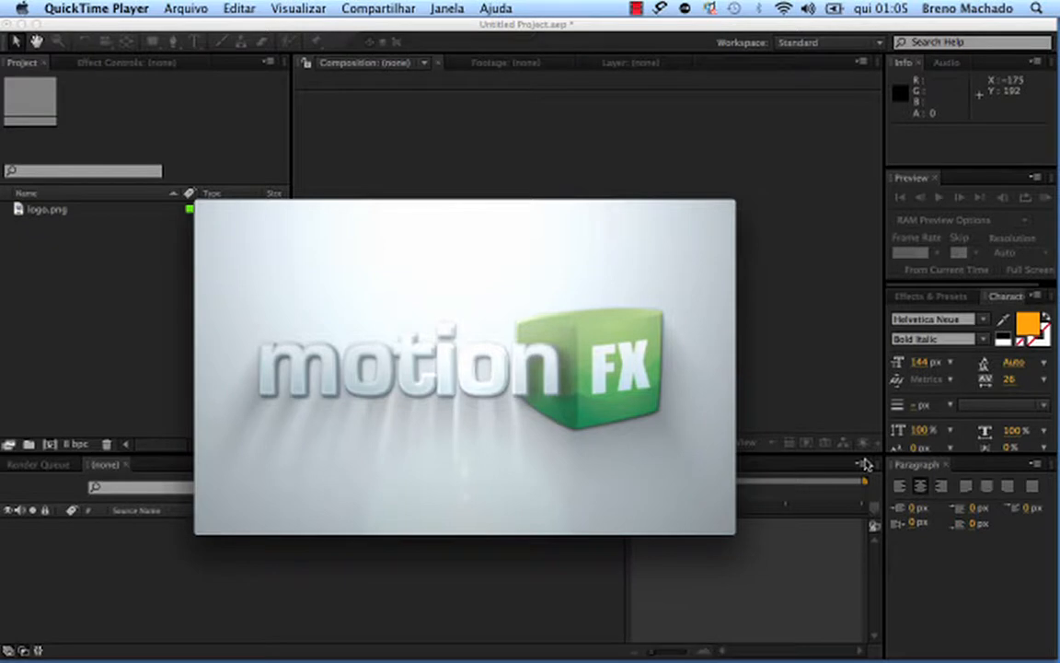
- Play and scrub through the reference clip Destruição de Logo.mov to examine how the logo shatters, and close it
drag(445, 210, 447, 79)
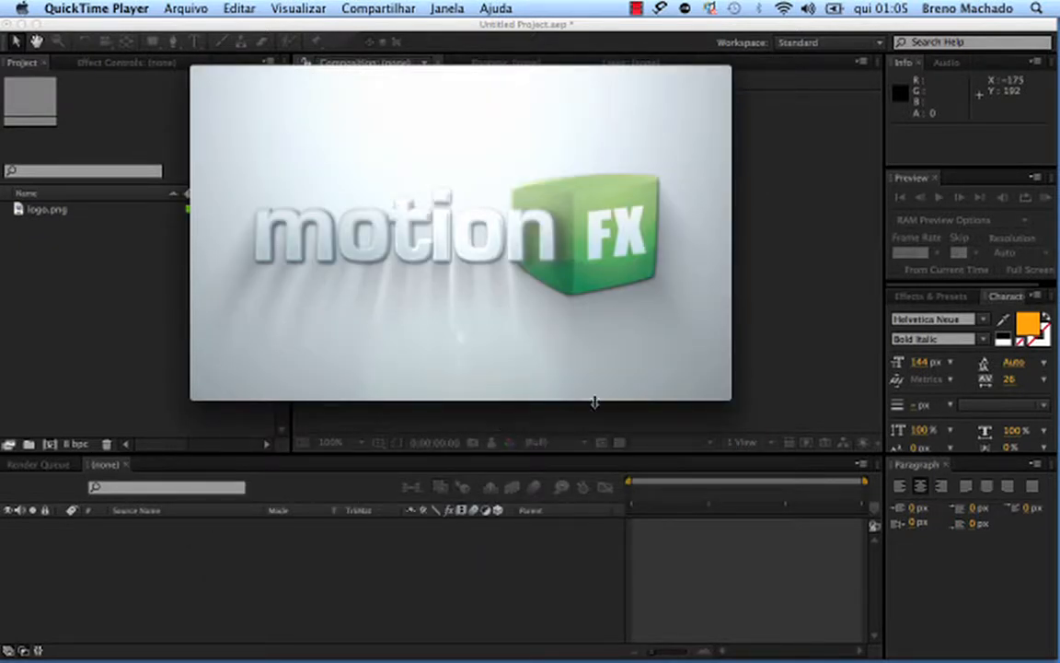
mouse_move(467, 352)
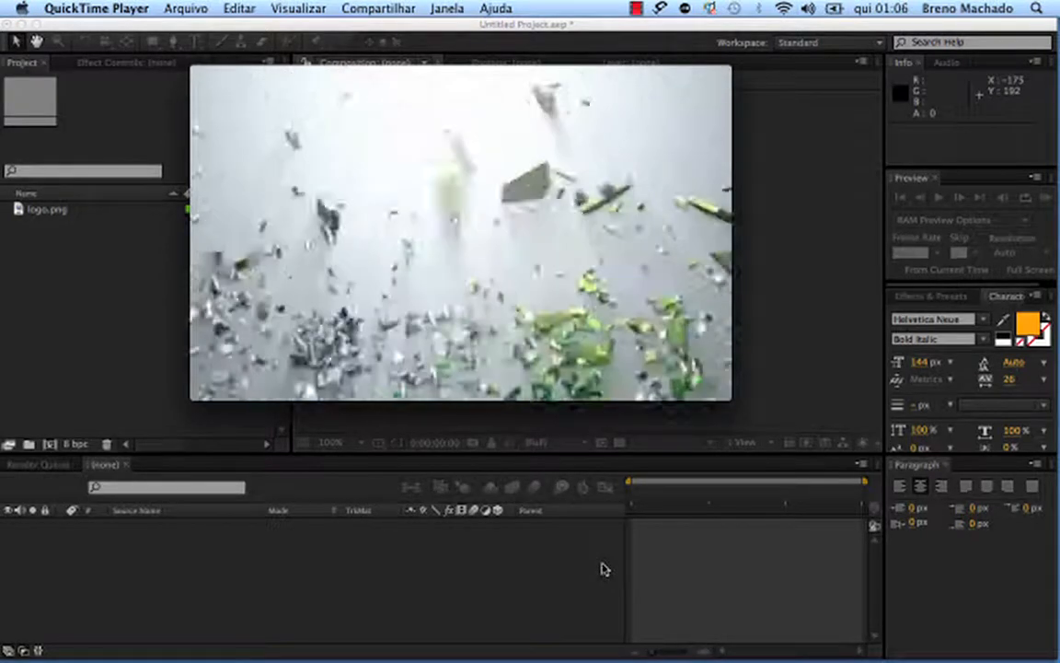
mouse_move(539, 348)
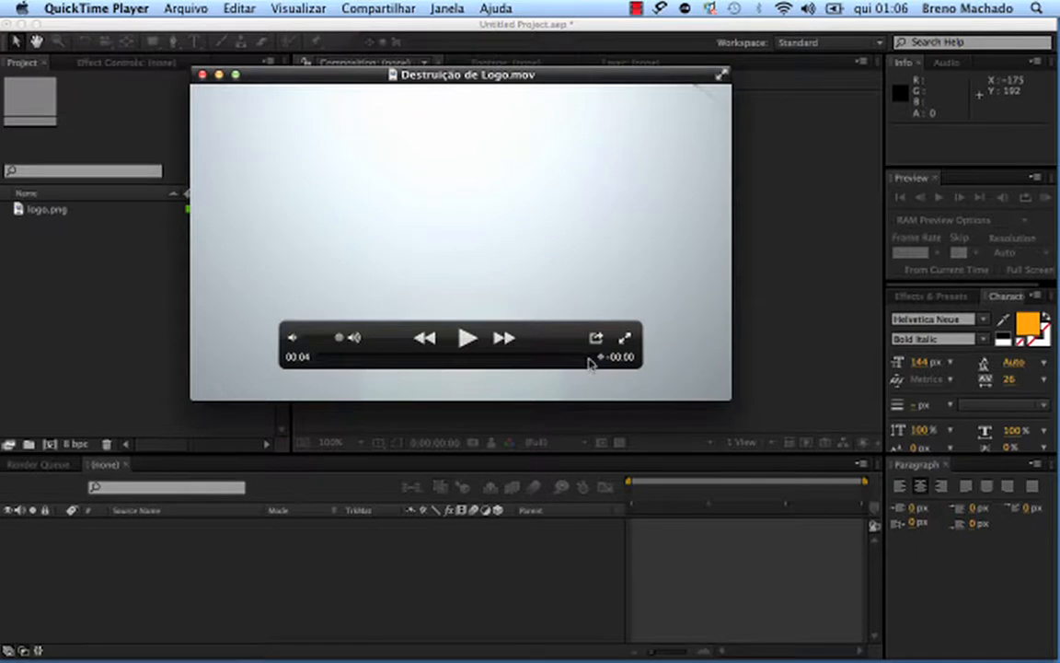
drag(590, 364, 253, 344)
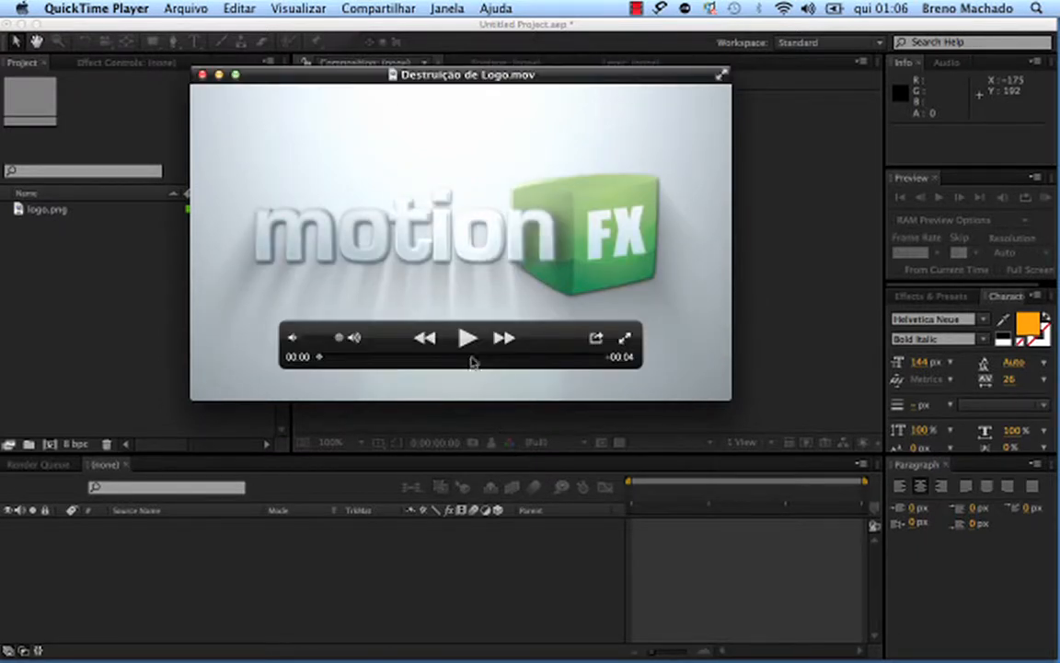
click(467, 338)
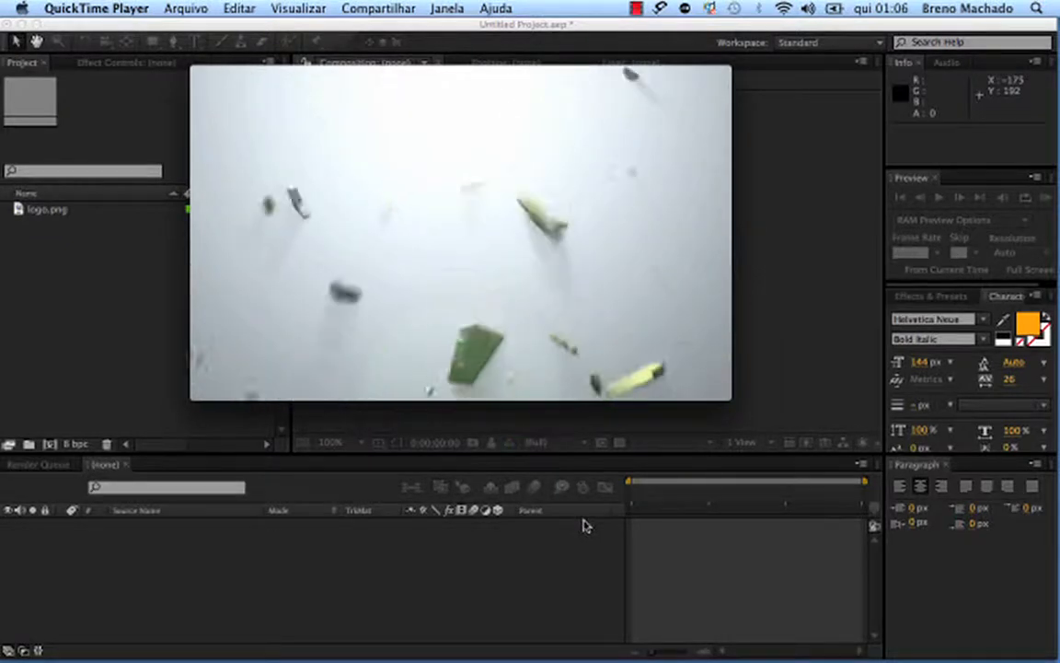
drag(594, 359, 489, 360)
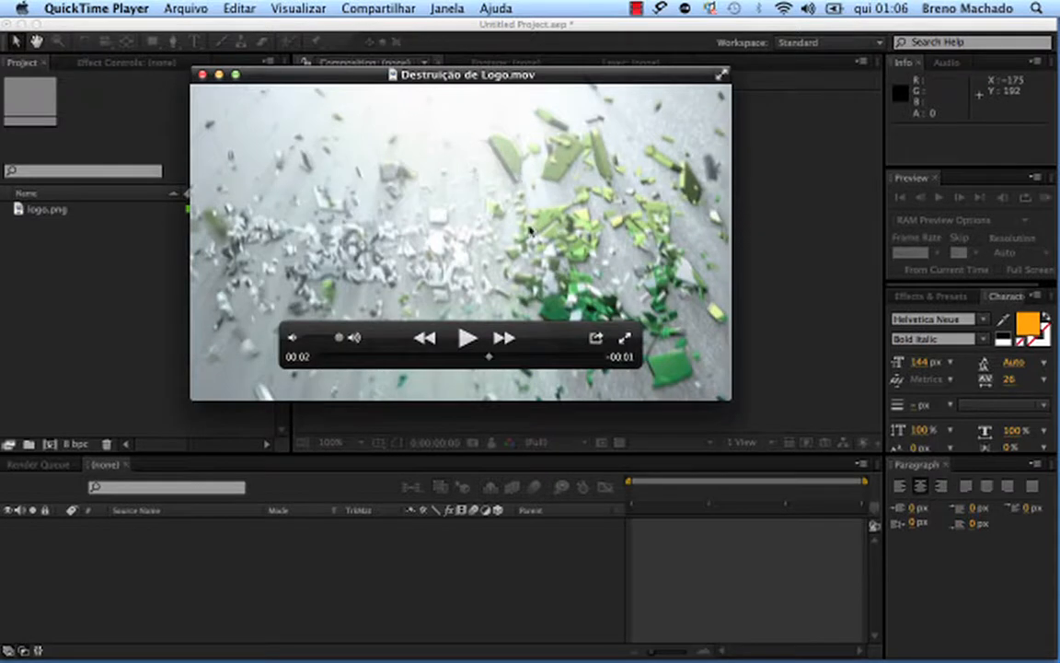
drag(489, 360, 319, 360)
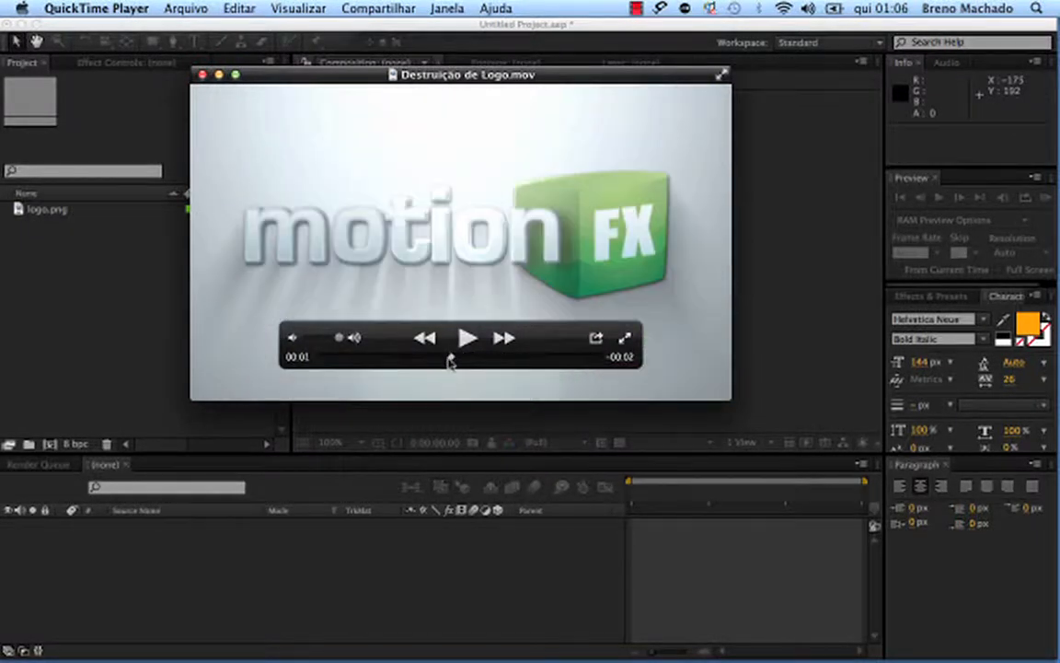
click(467, 339)
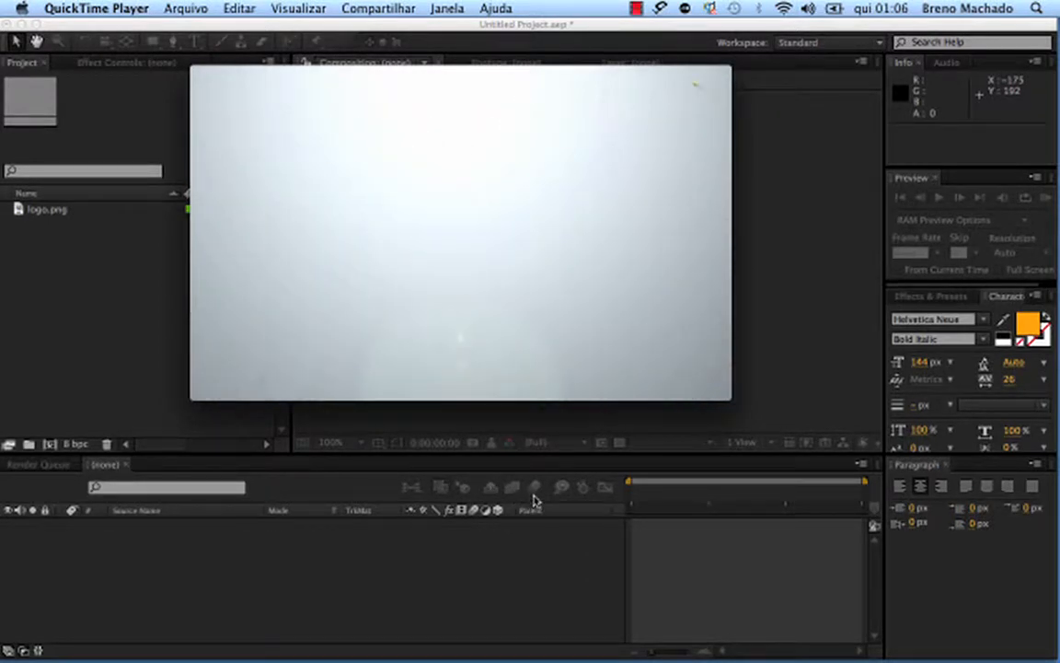
mouse_move(568, 355)
drag(553, 361, 451, 366)
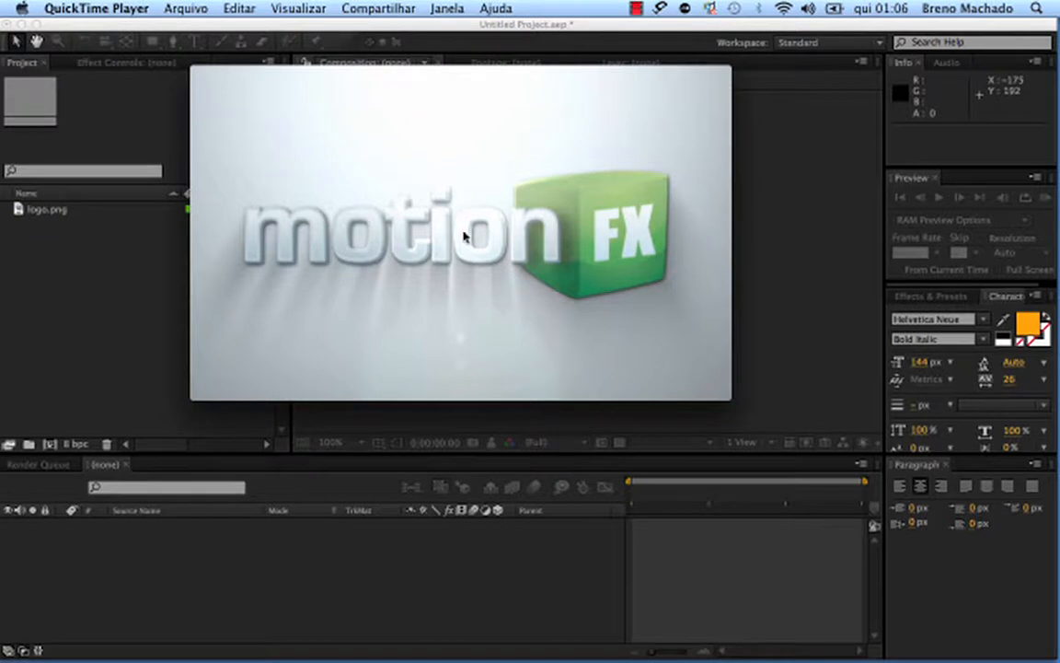
mouse_move(428, 291)
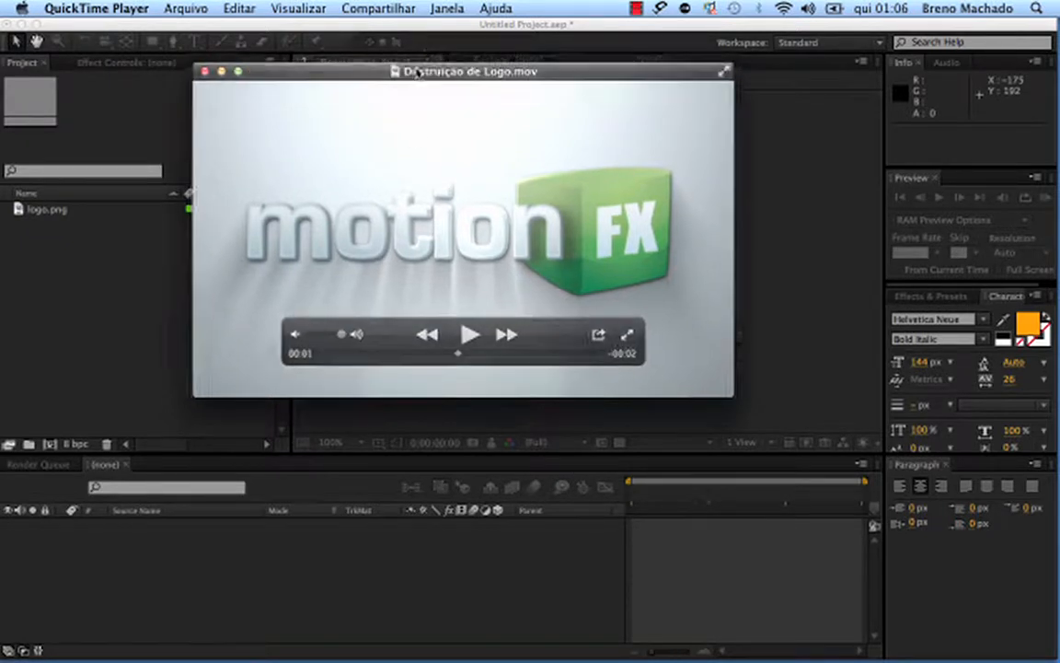
key(super+w)
- Switch to After Effects and create a 720 x 405 px composition named "Destruiçnao Logo" at 23,976 fps with duration 0:00:05:01
click(406, 279)
key(super+n)
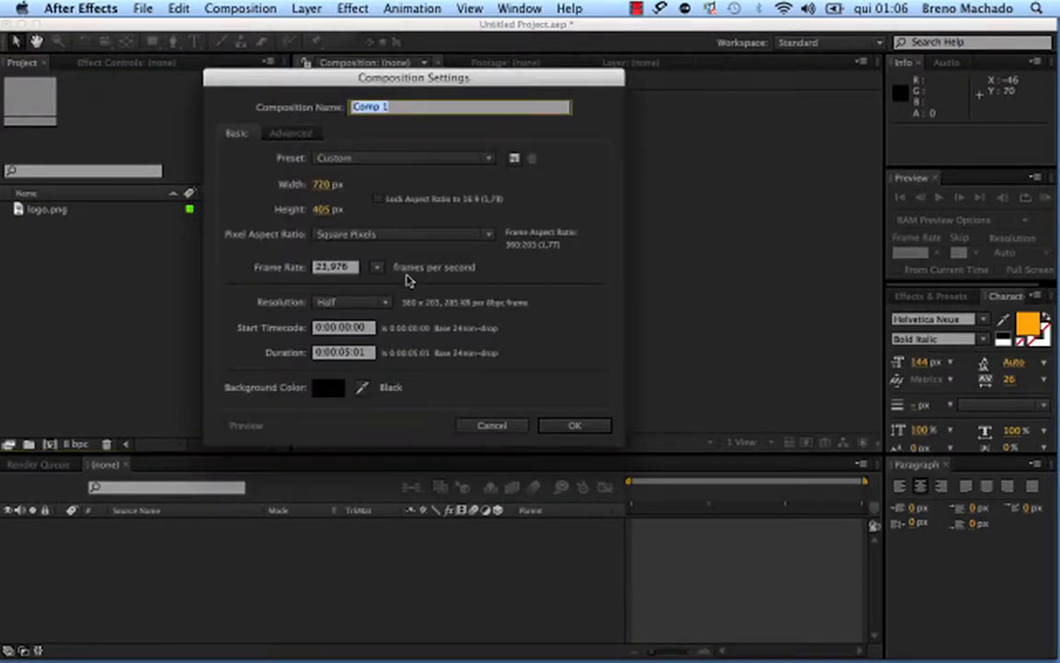
text(Destruiçnao Logo)
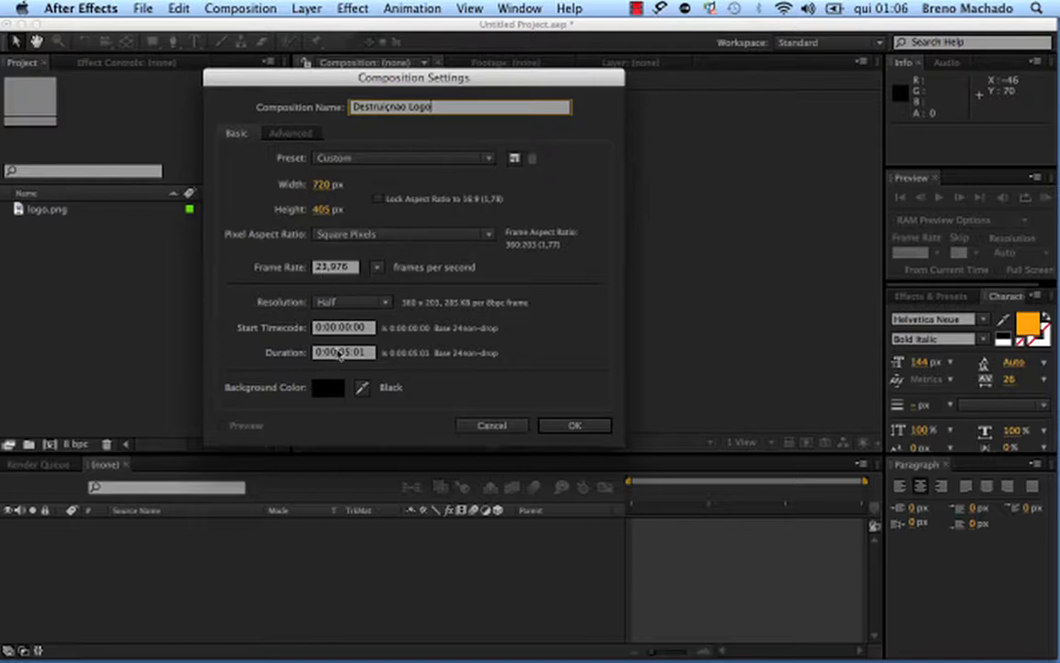
click(341, 352)
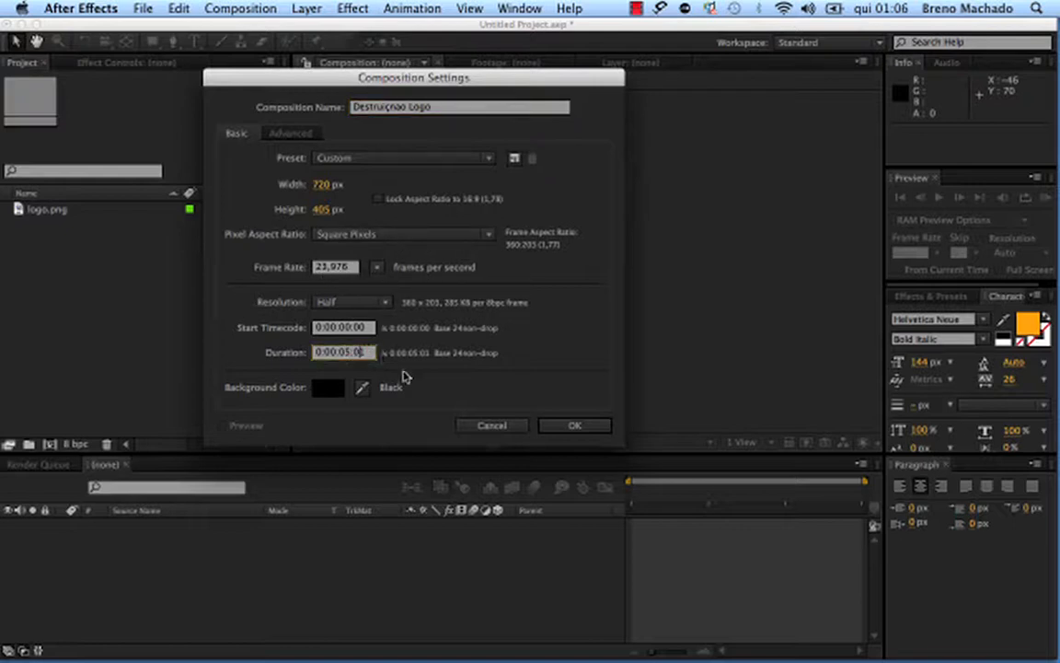
click(576, 427)
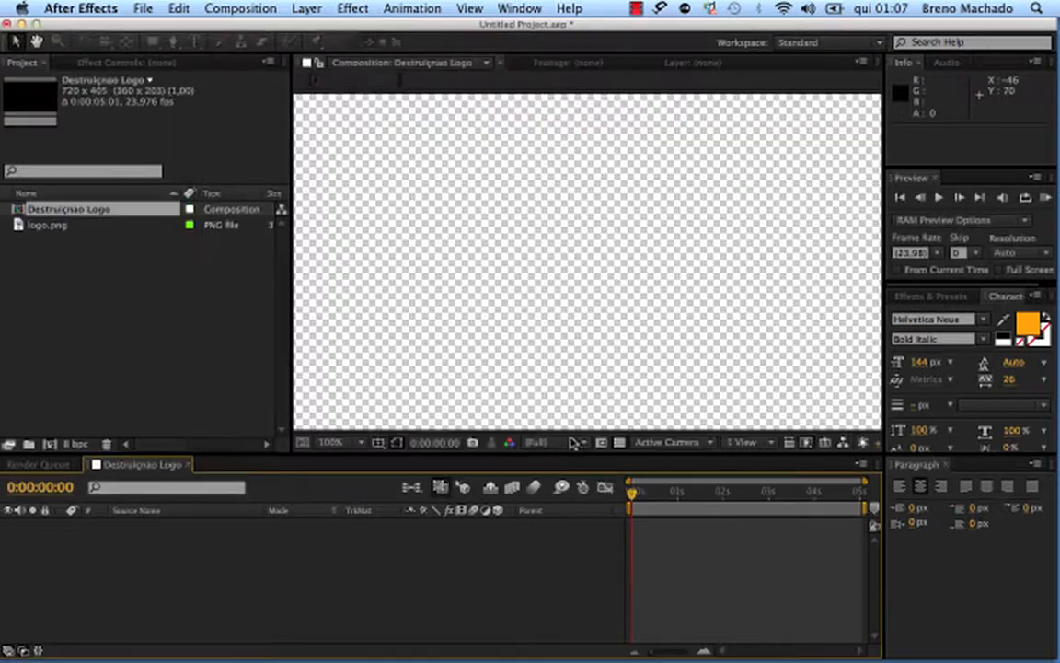
- Add logo.png to the Destruiçnao Logo composition as a layer and scale it to 10%
drag(55, 224, 273, 568)
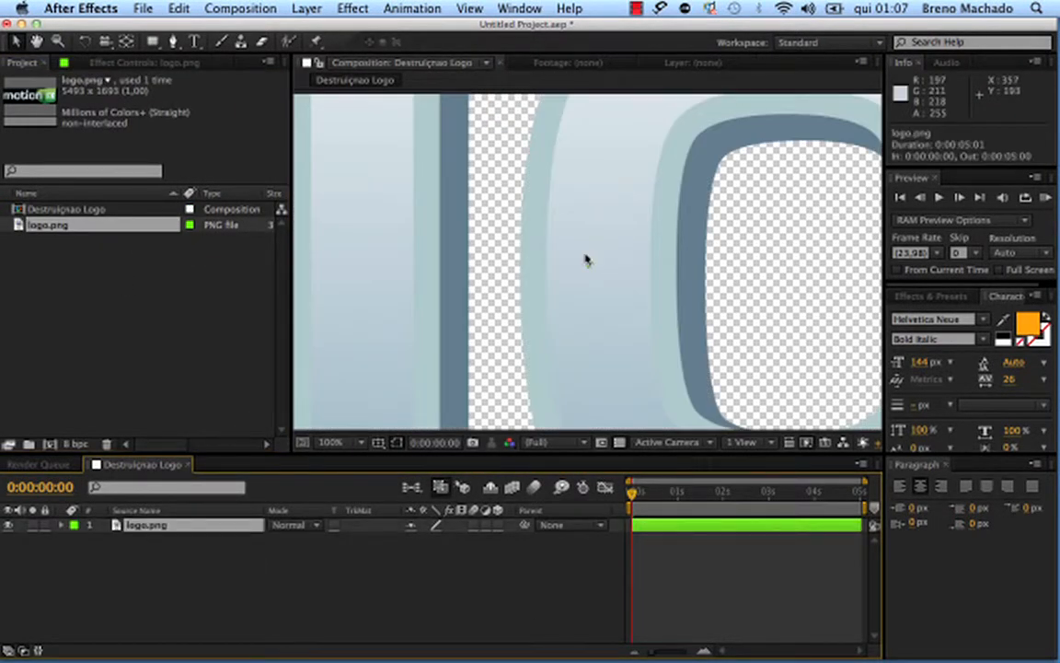
scroll(587, 260, down, 1)
key(s)
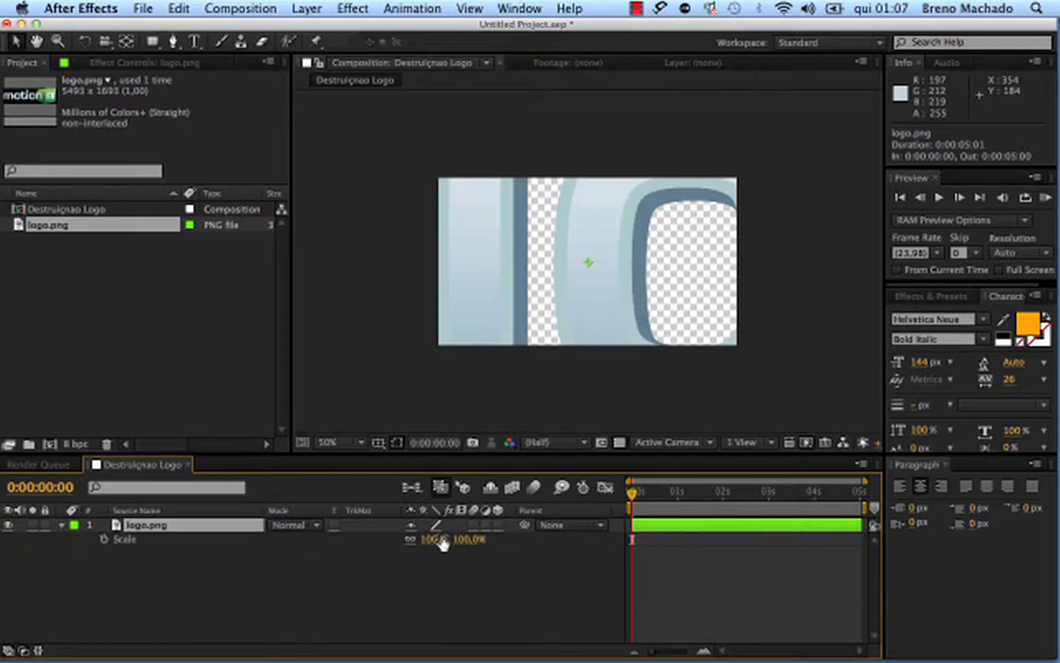
drag(433, 540, 371, 549)
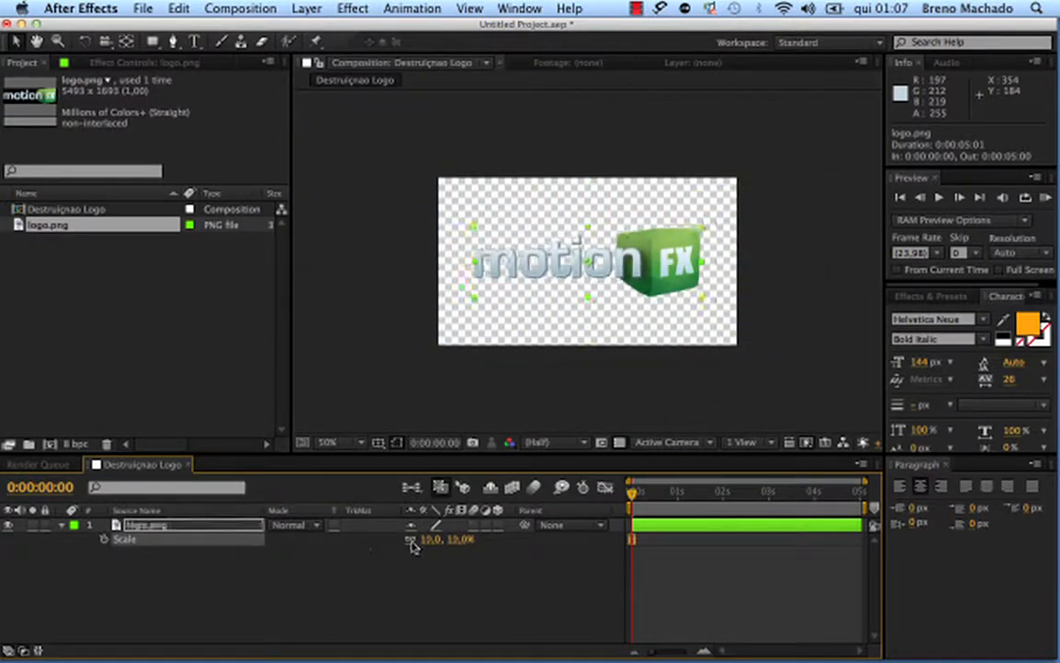
click(303, 587)
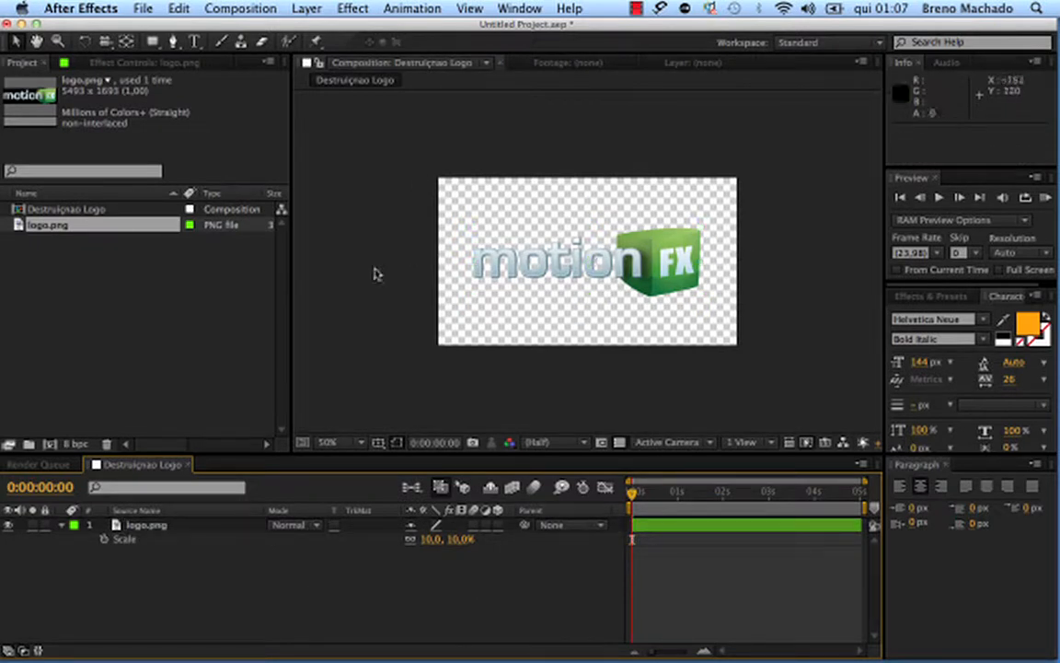
- Check the logo's placement against the Title/Action Safe guides and hide the guides again
click(378, 441)
click(432, 445)
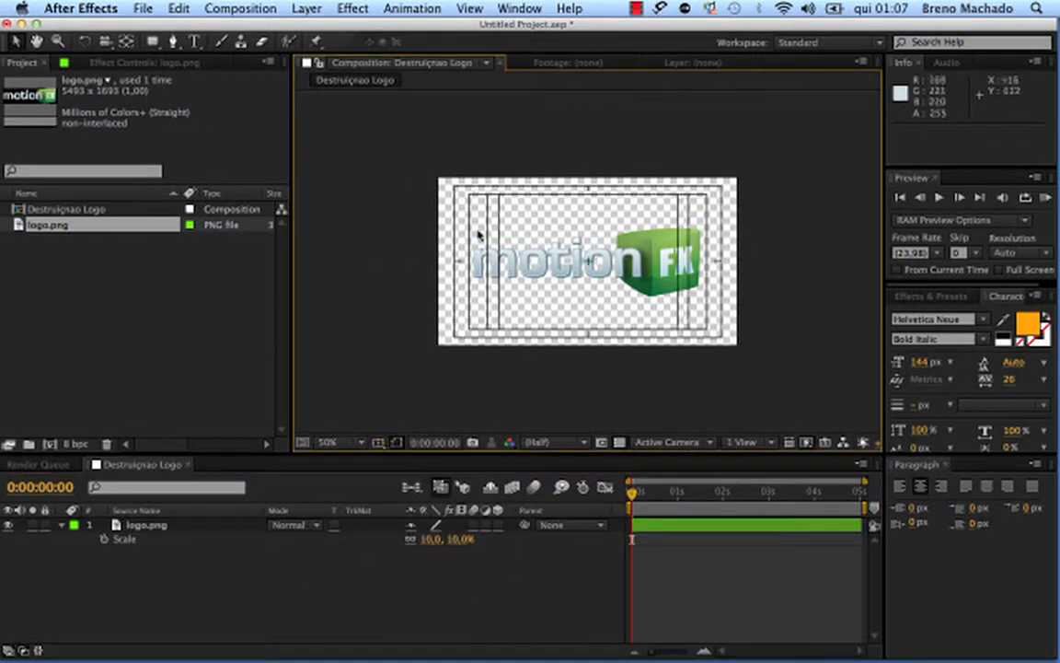
click(379, 442)
click(376, 445)
click(376, 446)
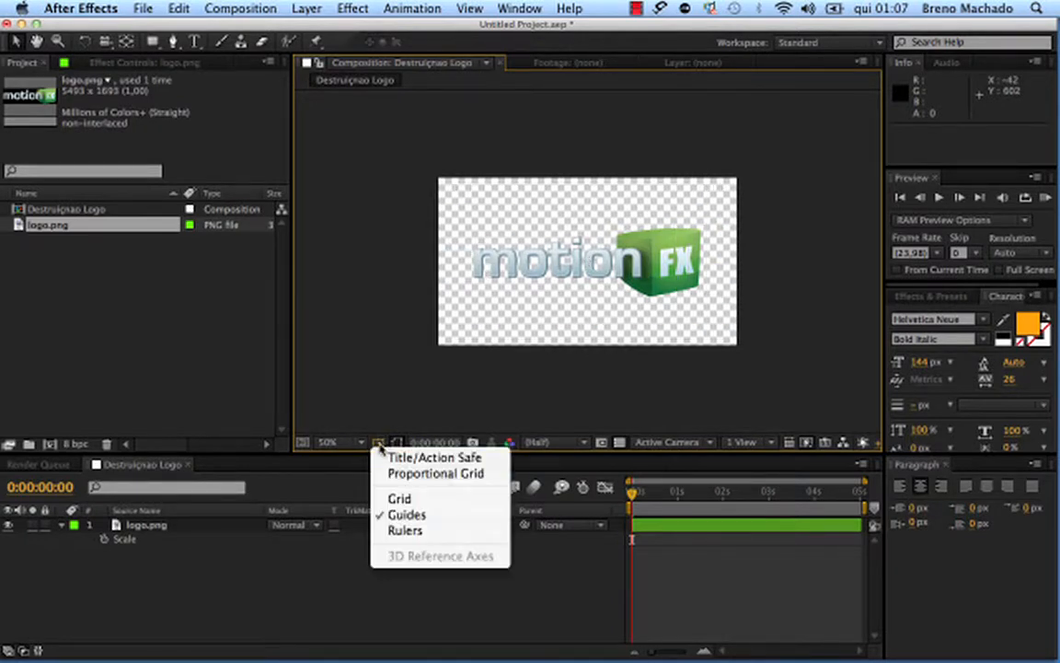
click(405, 458)
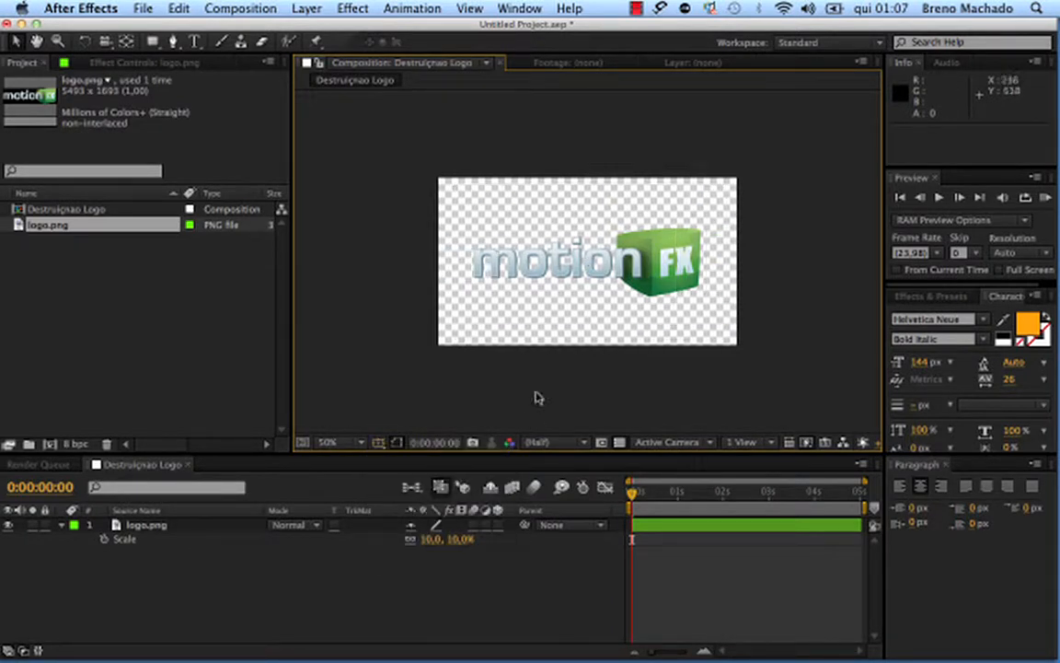
- Pre-compose the logo.png layer as "Logomarca", moving all attributes into the new composition
key(/)
click(166, 527)
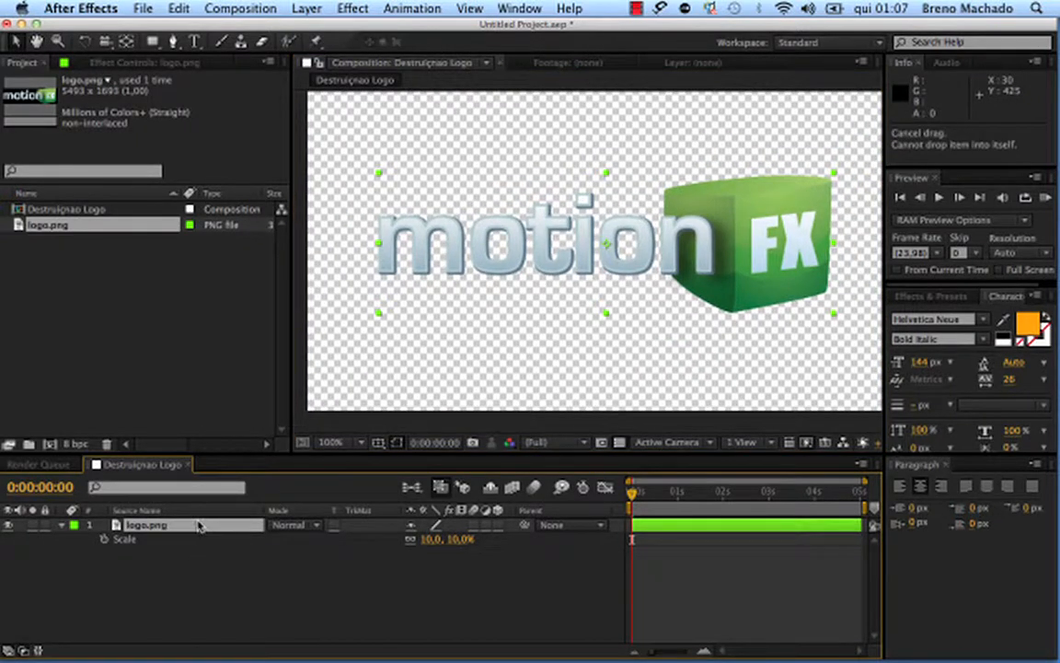
key(super+shift+c)
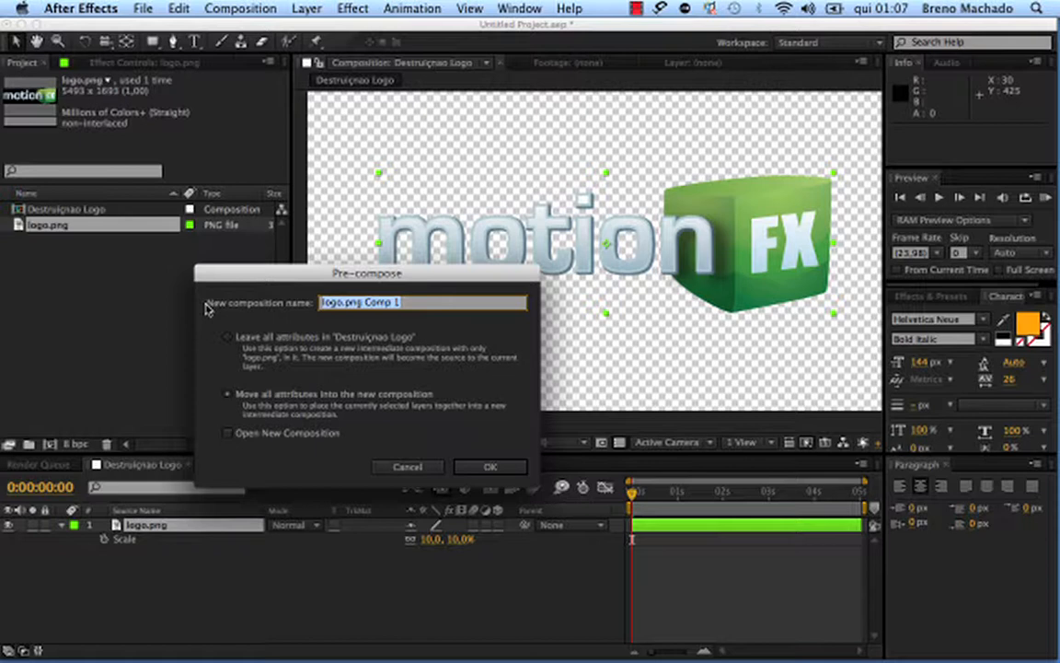
text(Logomarca)
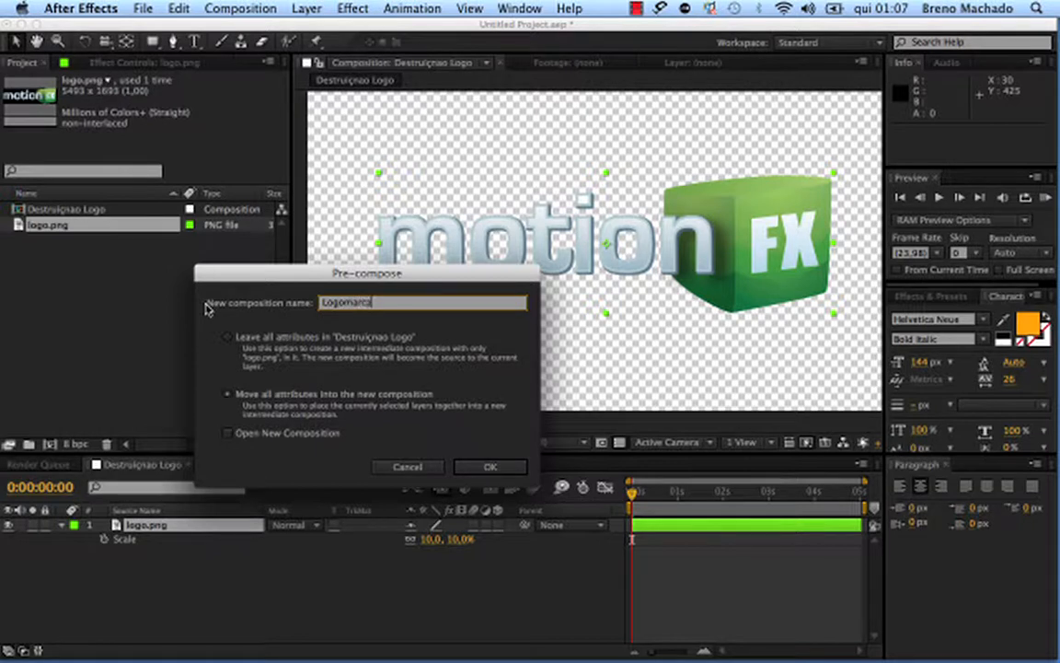
key(Return)
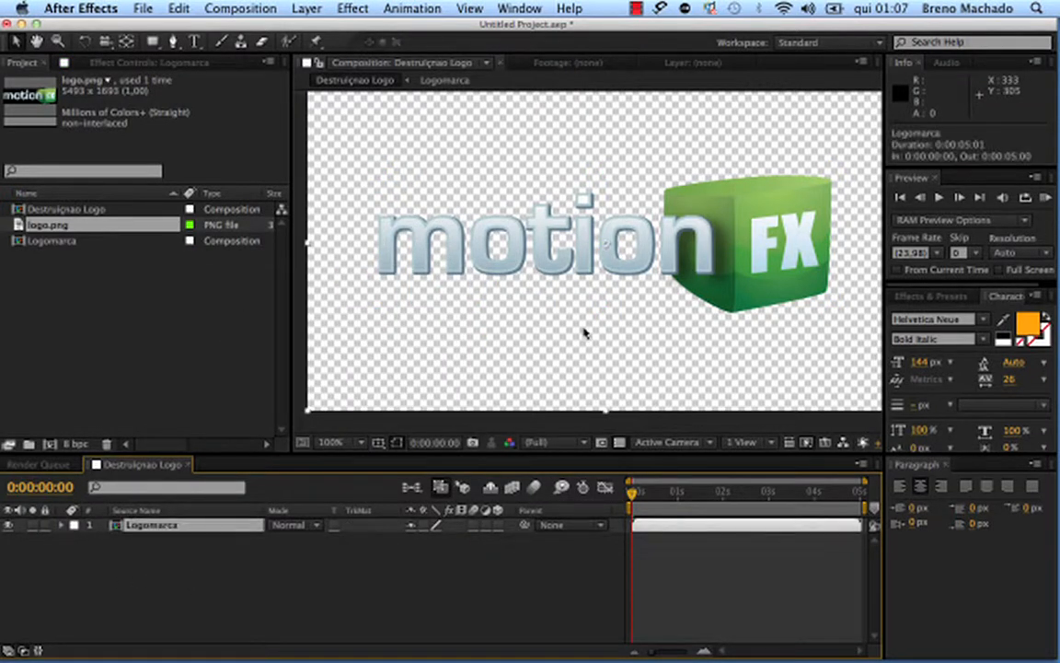
- Apply the Shatter simulation effect to the Logomarca layer
key(comma)
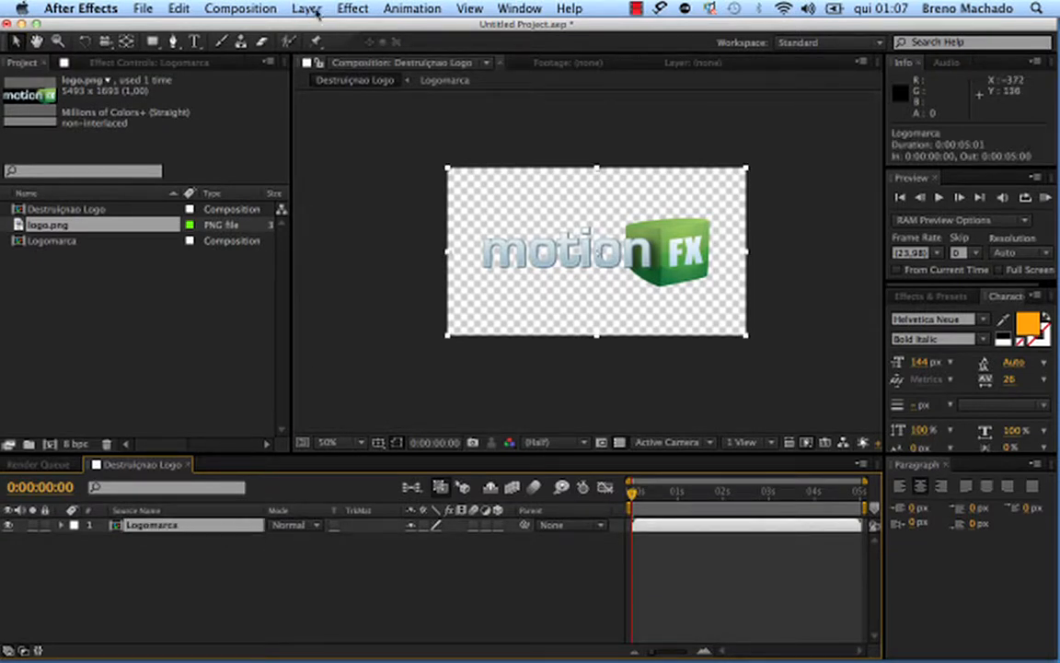
click(350, 11)
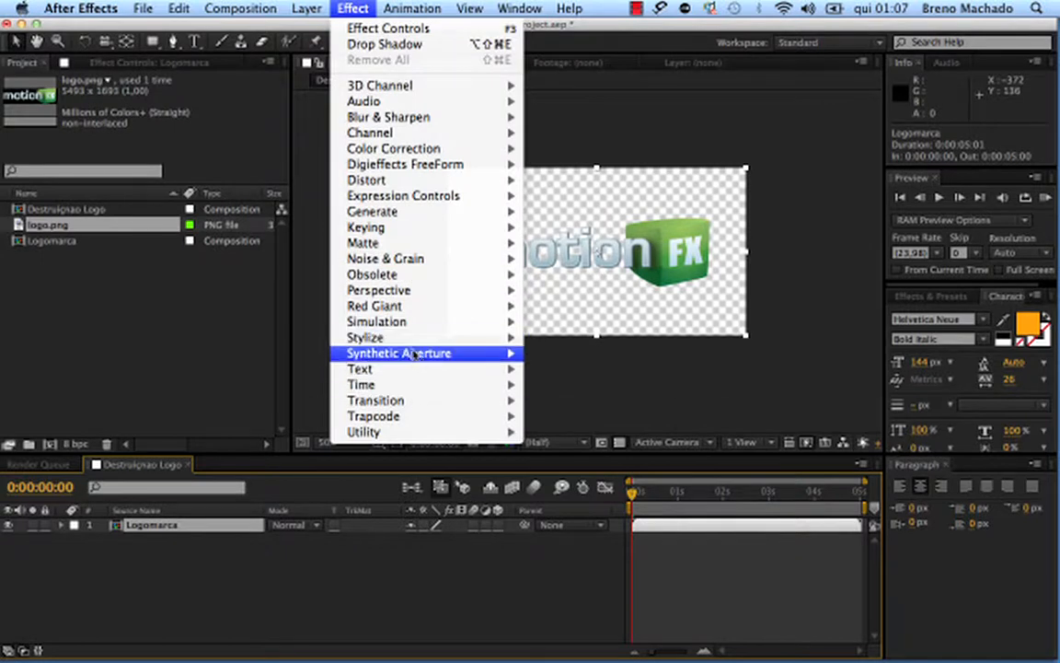
mouse_move(419, 360)
mouse_move(420, 328)
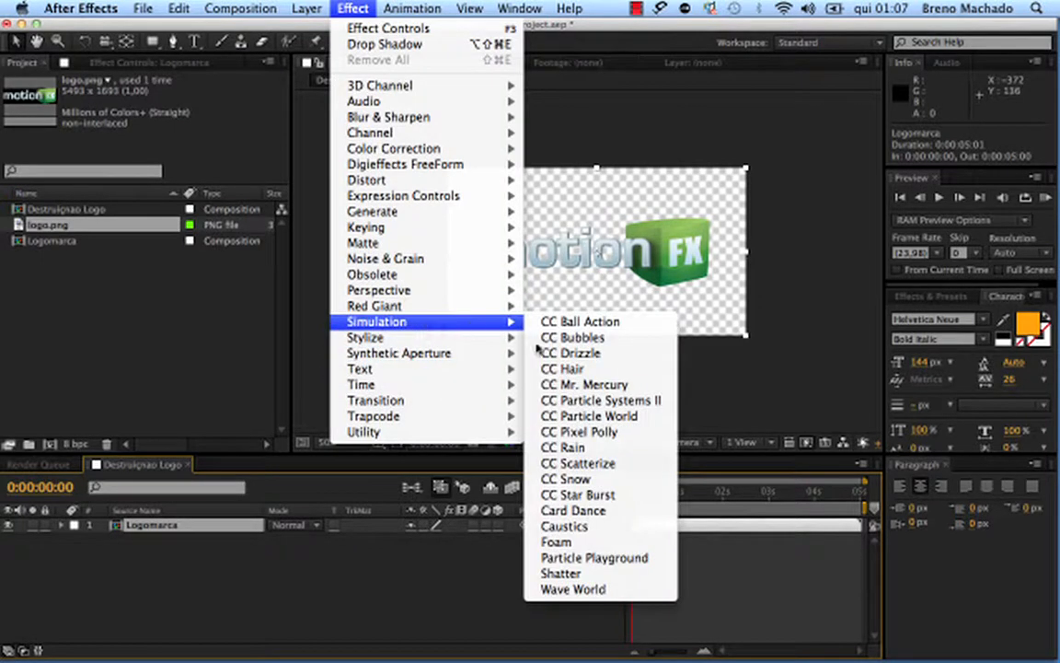
click(571, 572)
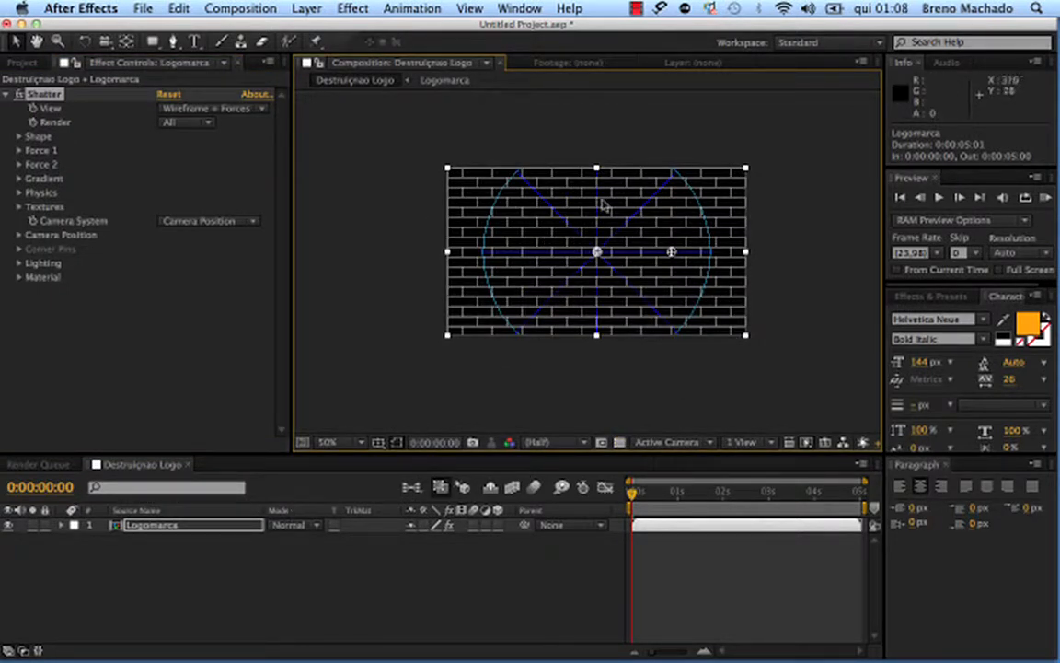
- Examine the Shatter wireframe in the composition, preview how the bricks break apart over the opening frames, and return to 0:00:00:00
drag(601, 203, 579, 214)
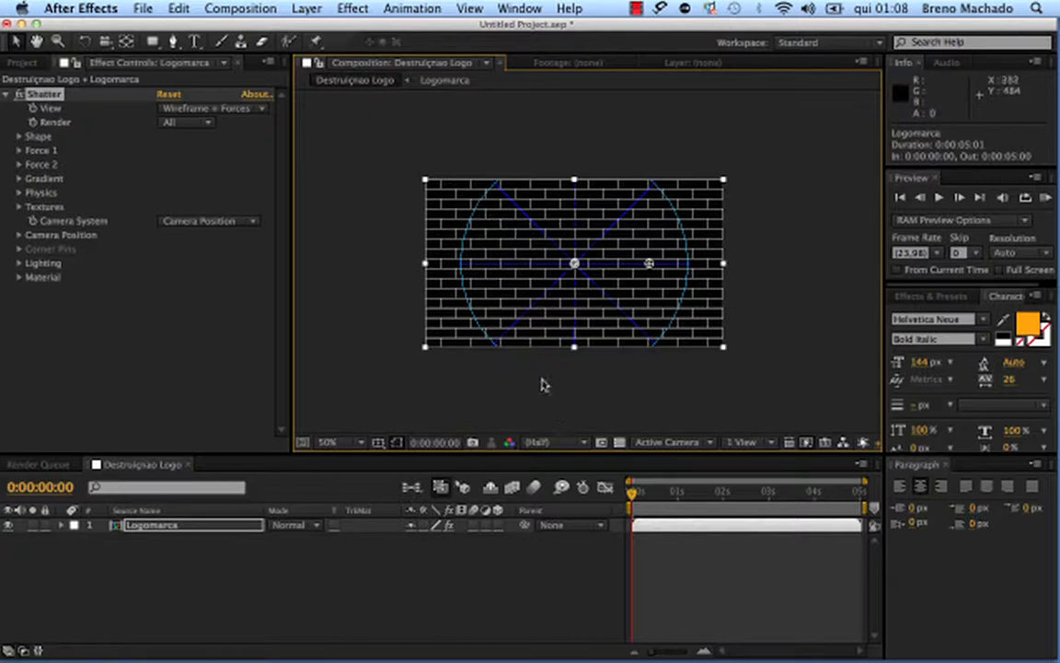
key(period)
key(period)
drag(544, 384, 471, 273)
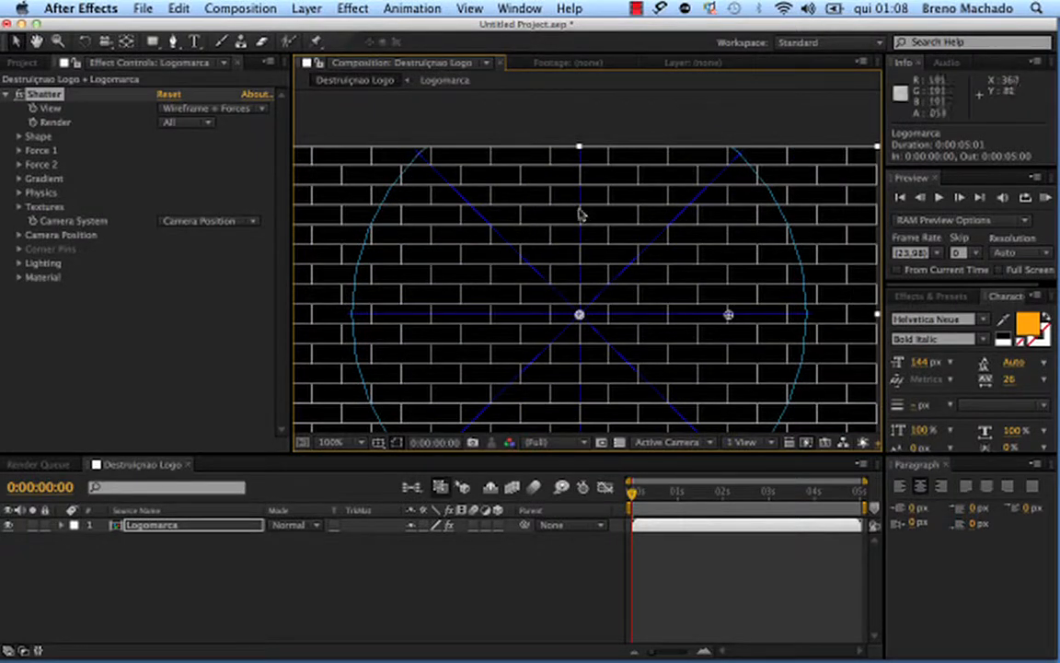
drag(580, 252, 540, 186)
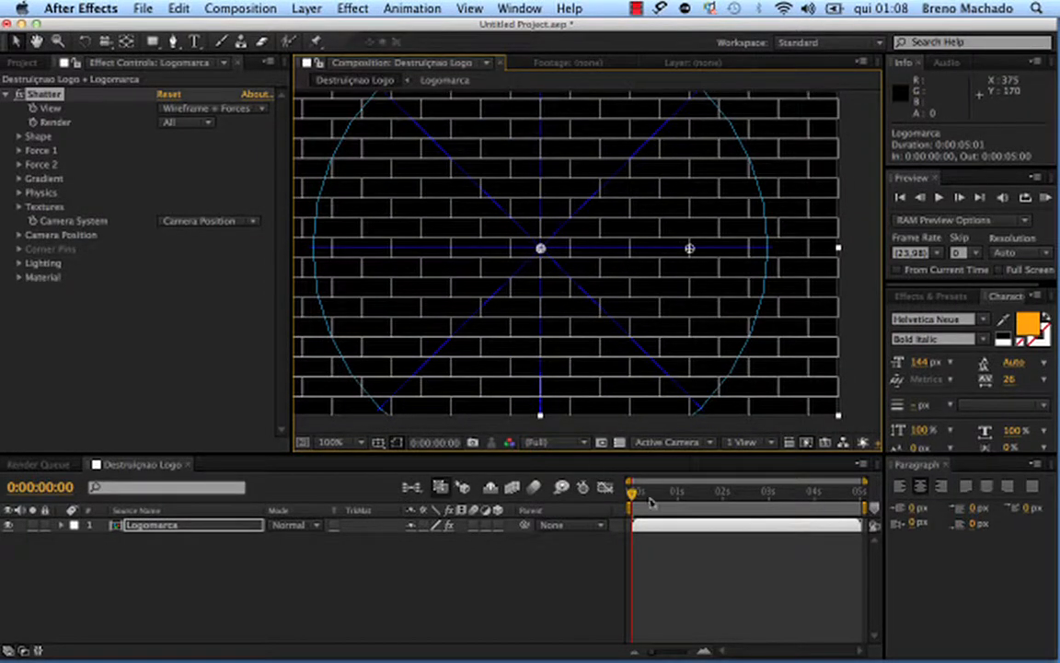
mouse_move(631, 494)
mouse_down()
mouse_move(673, 494)
mouse_move(641, 494)
mouse_up()
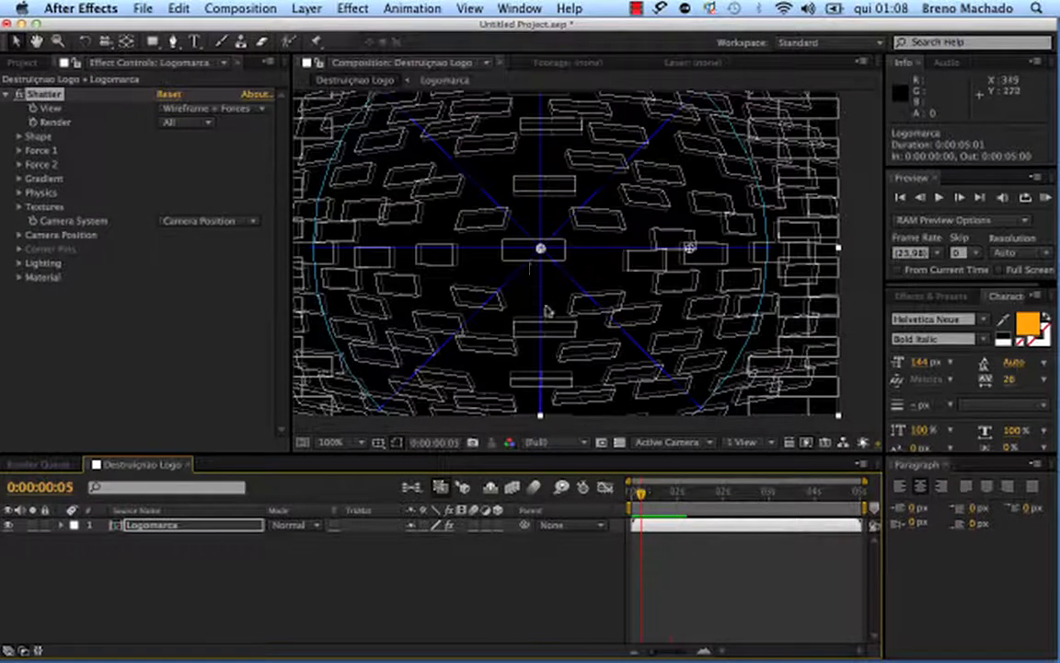
key(h)
drag(482, 237, 553, 290)
mouse_move(642, 495)
mouse_down()
mouse_move(675, 492)
mouse_move(623, 488)
mouse_up()
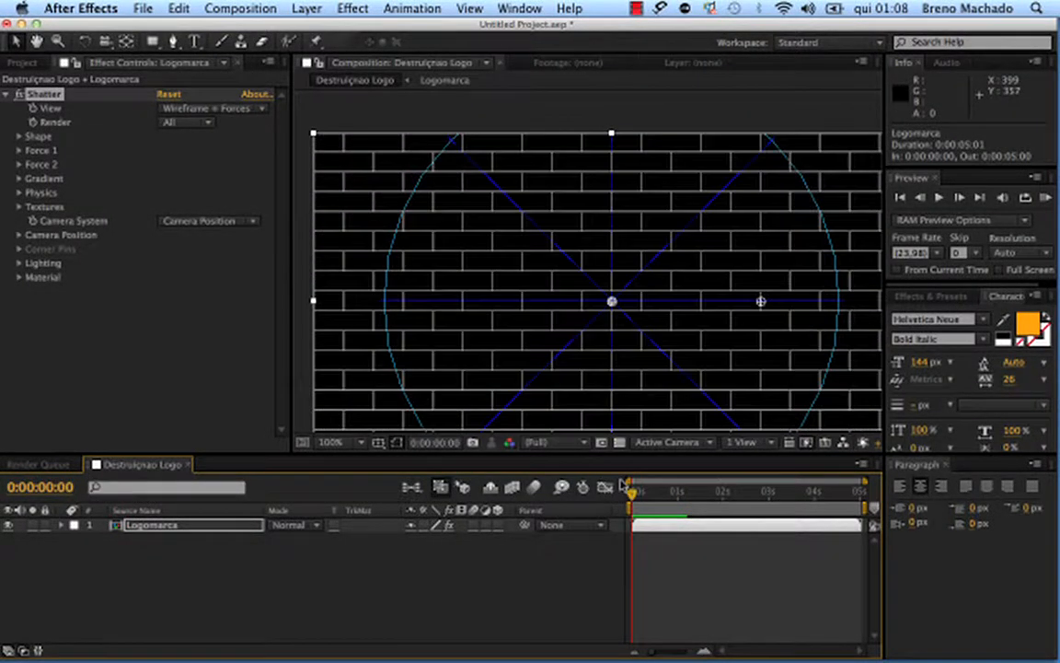
- Set the shape pattern of the Shatter effect on Logomarca to Glass
click(19, 137)
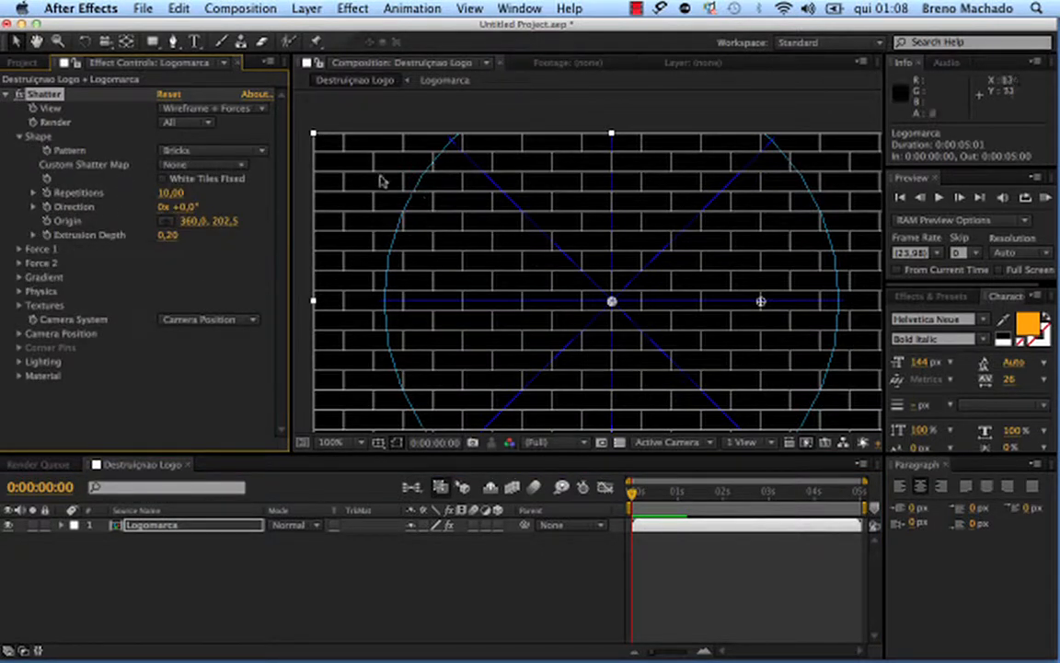
click(212, 152)
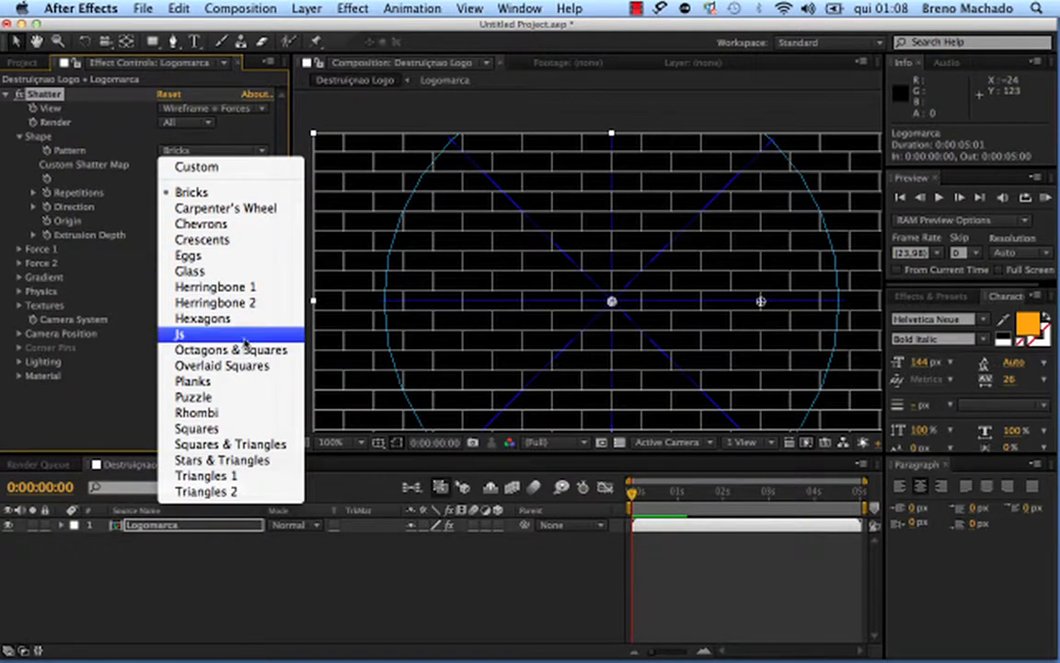
click(241, 272)
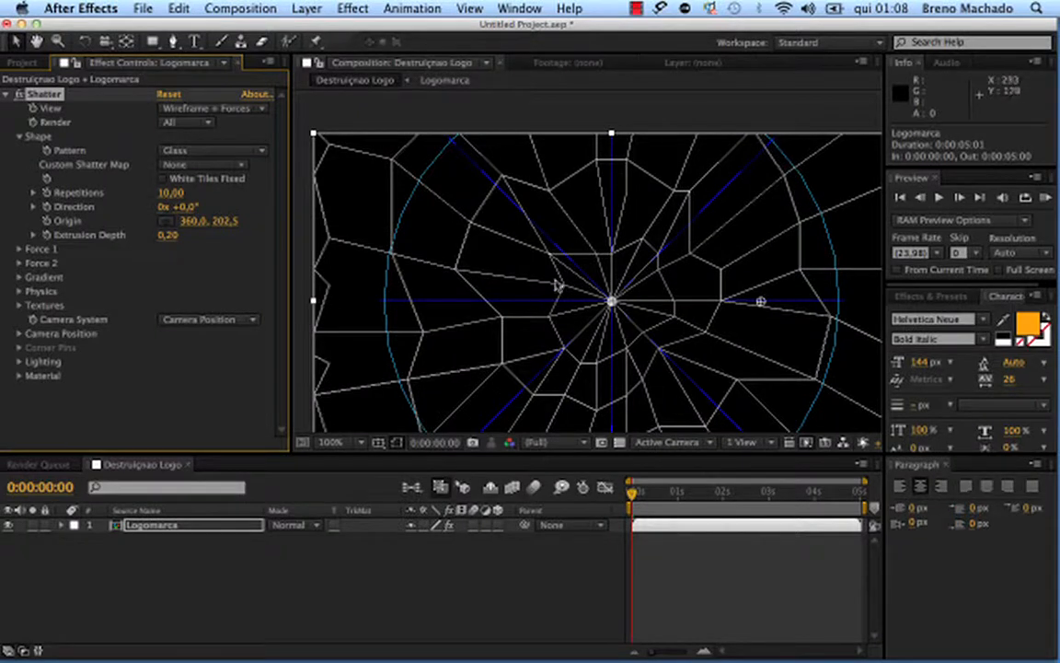
click(221, 152)
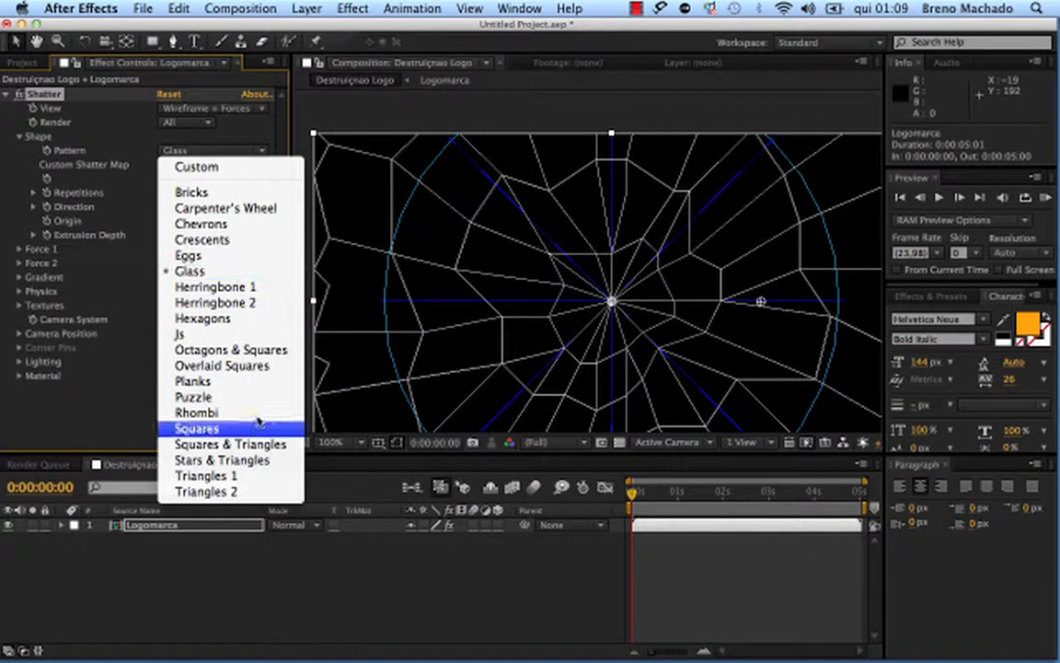
click(251, 272)
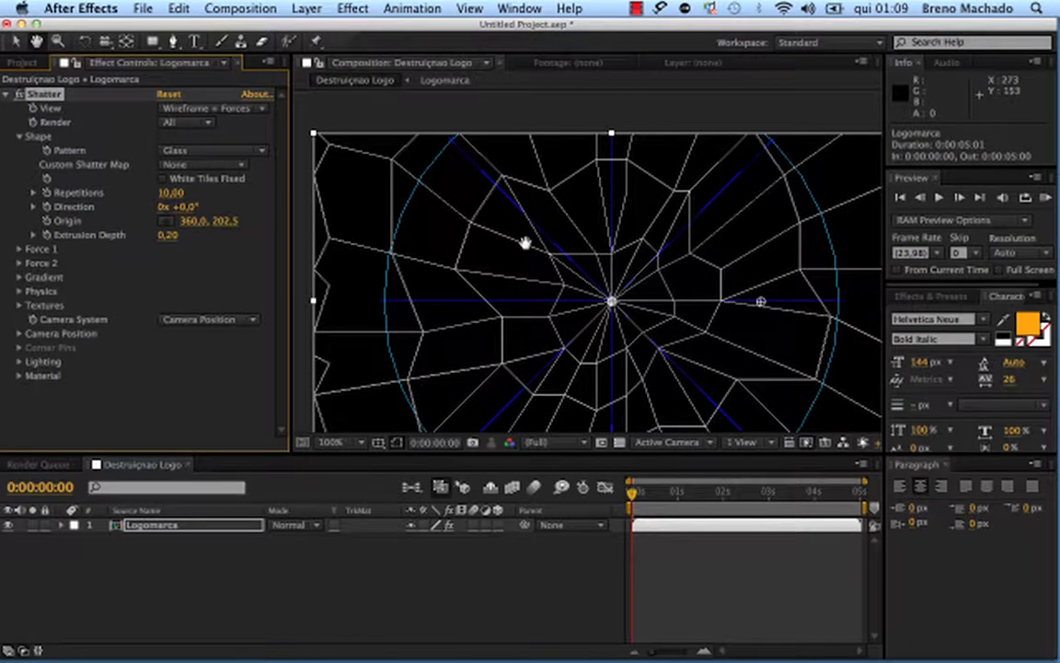
- Set the Shatter shape's Repetitions to 25 to get smaller glass fragments
scroll(529, 230, down, 2)
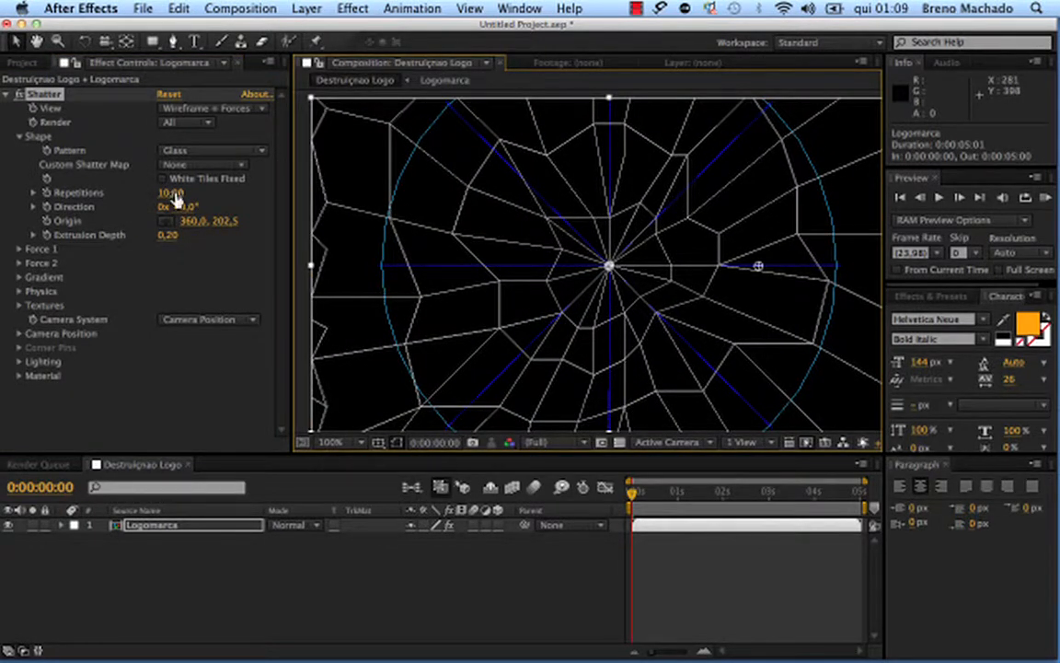
drag(174, 200, 294, 347)
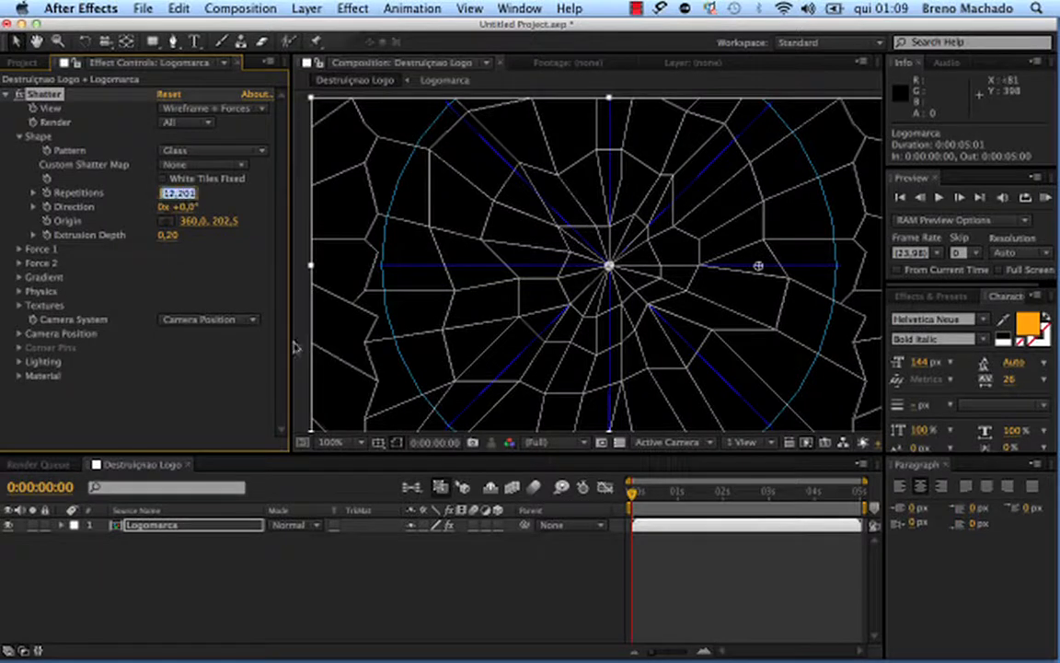
text(25)
key(Return)
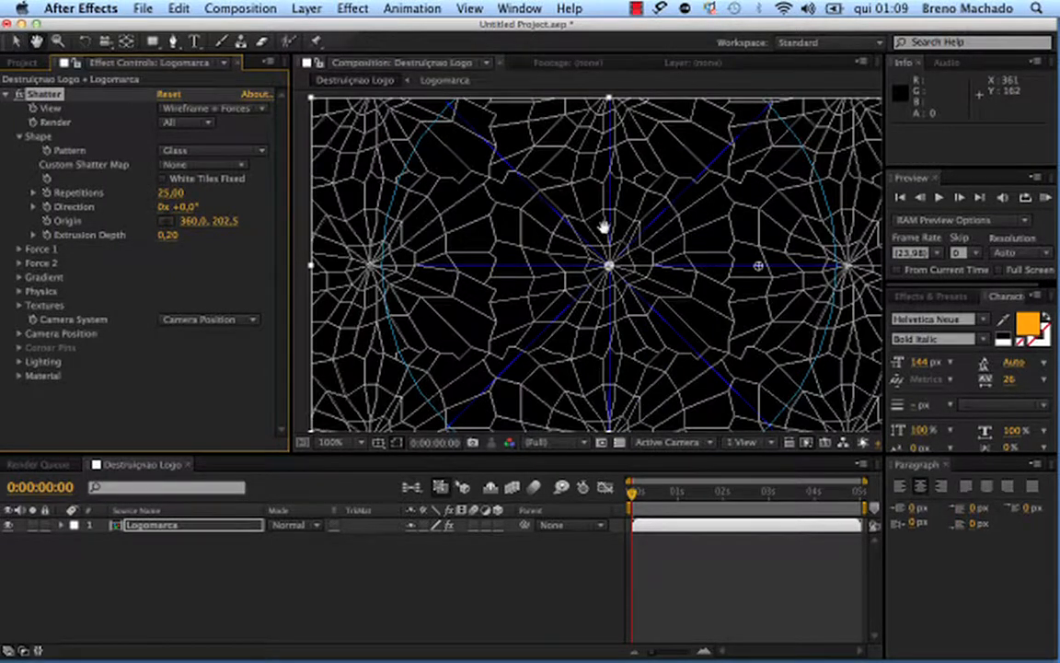
- Examine the glass wireframe breaking apart over the opening frames in the composition
mouse_move(604, 226)
mouse_down()
mouse_move(575, 236)
mouse_move(609, 231)
mouse_up()
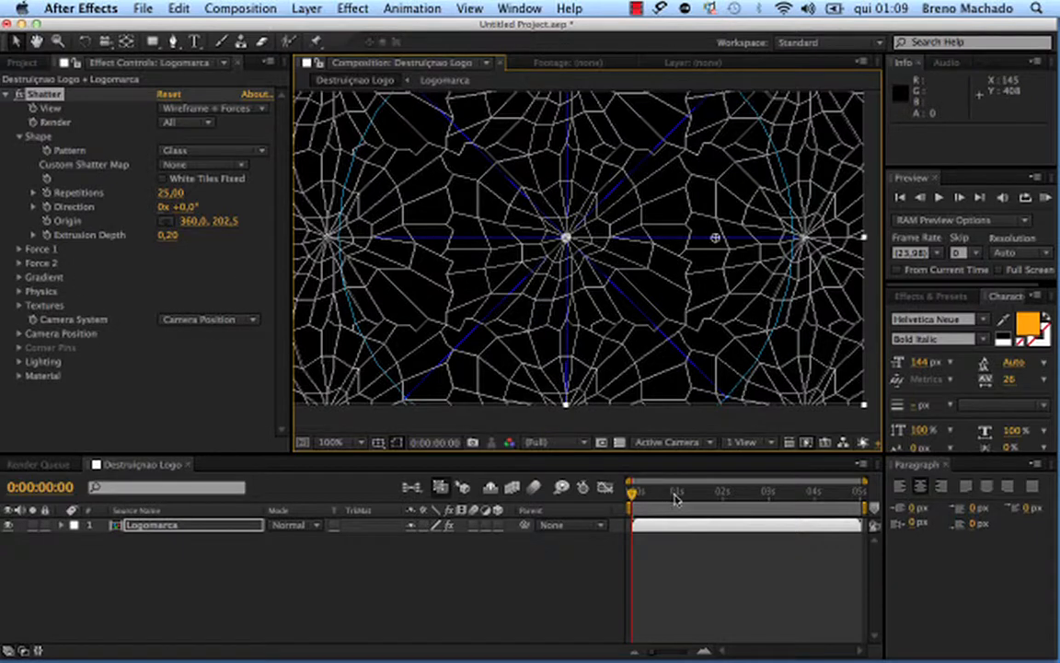
mouse_move(634, 495)
mouse_down()
mouse_move(676, 498)
mouse_move(635, 497)
mouse_up()
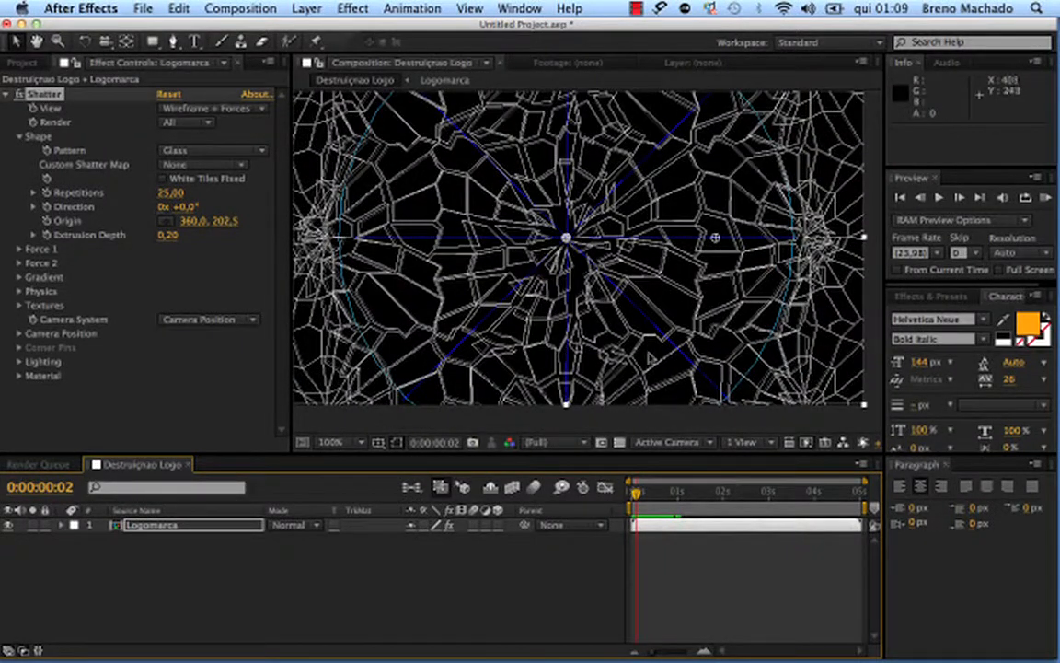
key(space)
drag(547, 261, 551, 273)
- Preview the logo shattering over the opening frames in Rendered view and return to 0:00:00:00
click(208, 108)
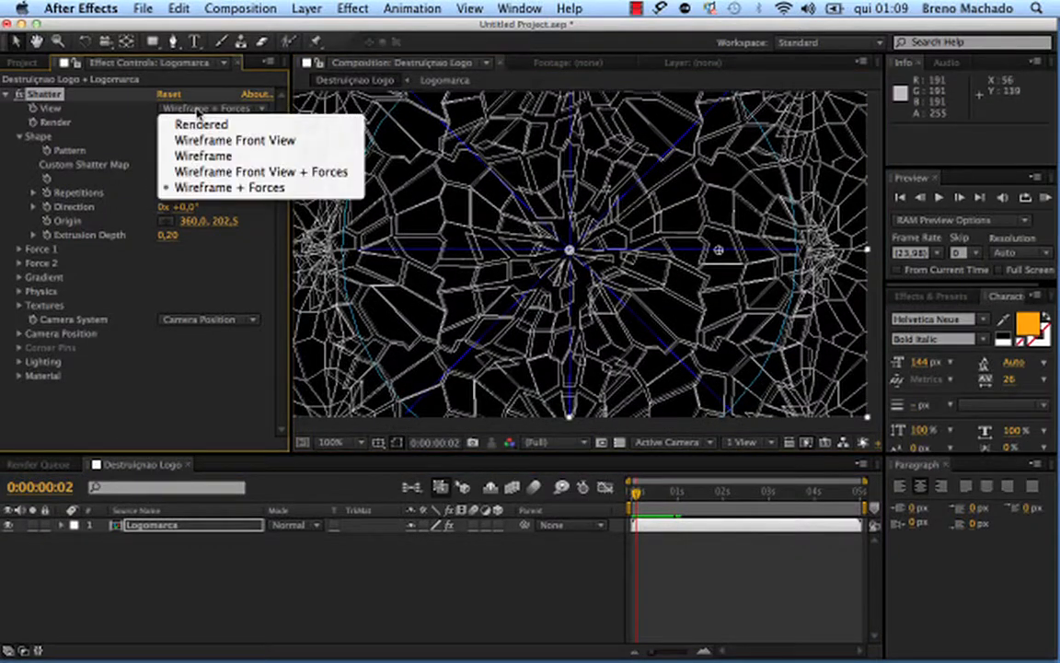
click(208, 107)
click(232, 110)
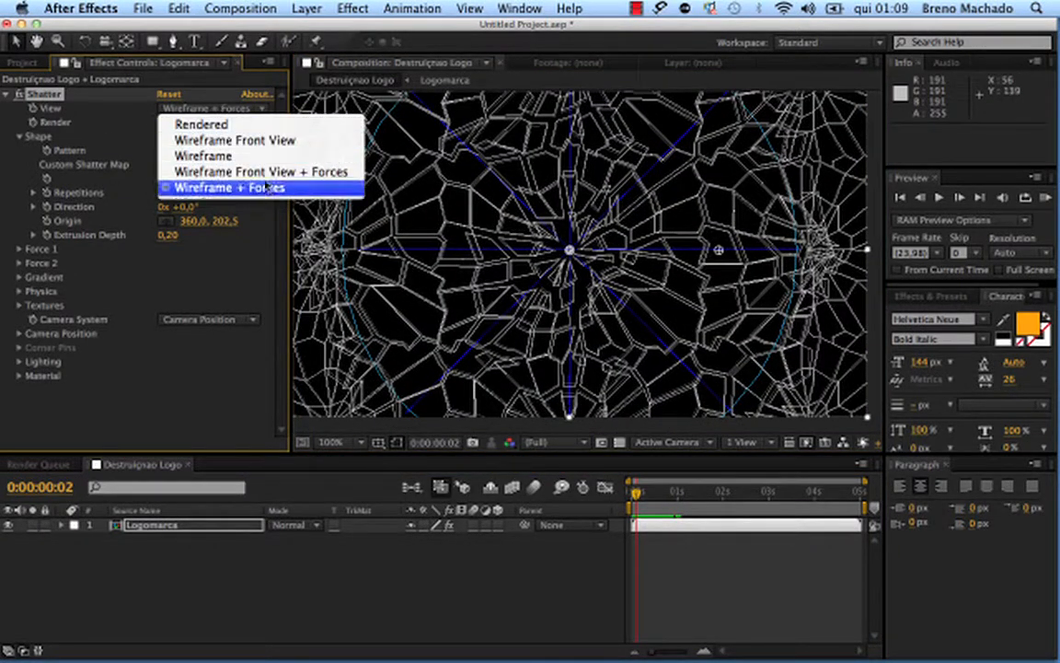
click(220, 125)
key(space)
mouse_move(642, 263)
mouse_down()
mouse_move(624, 268)
mouse_move(645, 259)
mouse_up()
key(space)
drag(493, 315, 505, 323)
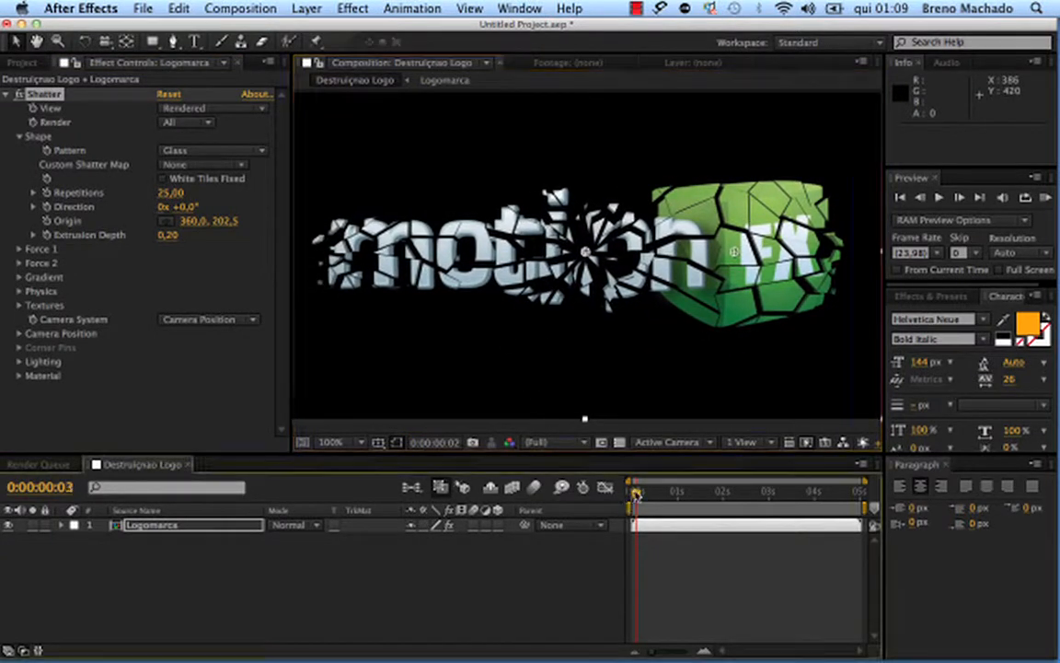
mouse_move(635, 493)
mouse_down()
mouse_move(654, 492)
mouse_move(628, 495)
mouse_up()
key(space)
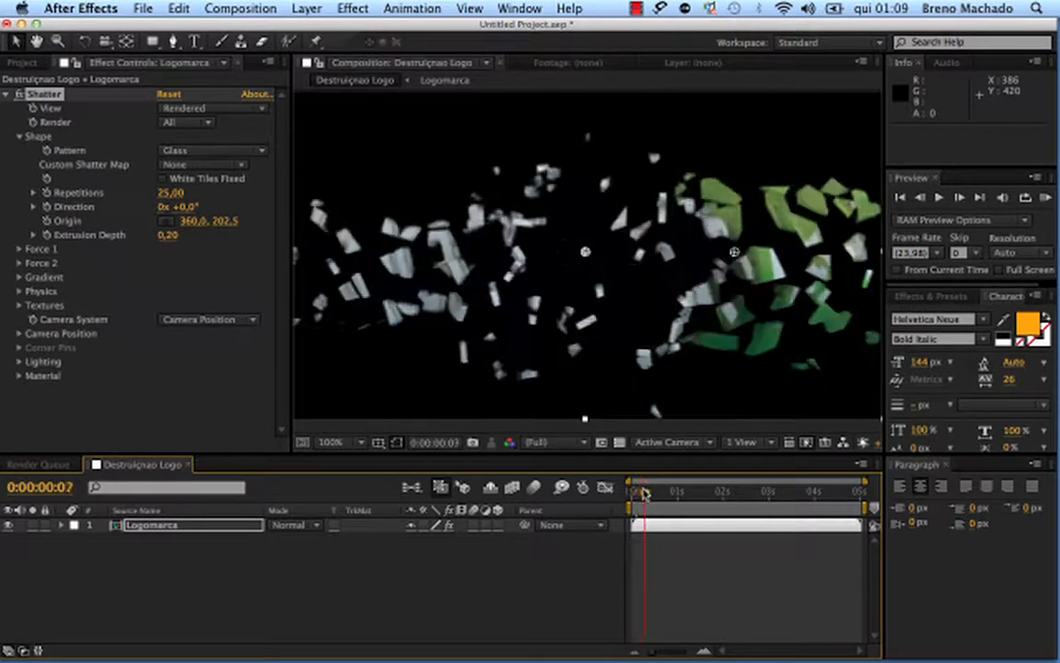
key(space)
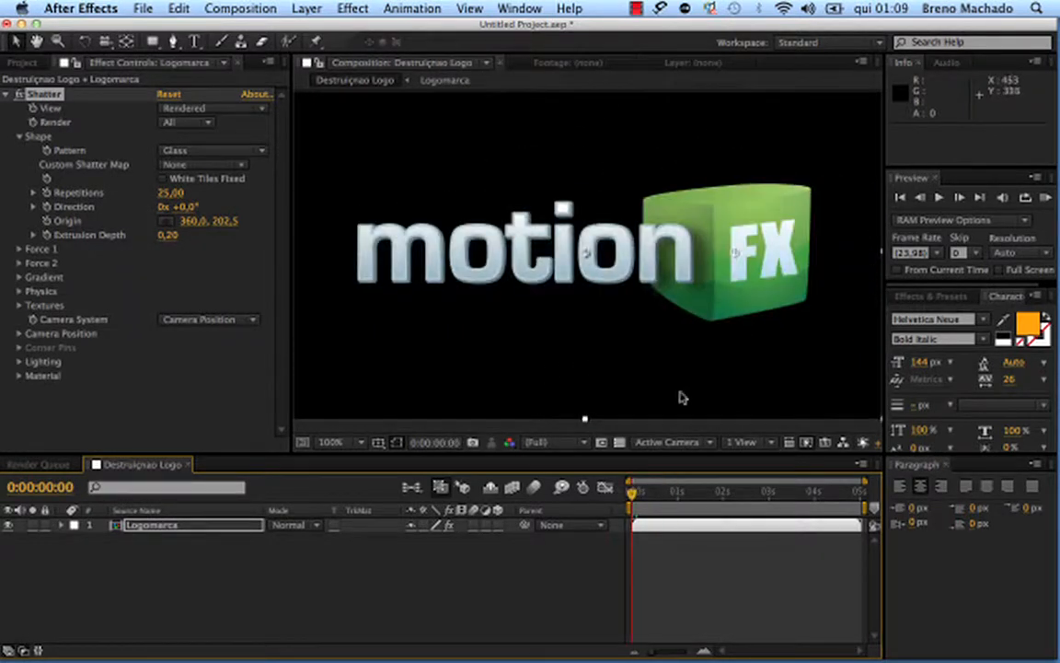
- Expand the Force 1 settings and move the force's position to about X 491,0, Y 201,5
click(20, 248)
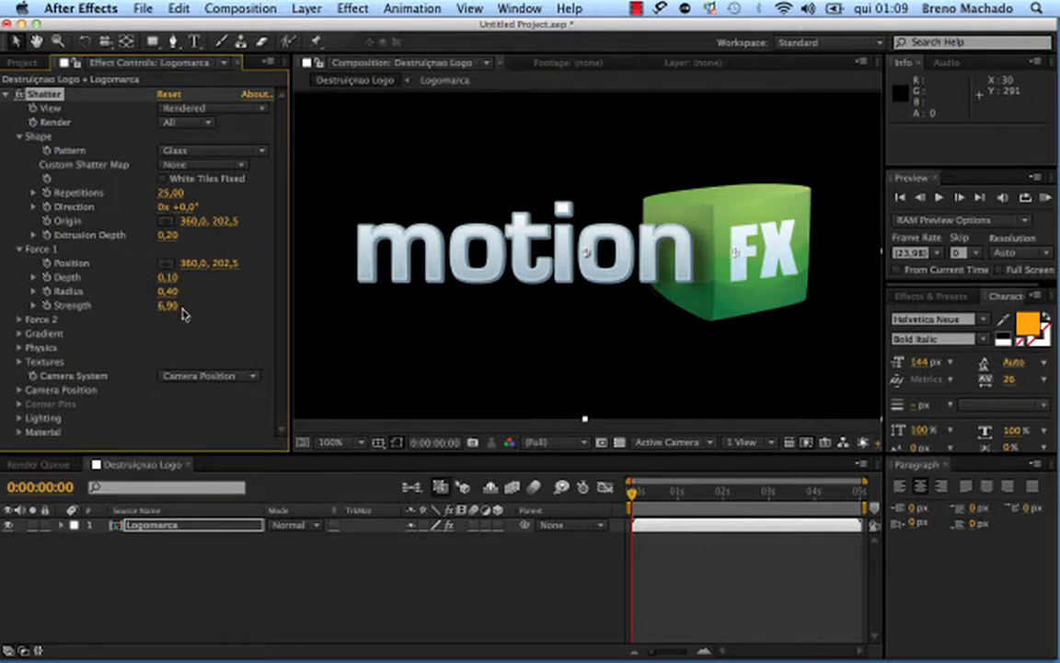
mouse_move(631, 495)
mouse_down()
mouse_move(658, 495)
mouse_move(619, 495)
mouse_up()
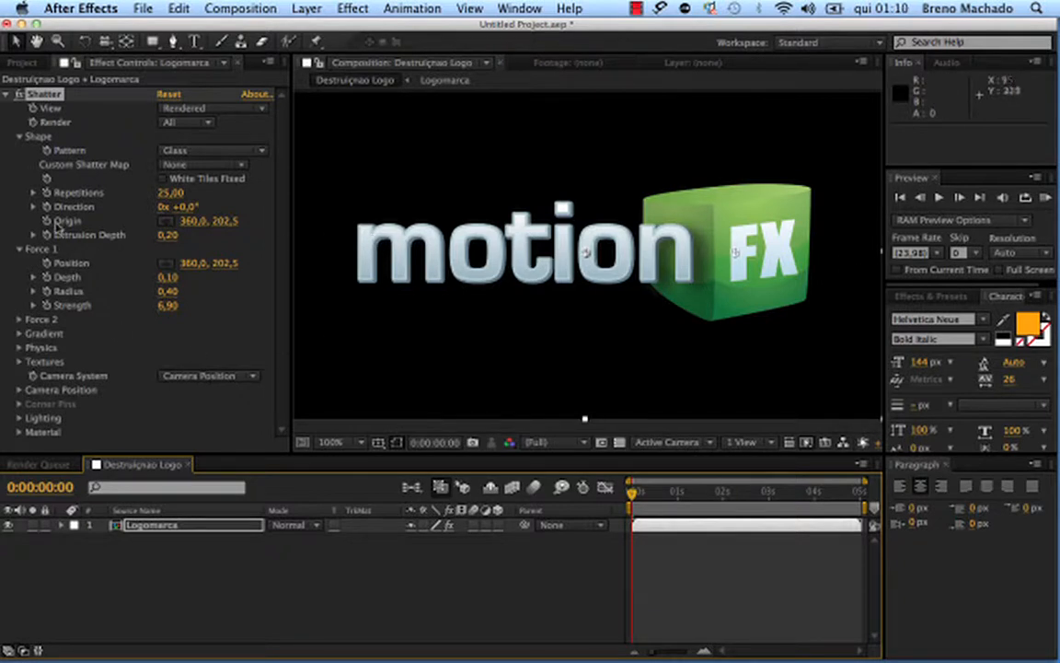
click(53, 252)
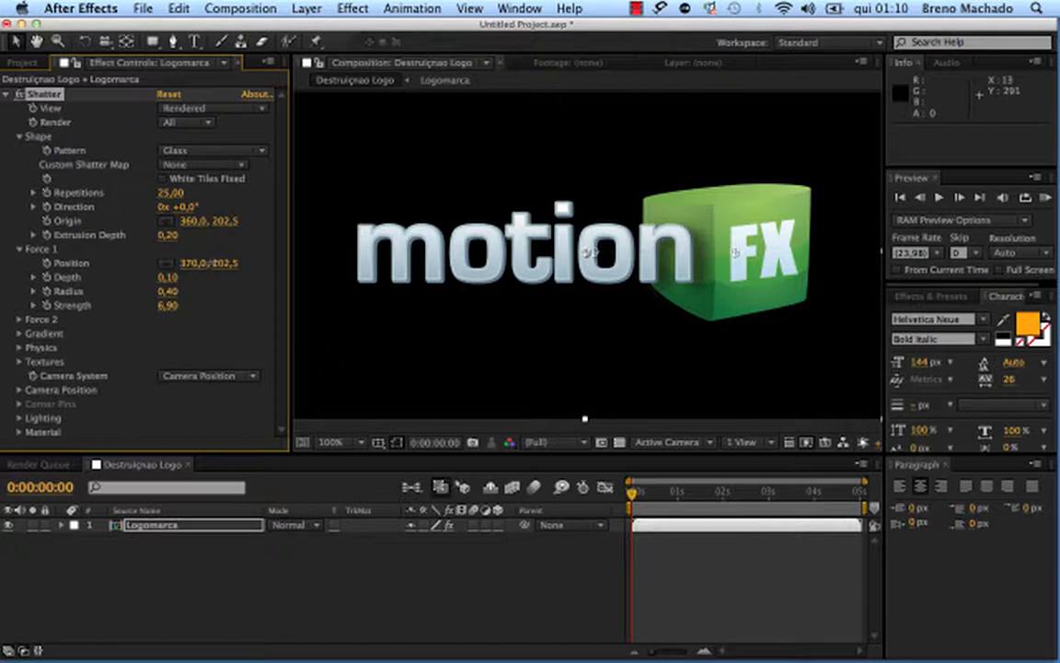
drag(191, 270, 225, 259)
drag(609, 262, 698, 271)
- Switch the Shatter view to Wireframe + Forces and show the whole composition at 50% magnification
click(210, 109)
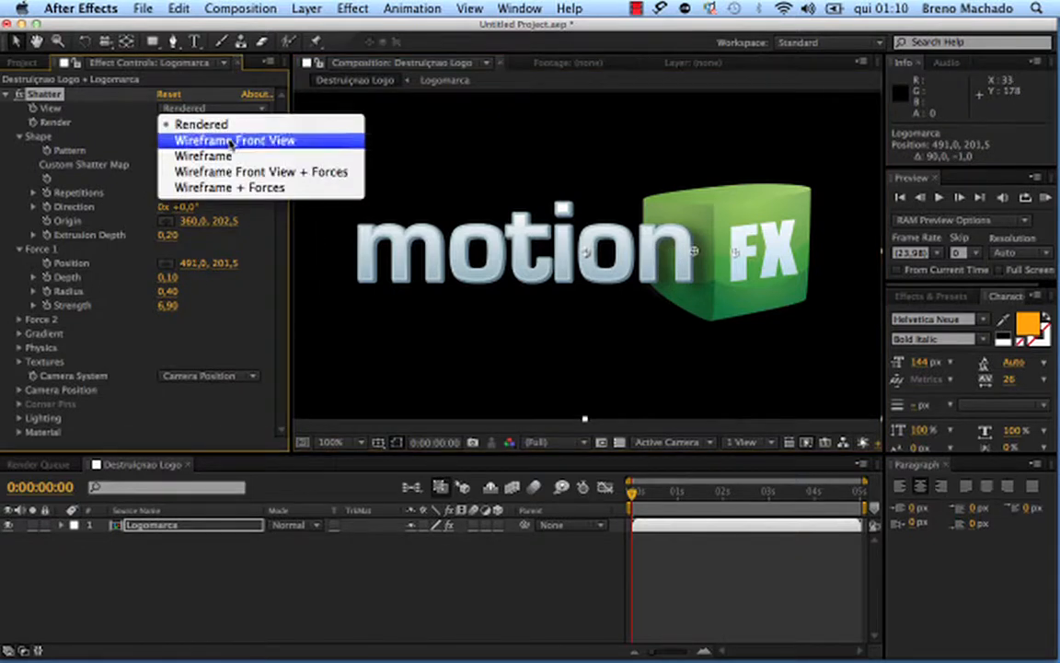
click(230, 187)
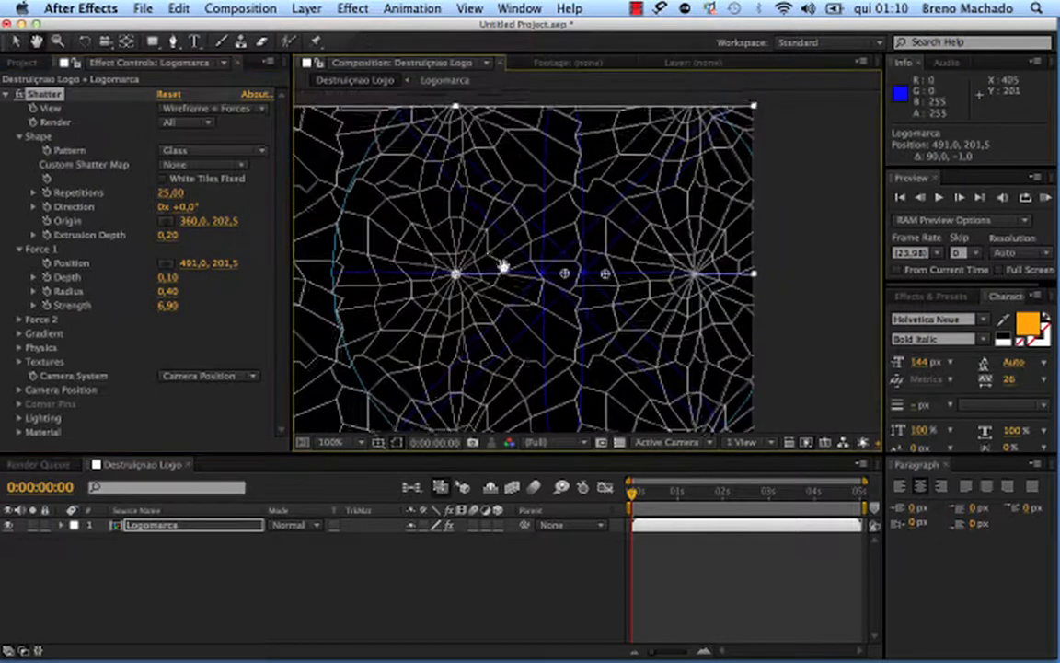
scroll(513, 278, down, 2)
drag(501, 286, 530, 267)
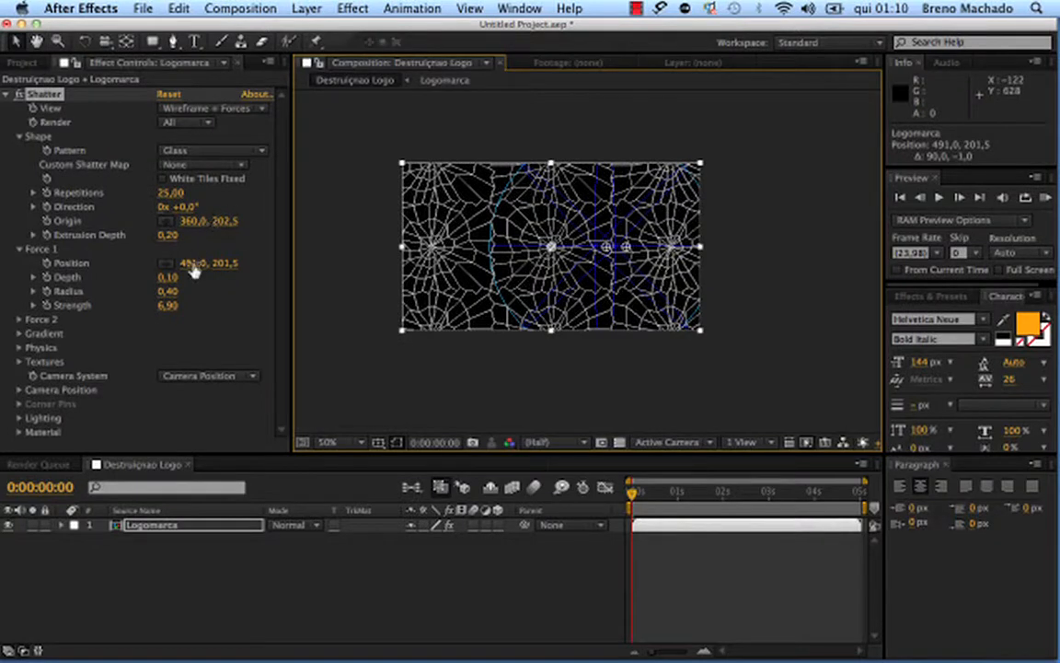
- Try moving the Force 1 point across the wireframe to about X 426,0, Y 207,5, and undo the last change made after it
drag(194, 269, 339, 278)
drag(658, 248, 451, 236)
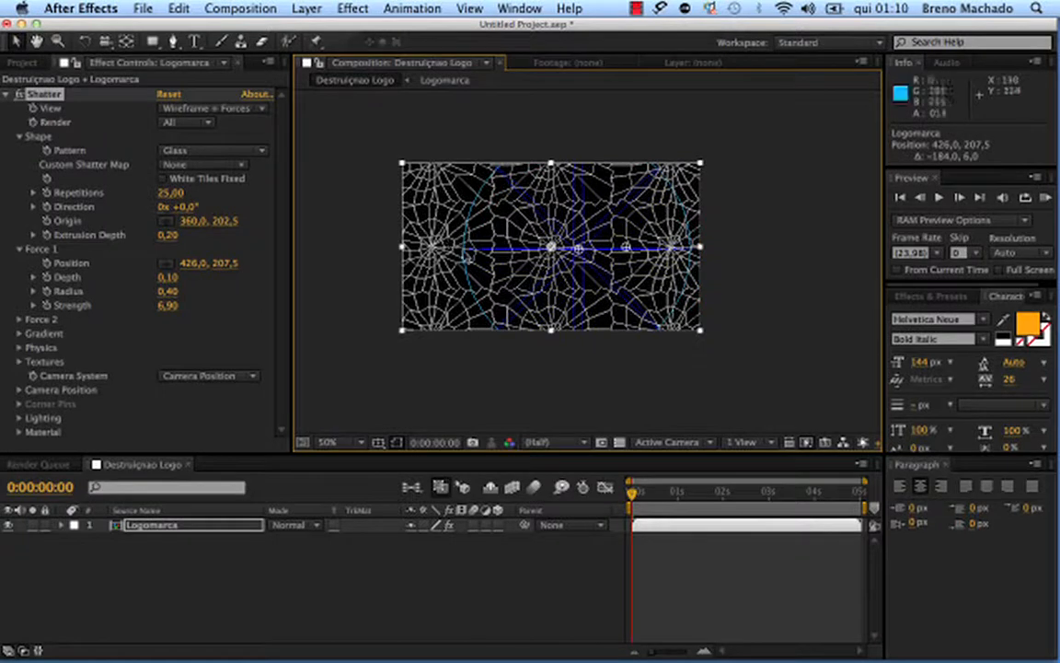
drag(440, 171, 436, 187)
key(super+z)
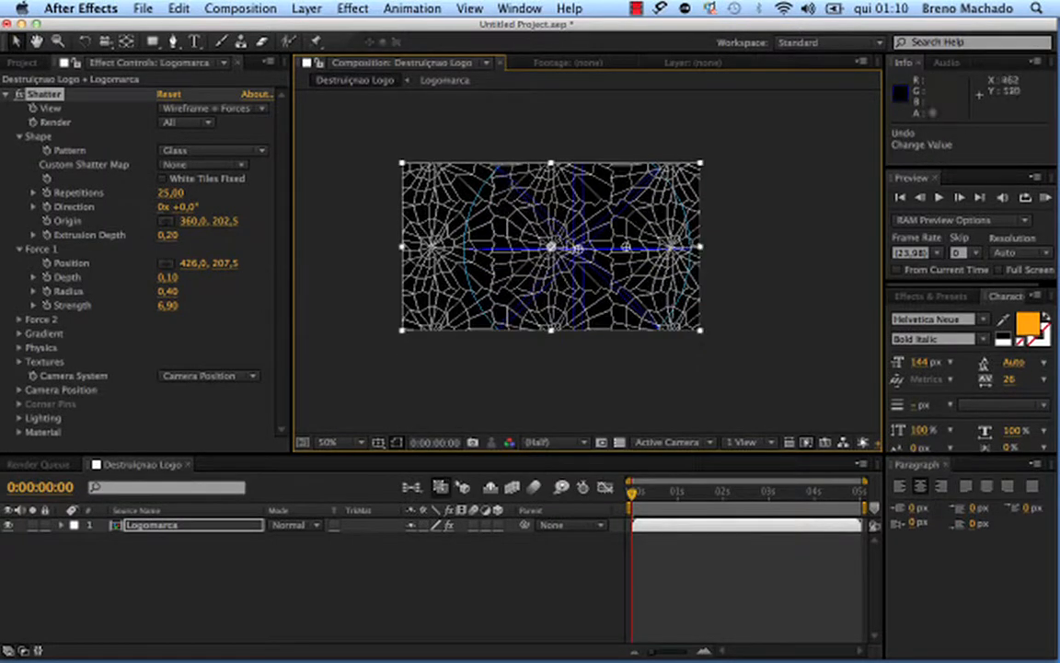
- Place the Force 1 point near the logo's right edge at about X 692,0, Y 201,5 and enable Position keyframing at 0:00:00:00
drag(579, 249, 707, 251)
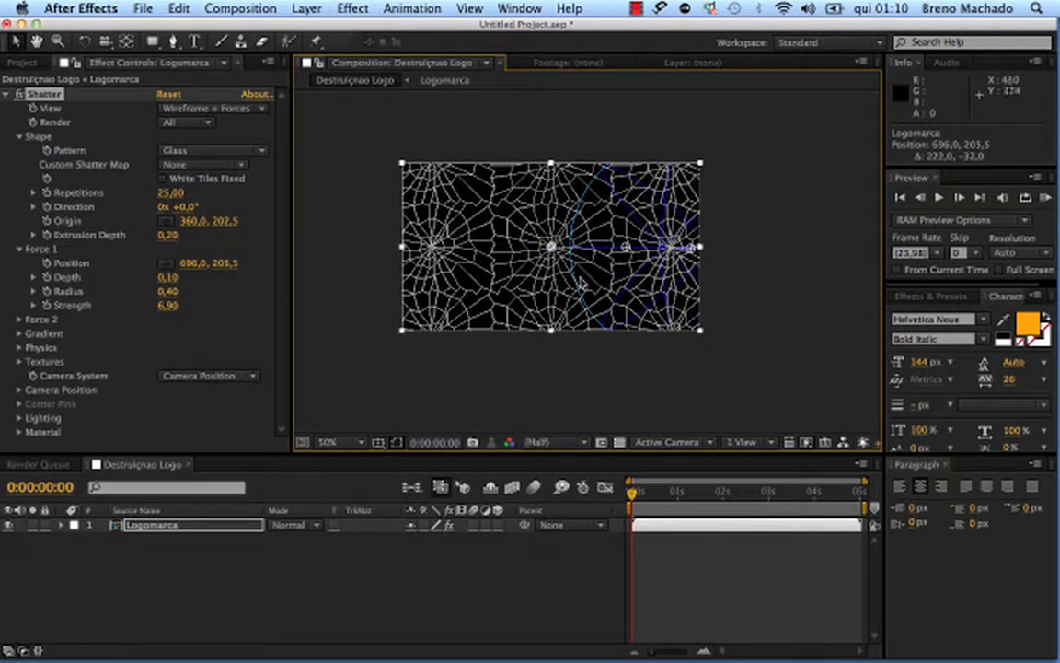
drag(626, 227, 623, 225)
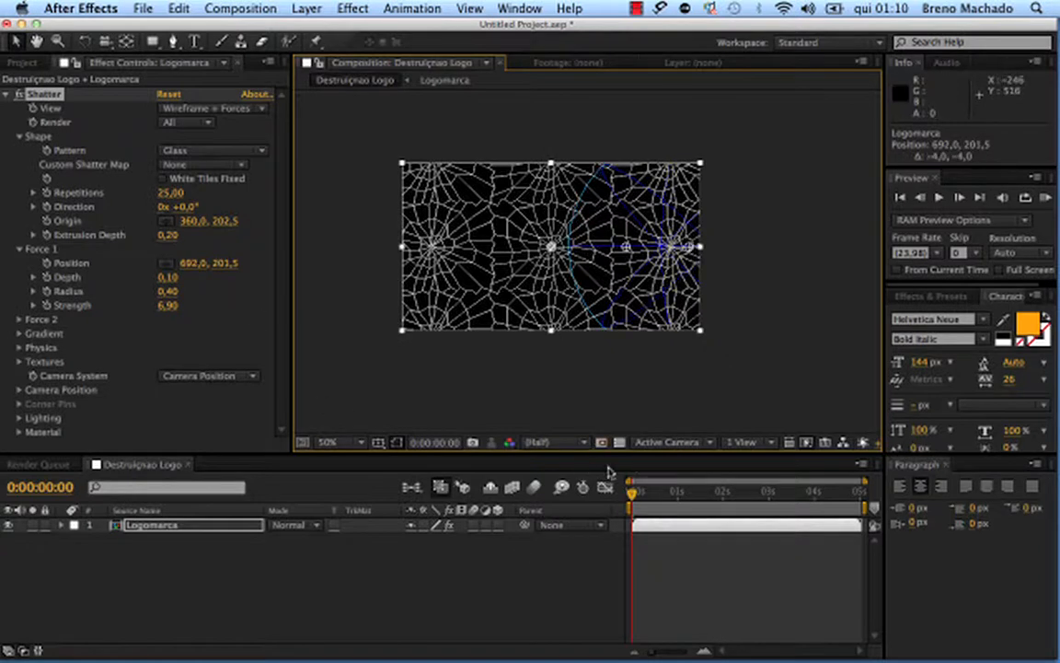
click(57, 265)
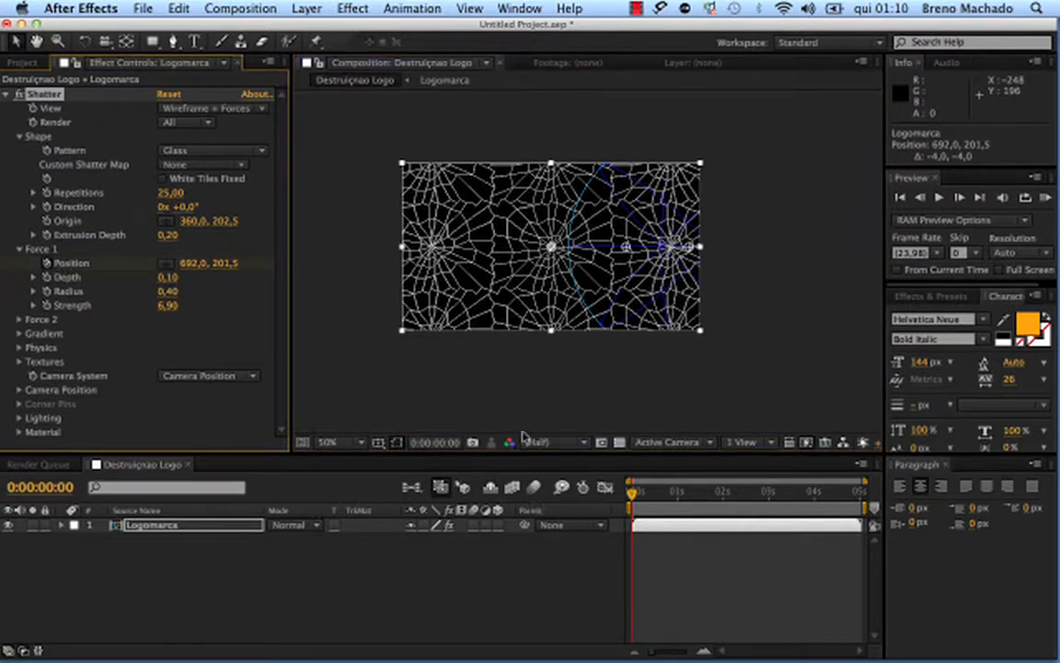
- Advance the current time frame by frame to 0:00:00:06
click(960, 197)
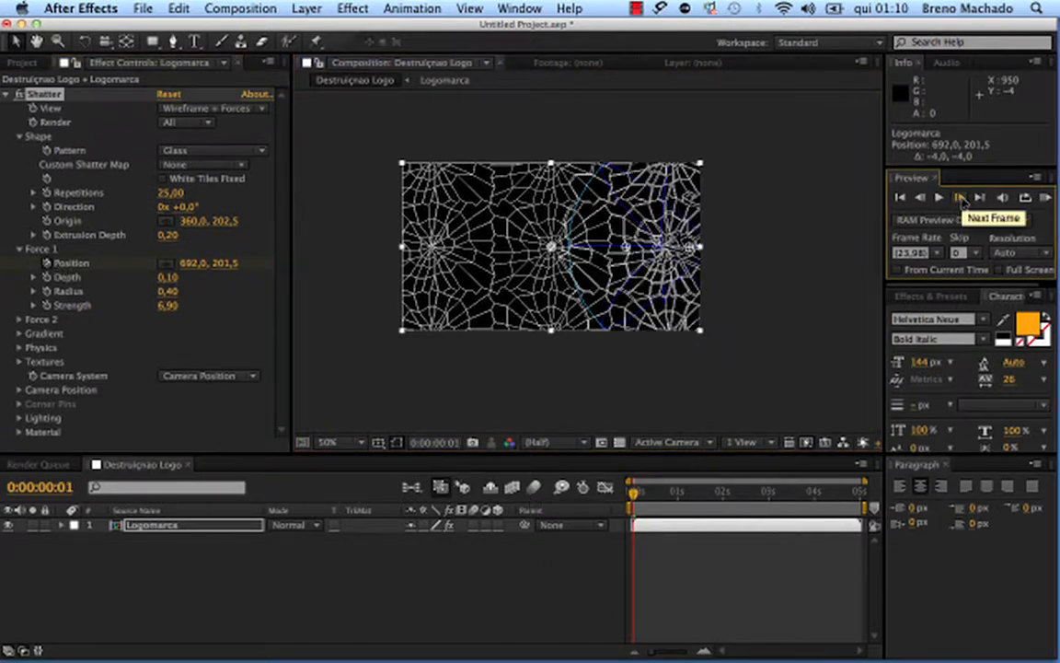
click(960, 197)
click(960, 197)
click(960, 197)
click(960, 197)
click(960, 197)
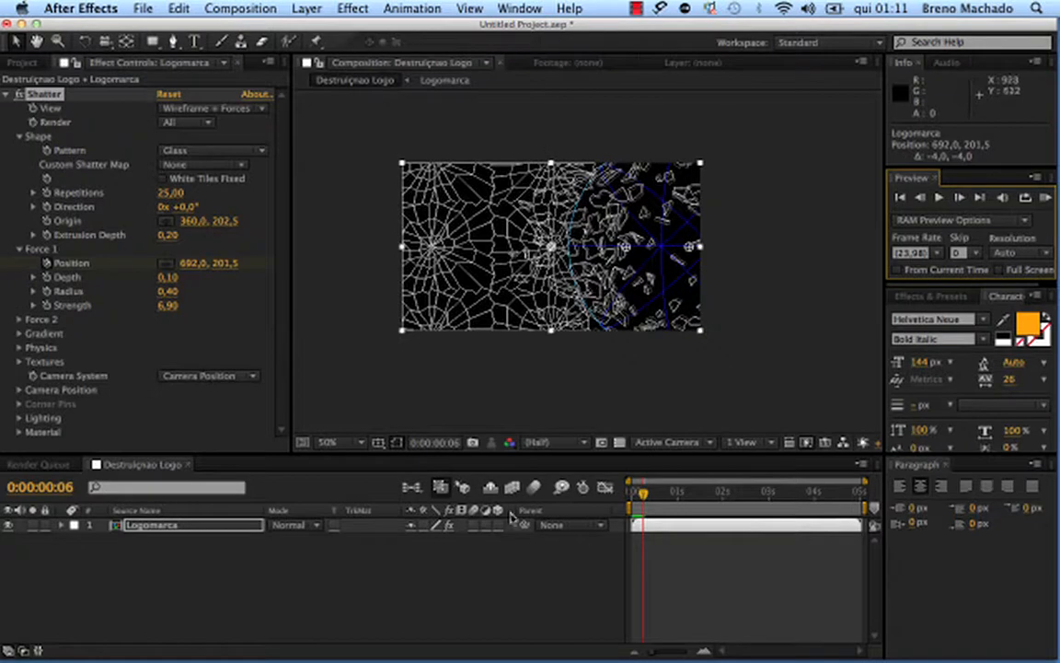
click(70, 489)
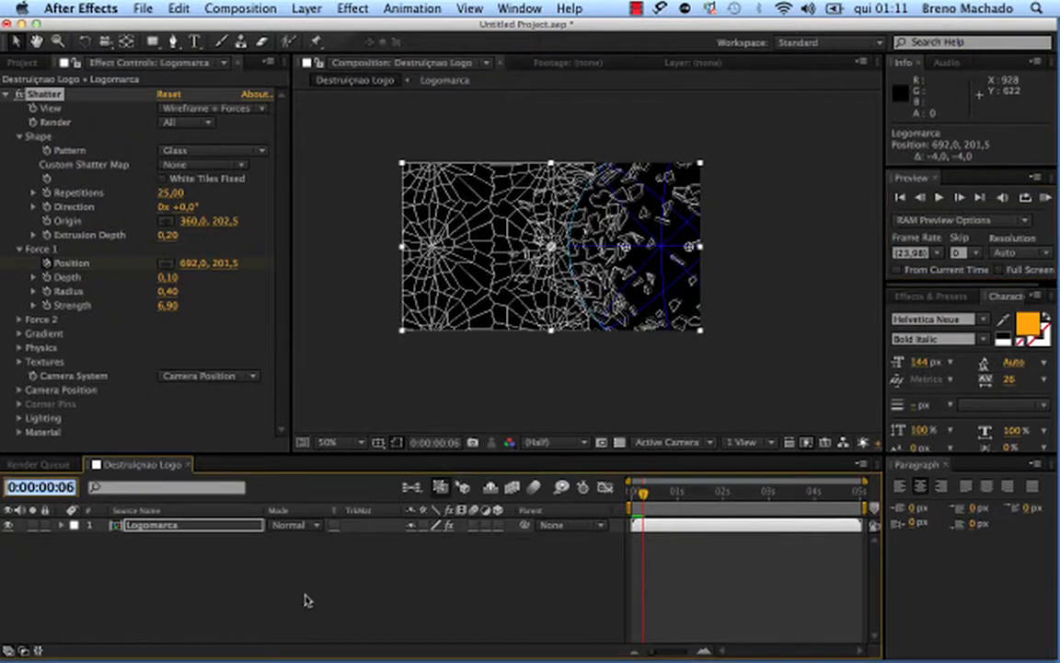
text(0)
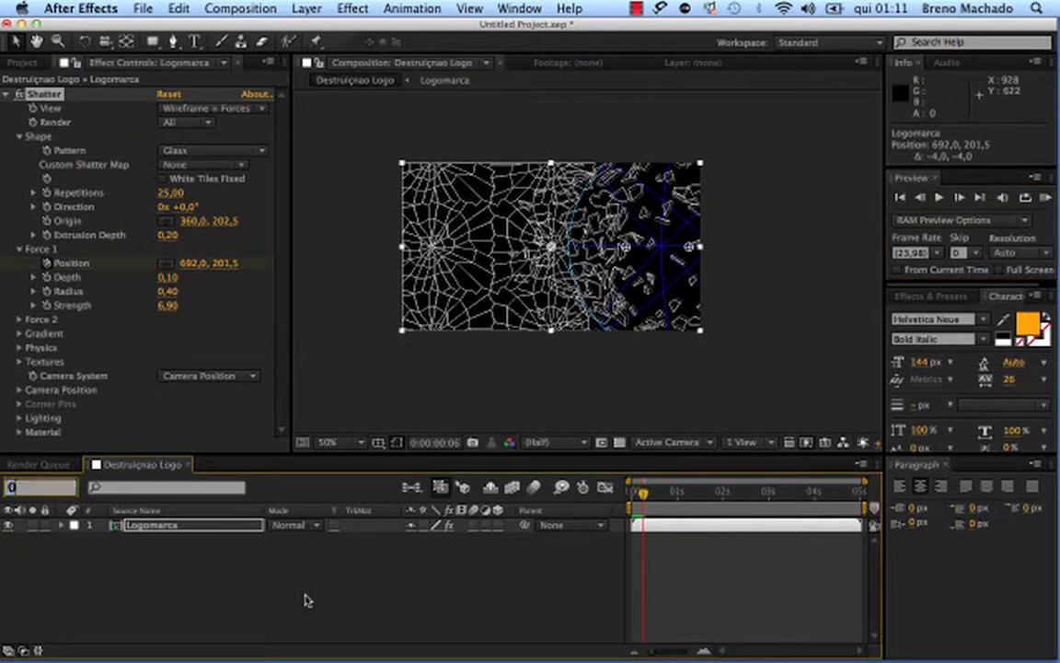
key(Escape)
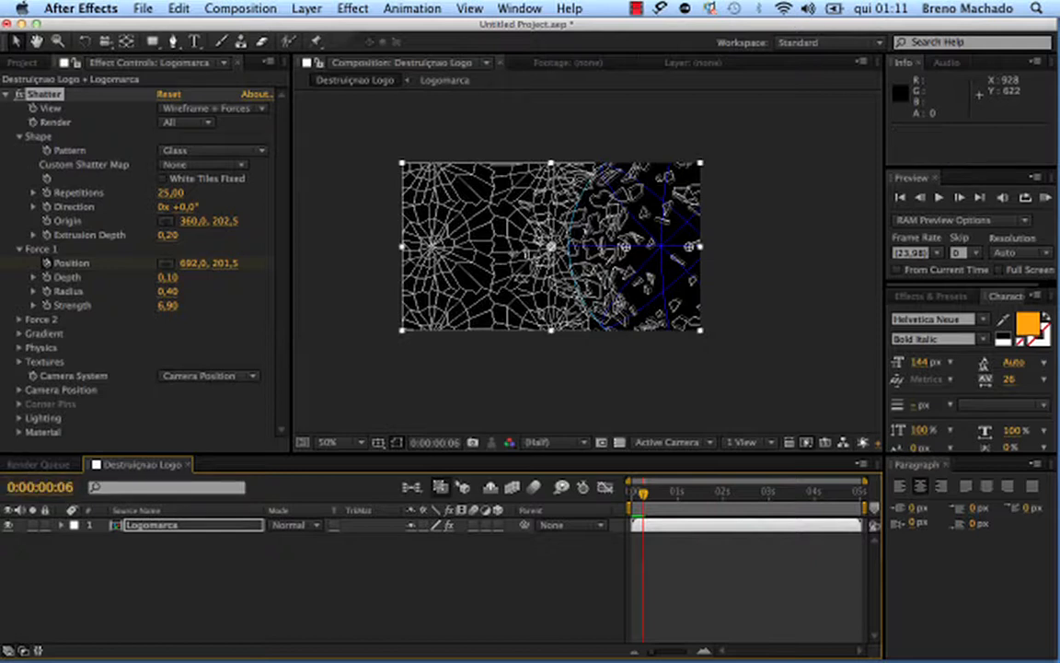
- Move the Force 1 point to about X 56,0, Y 201,5 near the left edge and scrub the opening frames, stopping at 0:00:00:02
drag(697, 254, 423, 255)
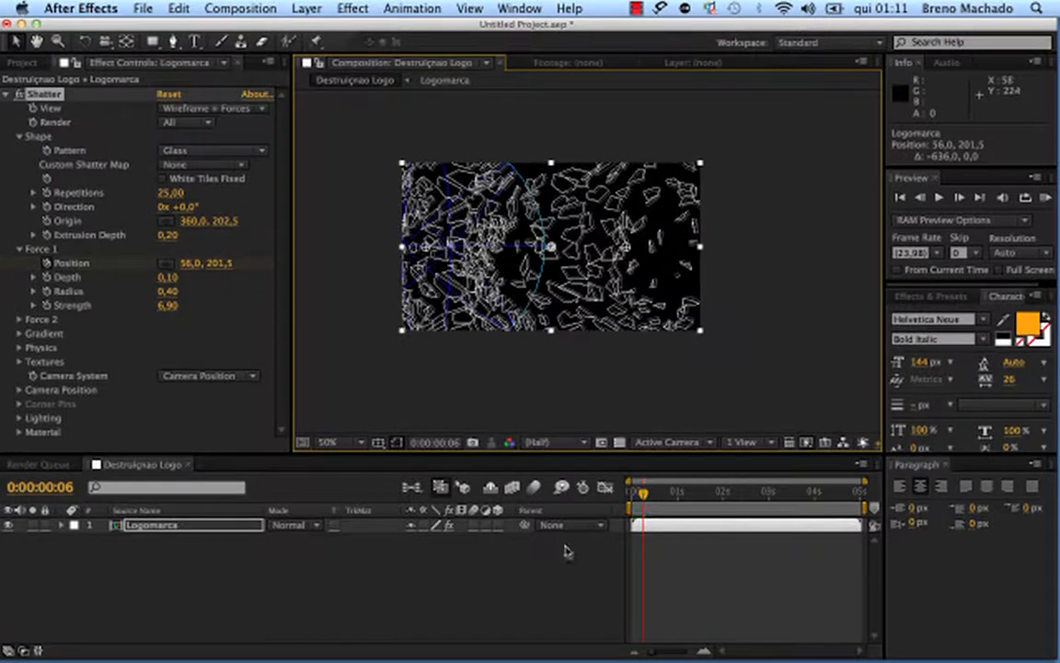
mouse_move(642, 494)
mouse_down()
mouse_move(632, 495)
mouse_move(669, 494)
mouse_move(636, 489)
mouse_up()
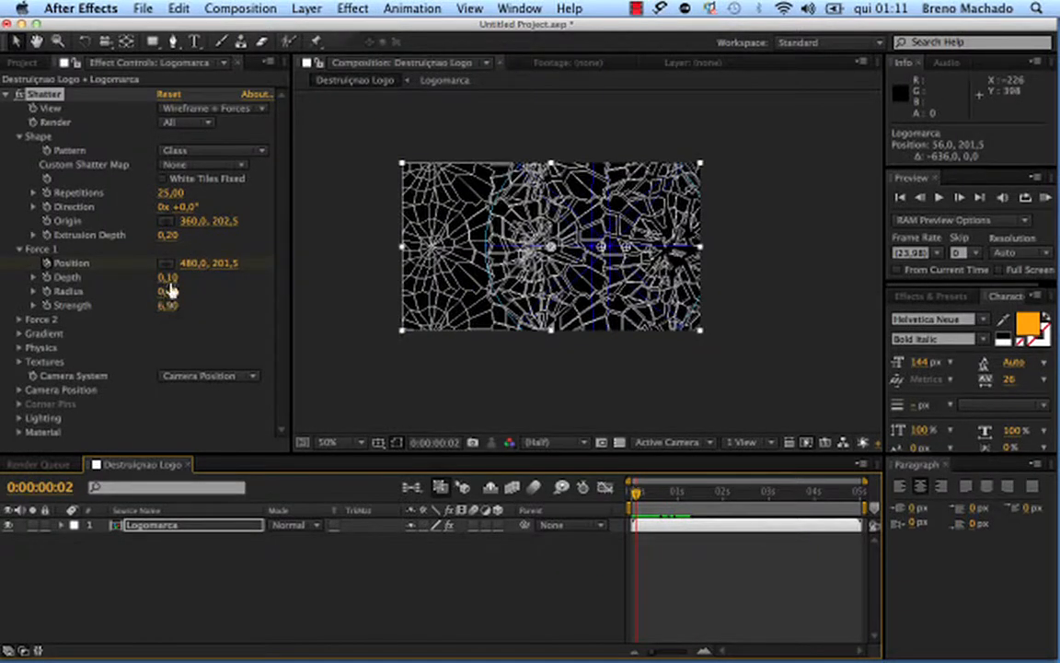
- Set the Force 1 Radius to 0,25 and scrub the opening frames to 0:00:00:04 to check the break-up
mouse_move(167, 290)
mouse_down()
mouse_move(208, 305)
mouse_move(170, 291)
mouse_move(182, 303)
mouse_up()
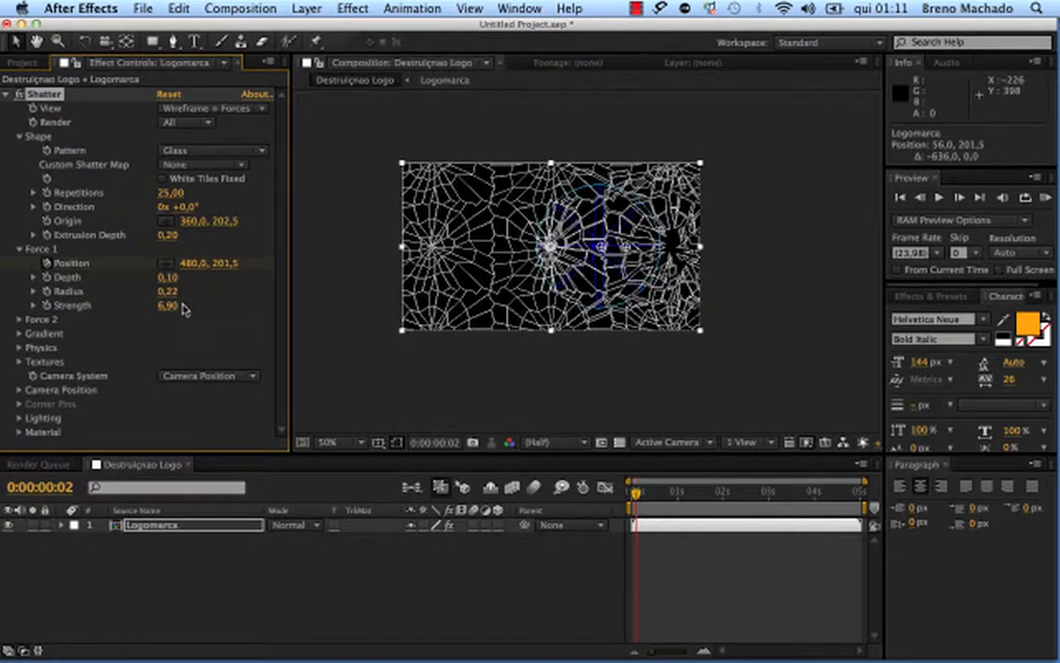
click(170, 291)
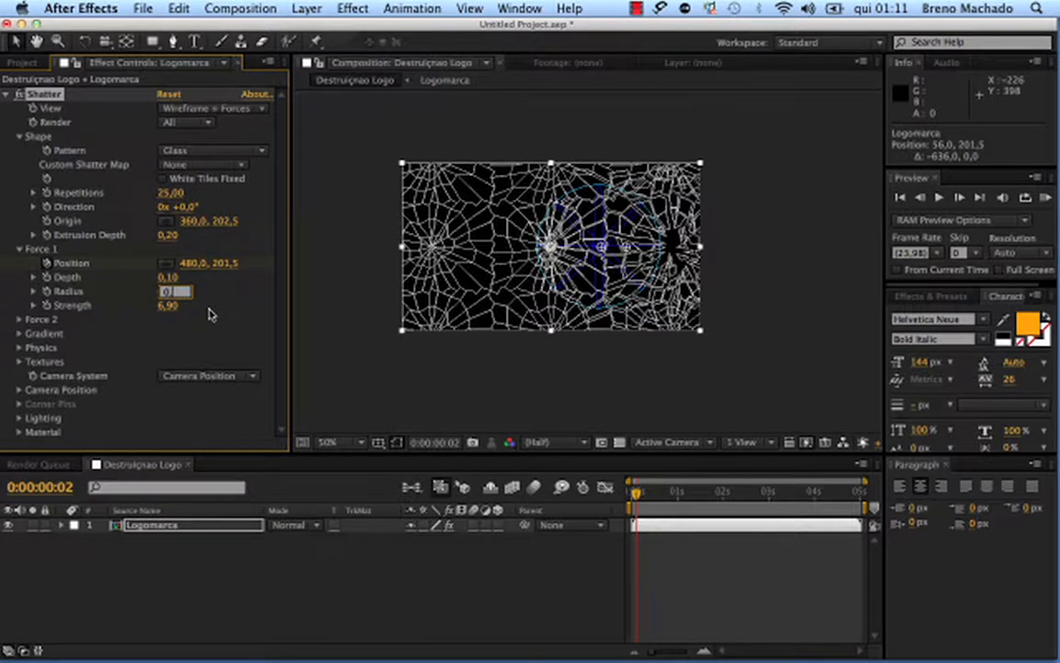
key(Return)
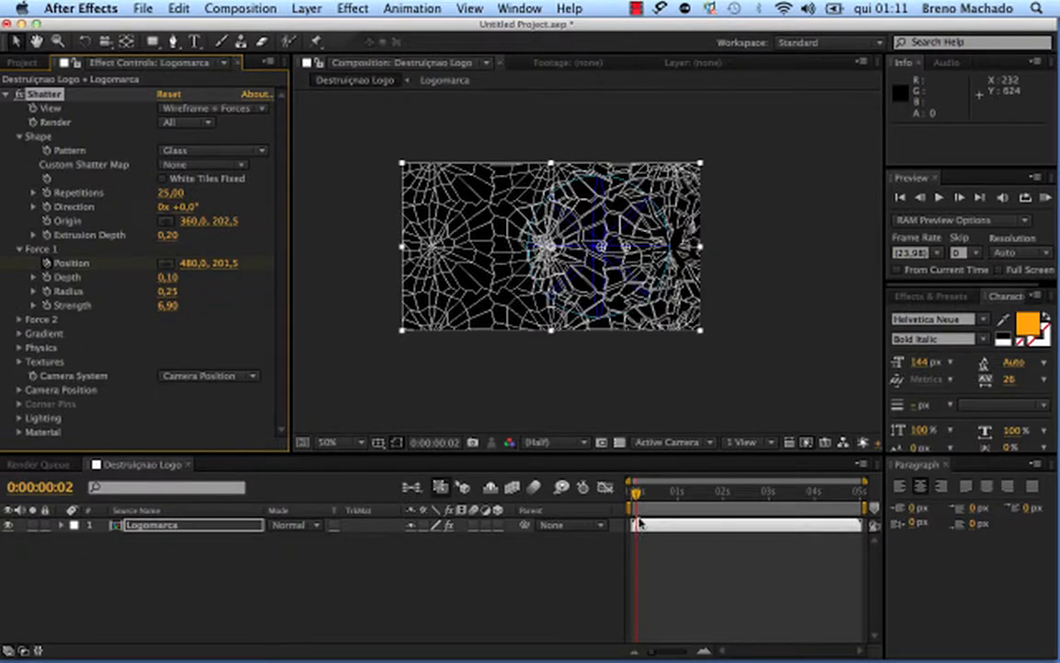
mouse_move(637, 492)
mouse_down()
mouse_move(760, 486)
mouse_move(640, 493)
mouse_up()
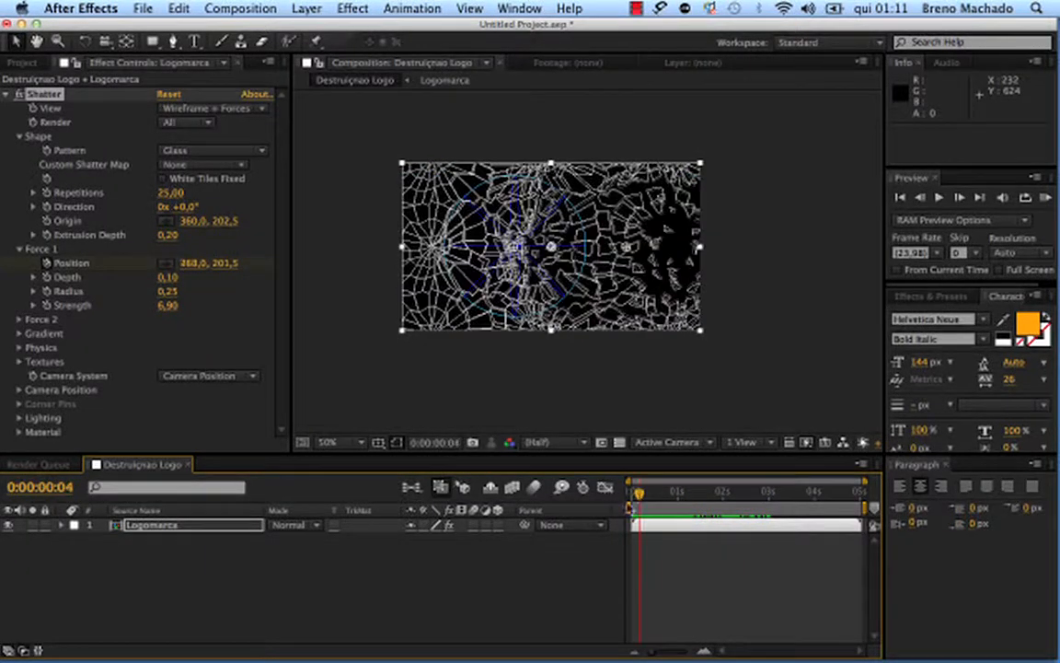
- In Shatter's Physics settings, set Rotation Speed to 0,30 and Randomness to 0,15, scrubbing through the animation to check the pieces
click(19, 348)
scroll(189, 435, down, 1)
scroll(166, 276, down, 5)
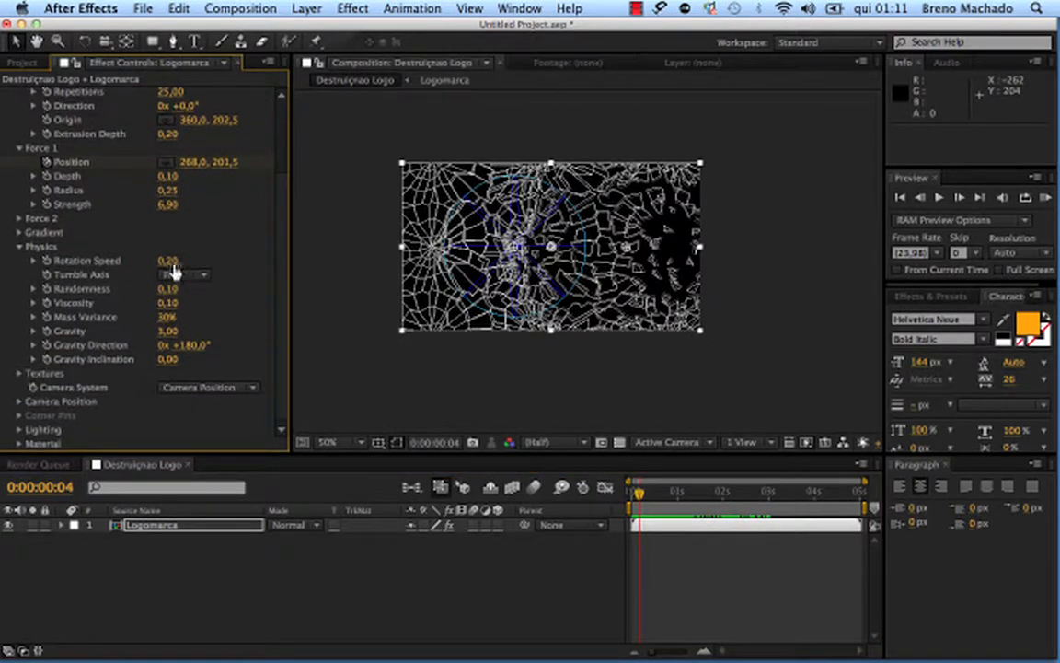
mouse_move(171, 261)
mouse_down()
mouse_move(204, 262)
mouse_move(177, 267)
mouse_up()
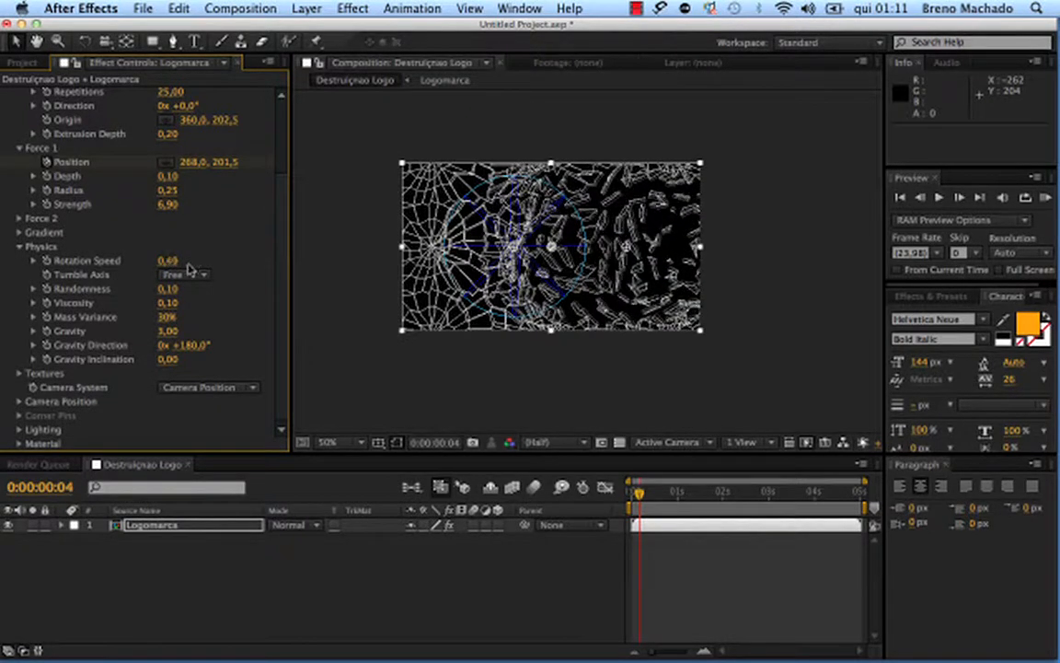
drag(638, 495, 711, 493)
click(171, 262)
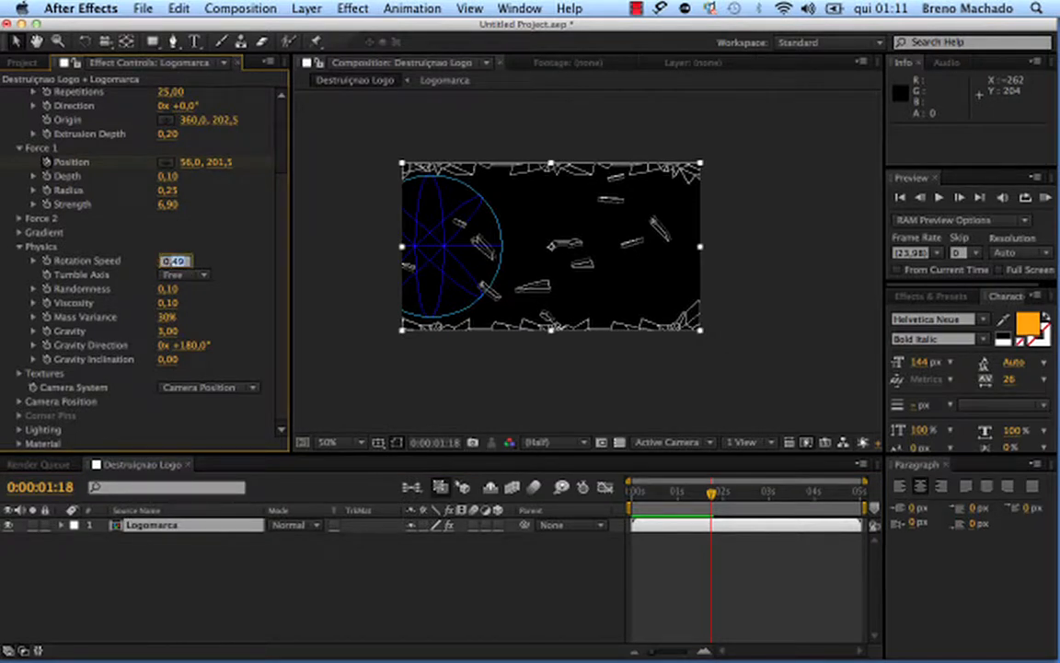
key(Return)
key(Return)
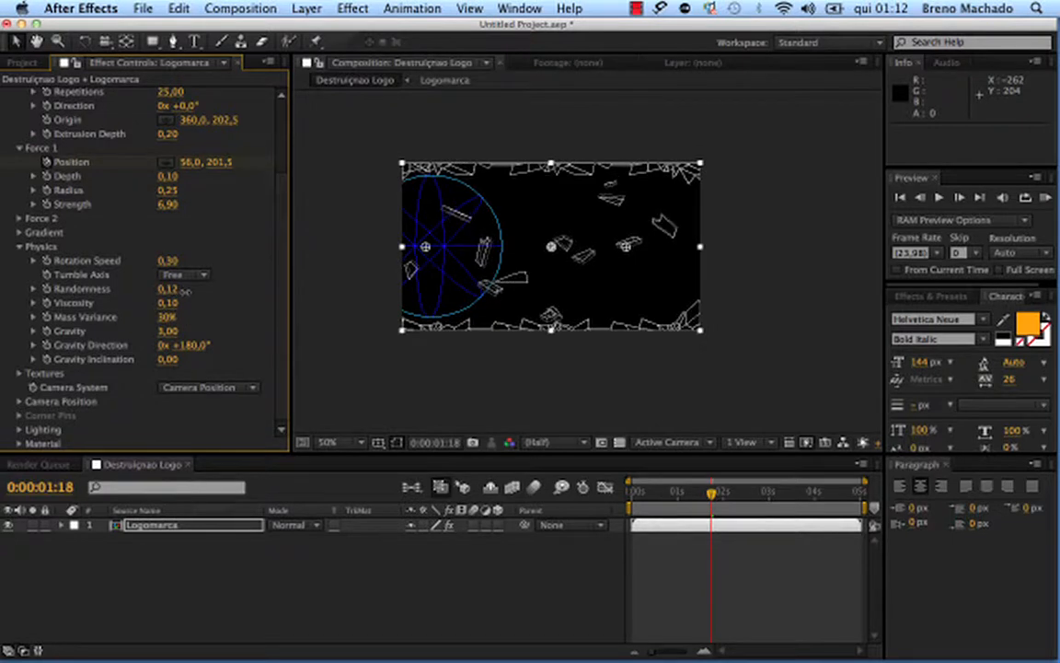
drag(184, 291, 214, 288)
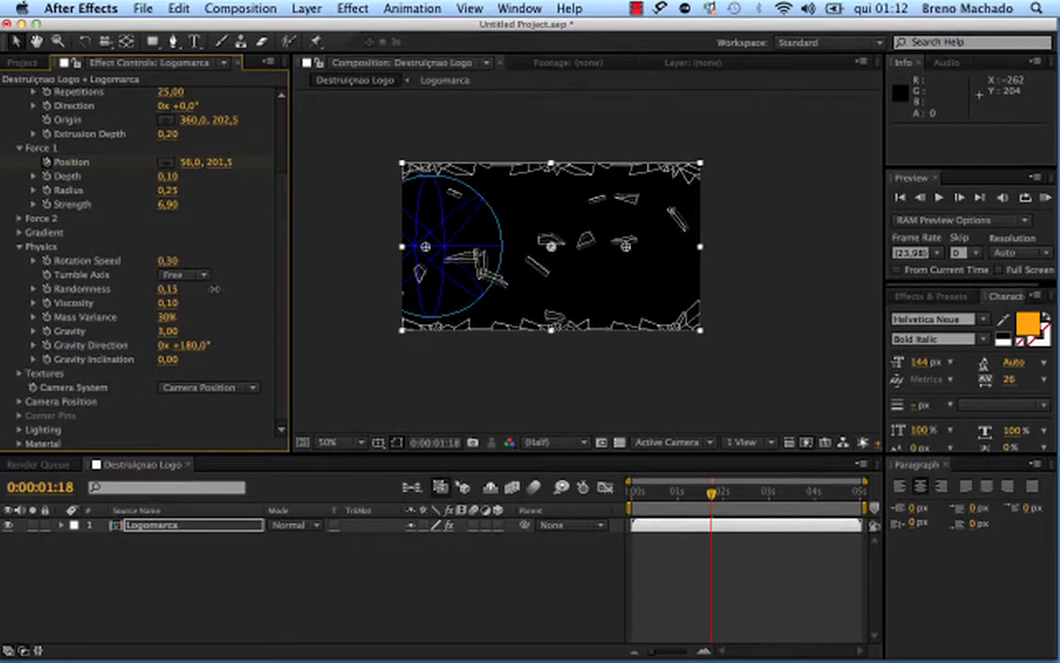
drag(710, 494, 670, 495)
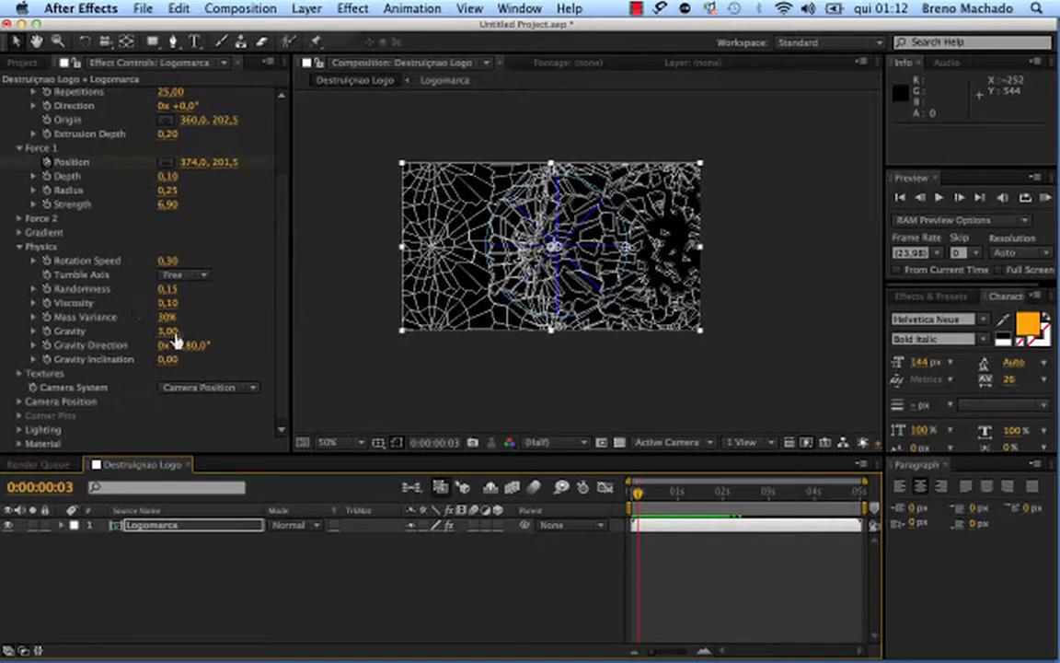
- Try a Gravity of 10,06 and run a RAM preview of the animation from 0:00:00:00
drag(175, 337, 186, 330)
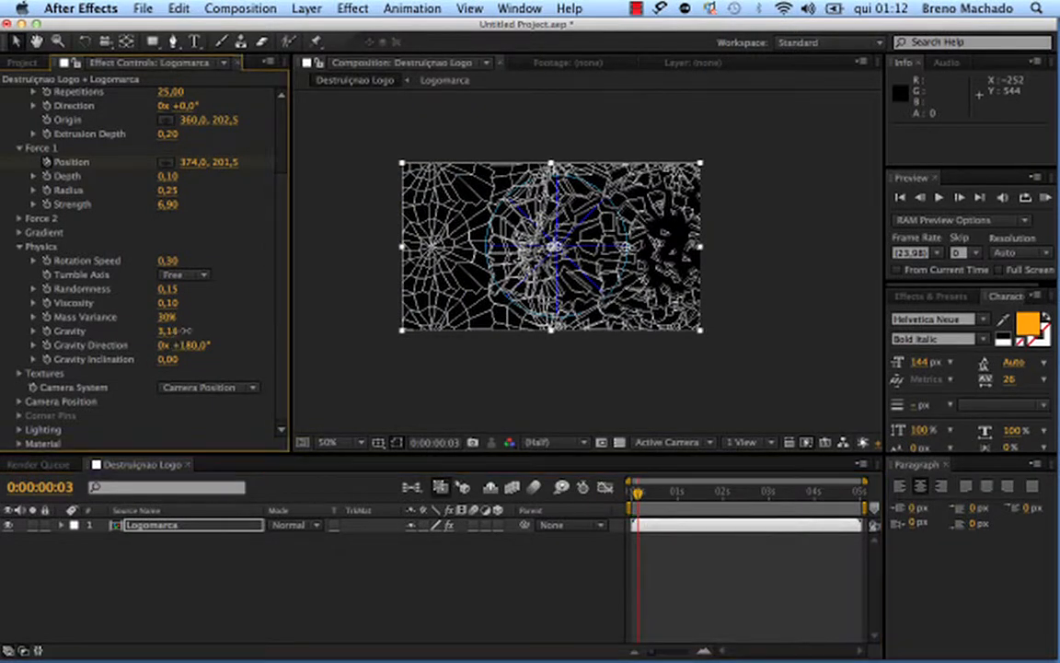
drag(359, 324, 325, 325)
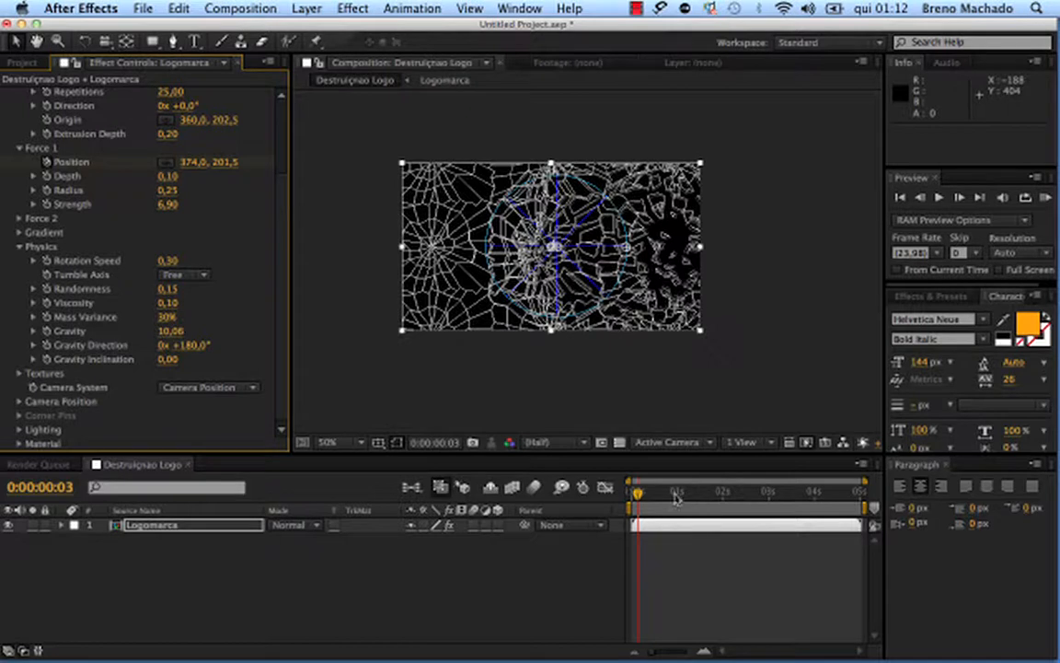
mouse_move(638, 493)
mouse_down()
mouse_move(697, 492)
mouse_move(623, 498)
mouse_up()
click(1046, 198)
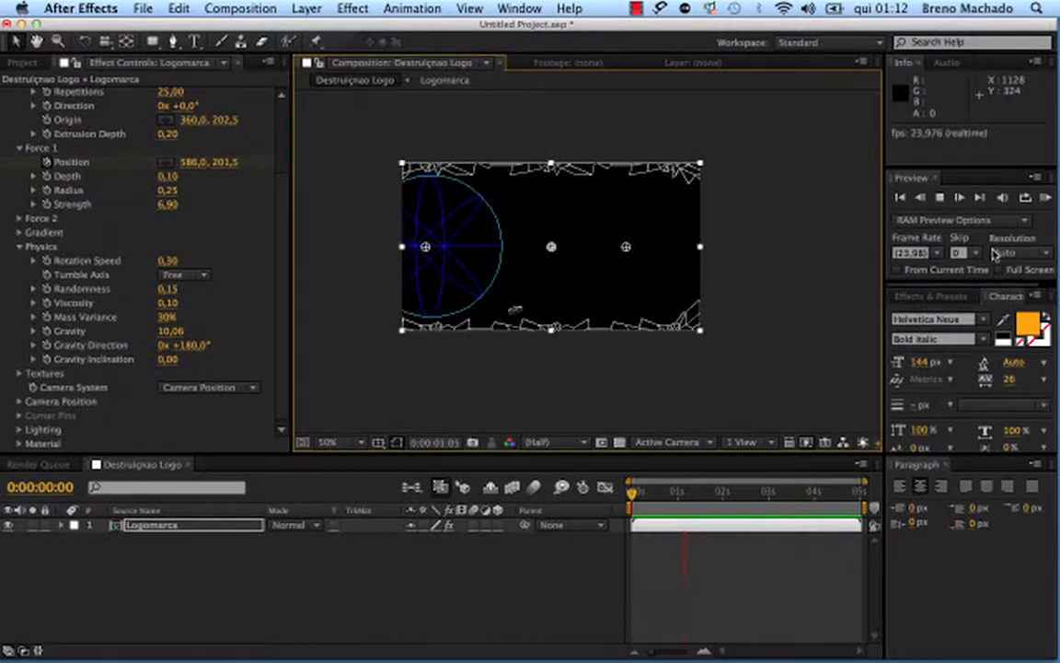
- End the work area at 0:00:01:14 and run a RAM preview of the shortened range from the first frame
mouse_move(722, 492)
mouse_down()
mouse_move(703, 492)
mouse_move(786, 492)
mouse_move(684, 492)
mouse_move(705, 494)
mouse_up()
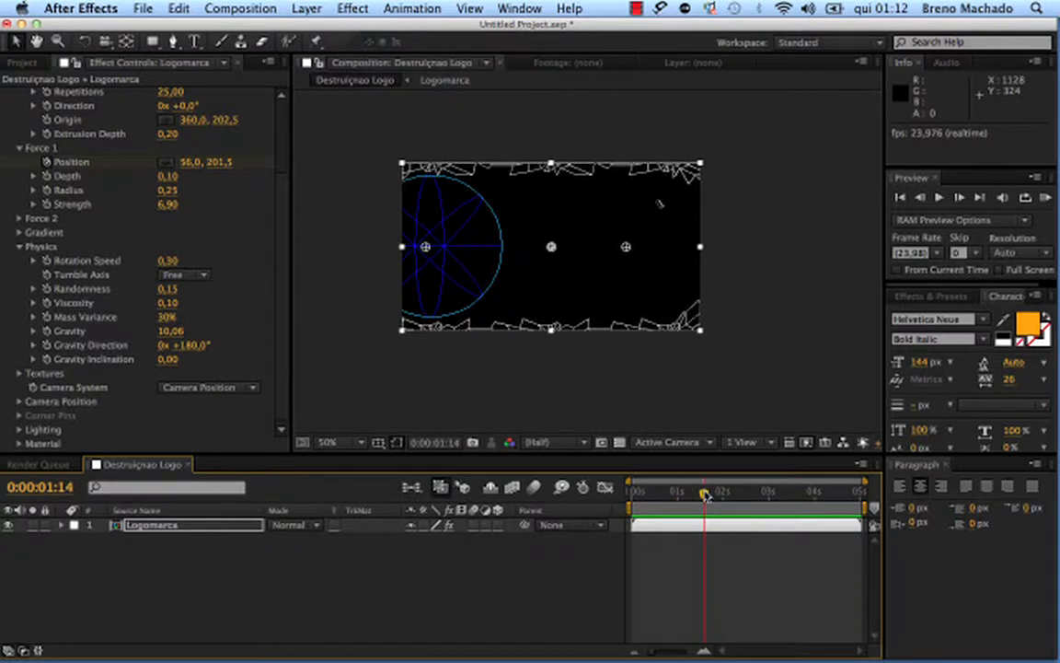
key(n)
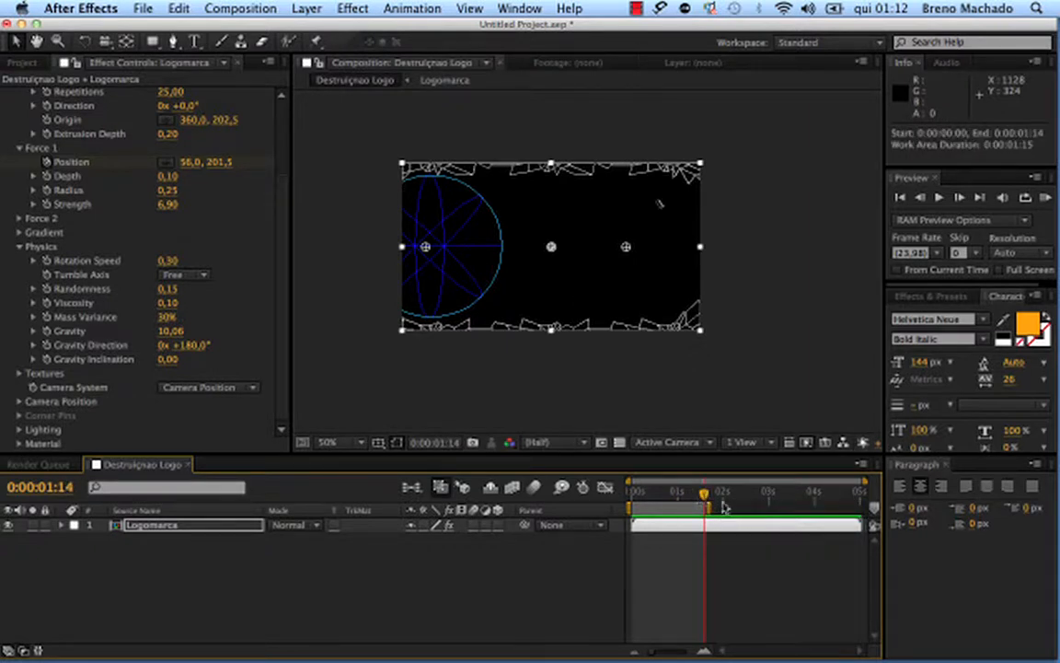
drag(701, 495, 634, 494)
click(1046, 198)
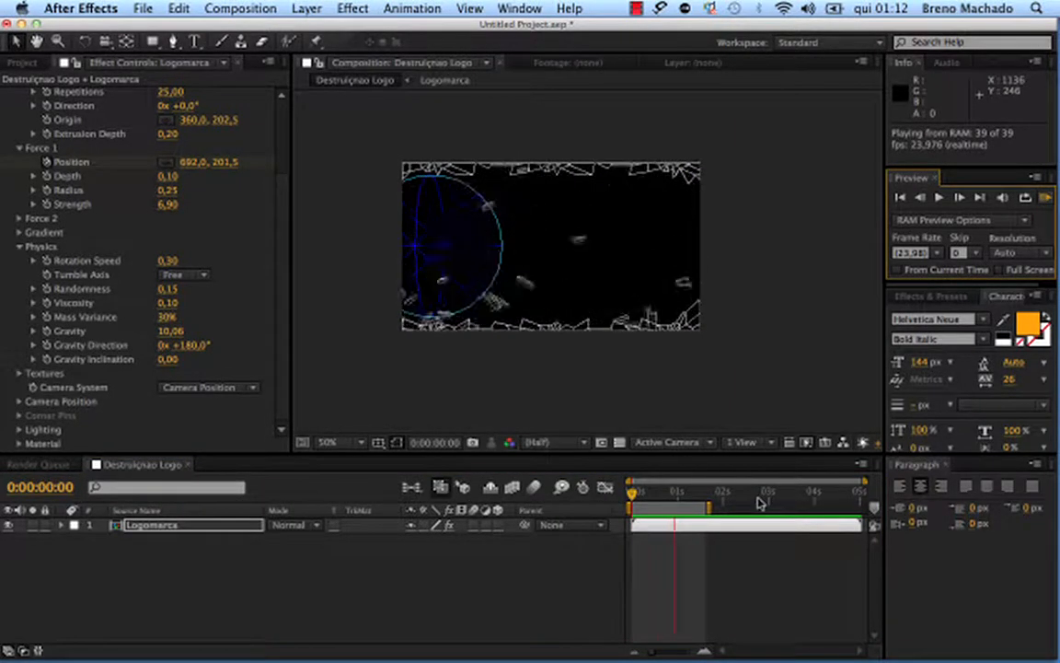
key(space)
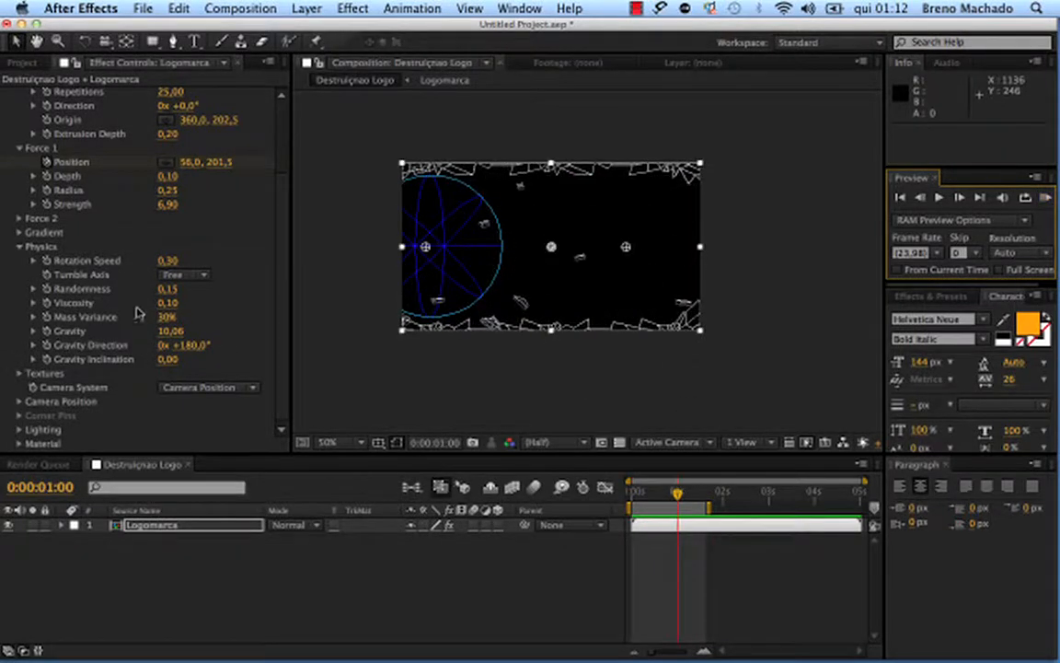
- Set the Shatter Gravity to 5,00 and preview the falling pieces within the work area
drag(159, 331, 90, 339)
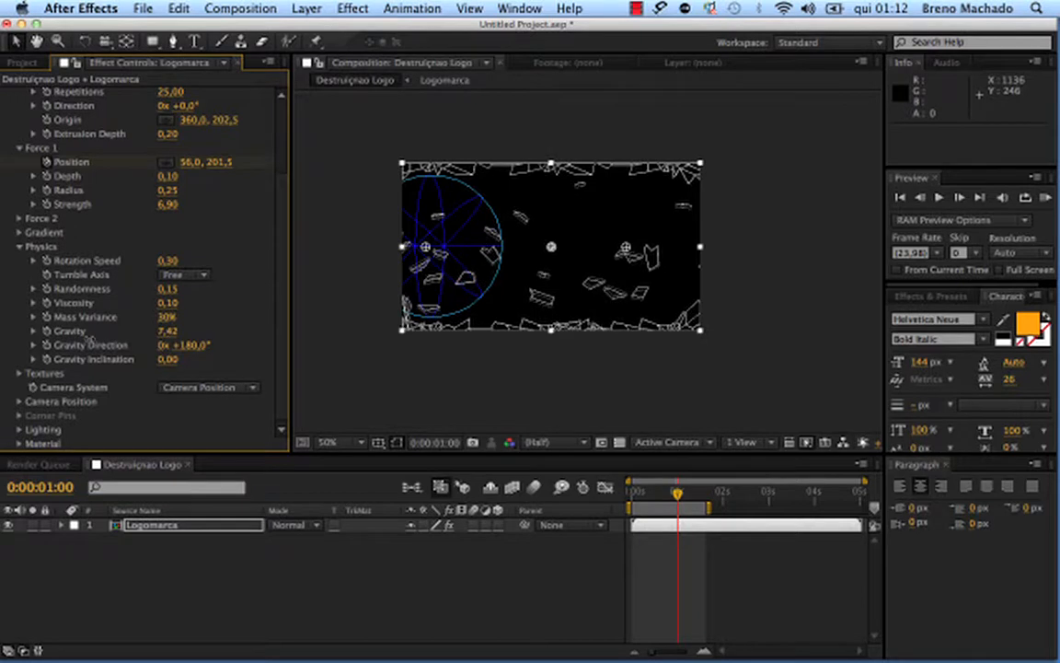
text(5)
key(Return)
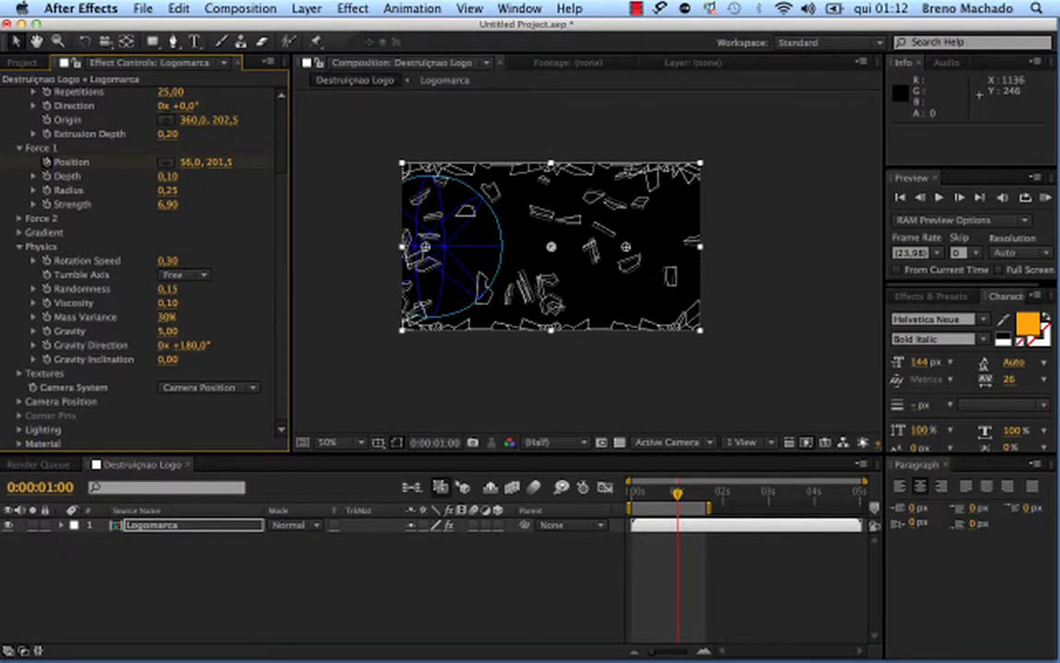
click(980, 197)
click(614, 246)
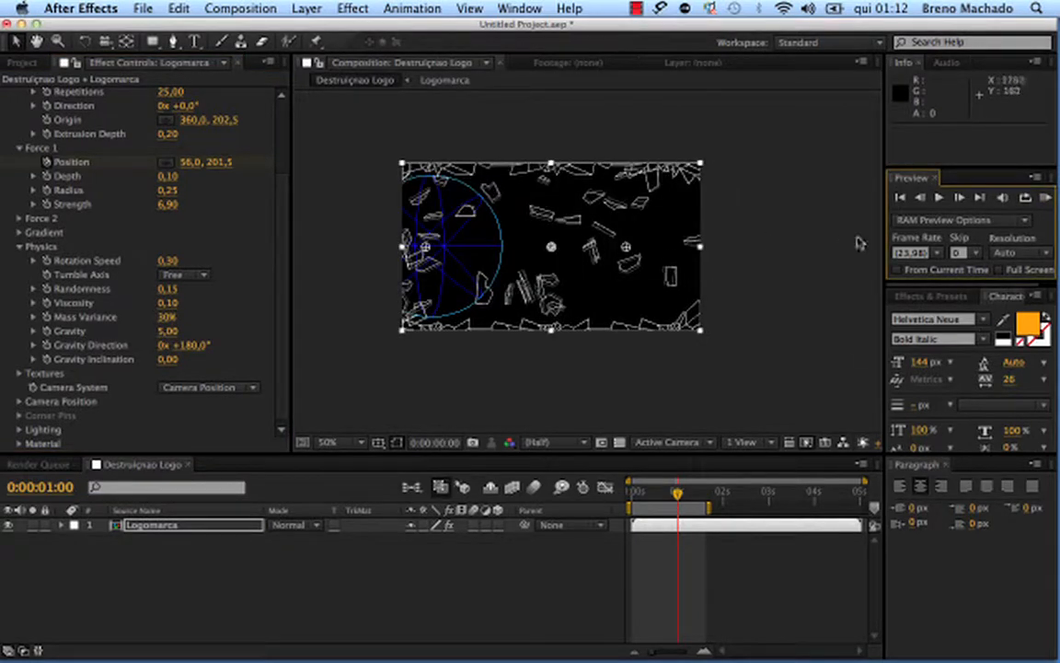
click(939, 197)
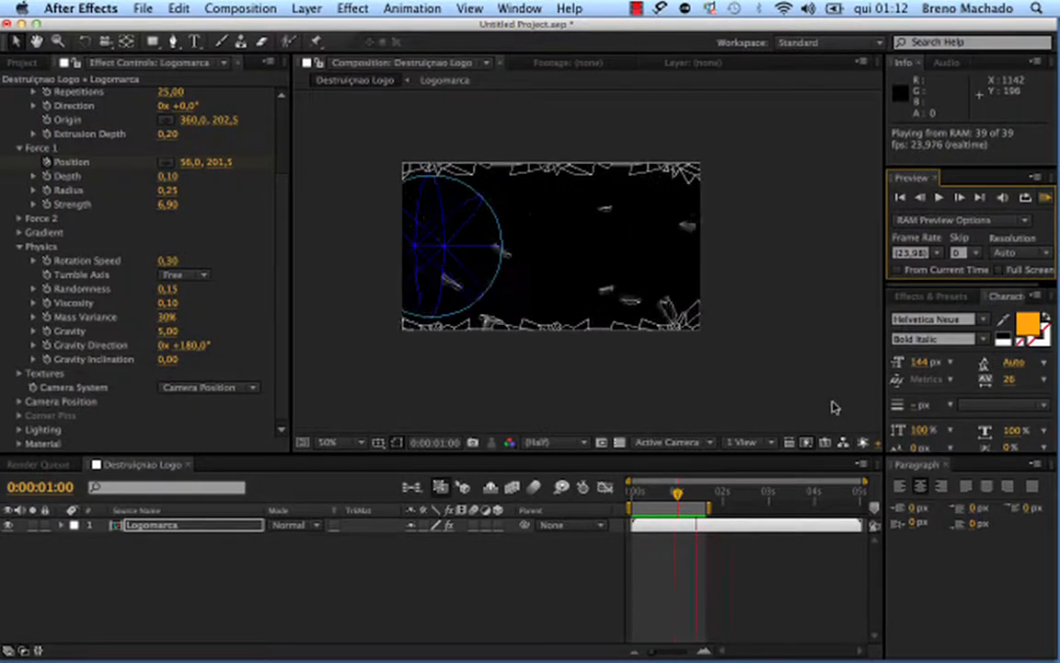
- Set the Force 1 Strength to 10,00 and run a RAM preview of the wireframe animation
drag(167, 204, 204, 203)
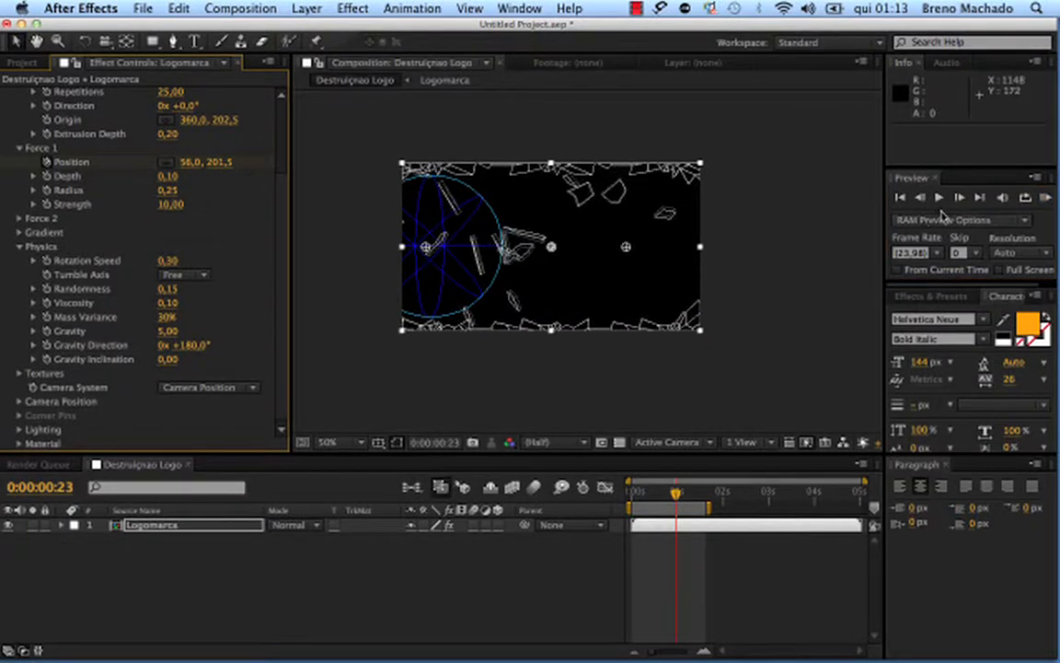
click(1046, 197)
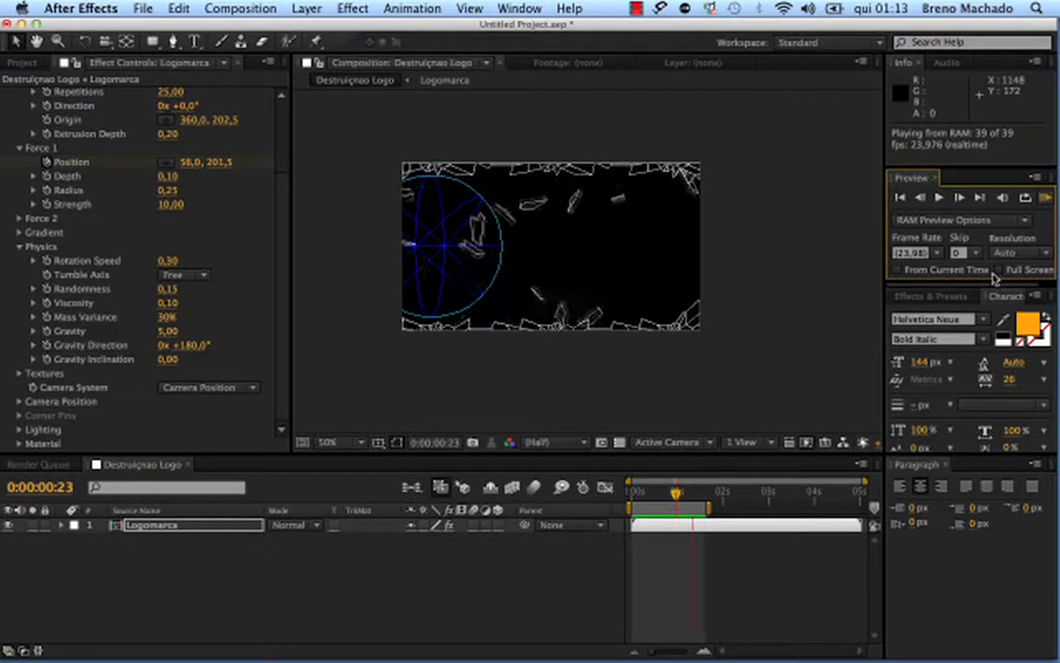
click(254, 184)
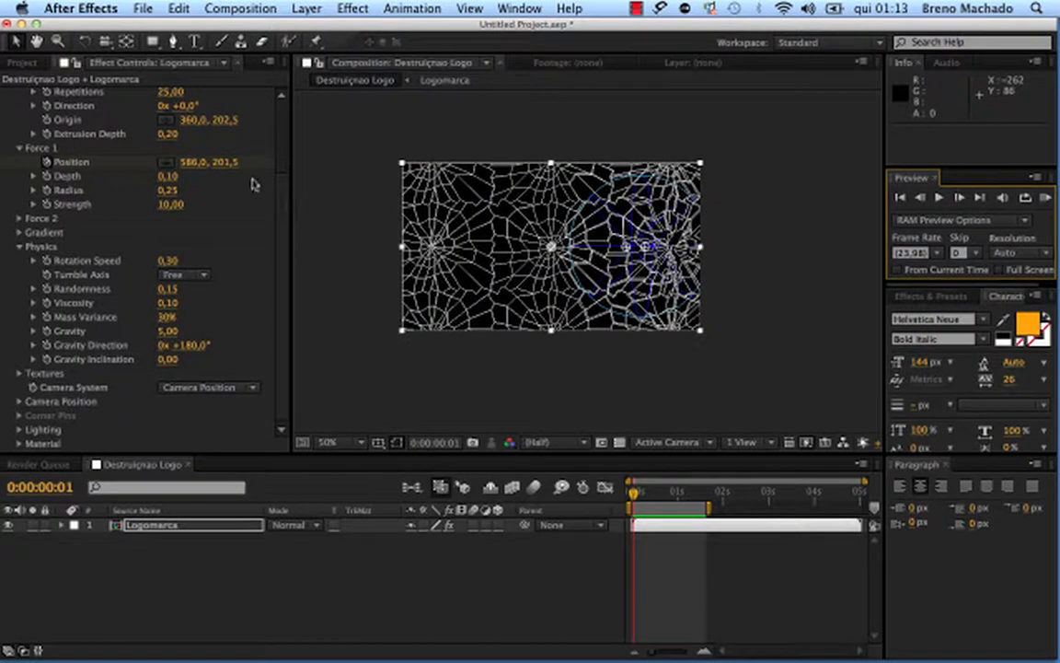
- Switch the Shatter View to Rendered, RAM preview the logo's destruction, and return to 0:00:00:00
scroll(276, 226, up, 5)
click(227, 109)
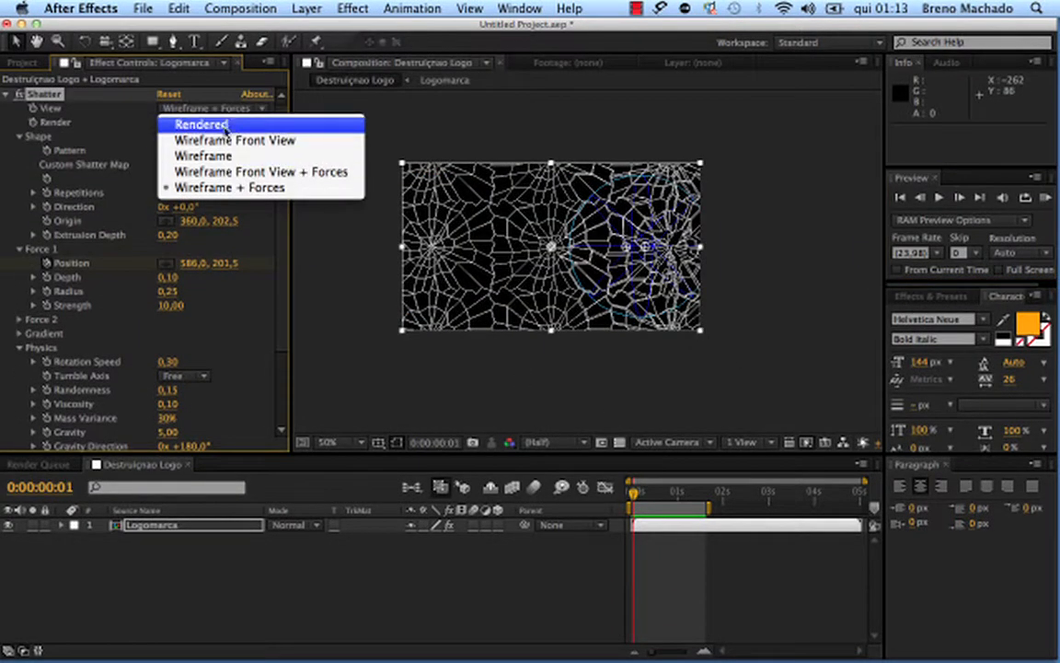
click(225, 126)
click(1045, 197)
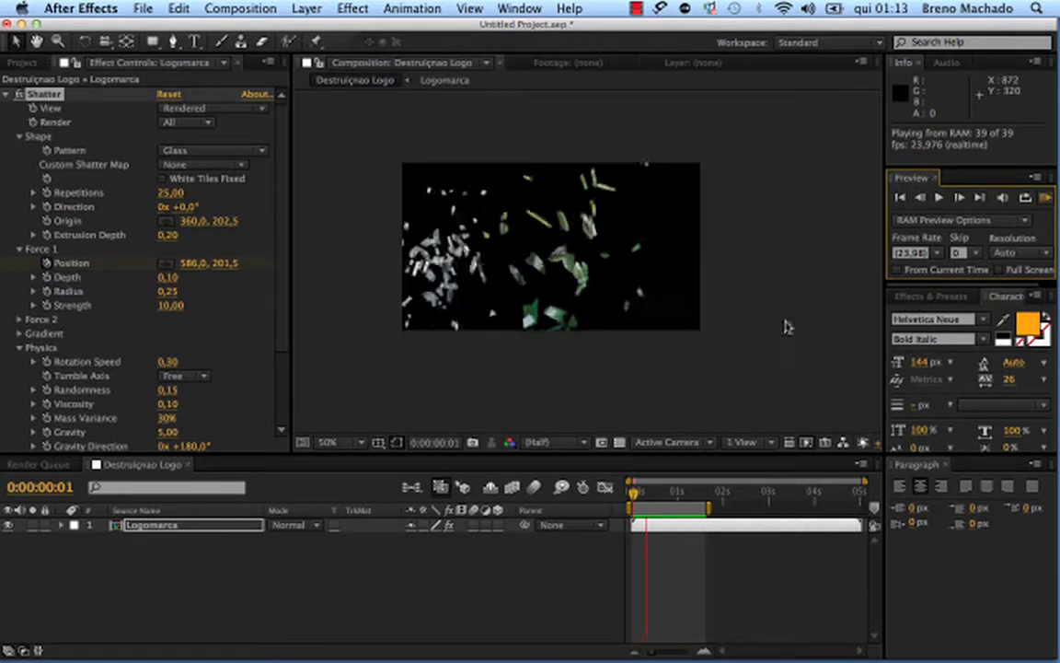
click(468, 360)
click(182, 540)
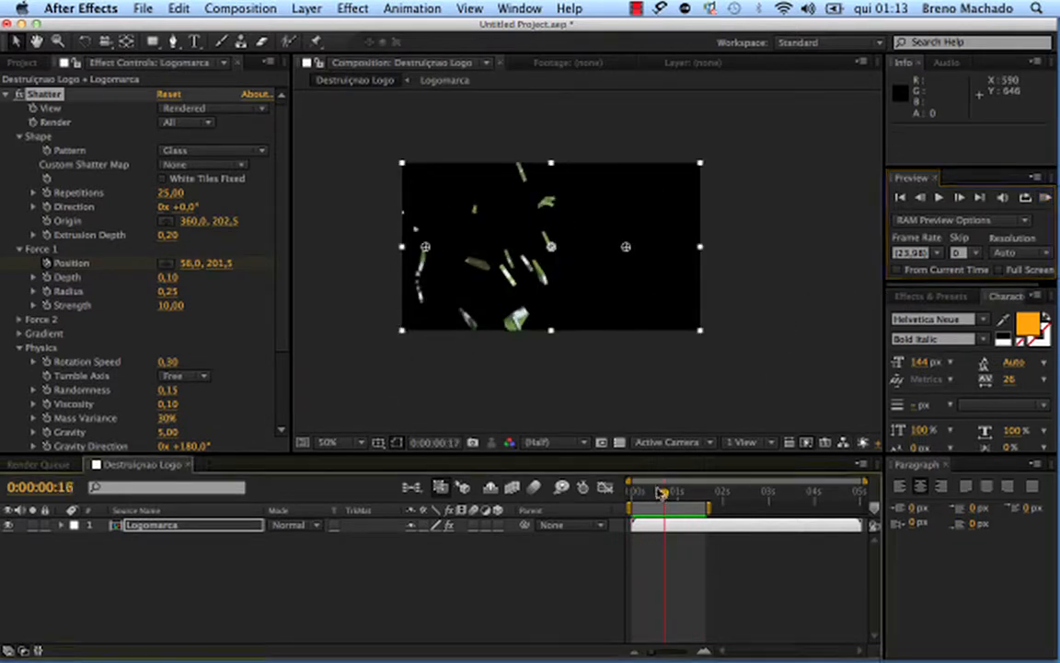
key(Home)
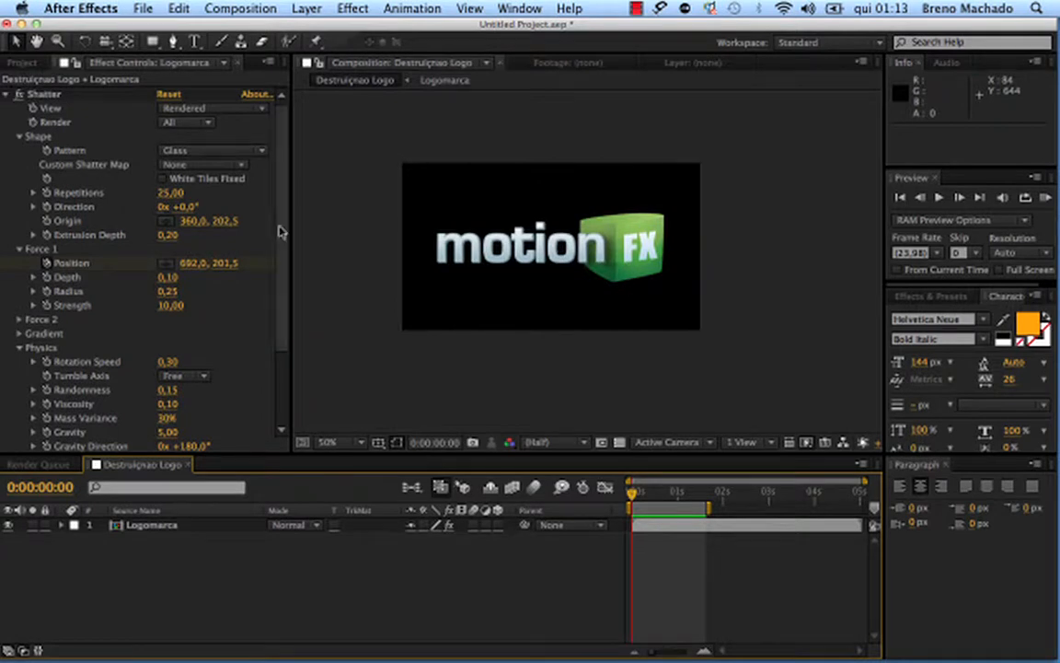
- At 0:00:00:06, set Shatter's Light Type to Point Source and move the Light Position above the frame to about 360,0, -81,5
scroll(278, 229, down, 3)
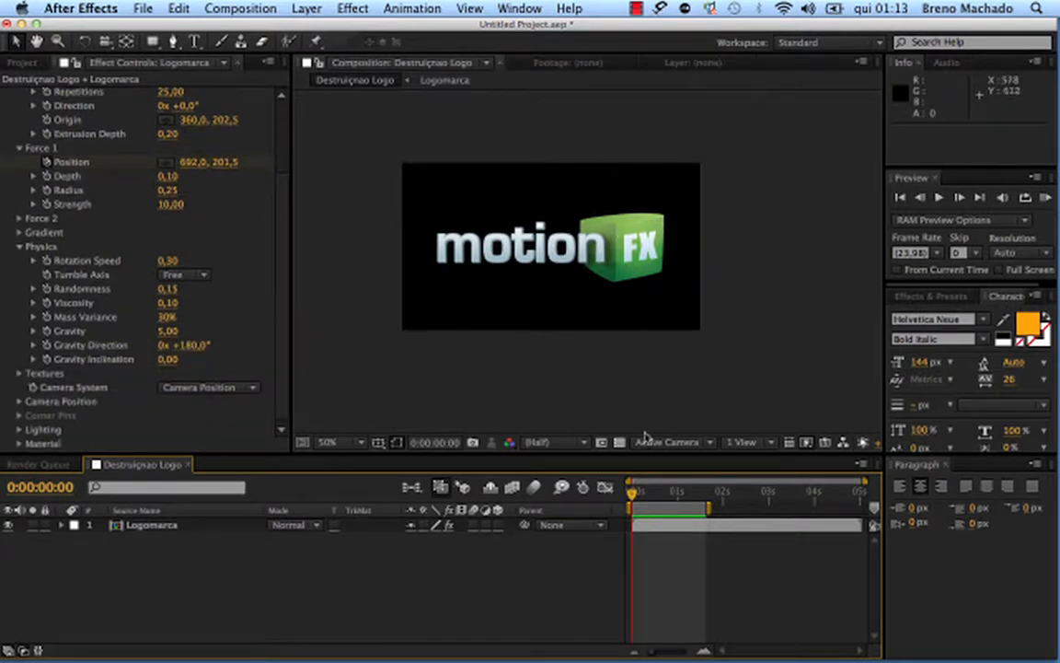
drag(636, 493, 643, 492)
click(20, 429)
scroll(258, 387, down, 2)
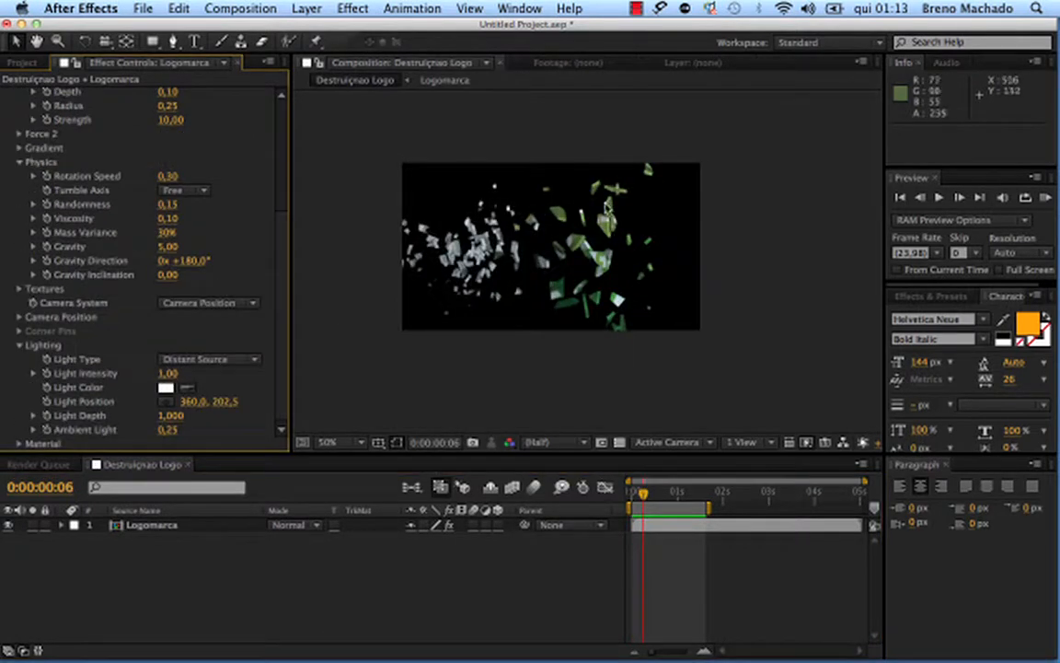
click(207, 359)
click(248, 352)
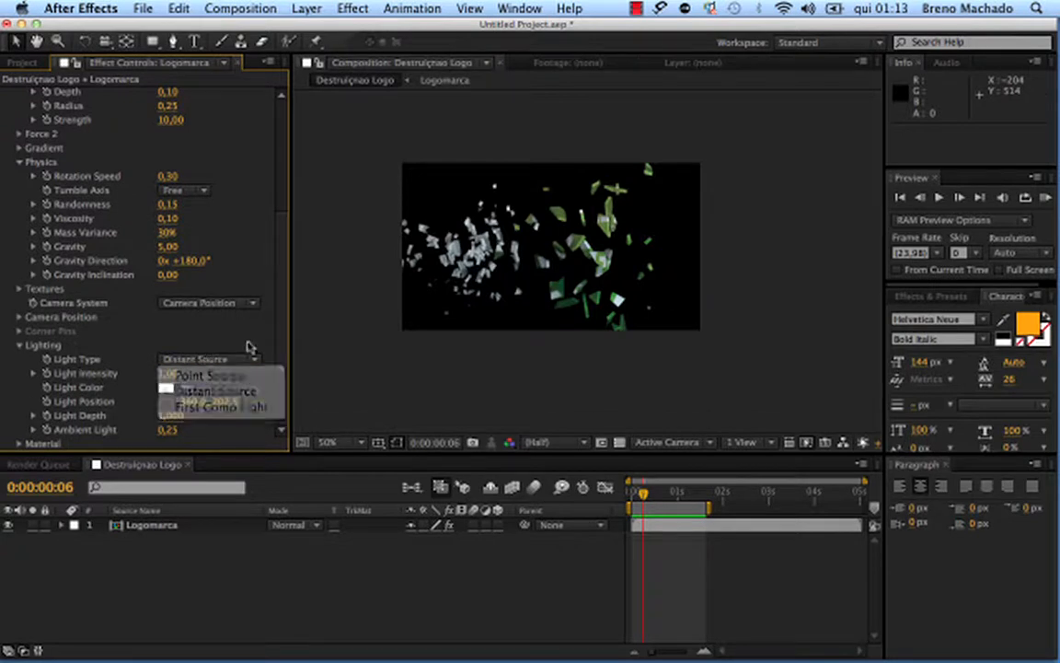
click(228, 361)
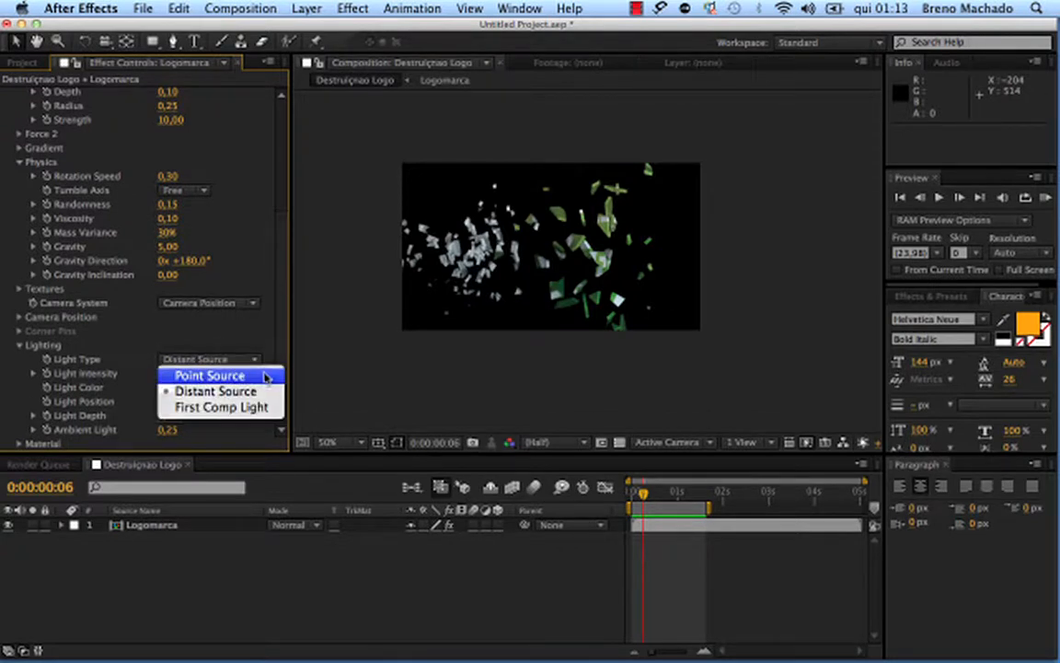
click(259, 375)
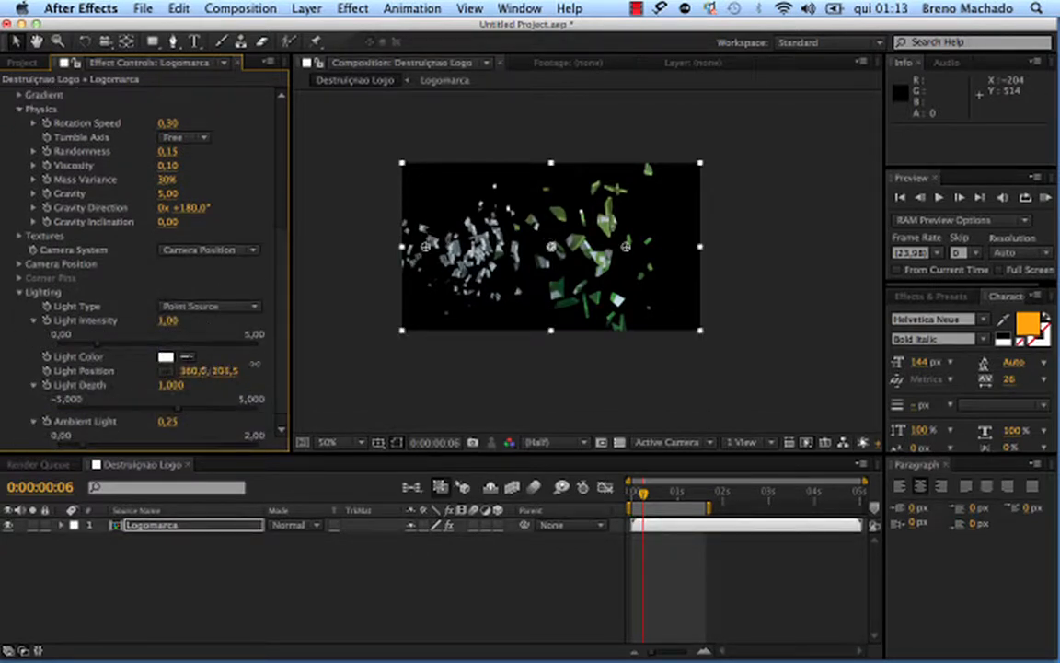
click(552, 210)
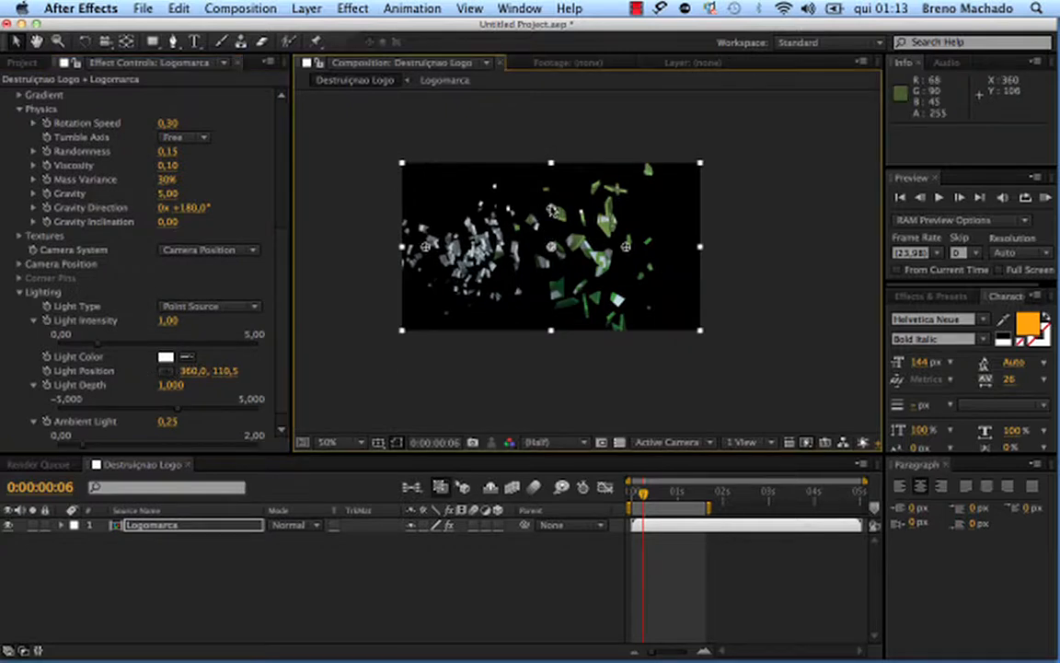
drag(551, 210, 551, 129)
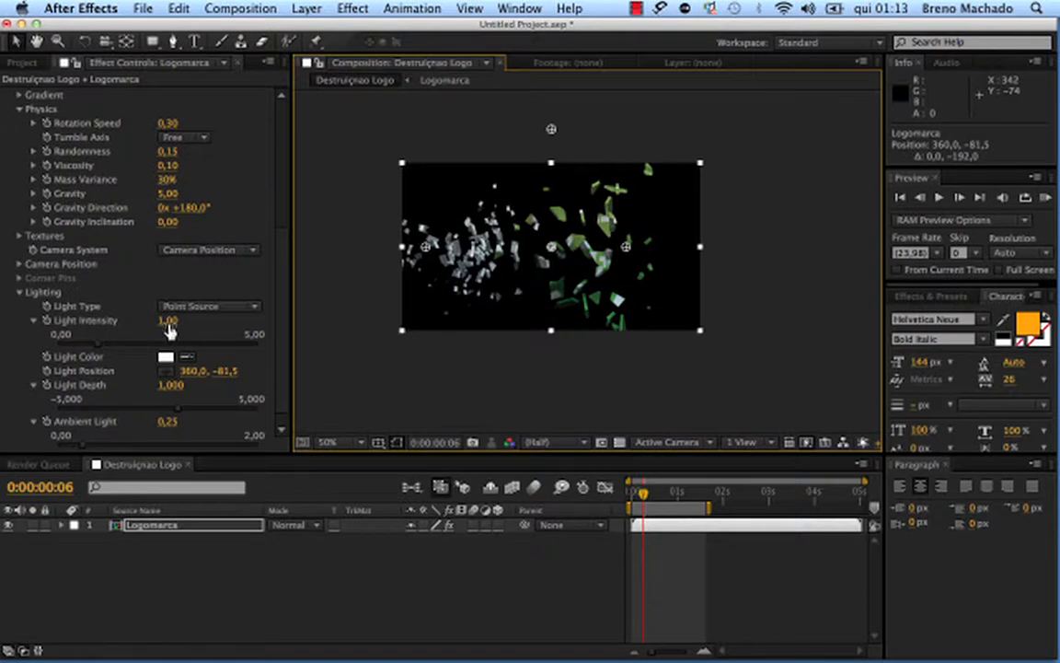
- Set Shatter's Light Intensity to 1,50
click(171, 329)
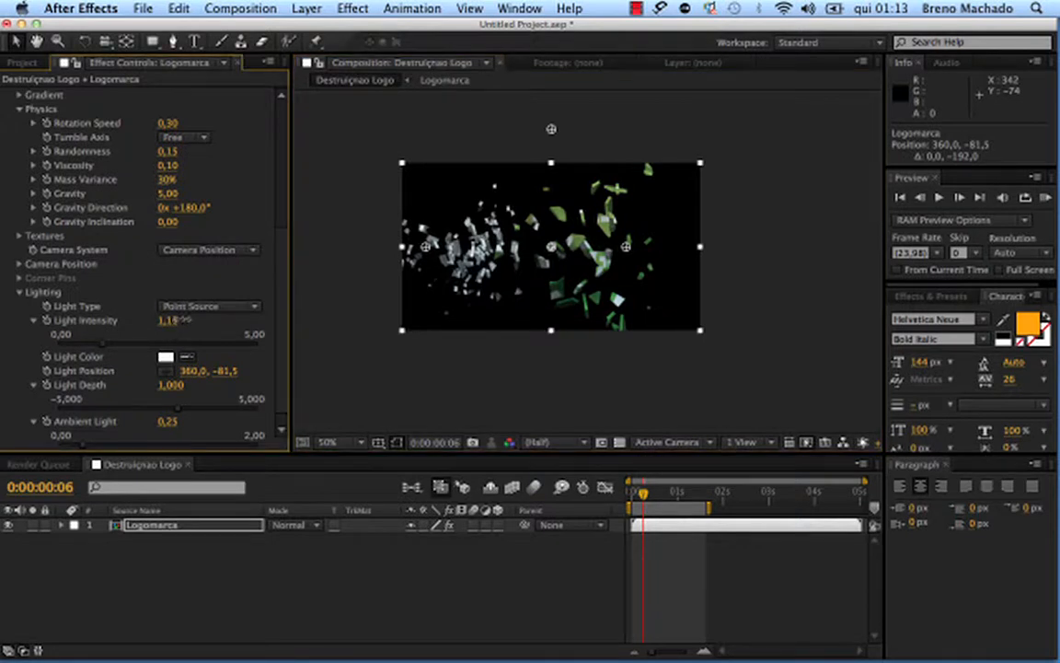
drag(191, 320, 220, 316)
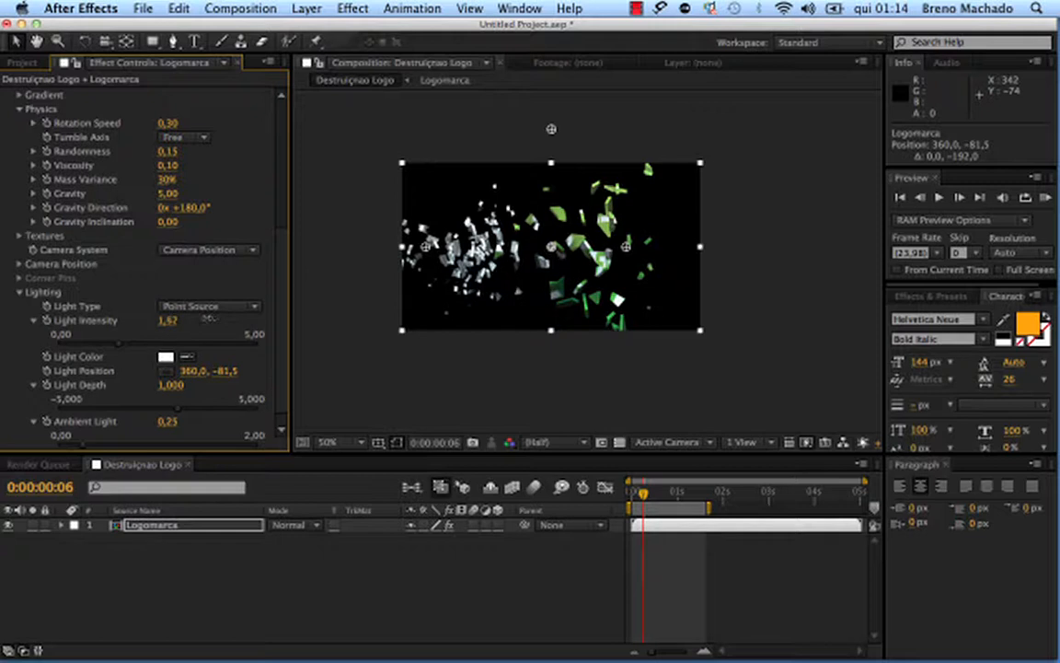
click(168, 320)
text(1,50)
key(Return)
- Set Shatter's Ambient Light to 0,00, and try a Light Depth of -1,000 before restoring it to 1,000
scroll(274, 332, down, 1)
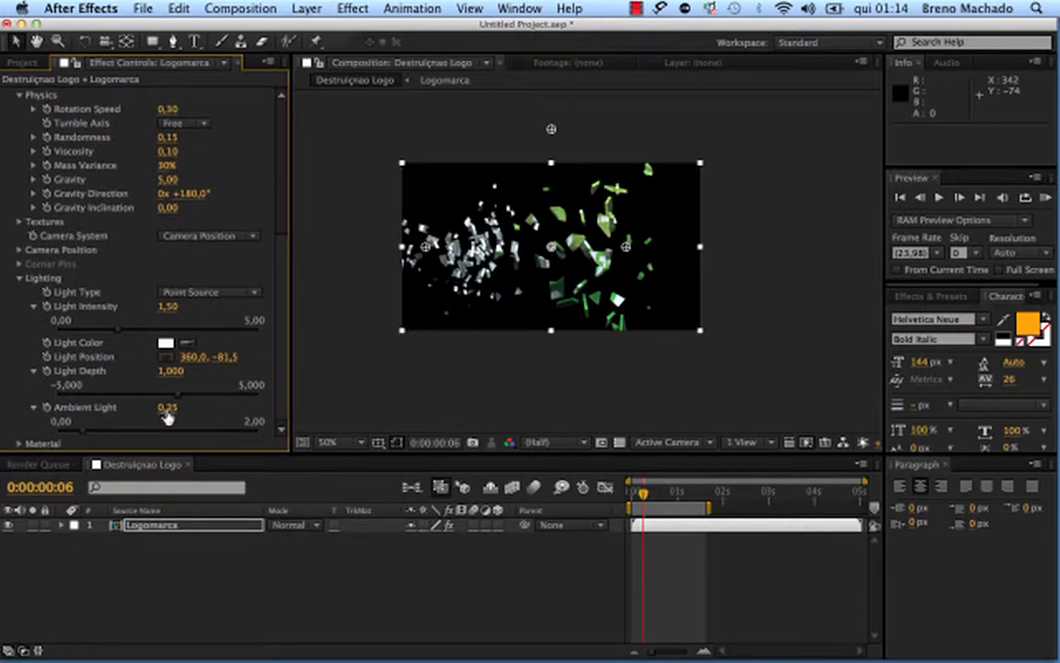
drag(168, 416, 138, 406)
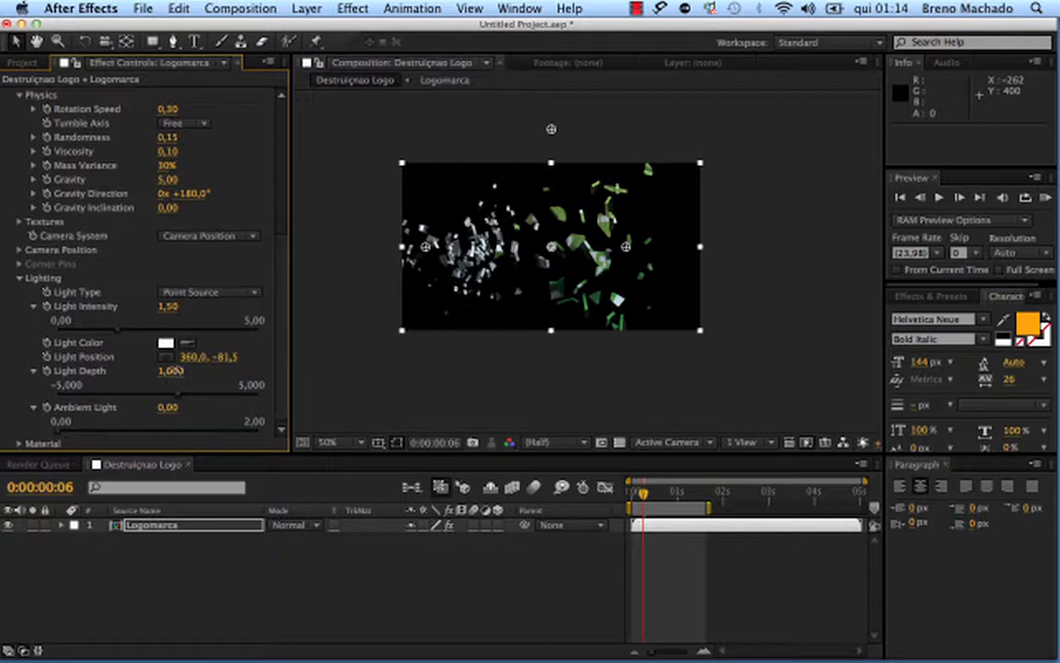
drag(175, 370, 568, 203)
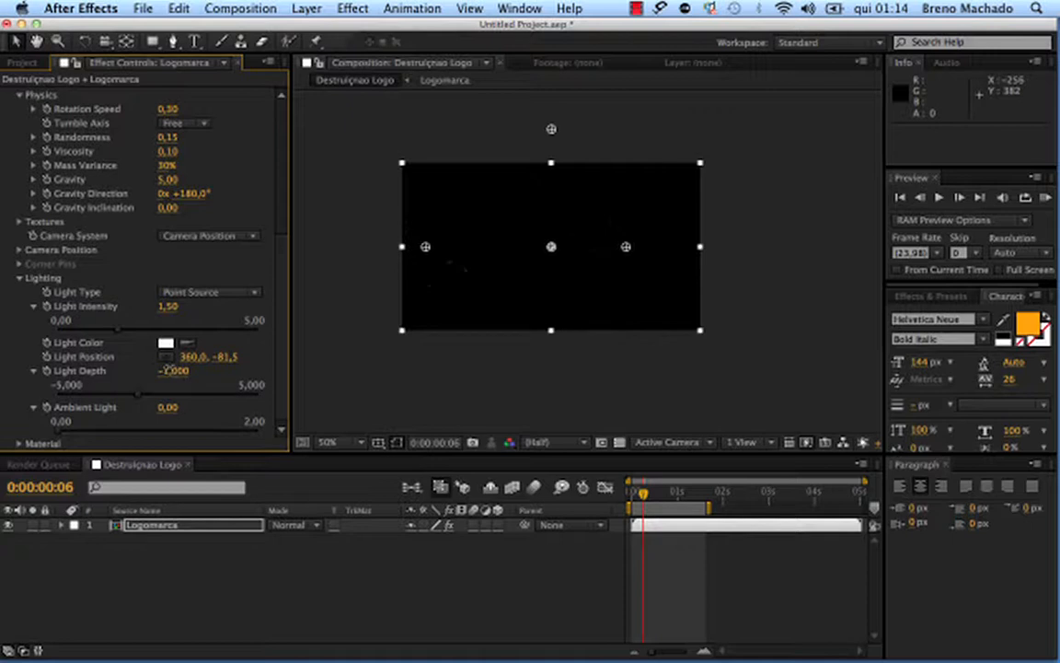
drag(170, 368, 182, 363)
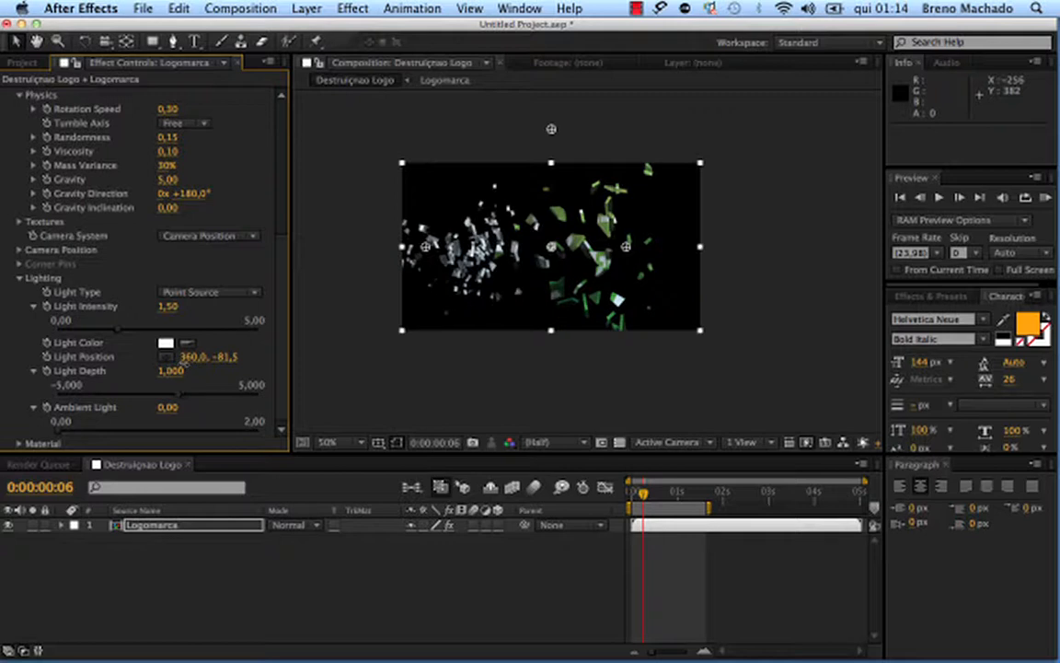
drag(479, 194, 515, 197)
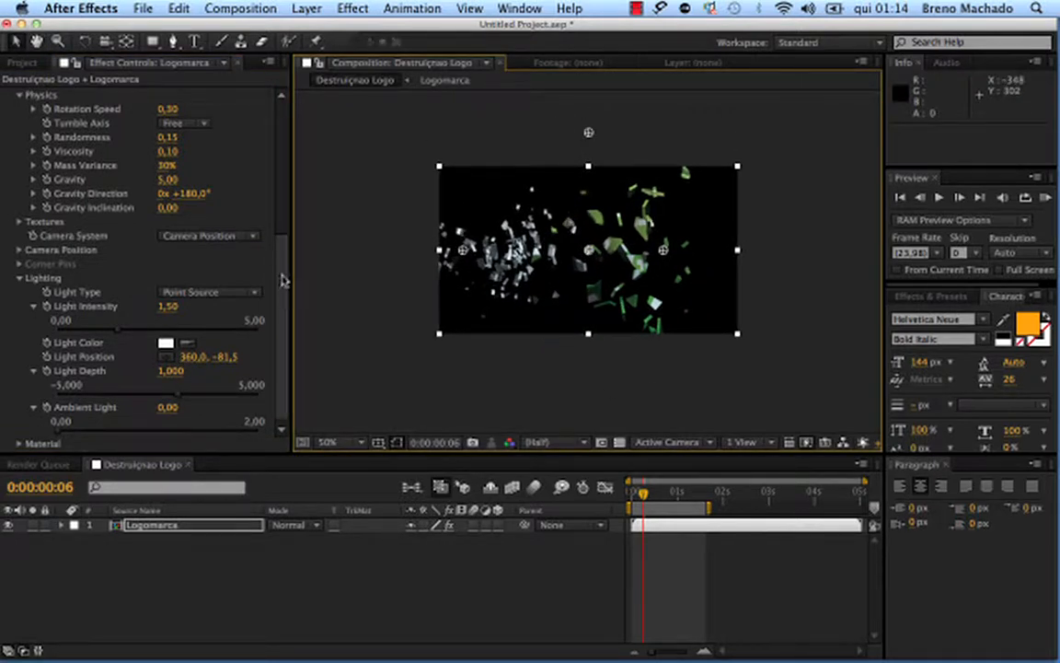
- Set the Diffuse Reflection in Shatter's Material settings to 0,80
click(36, 441)
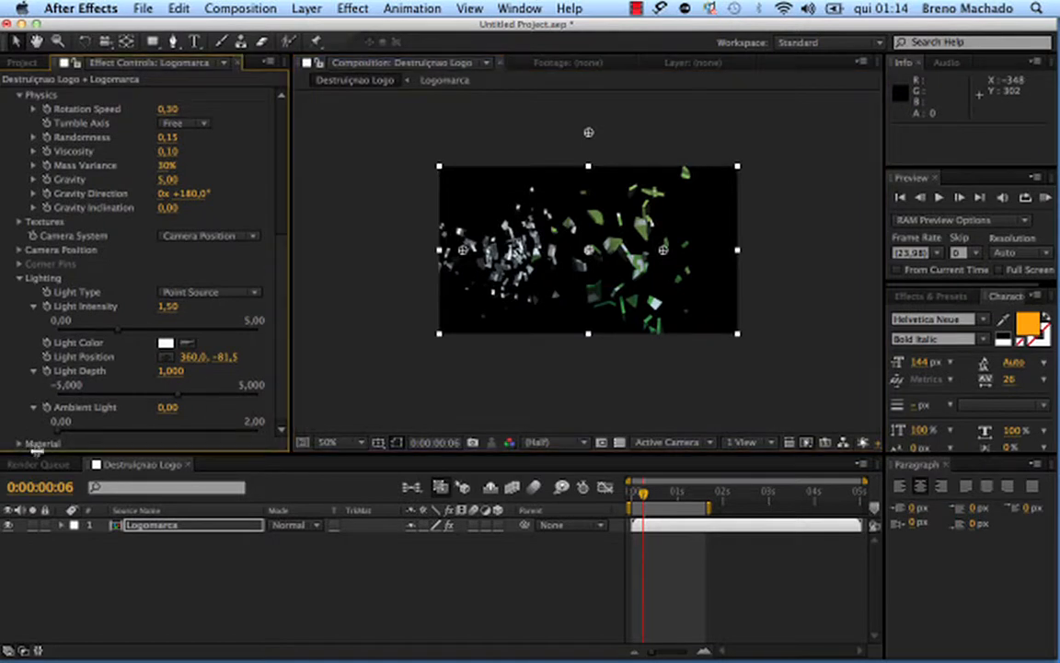
click(18, 443)
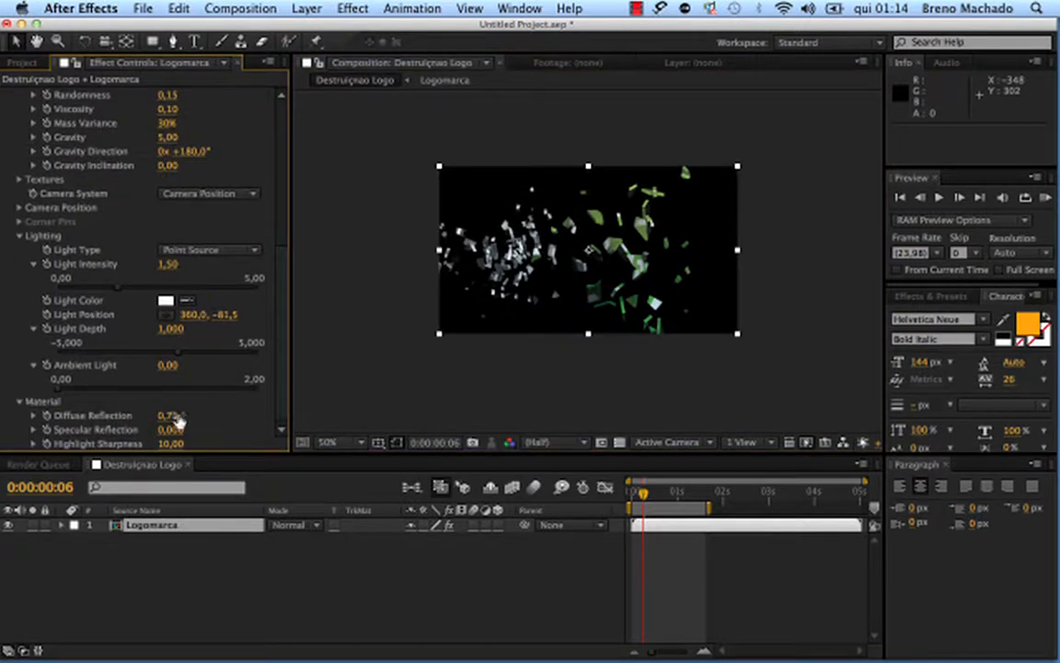
drag(170, 416, 181, 415)
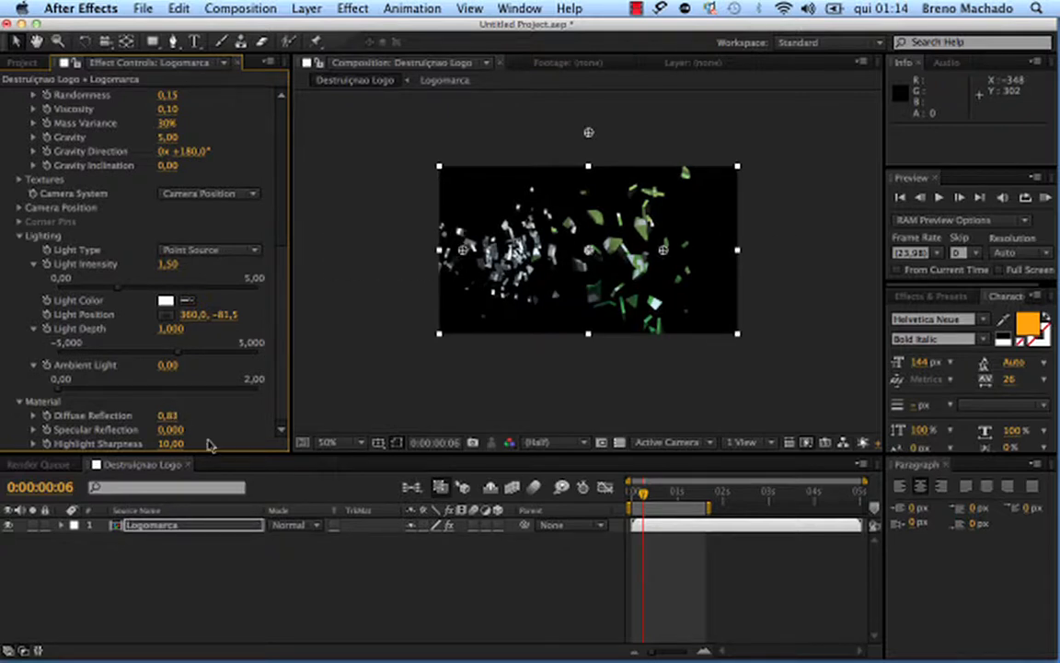
click(173, 416)
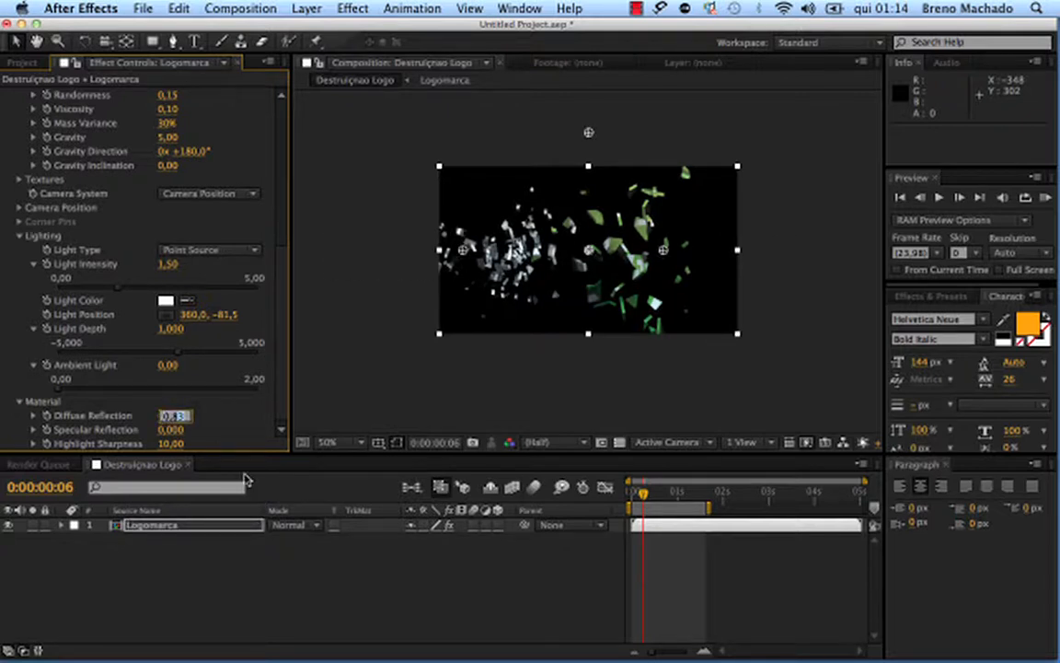
key(Return)
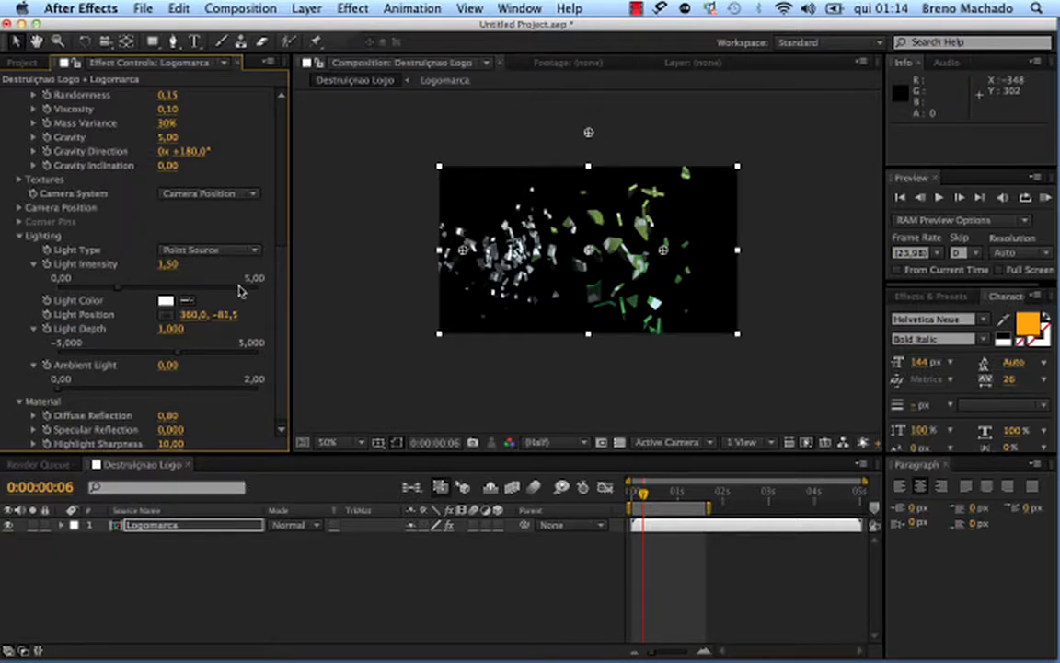
- Collapse the Shatter settings and apply the Bevel Alpha perspective effect to the Logomarca layer
scroll(238, 291, up, 10)
click(7, 94)
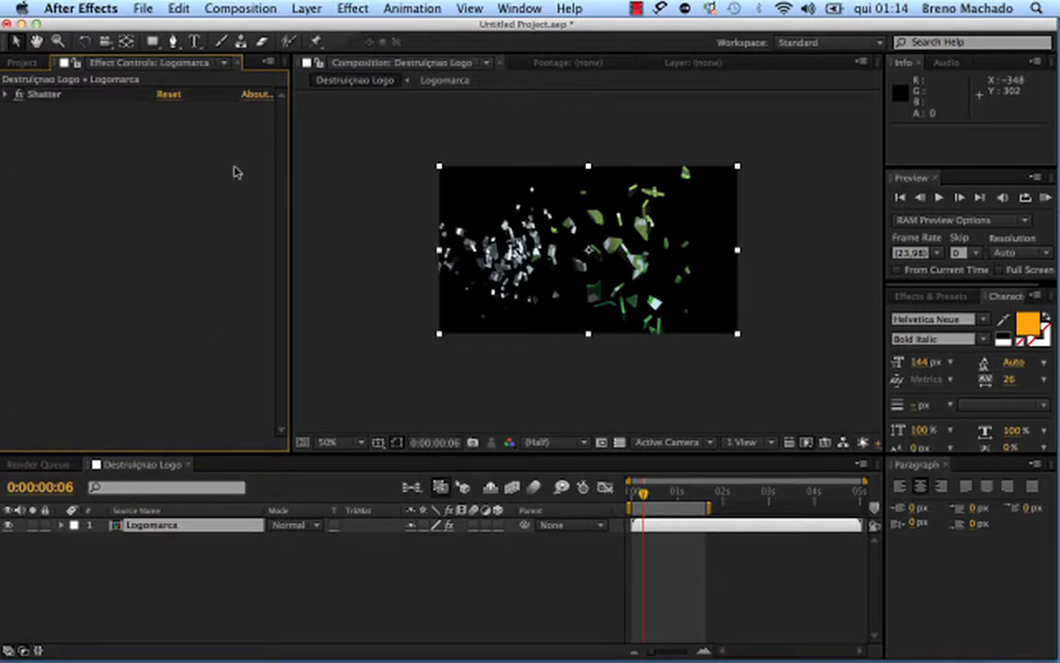
click(353, 8)
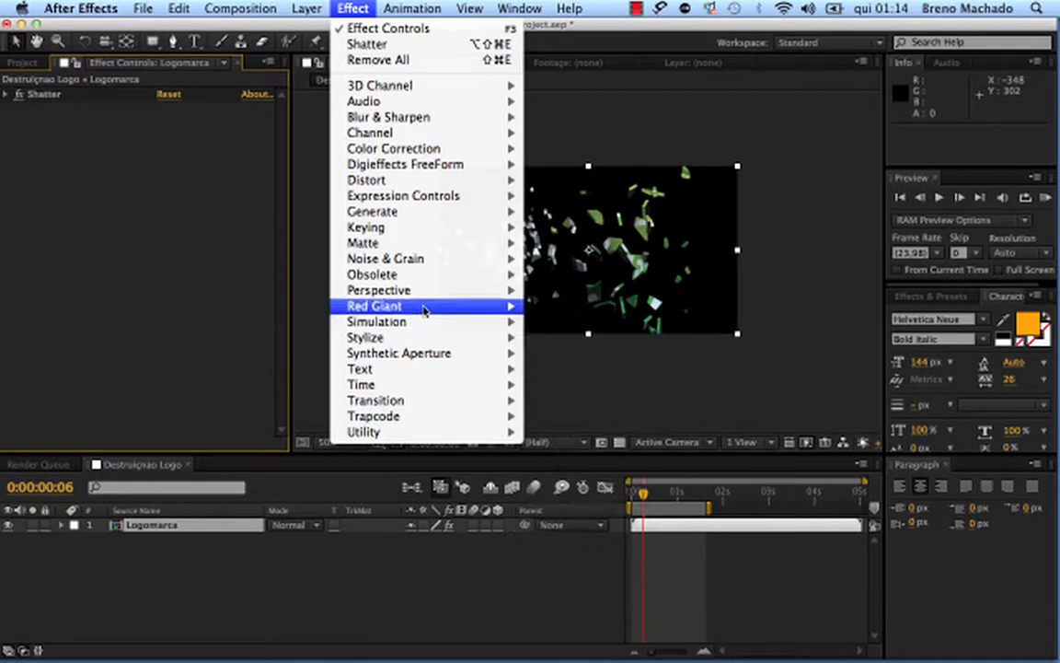
mouse_move(429, 292)
click(543, 306)
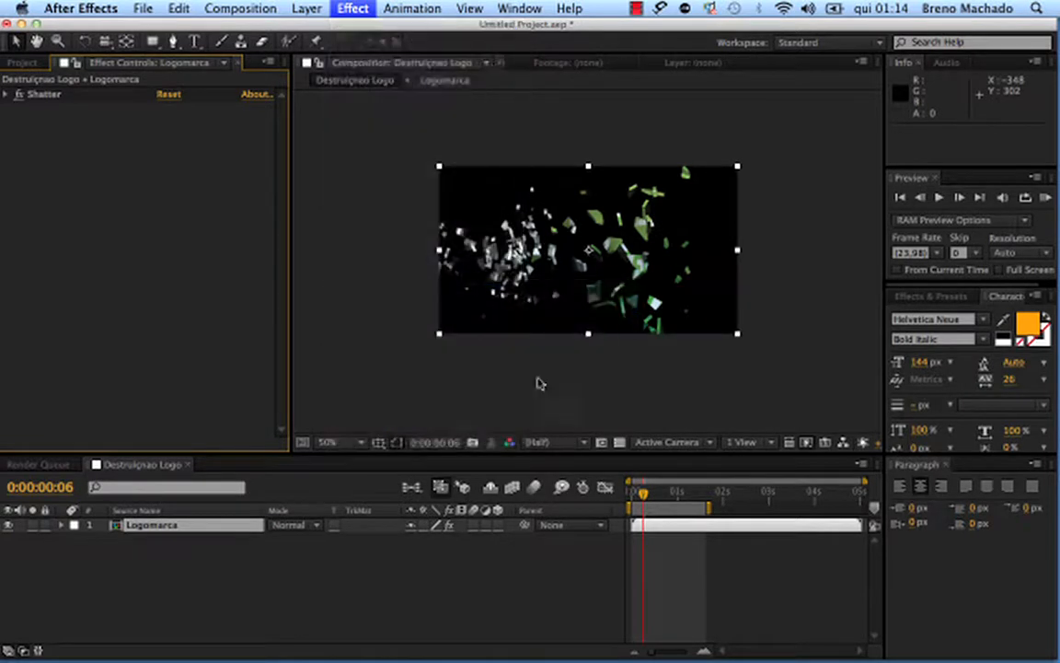
scroll(592, 330, up, 2)
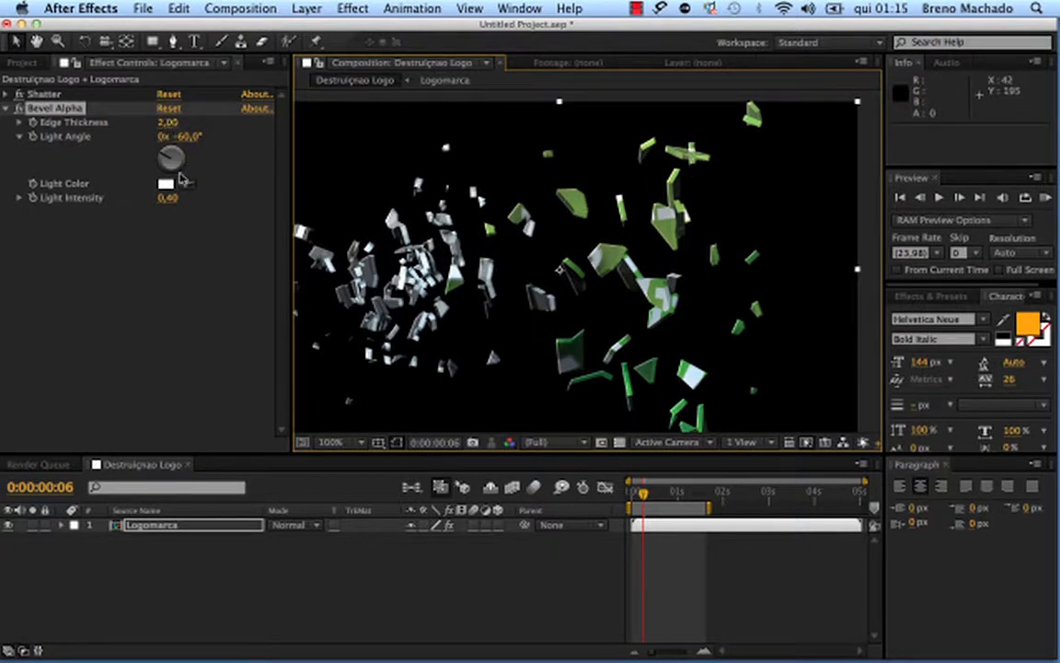
- Set Bevel Alpha's Light Angle to 0x +0,0° and its Light Intensity to 0,82, and inspect the shards' edges
mouse_move(167, 158)
mouse_down()
mouse_move(157, 145)
mouse_move(167, 140)
mouse_move(185, 154)
mouse_up()
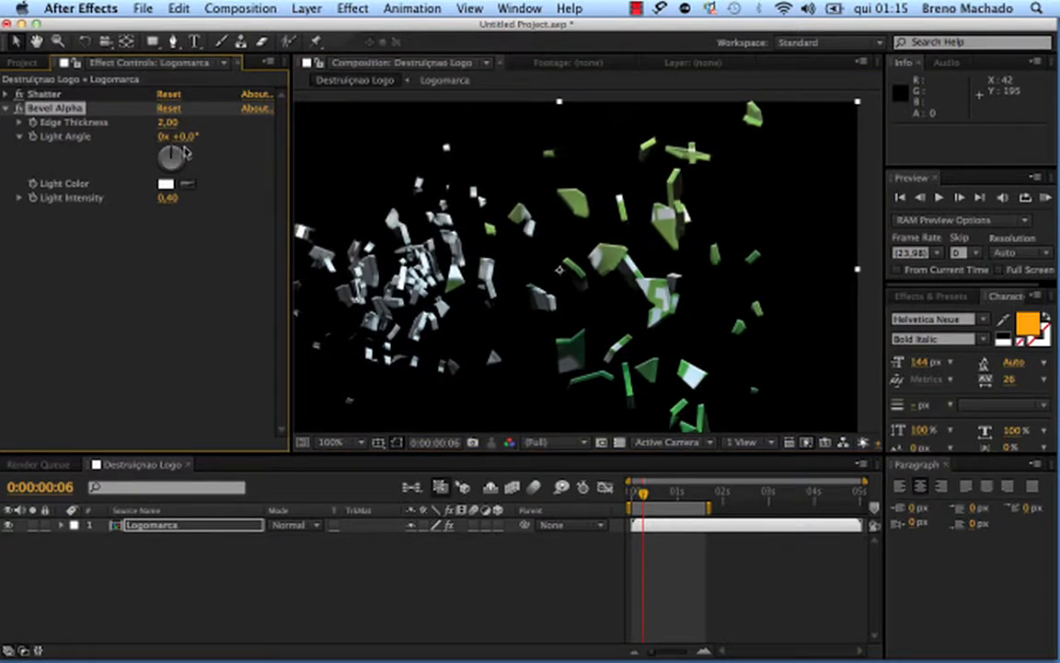
drag(444, 149, 455, 269)
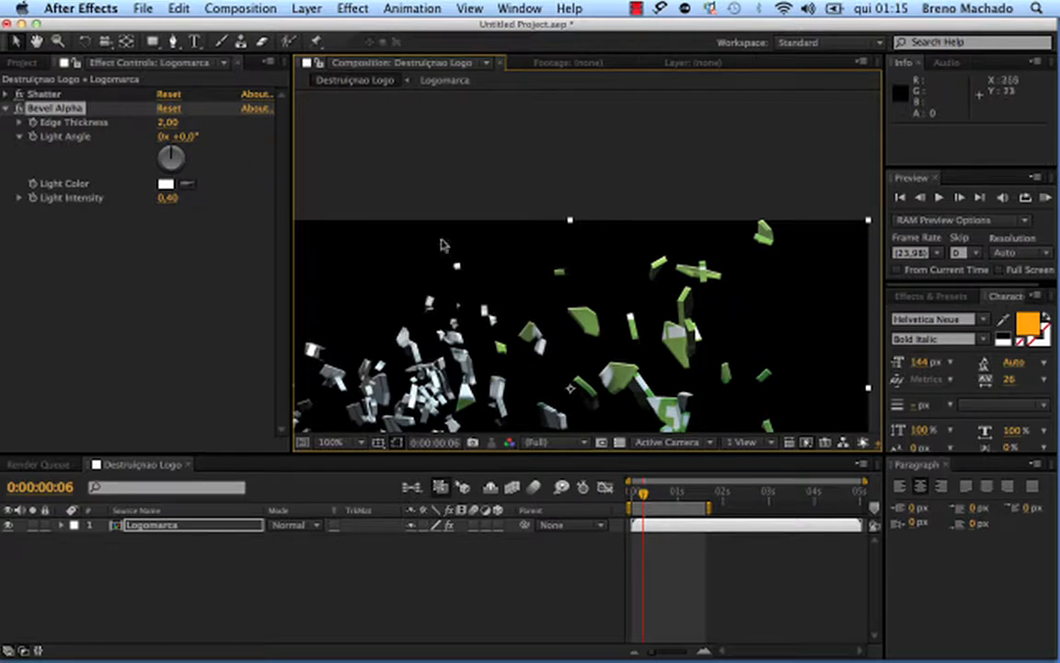
drag(440, 241, 430, 181)
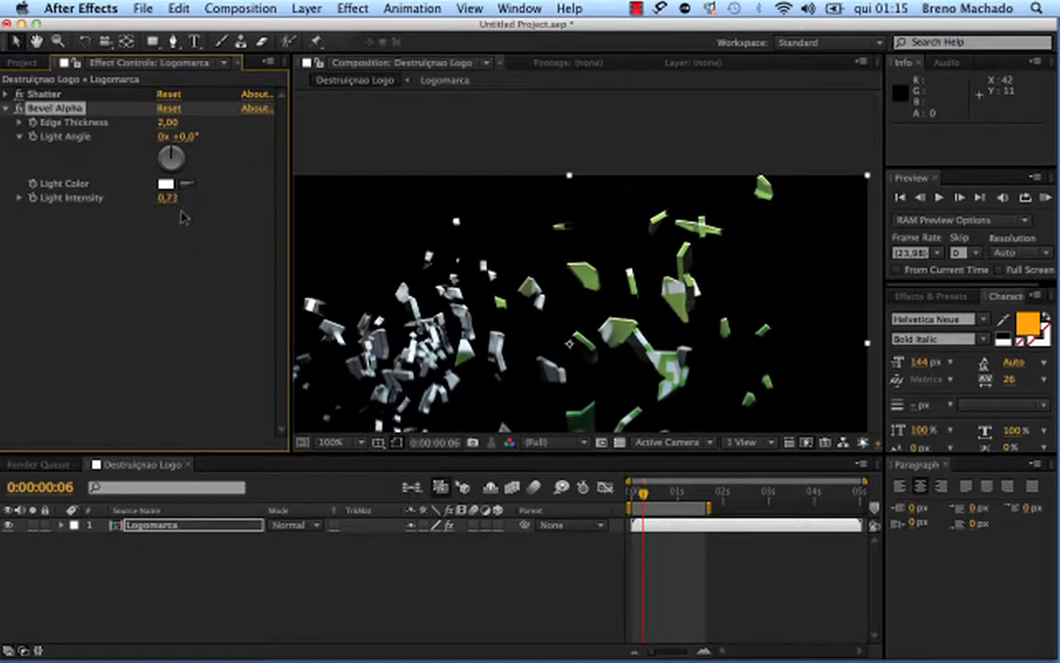
drag(167, 197, 175, 198)
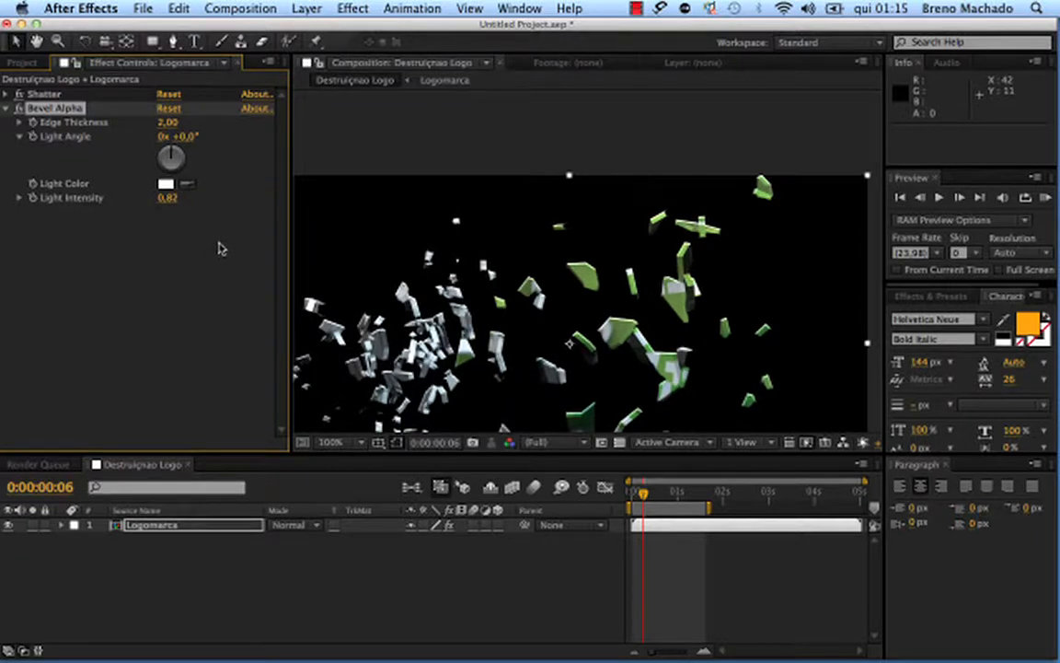
drag(540, 245, 532, 195)
mouse_move(637, 283)
mouse_down()
mouse_move(639, 224)
mouse_move(648, 298)
mouse_up()
drag(510, 251, 501, 237)
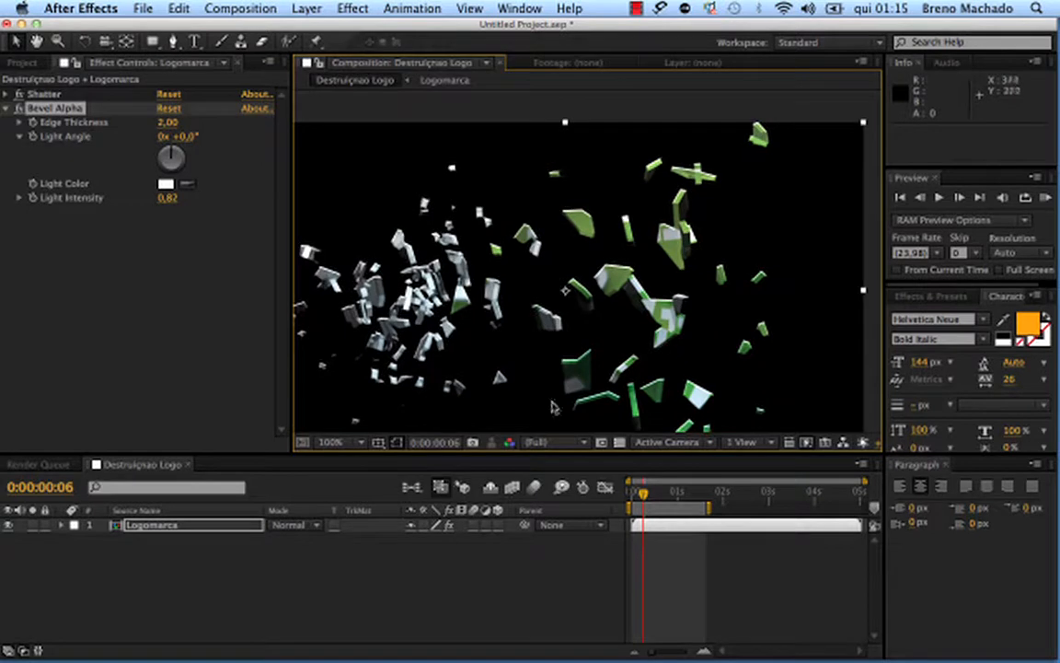
- Return to 0:00:00:00 and duplicate the Logomarca layer
mouse_move(643, 494)
mouse_down()
mouse_move(699, 490)
mouse_move(632, 493)
mouse_up()
click(184, 529)
key(super+d)
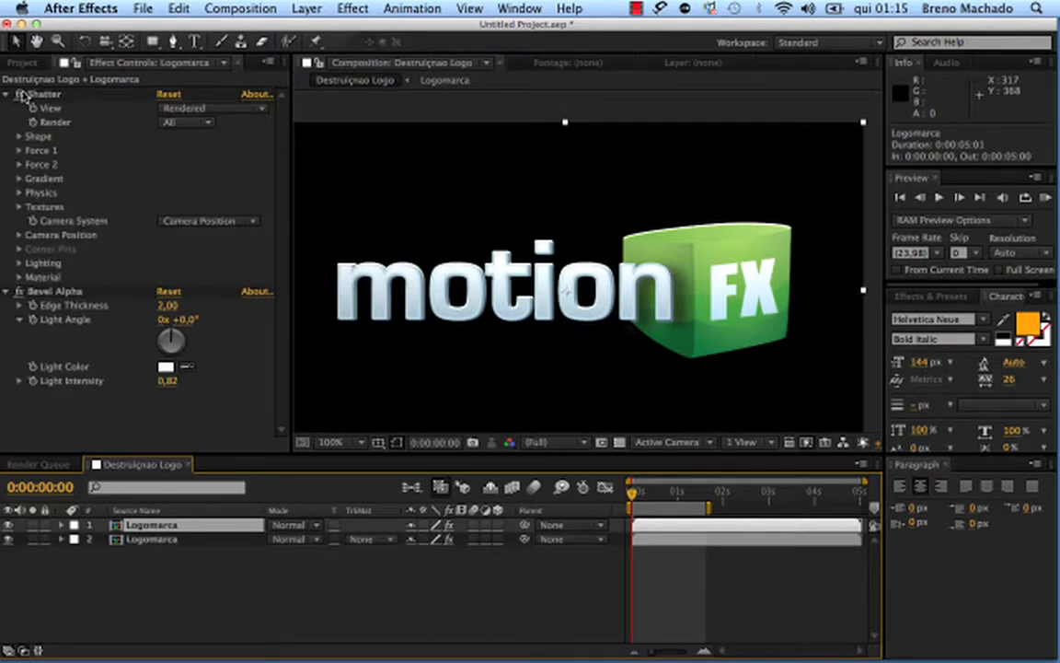
- Set the Shatter Shape Repetitions to 100,00 on the top Logomarca layer
click(18, 136)
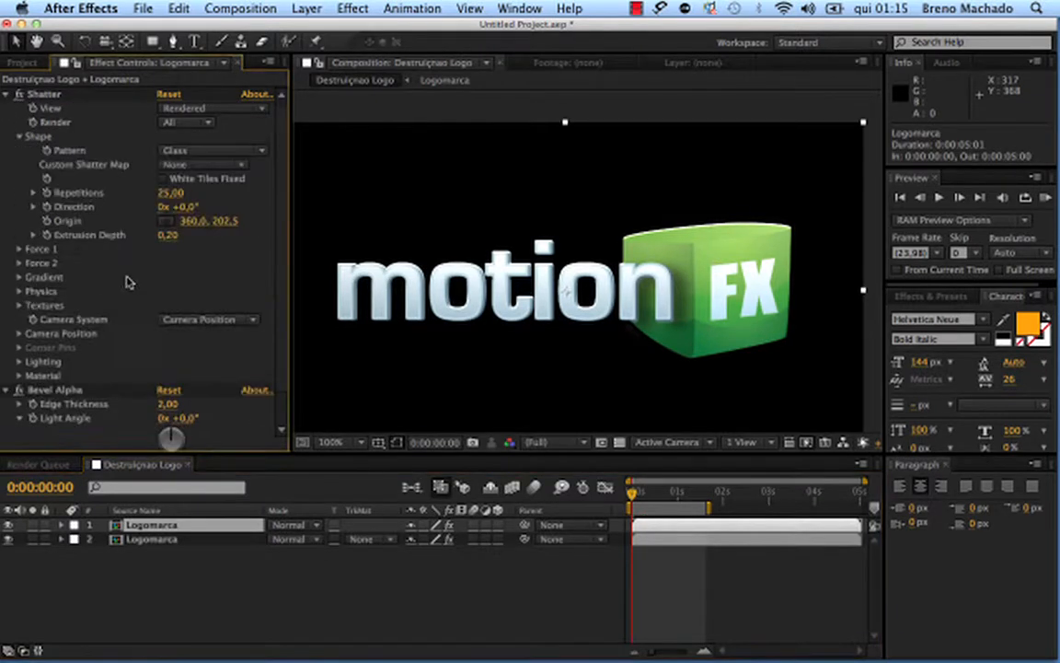
click(175, 192)
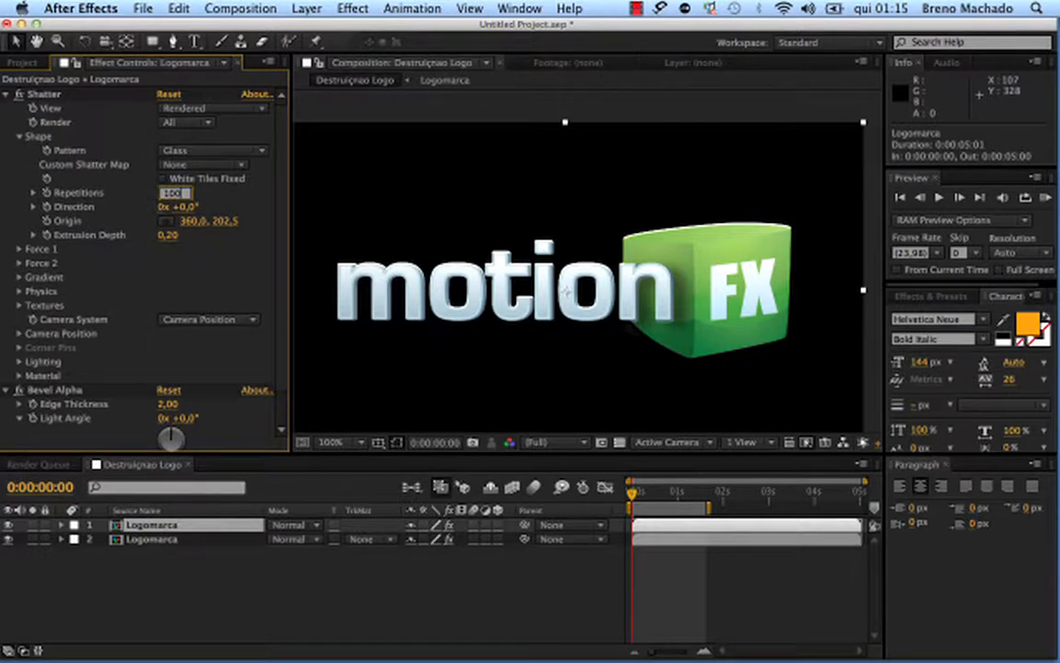
key(Return)
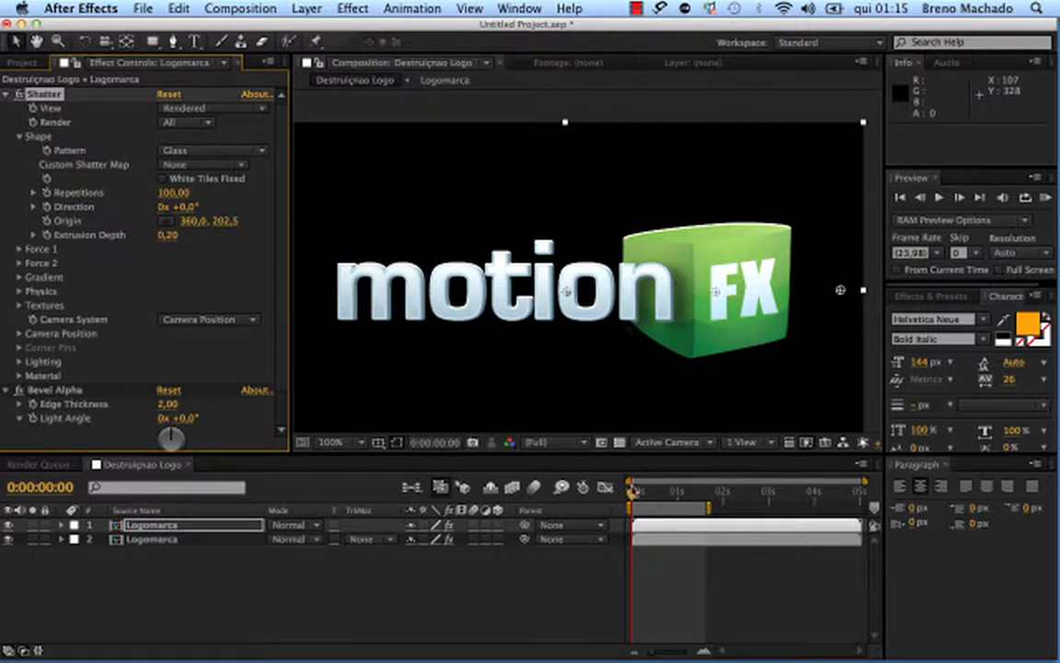
- Scrub through the first frames to examine the finer pieces, going to 0:00:00:08 and then back to 0:00:00:02
click(633, 494)
key(Page_Down)
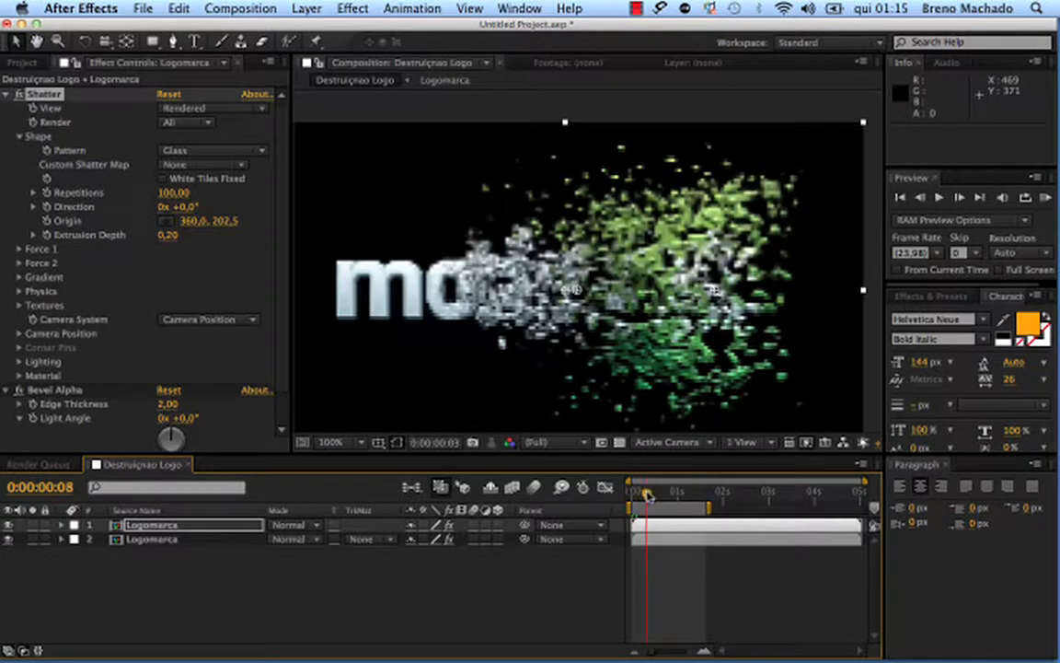
click(648, 498)
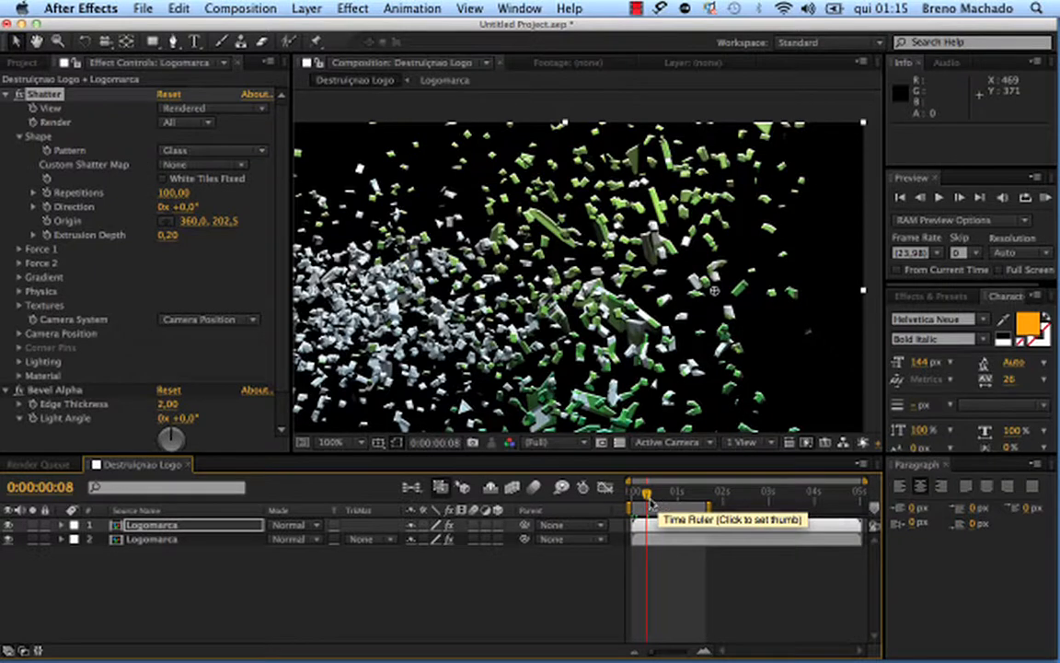
drag(648, 498, 633, 497)
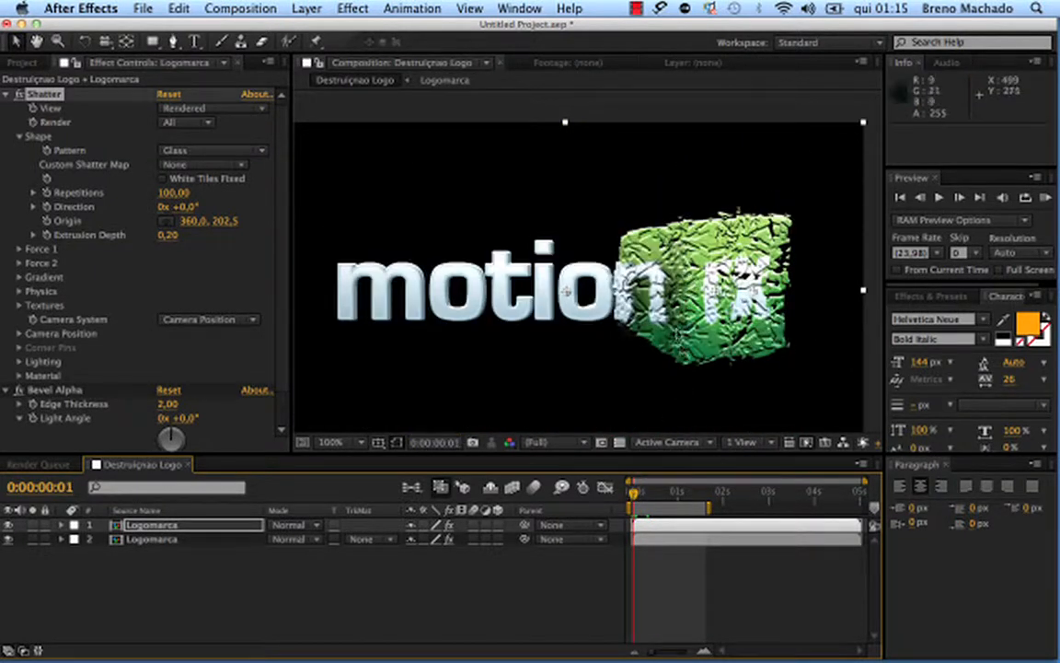
click(635, 497)
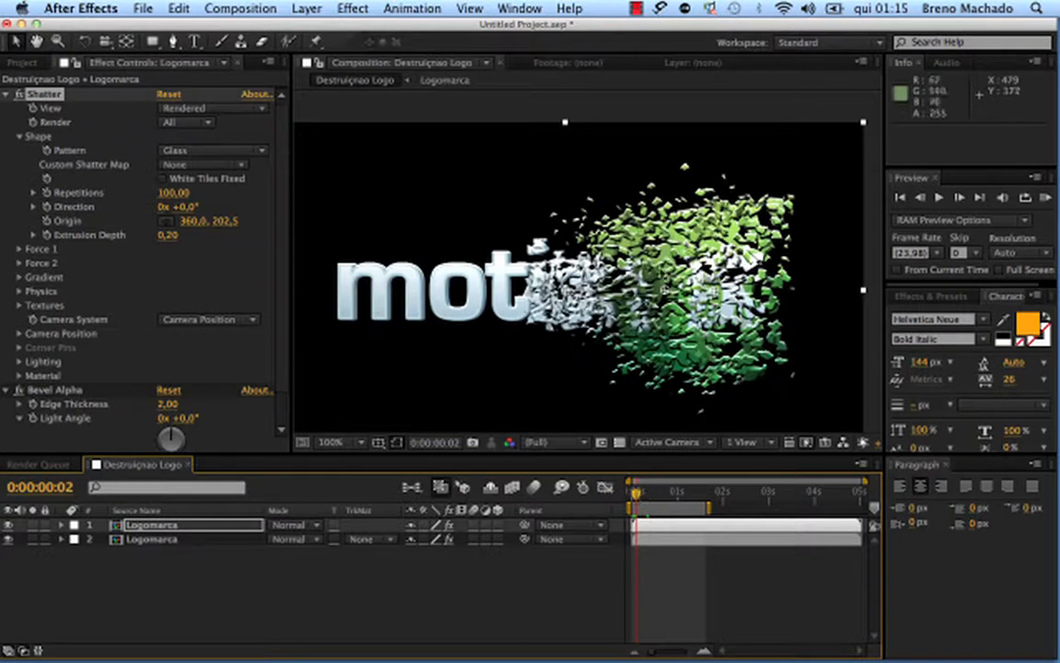
- Set Bevel Alpha's Edge Thickness to 1,60 on the top Logomarca layer
scroll(279, 280, down, 2)
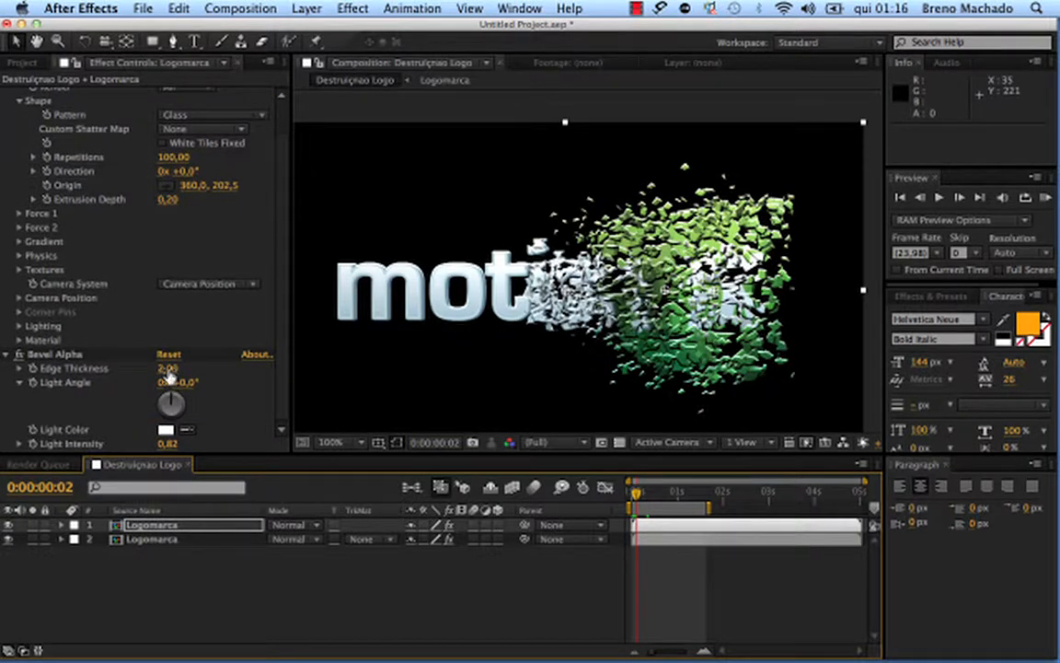
drag(167, 370, 136, 368)
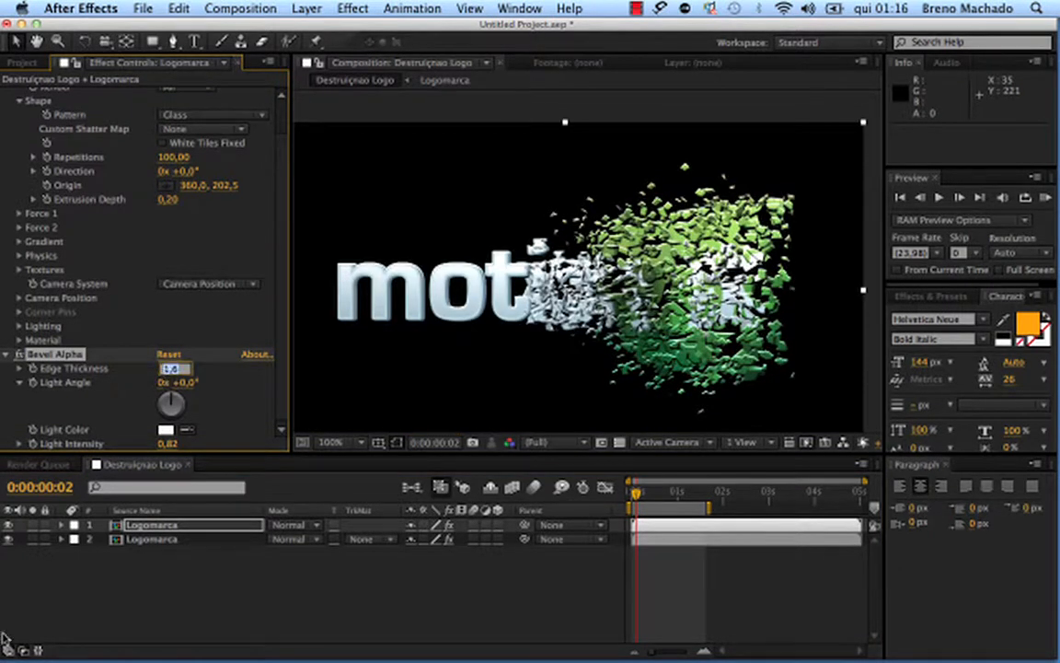
click(27, 569)
- Solo the top Logomarca layer and set its Bevel Alpha Edge Thickness to 1,00
click(131, 527)
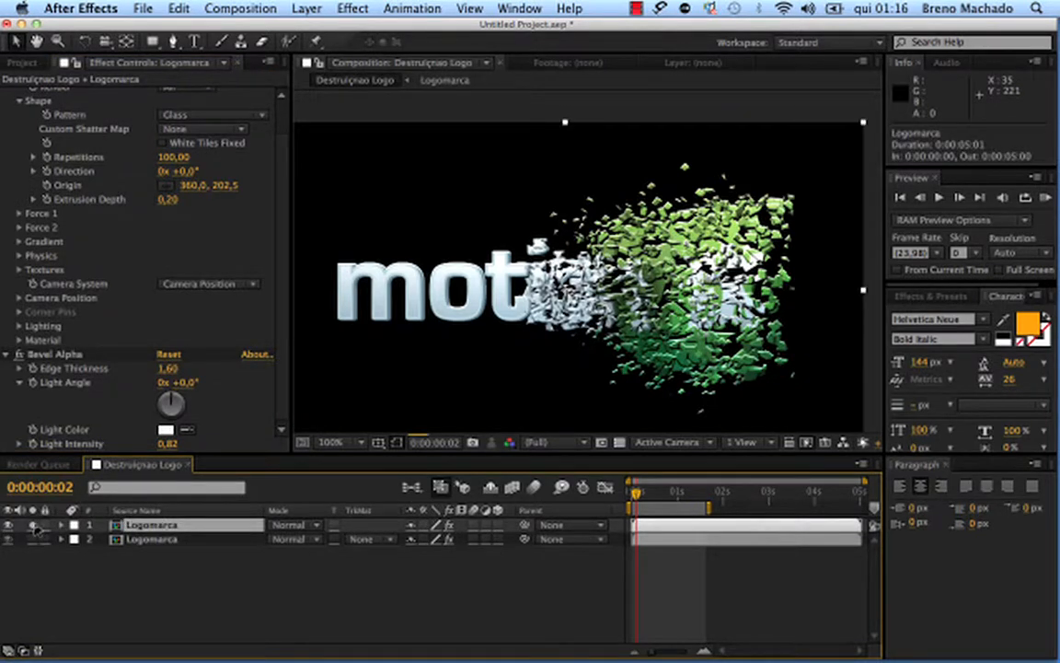
click(34, 525)
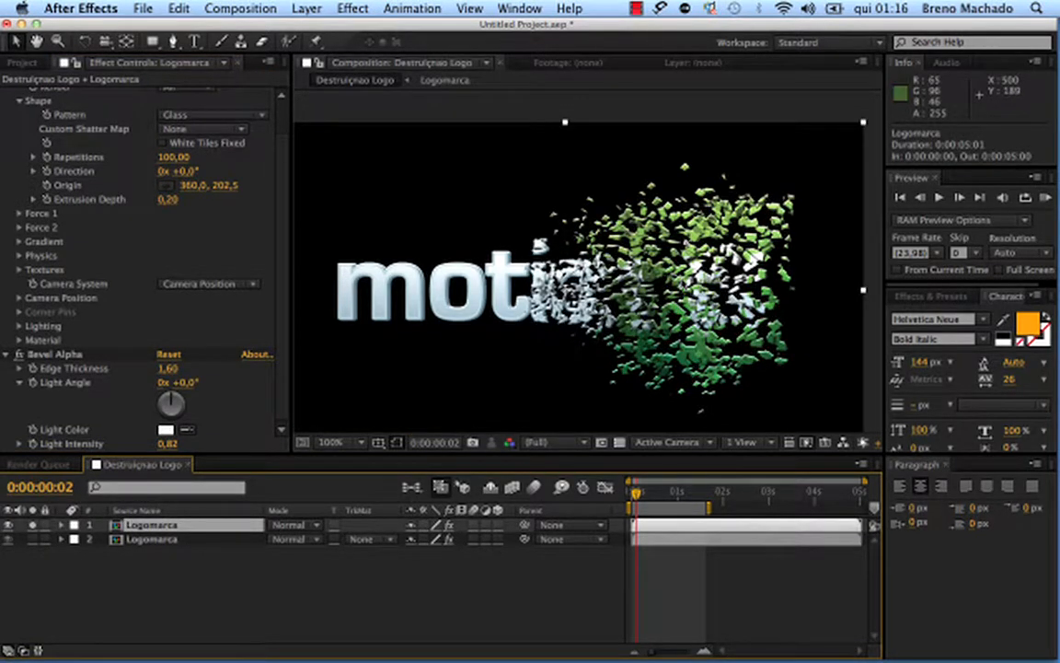
scroll(513, 376, up, 1)
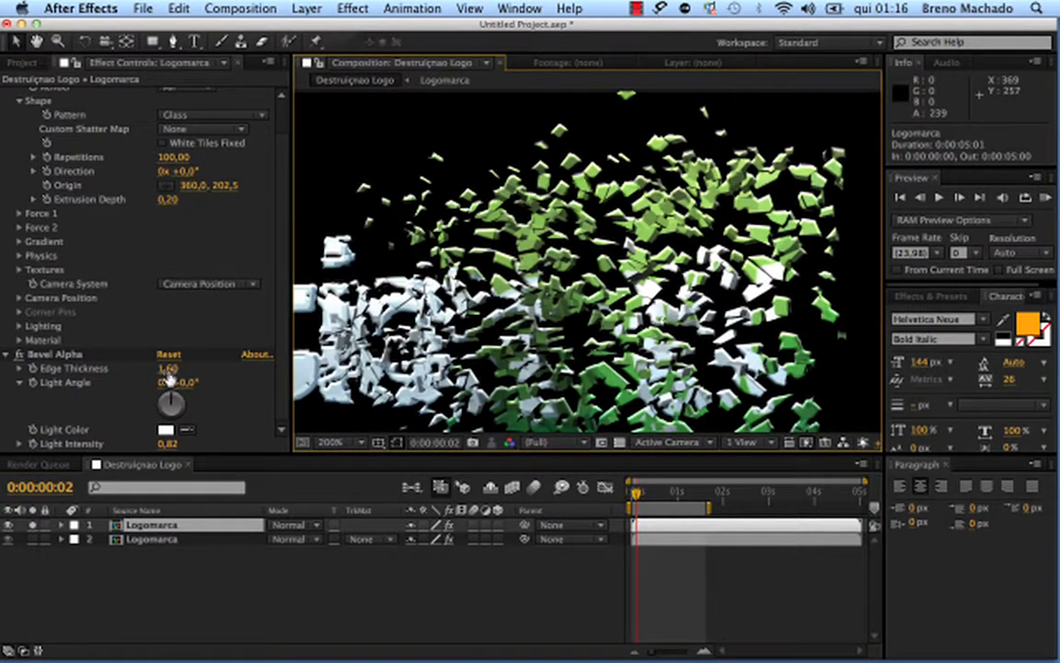
drag(169, 370, 150, 369)
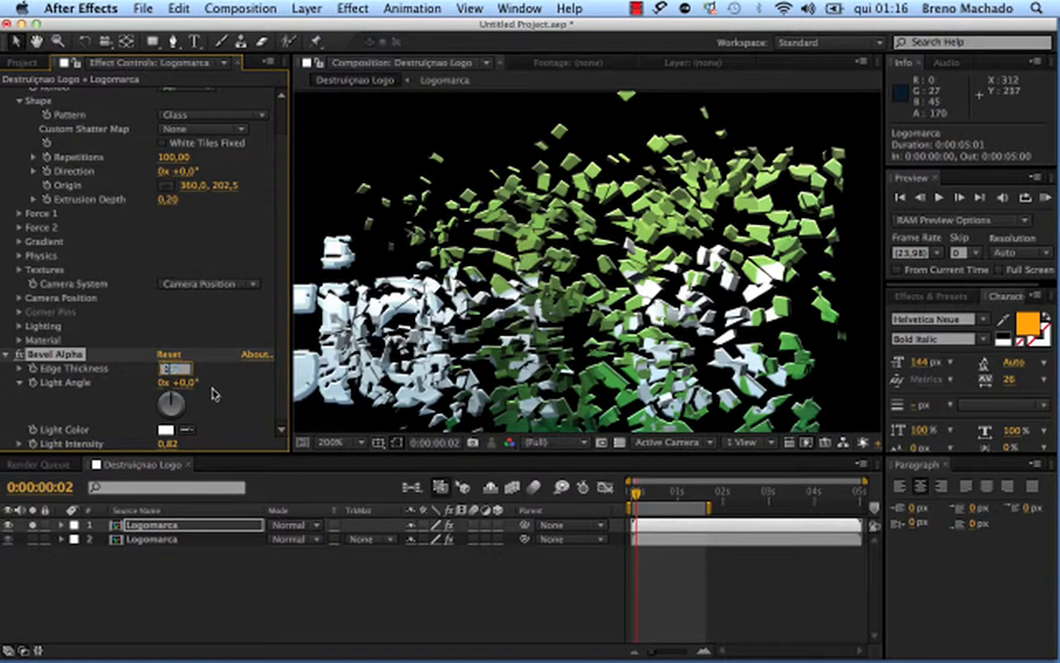
text(1)
key(Return)
scroll(552, 276, down, 2)
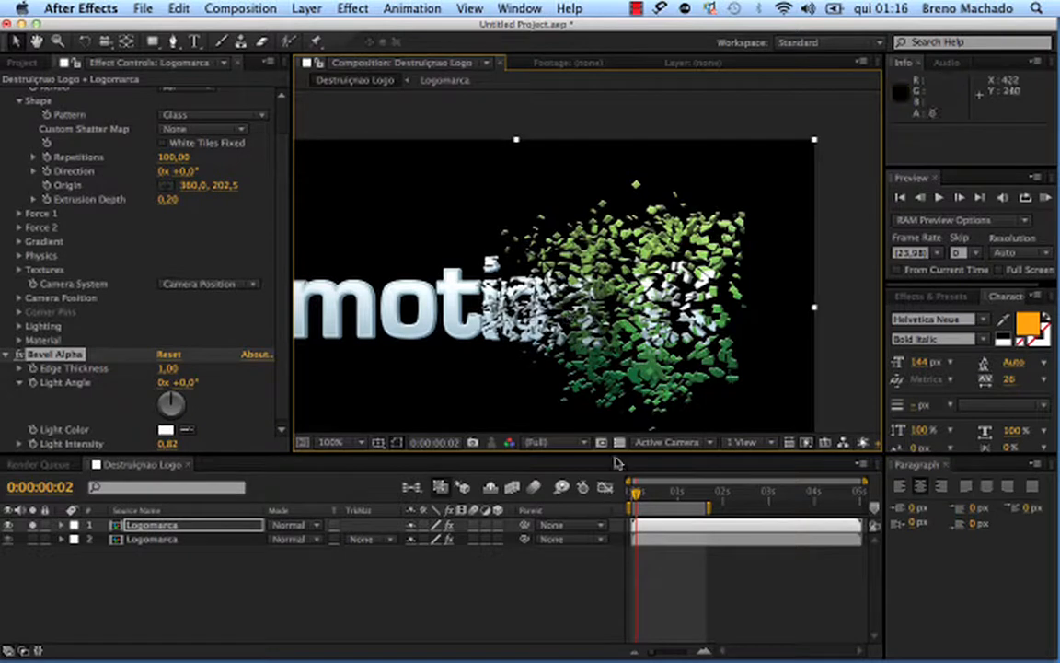
- Go to 0:00:00:08 and set Shatter's Force 1 Strength to 15,00 on the top Logomarca layer
key(Page_Down)
click(647, 495)
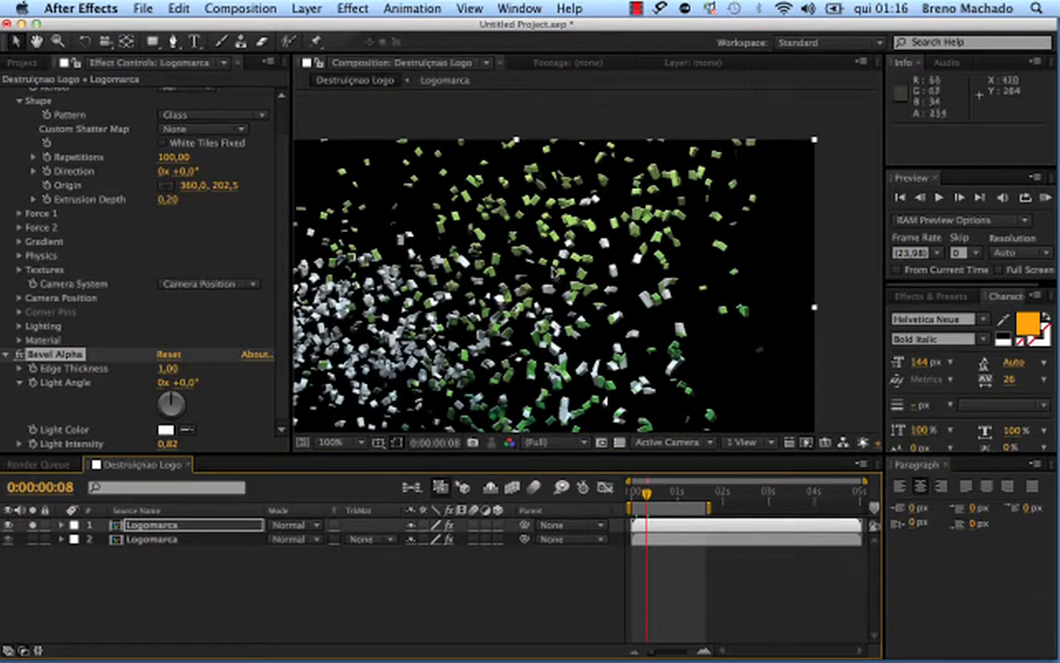
scroll(143, 249, up, 2)
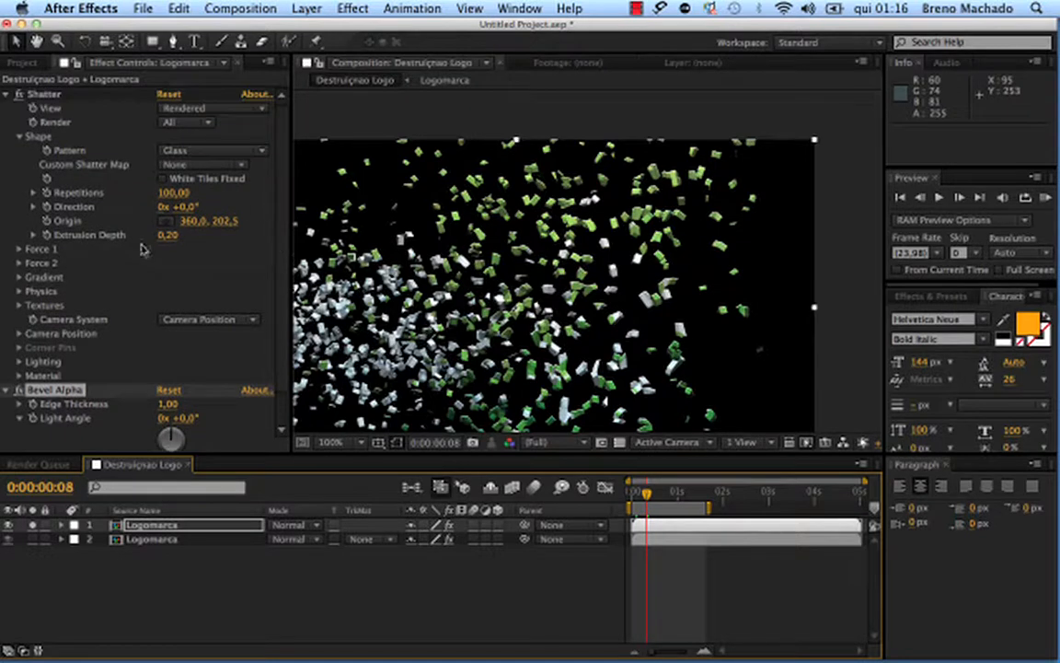
click(20, 250)
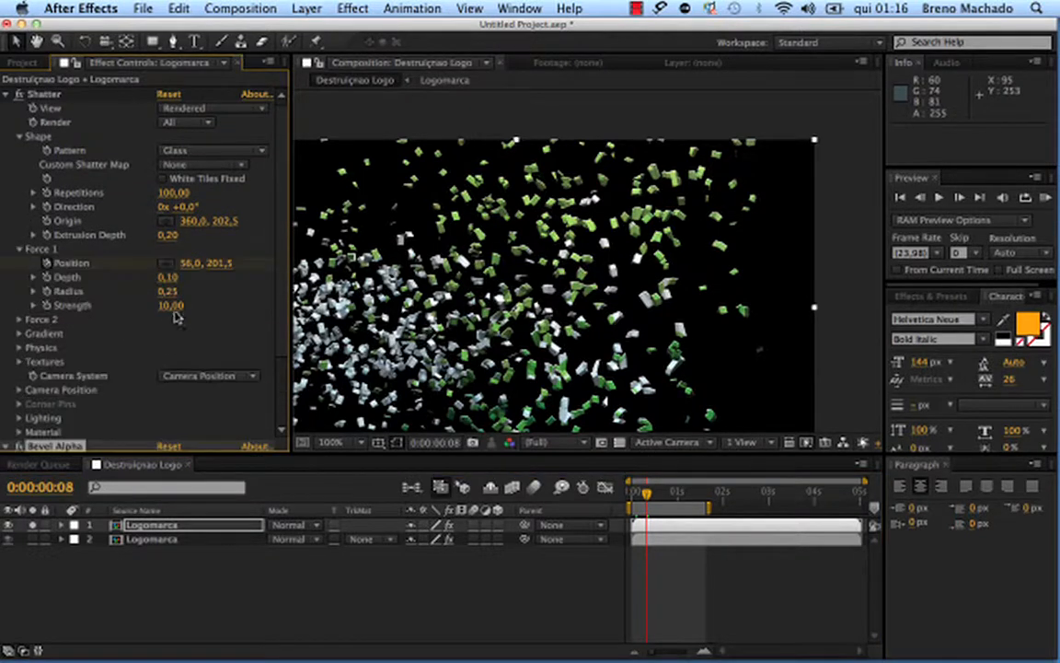
drag(170, 309, 204, 305)
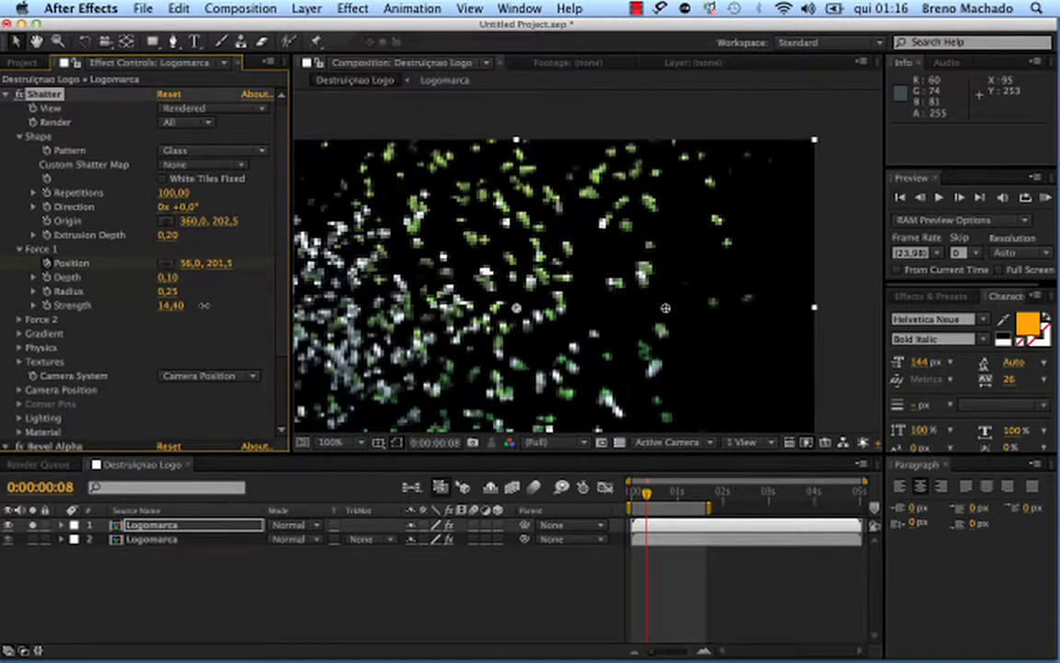
click(172, 305)
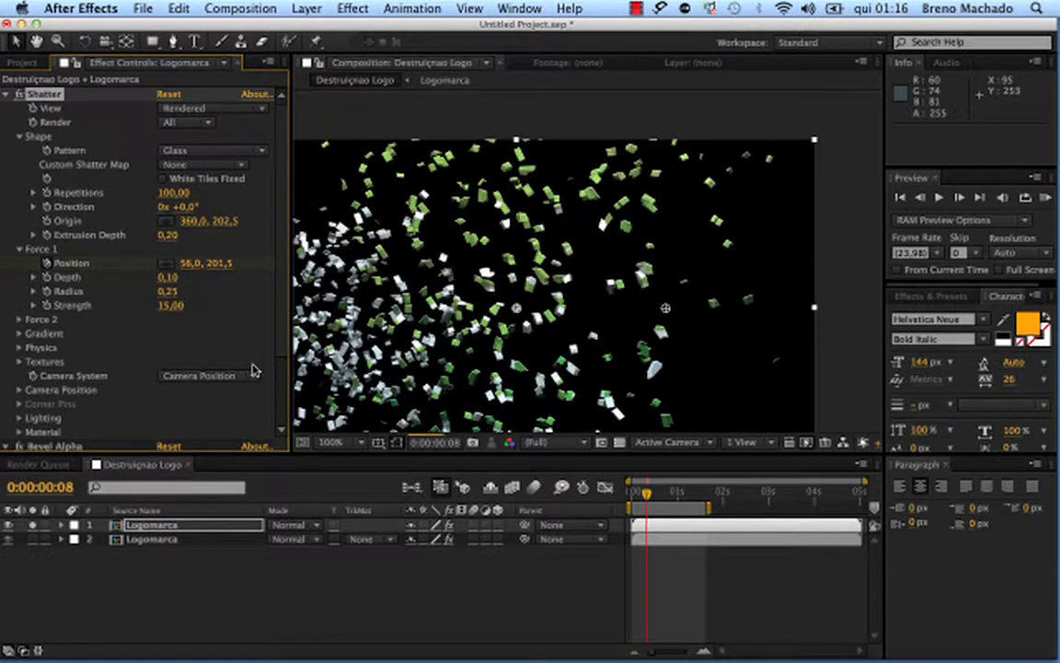
- Set Shatter's Physics Randomness to 0,62 and Mass Variance to 46% on the top Logomarca layer
scroll(148, 295, down, 3)
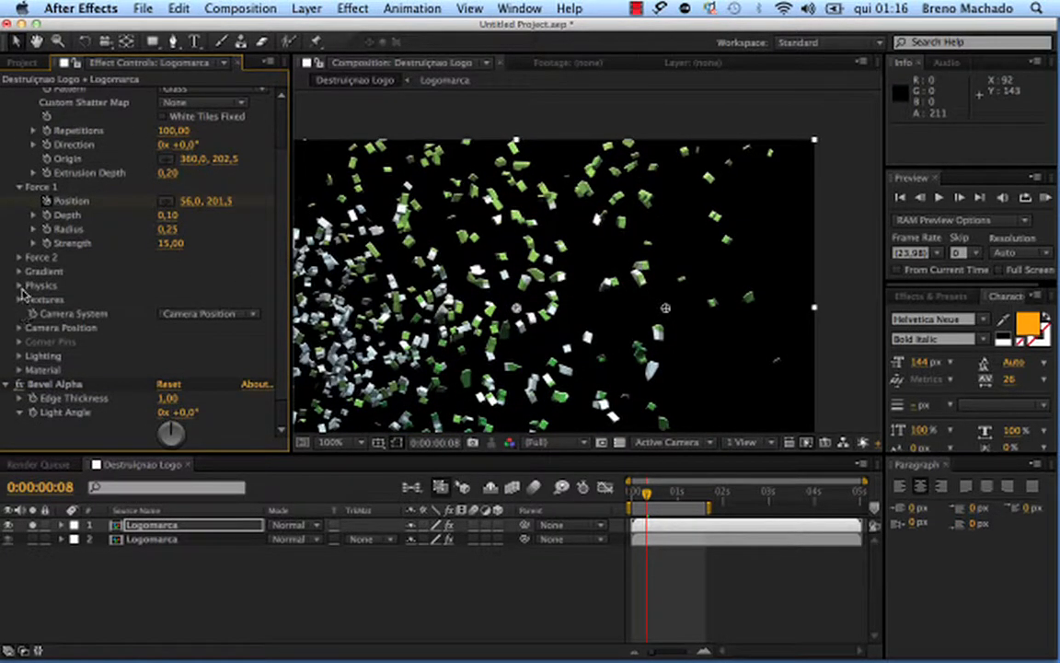
click(19, 285)
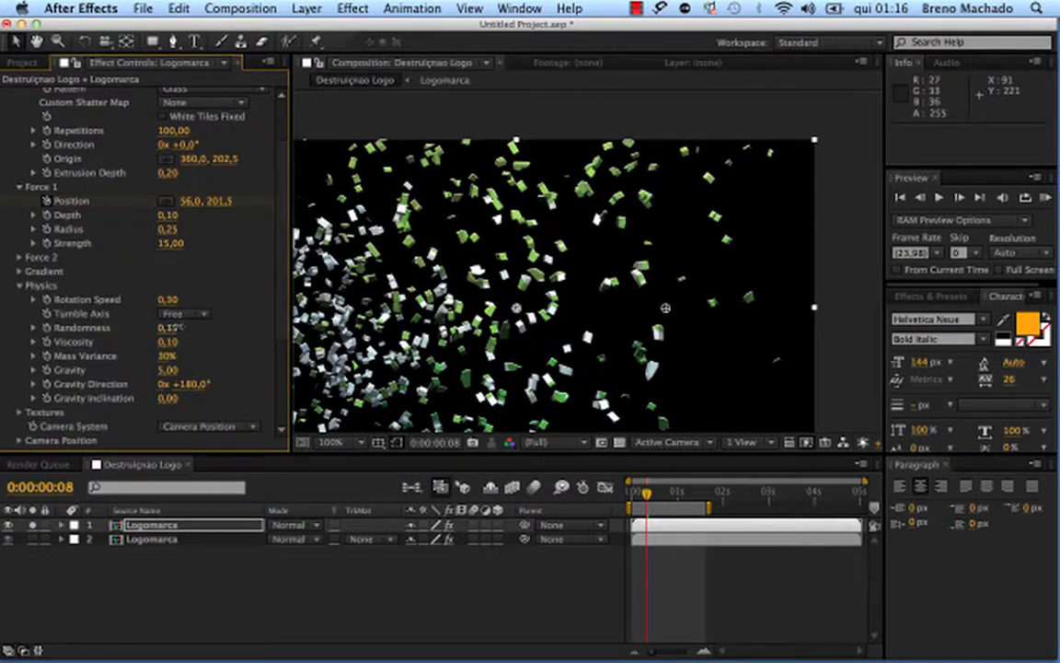
drag(188, 325, 204, 324)
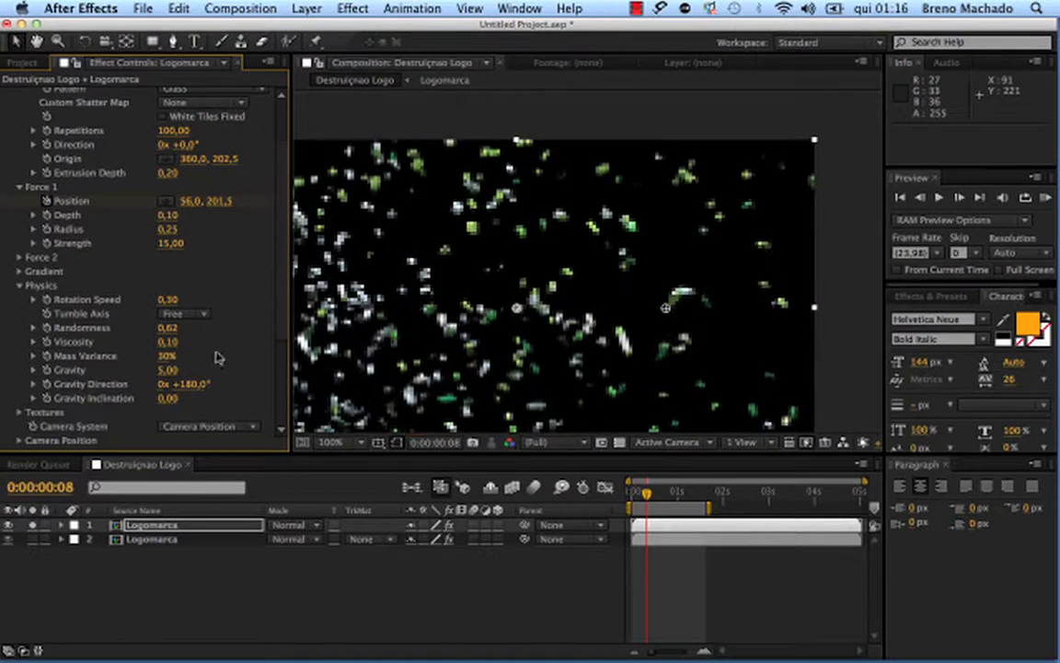
scroll(211, 296, down, 3)
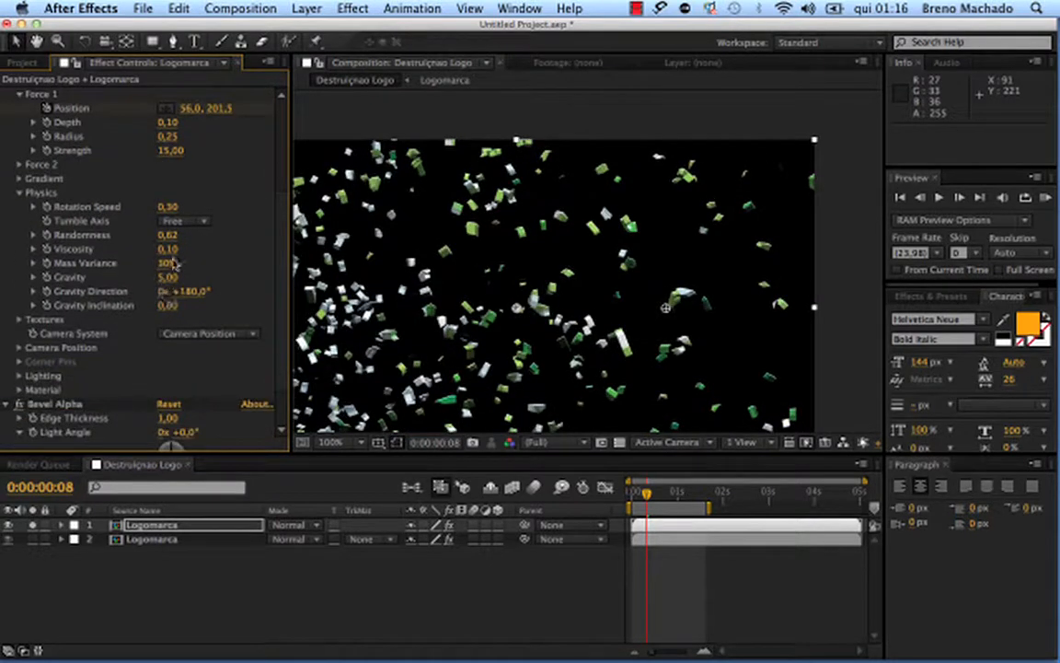
drag(178, 262, 175, 263)
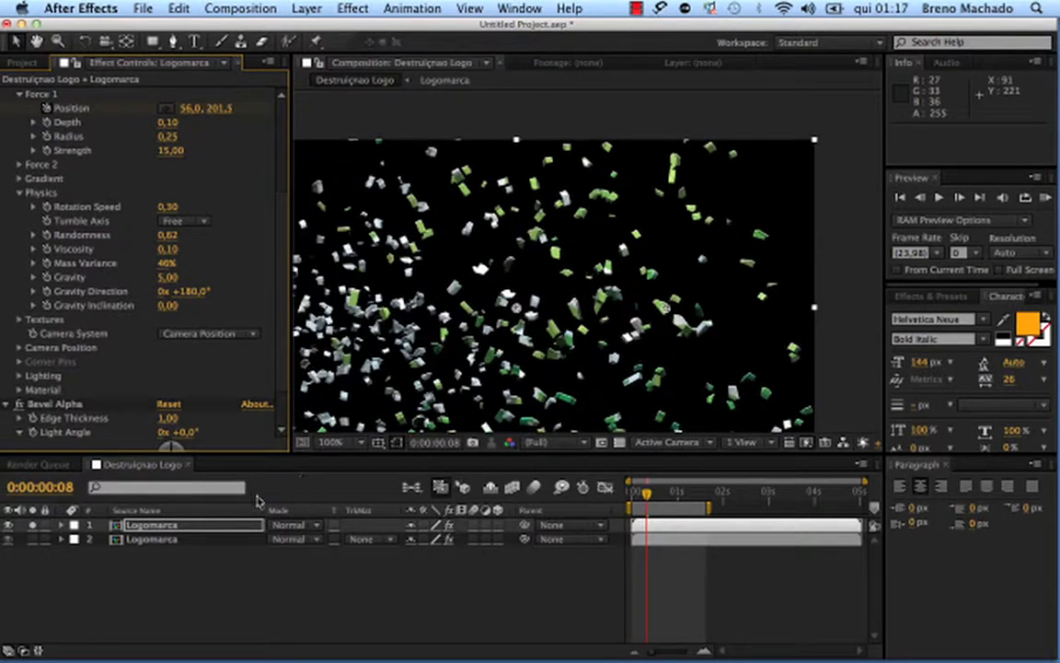
- Switch Shatter's View to Wireframe + Forces and run a RAM preview of the top Logomarca layer
scroll(271, 224, up, 5)
click(212, 109)
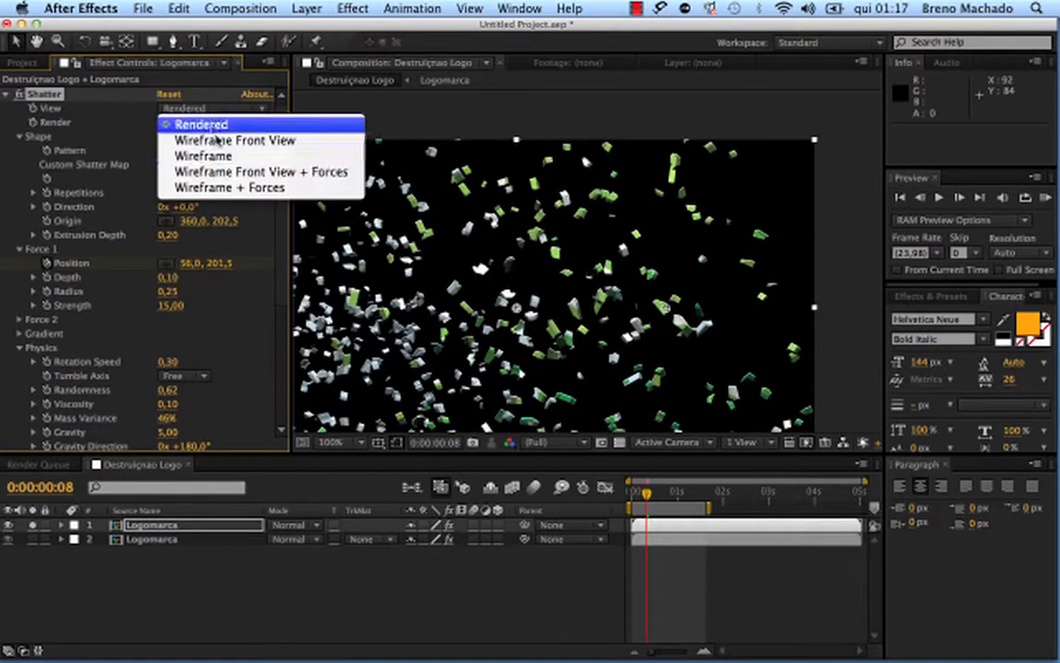
click(232, 187)
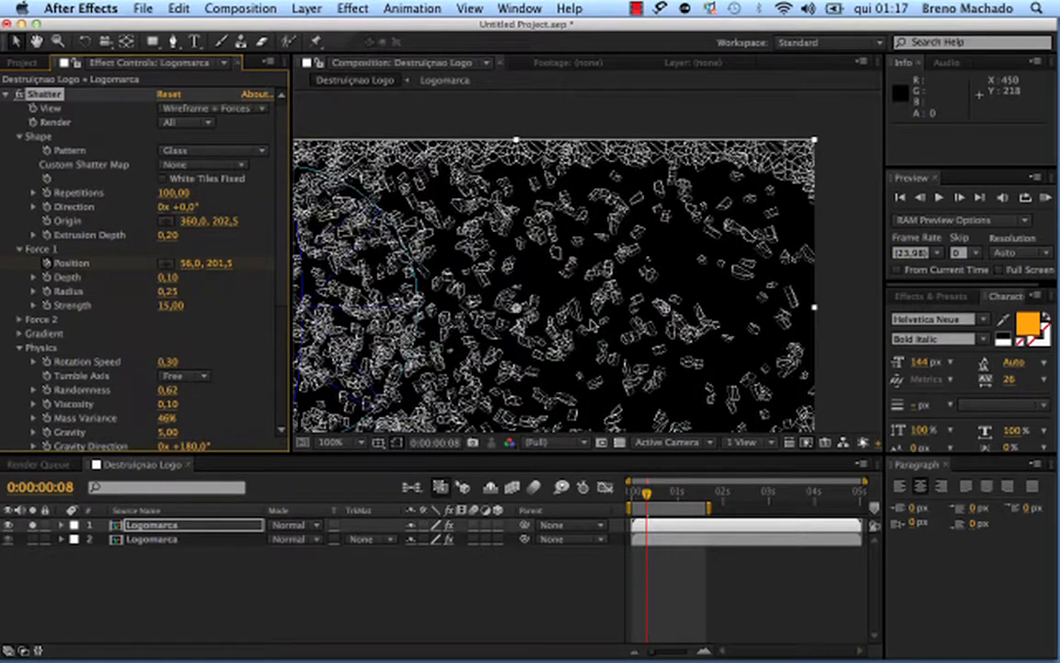
key(comma)
click(1045, 198)
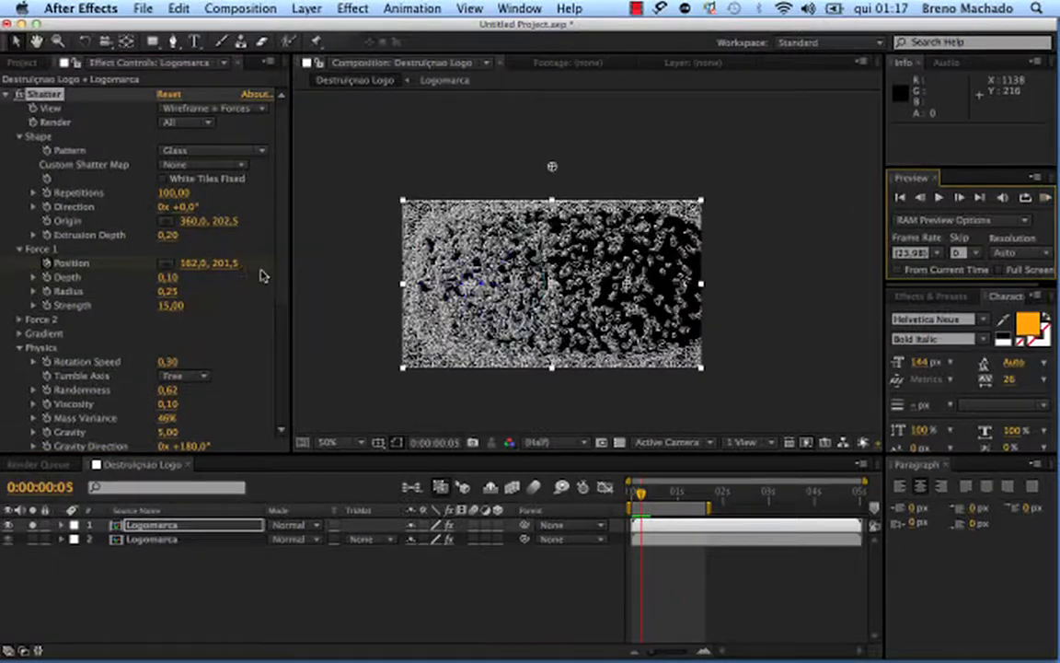
- Turn off Bevel Alpha on the top Logomarca layer and RAM preview the wireframe destruction at 100% zoom
scroll(262, 275, down, 5)
key(period)
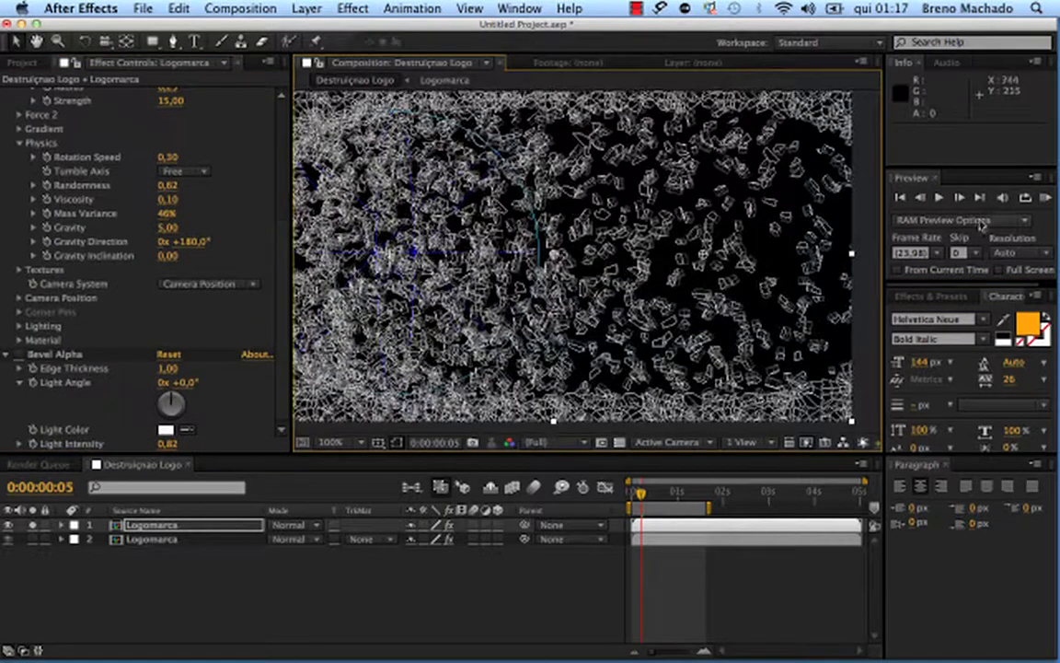
click(1046, 197)
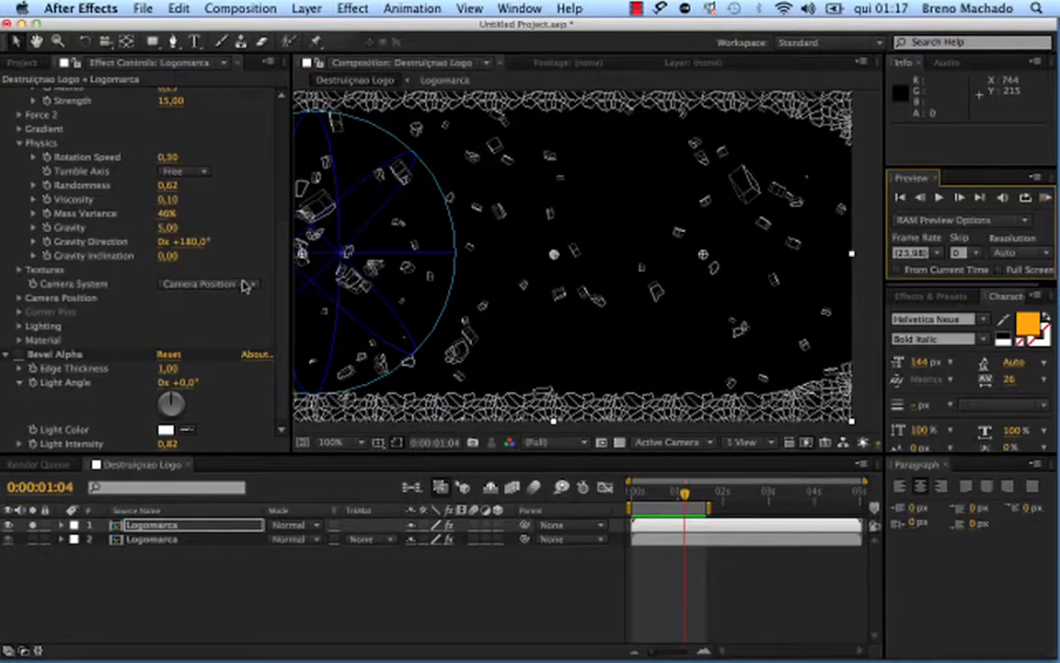
- Raise Shatter's Physics Gravity to 8,10 and RAM preview the falling pieces
drag(286, 319, 283, 299)
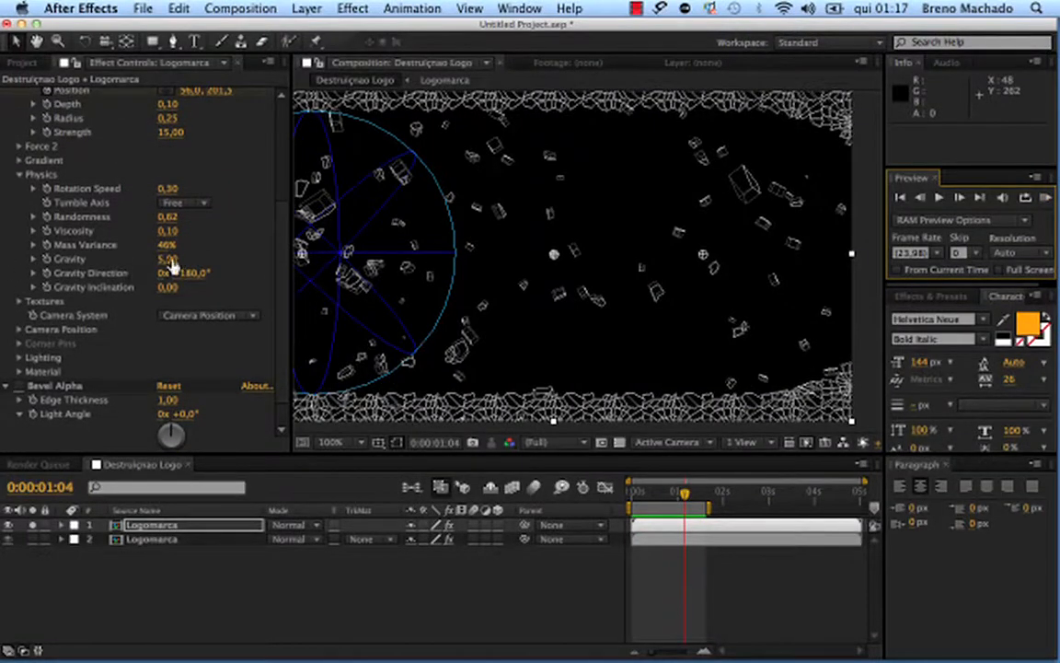
drag(171, 261, 185, 259)
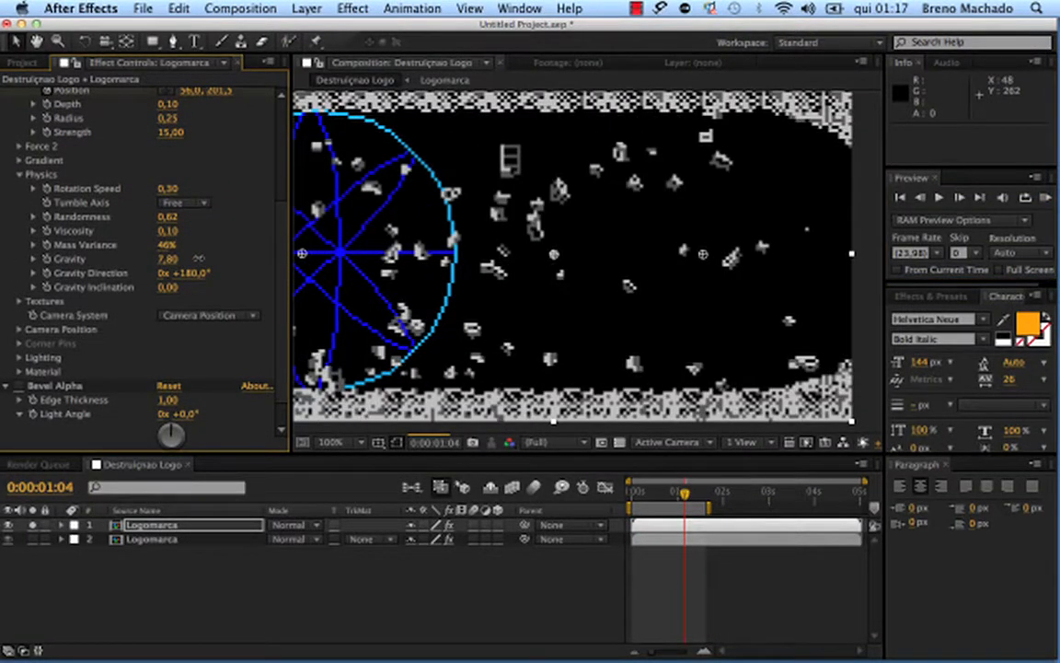
click(1043, 199)
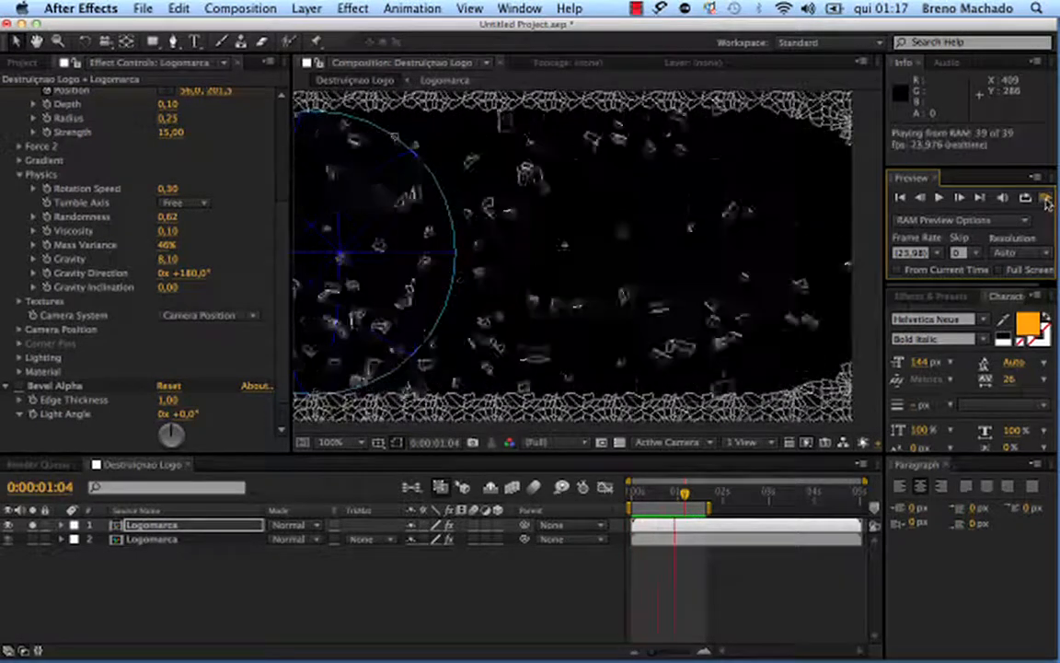
key(space)
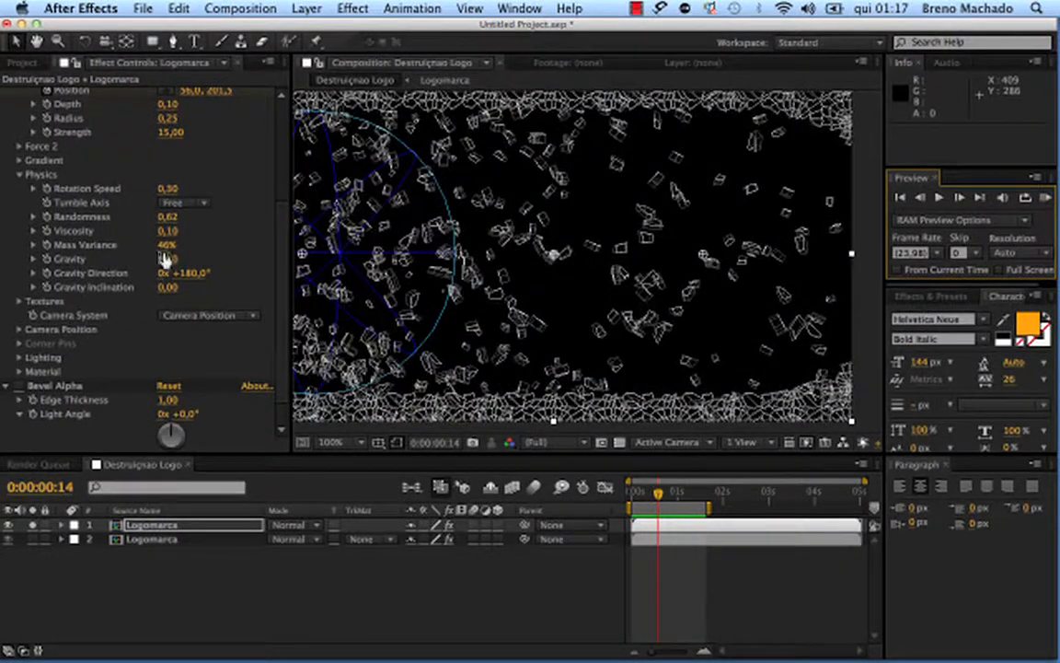
- Lower Shatter's Physics Mass Variance to 20% and RAM preview the change
drag(168, 252, 136, 244)
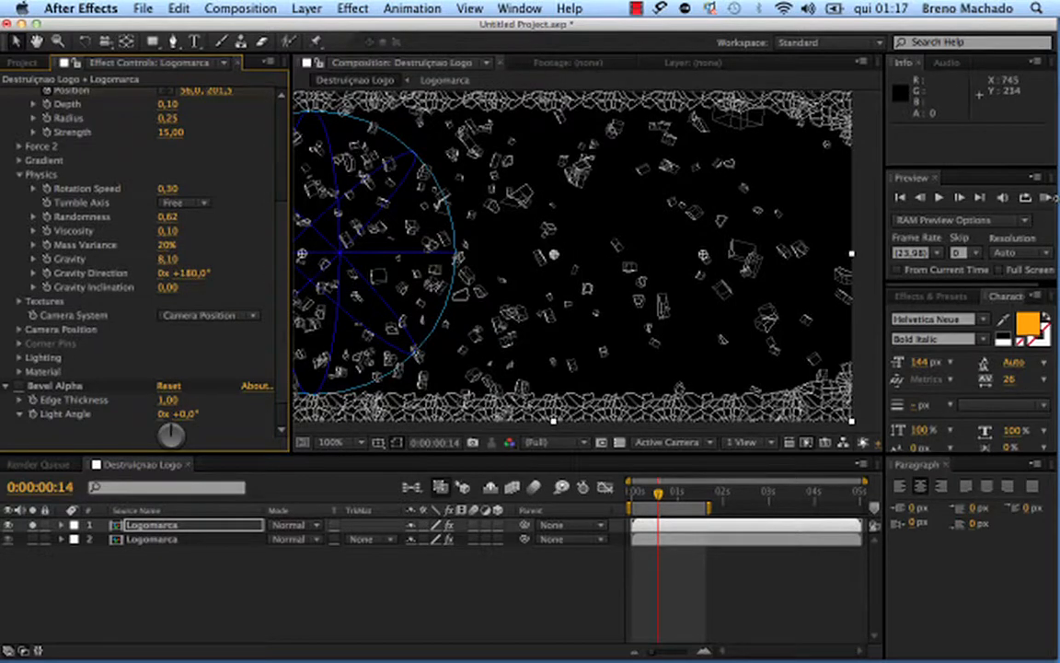
key(KP_0)
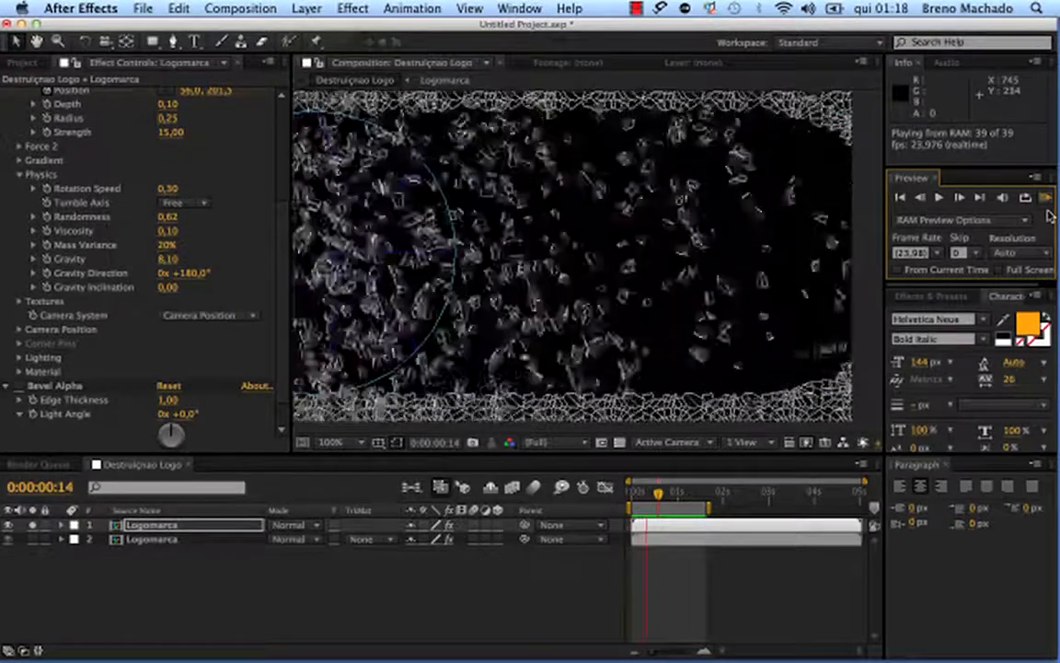
click(285, 280)
- Set Shatter's Gravity Inclination to 15,00 and Gravity Direction to 0x +174,0°
scroll(241, 261, down, 1)
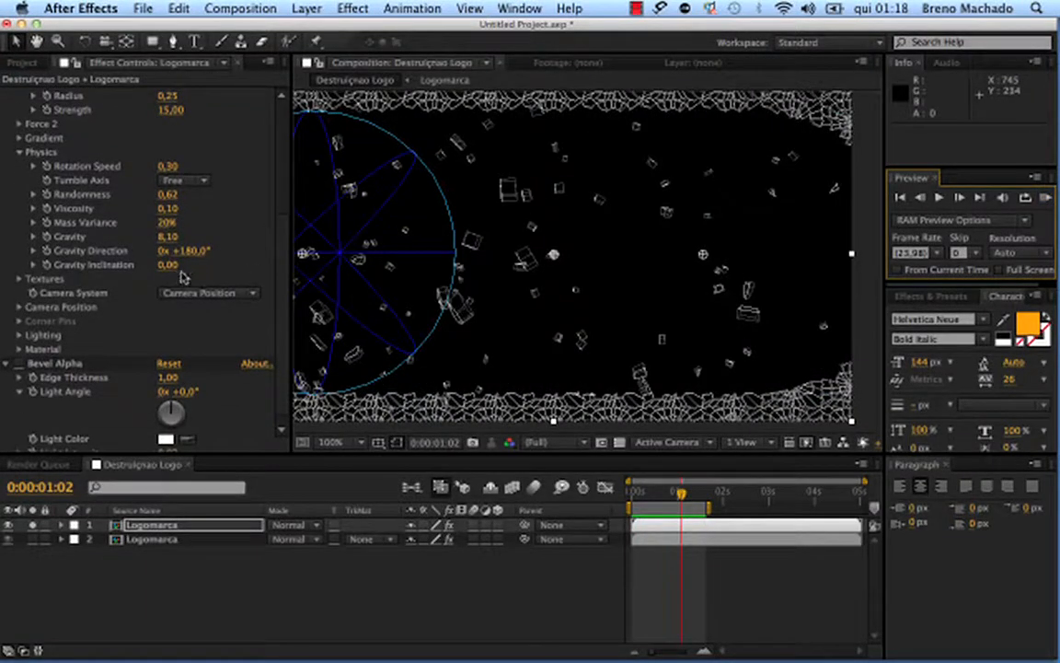
drag(171, 264, 259, 245)
key(super+z)
scroll(282, 261, up, 1)
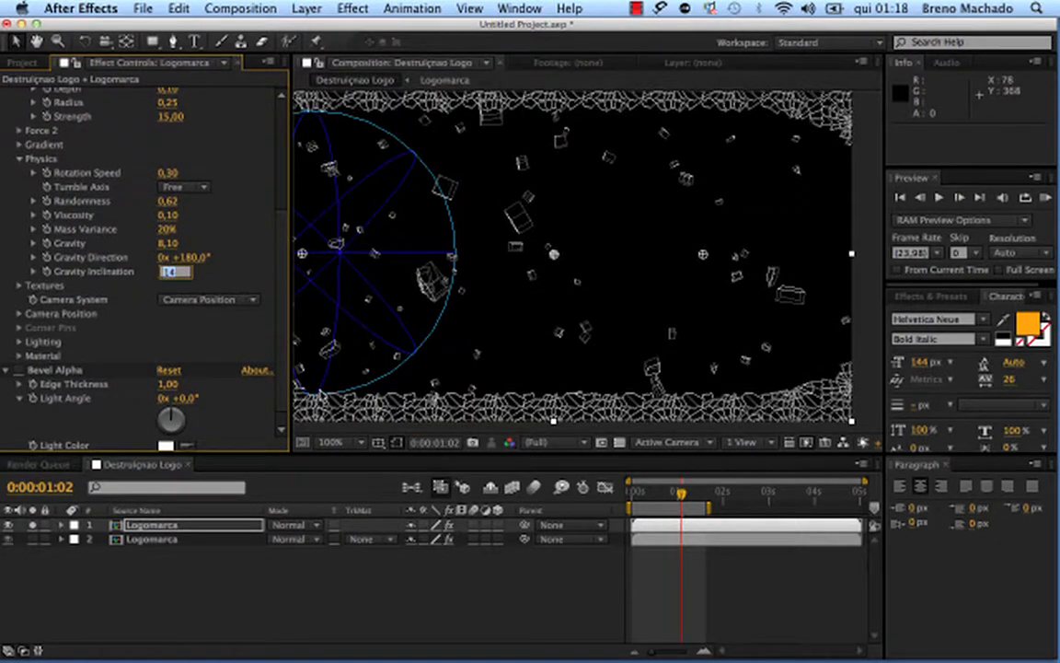
key(Return)
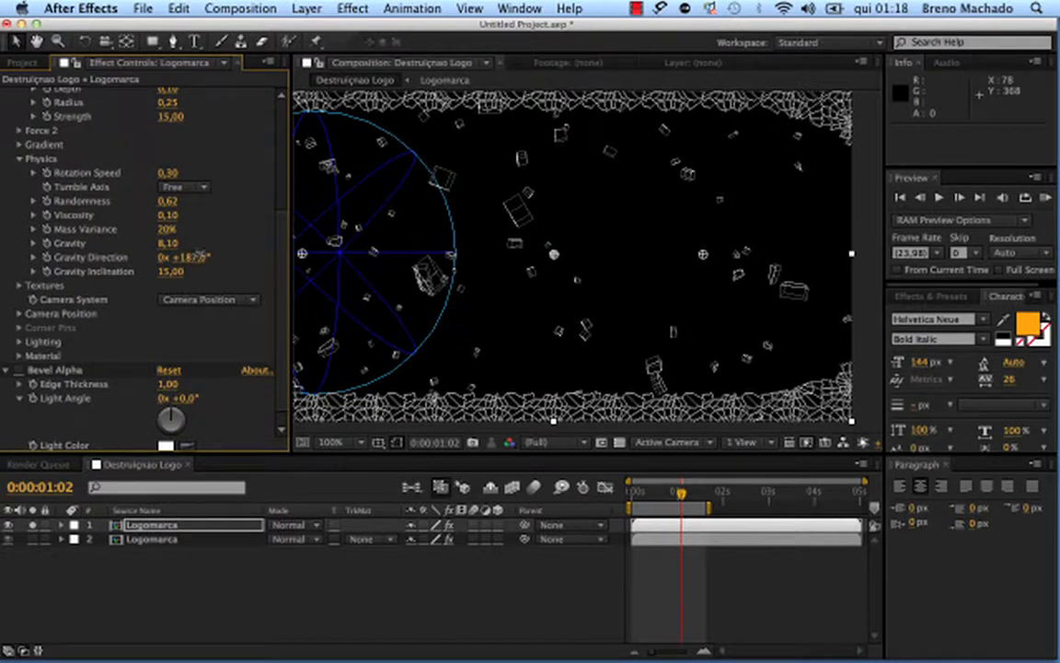
drag(196, 257, 183, 247)
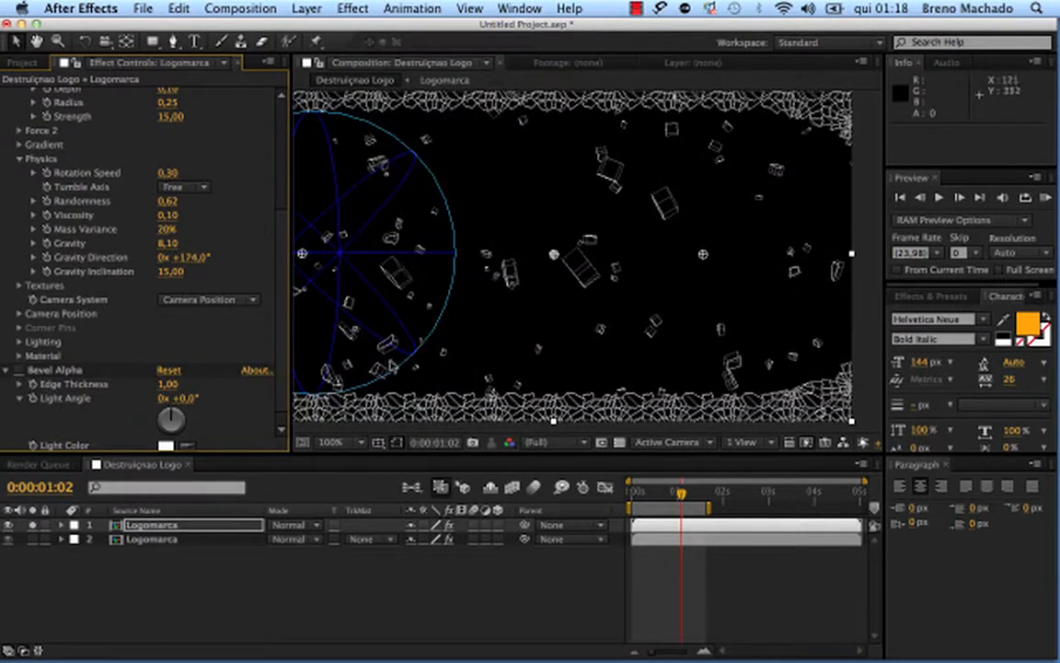
- Adjust Shatter's Physics to Rotation Speed 0,20, Randomness 0,61 and Gravity 10,02
scroll(244, 241, up, 2)
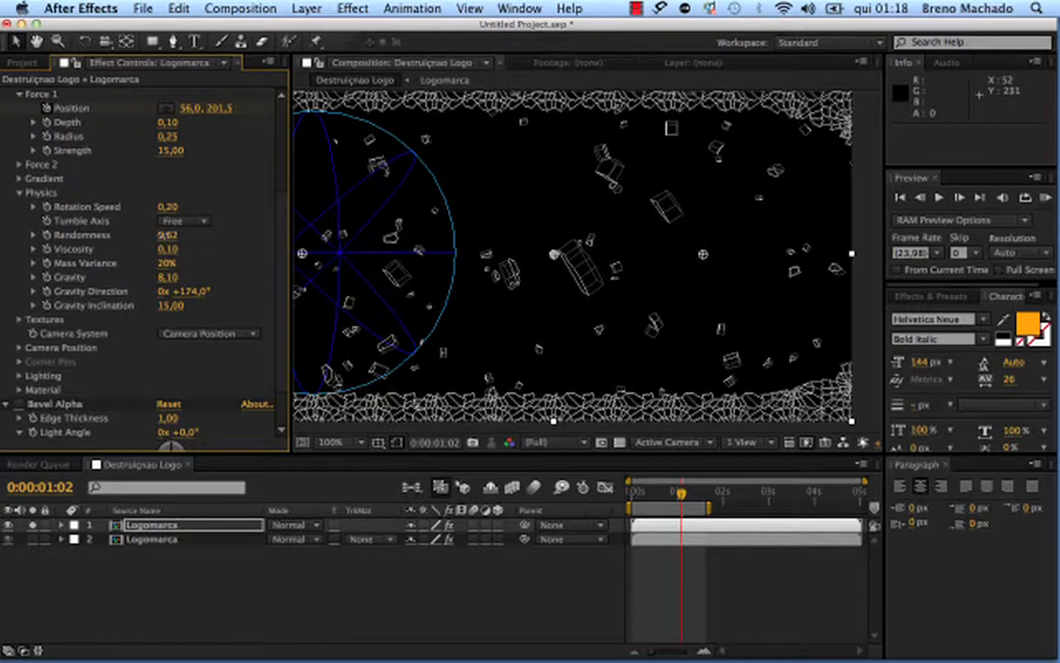
drag(162, 235, 160, 235)
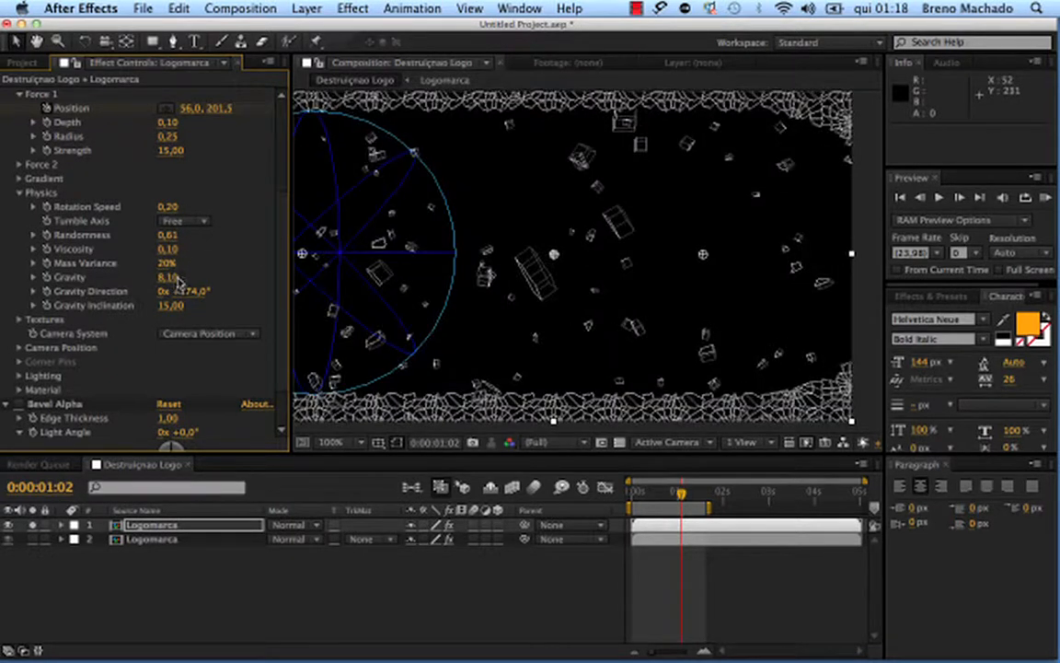
drag(178, 277, 331, 287)
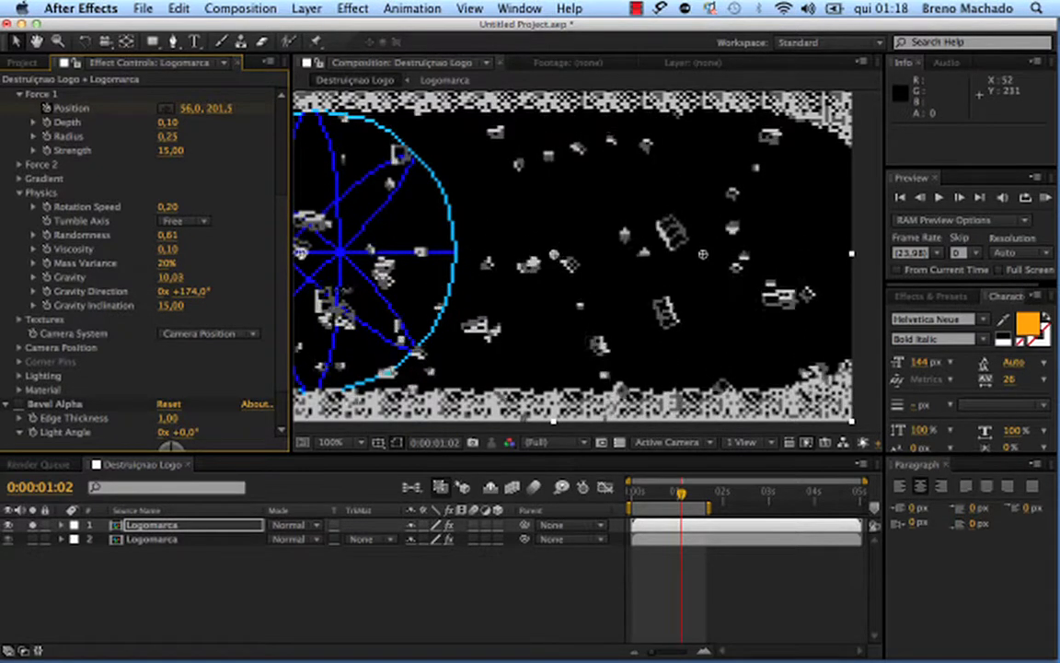
- Set Shatter's Force 1 Strength to 10,00 and RAM preview the wireframe animation
scroll(279, 206, up, 5)
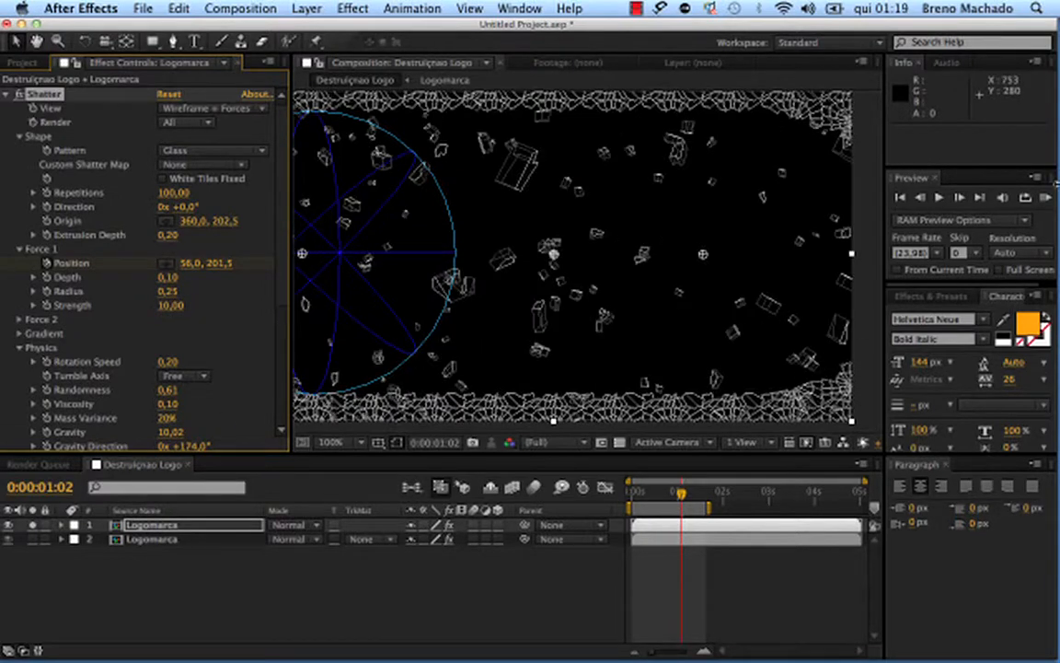
click(939, 196)
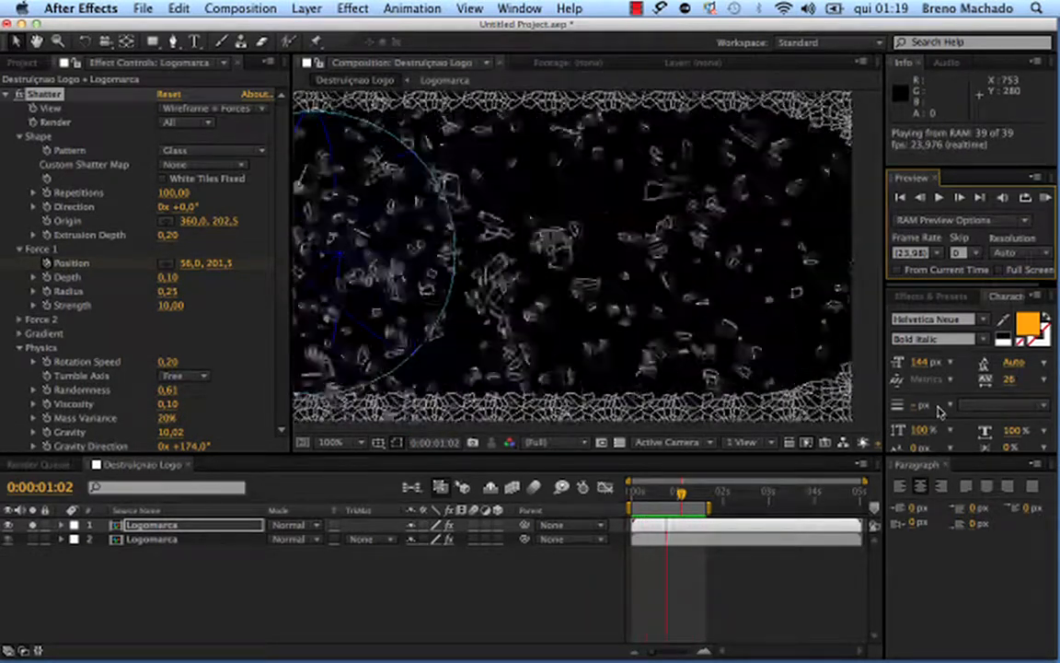
- Stop the preview, set Shatter's View to Rendered and collapse the Shatter settings
key(space)
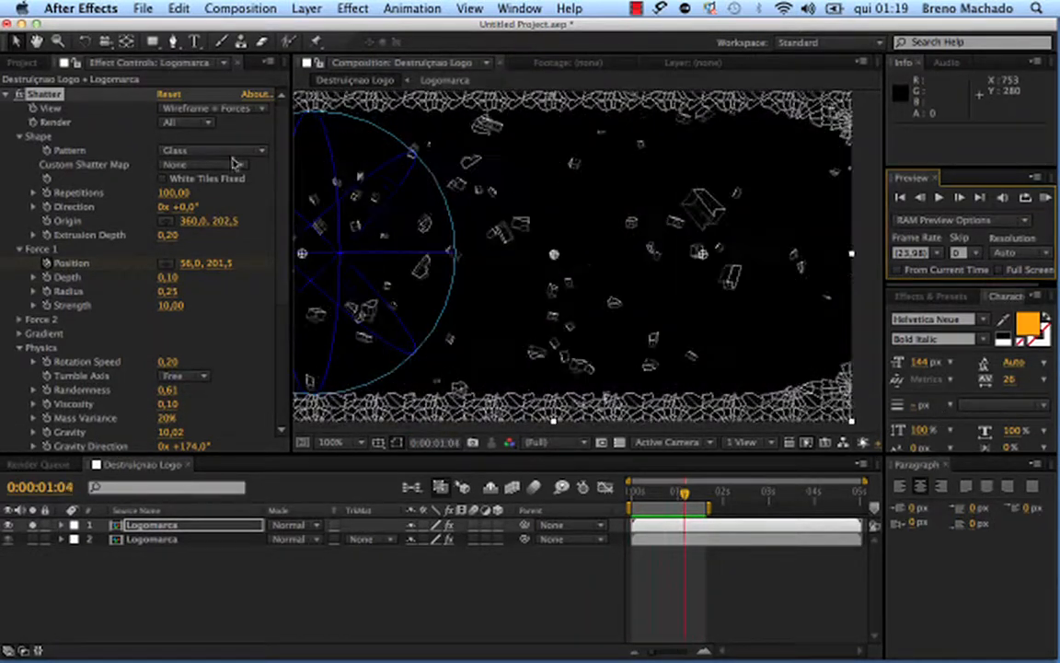
click(249, 108)
click(207, 118)
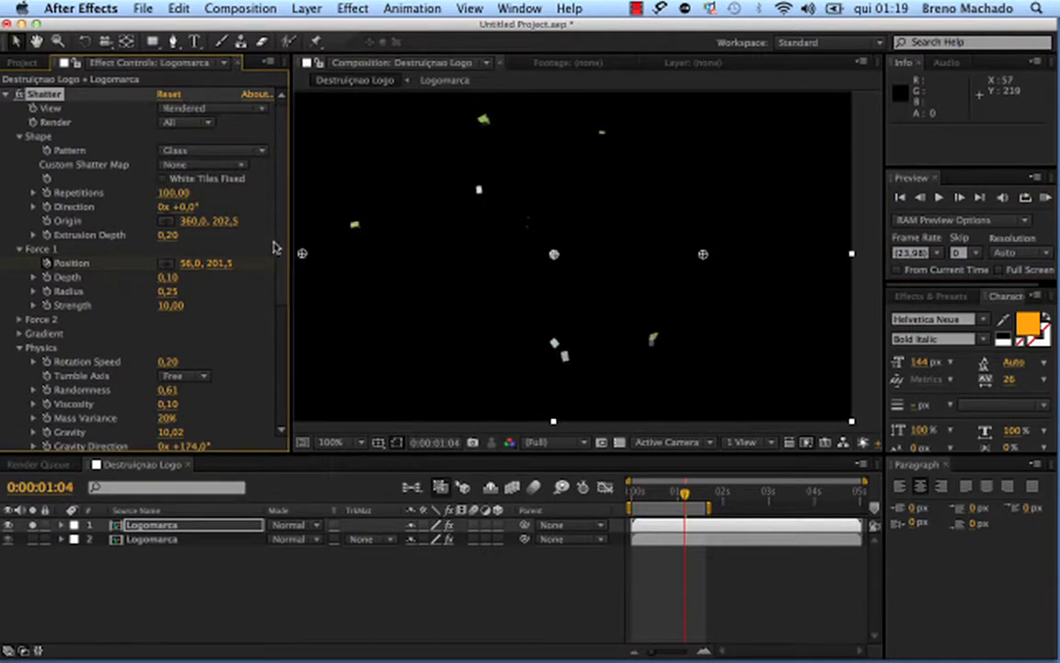
click(6, 94)
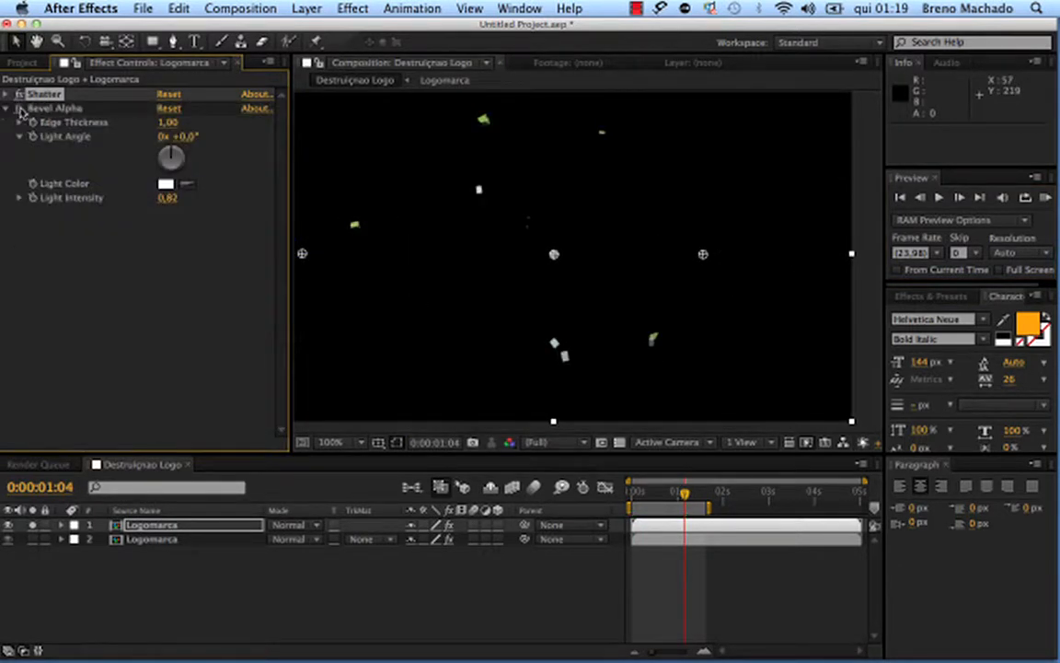
- RAM preview the rendered shatter animation from the first frame and stop playback partway through
drag(672, 497, 623, 497)
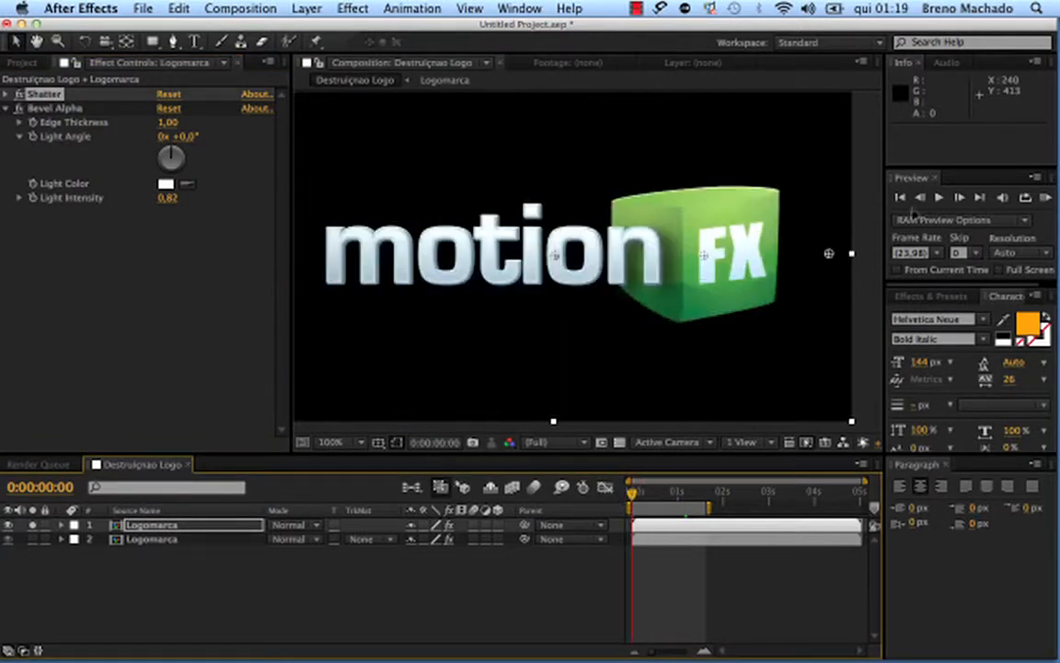
click(1046, 198)
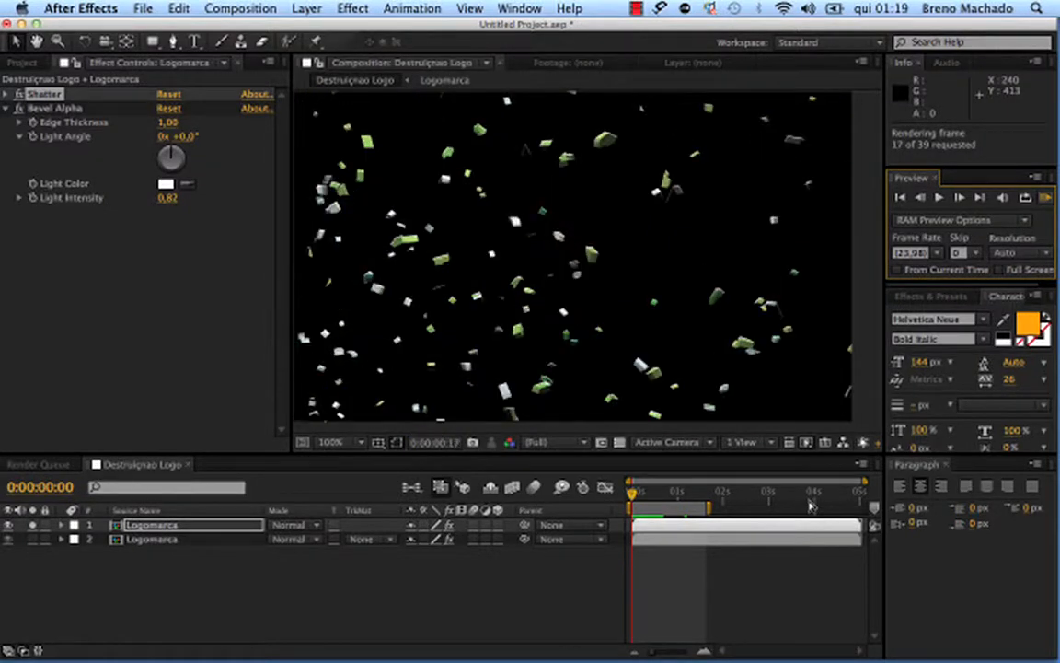
click(1047, 199)
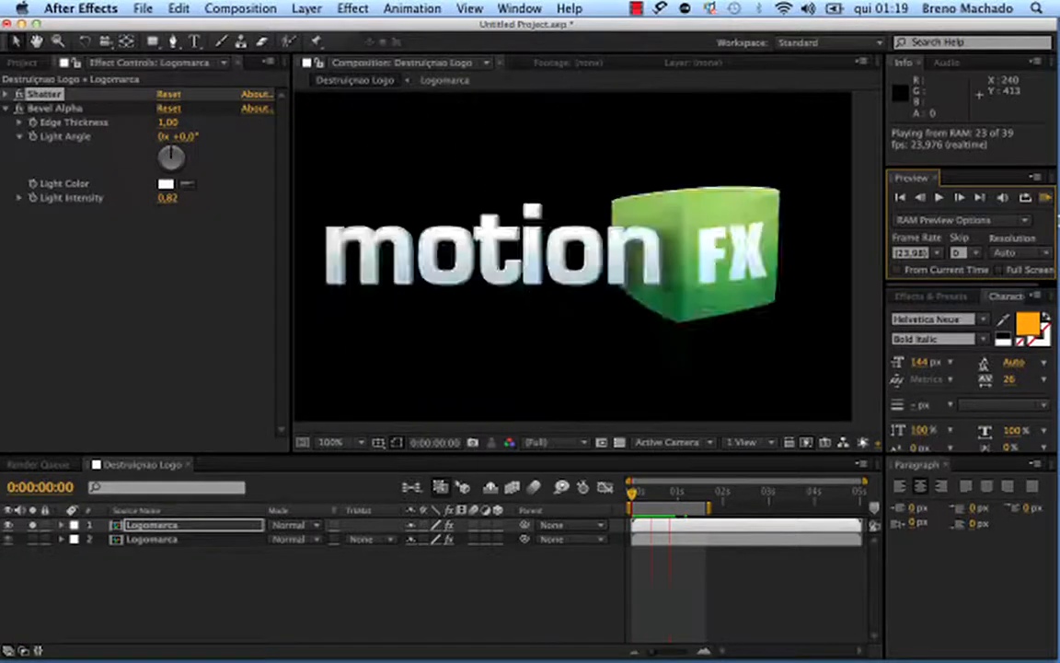
click(522, 504)
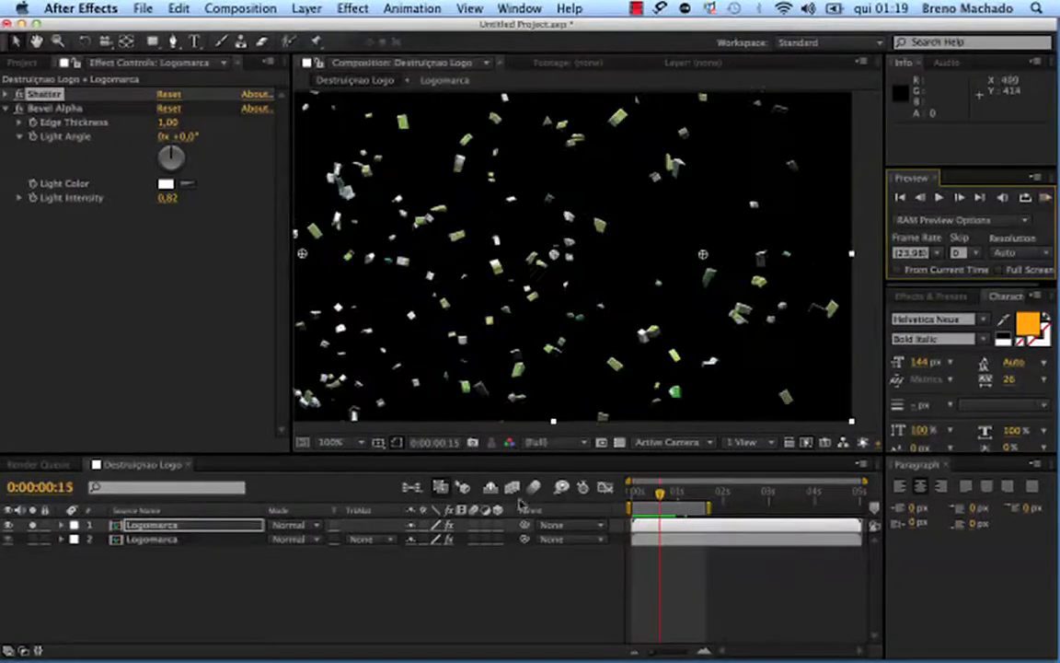
- Turn off solo on the upper Logomarca layer and apply the Drop Shadow effect to it at frame 0:00:00:01
drag(660, 492, 635, 492)
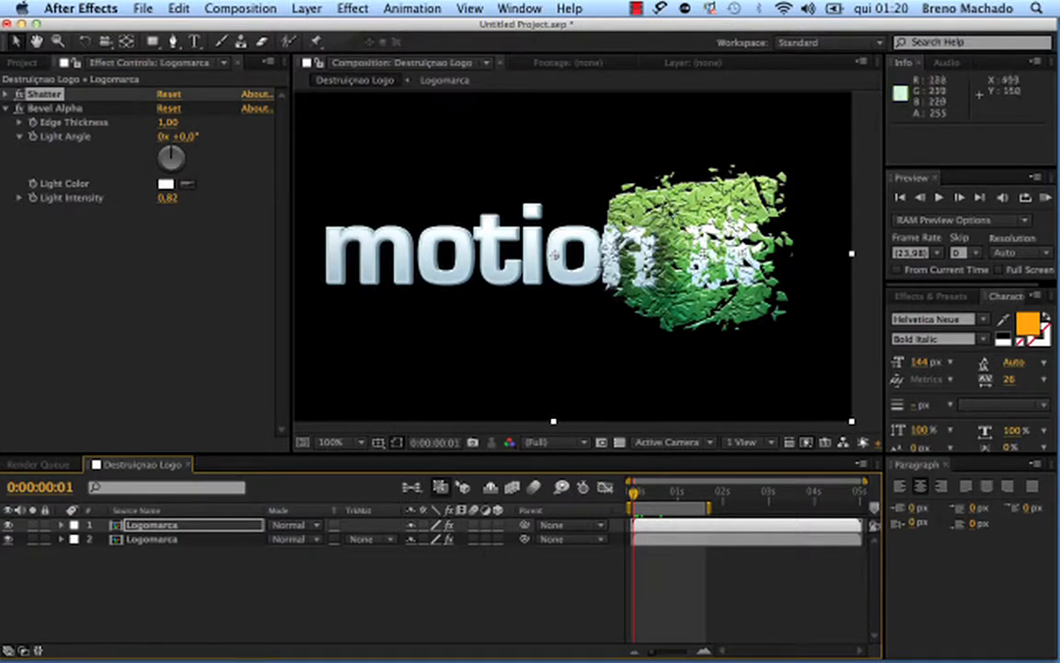
drag(554, 253, 478, 276)
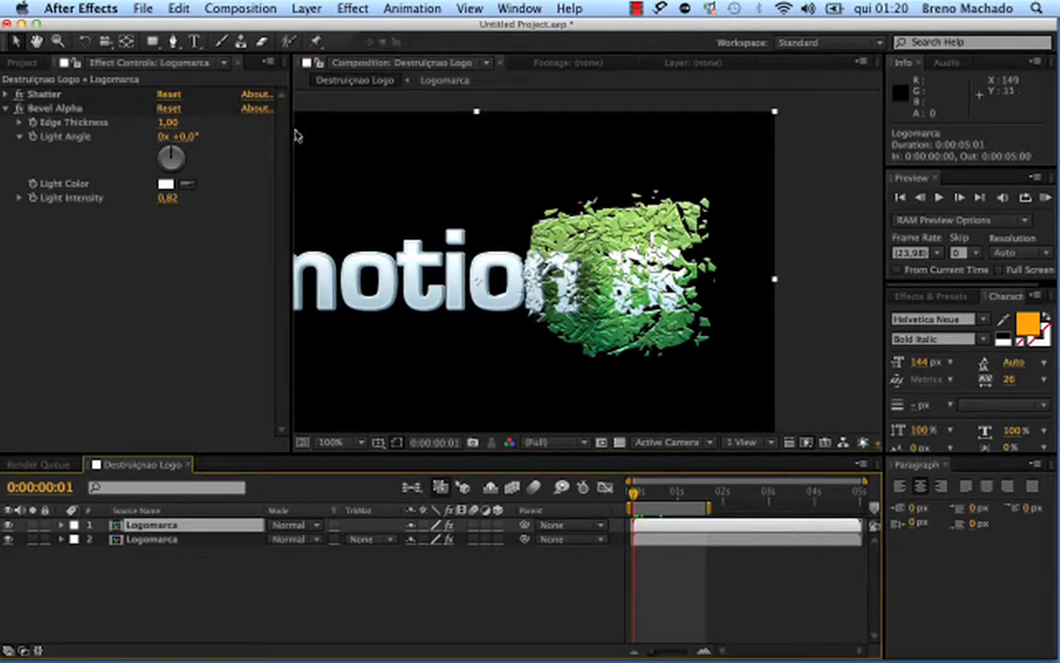
click(350, 8)
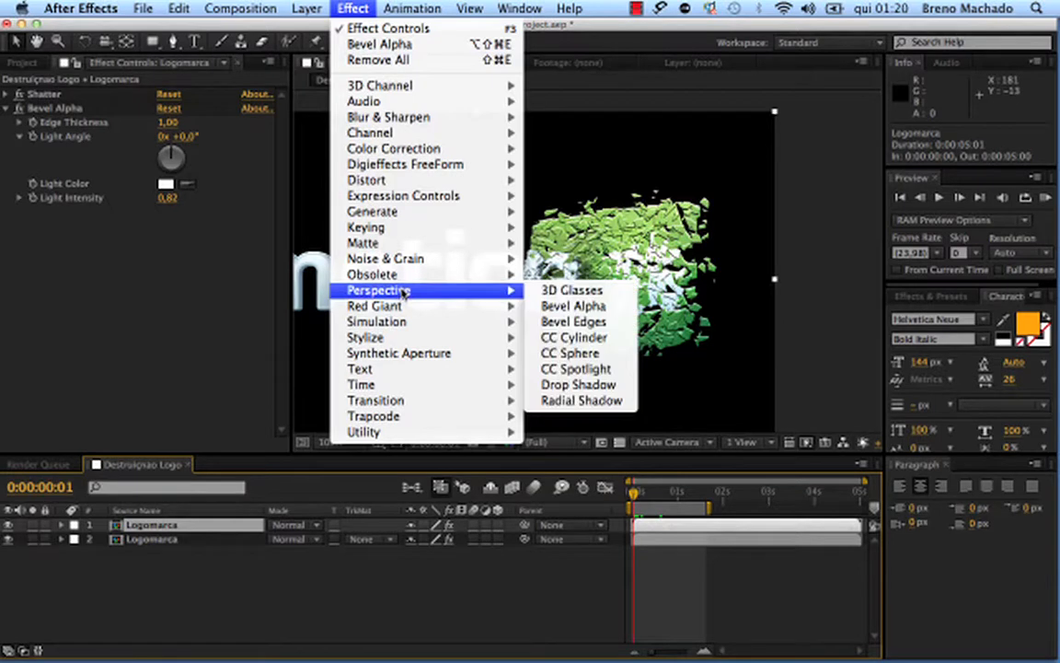
mouse_move(429, 293)
click(584, 384)
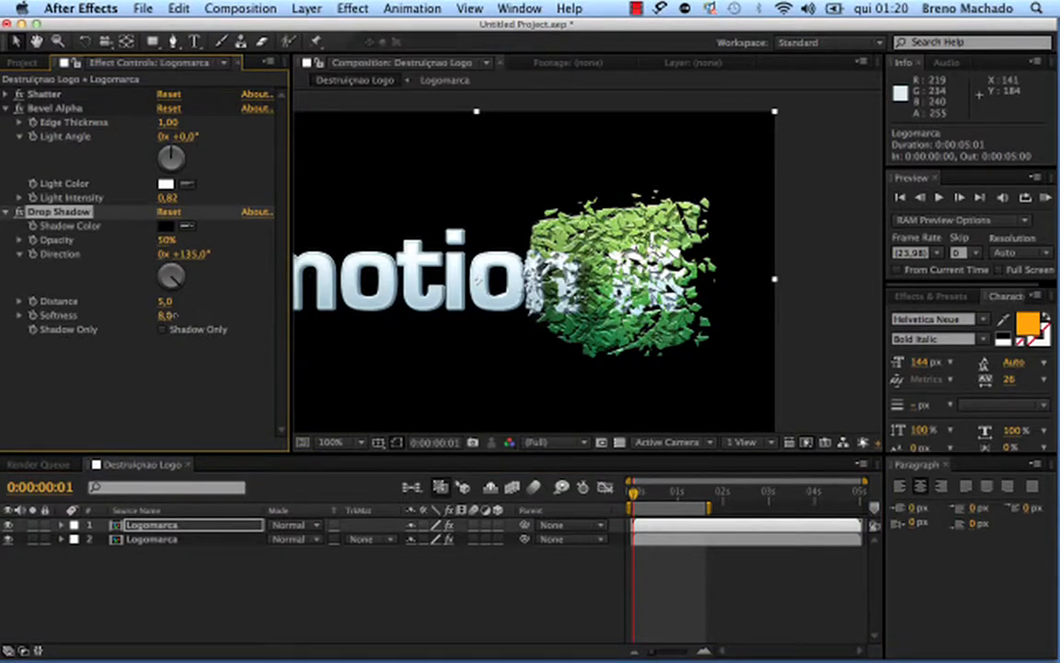
- Set the Drop Shadow's Softness to 5,0, Distance to 1,0 and Direction to 0x +180,0°
scroll(609, 285, up, 2)
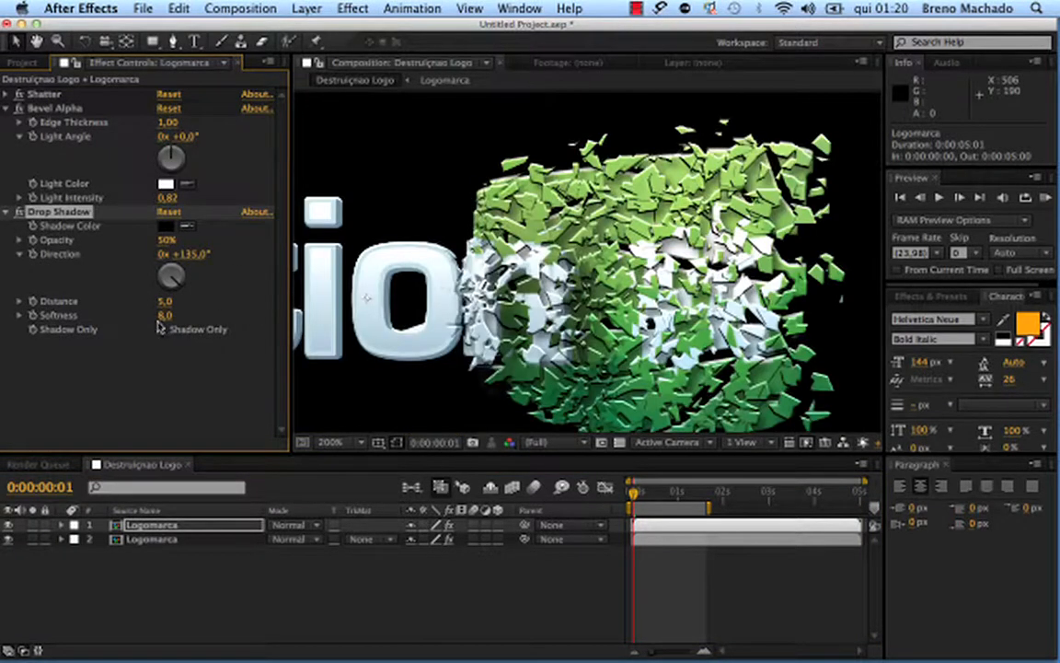
click(164, 315)
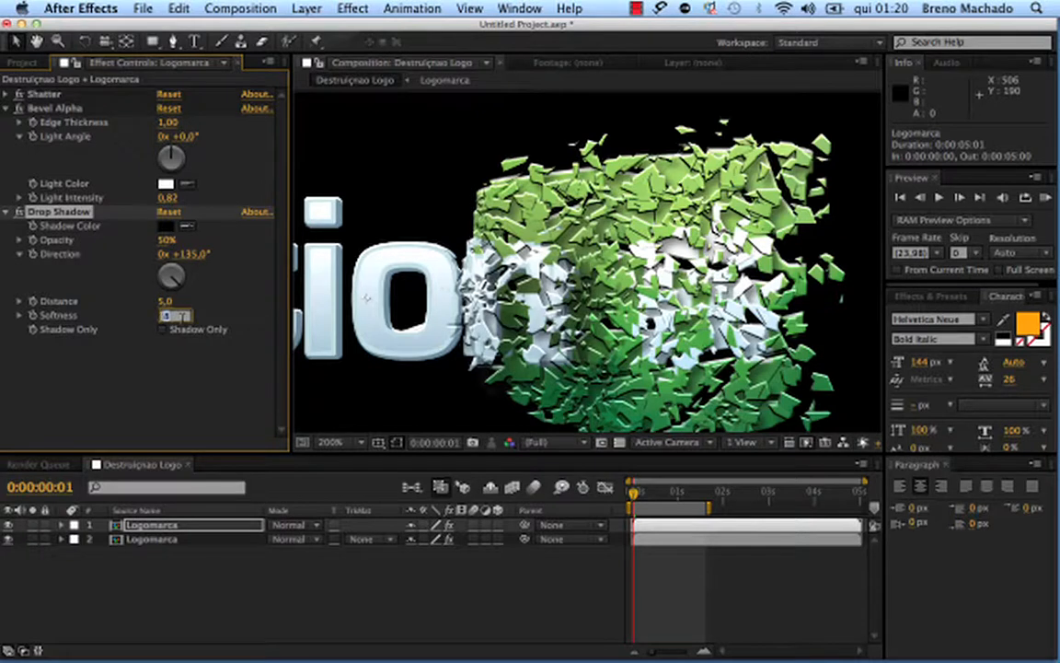
key(Return)
click(170, 317)
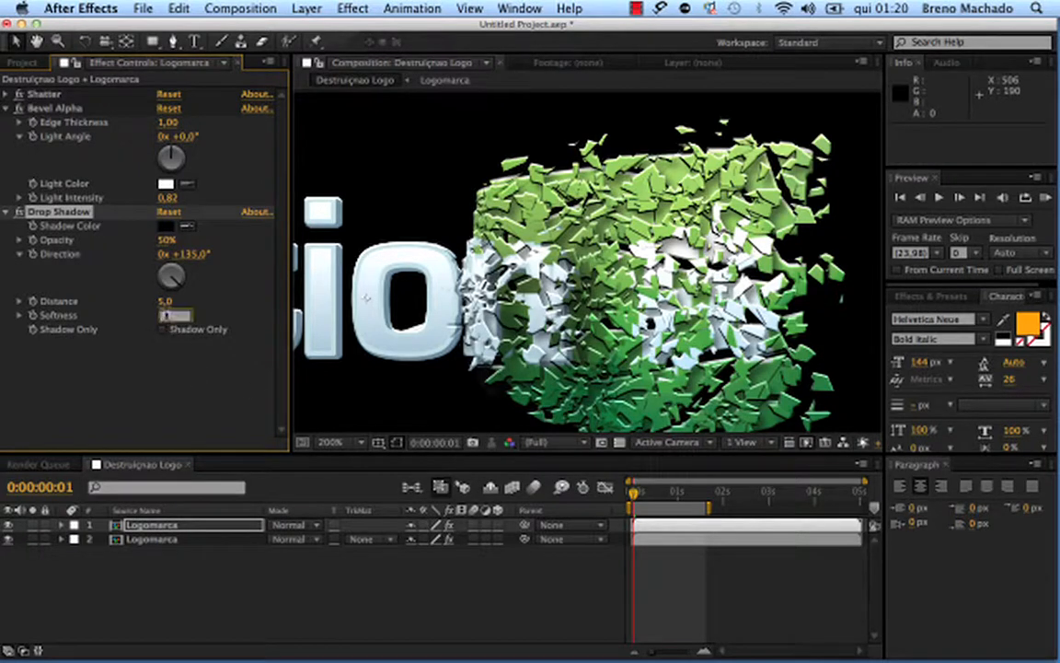
text(5)
key(Return)
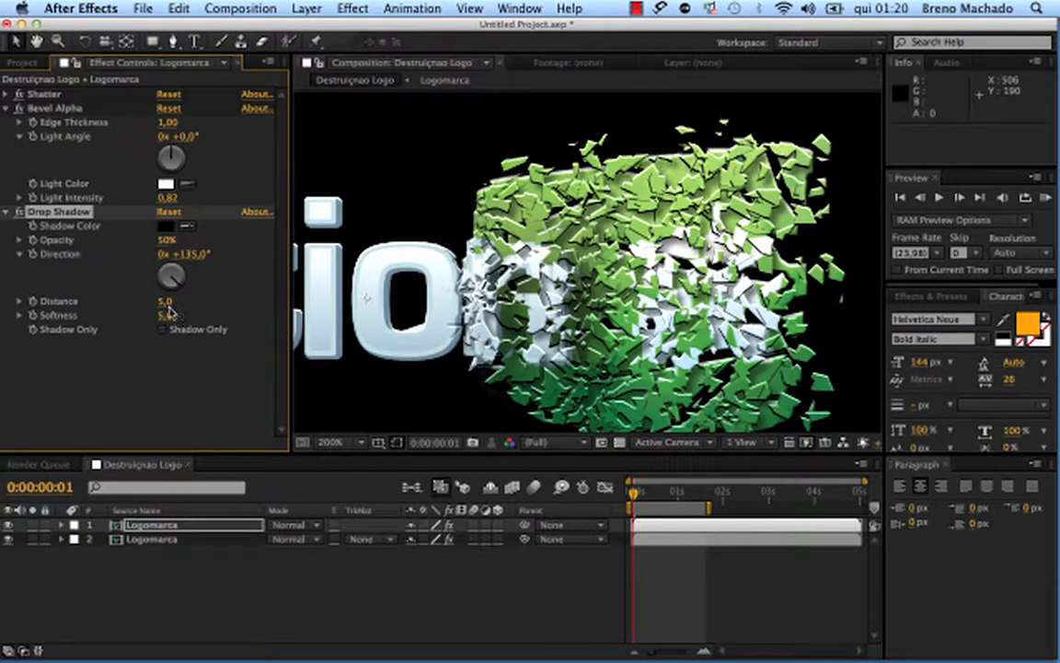
click(166, 301)
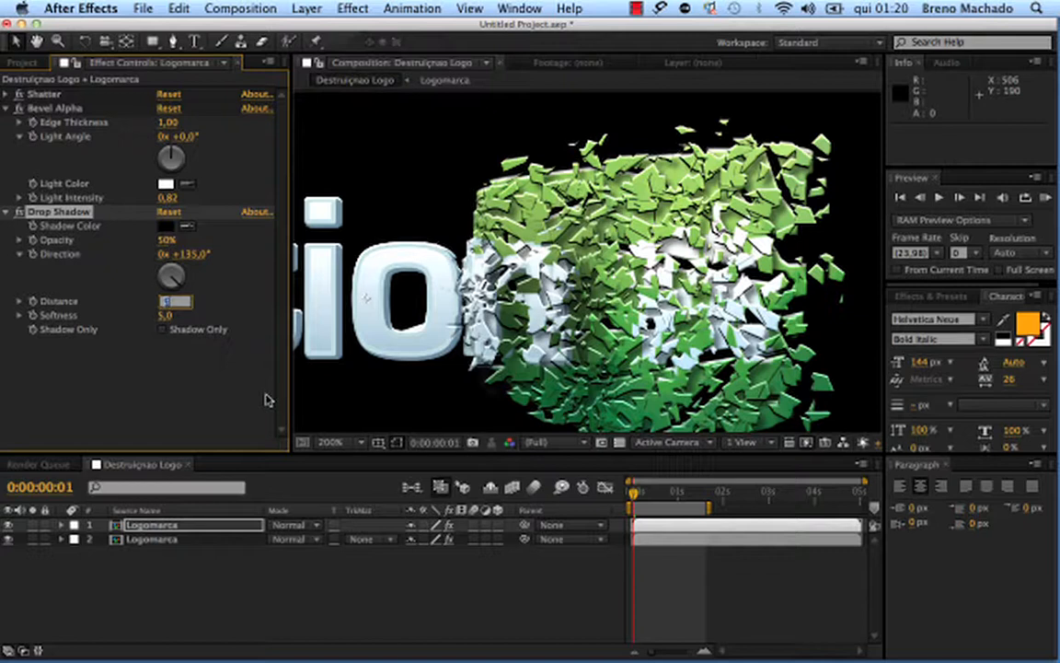
text(1)
key(Return)
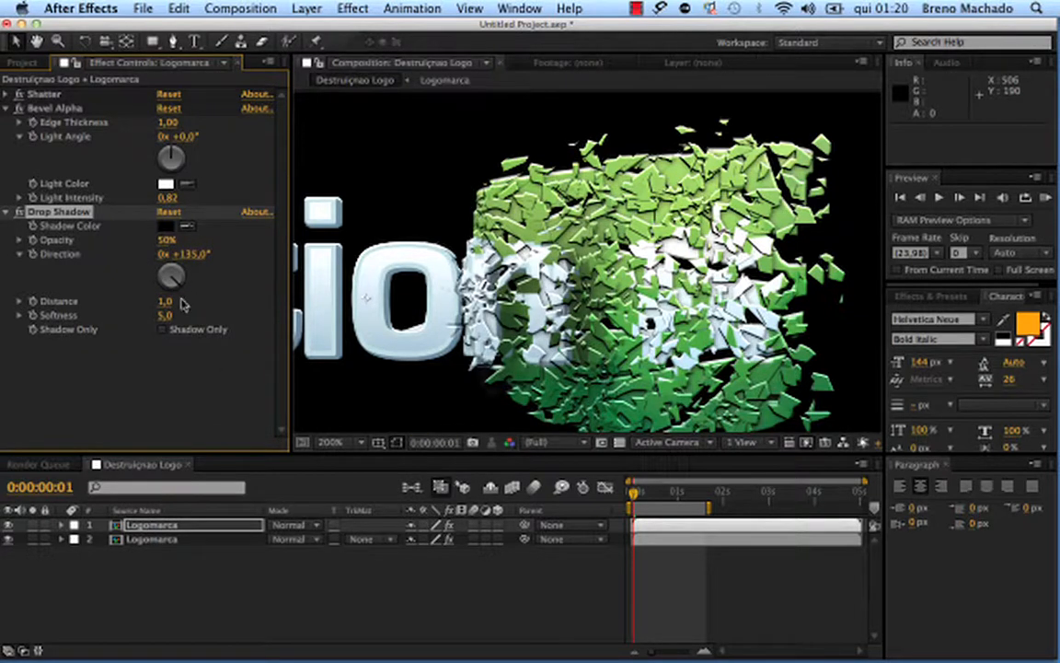
drag(169, 288, 170, 290)
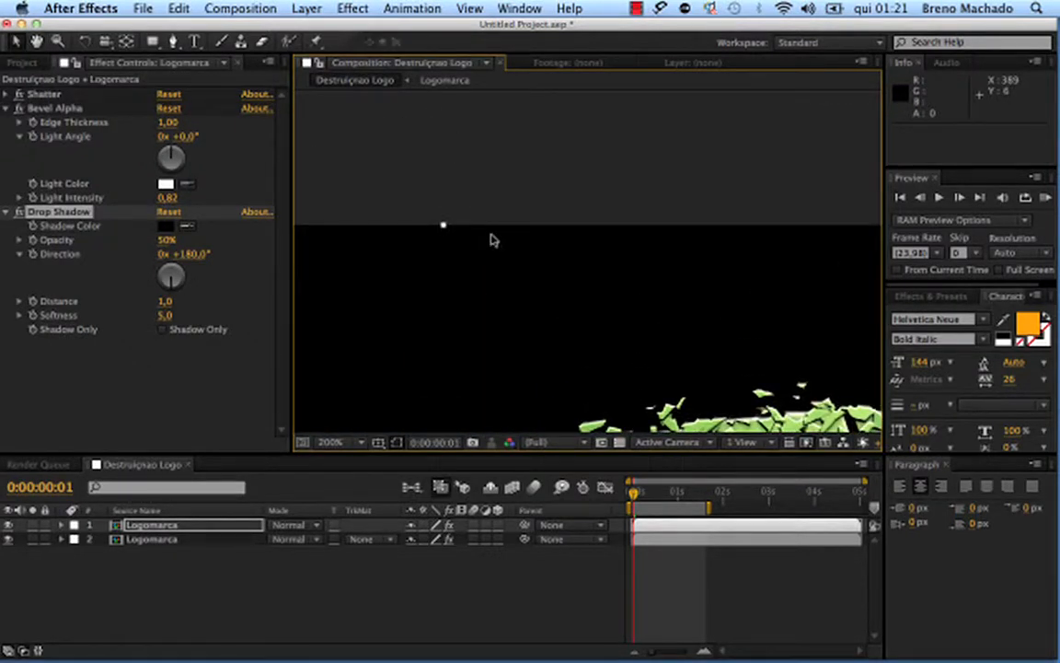
- Examine the drop shadow across the intact letters and the shattered pieces of the logo
scroll(491, 239, down, 1)
key(space)
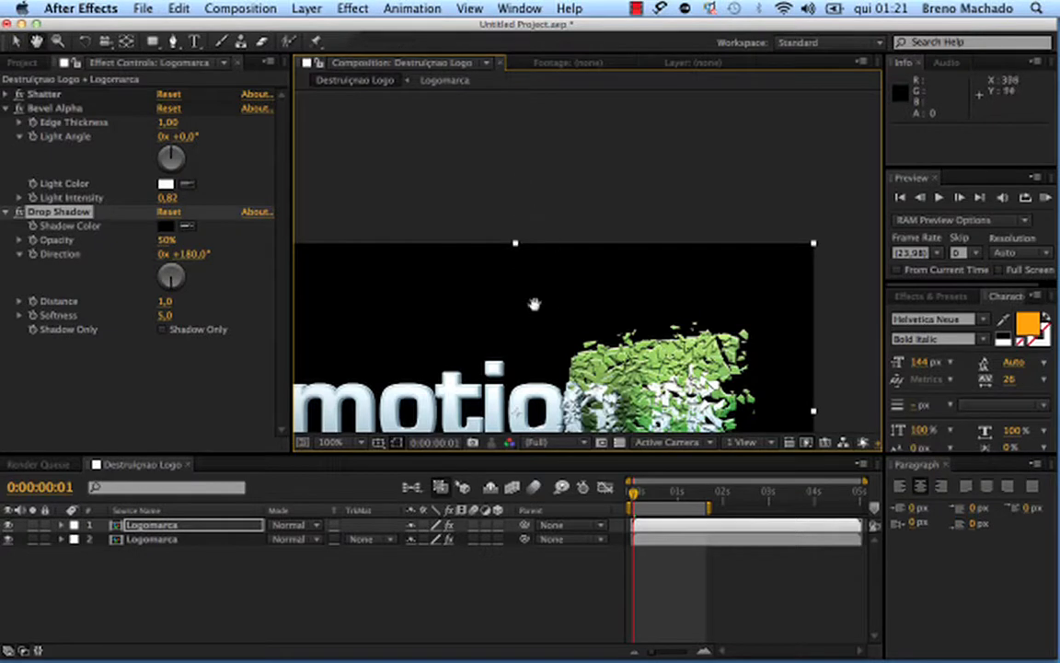
drag(534, 303, 491, 242)
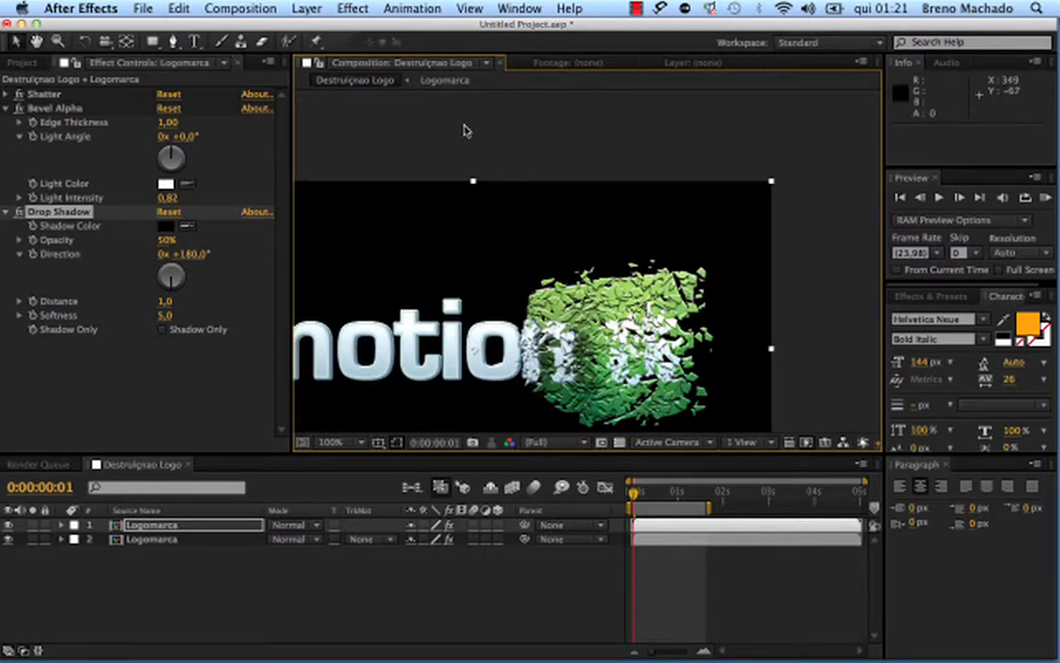
drag(369, 355, 479, 352)
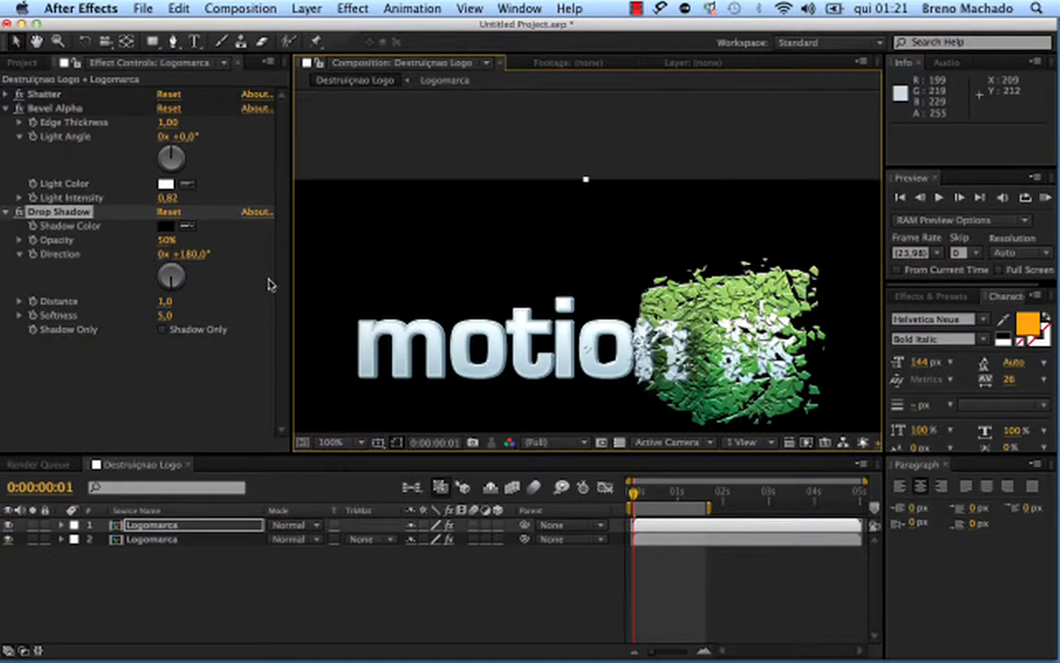
click(42, 94)
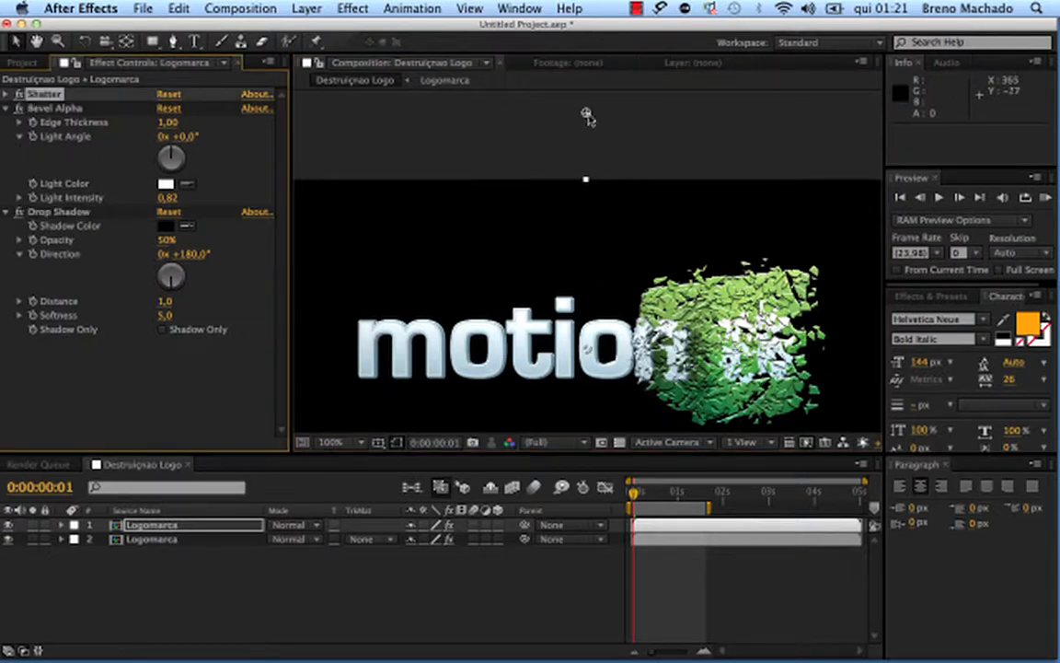
drag(597, 318, 499, 359)
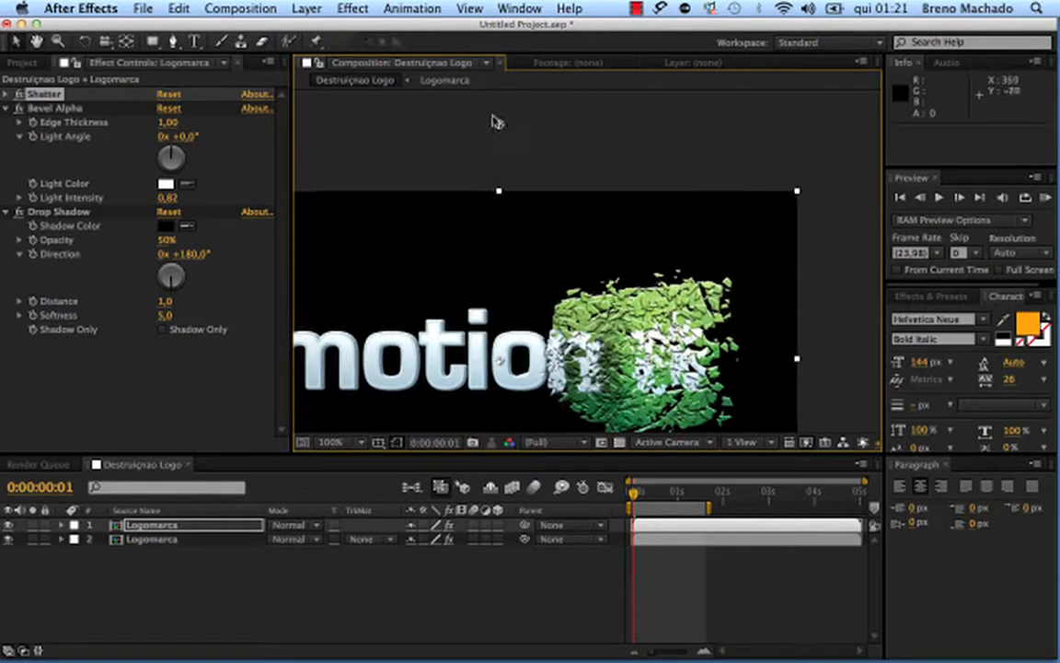
drag(516, 301, 471, 274)
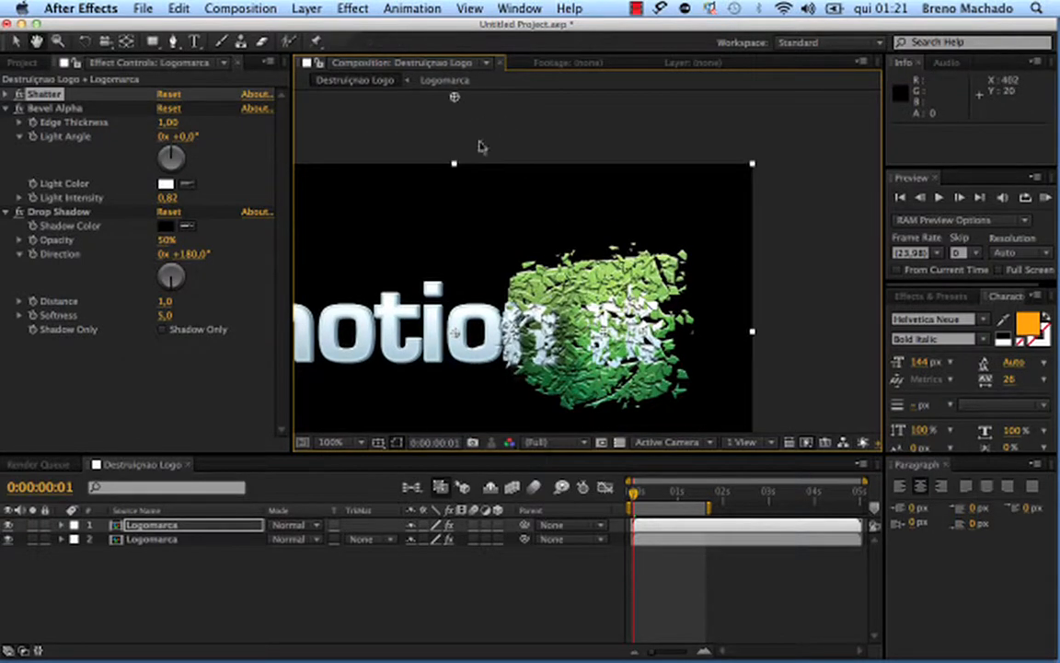
drag(451, 112, 463, 129)
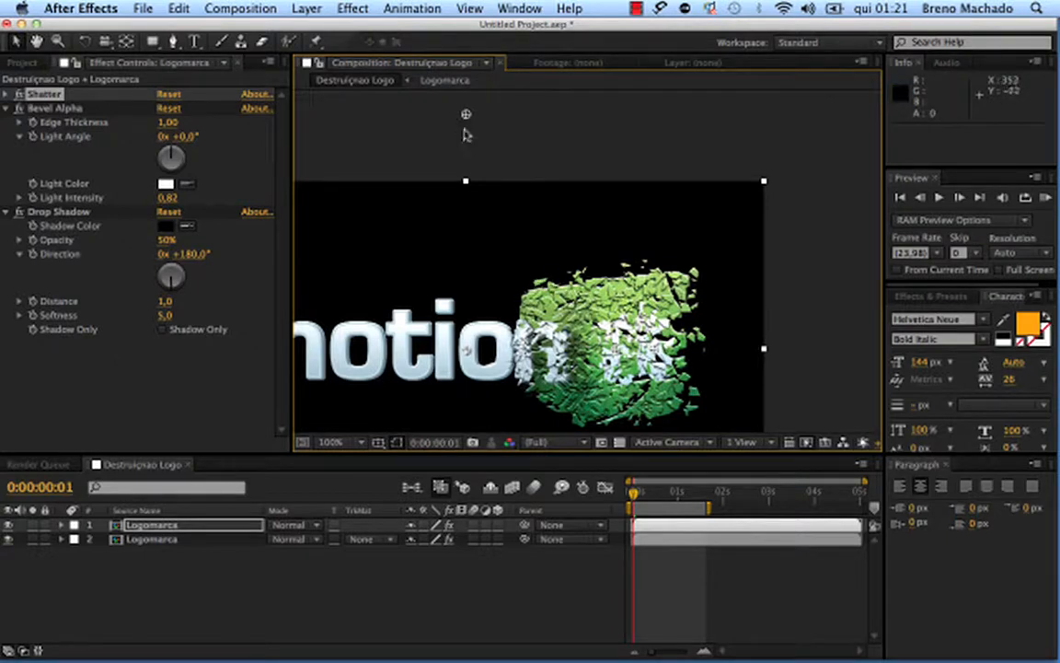
drag(469, 117, 444, 65)
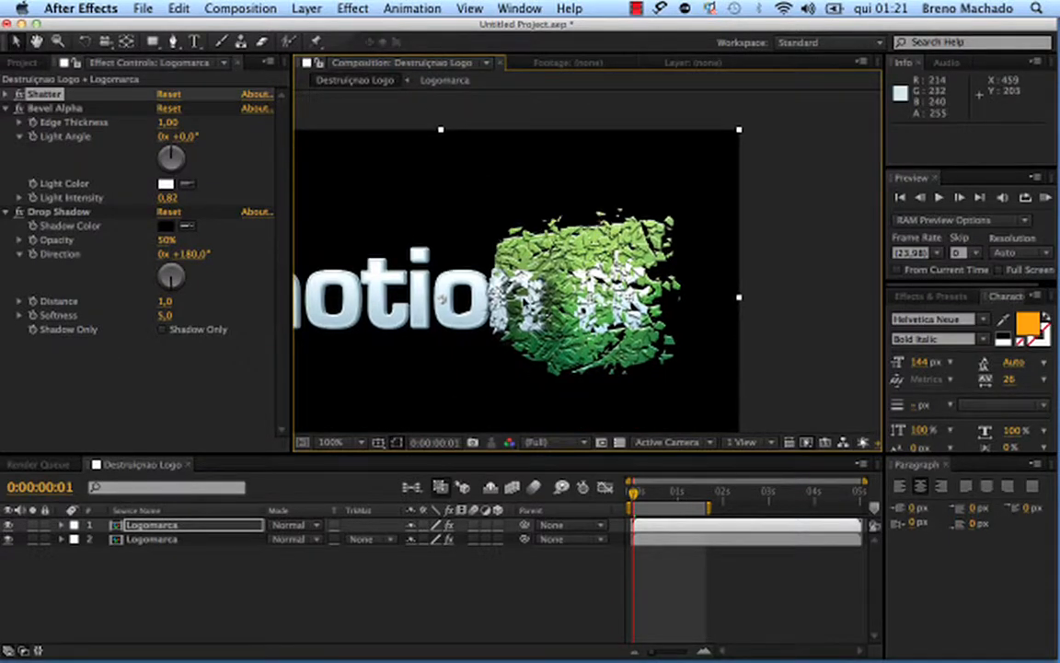
- Set the Drop Shadow's Distance to 2,0 and Softness to 4,0
key(period)
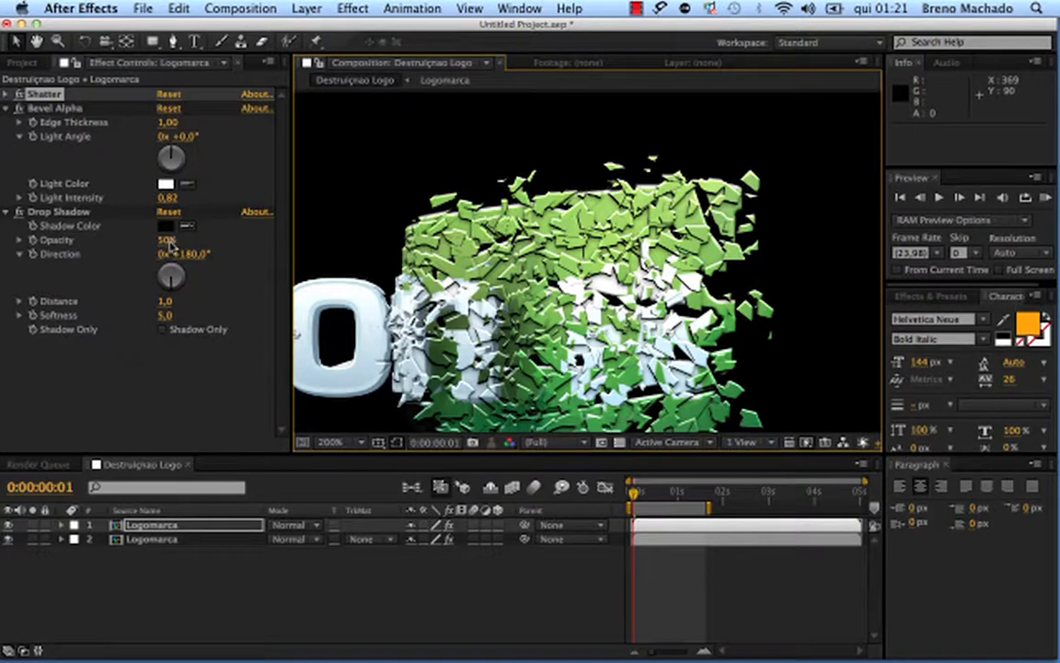
click(166, 301)
text(2)
key(Return)
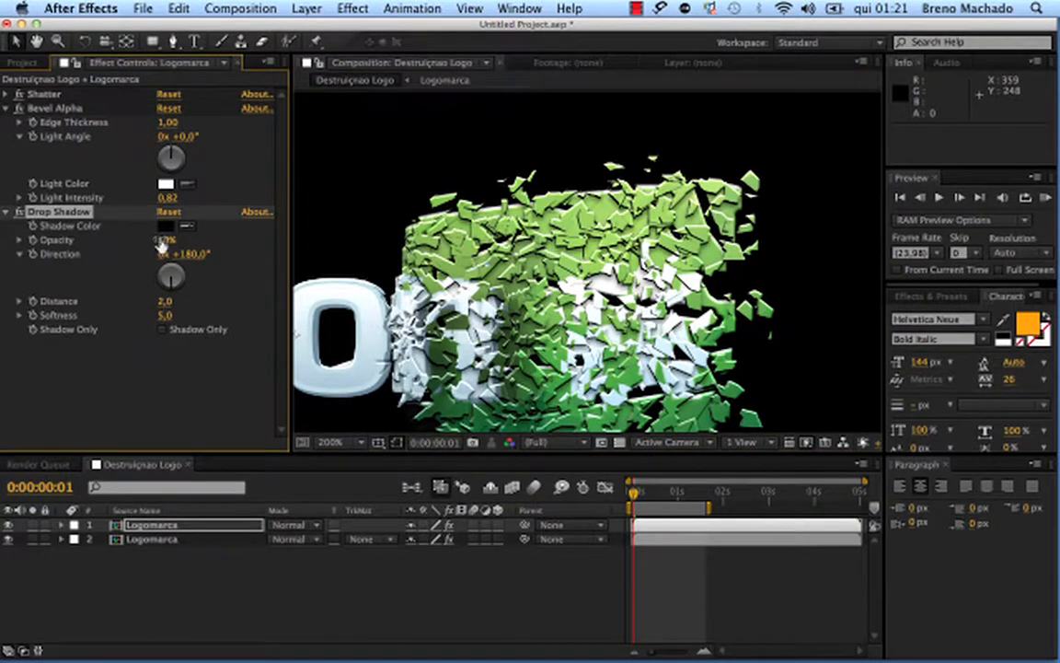
click(171, 390)
key(comma)
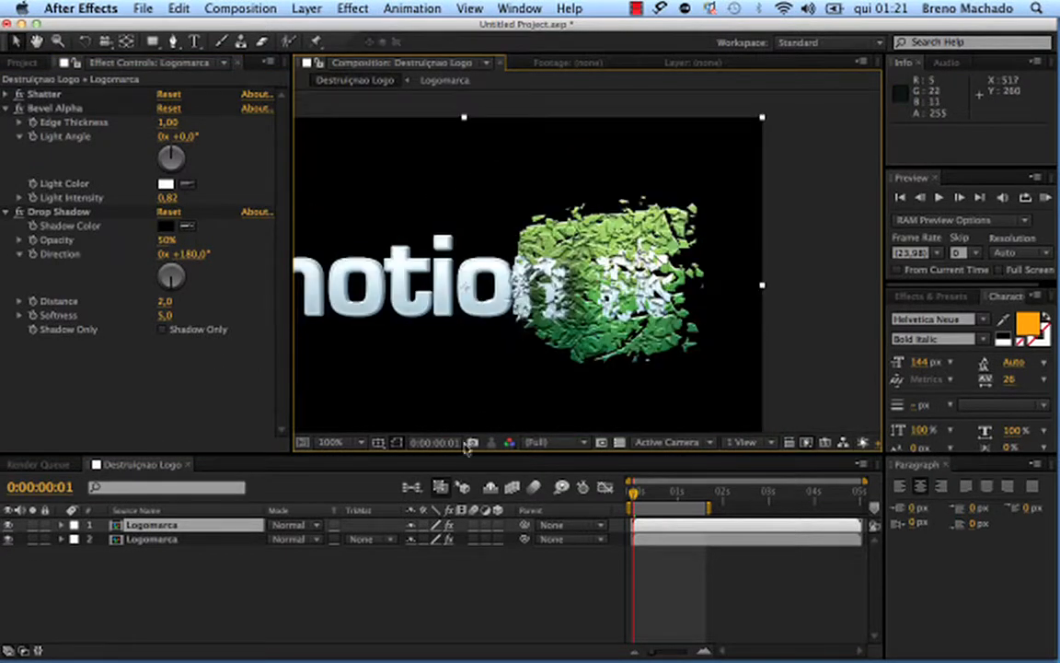
click(163, 318)
text(4)
key(Return)
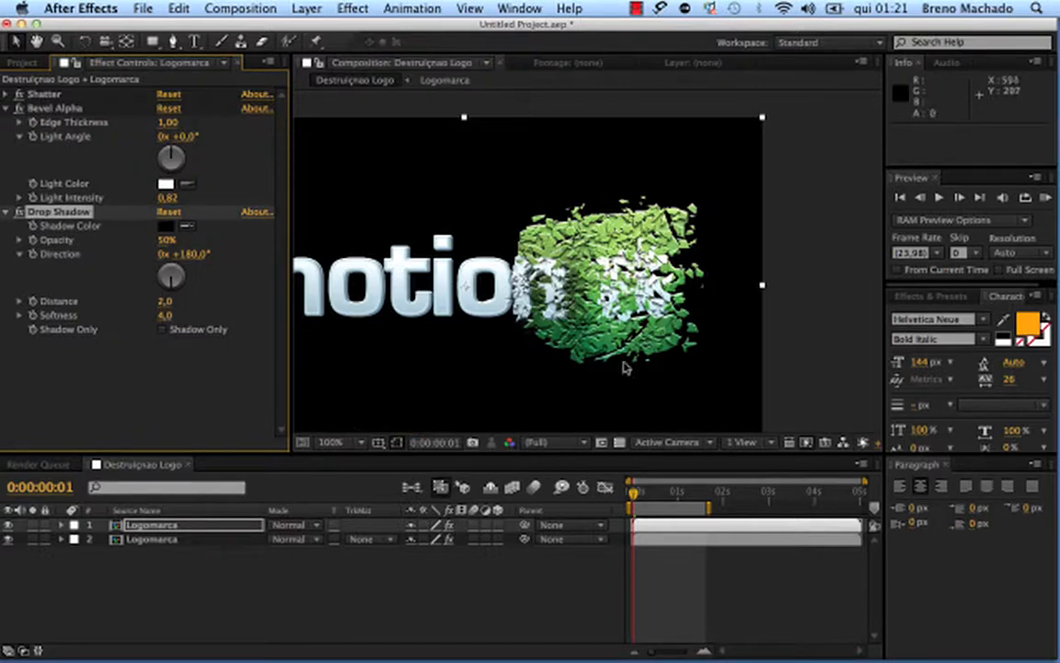
- Move the current time to 0:00:00:06 and inspect the shadowed fragments across the composition
drag(635, 495, 640, 494)
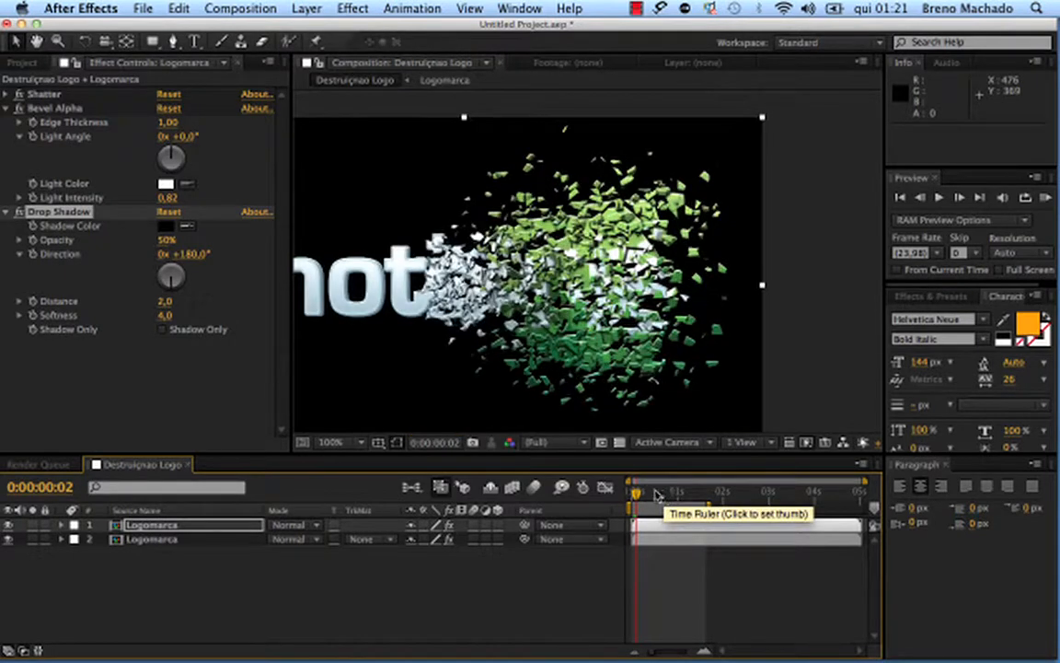
click(645, 495)
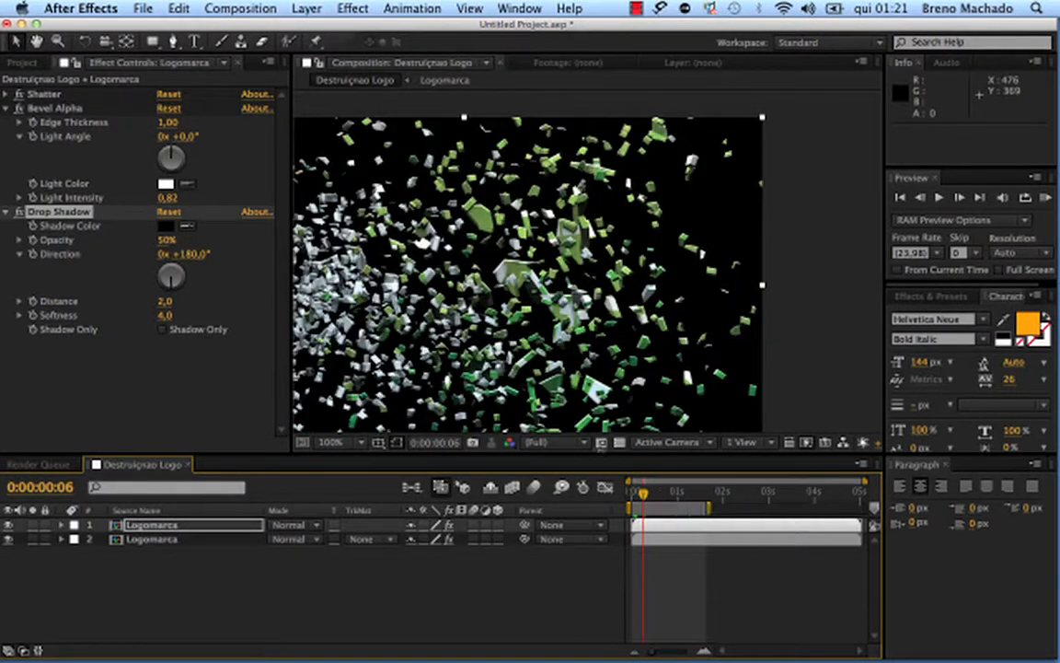
key(space)
drag(633, 300, 560, 246)
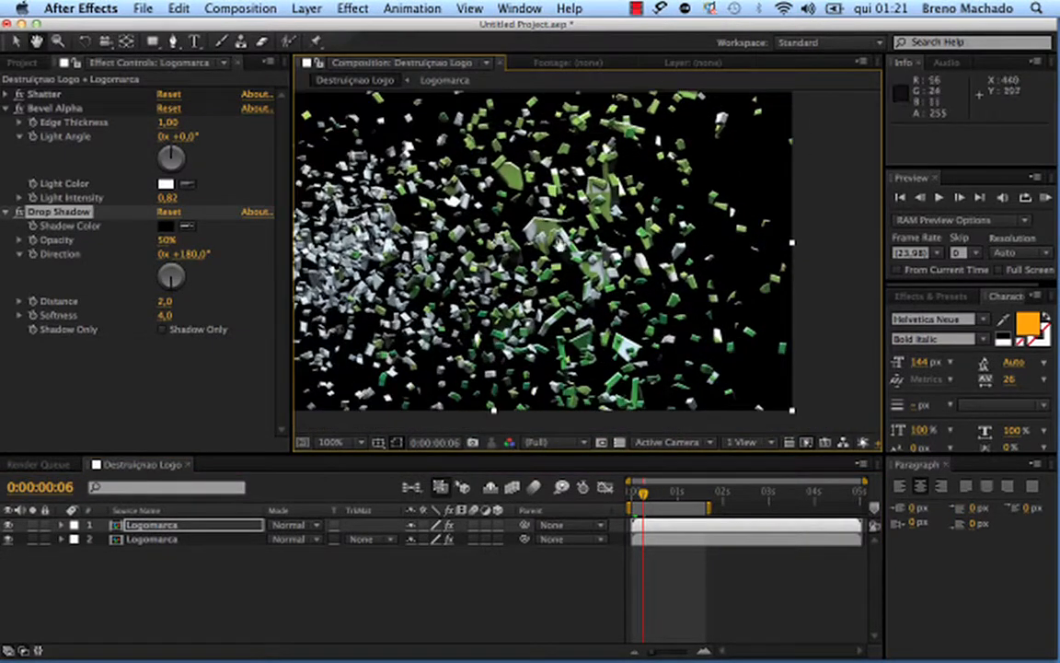
drag(462, 209, 563, 249)
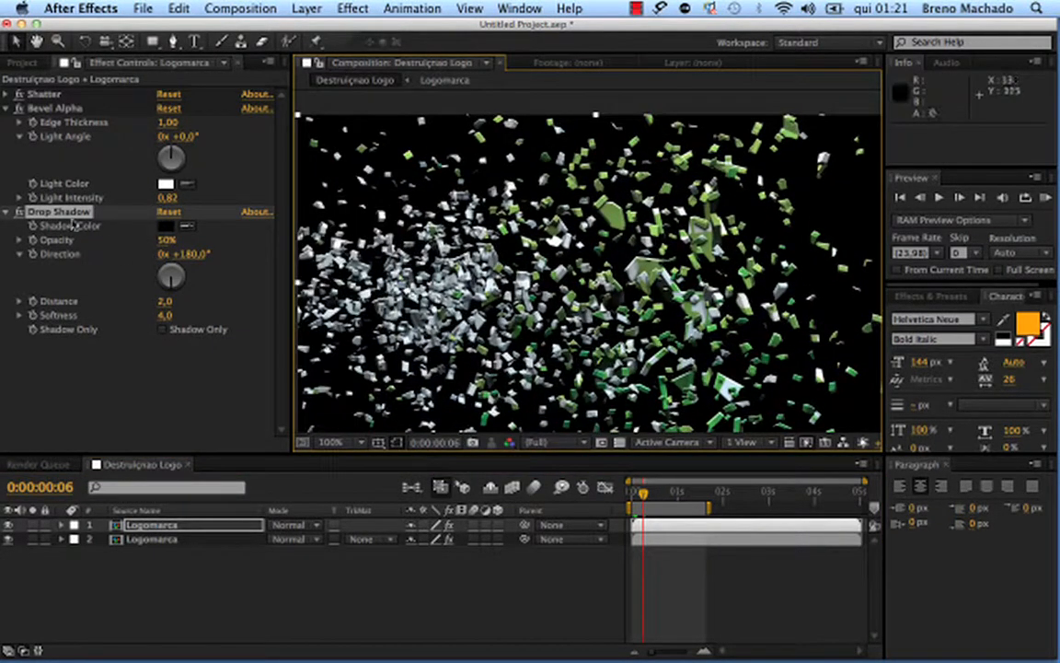
- Solo the upper Logomarca layer and rename it Shatter Fragmentos pequenos
click(171, 551)
click(179, 545)
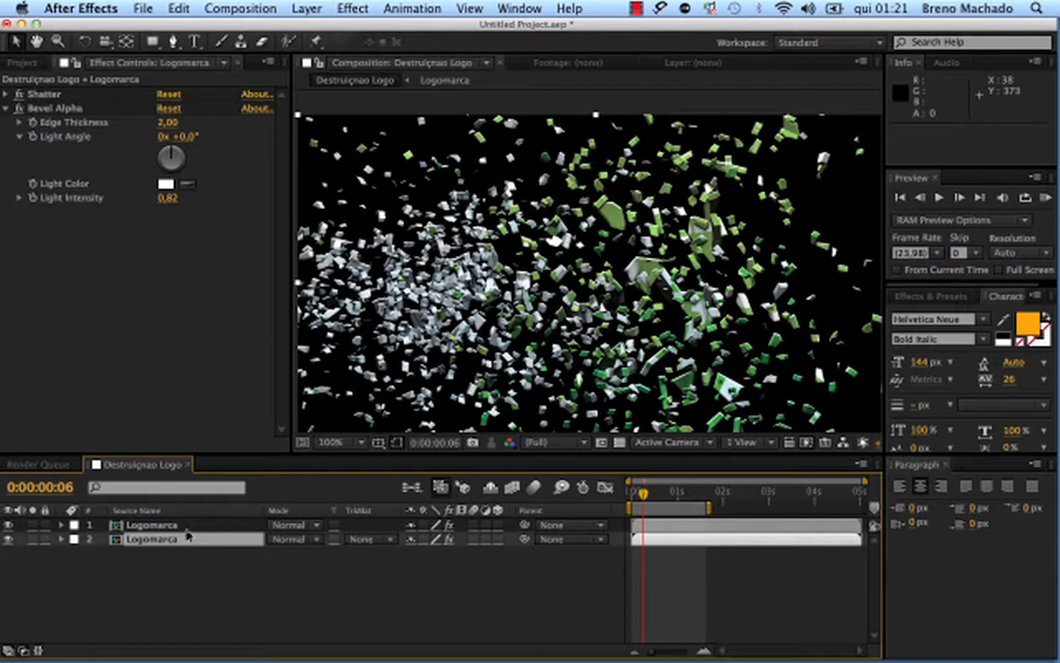
click(186, 532)
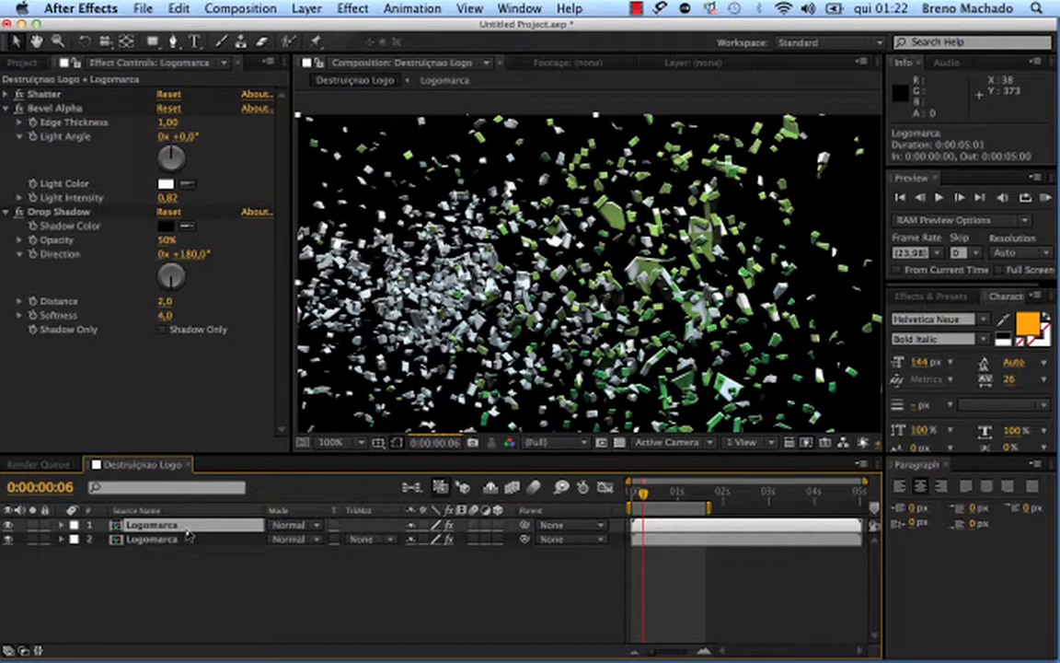
click(12, 523)
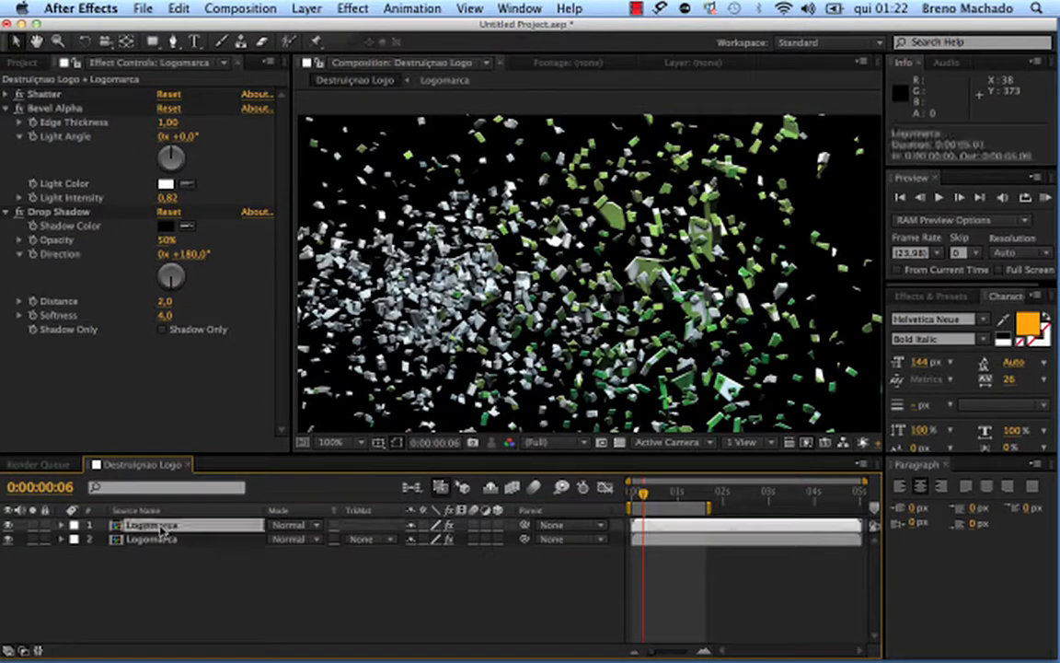
click(32, 525)
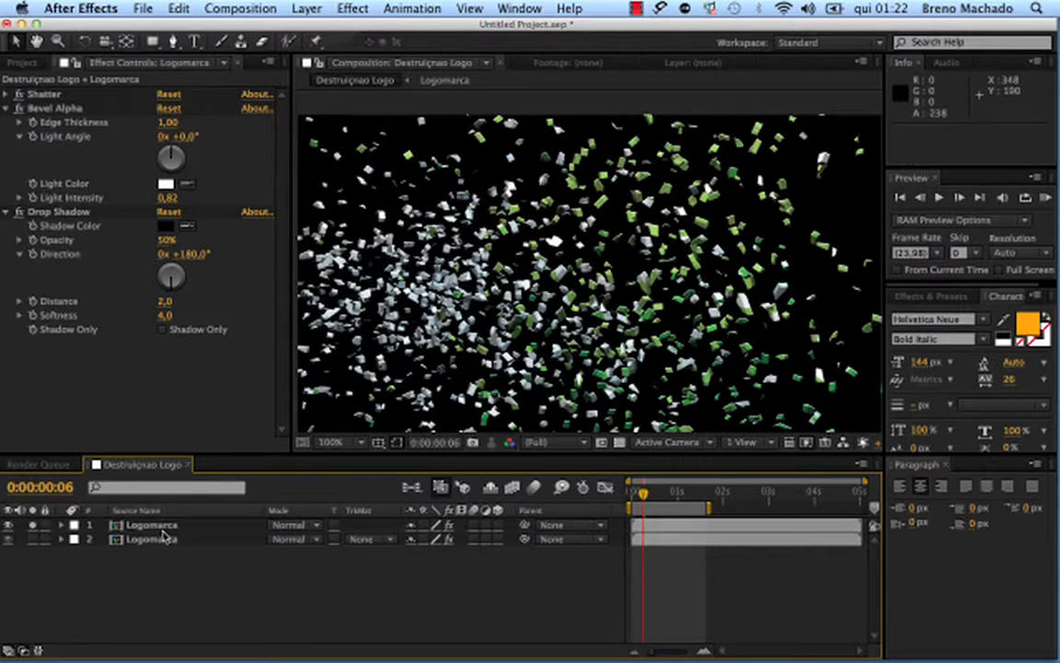
key(Return)
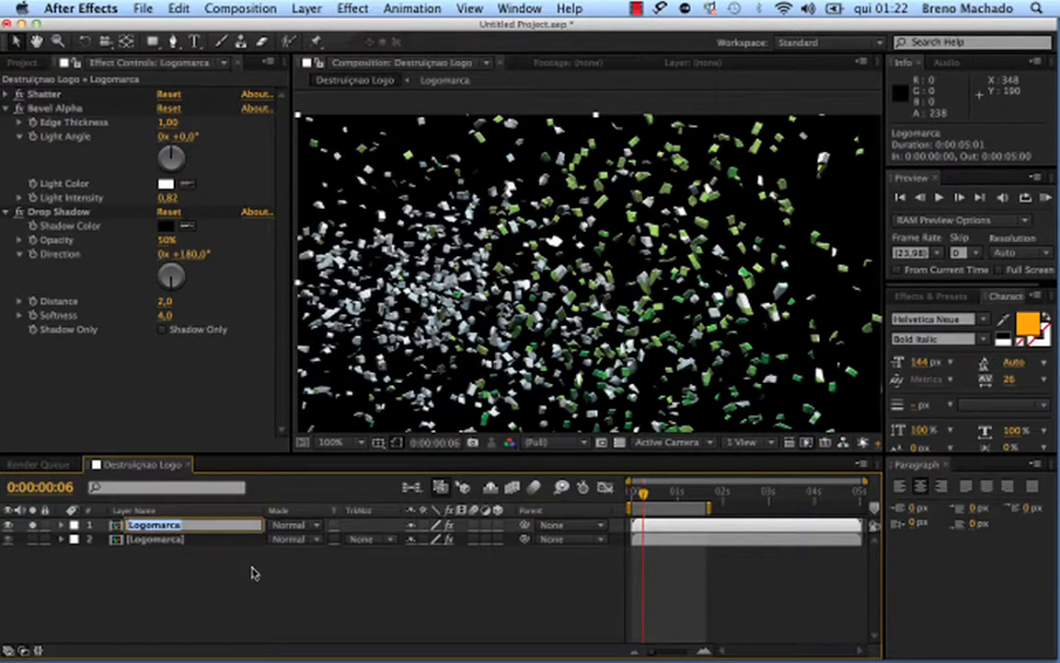
text(Ex)
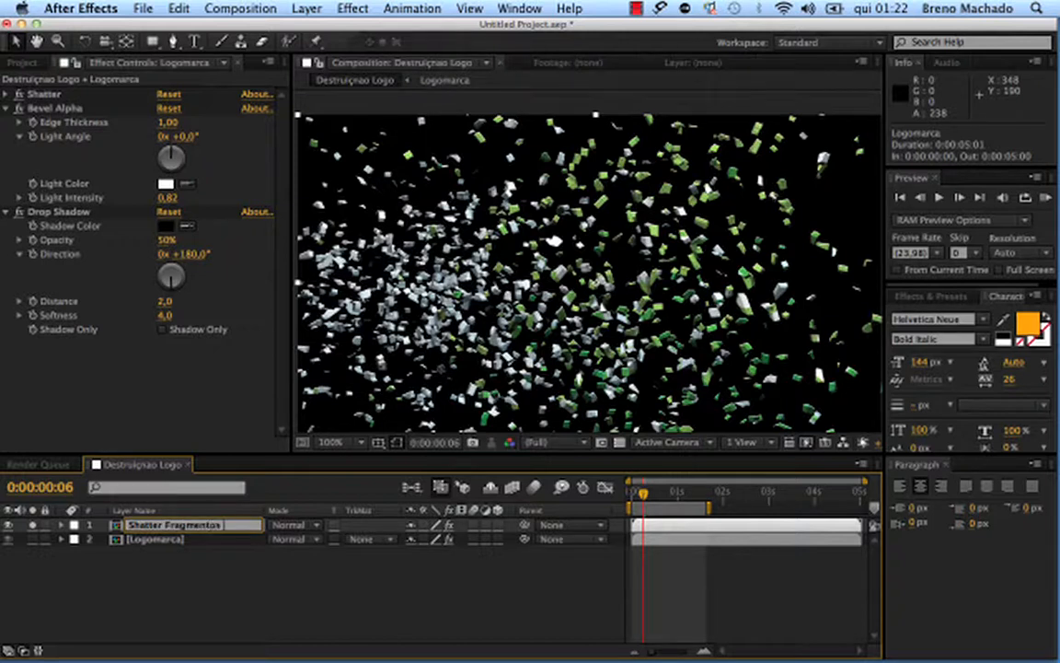
text(os)
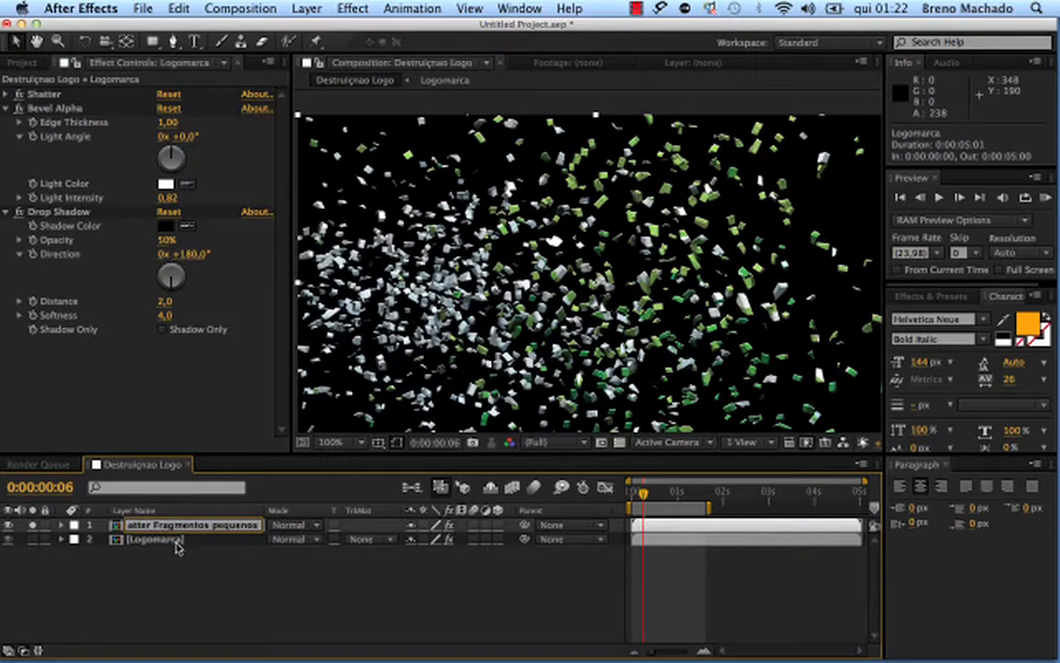
key(Return)
- Rename the remaining Logomarca layer as Shatter fragmentos médios and turn off the solo on the small-fragments layer
click(177, 544)
key(Return)
text(Shatter fragmentos médios)
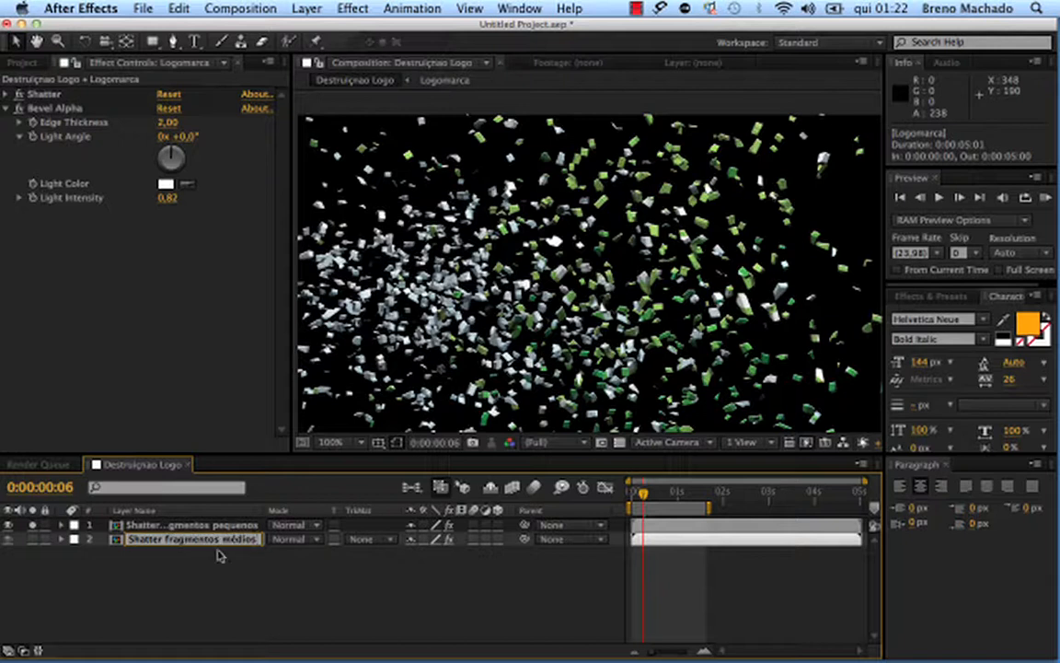
key(Return)
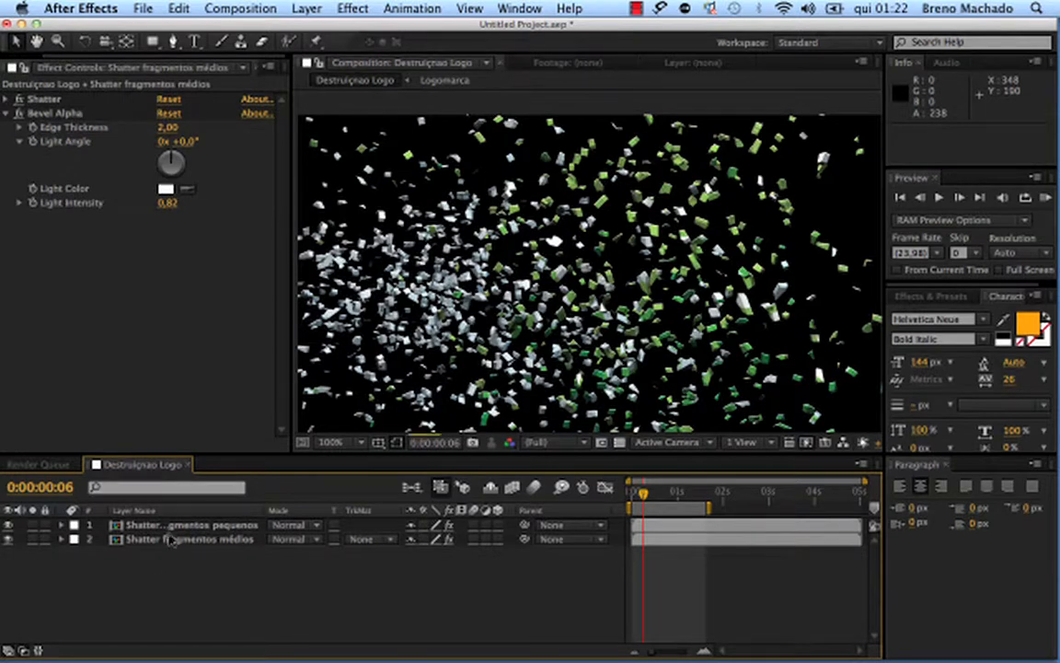
- Duplicate the Shatter fragmentos médios layer, move the copy to the bottom of the stack and rename it Shatter fragmentos Grandes
click(193, 539)
key(super+d)
key(super+bracketleft)
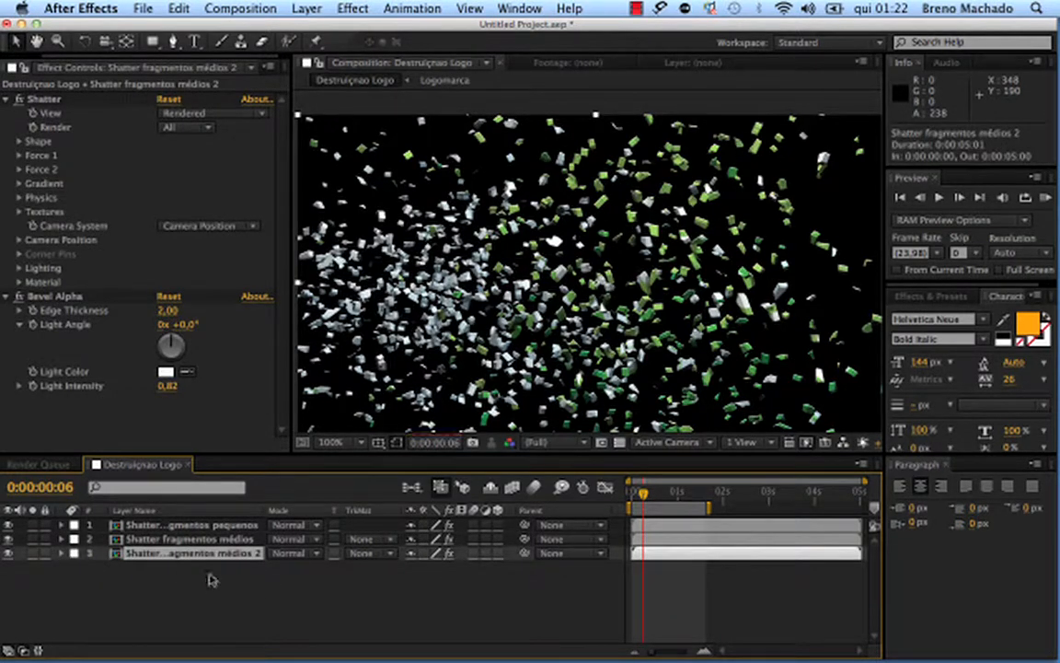
key(Return)
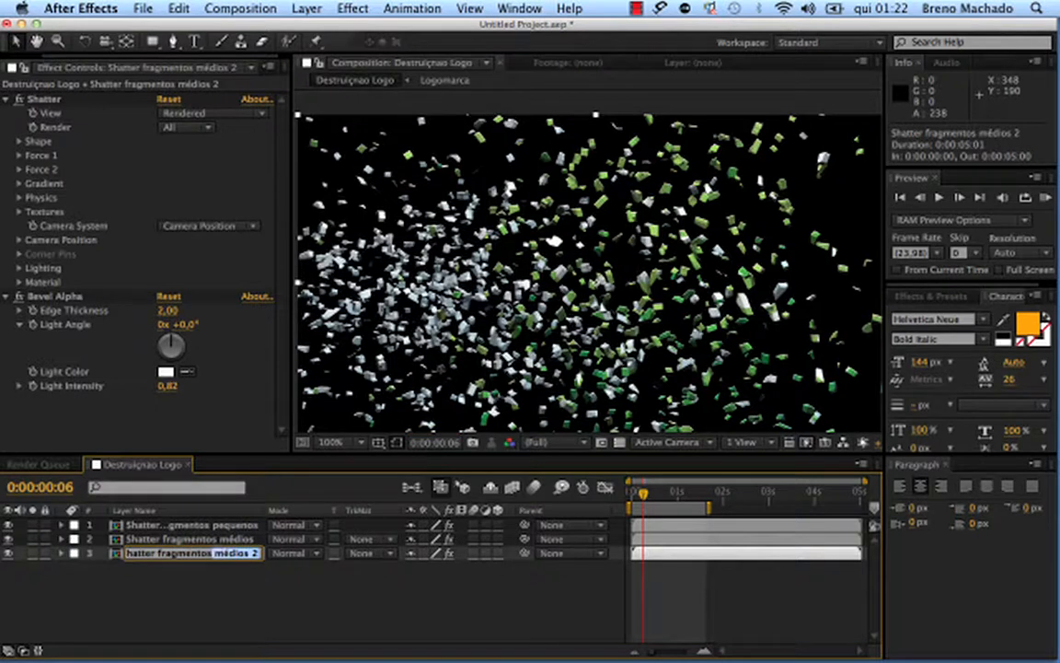
text(Gra)
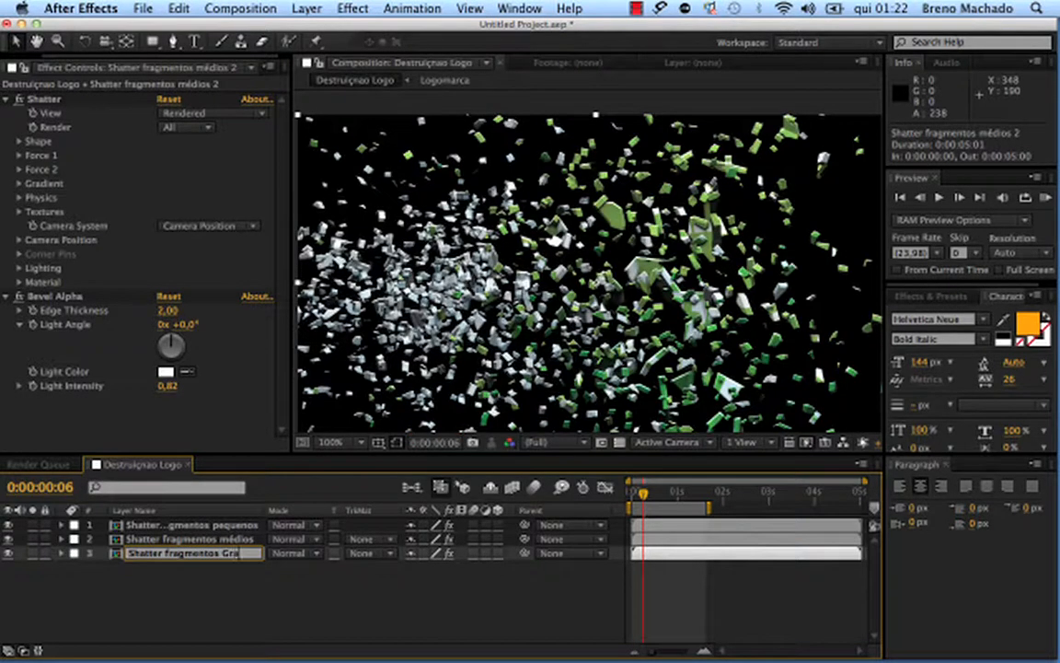
text(ndes)
key(Return)
- Hide the small and medium fragment layers and set the Shatter Repetitions of Shatter fragmentos Grandes to 10
drag(8, 525, 8, 539)
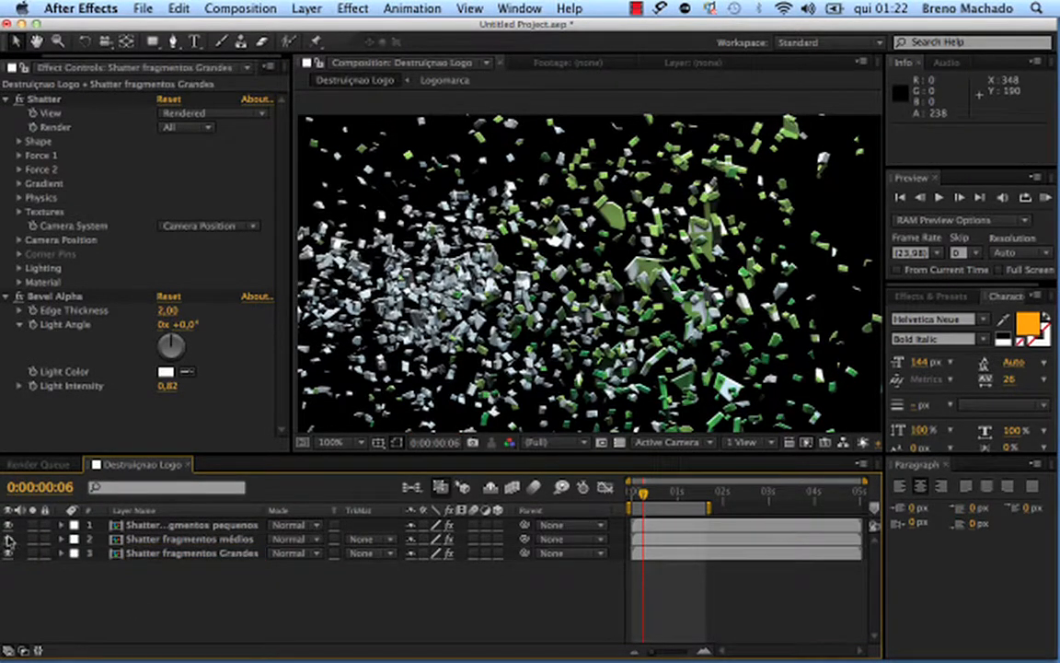
click(189, 554)
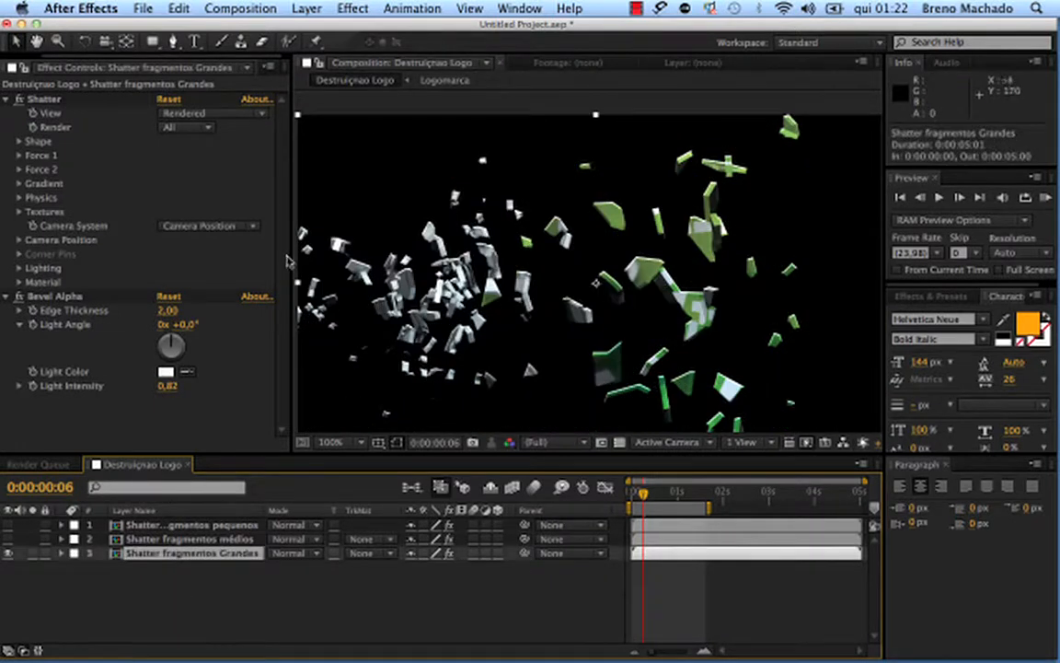
click(19, 143)
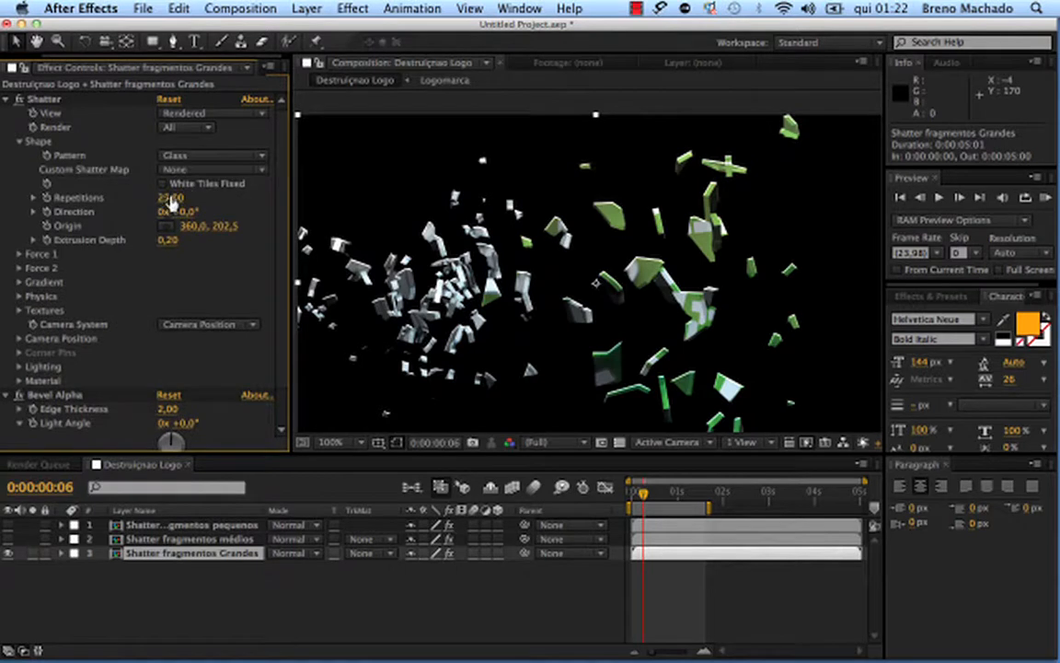
click(169, 197)
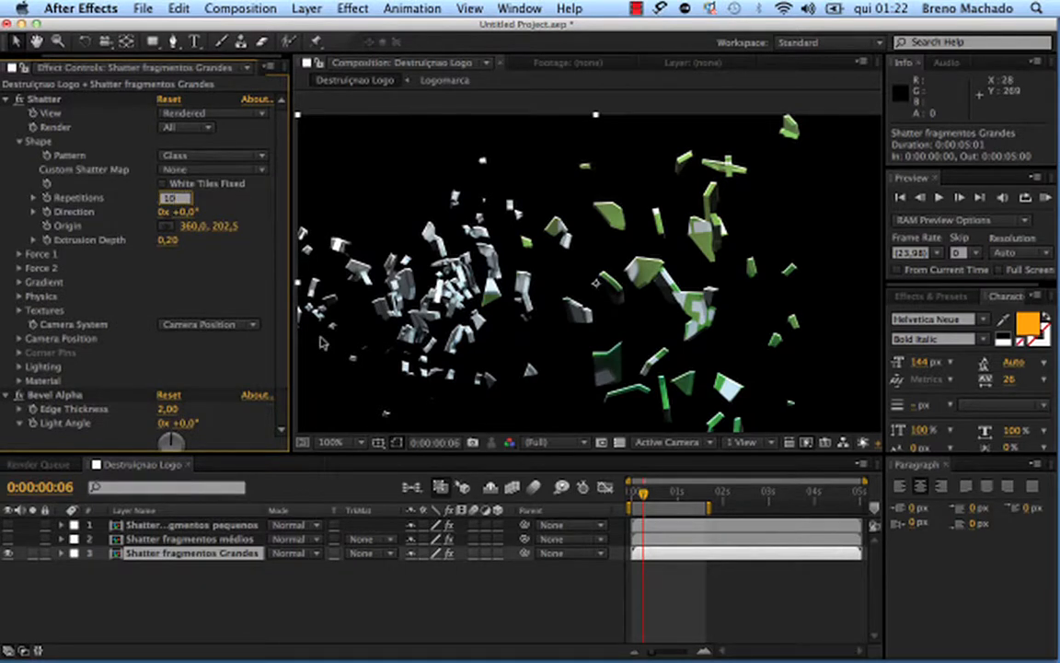
text(10)
key(Return)
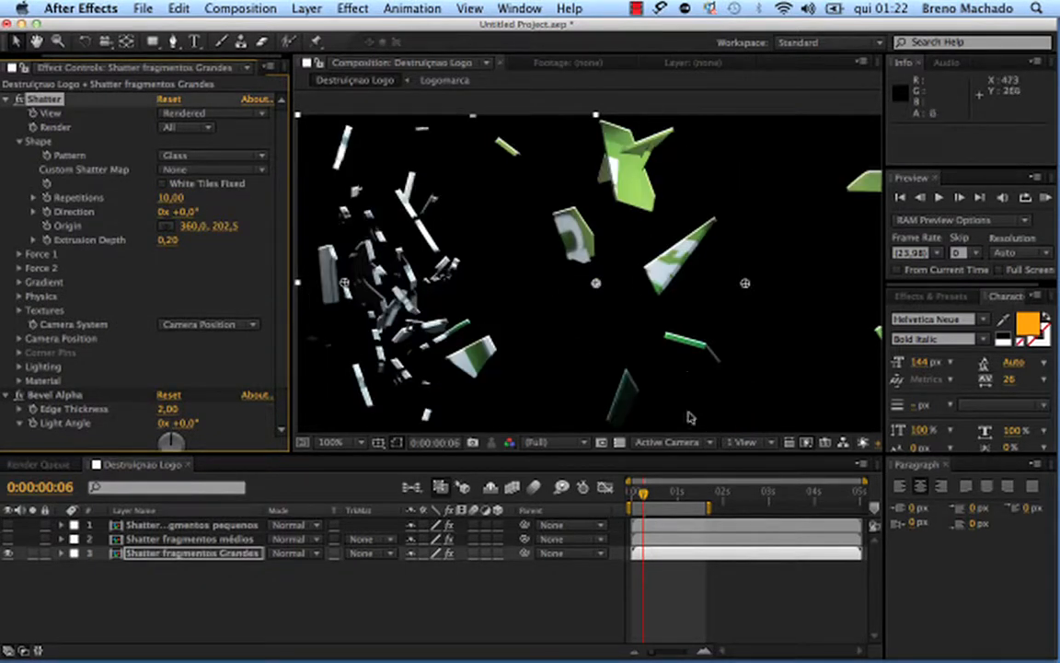
- At 0:00:00:05, set the large-fragment Shatter's physics to Mass Variance 42% and Randomness 0,23
mouse_move(642, 497)
mouse_down()
mouse_move(632, 494)
mouse_move(669, 495)
mouse_move(634, 496)
mouse_move(636, 505)
mouse_up()
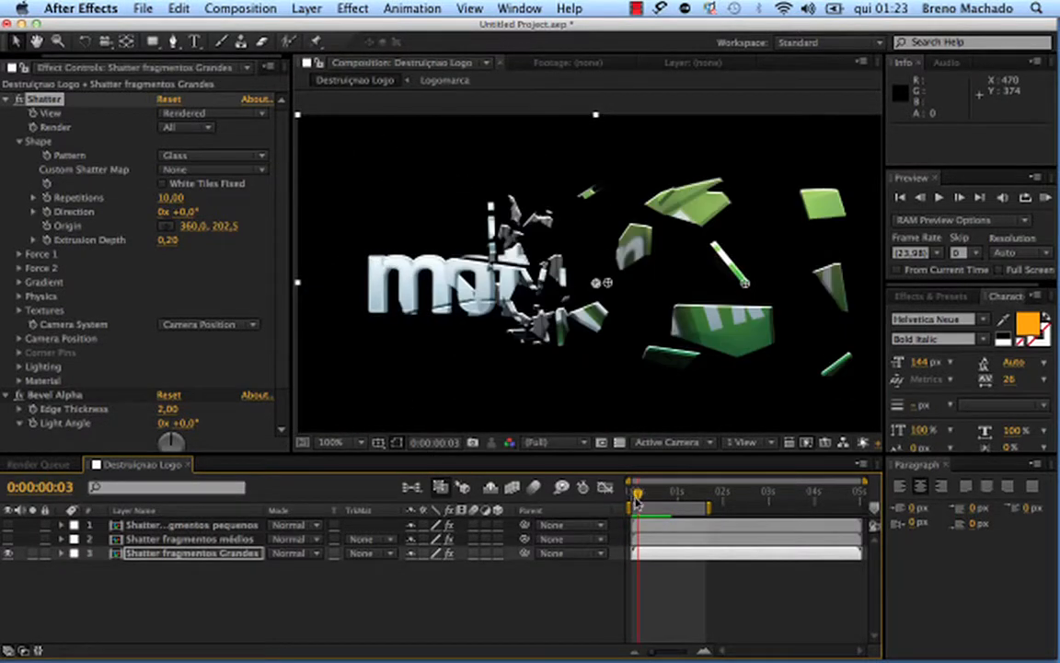
key(Page_Down)
key(Page_Down)
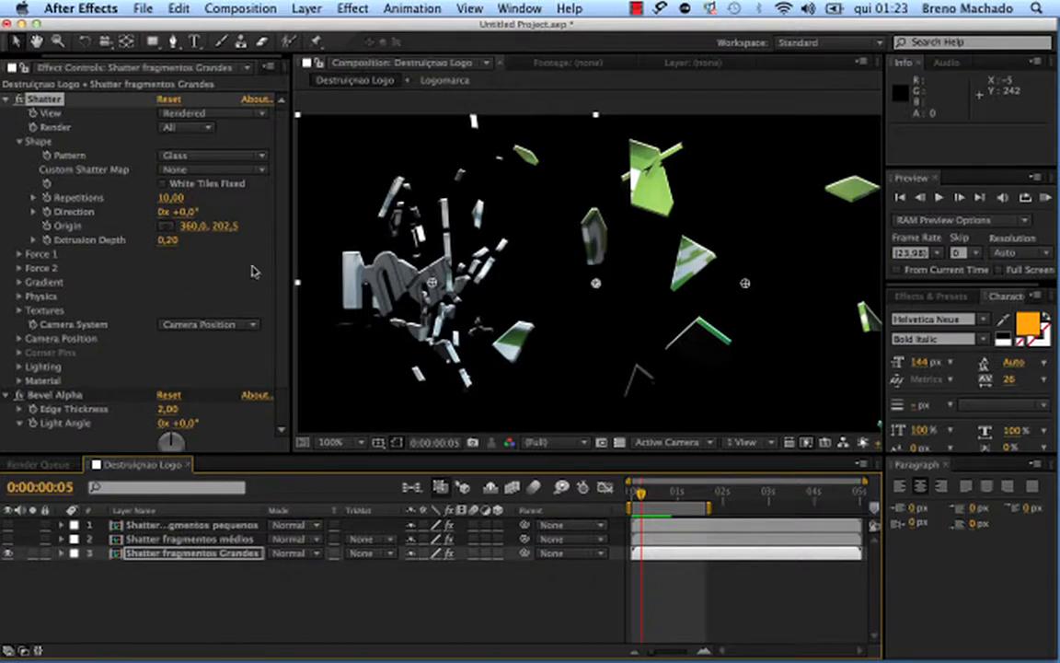
scroll(138, 276, down, 1)
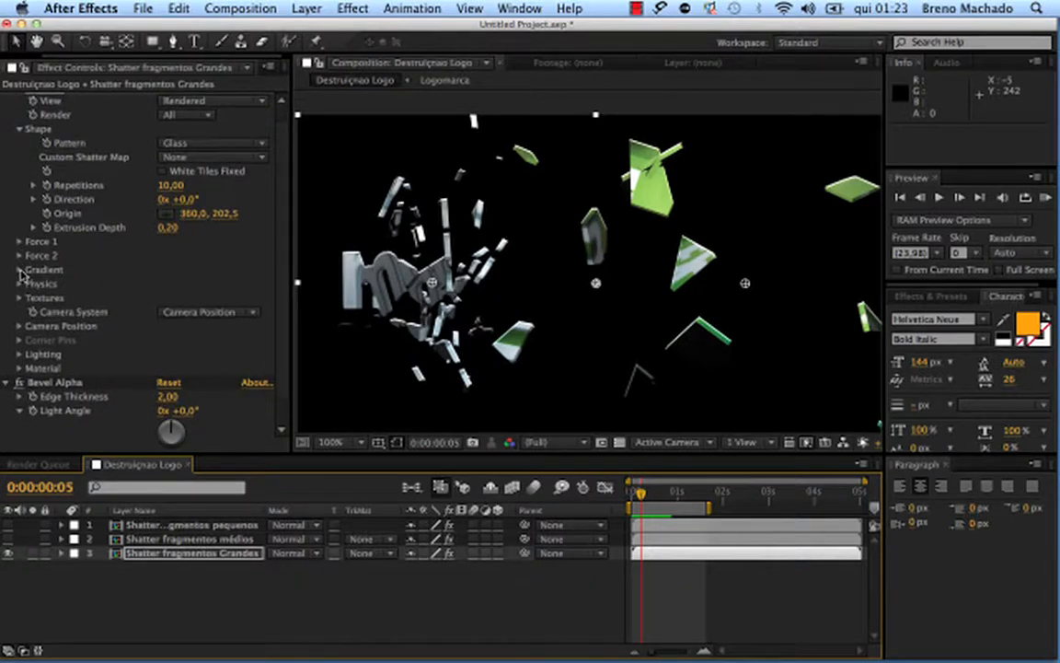
click(19, 285)
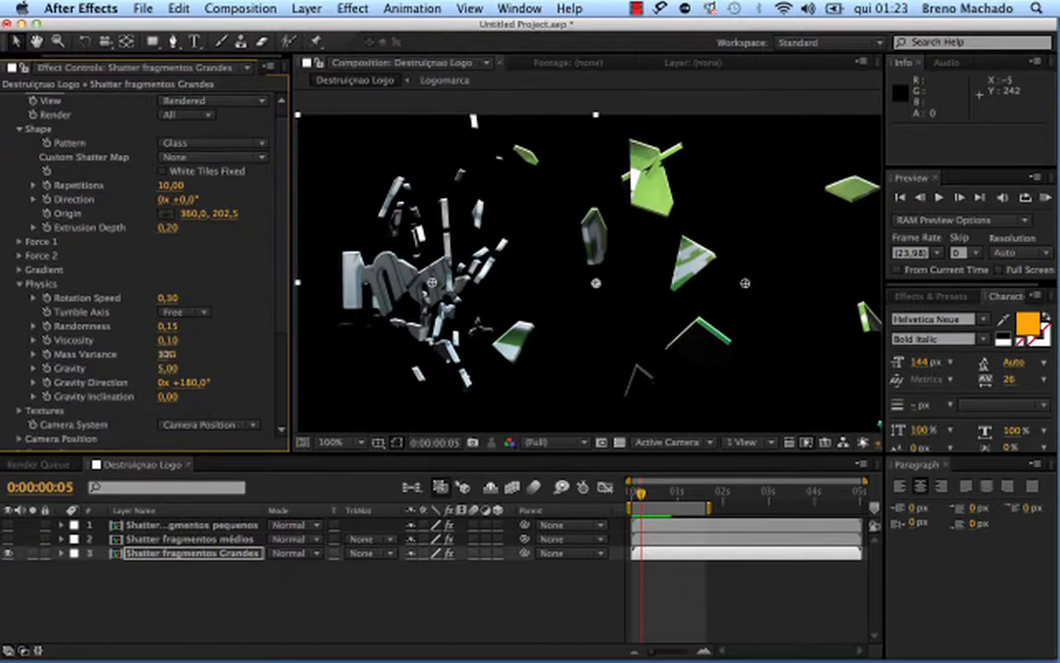
drag(167, 354, 180, 353)
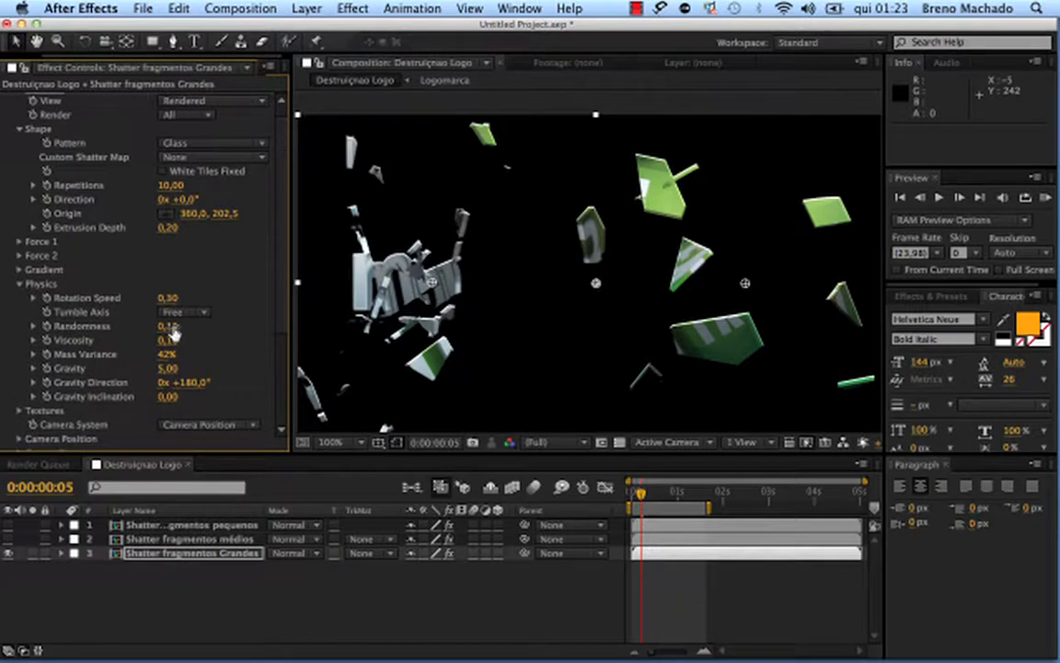
drag(167, 326, 206, 326)
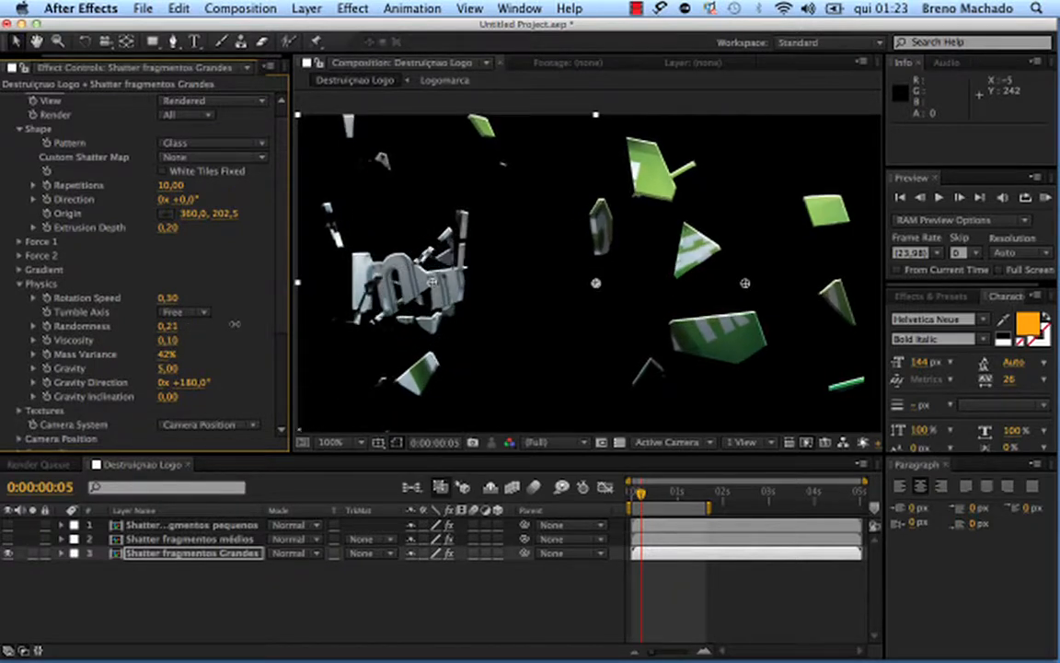
- Show the small and medium fragment layers again and move the current time to 0:00:00:02
drag(640, 494, 675, 496)
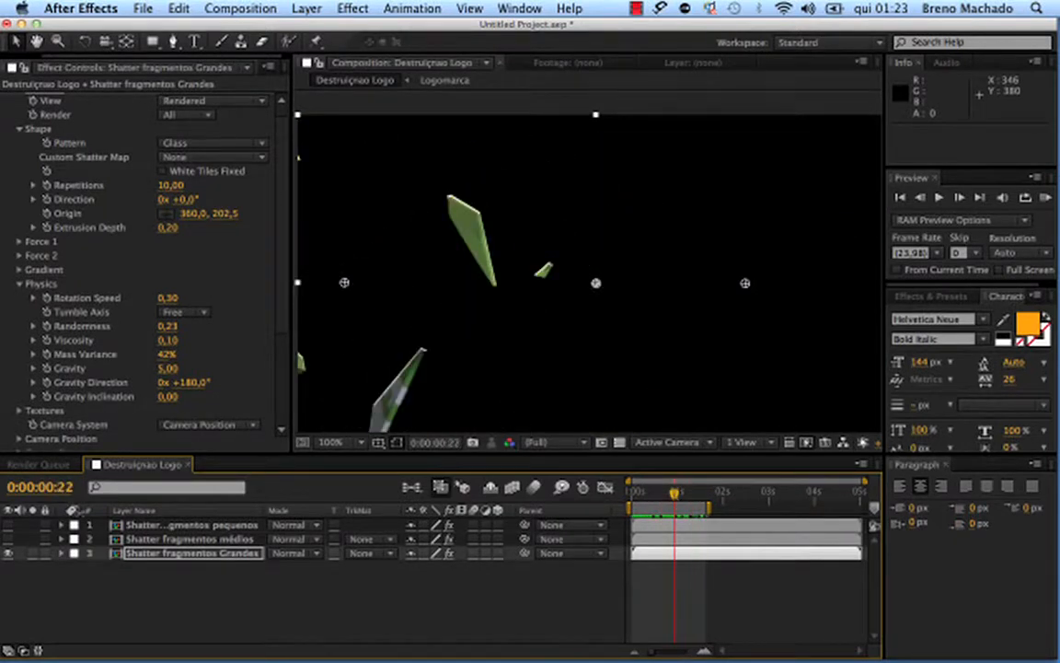
drag(11, 539, 9, 525)
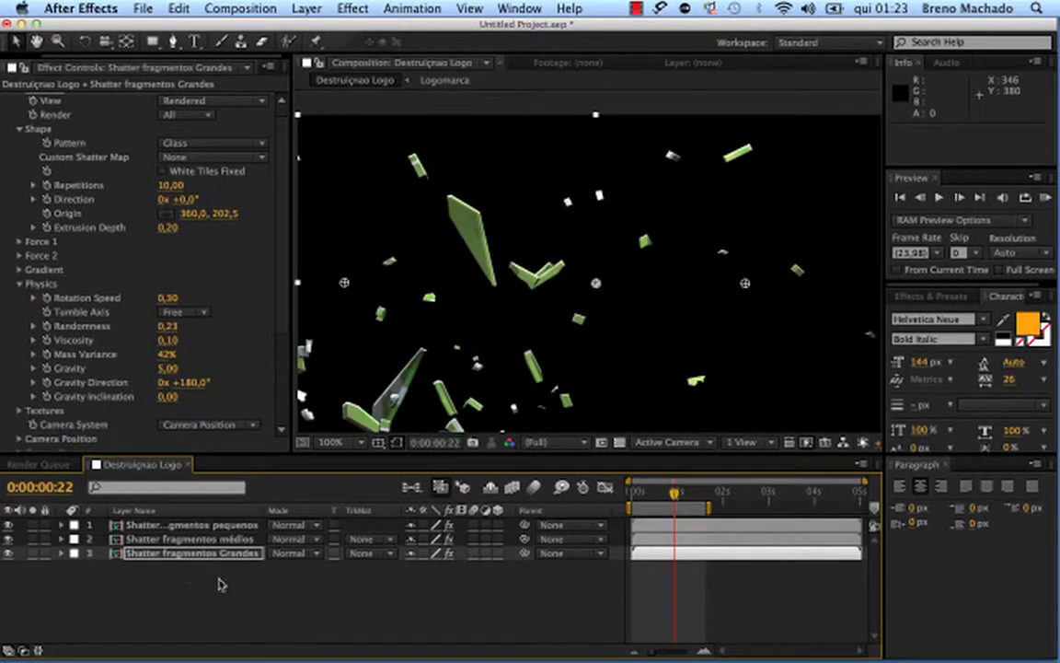
click(193, 538)
click(660, 496)
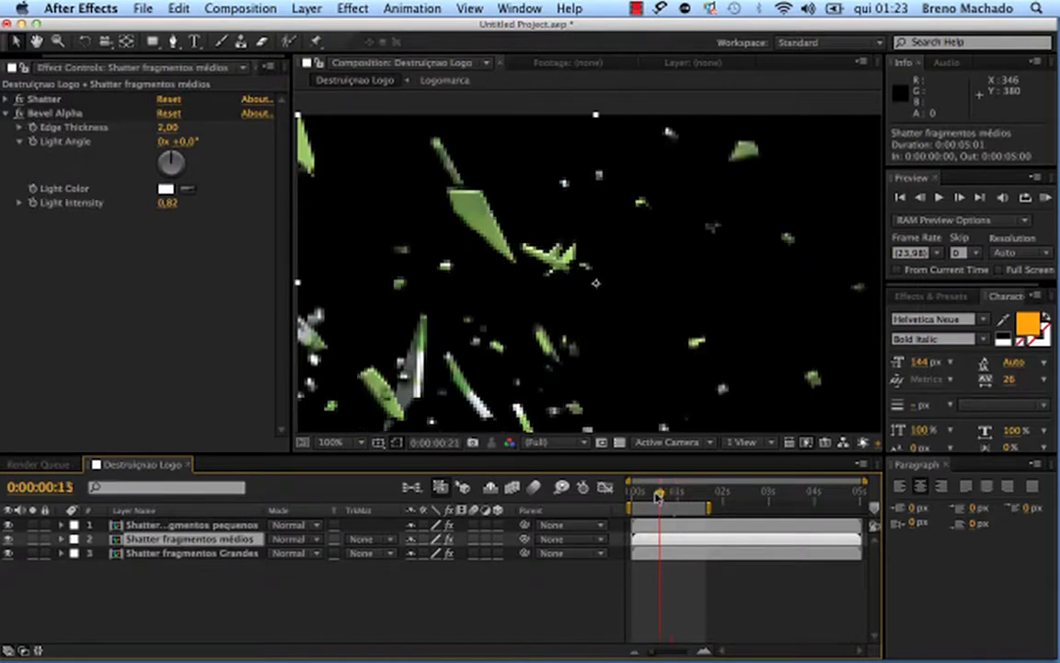
drag(658, 498, 636, 494)
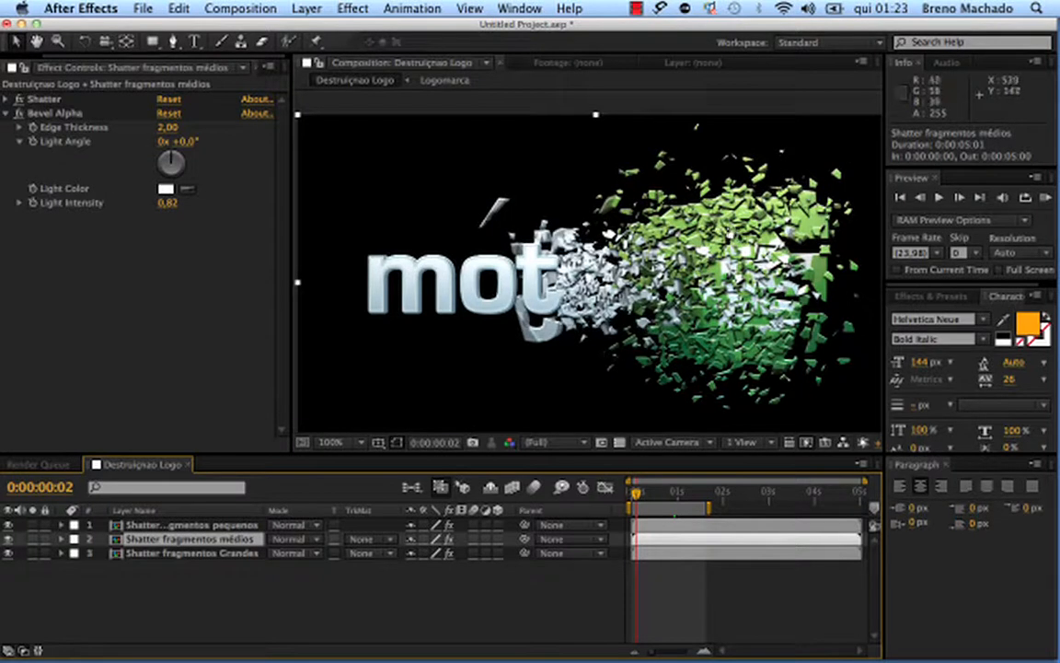
- Copy the Drop Shadow effect from the small-fragments layer onto the Shatter fragmentos médios layer
click(189, 525)
click(189, 539)
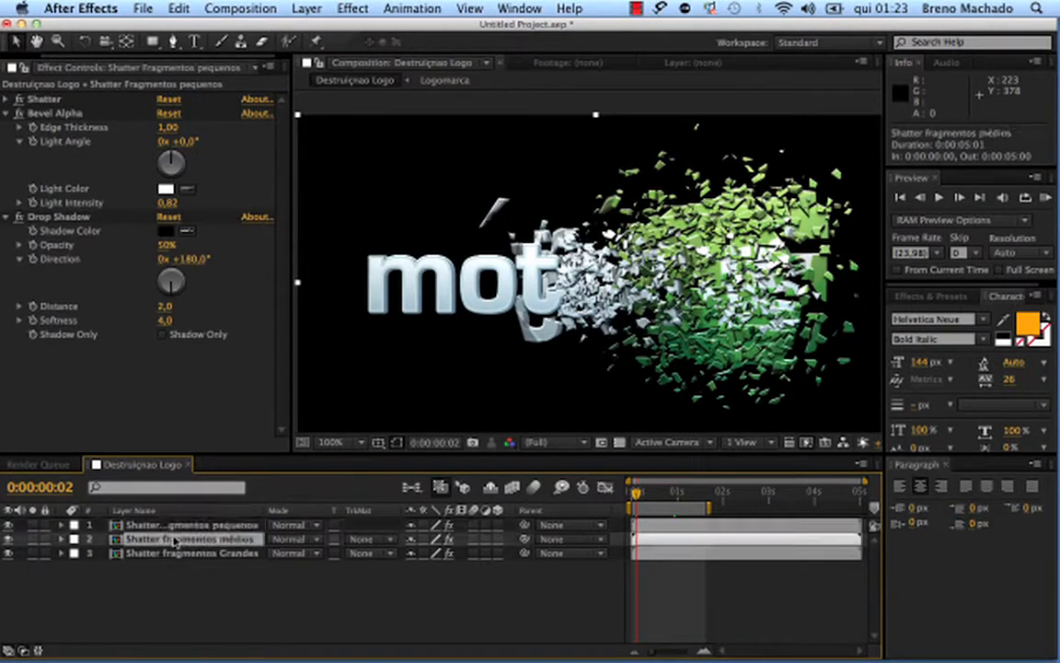
click(173, 525)
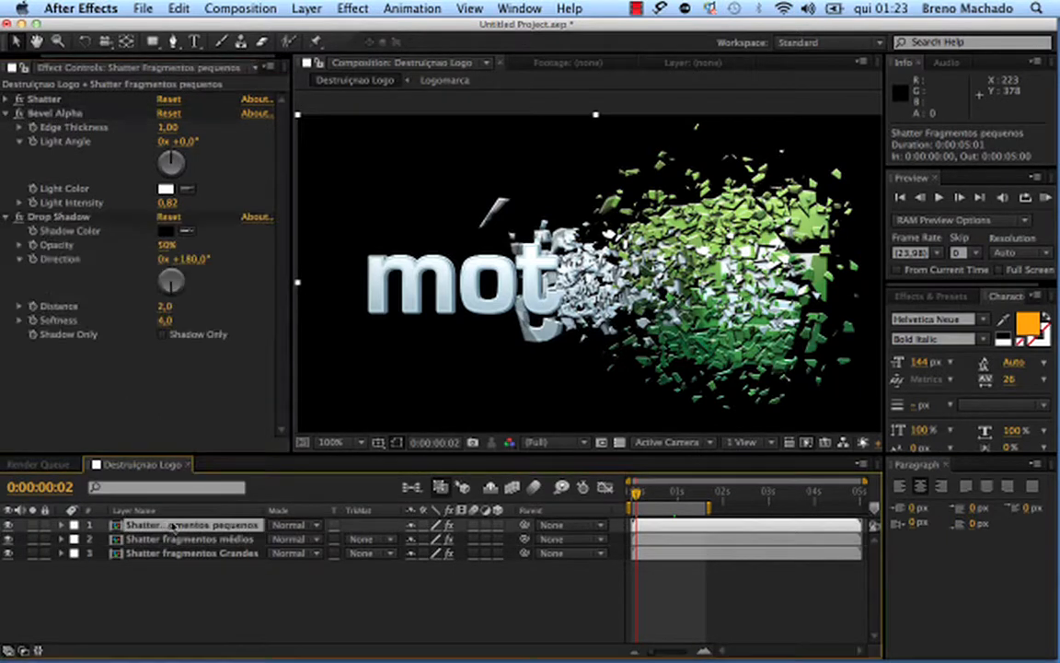
click(64, 217)
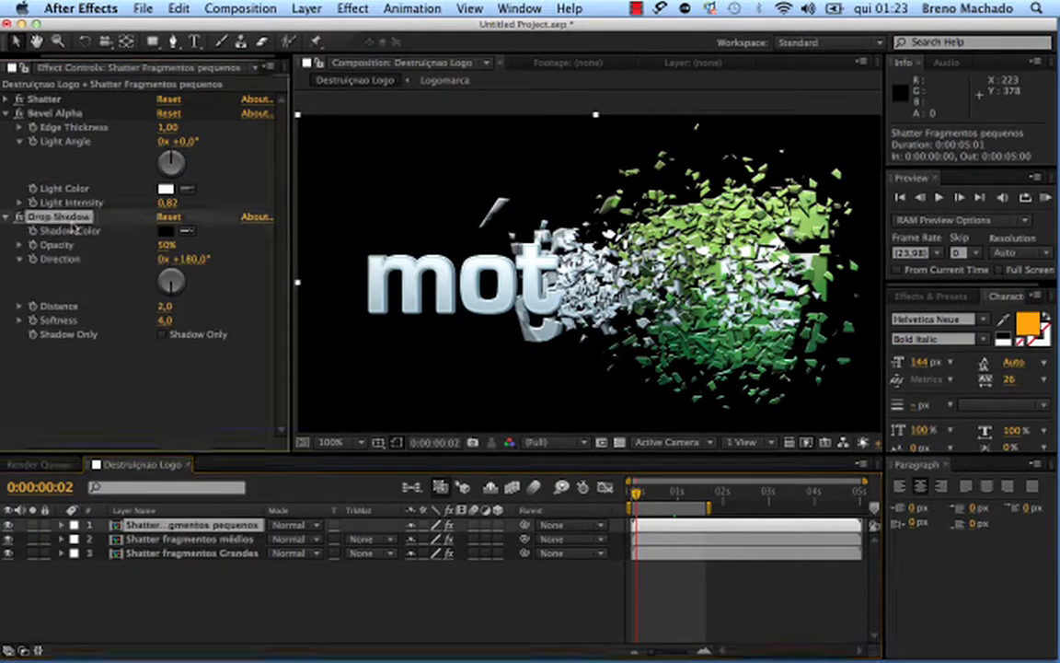
click(189, 552)
click(188, 538)
click(124, 280)
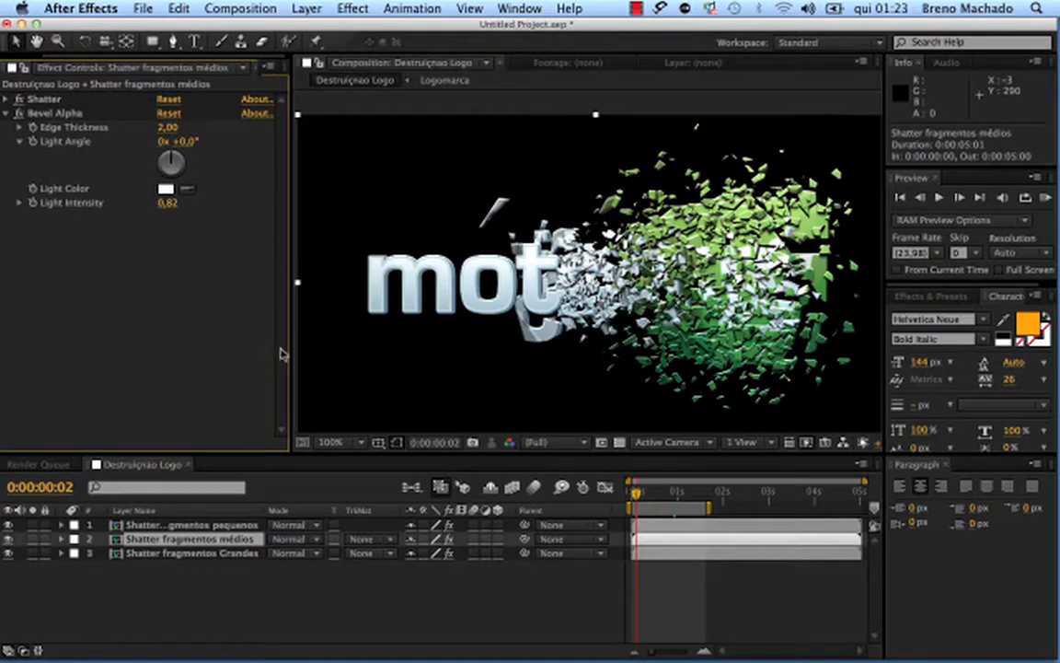
key(super+v)
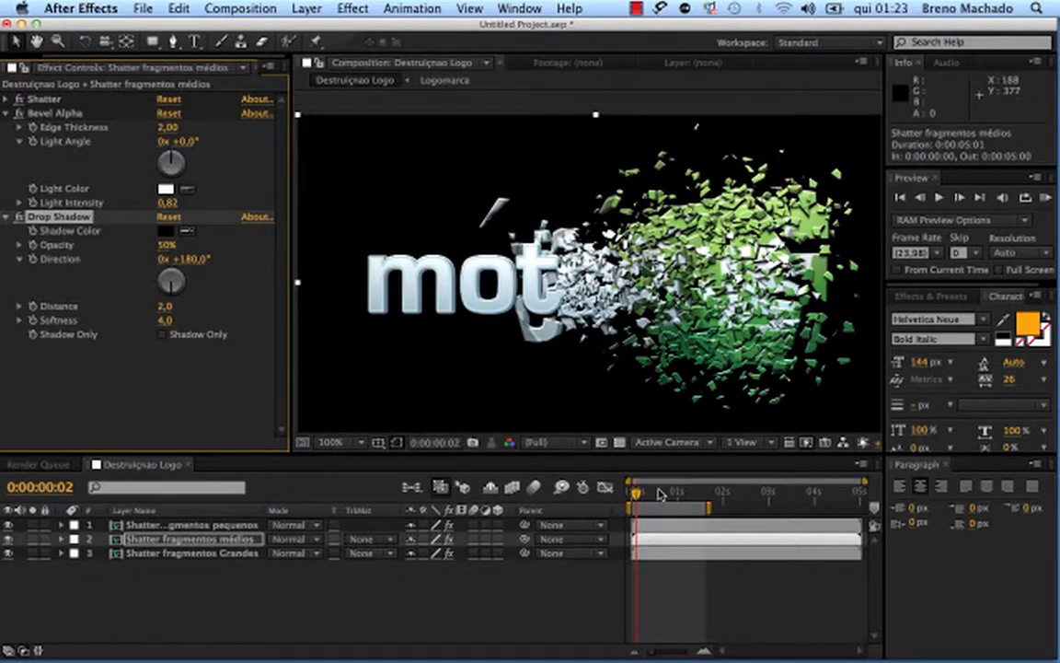
- Set the Shatter Repetitions of the Shatter fragmentos Grandes layer to 15
drag(634, 494, 635, 496)
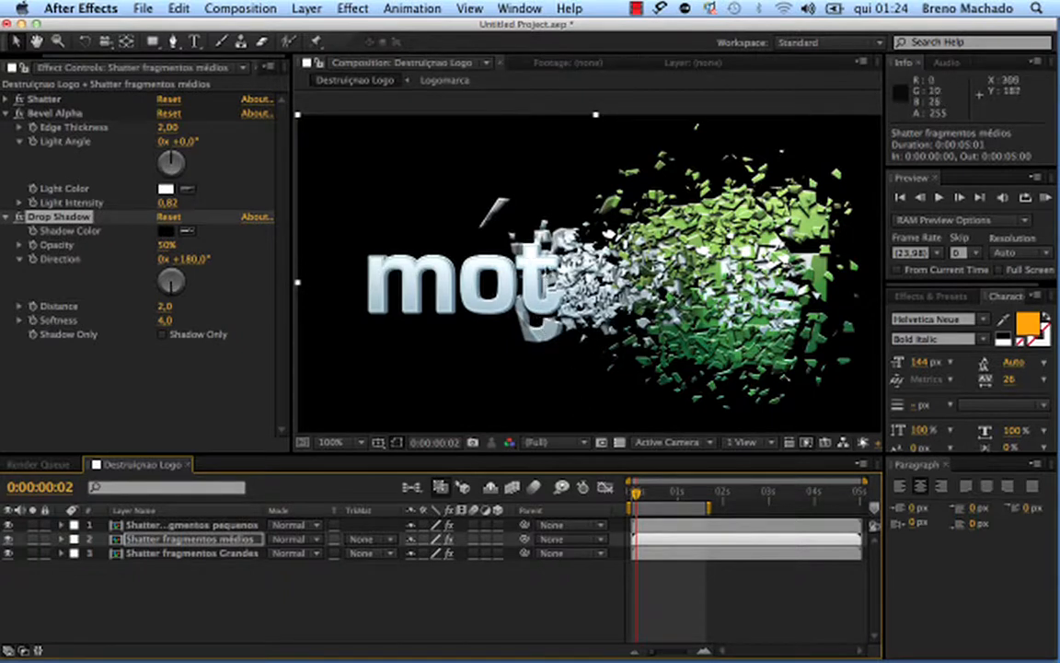
drag(637, 495, 635, 495)
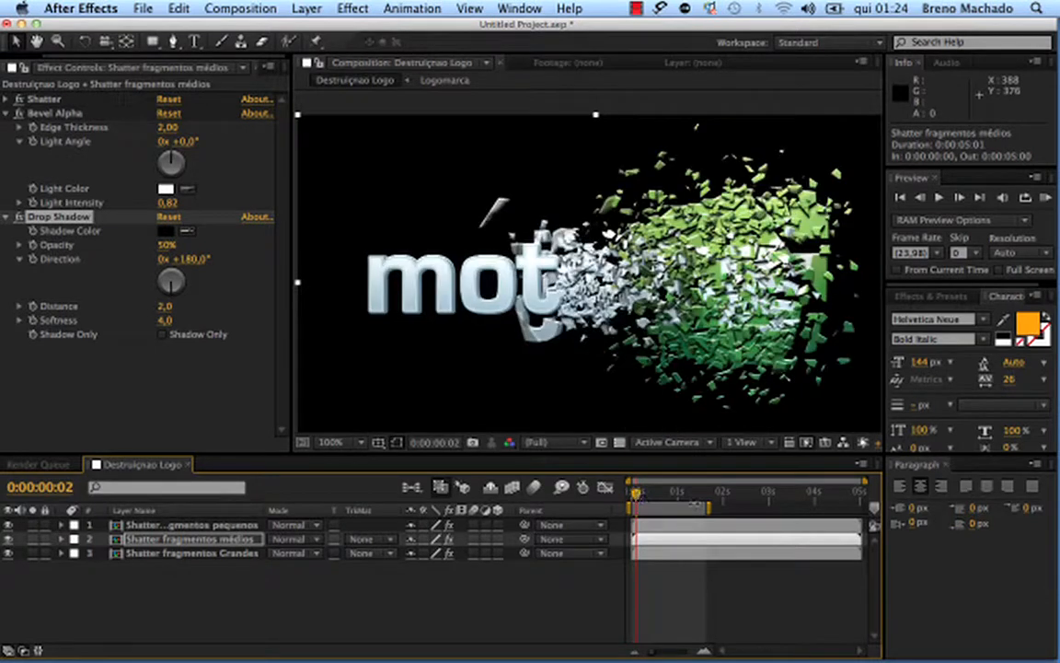
click(188, 553)
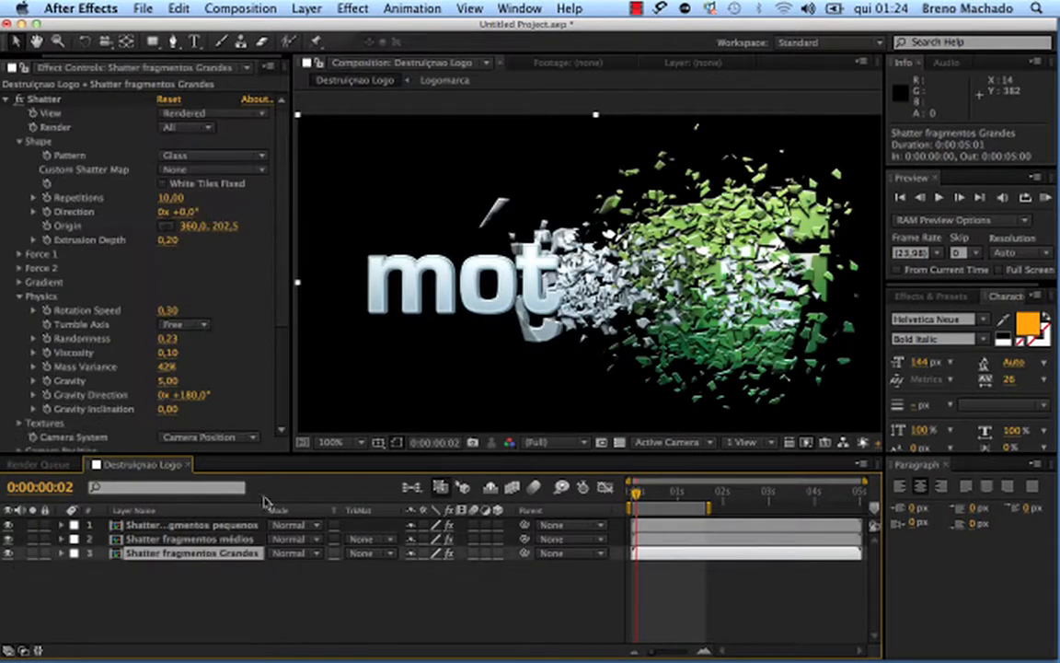
click(171, 198)
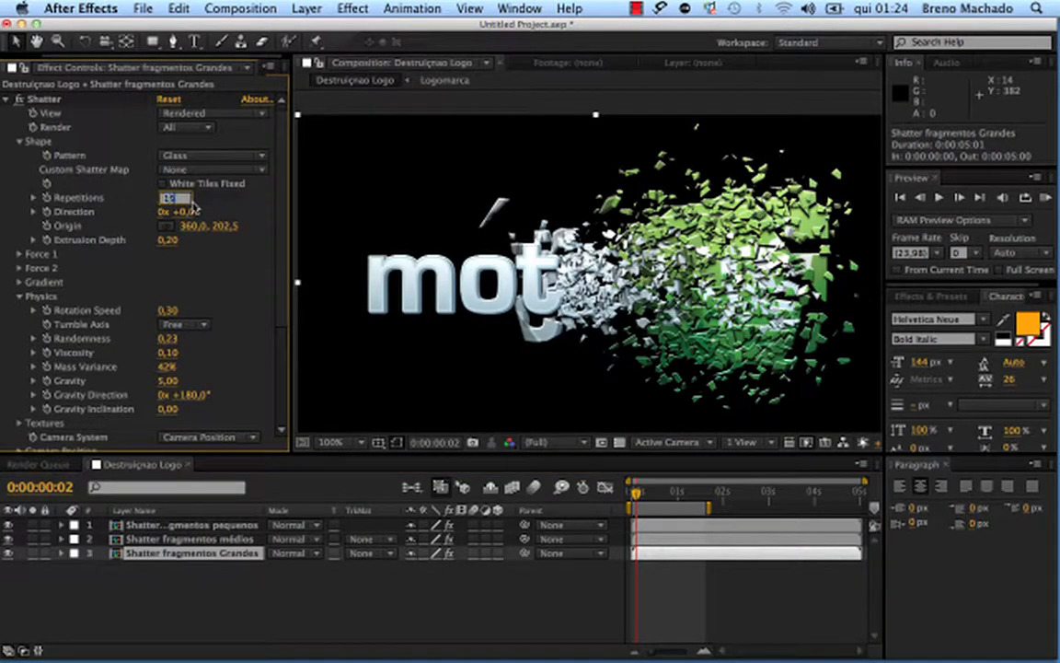
text(15)
key(Return)
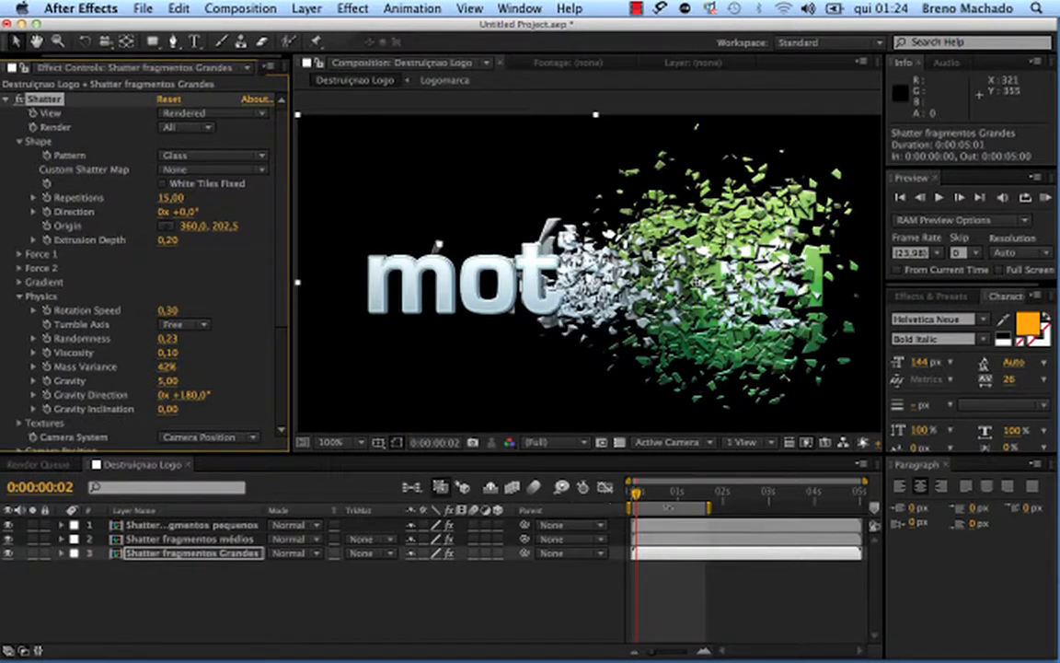
- Scrub the opening frames of the explosion and run a RAM preview from 0:00:00:00
click(637, 497)
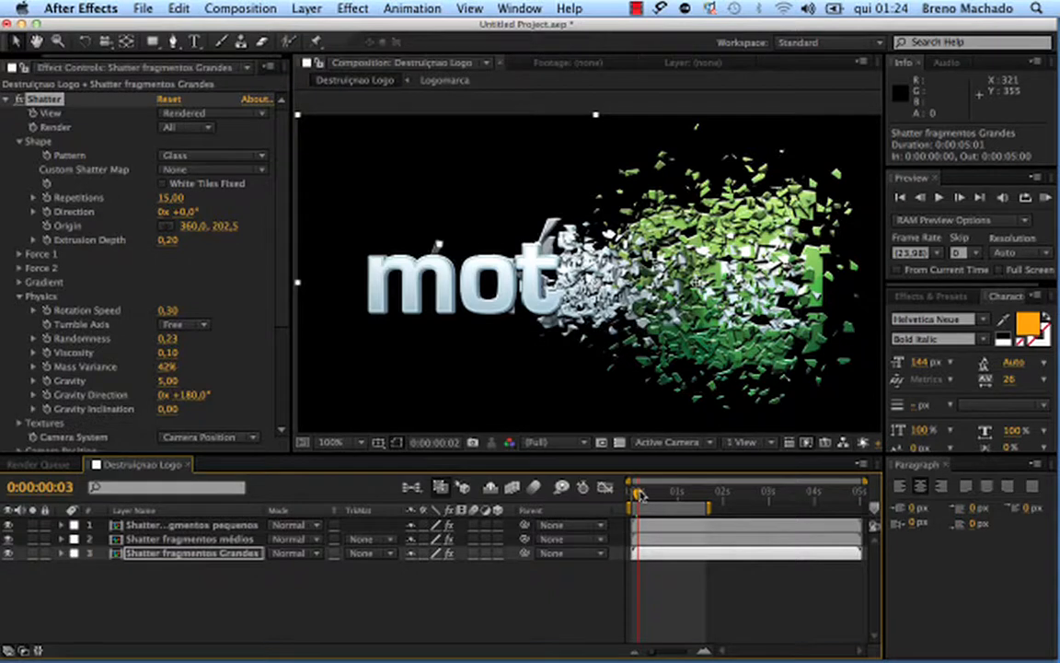
drag(642, 496, 645, 497)
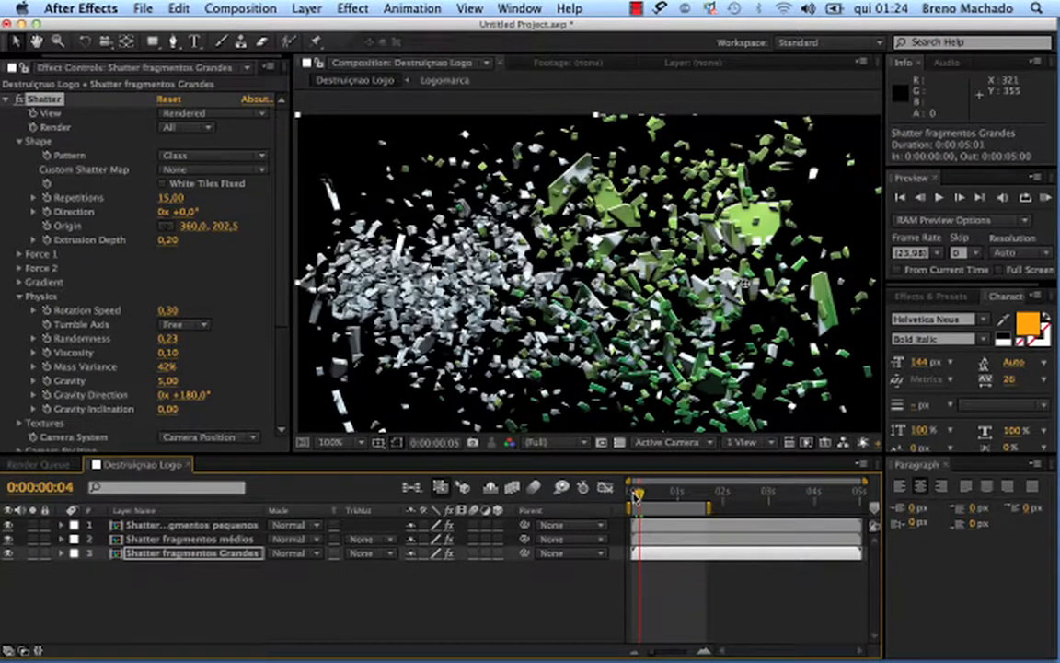
drag(643, 497, 607, 505)
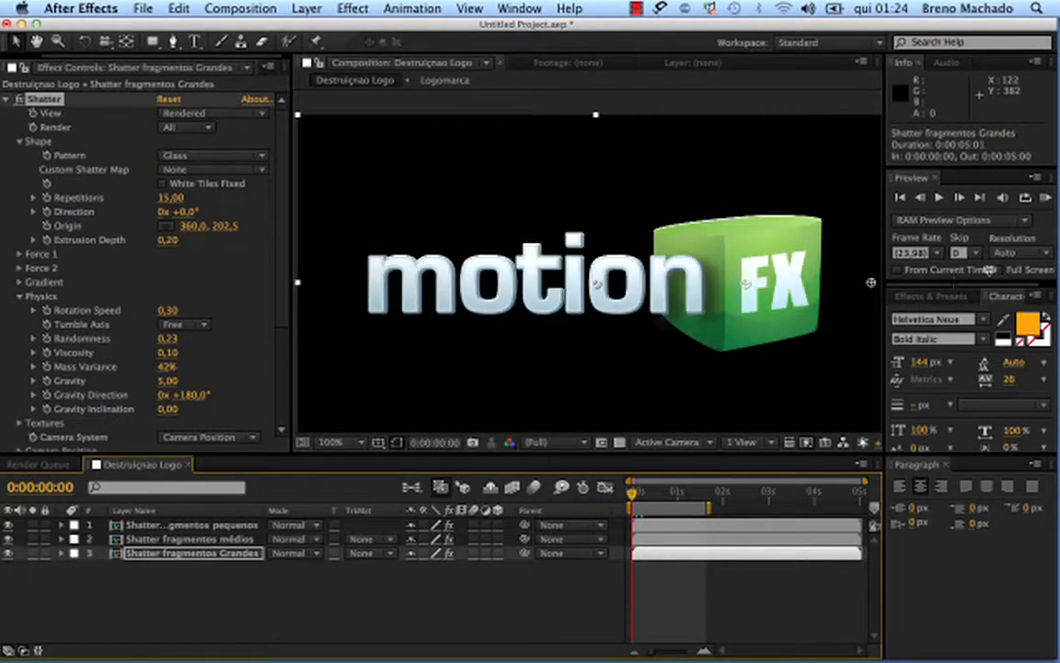
click(1046, 198)
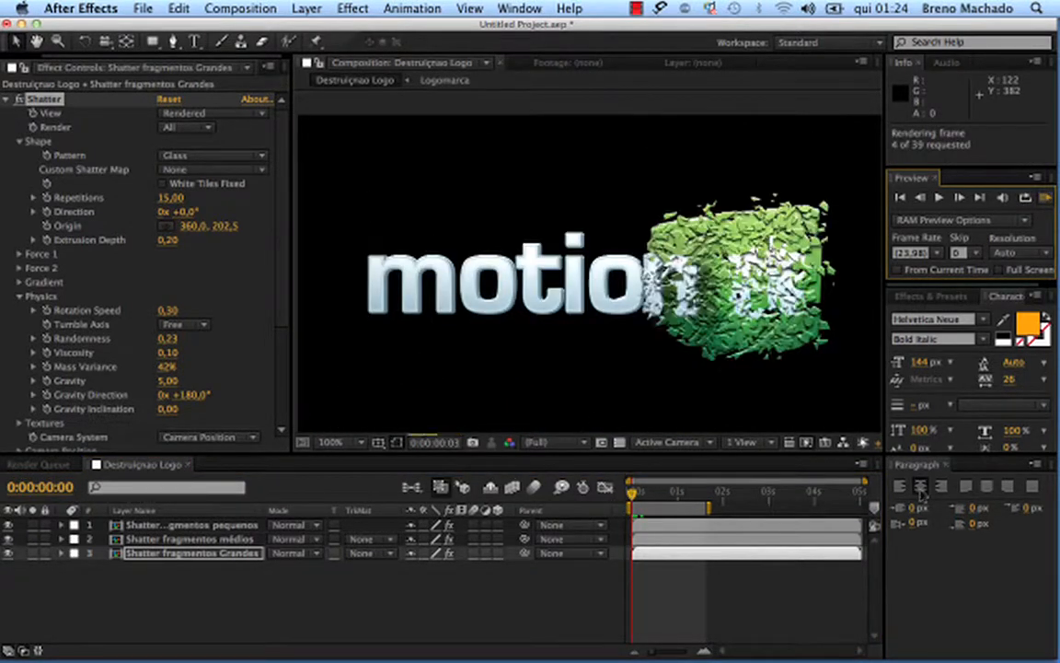
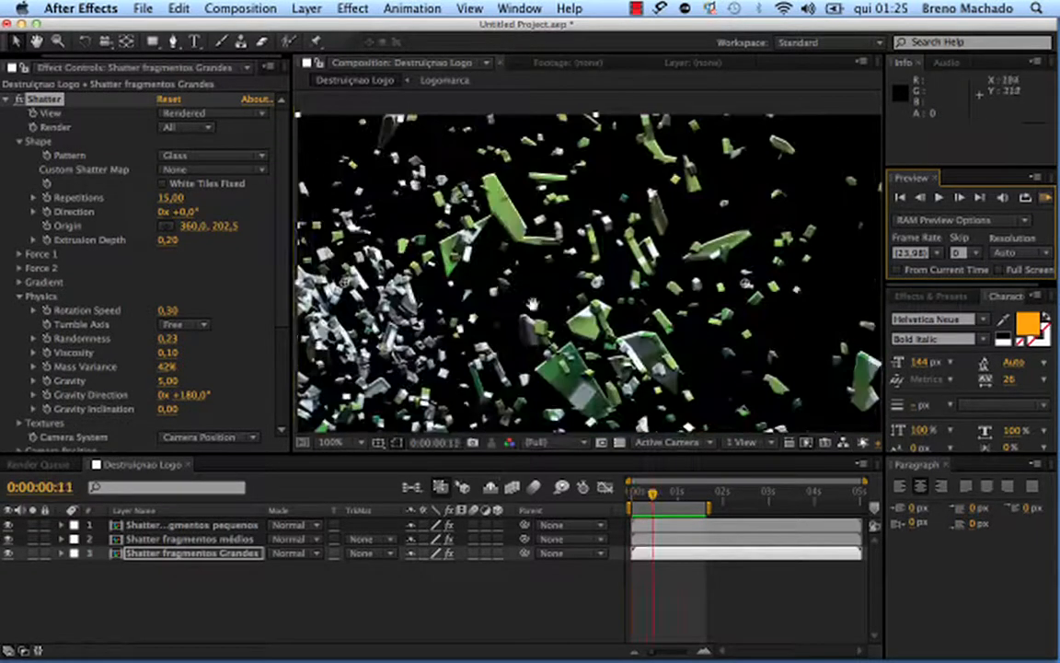
- Check the explosion at 50% magnification by scrubbing its early frames and return to 0:00:00:00
scroll(553, 289, down, 2)
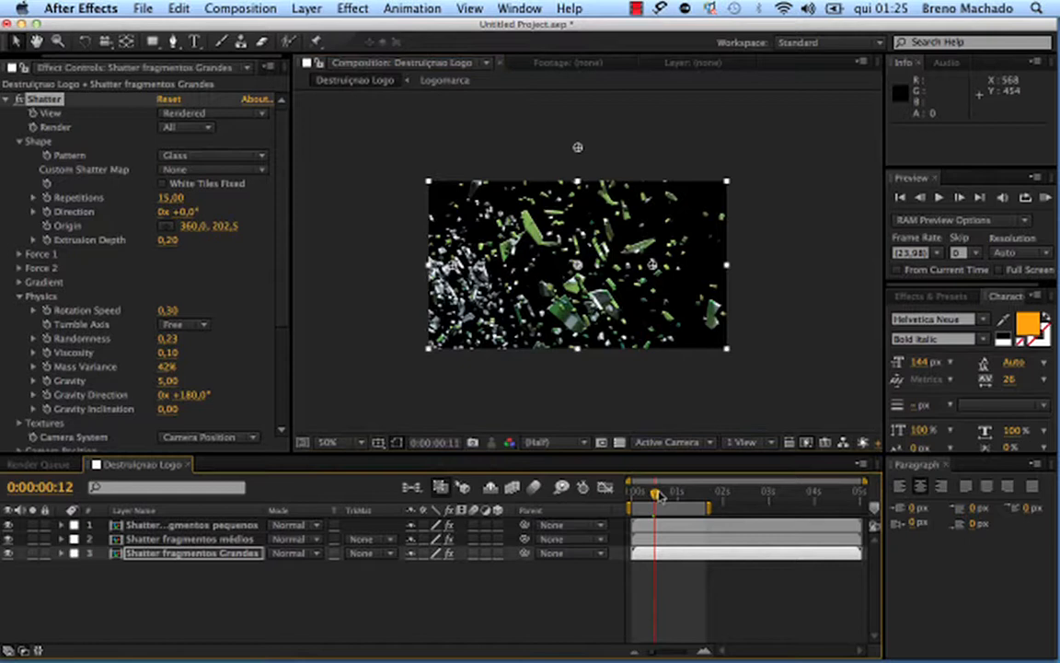
click(647, 493)
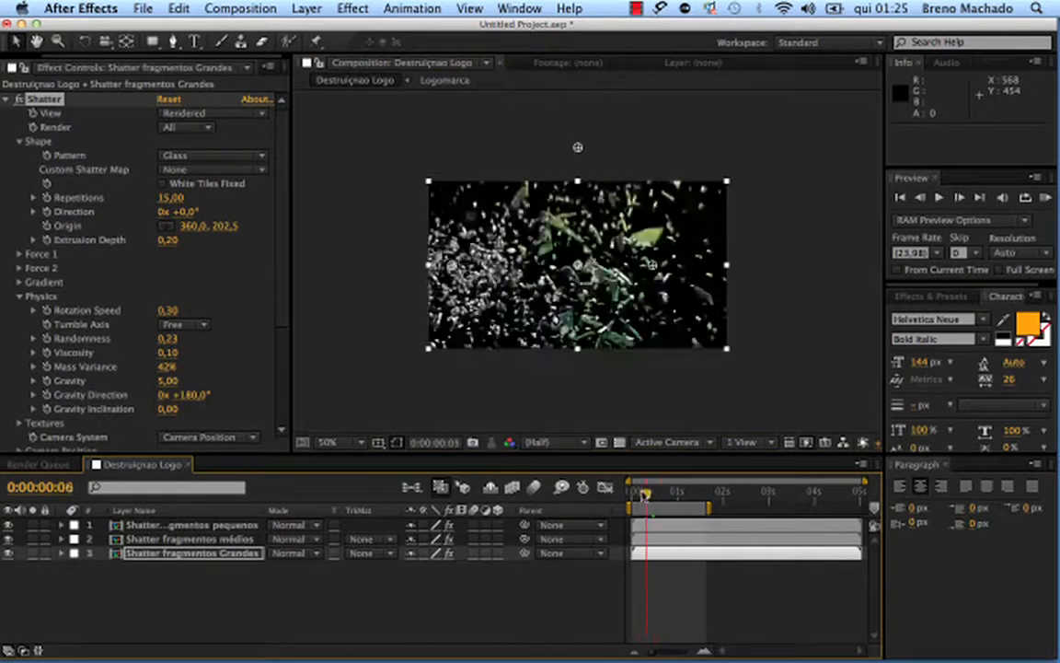
drag(646, 493, 623, 501)
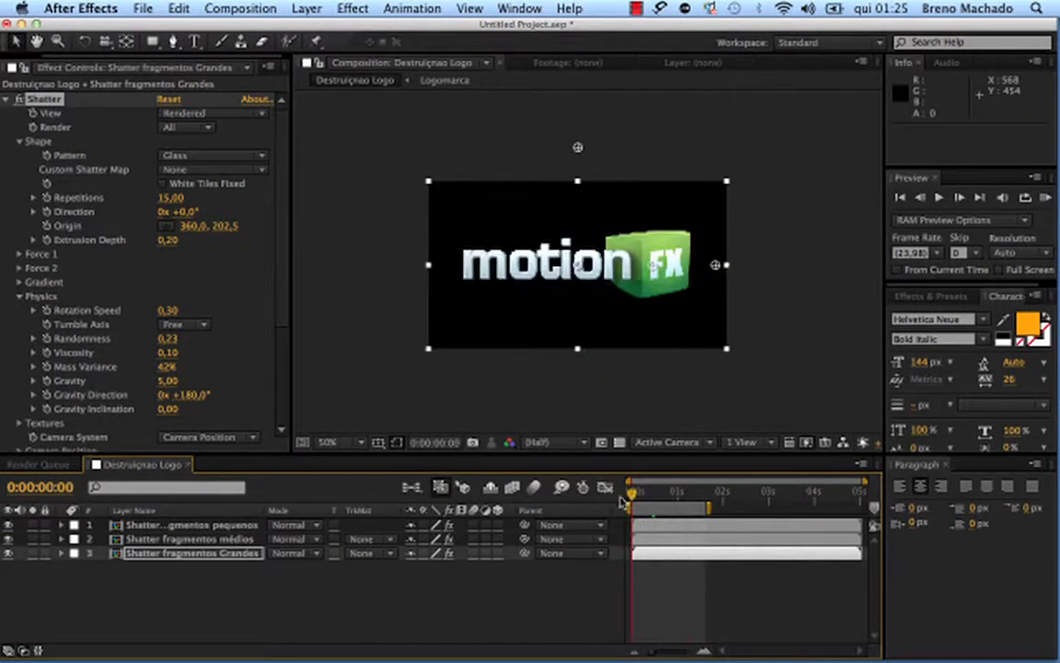
click(192, 525)
key(Tab)
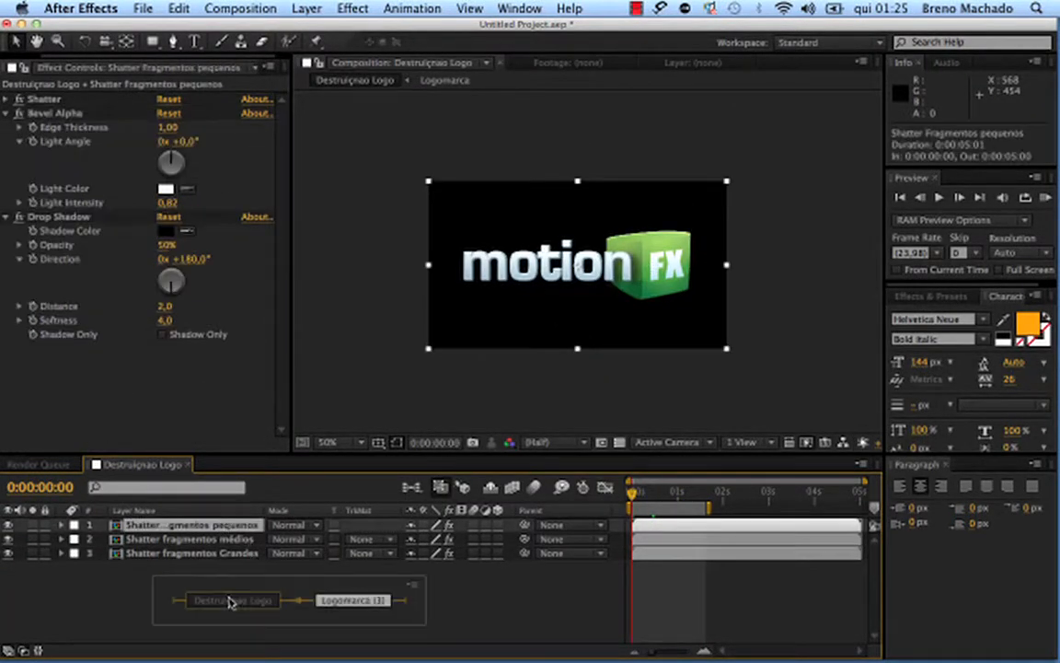
click(190, 589)
click(229, 527)
click(361, 566)
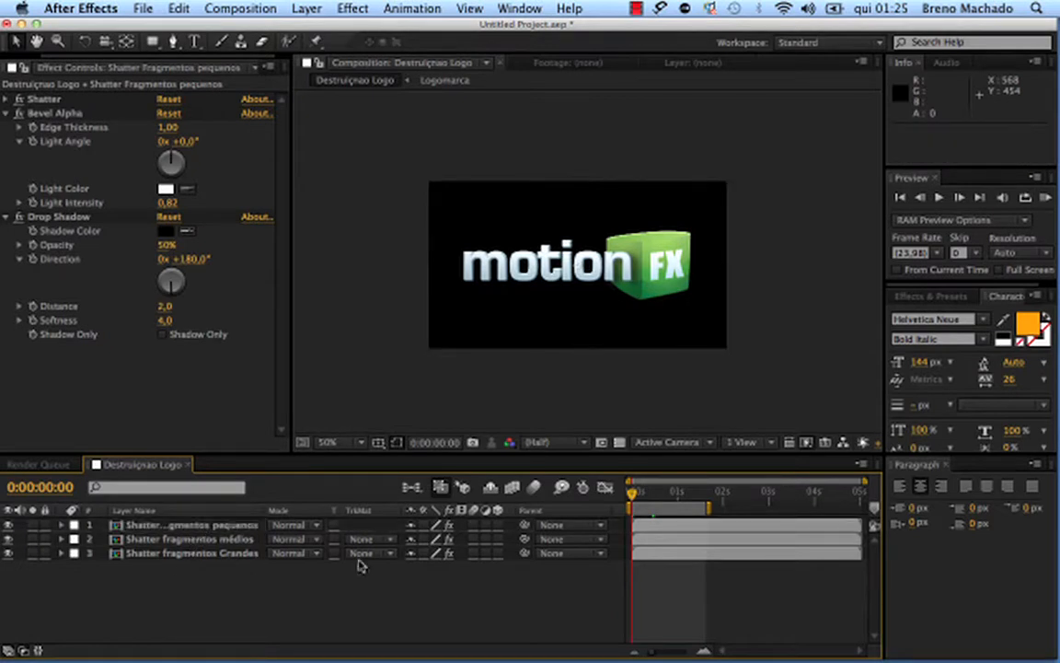
key(Tab)
- Pre-compose all three Shatter fragment layers into a new composition named Explosão
click(225, 526)
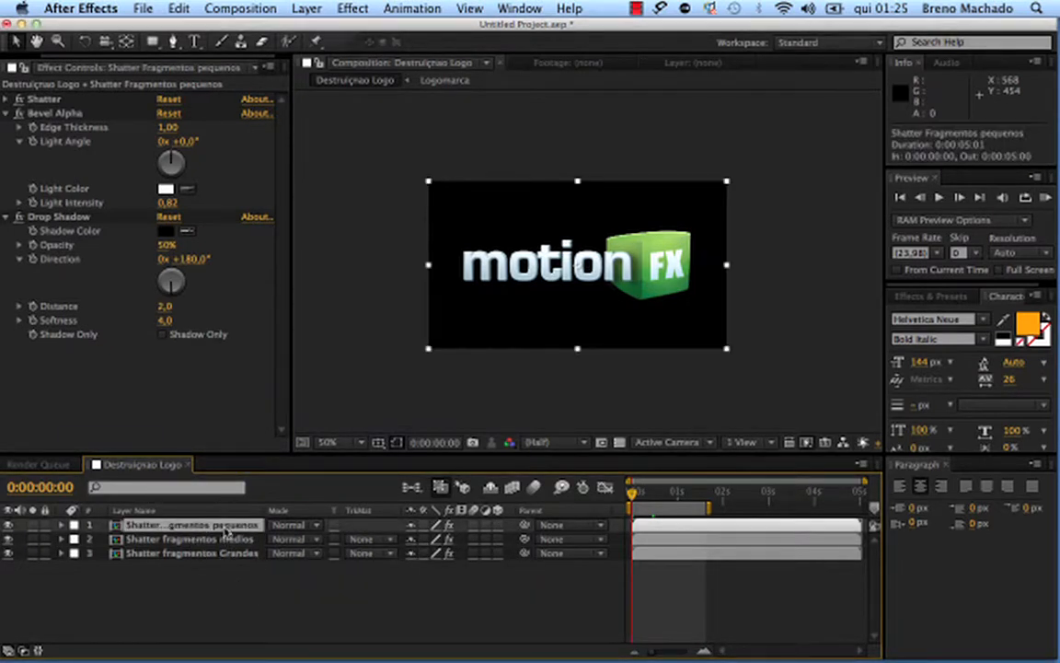
key(ctrl+a)
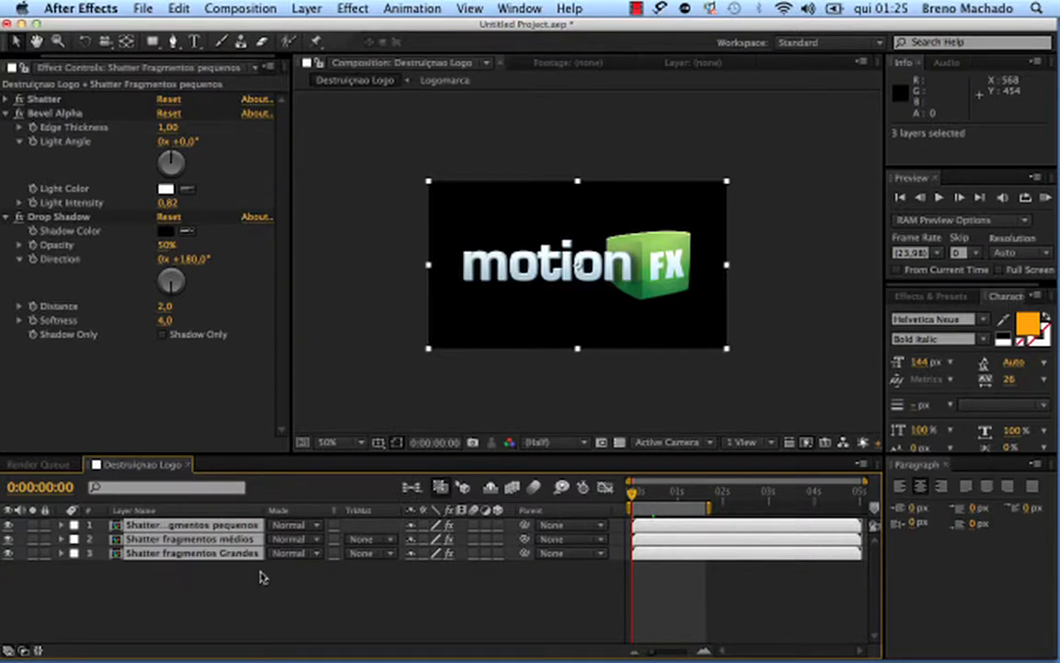
key(ctrl+shift+c)
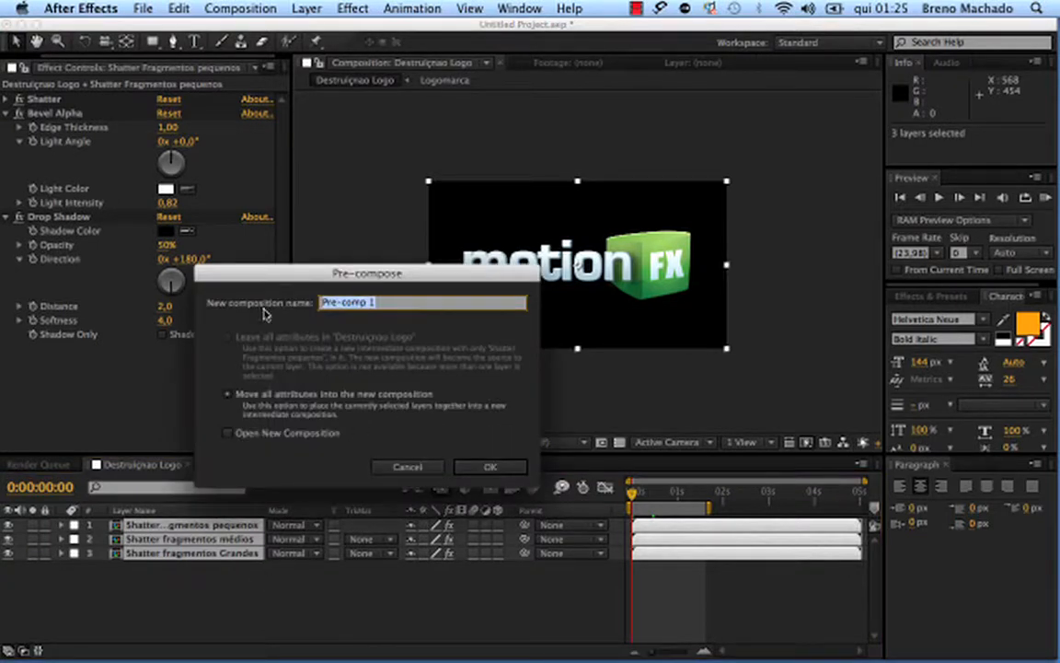
text(Fx)
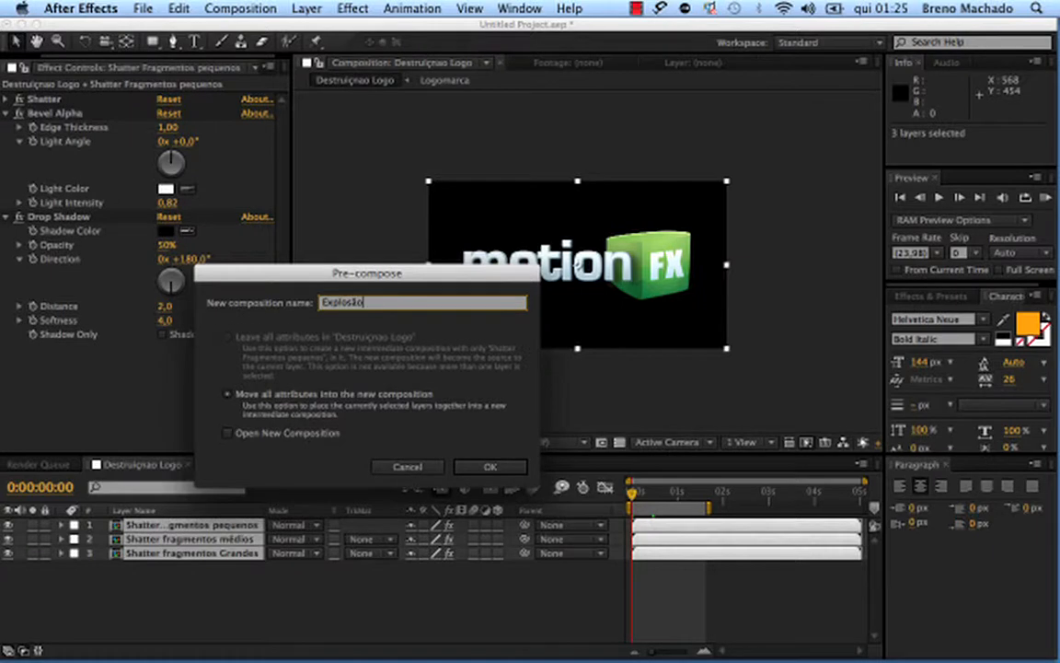
key(Return)
click(183, 613)
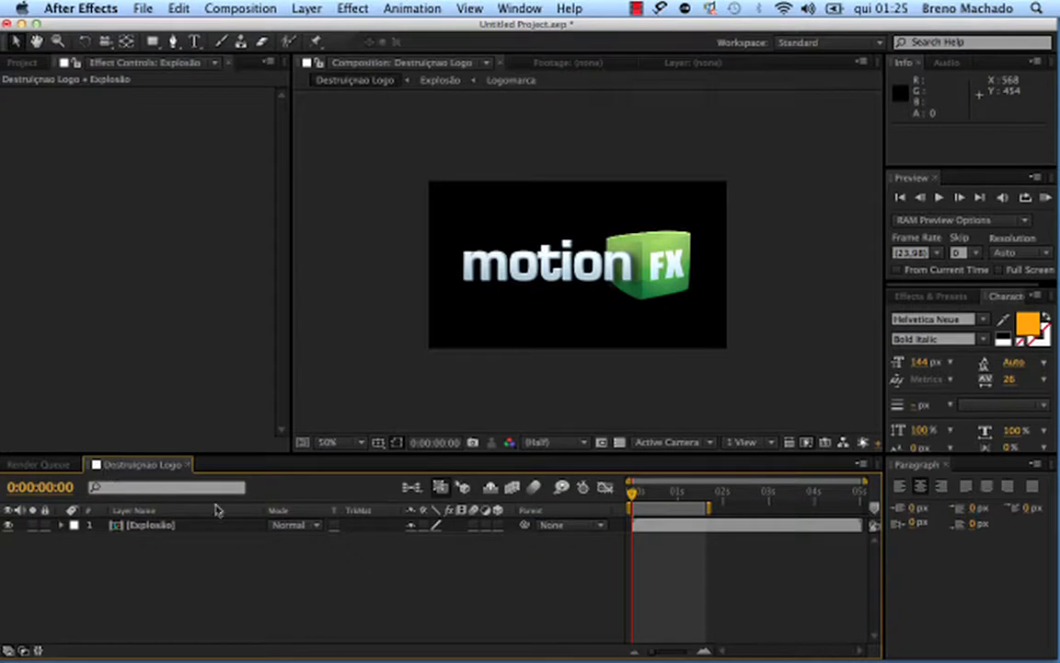
- Create a white 720 x 405 px solid named BG and place it beneath the Explosão layer
key(super+y)
click(172, 438)
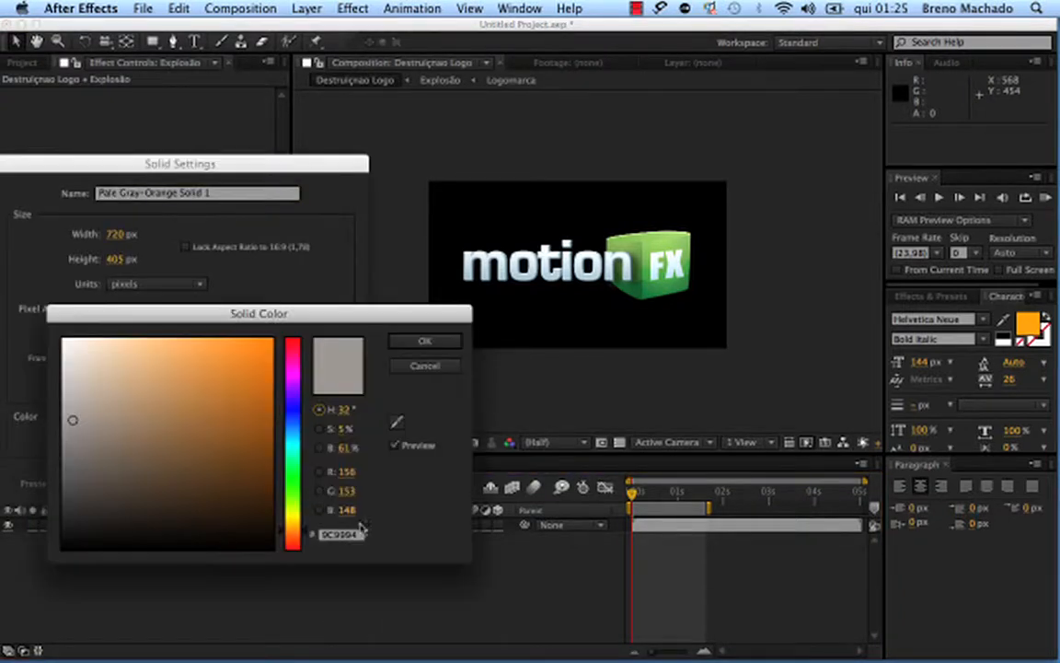
mouse_move(102, 364)
mouse_down()
mouse_move(65, 349)
mouse_move(60, 337)
mouse_up()
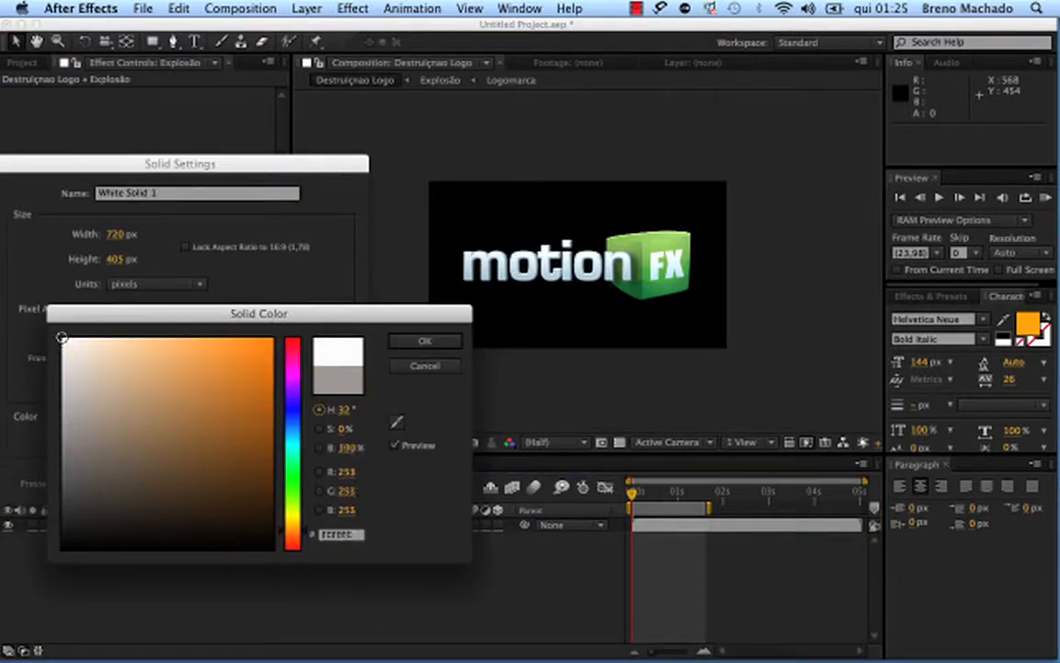
click(422, 341)
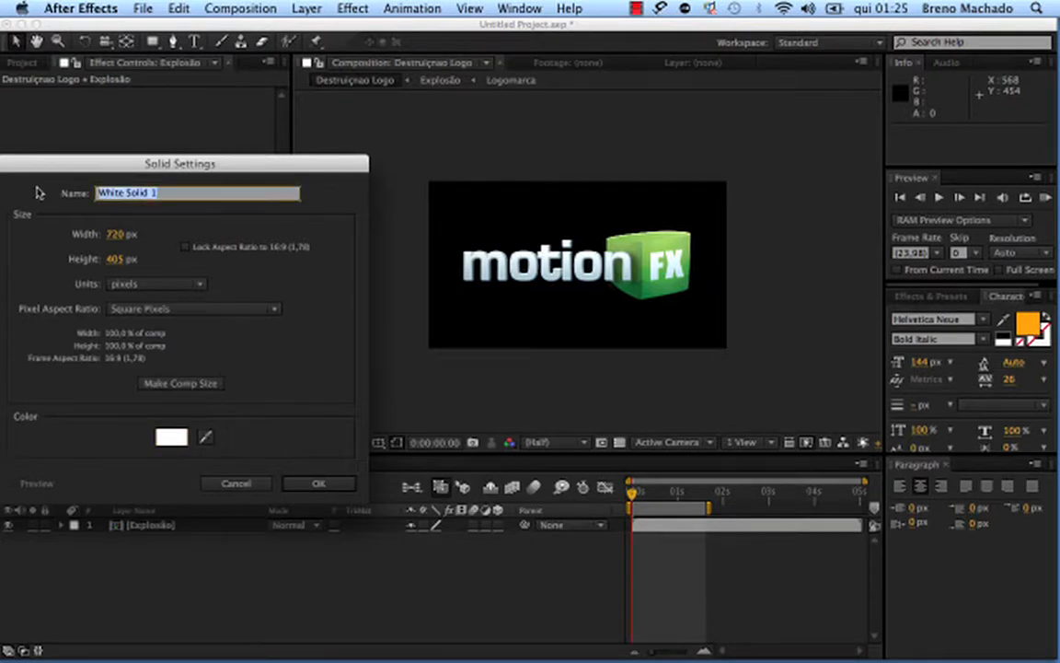
text(BG)
key(Return)
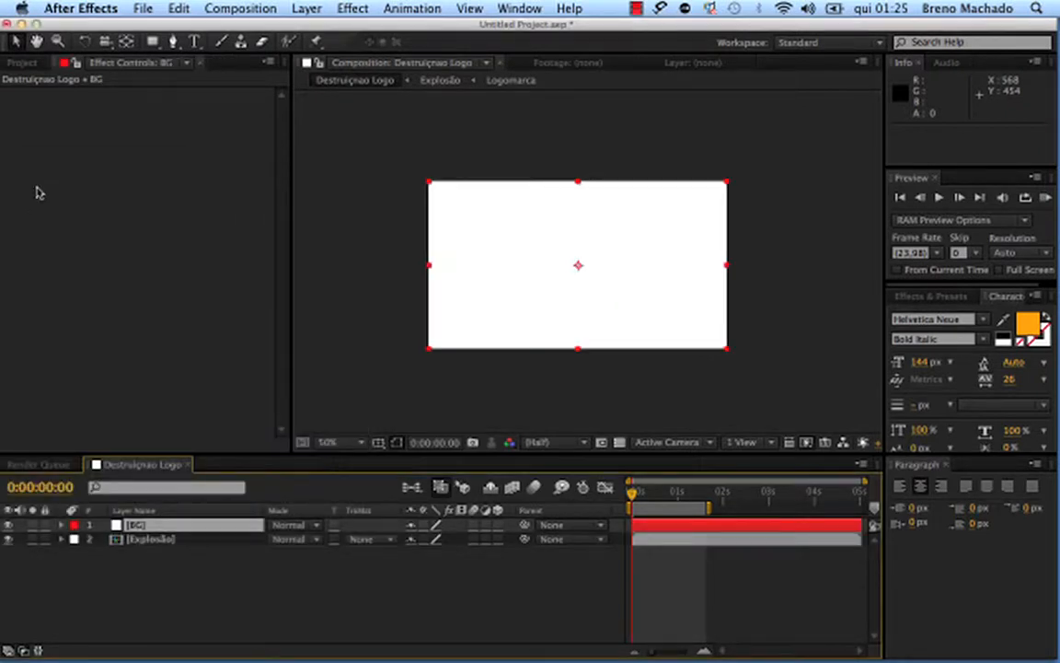
drag(162, 532, 166, 610)
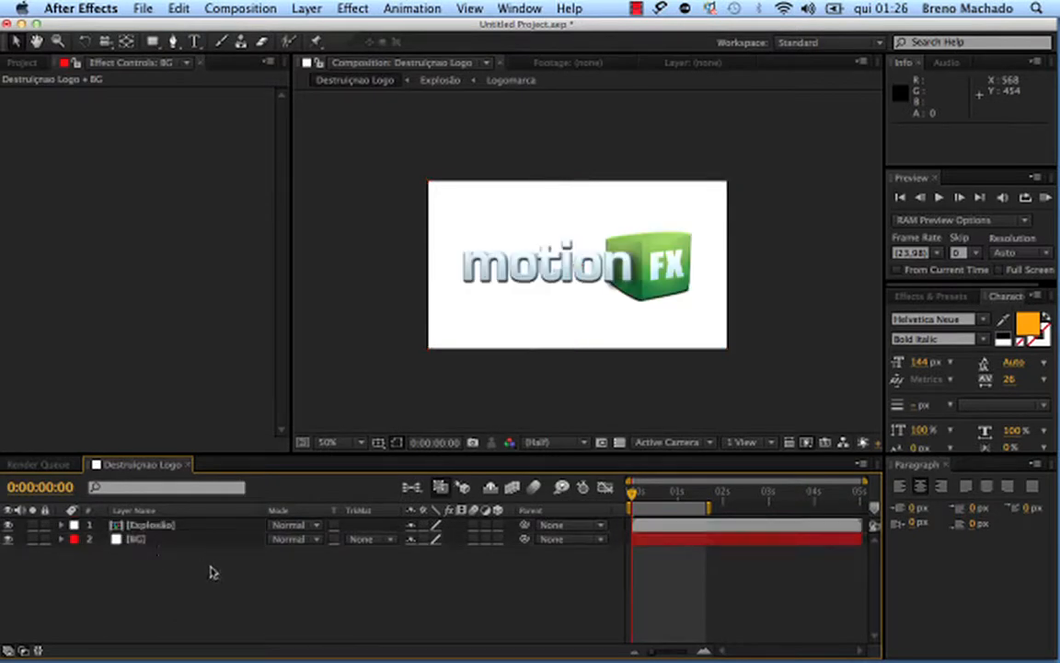
- Scrub the start of the explosion against the white background and return to 0:00:00:00
click(184, 522)
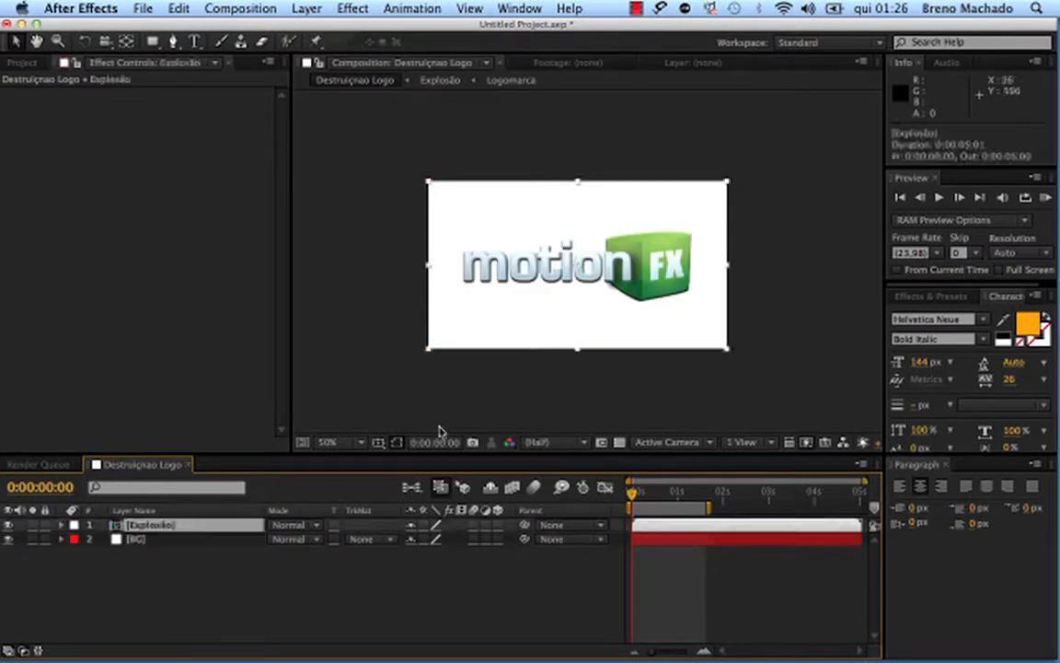
mouse_move(642, 492)
mouse_down()
mouse_move(659, 493)
mouse_move(626, 495)
mouse_up()
click(638, 495)
click(138, 621)
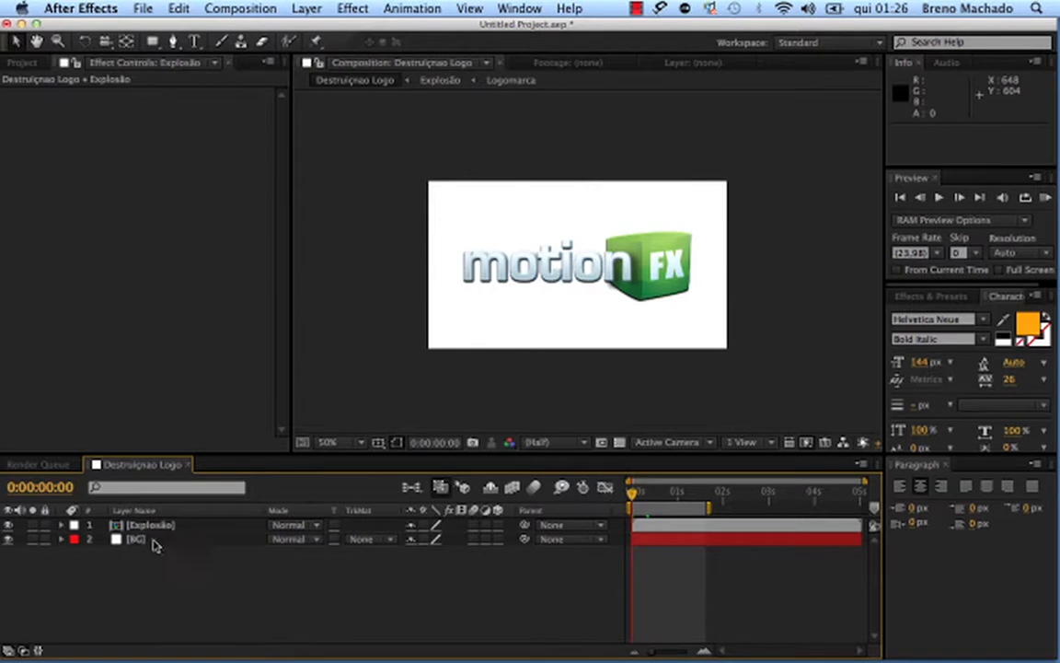
- Apply the Ramp effect to the BG layer and set its Ramp Shape to Radial Ramp
click(104, 541)
click(355, 5)
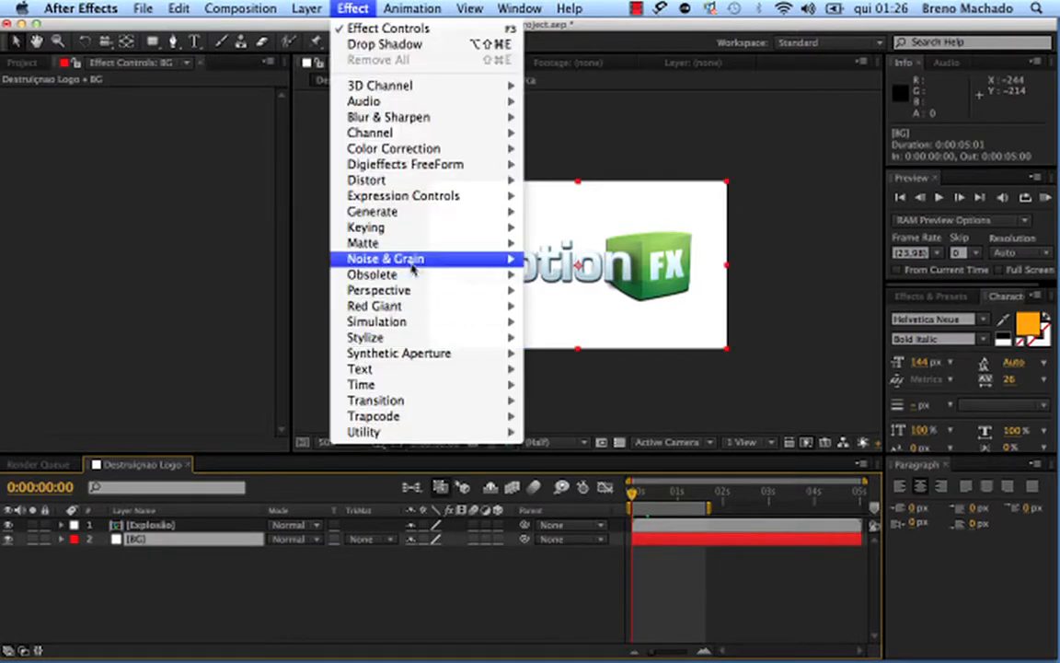
mouse_move(424, 211)
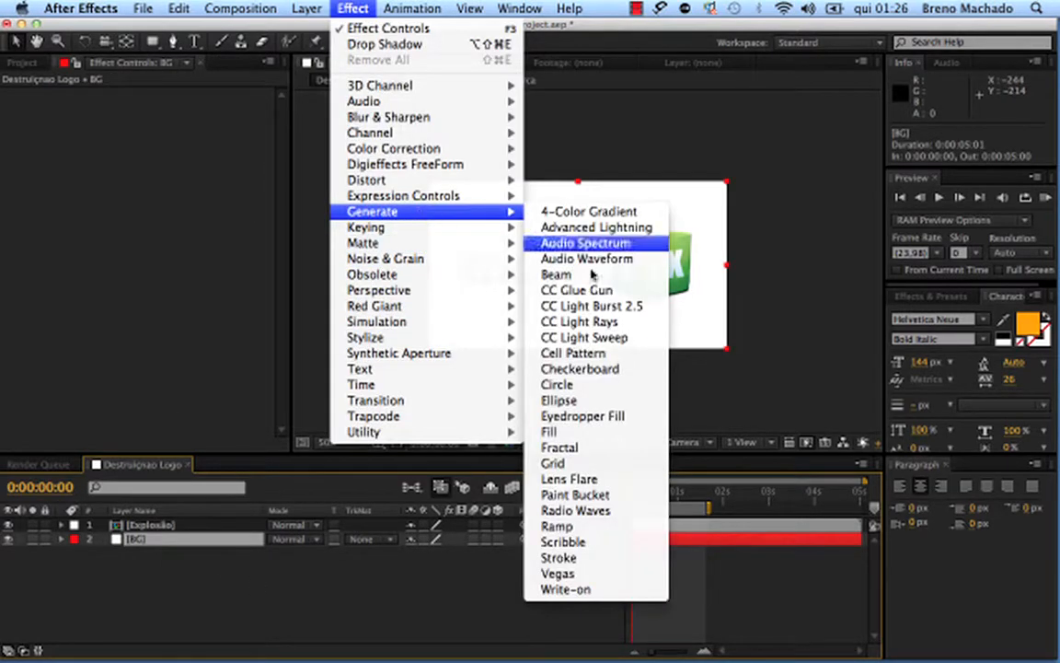
click(578, 527)
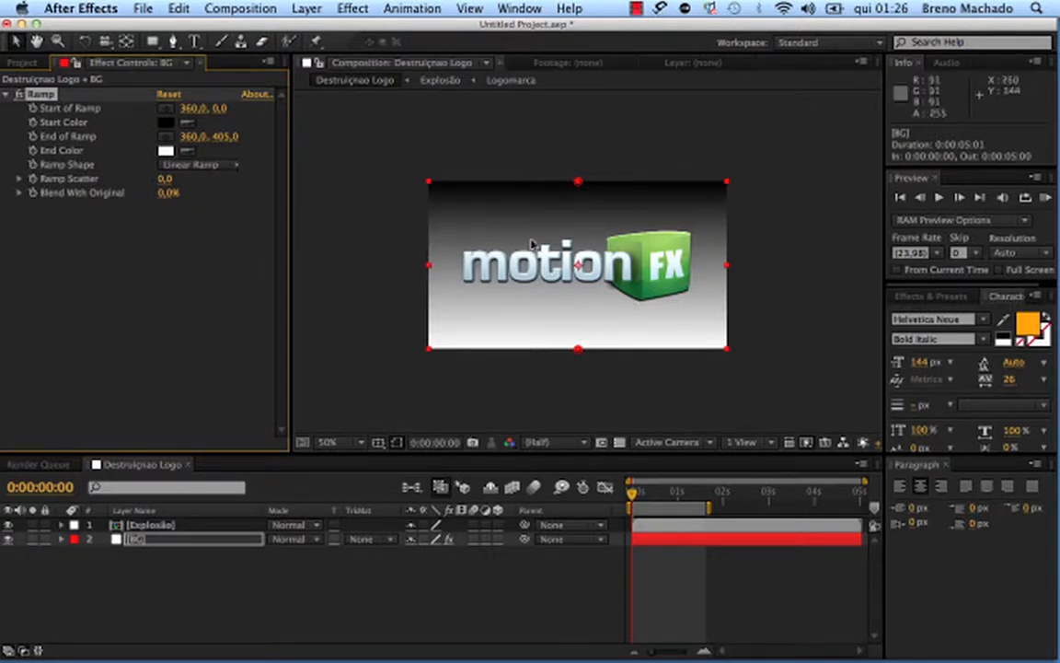
click(219, 165)
click(235, 199)
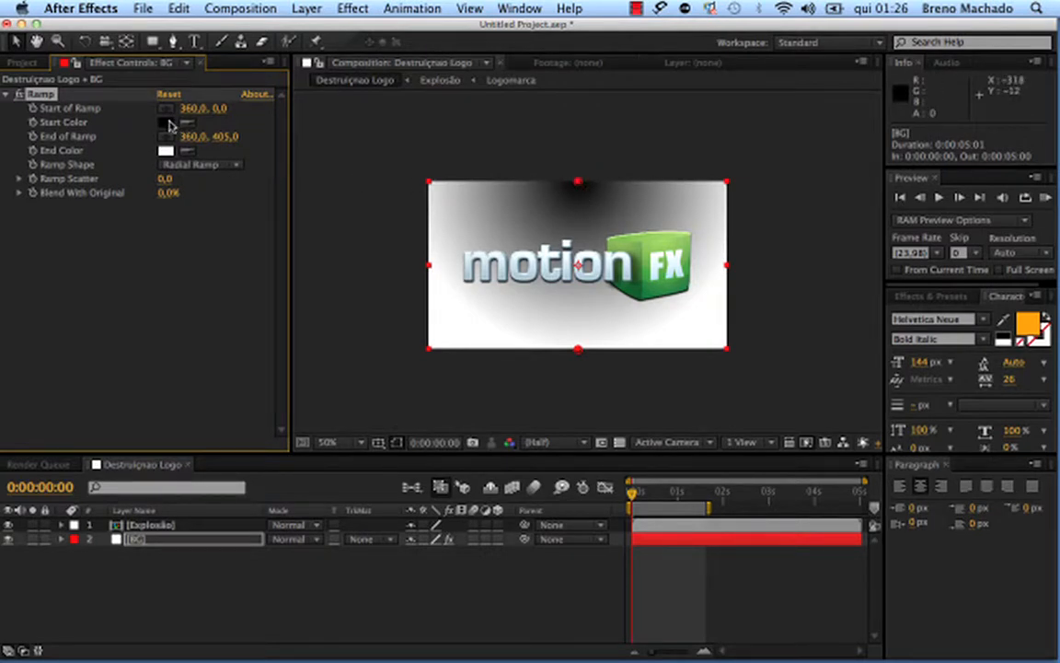
- Sample the white End Color as the Ramp's Start Color and move the Start of Ramp to about 360, -24
click(187, 123)
click(165, 150)
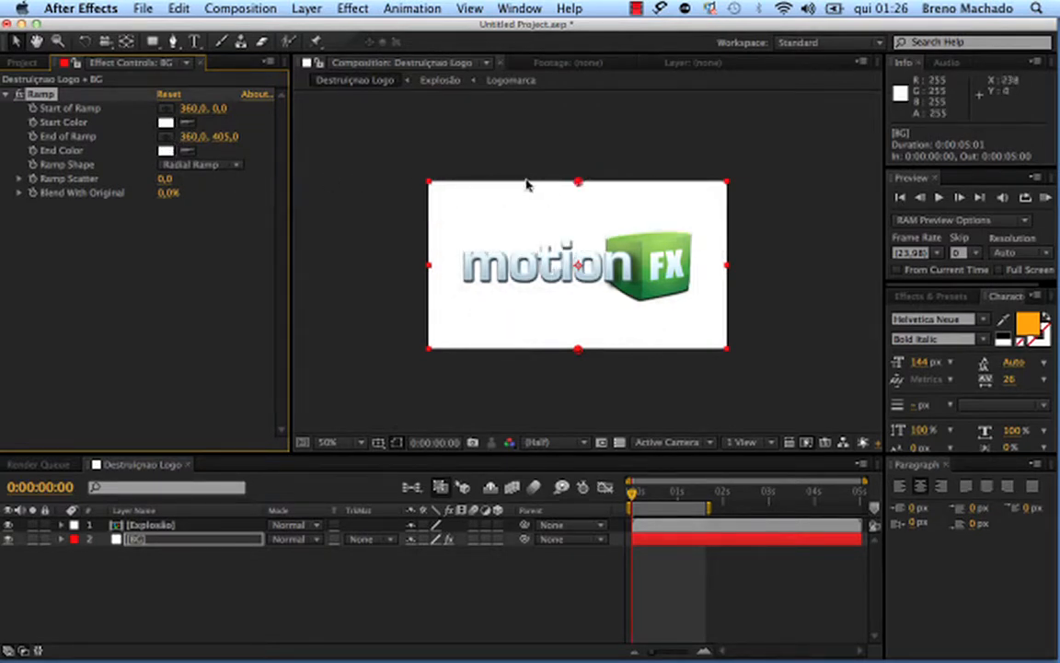
drag(578, 184, 578, 172)
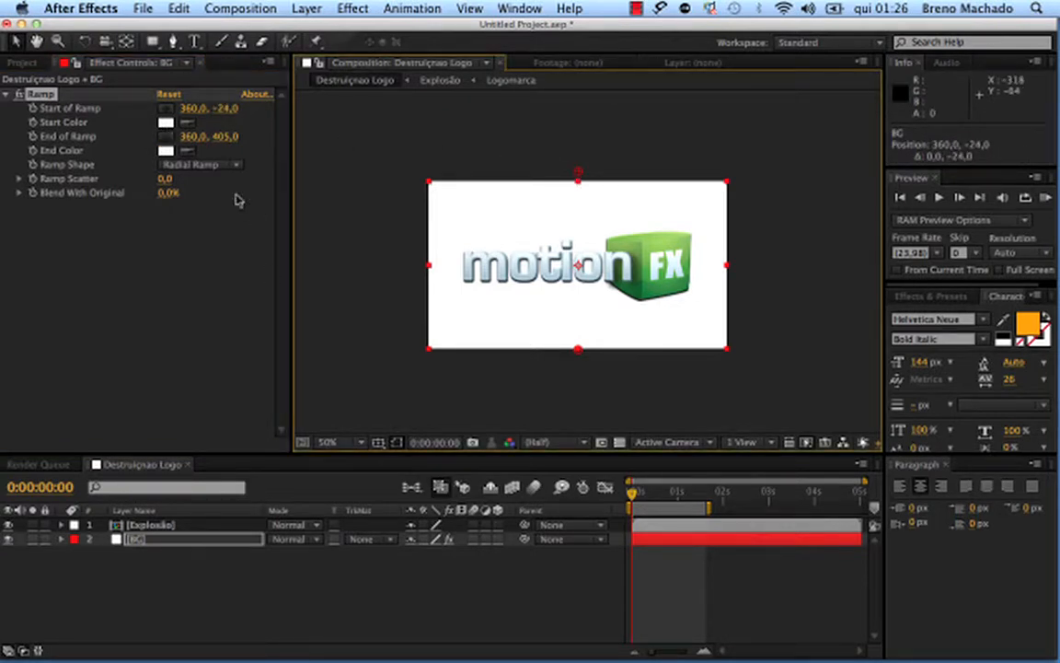
- Set the BG Ramp's End Color to black and its End of Ramp to about 360, 612
click(164, 123)
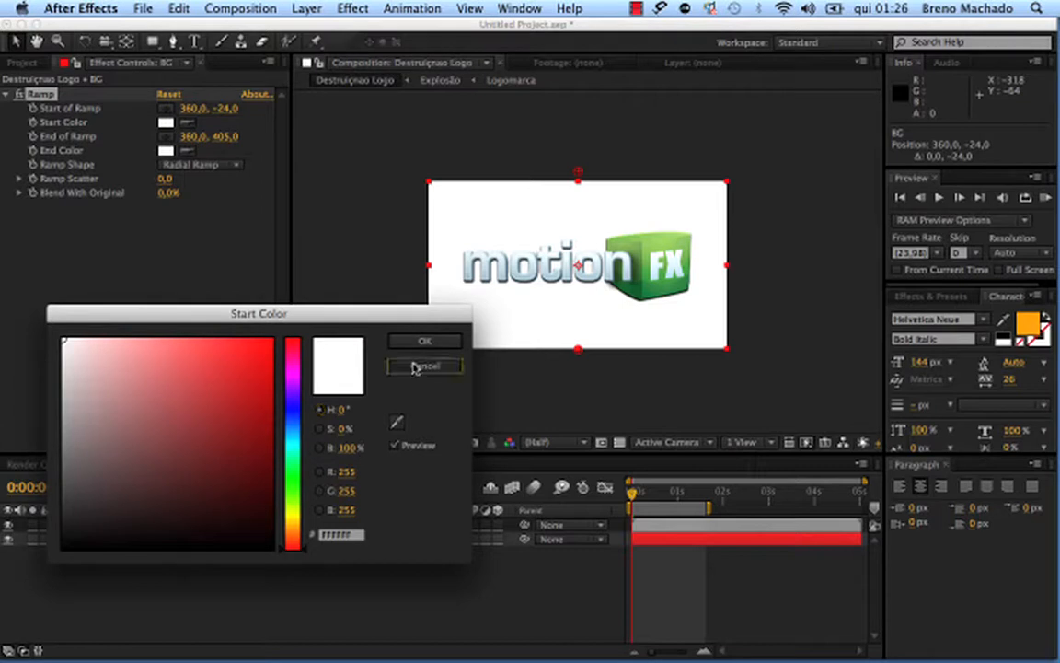
click(426, 364)
click(166, 150)
mouse_move(203, 453)
mouse_down()
mouse_move(125, 540)
mouse_move(71, 537)
mouse_move(65, 553)
mouse_up()
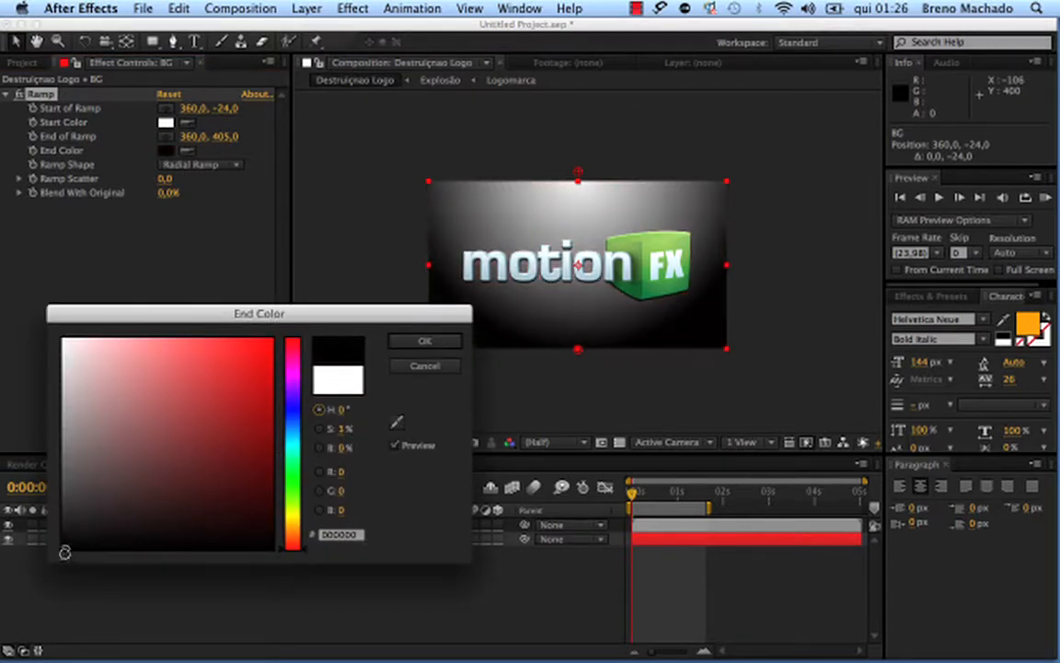
click(426, 342)
mouse_move(238, 136)
mouse_down()
mouse_move(304, 125)
mouse_move(449, 138)
mouse_move(356, 124)
mouse_move(399, 138)
mouse_up()
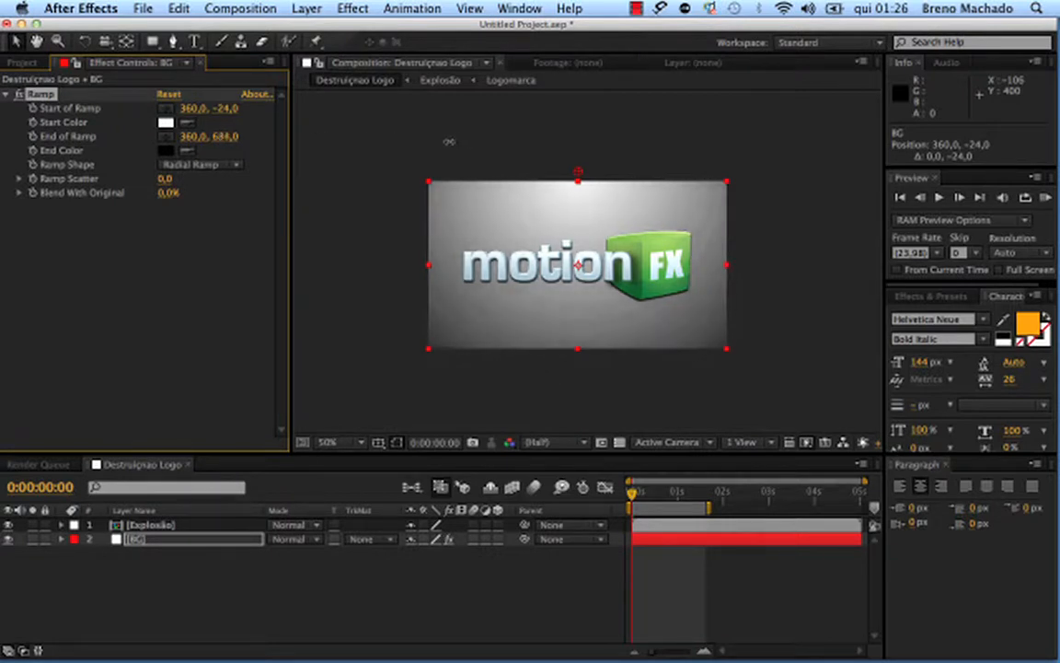
mouse_move(488, 146)
mouse_down()
mouse_move(530, 156)
mouse_move(354, 130)
mouse_up()
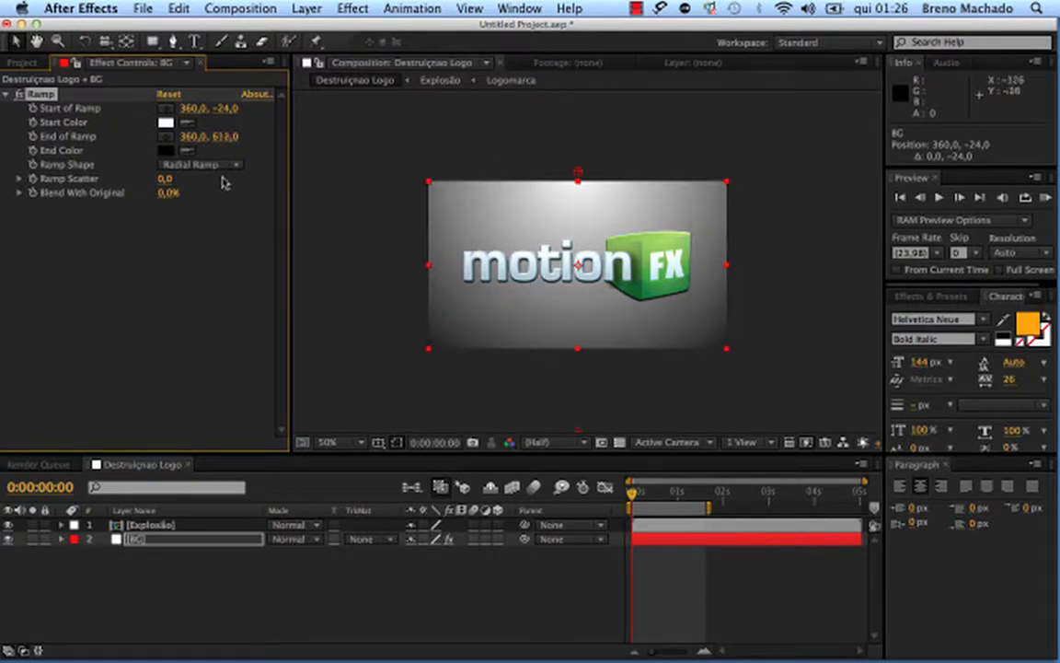
- Lighten the BG Ramp's End Color to a light grey of about A4A4A4 and deselect the layer
click(167, 151)
drag(106, 502, 45, 451)
click(423, 341)
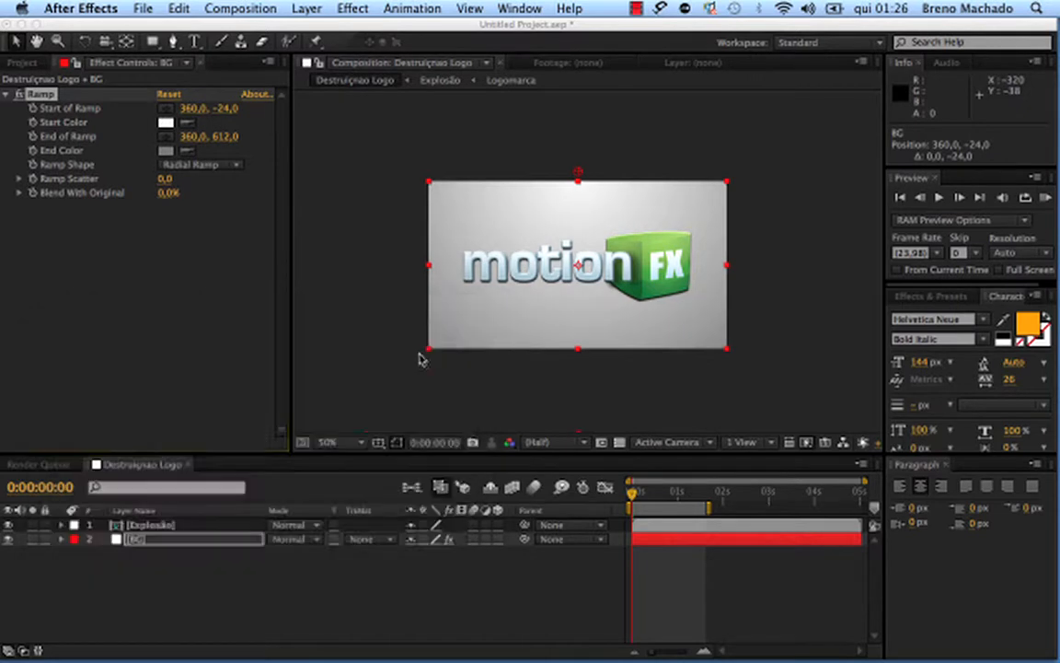
click(166, 151)
drag(100, 464, 57, 411)
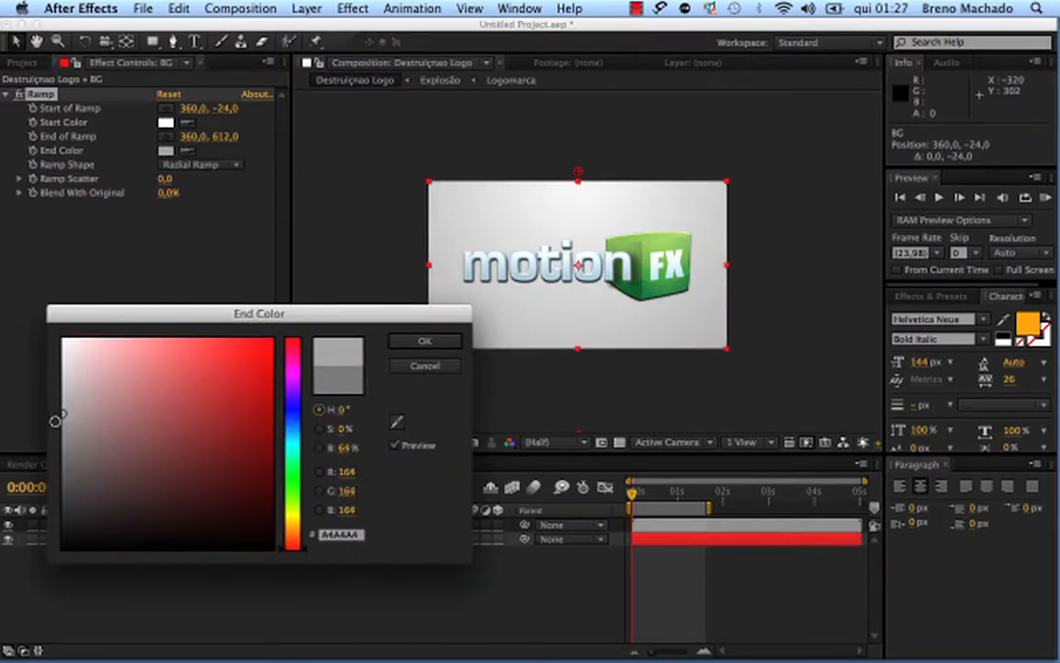
click(422, 340)
click(303, 557)
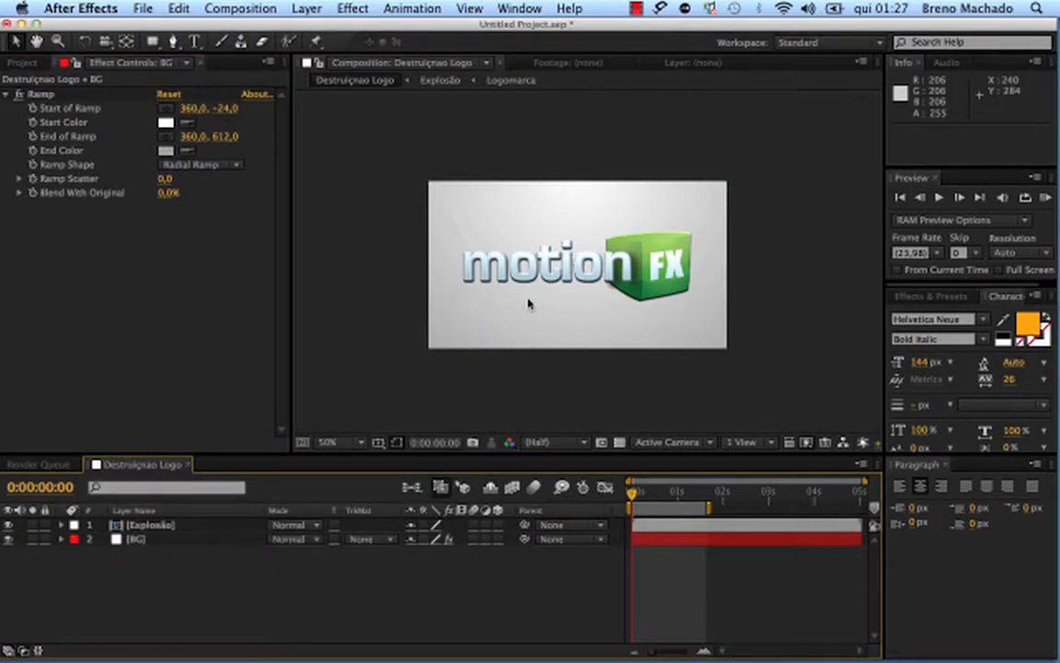
- Inspect the logo over the gradient up close, scrub the first explosion frames and return to 0:00:00:00
scroll(529, 304, up, 2)
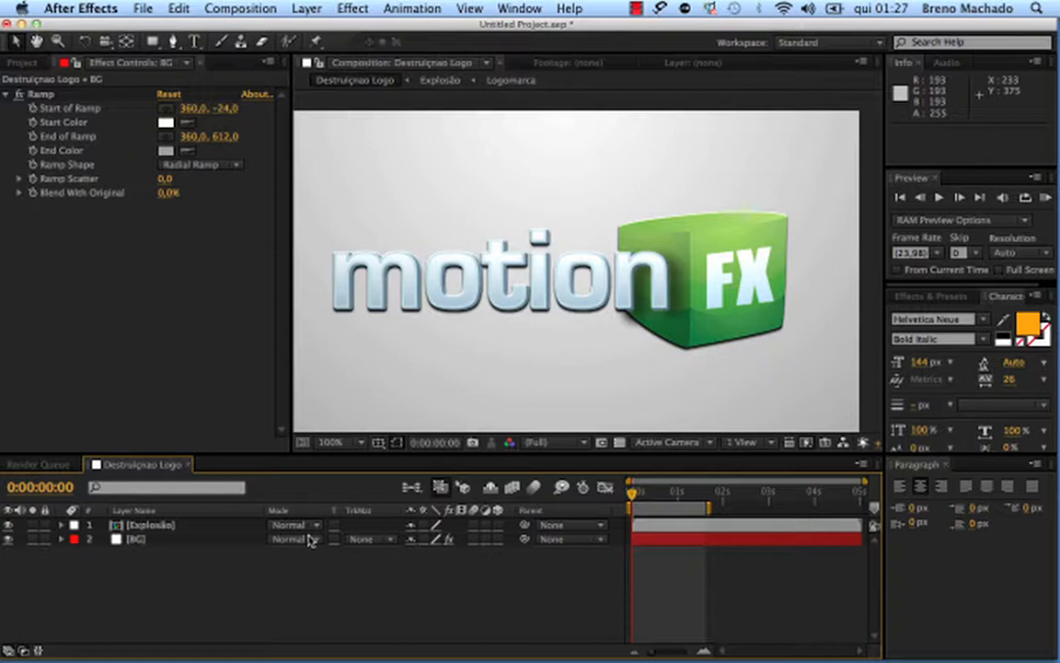
key(comma)
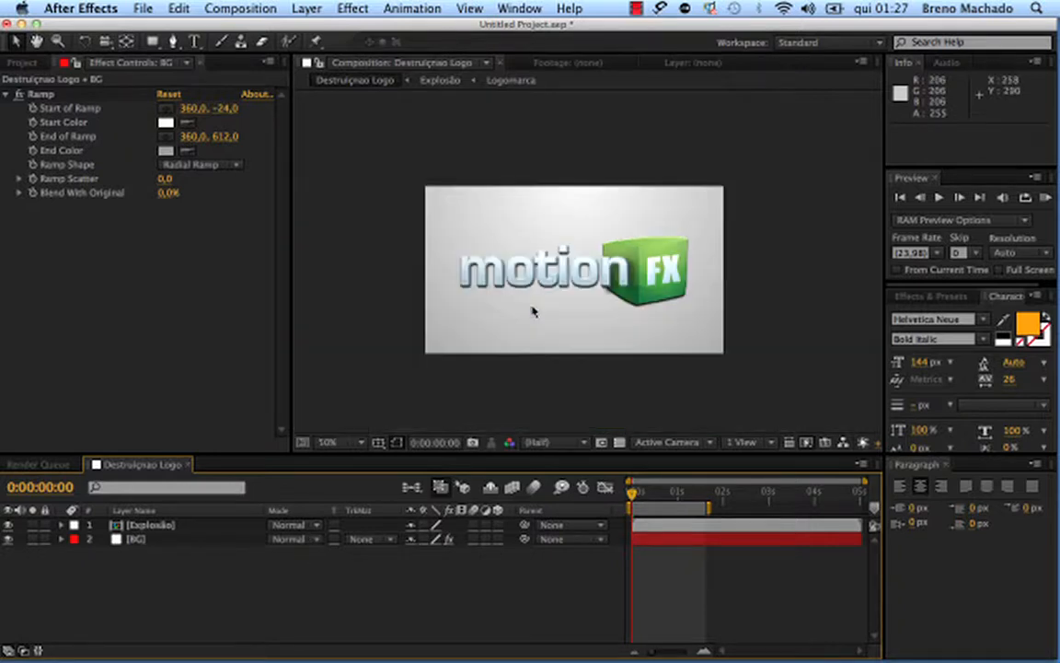
drag(635, 495, 642, 495)
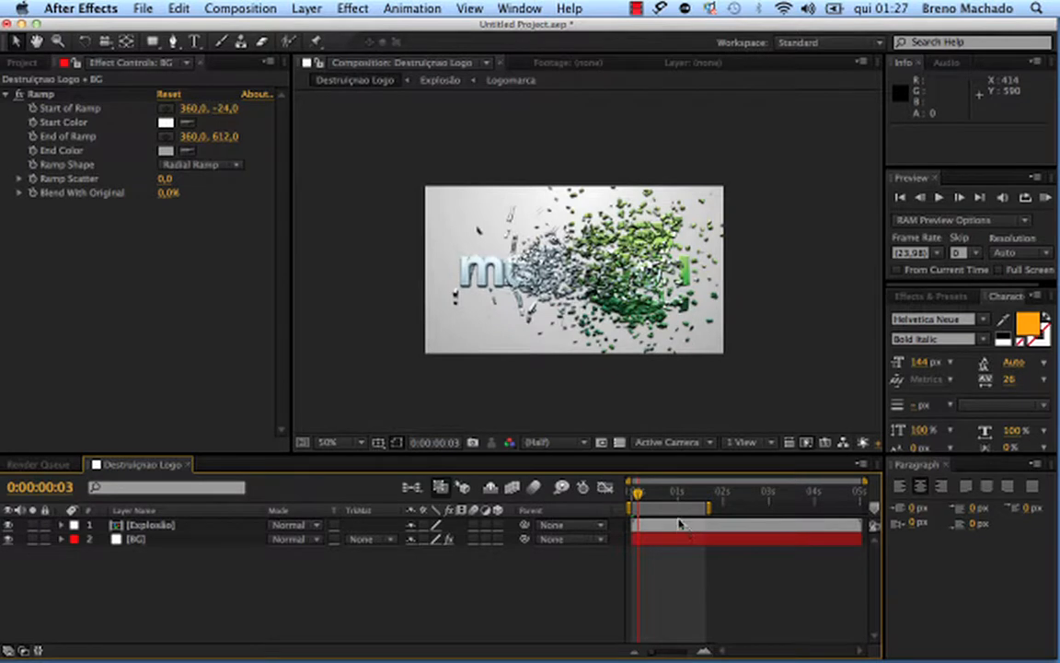
mouse_move(638, 493)
mouse_down()
mouse_move(649, 493)
mouse_move(632, 493)
mouse_up()
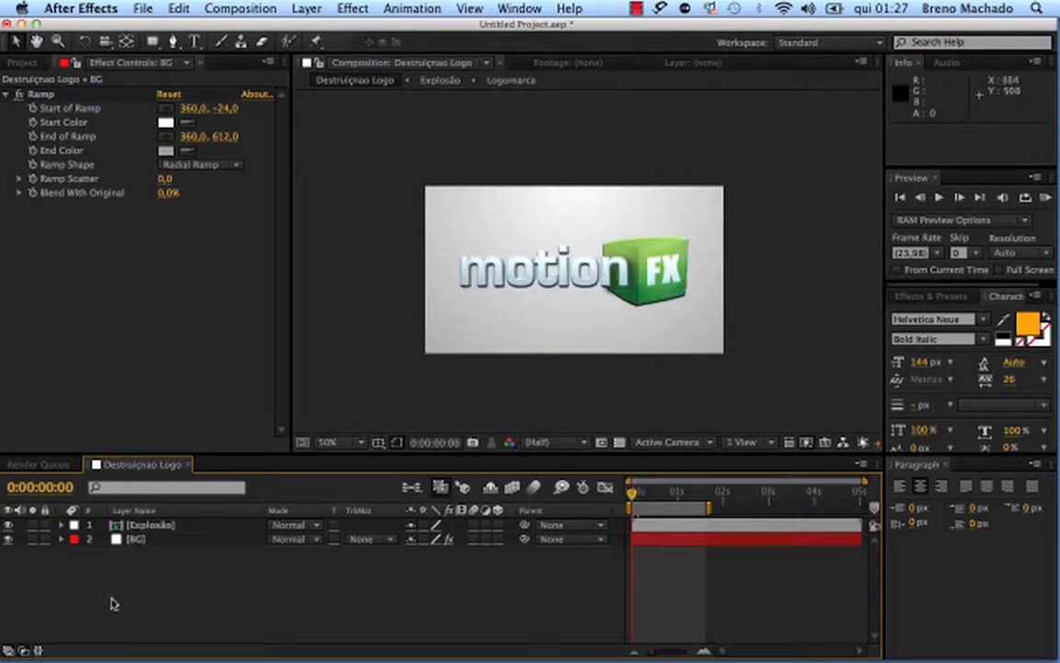
- Duplicate the Explosão layer and apply a Fill effect with black color to the lower copy
click(150, 528)
key(super+d)
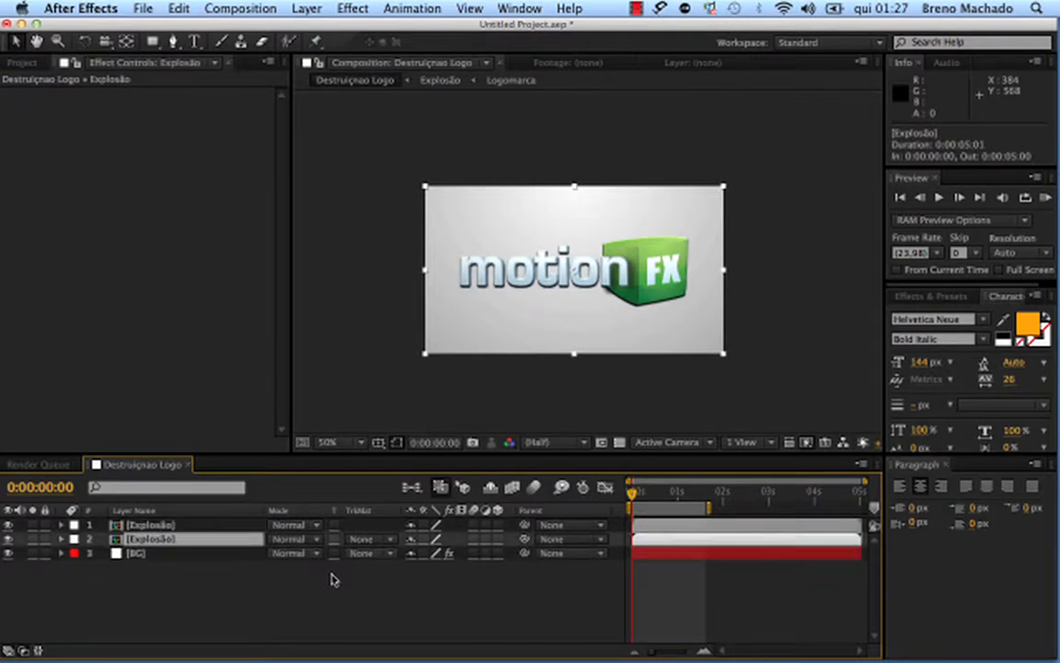
click(352, 8)
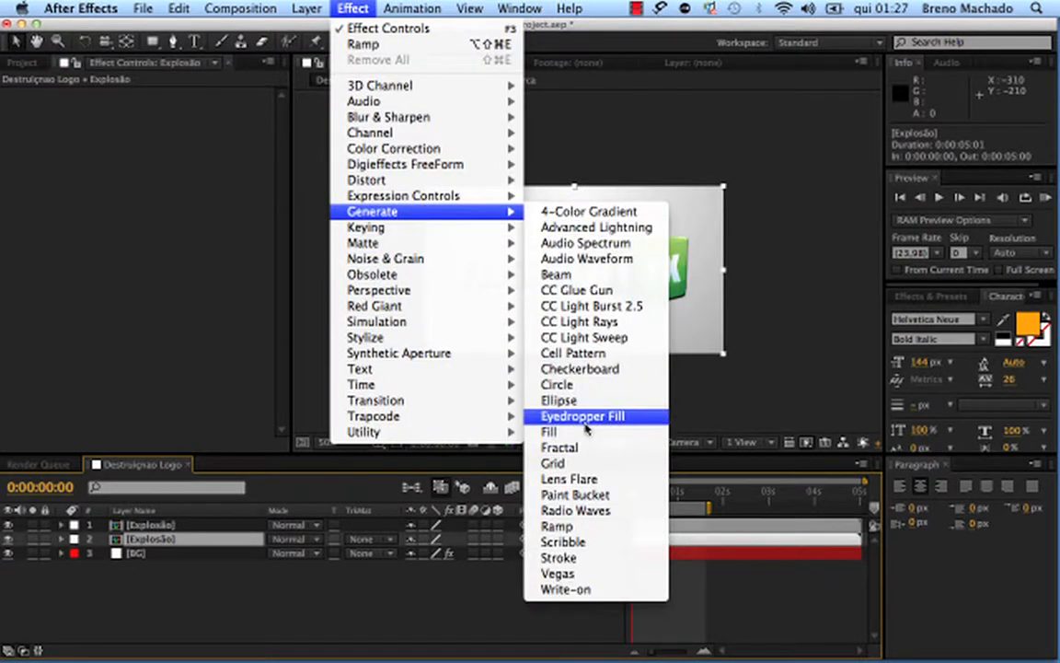
mouse_move(401, 386)
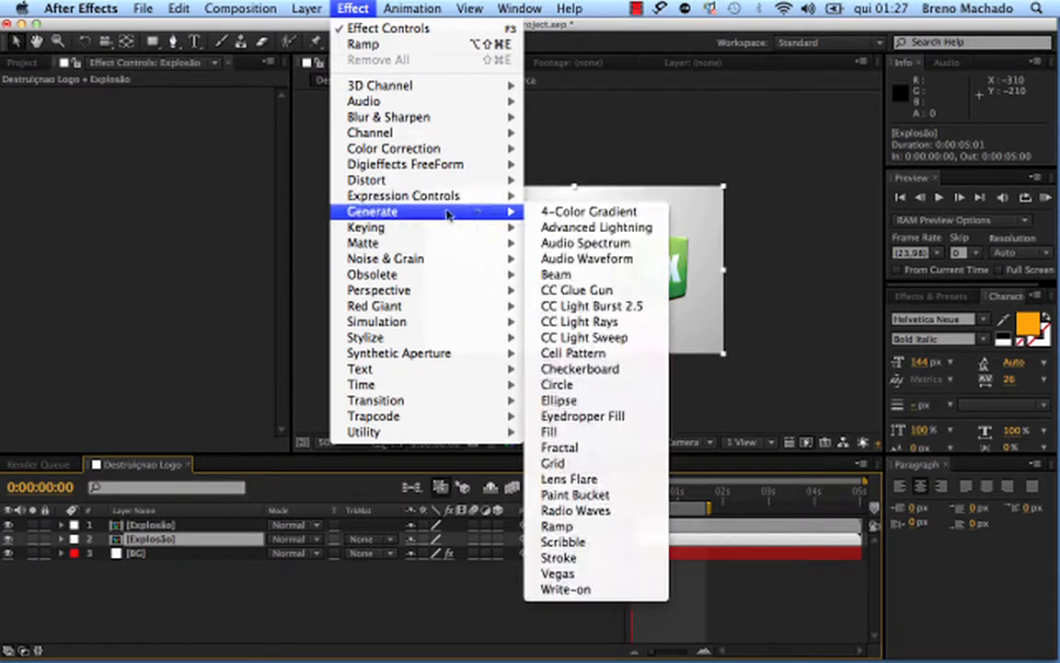
mouse_move(410, 213)
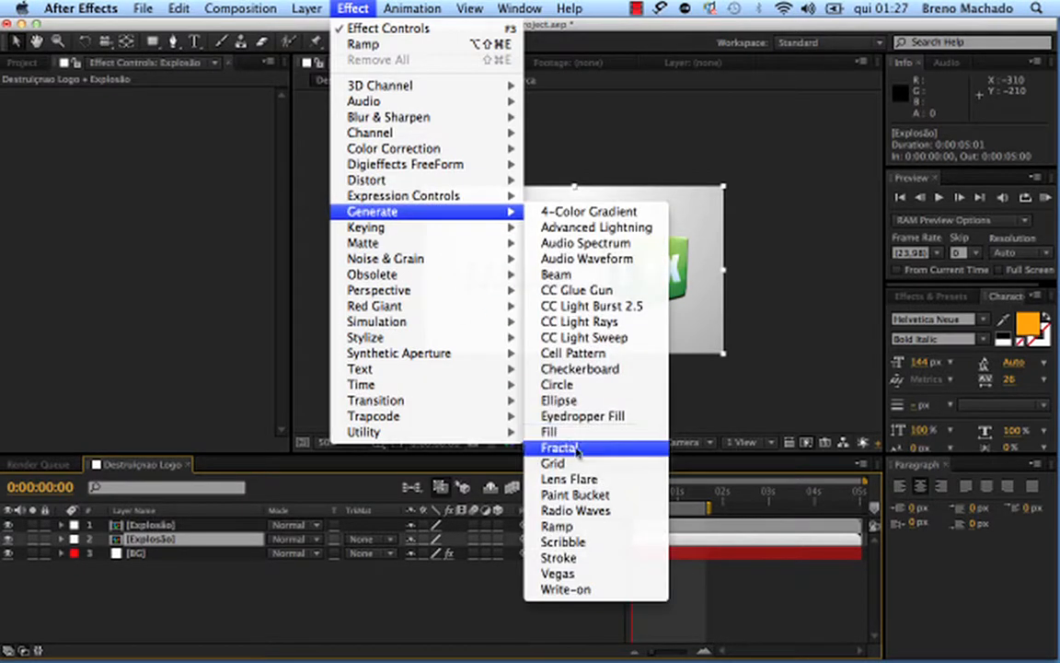
click(557, 429)
click(164, 138)
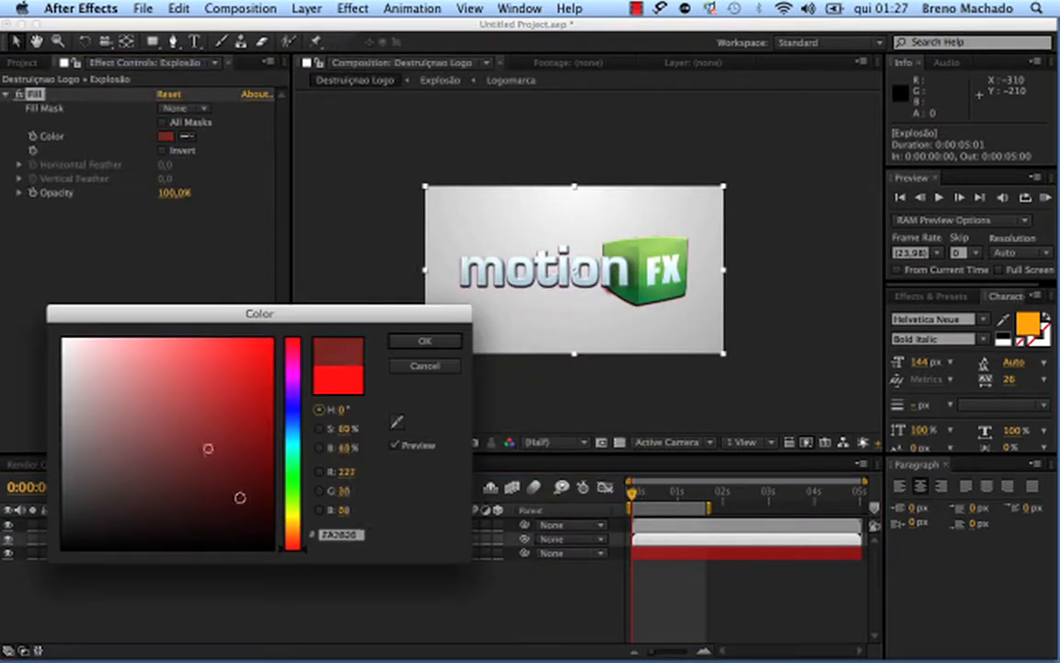
click(253, 538)
click(426, 340)
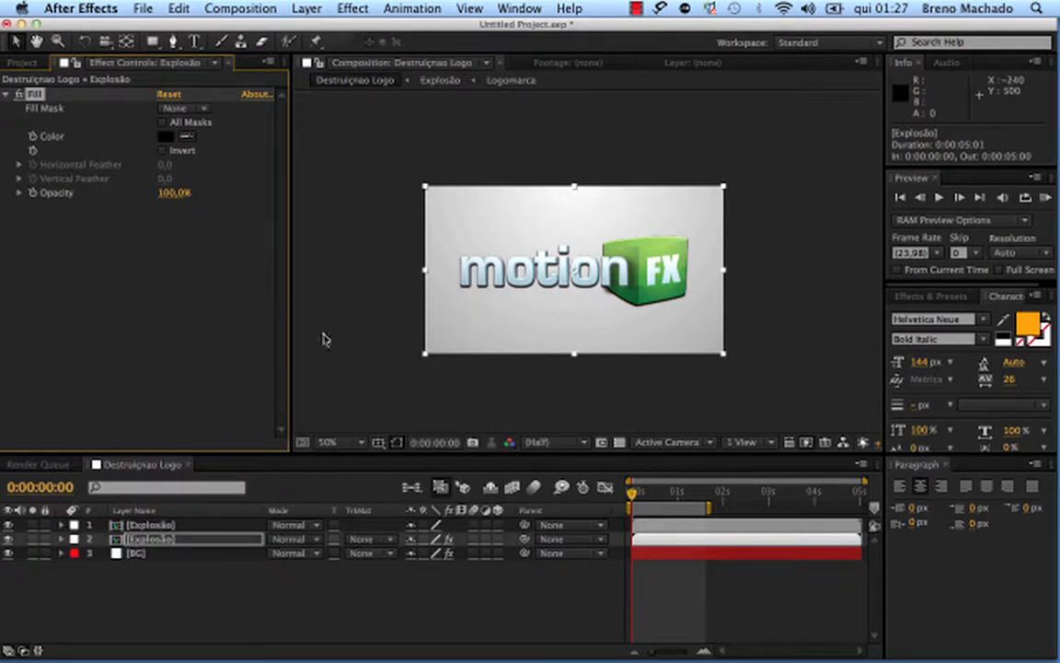
- Solo the black Explosão copy over the transparency grid, preview its fragments, and restore the full view at 0:00:00:02
click(32, 539)
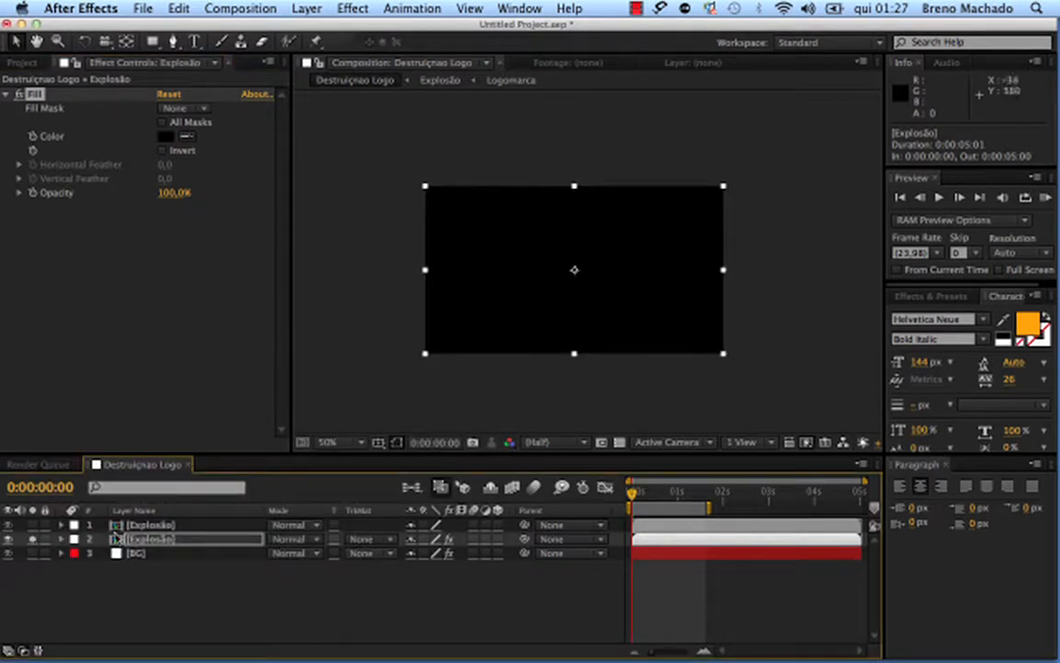
click(152, 574)
click(162, 526)
click(171, 540)
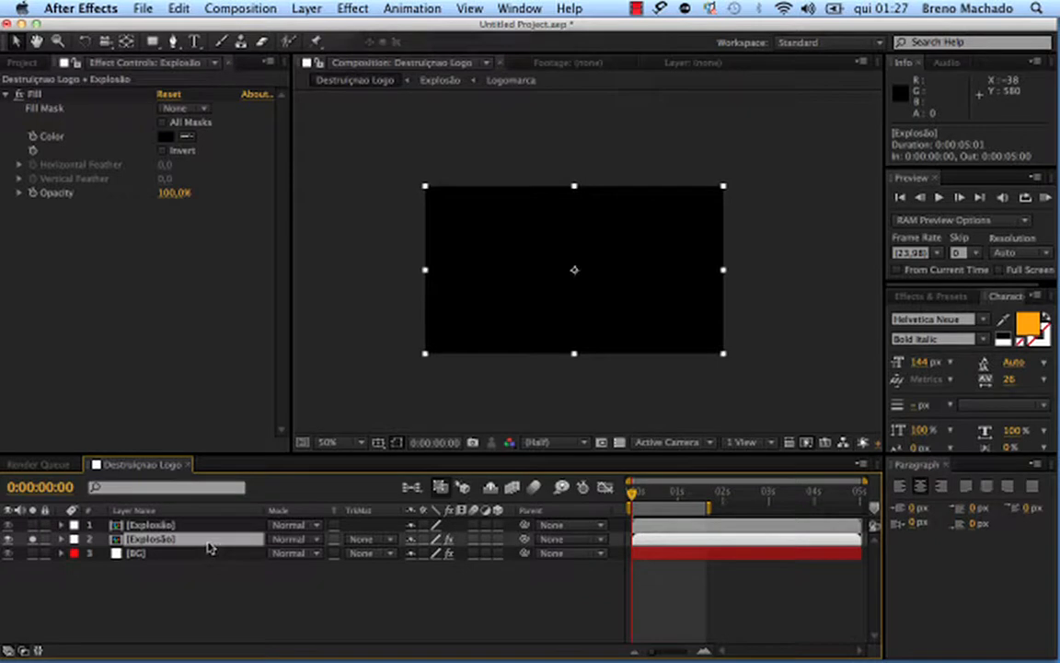
click(601, 443)
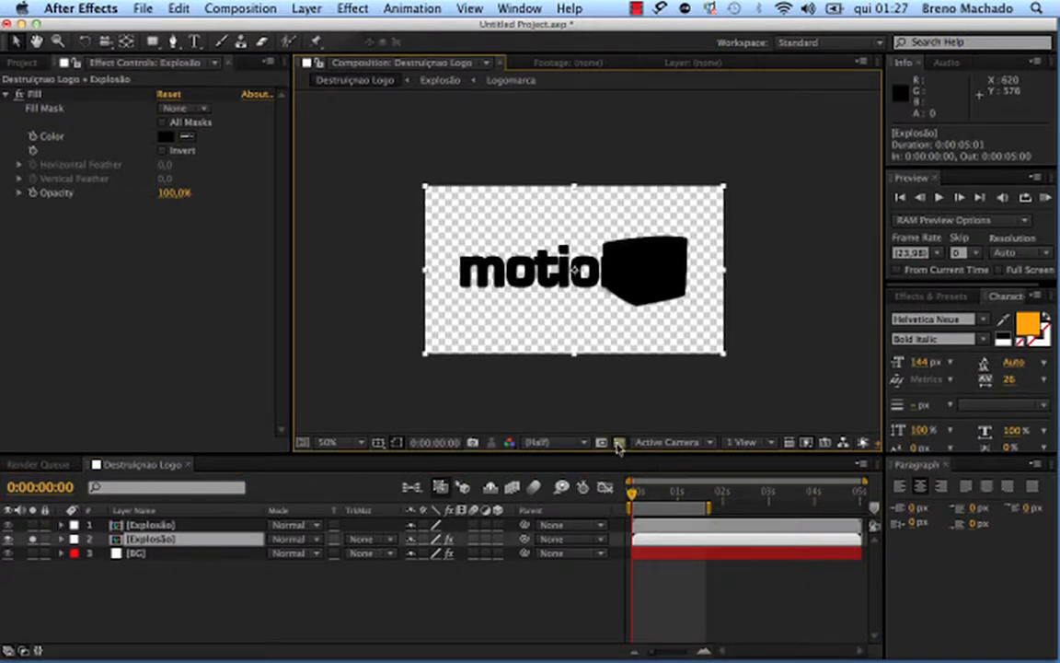
drag(690, 302, 666, 297)
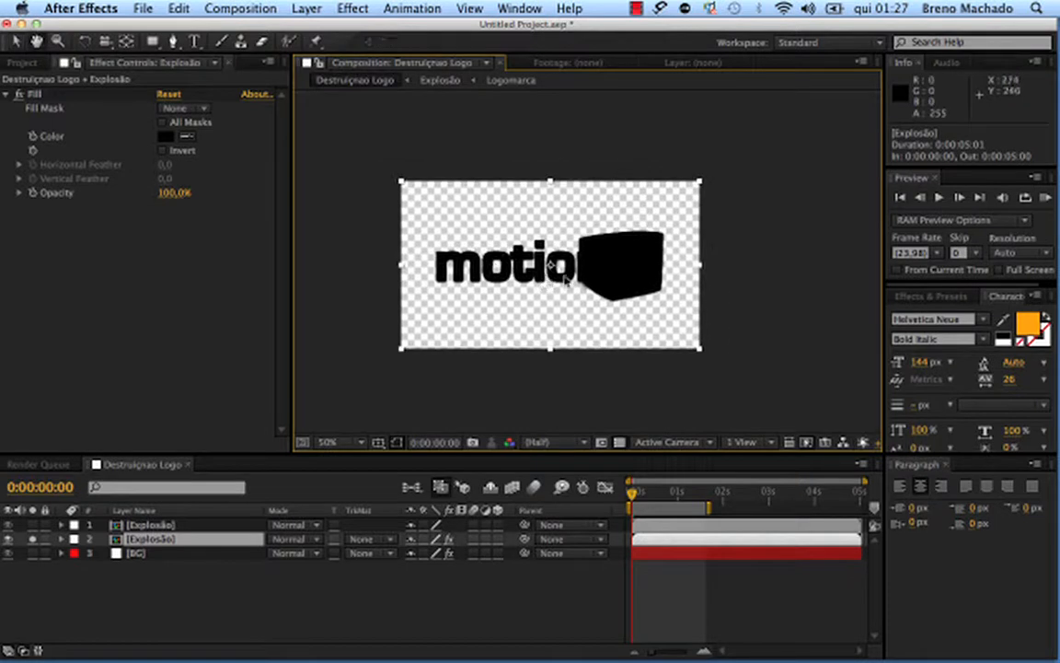
key(space)
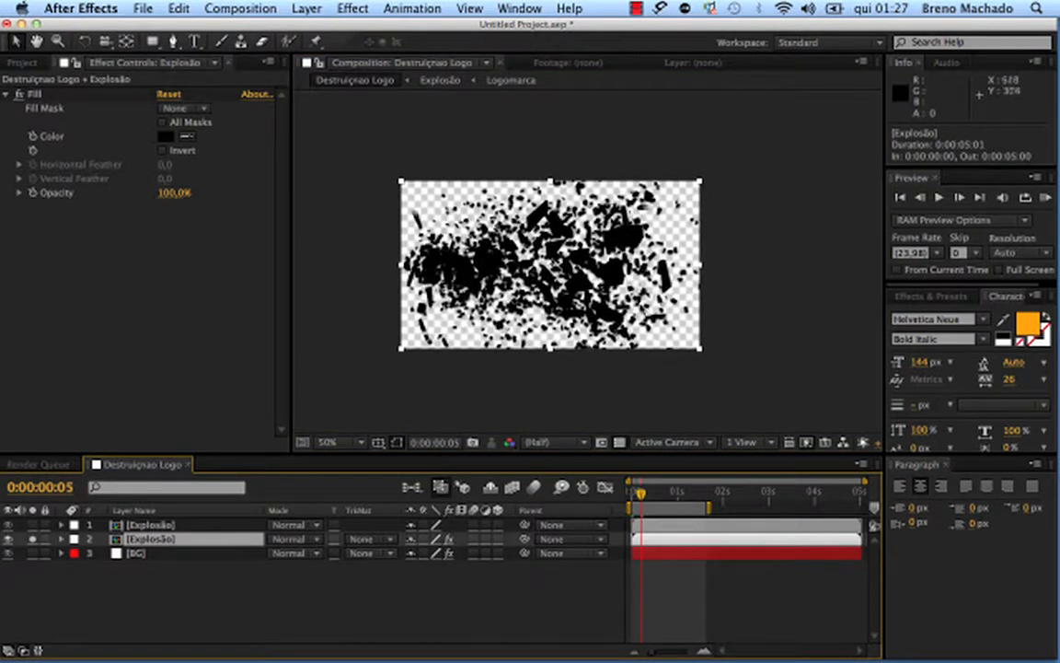
drag(641, 495, 625, 494)
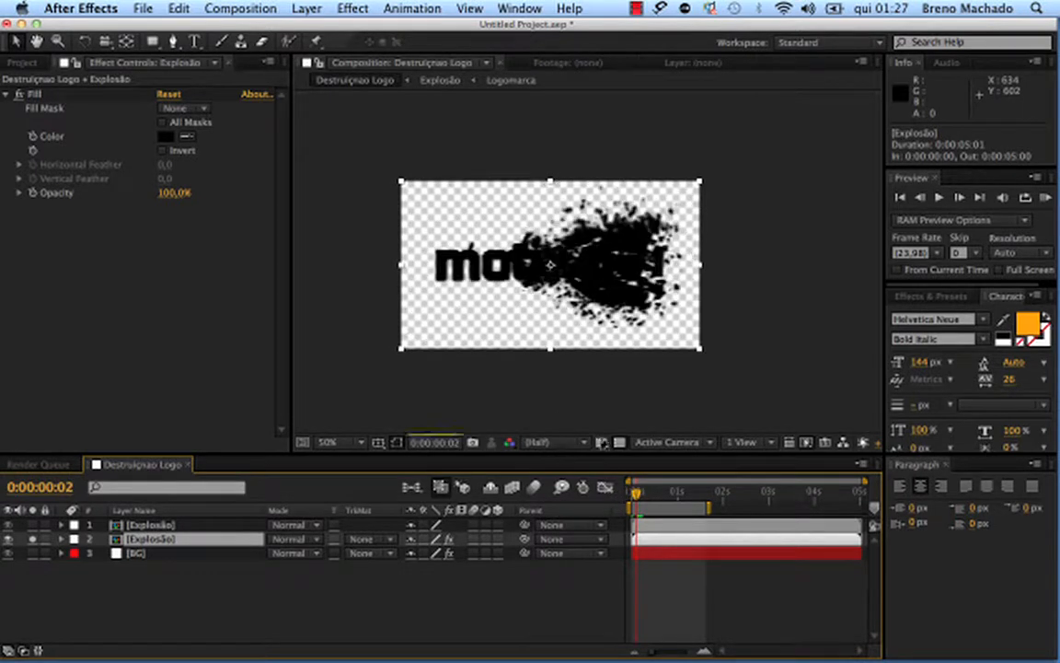
click(619, 442)
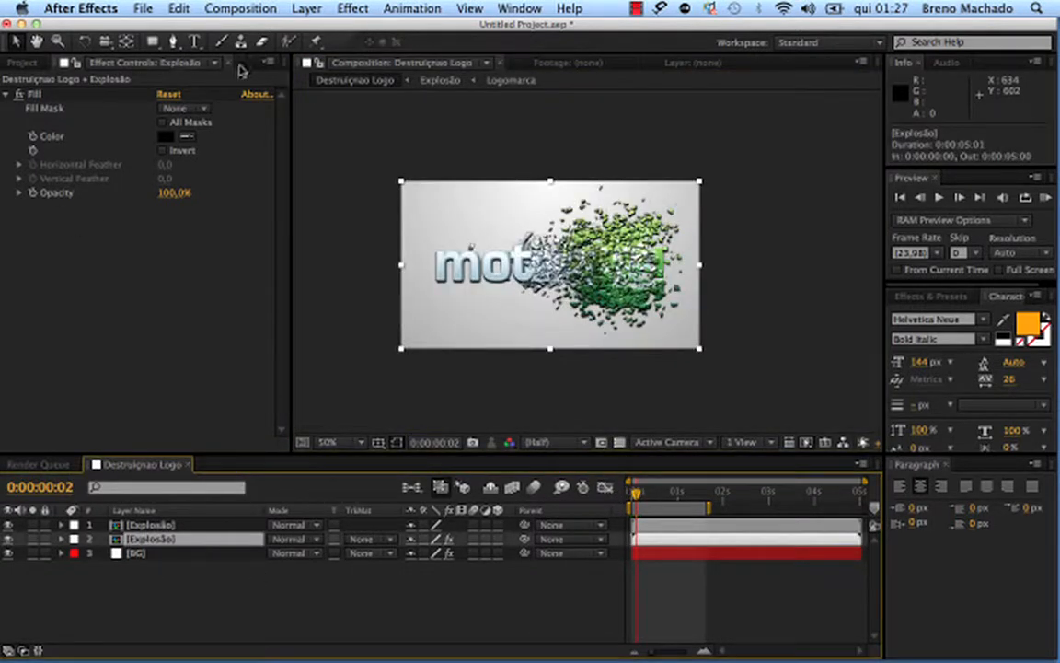
- Apply CC Radial Blur to the lower Explosão copy with type Fading Zoom and its Center at about 360, -91.5
click(353, 9)
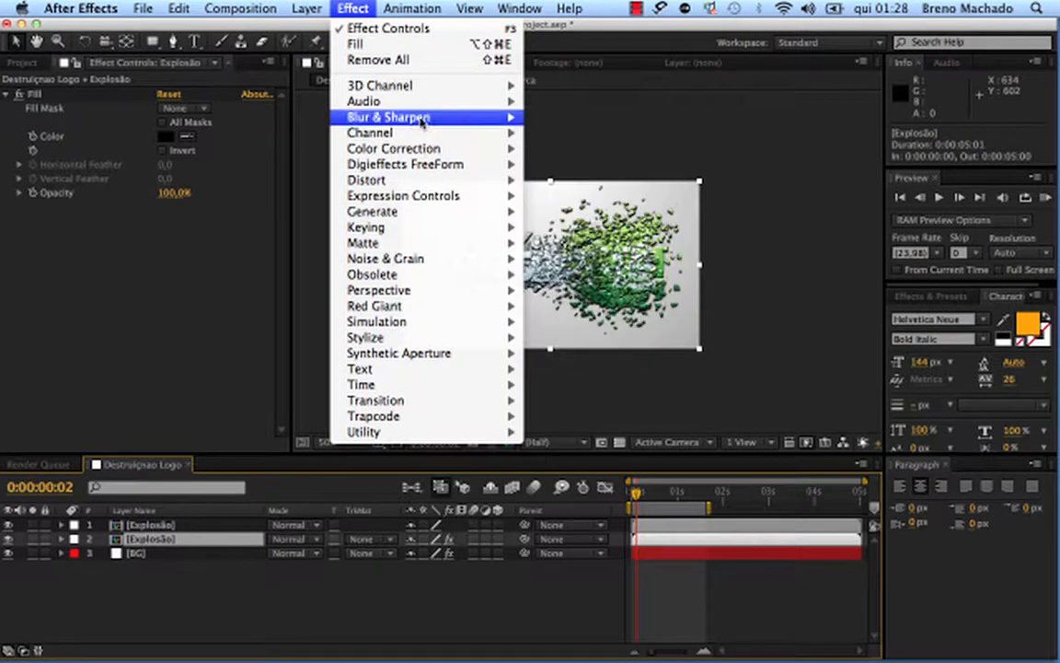
mouse_move(387, 117)
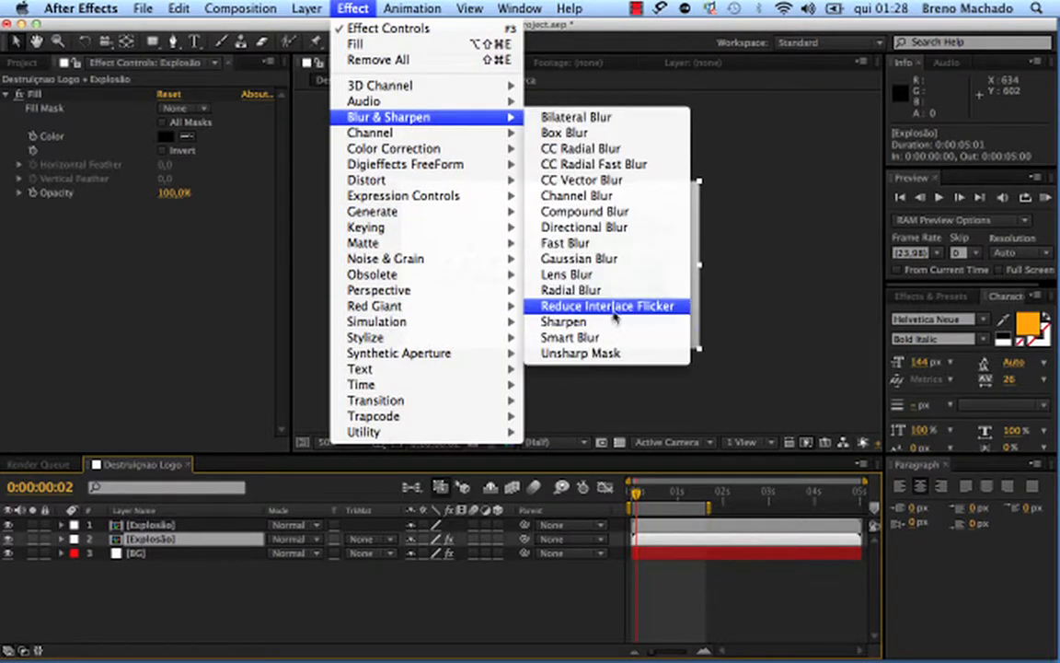
click(580, 148)
click(221, 227)
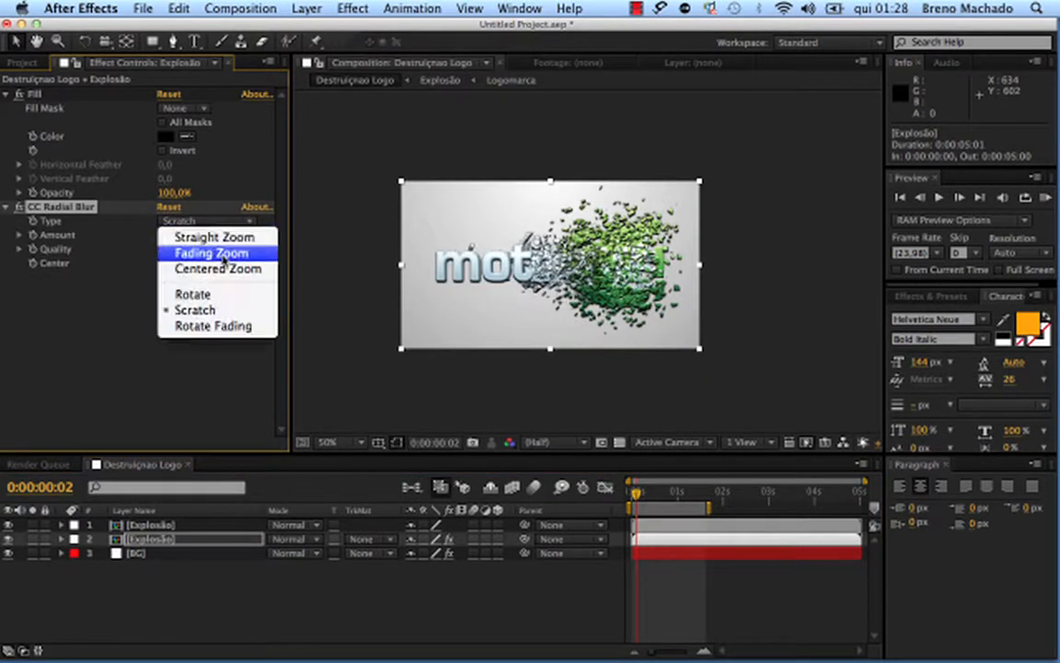
click(213, 252)
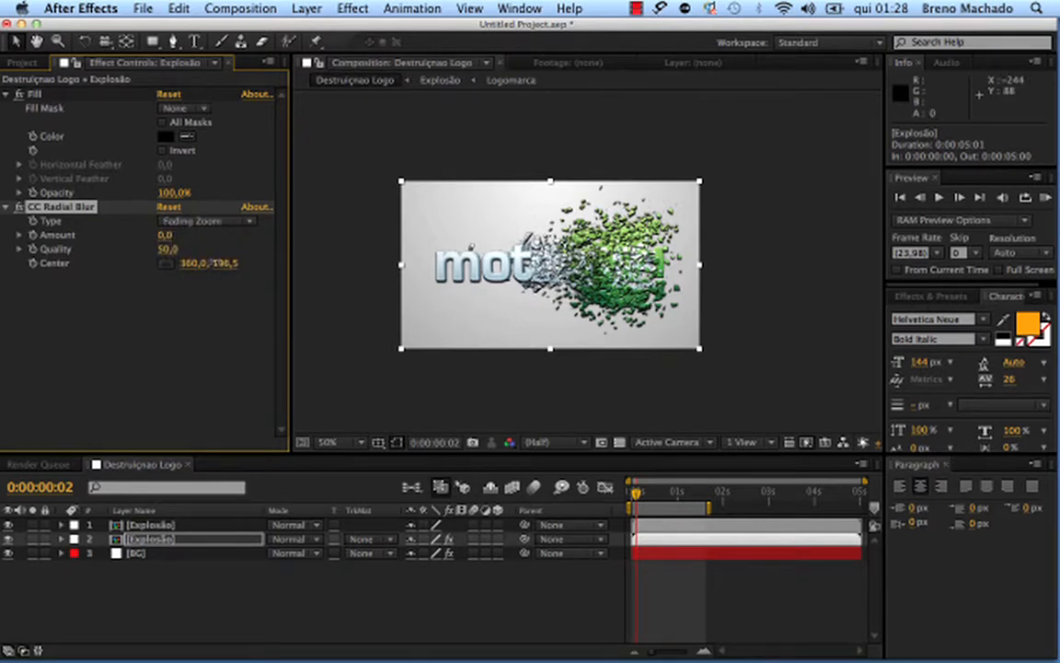
drag(550, 231, 549, 146)
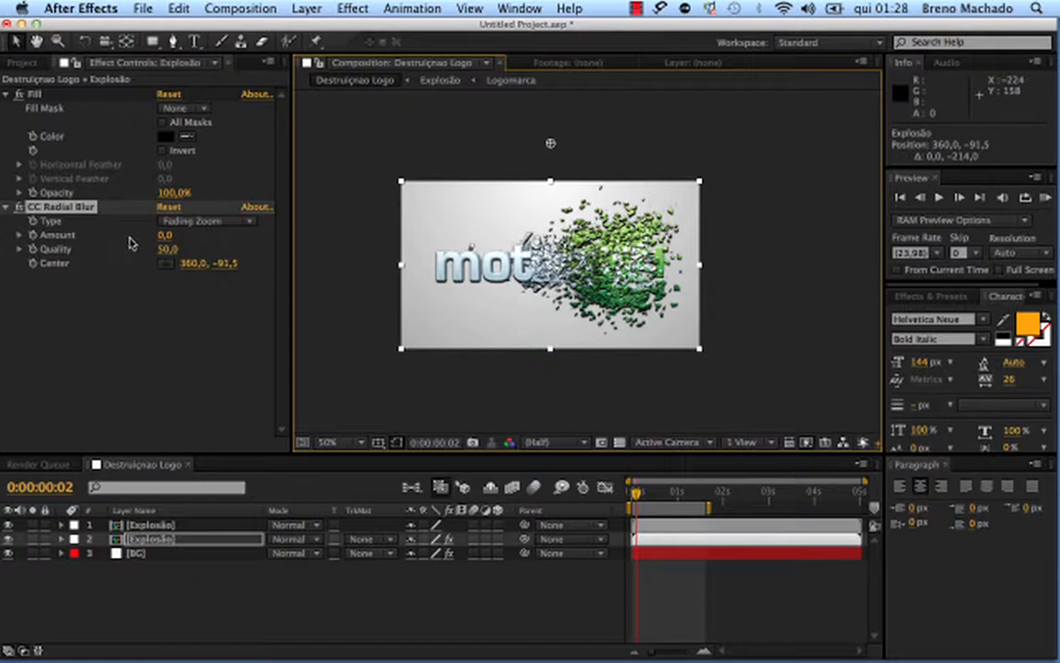
- Set the CC Radial Blur Amount to 90 on the lower Explosão copy, keeping the Fading Zoom type
drag(166, 241, 213, 242)
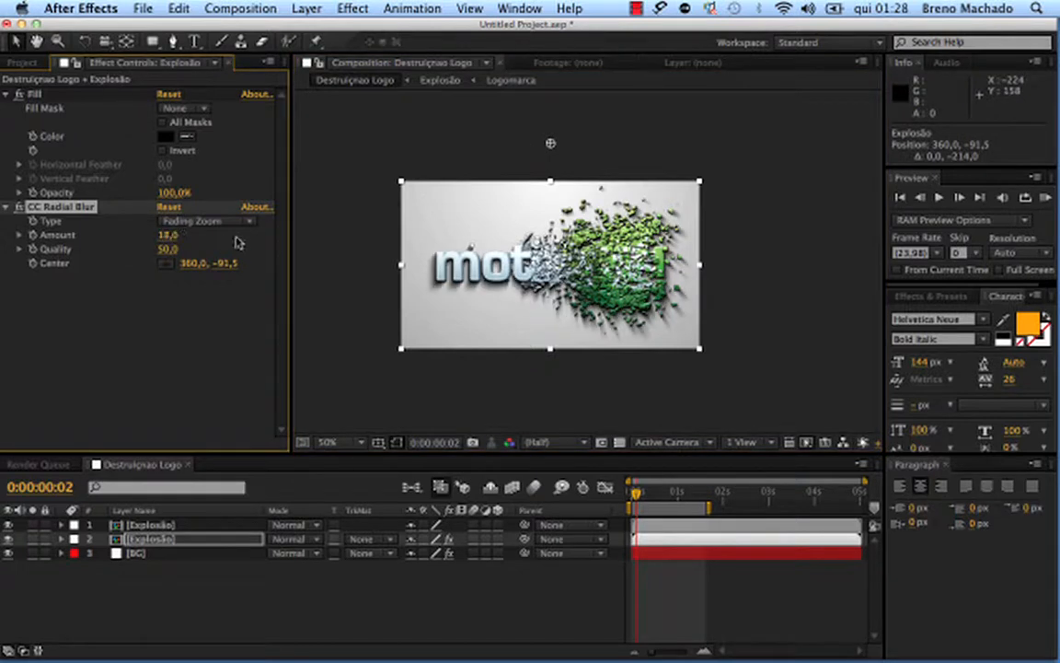
click(207, 221)
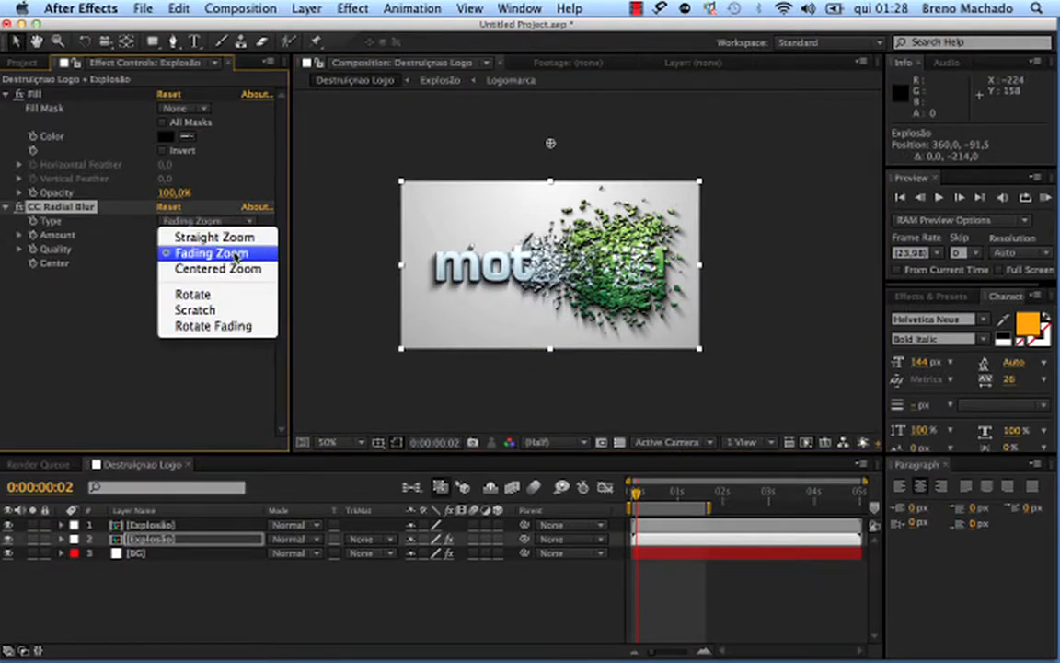
click(229, 254)
click(215, 223)
click(198, 244)
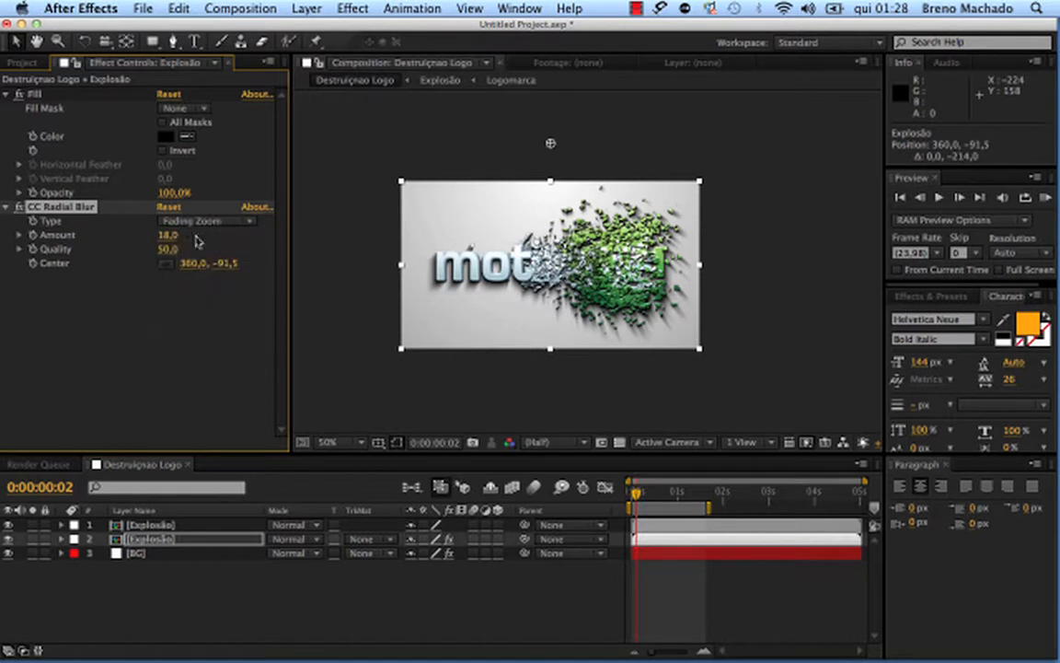
drag(167, 235, 213, 230)
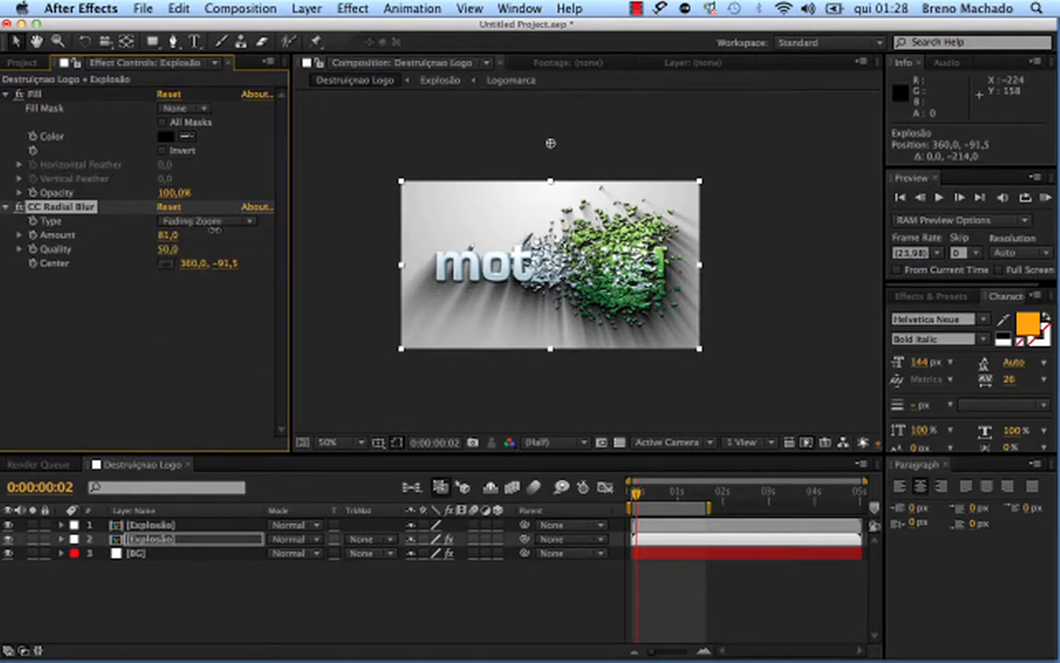
click(173, 235)
text(9)
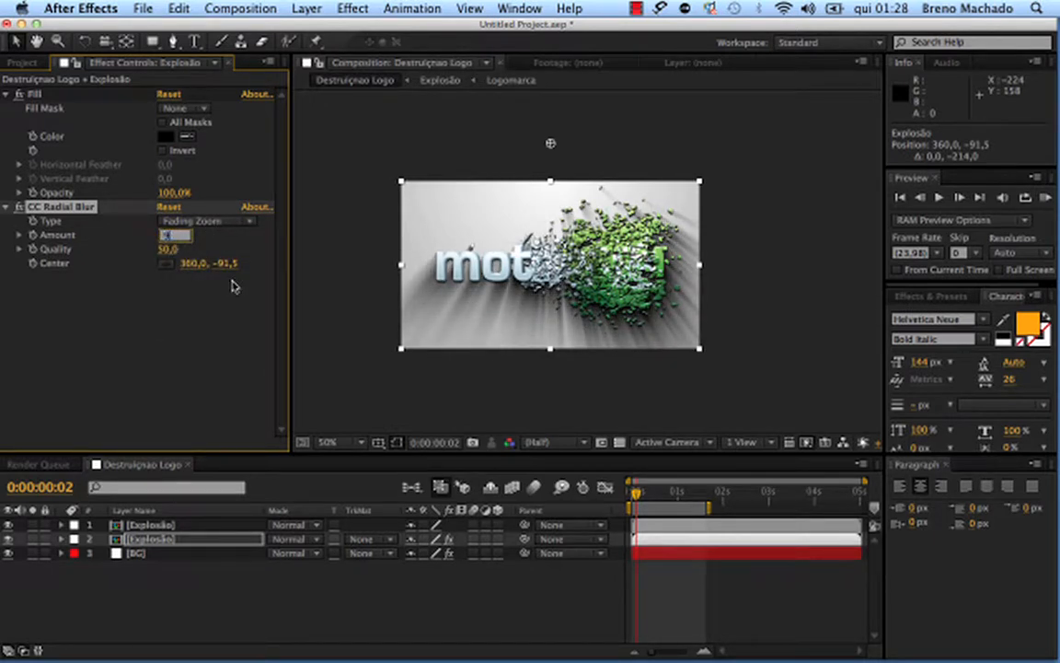
text(0)
key(Return)
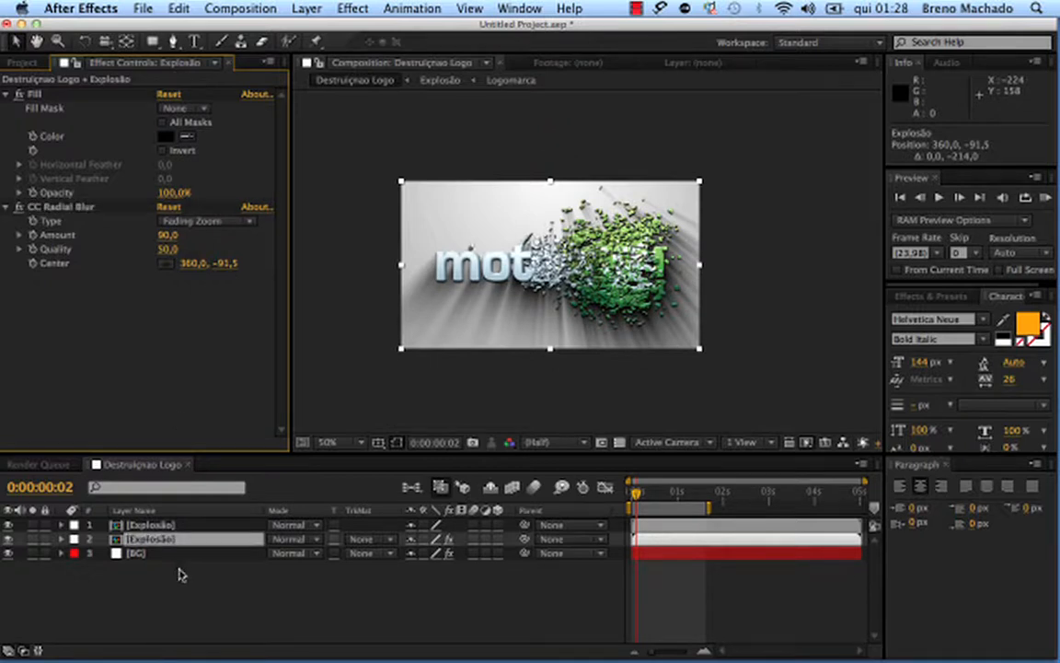
- Set the Opacity of the lower, black-filled Explosão layer to 25%
click(213, 584)
click(184, 541)
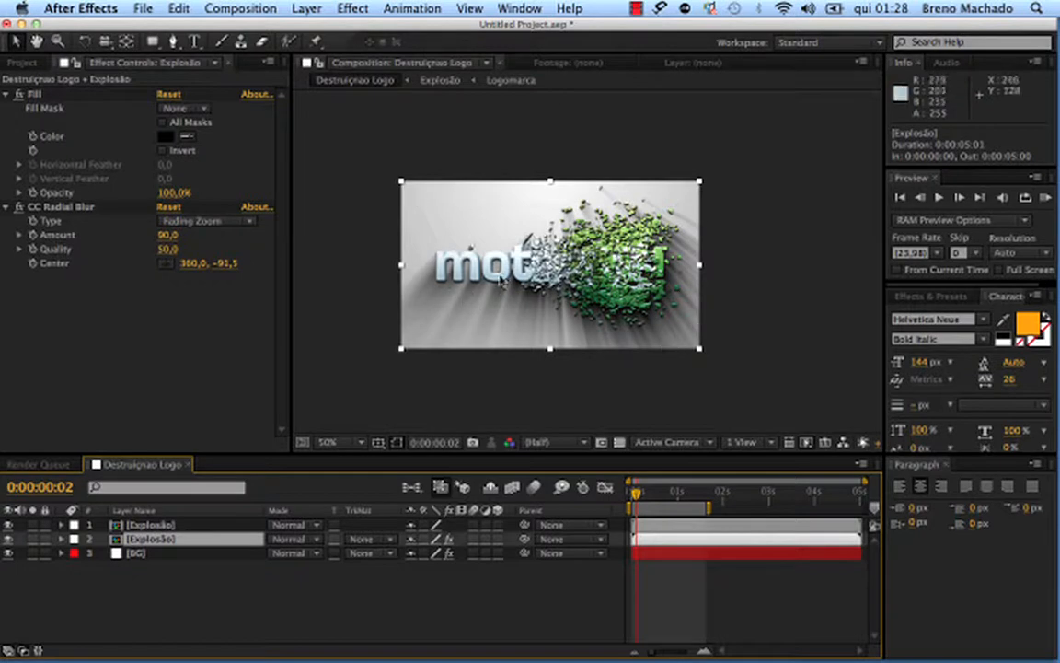
key(t)
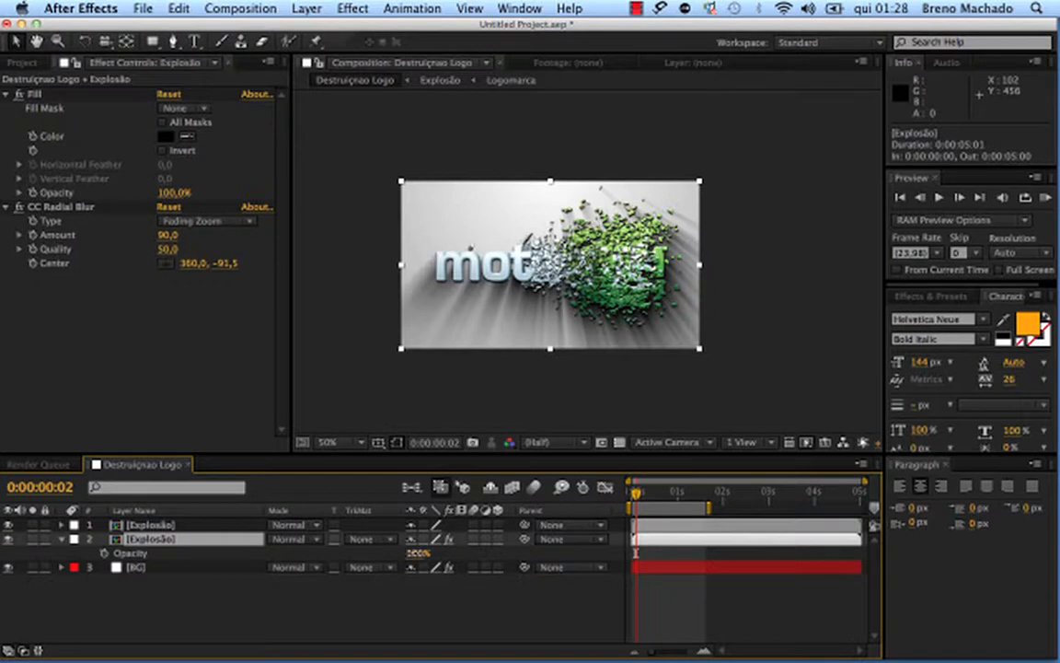
mouse_move(419, 552)
mouse_down()
mouse_move(326, 558)
mouse_move(339, 557)
mouse_up()
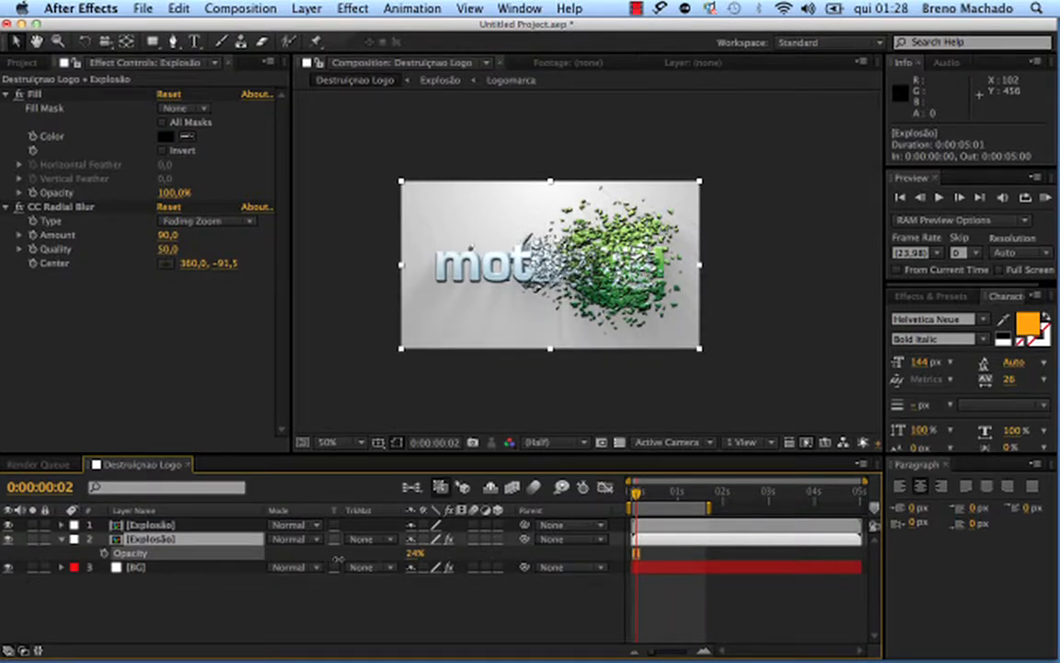
click(415, 621)
key(slash)
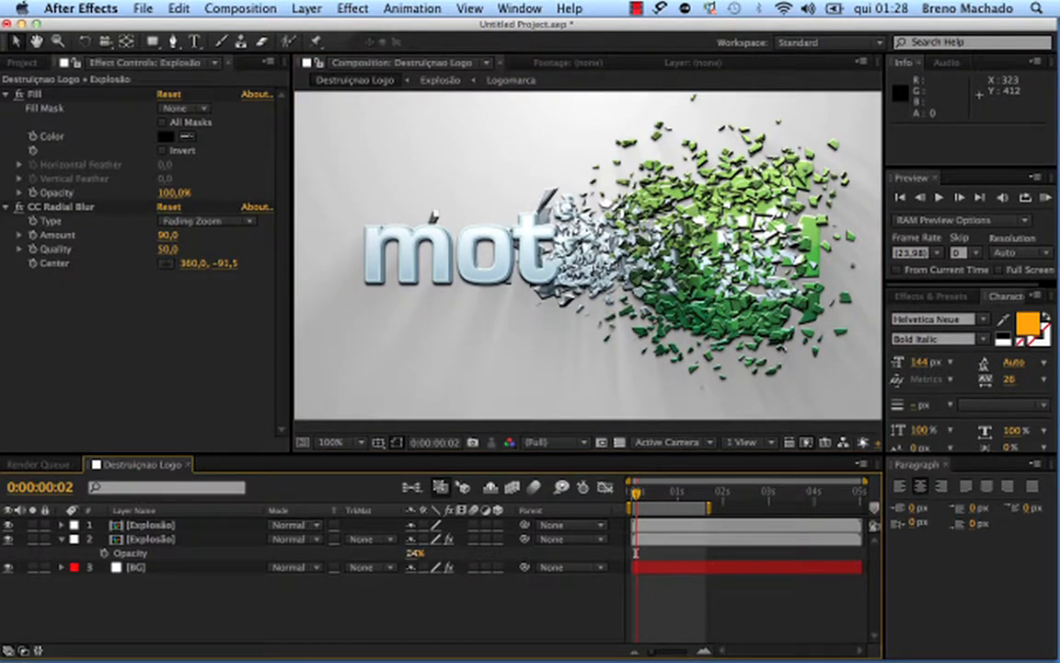
click(414, 554)
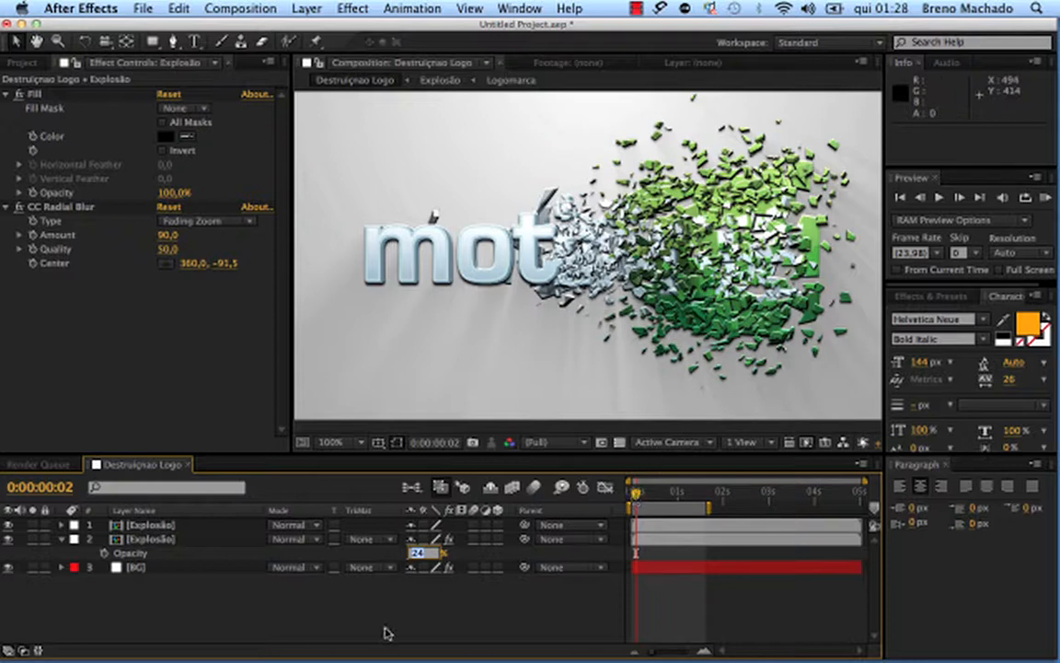
text(25)
key(Return)
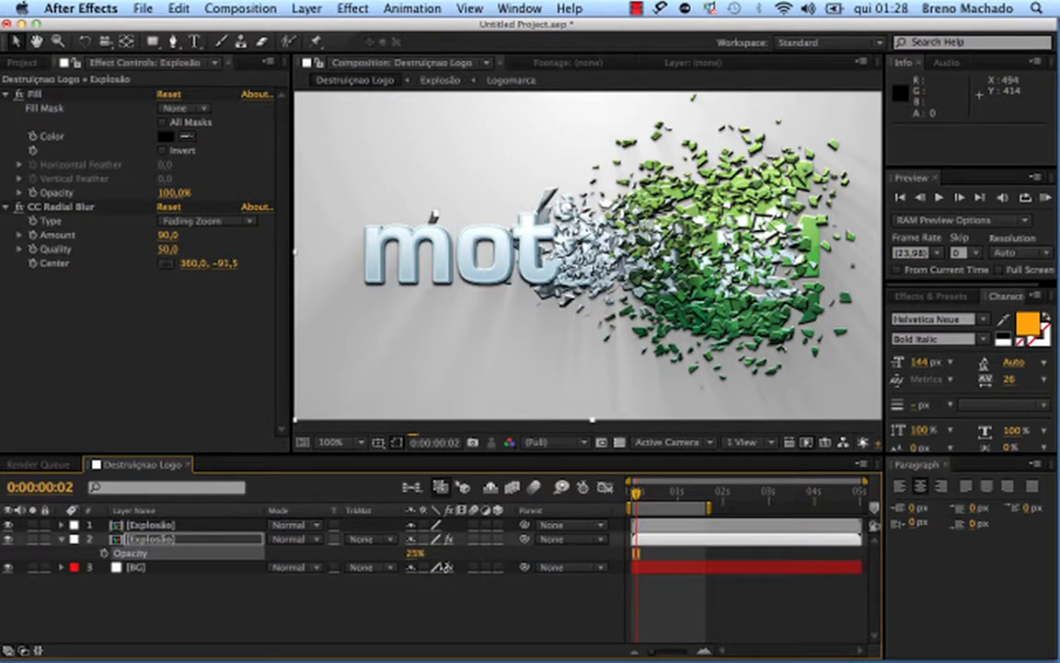
- Scrub the shattering logo up to 0:00:00:13 and play it from the start to check the softened shadows
drag(638, 494, 641, 494)
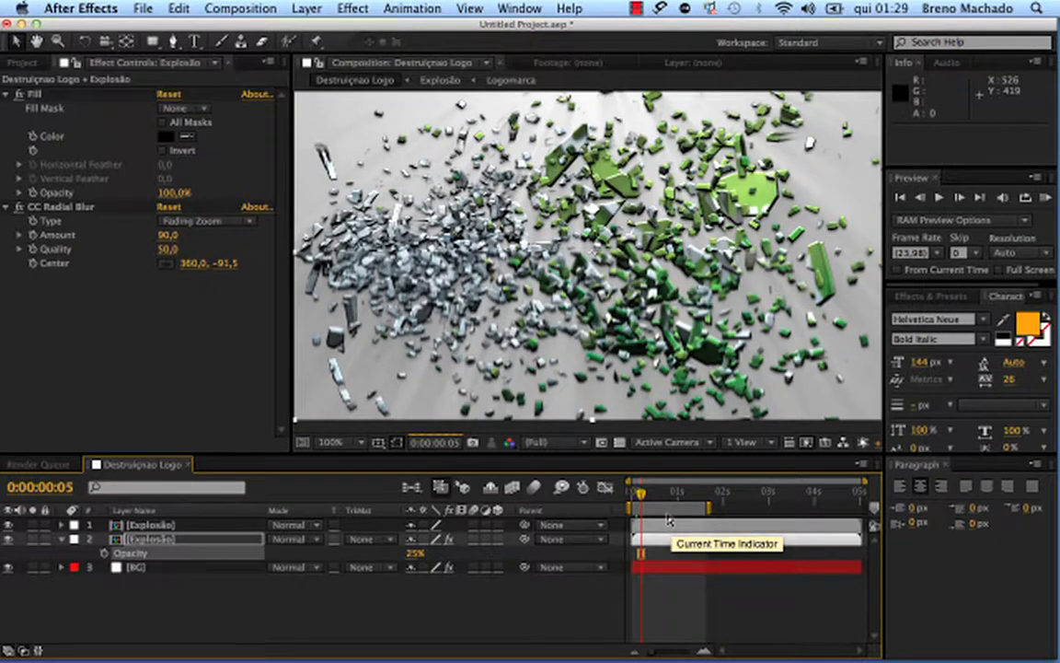
drag(642, 495, 656, 497)
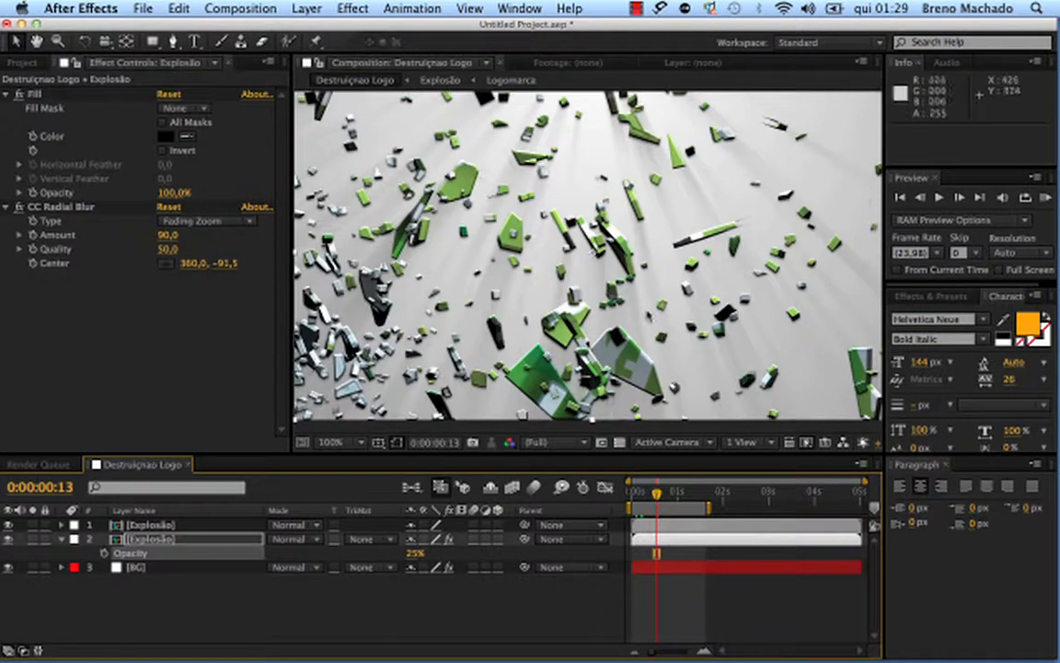
scroll(645, 380, down, 2)
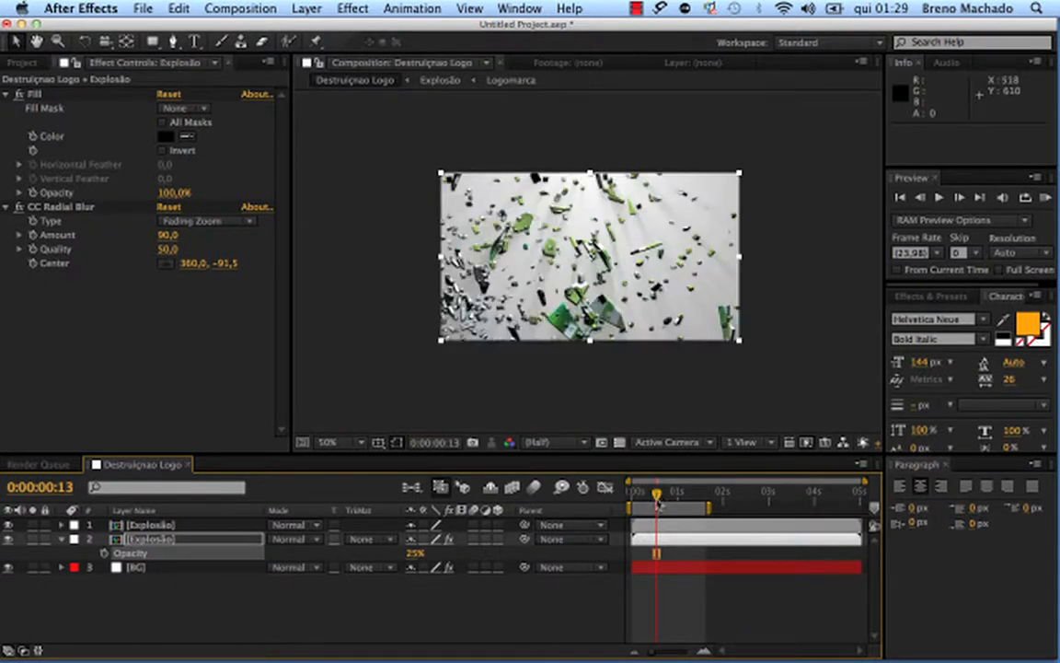
drag(658, 501, 631, 497)
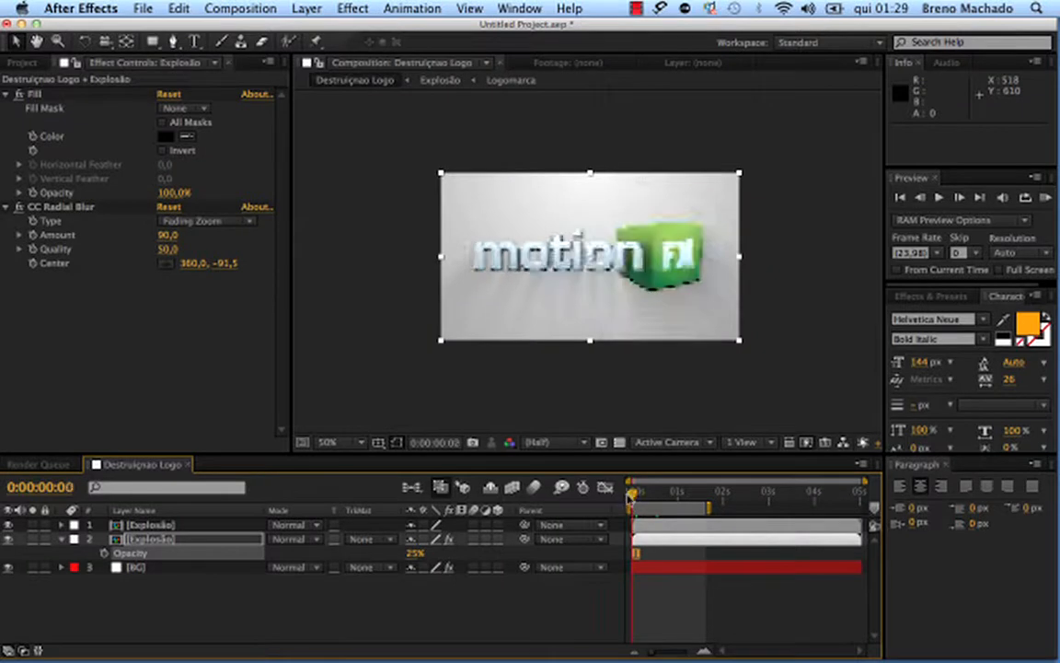
key(space)
click(220, 592)
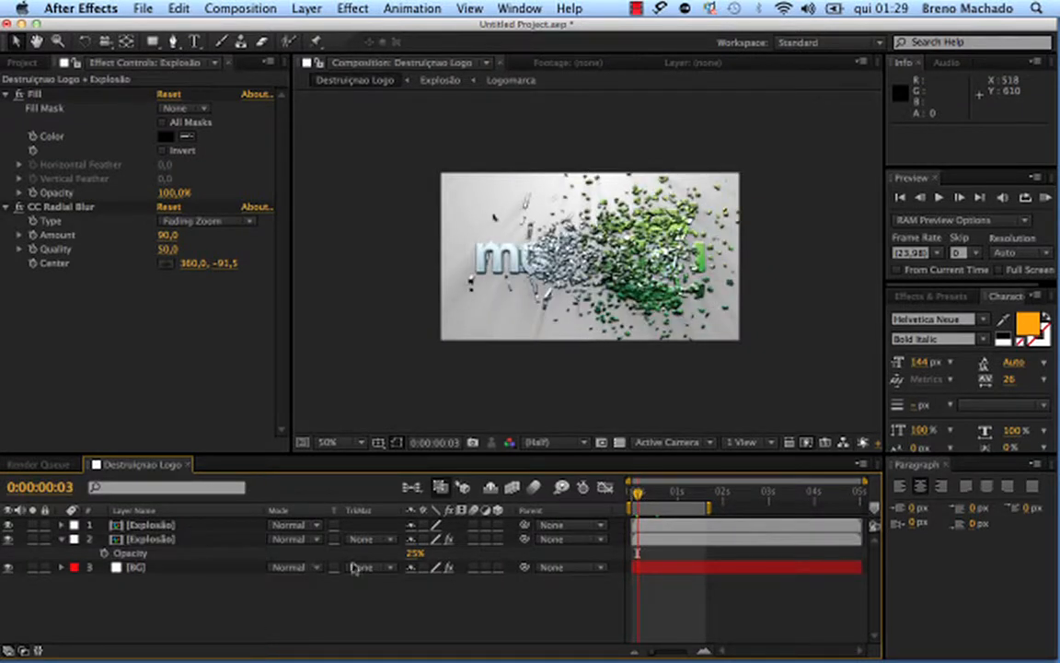
- Collapse the lower Explosão layer's properties and open the Explosão precomposition
click(62, 539)
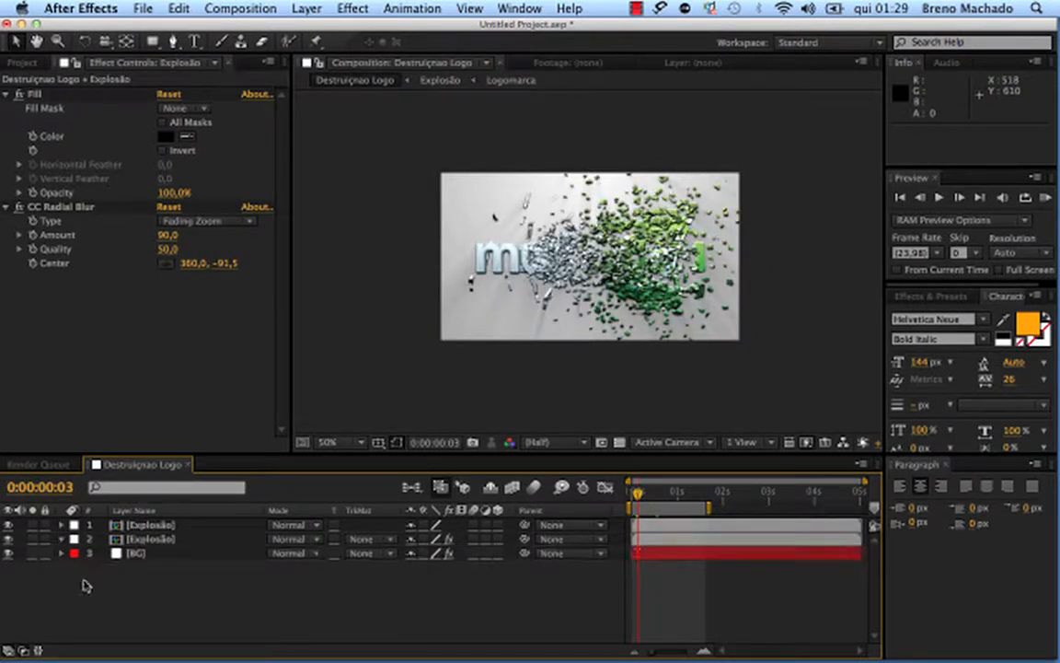
double_click(175, 539)
click(209, 528)
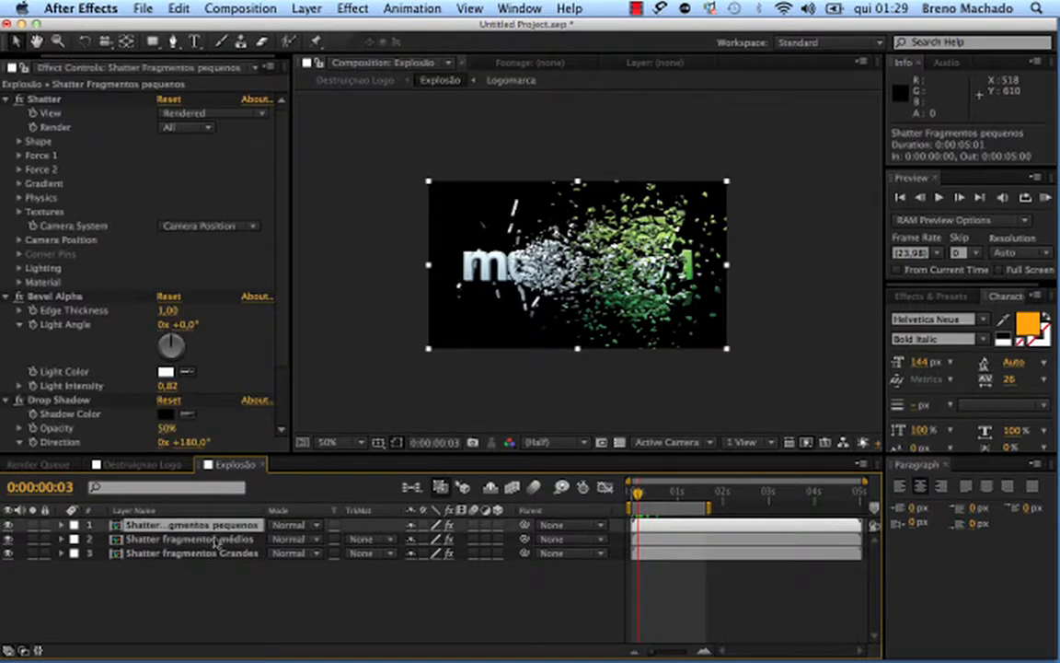
click(344, 563)
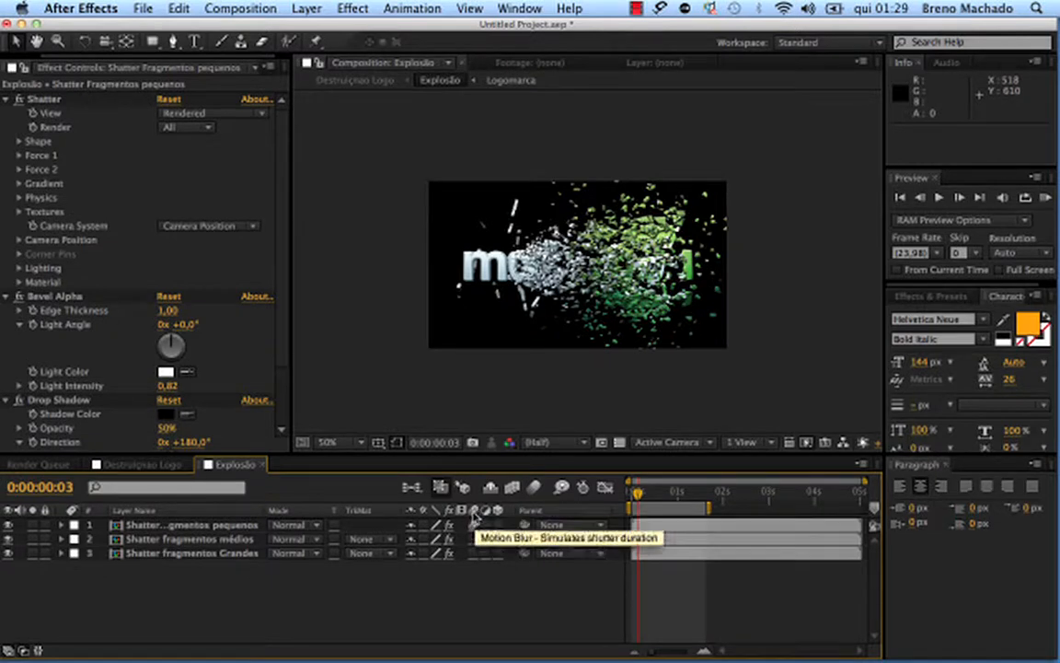
- Try motion blur on the Shatter Fragmentos pequenos layer and inspect the fragments at 100% magnification
click(170, 525)
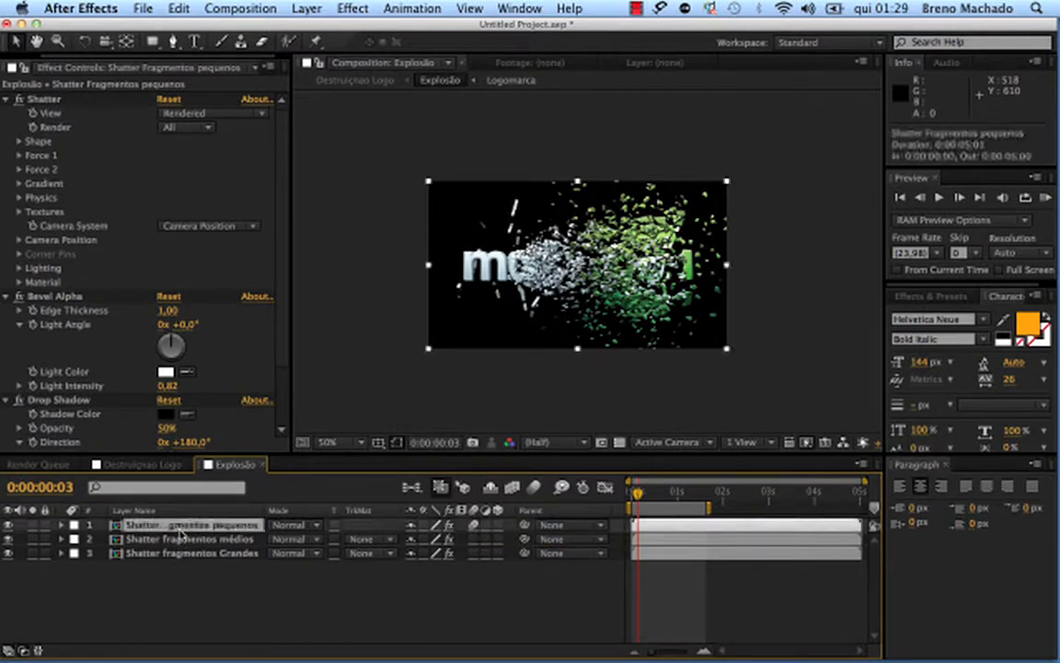
click(535, 488)
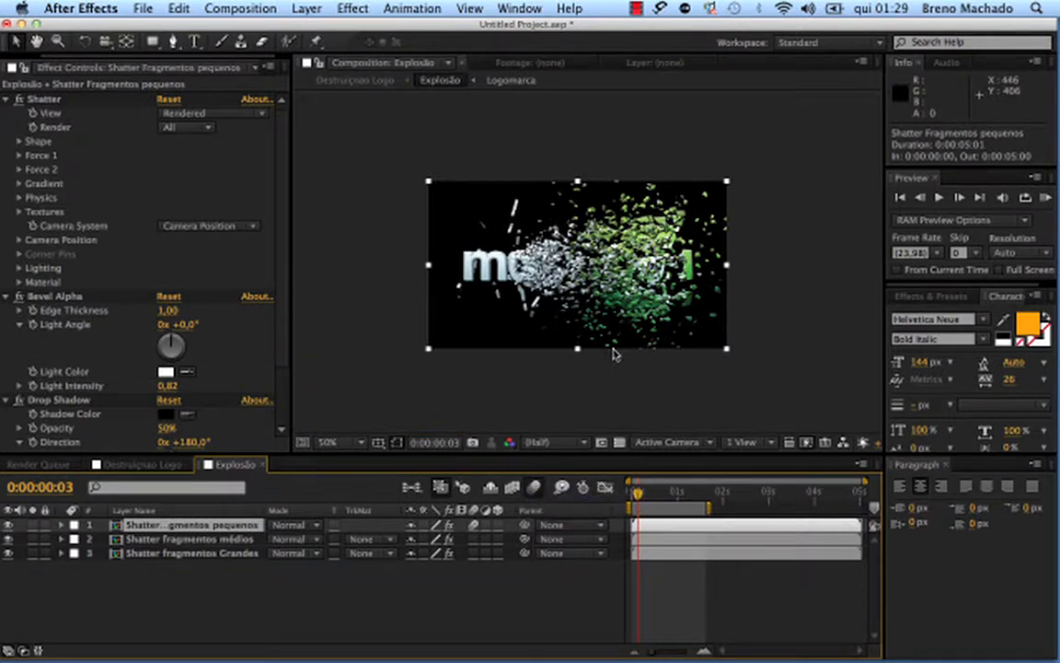
key(slash)
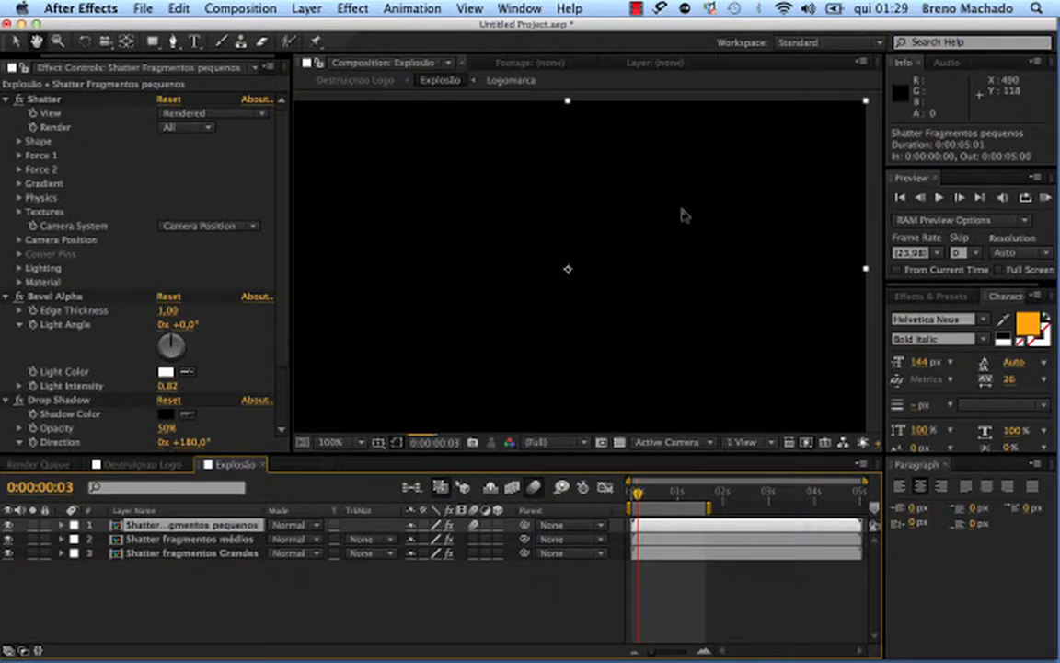
drag(685, 209, 644, 265)
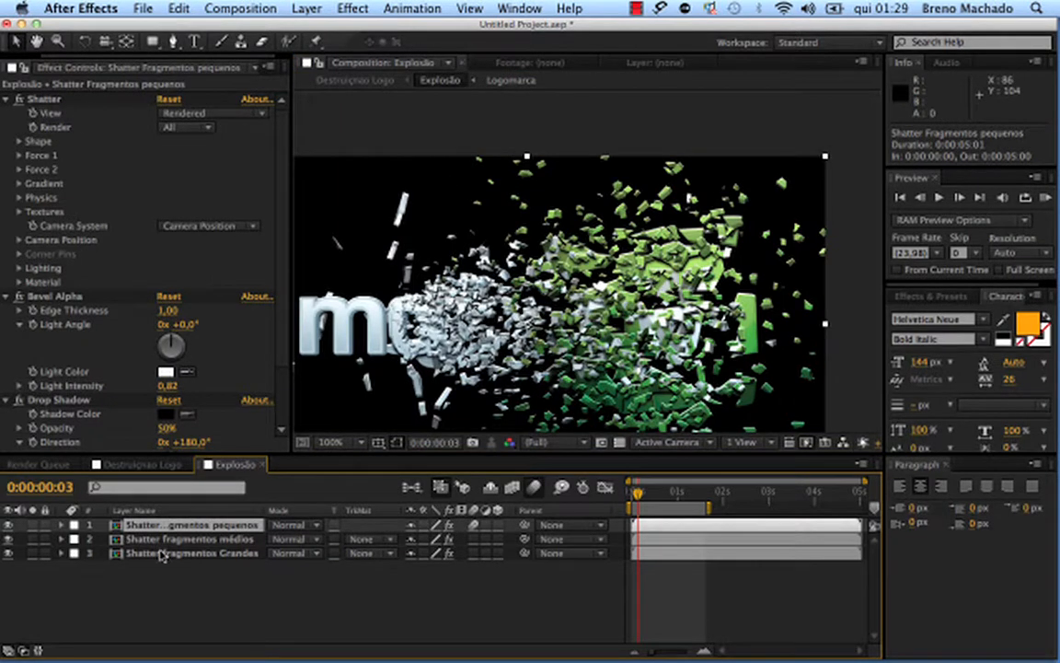
- Hide all three Shatter layers with motion blur turned off, and show the transparency grid
click(53, 563)
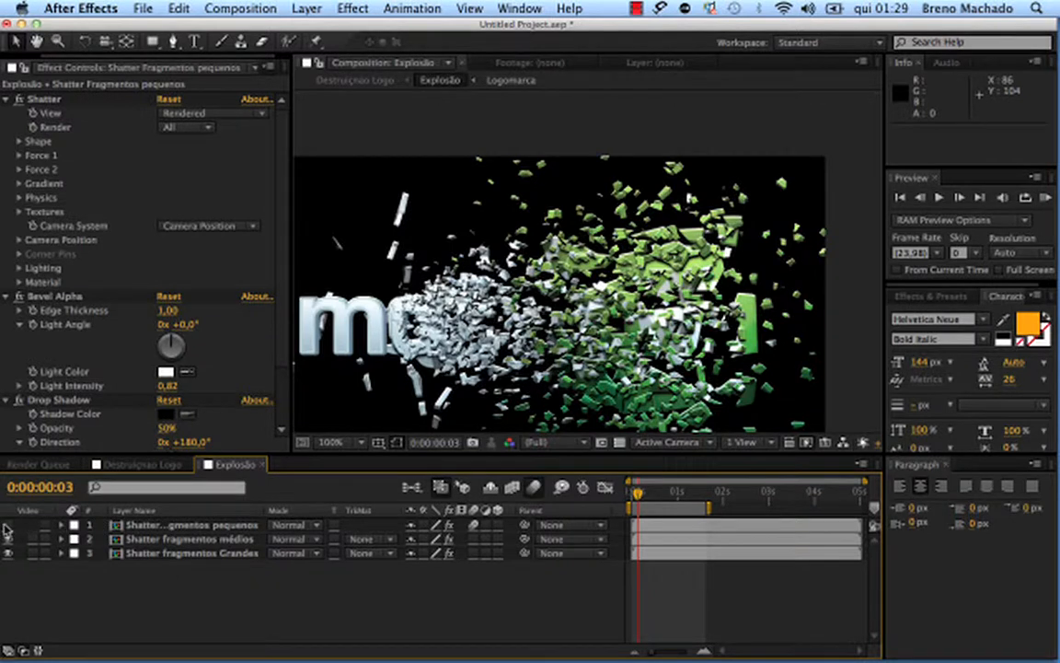
drag(8, 525, 7, 554)
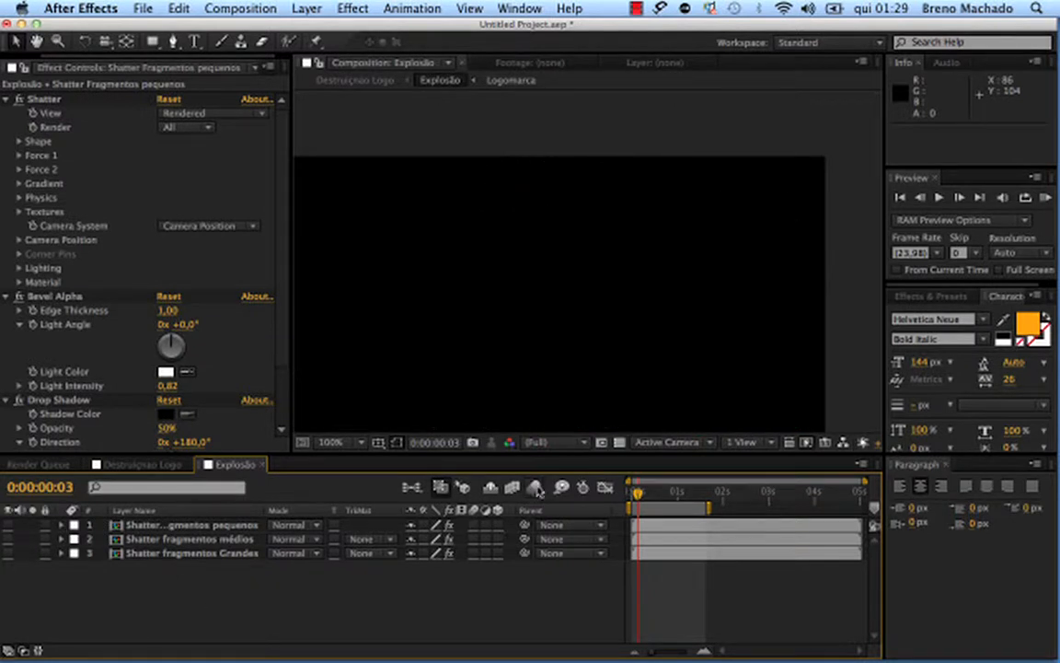
click(624, 439)
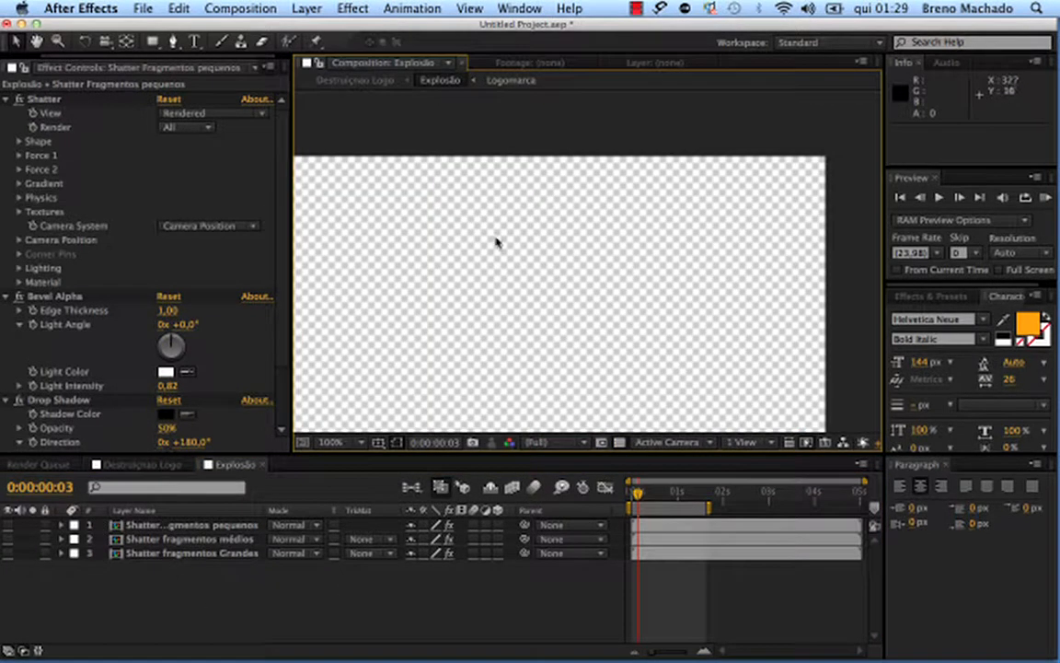
- Create a red 720 x 405 px solid in the Explosão composition and scale it down to 23%
click(339, 585)
key(super+y)
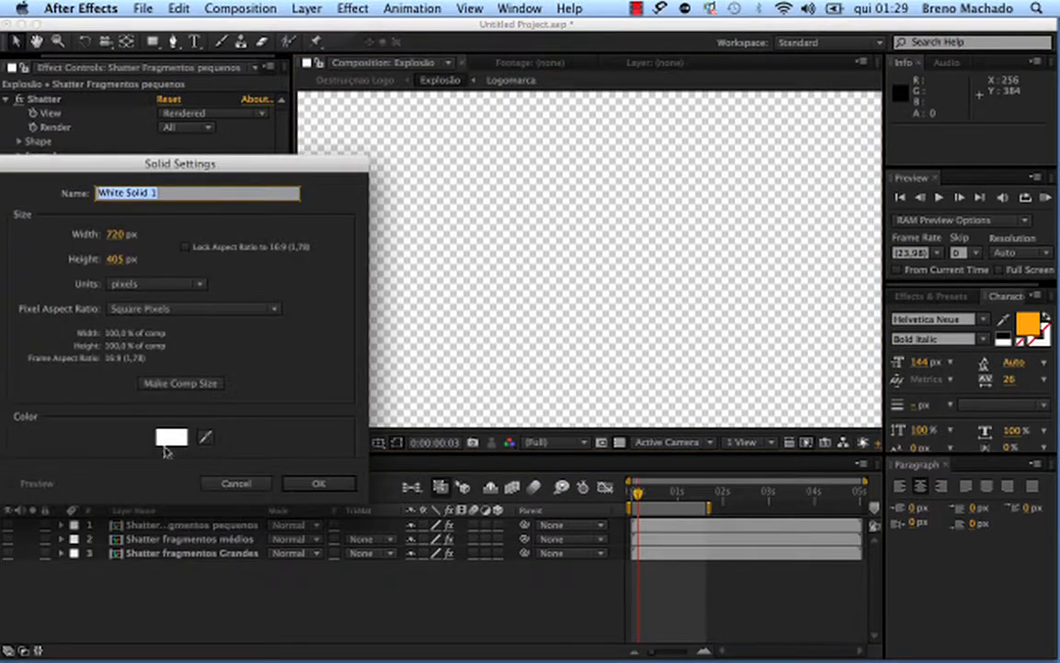
click(167, 437)
click(277, 342)
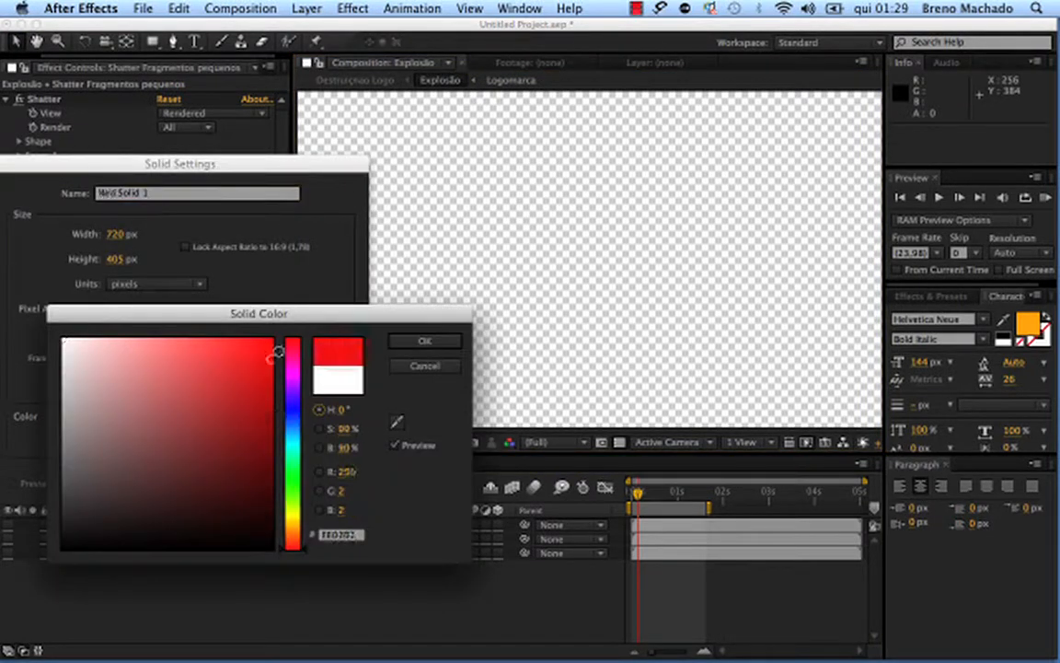
click(414, 338)
click(319, 484)
key(s)
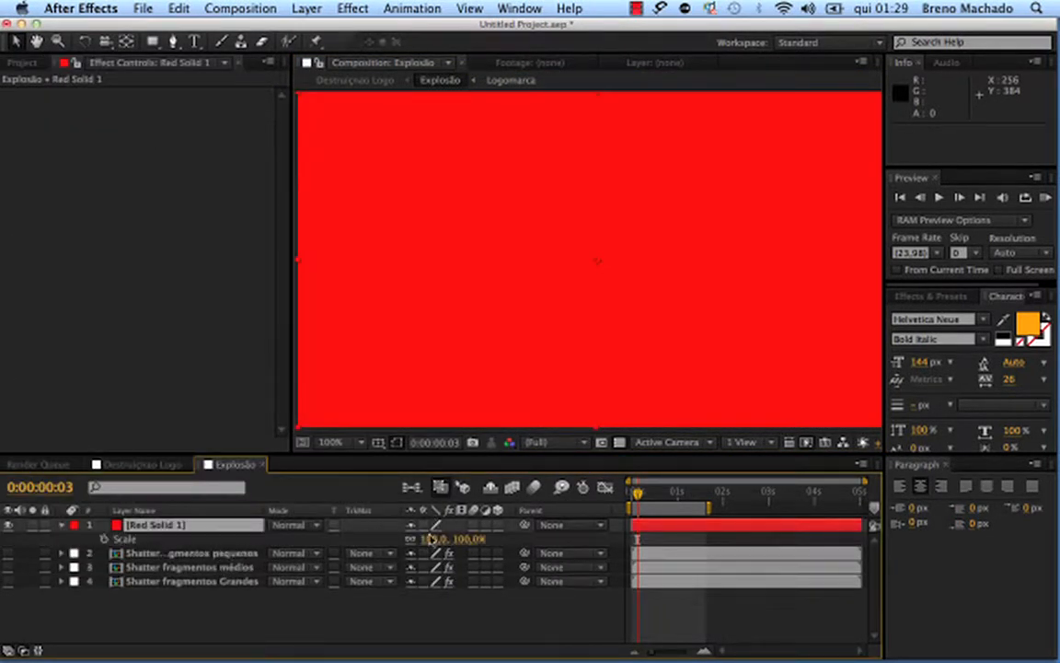
drag(433, 539, 322, 506)
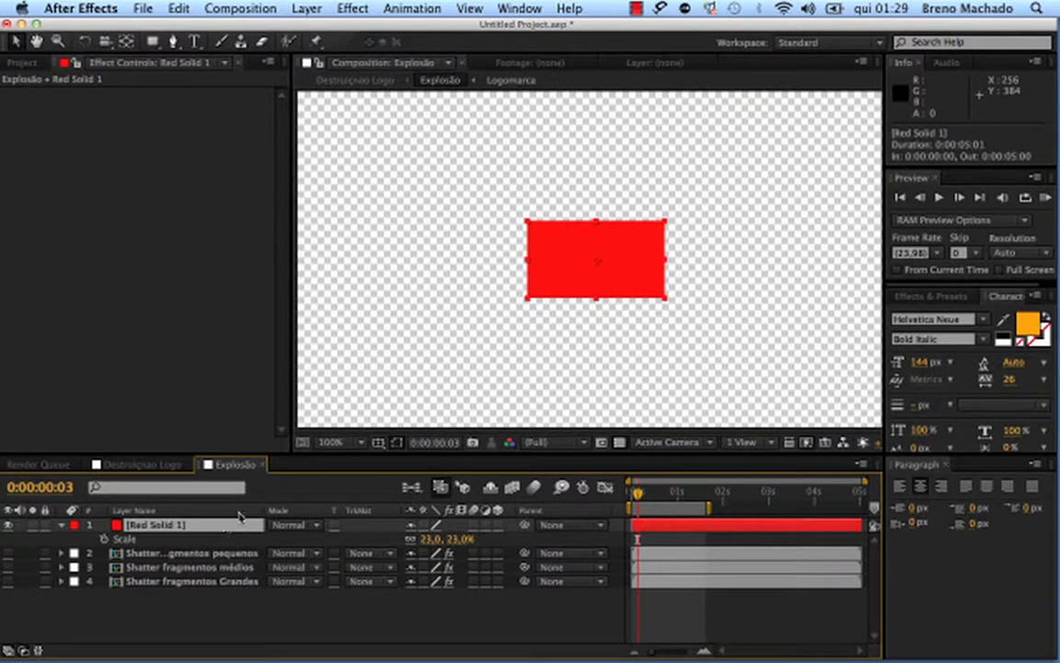
- Keyframe the red solid's Position from 360, 202.5 at 0:00:00:03 to 630, 202.5 at 0:00:00:06
key(p)
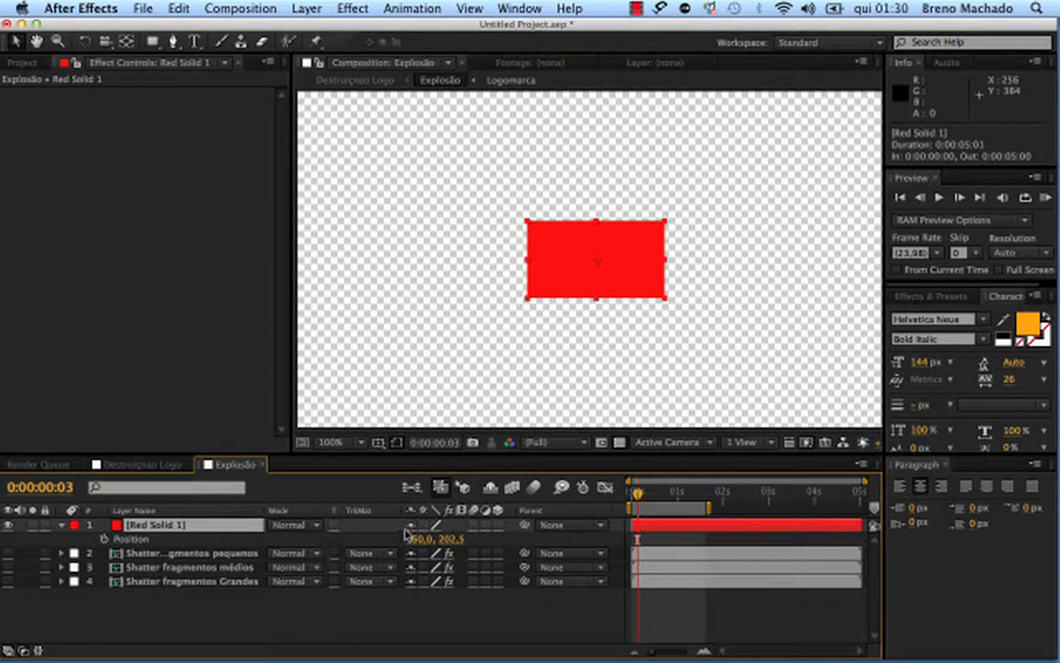
click(104, 539)
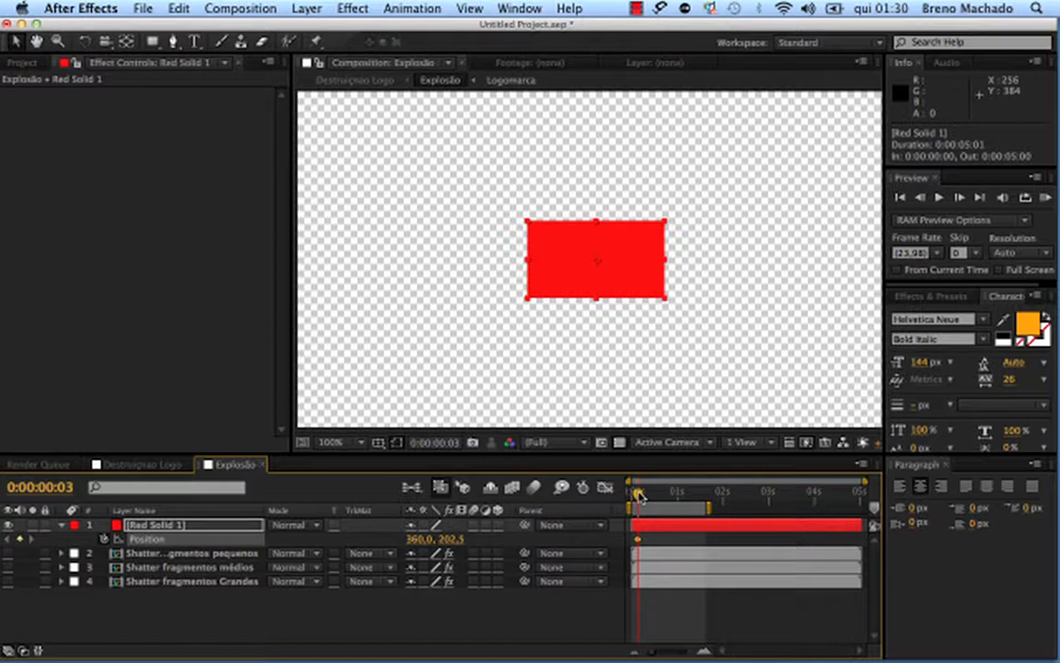
drag(639, 497, 644, 497)
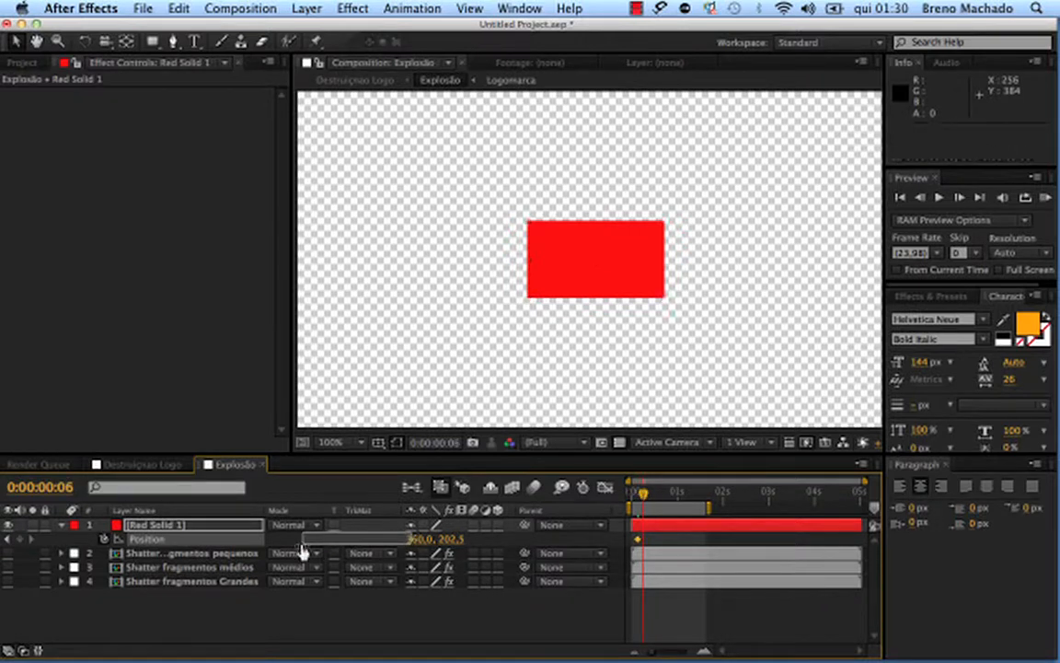
drag(417, 539, 629, 532)
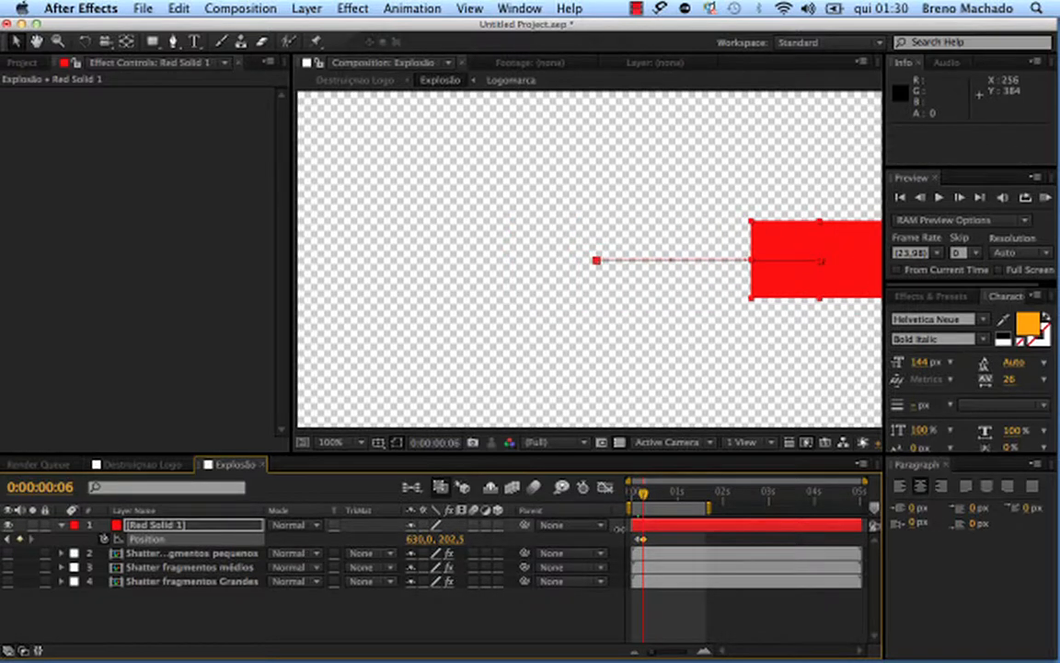
click(463, 637)
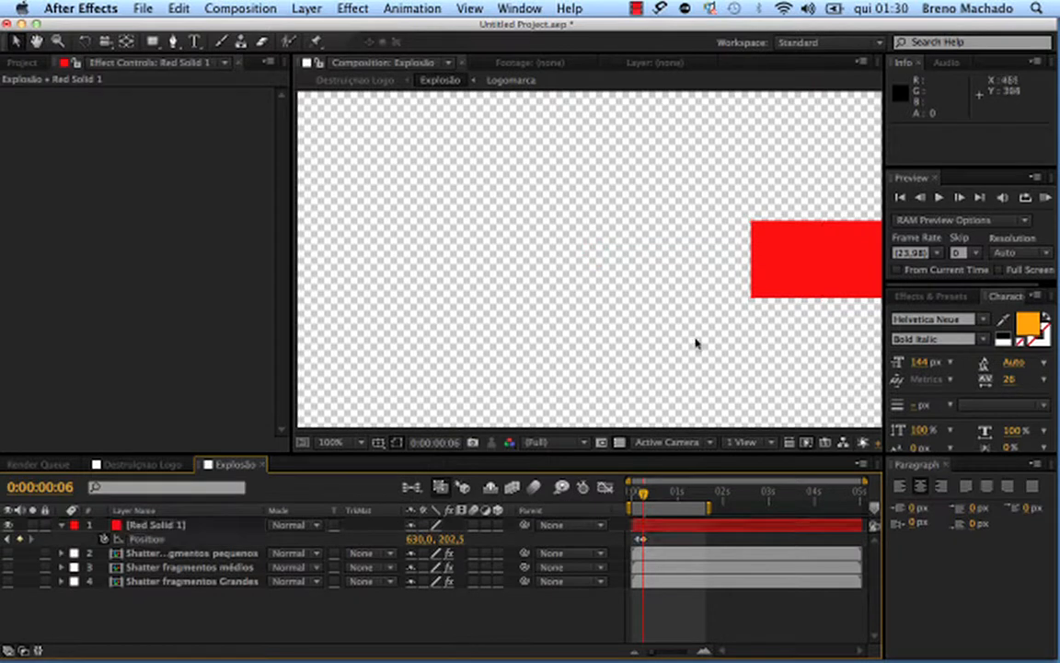
- Limit the work area to the four frames starting at 0:00:00:03 and RAM preview the red solid's movement
drag(642, 498, 642, 497)
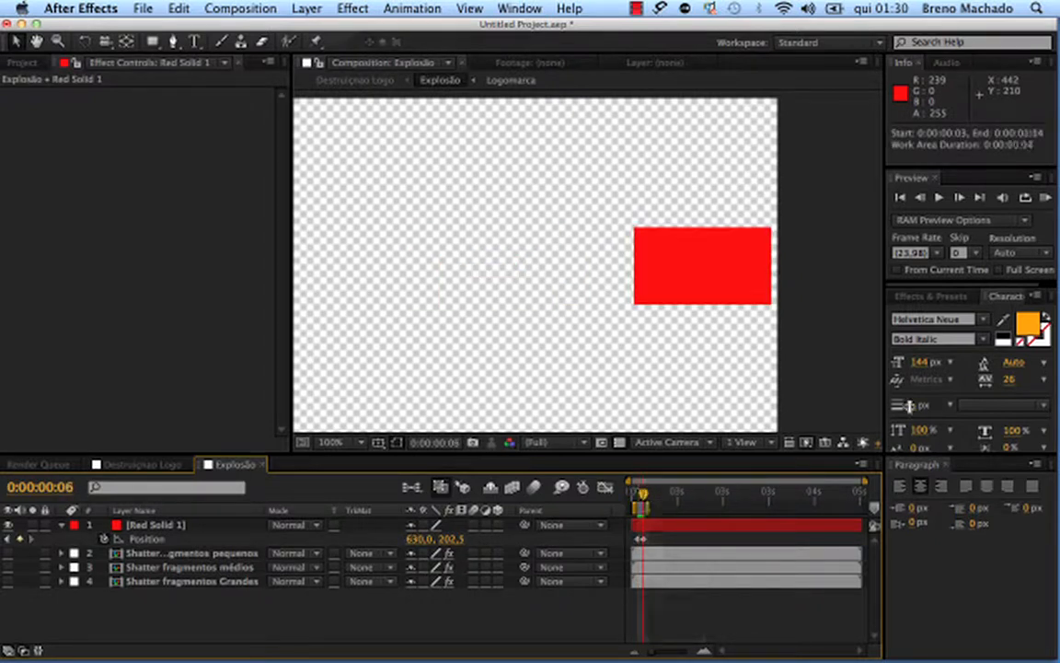
click(939, 196)
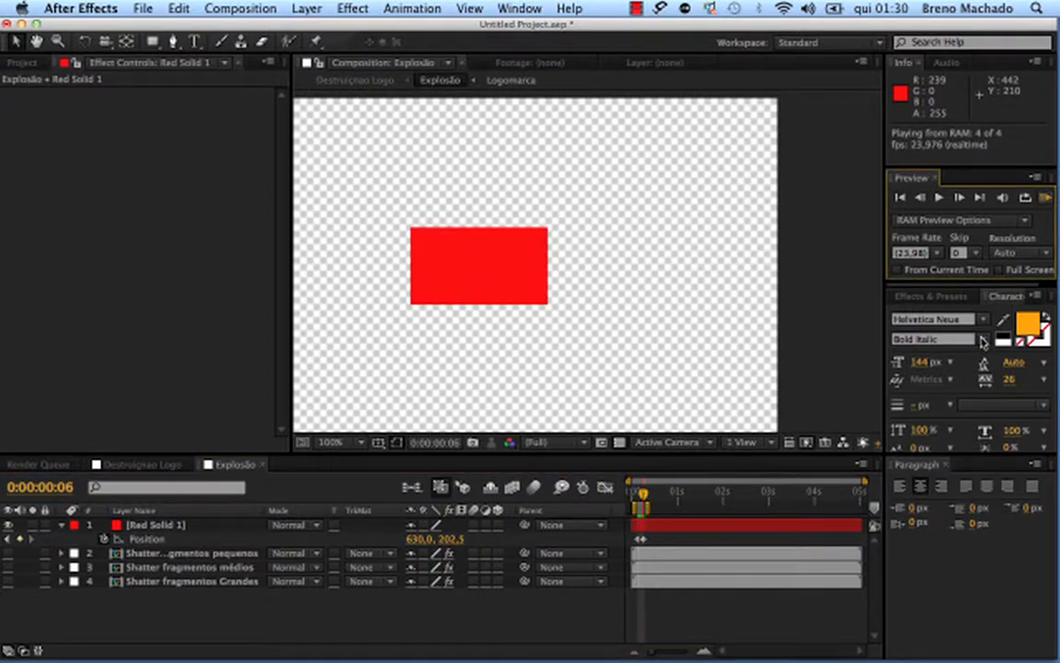
click(561, 276)
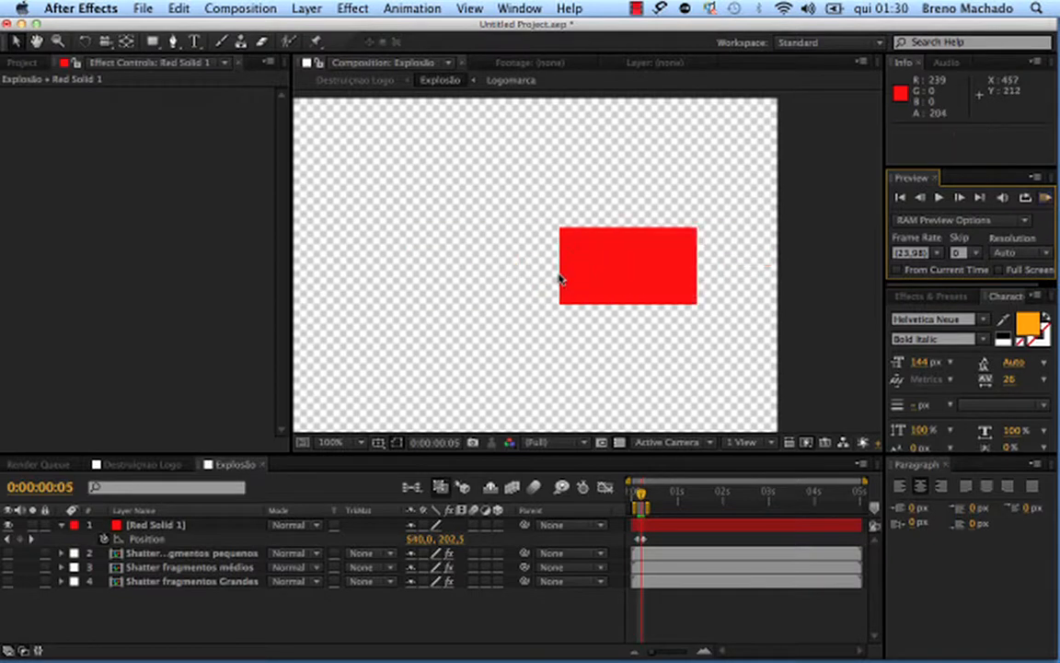
- Enable motion blur for the red solid and for the Explosão composition, viewing the frame at 0:00:00:04
click(638, 494)
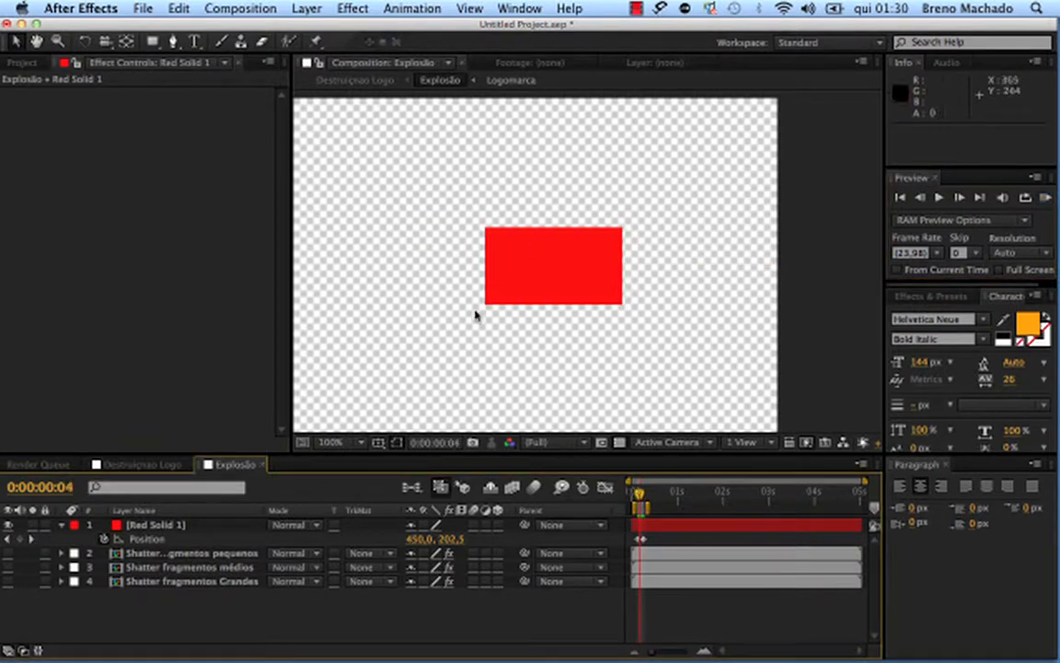
click(235, 526)
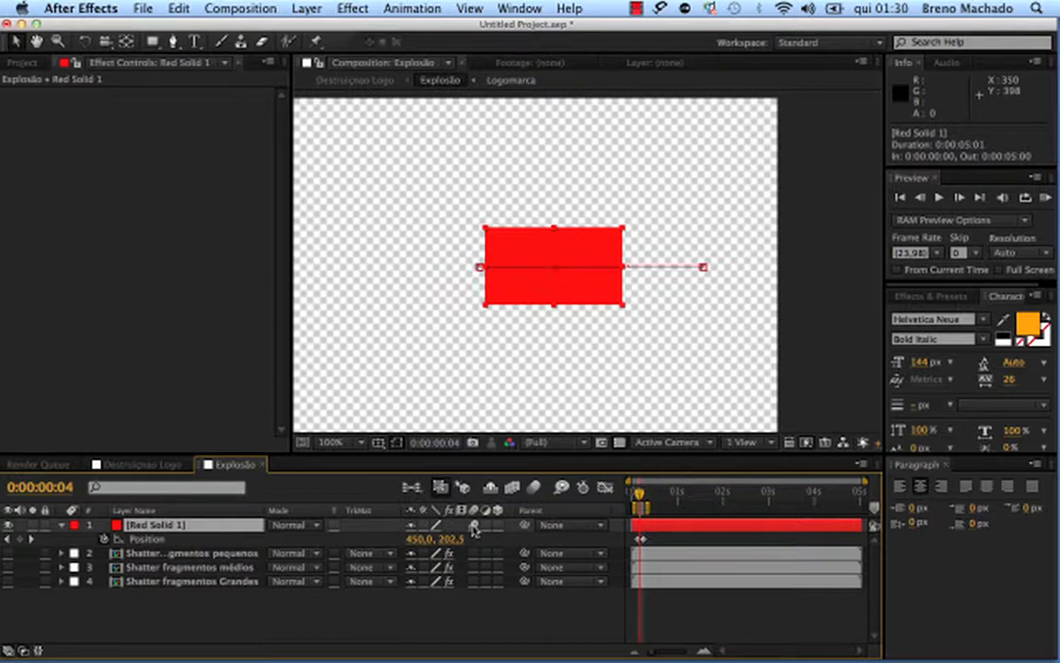
click(535, 488)
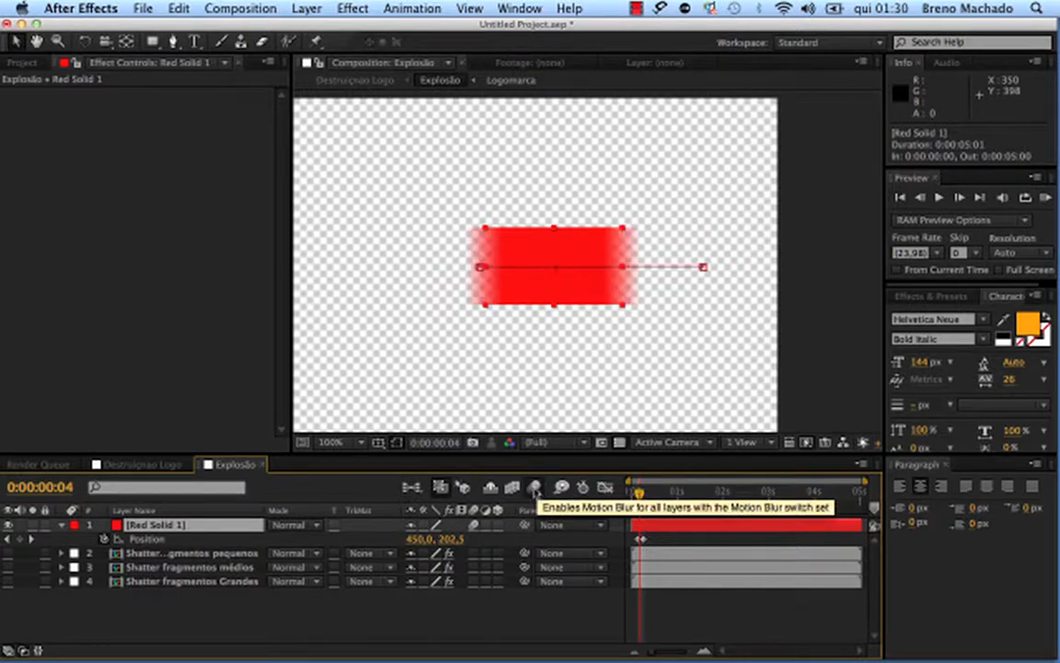
drag(526, 294, 567, 289)
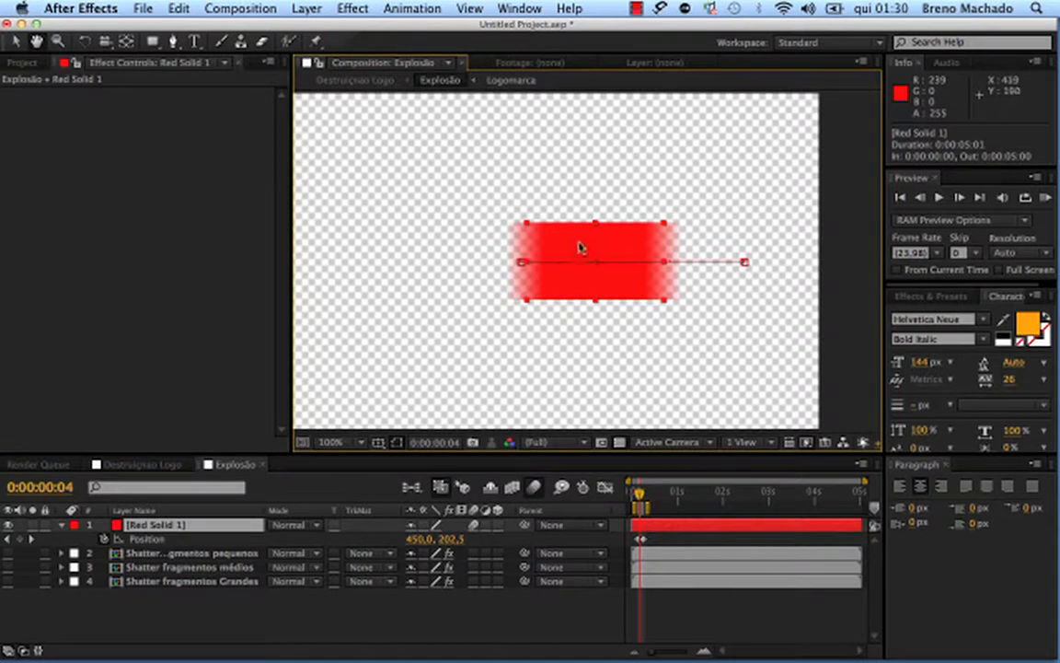
- Move the red solid straight down at its 0:00:00:06 Position keyframe so that its path runs diagonally
drag(638, 493, 639, 495)
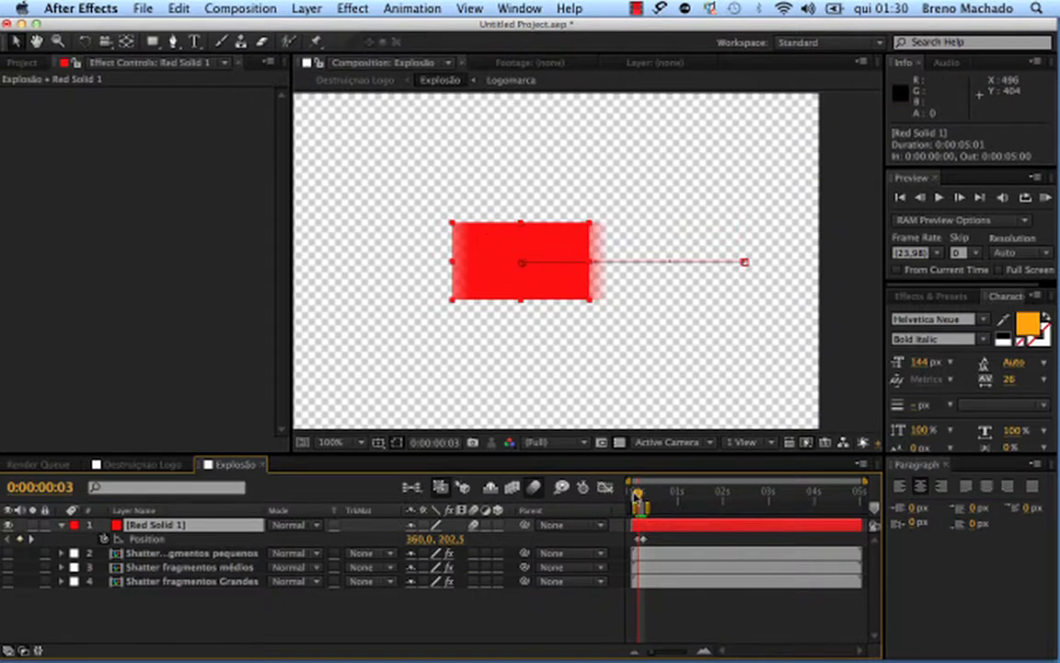
key(Page_Down)
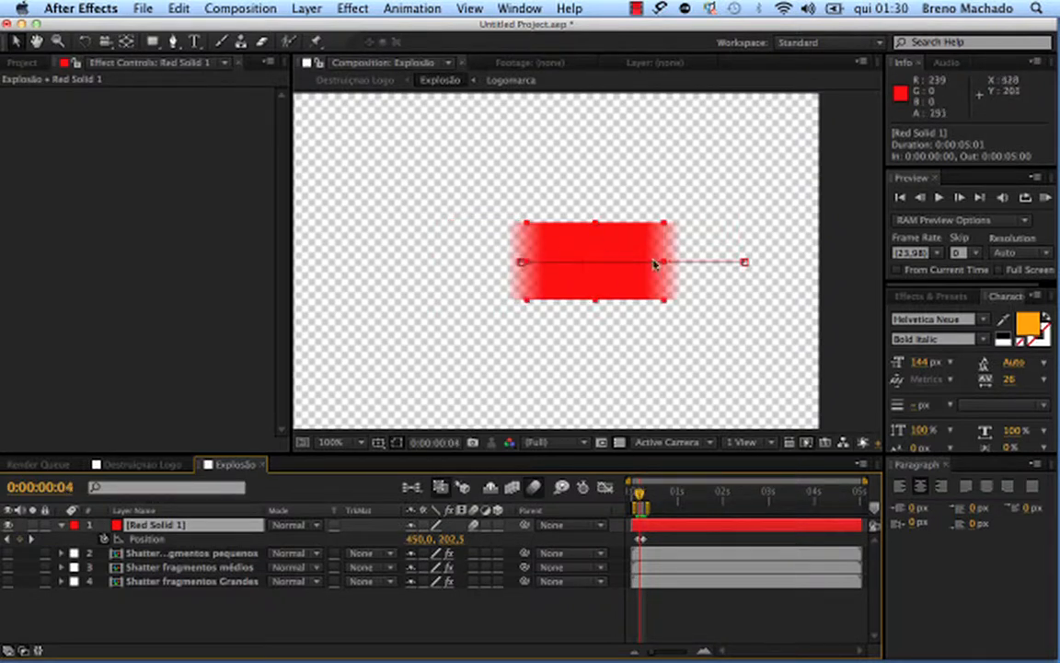
key(Page_Down)
key(Page_Down)
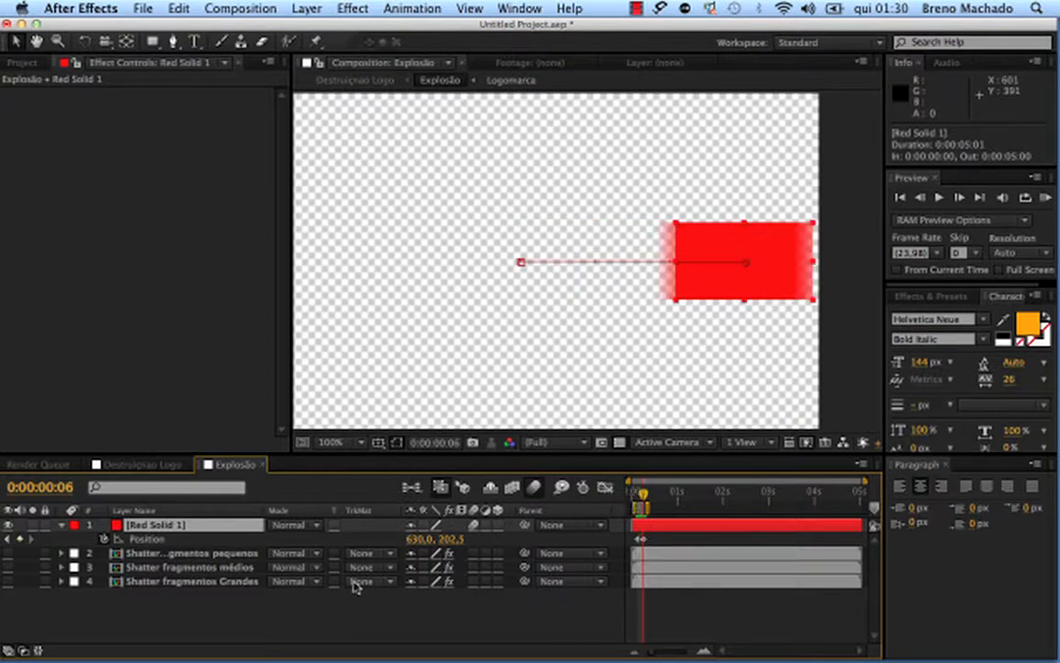
key(shift+Down)
key(shift+Down)
key(shift+Down)
key(shift+Down)
key(shift+Down)
key(shift+Down)
key(shift+Down)
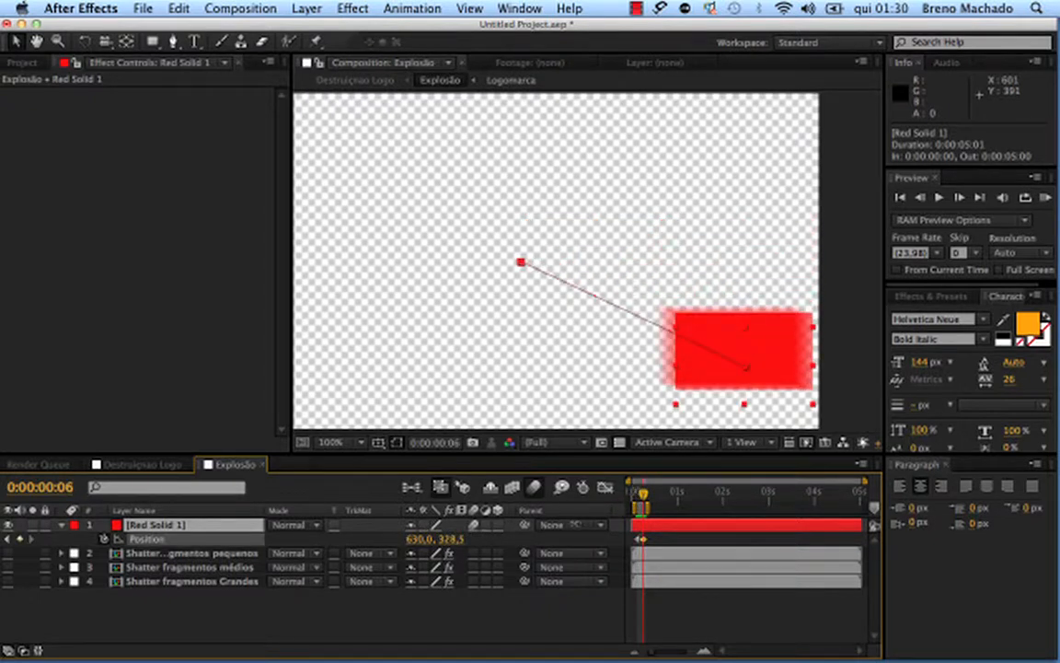
- RAM preview the red solid's diagonal movement and compare the motion blur on the frames from 0:00:00:03 to 0:00:00:05
drag(644, 498, 640, 502)
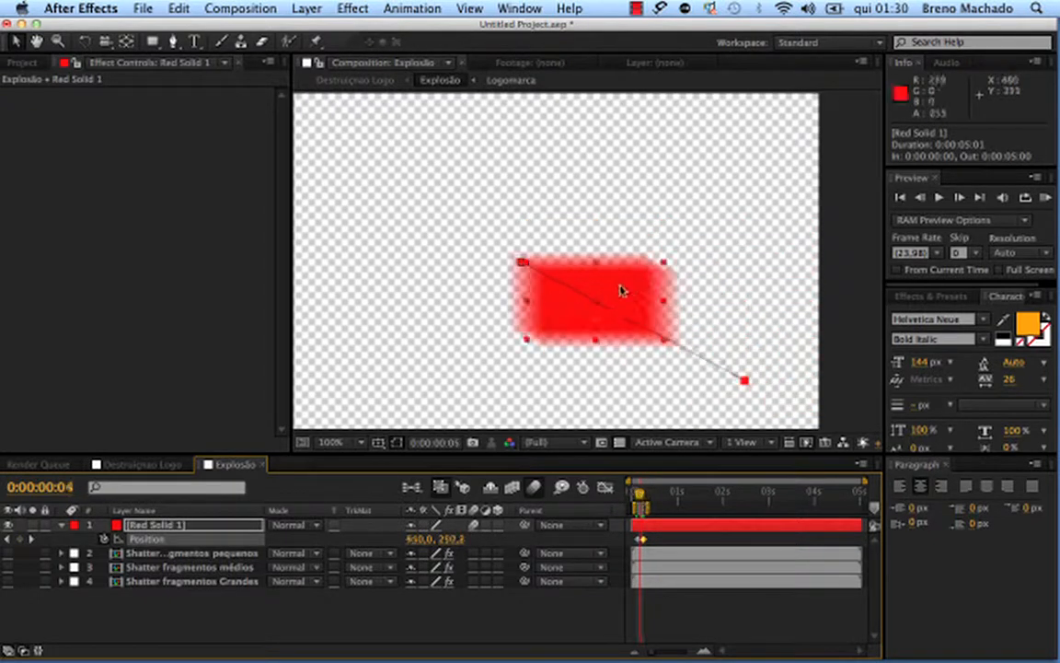
click(1045, 198)
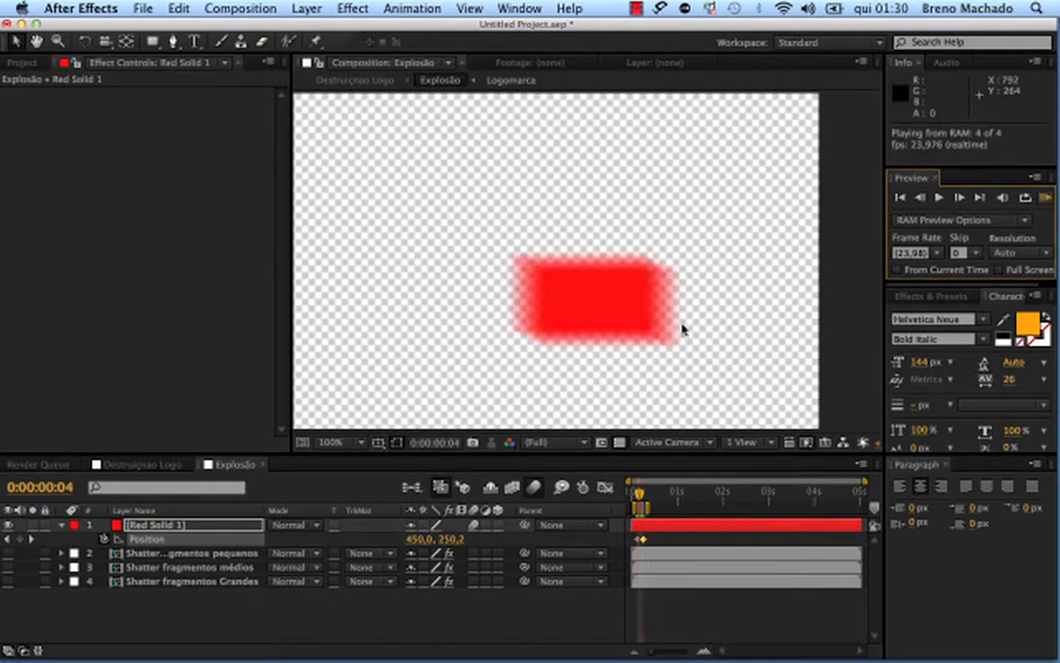
click(623, 509)
drag(642, 500, 642, 500)
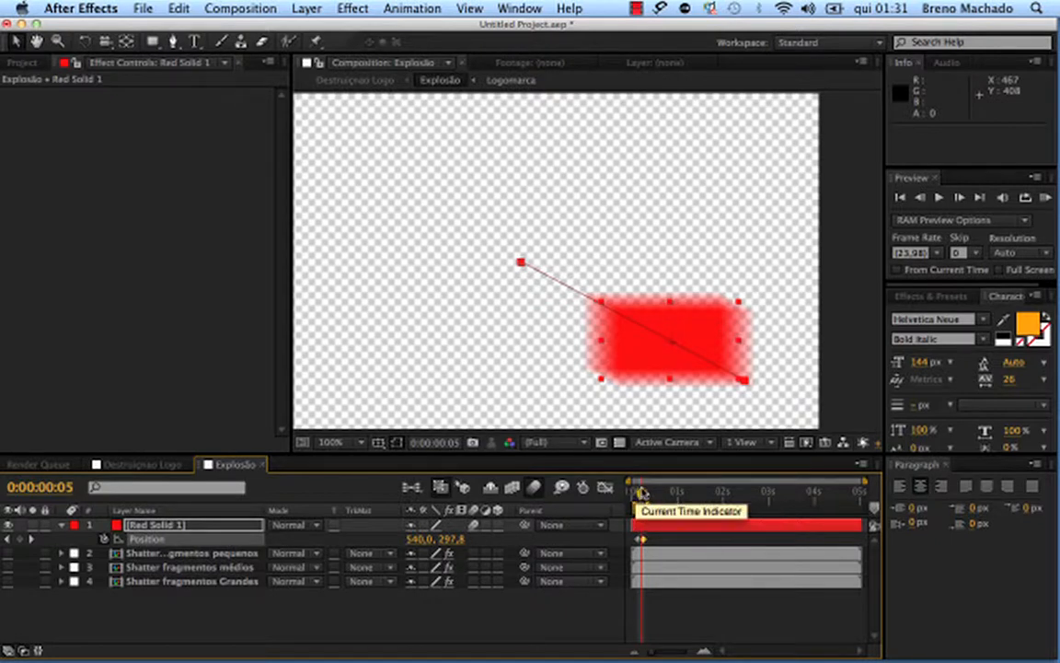
drag(642, 495, 643, 497)
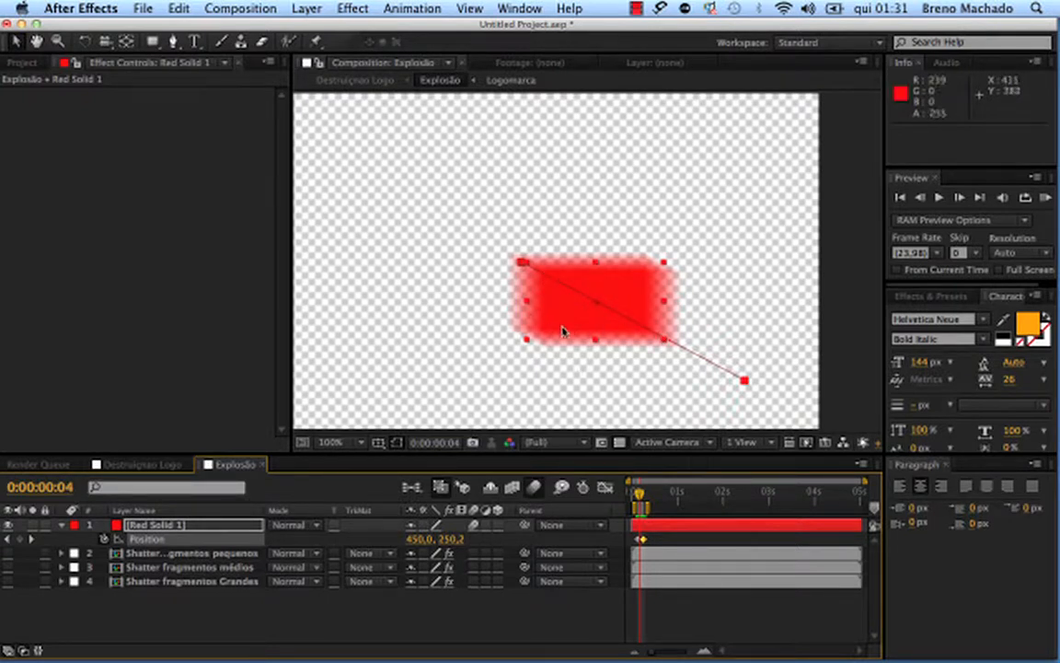
click(640, 502)
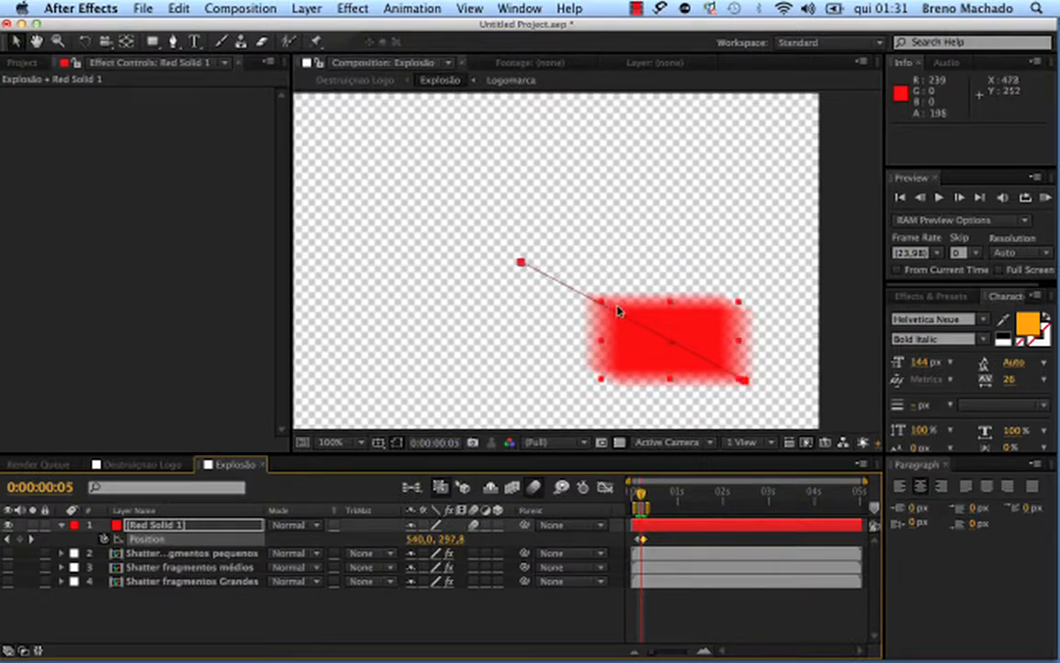
key(Page_Up)
key(Page_Up)
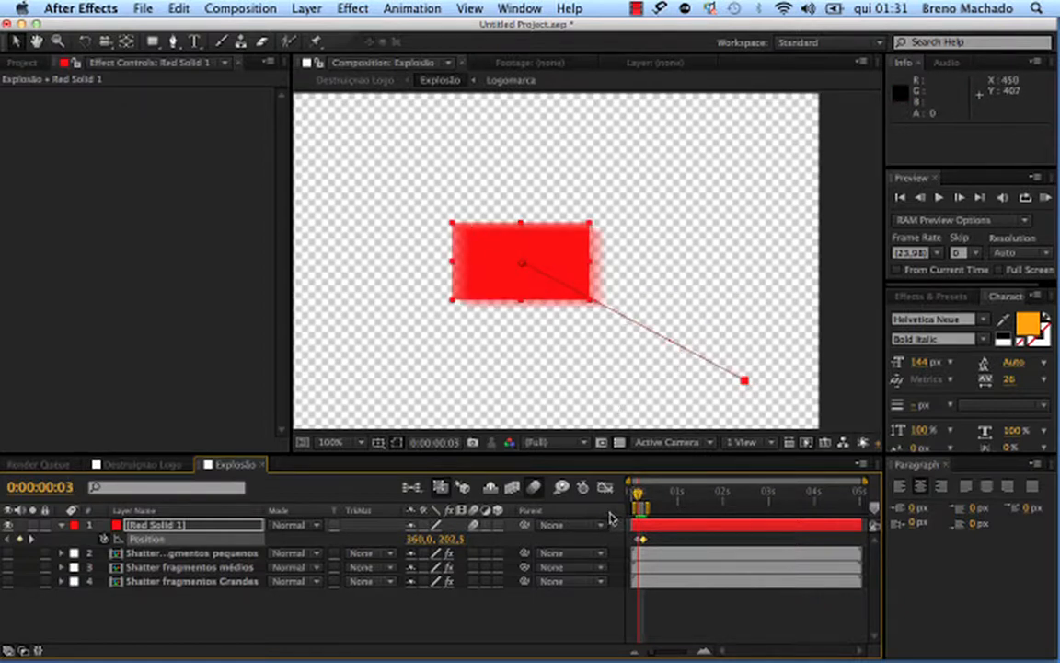
key(space)
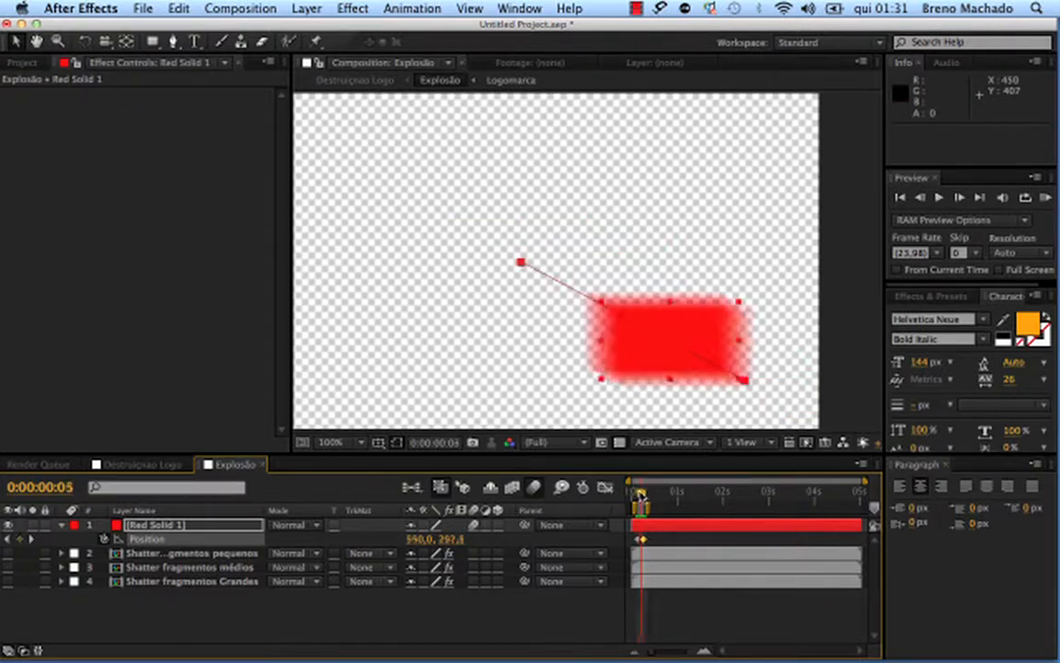
key(space)
- Delete the red solid from the Explosão composition and show the three Shatter layers again
click(221, 630)
click(188, 524)
key(Delete)
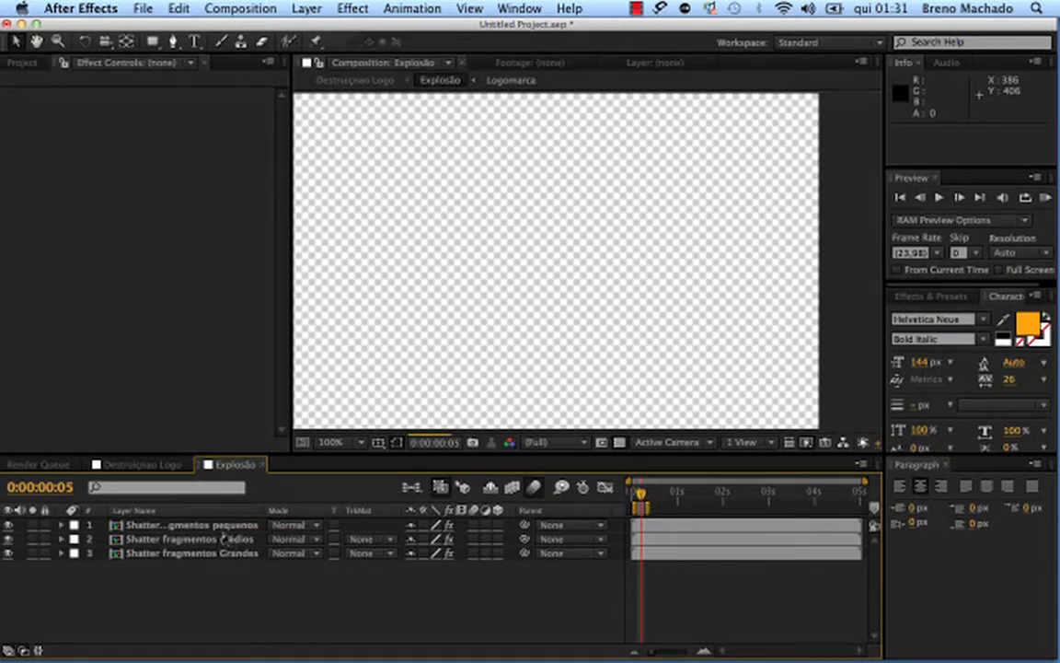
- Try the native motion blur switch on the small-fragments Shatter layer, then turn it off and deselect the layer
click(182, 525)
click(474, 525)
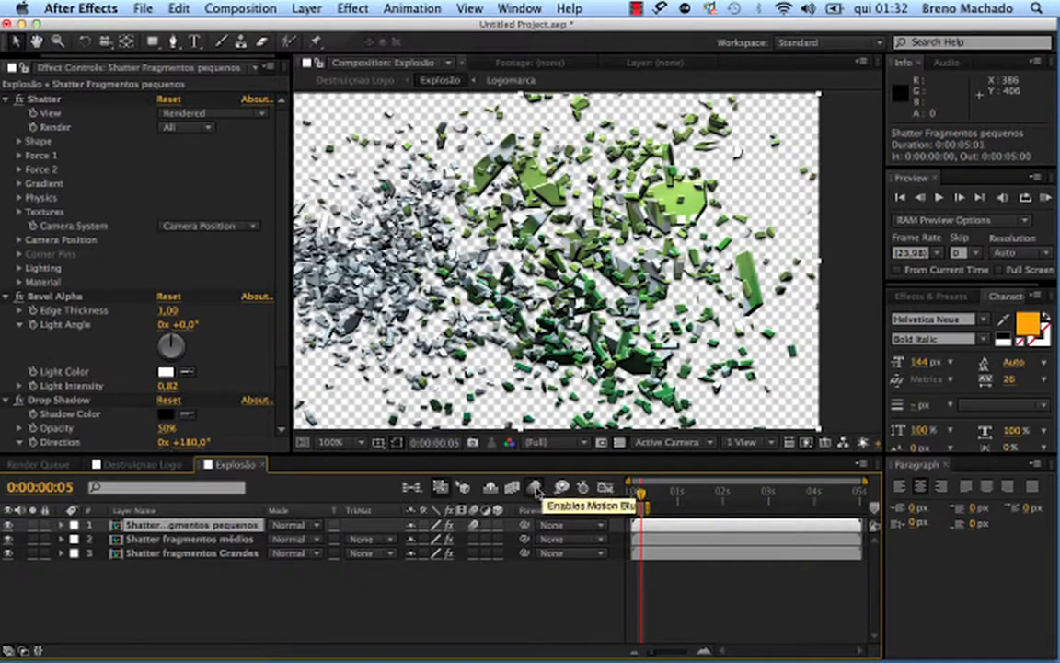
click(41, 99)
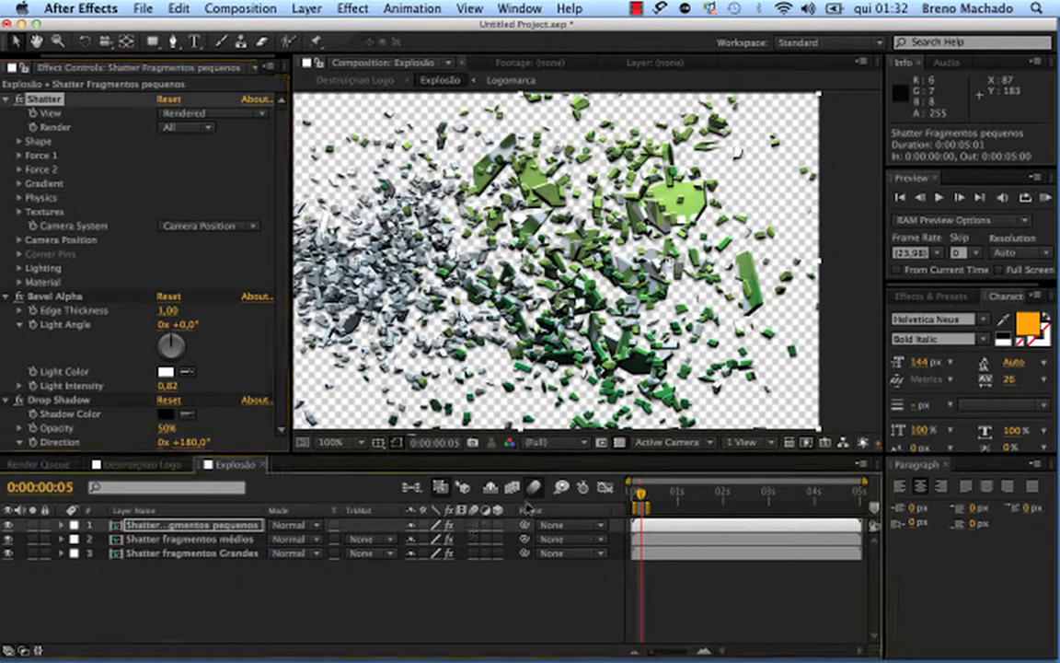
click(526, 582)
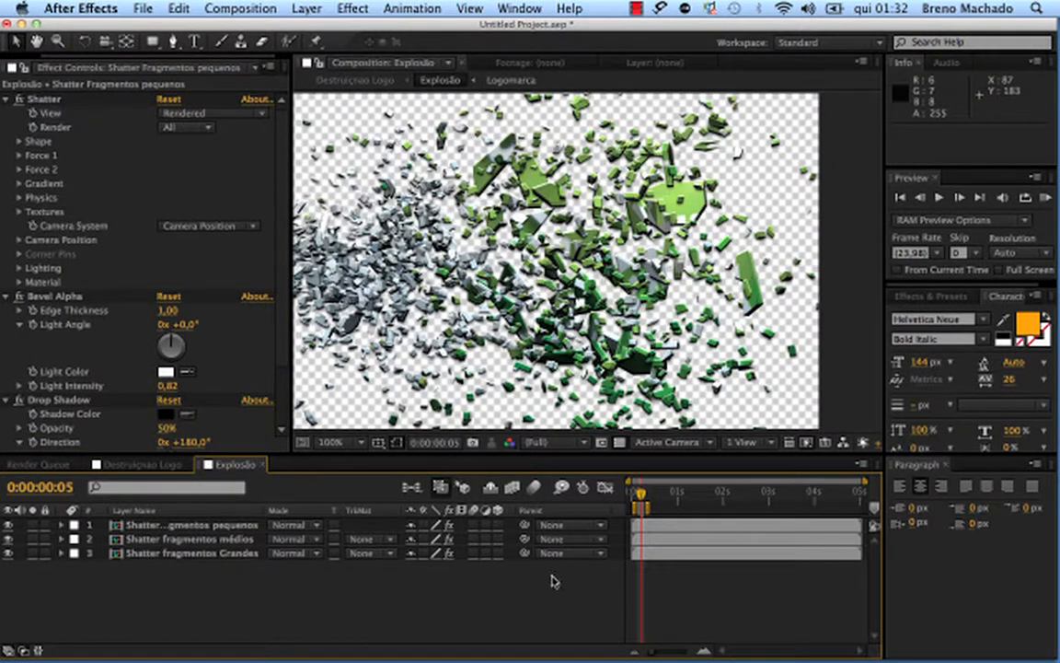
- Add an adjustment layer to the Destruiçnao Logo composition and apply CC Force Motion Blur to it
key(shift)
click(469, 577)
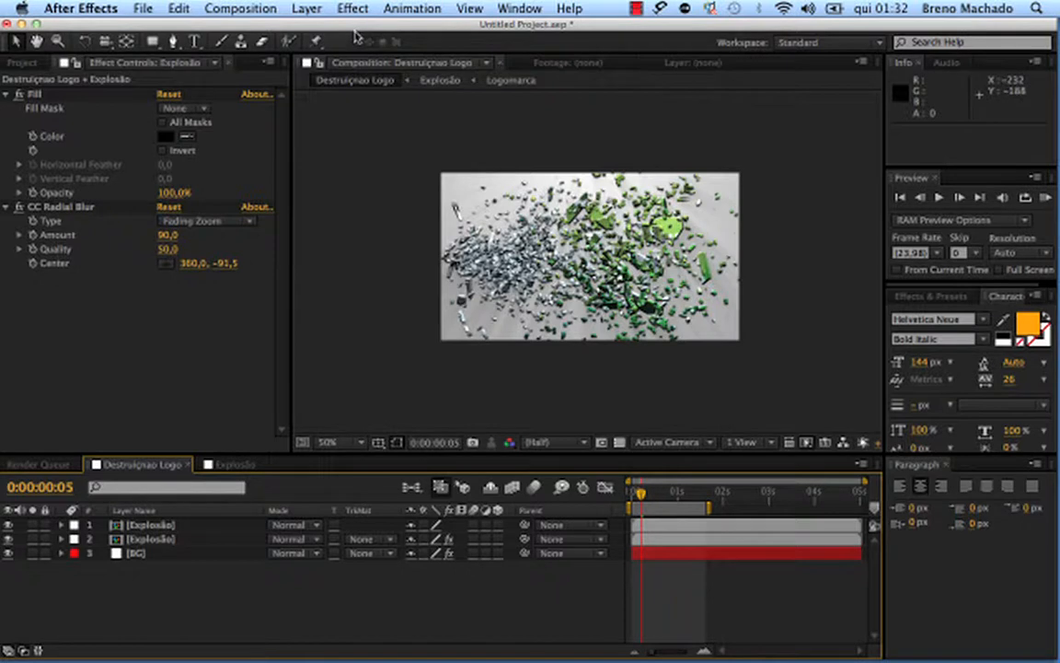
click(307, 9)
mouse_move(313, 29)
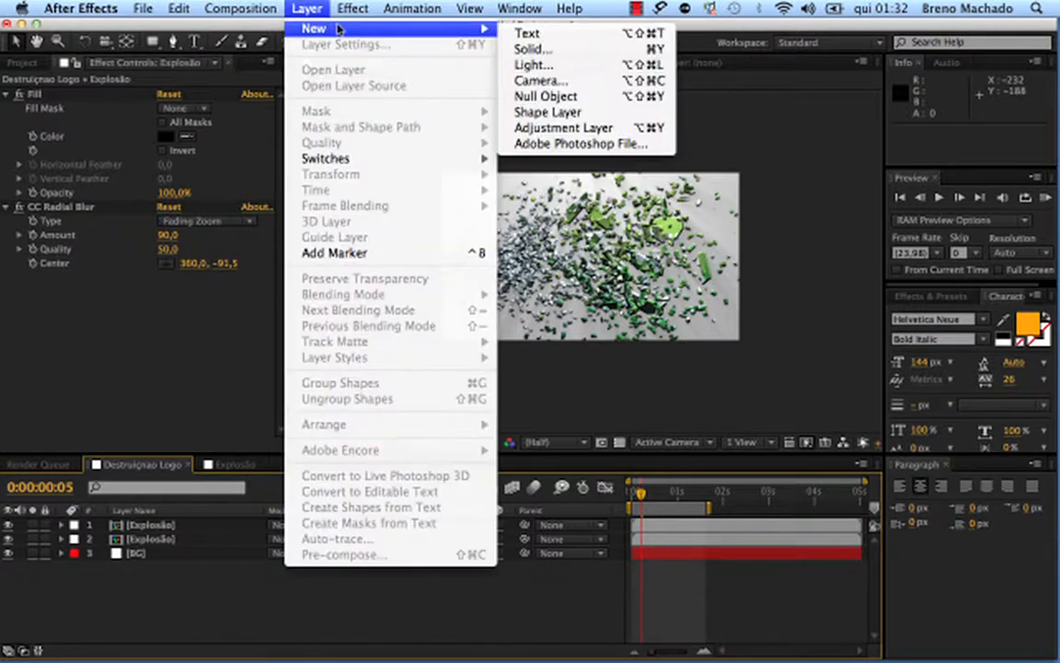
click(578, 129)
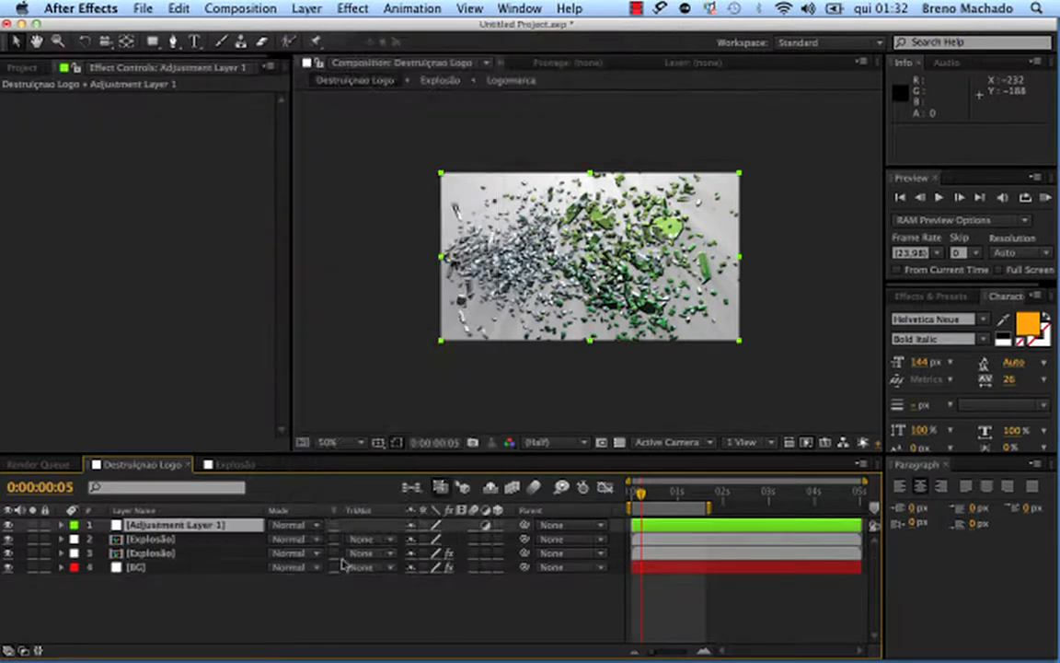
click(353, 9)
mouse_move(426, 391)
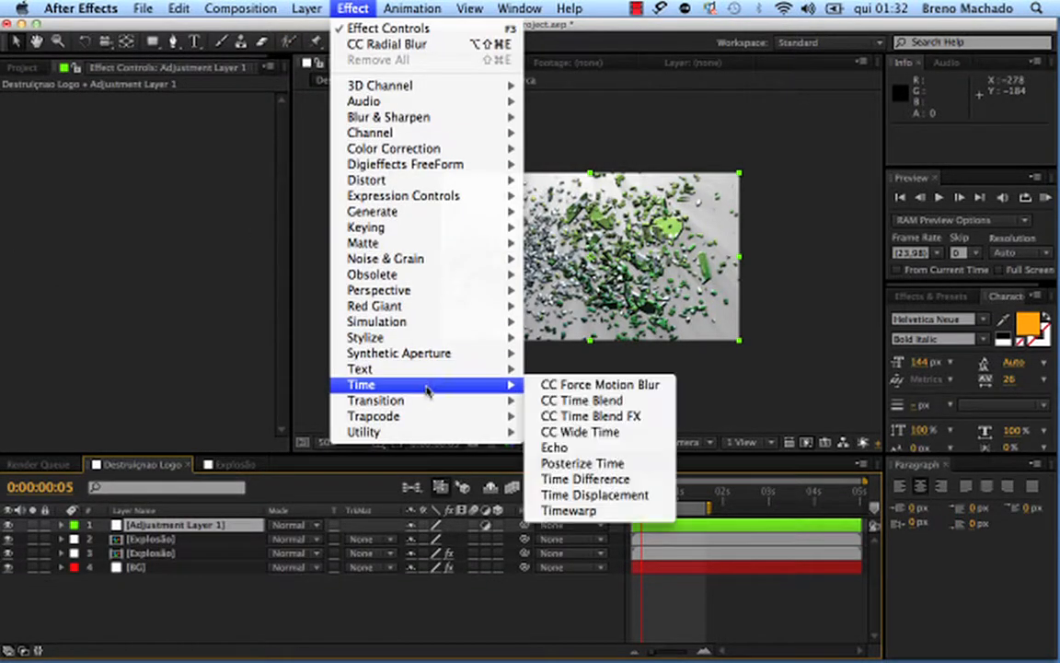
click(594, 385)
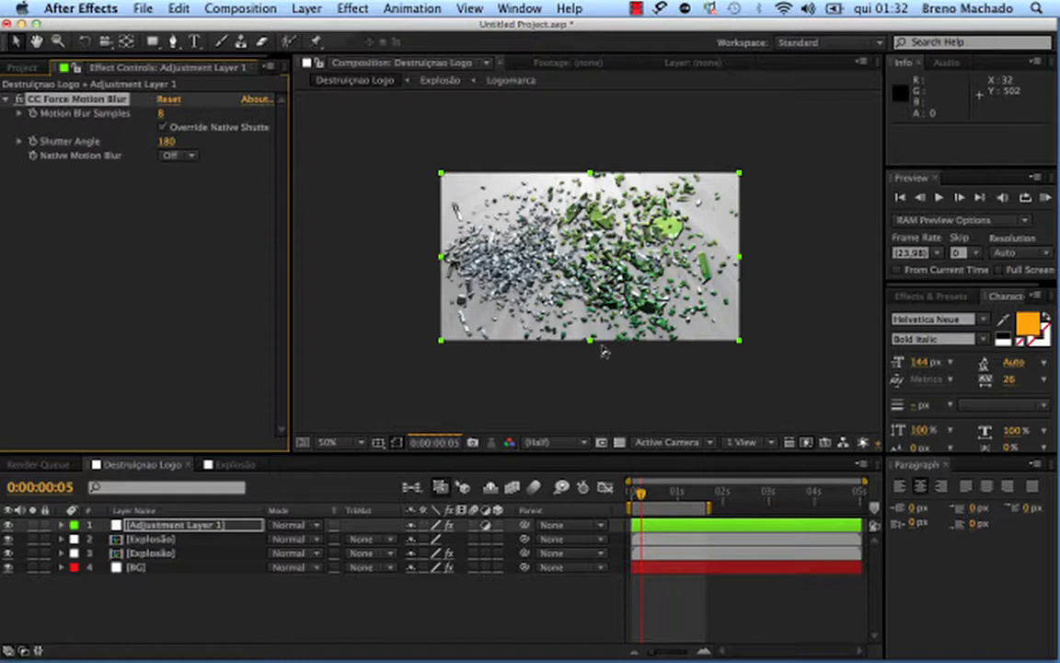
- Examine the blurred fragments at 100% zoom on 0:00:00:05 and at quarter resolution on 0:00:00:07
key(period)
drag(440, 196, 466, 232)
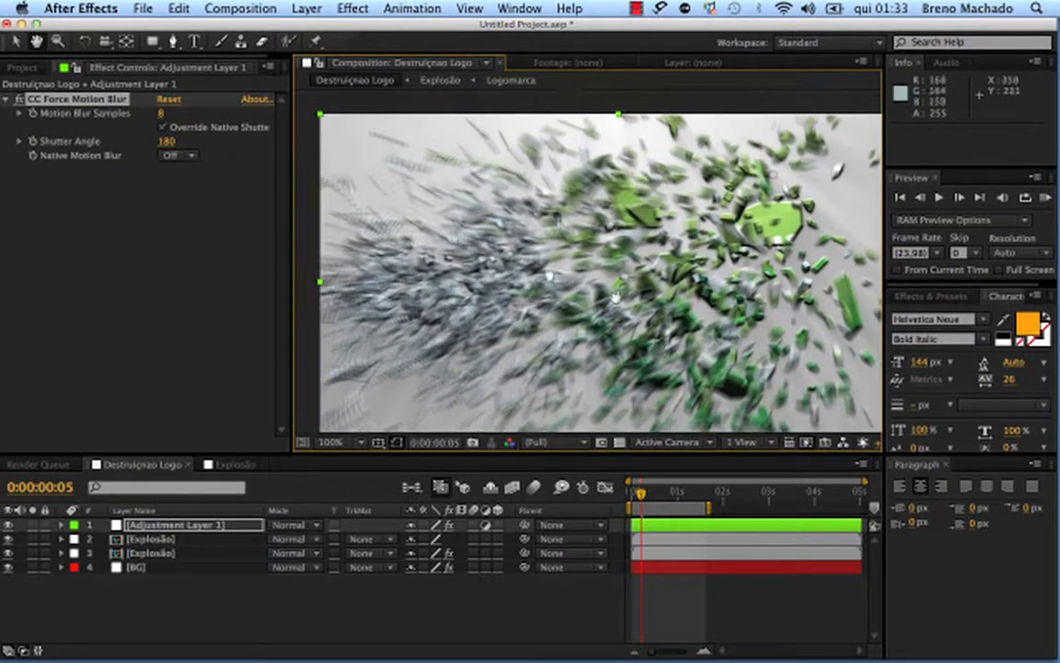
drag(670, 388, 645, 363)
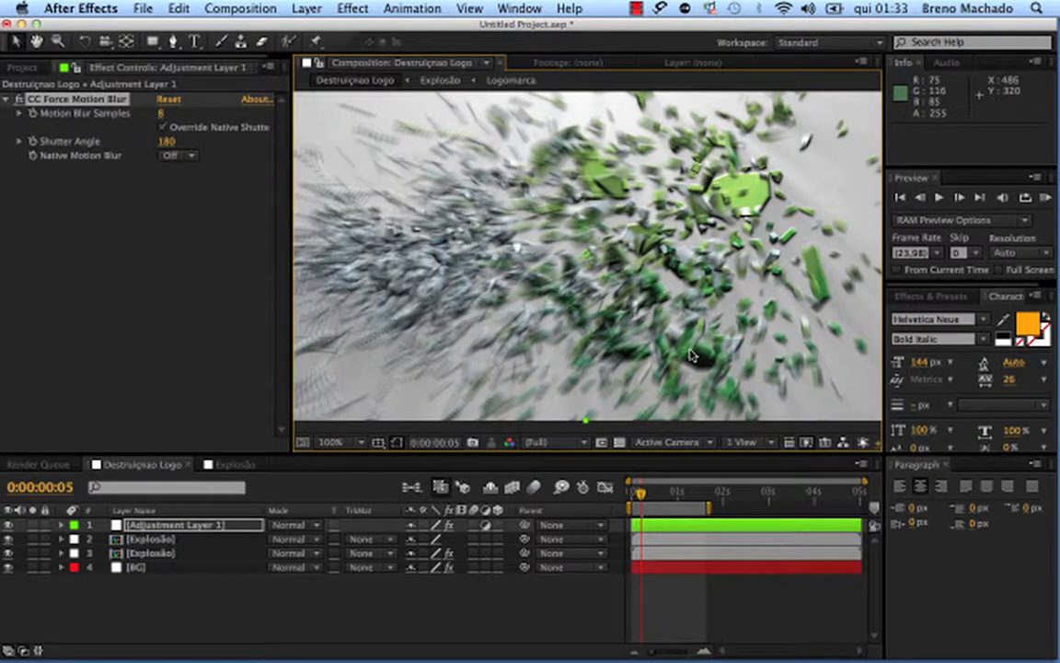
scroll(692, 355, down, 2)
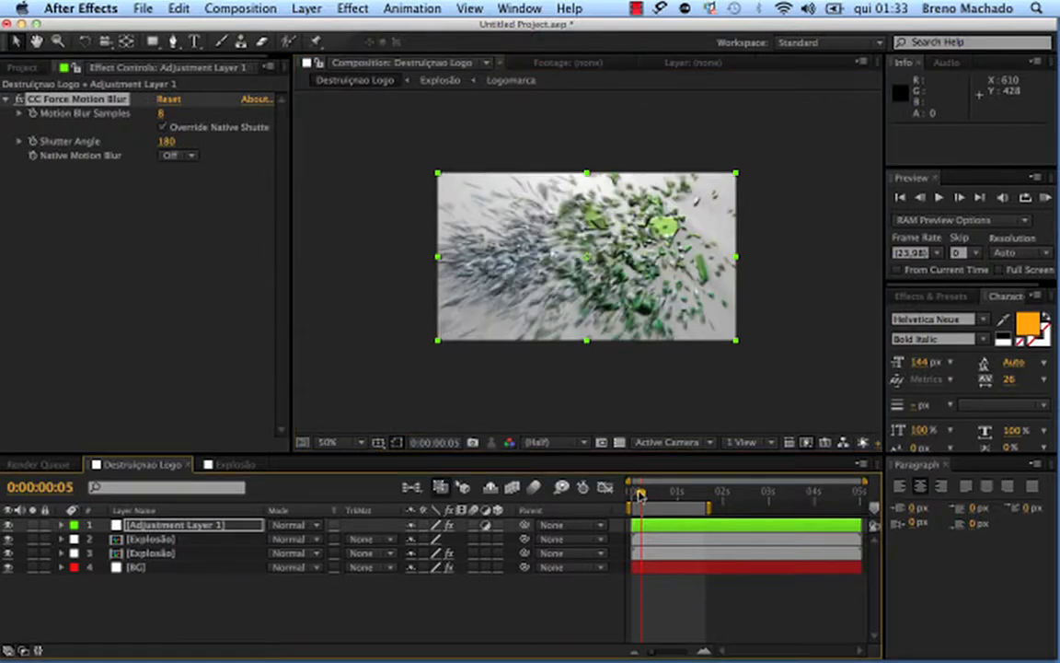
click(638, 494)
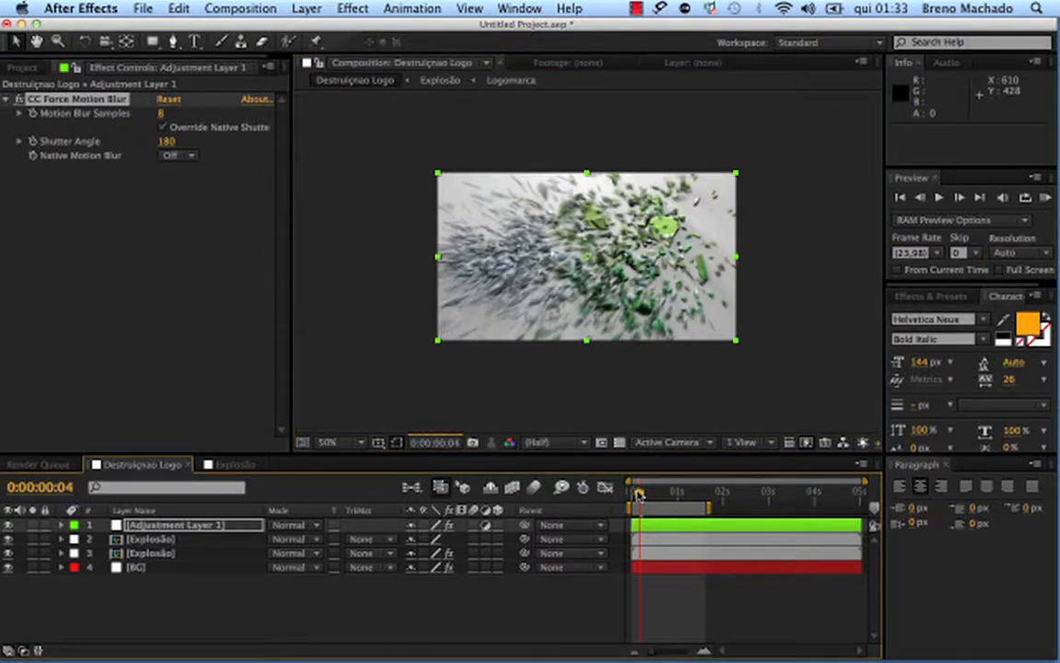
key(space)
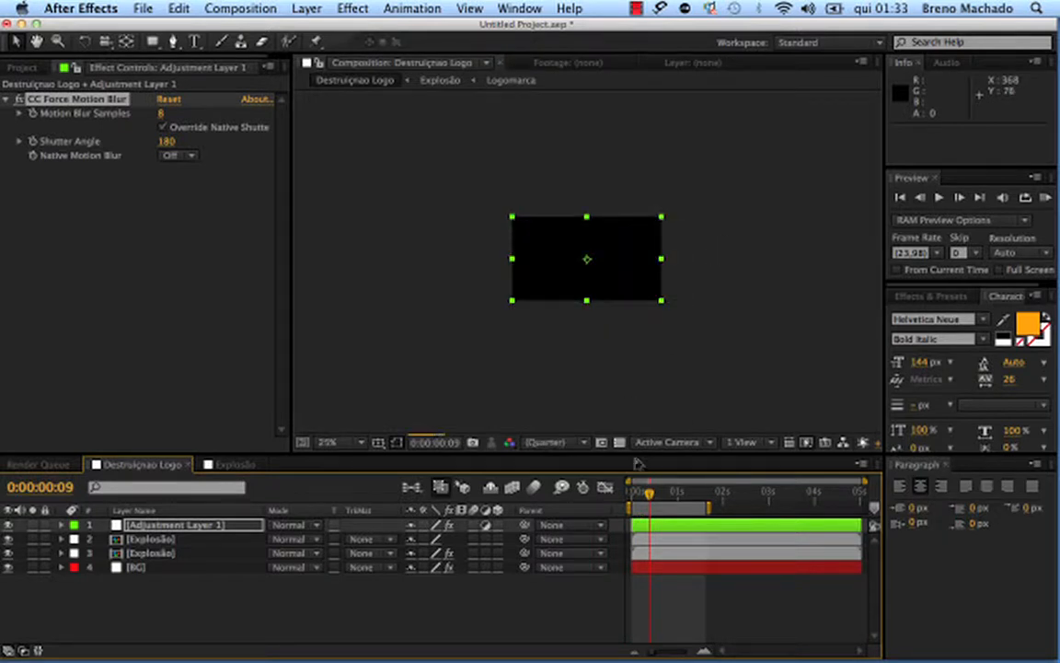
key(Page_Up)
key(Page_Up)
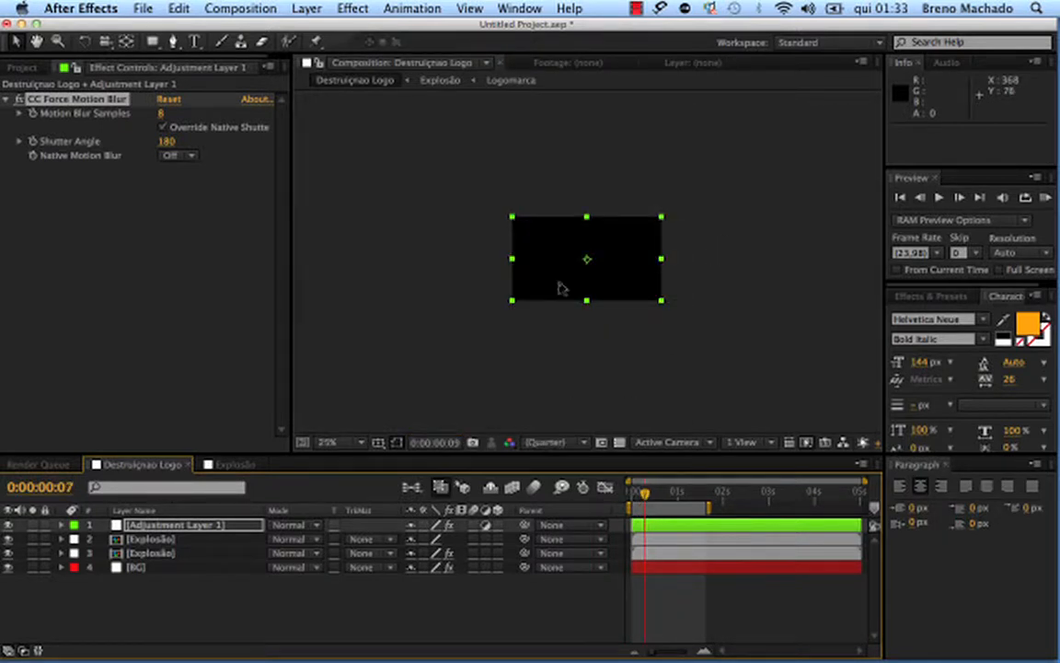
click(575, 441)
click(576, 527)
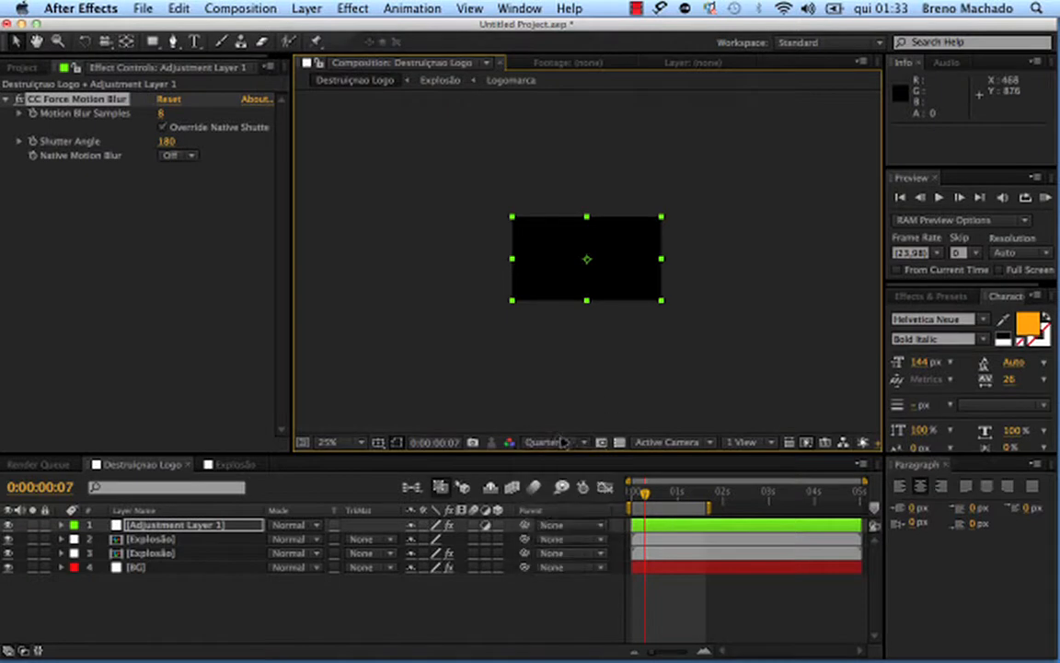
click(563, 442)
click(563, 458)
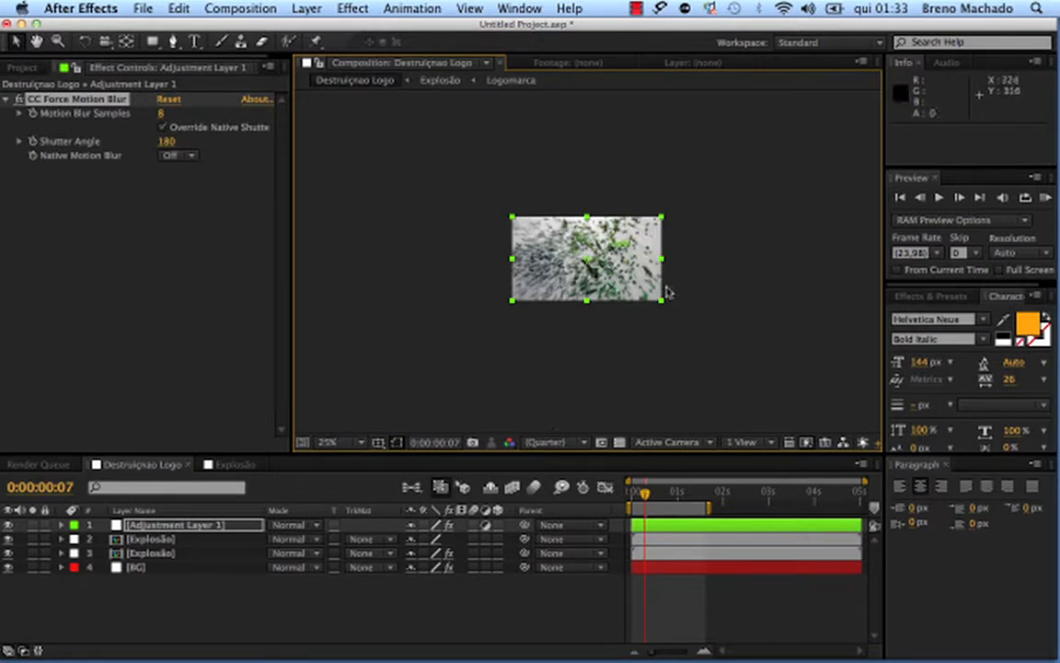
- Set Motion Blur Samples to 4 in CC Force Motion Blur and check the explosion at 0:00:00:06
click(106, 174)
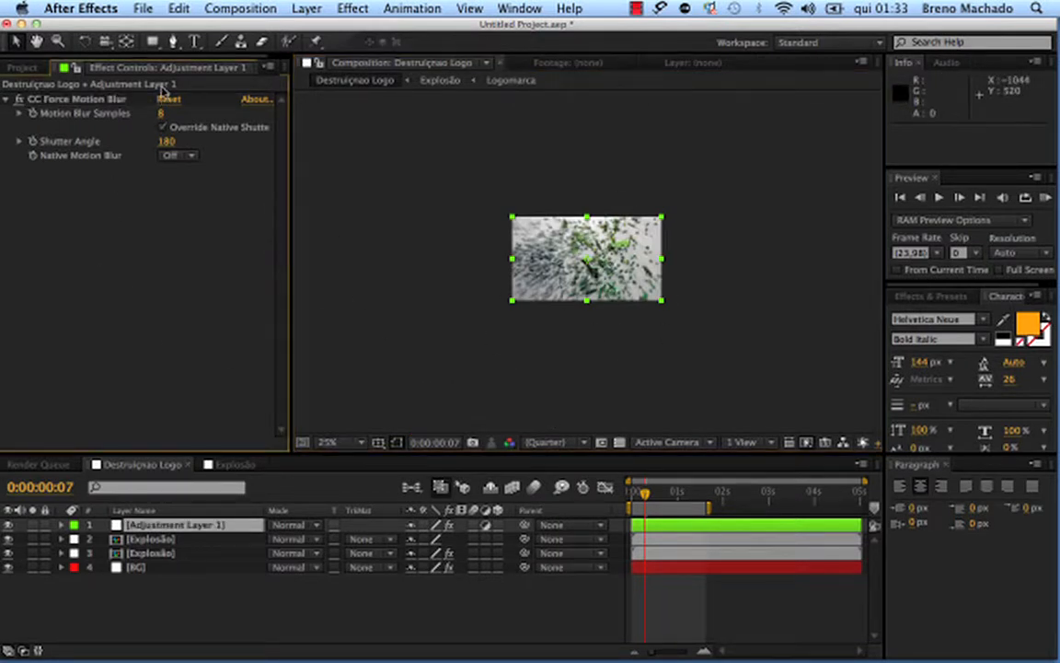
click(162, 112)
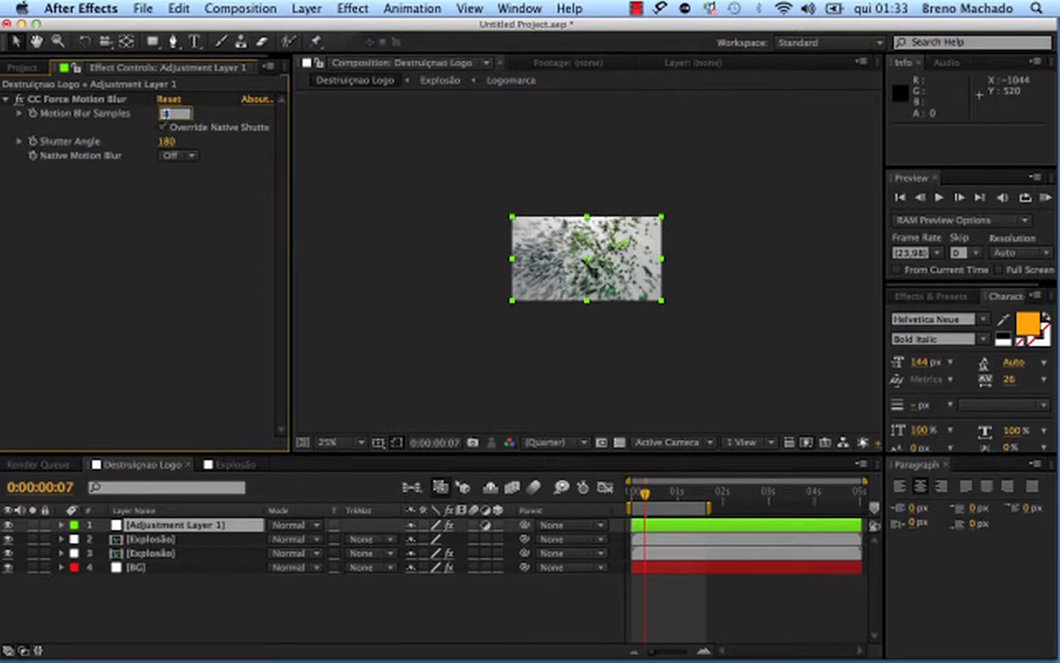
text(4)
key(Return)
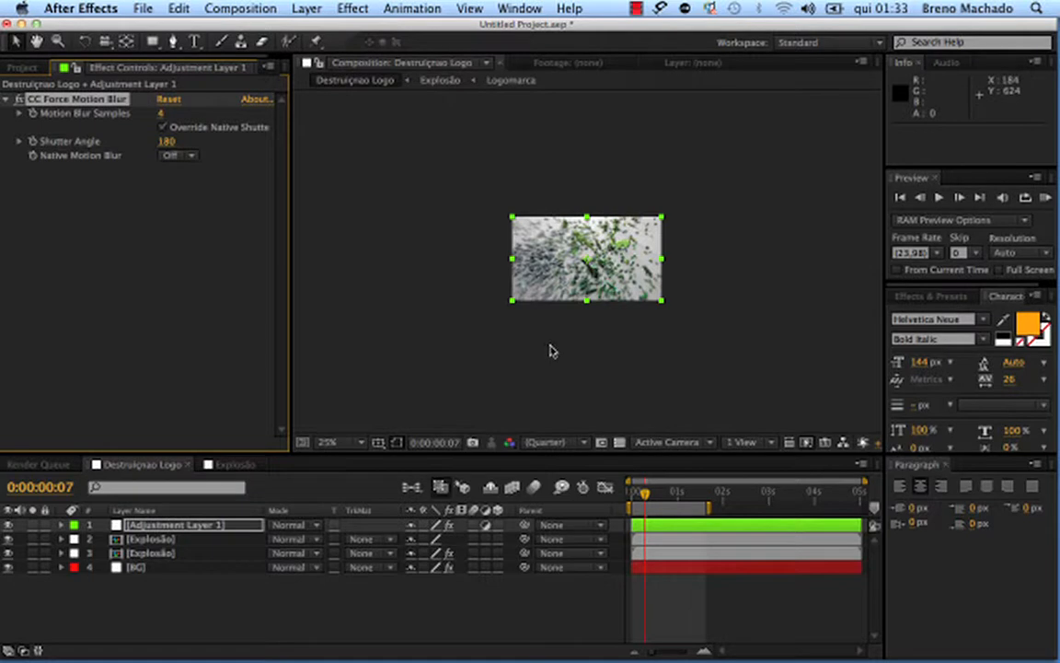
key(period)
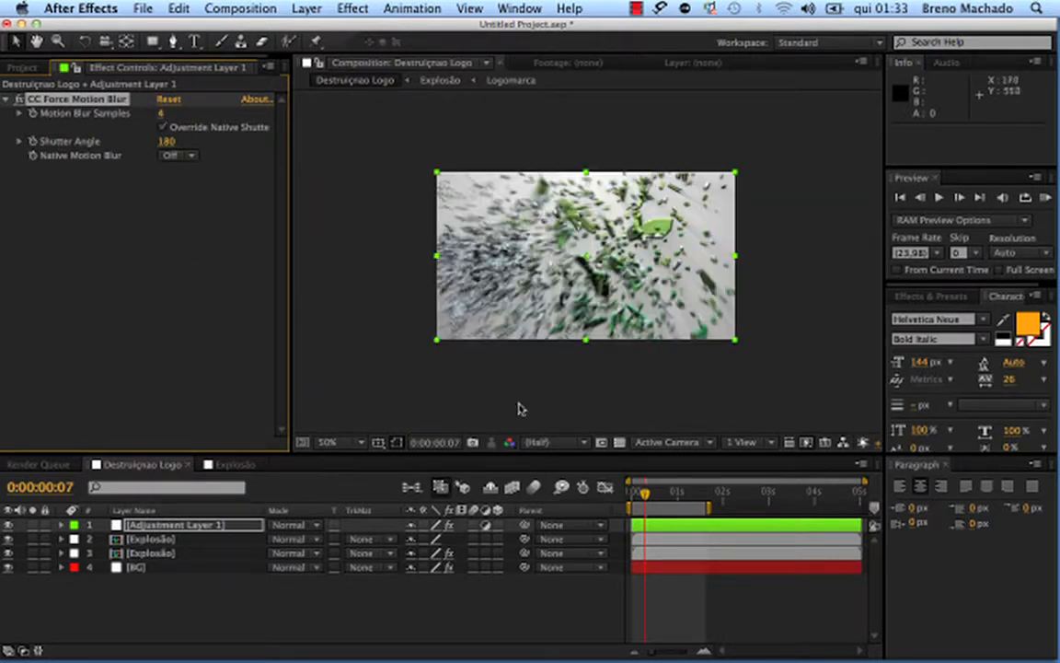
click(642, 498)
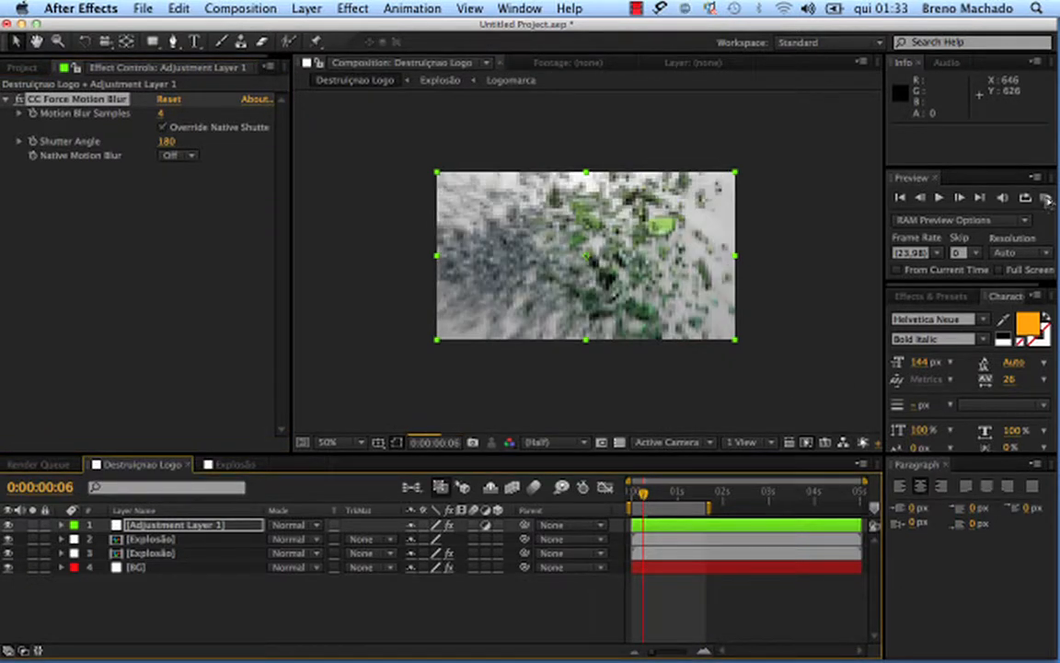
- Preview the logo explosion with motion blur, inspect frames near its start, and return to the first frame
click(940, 182)
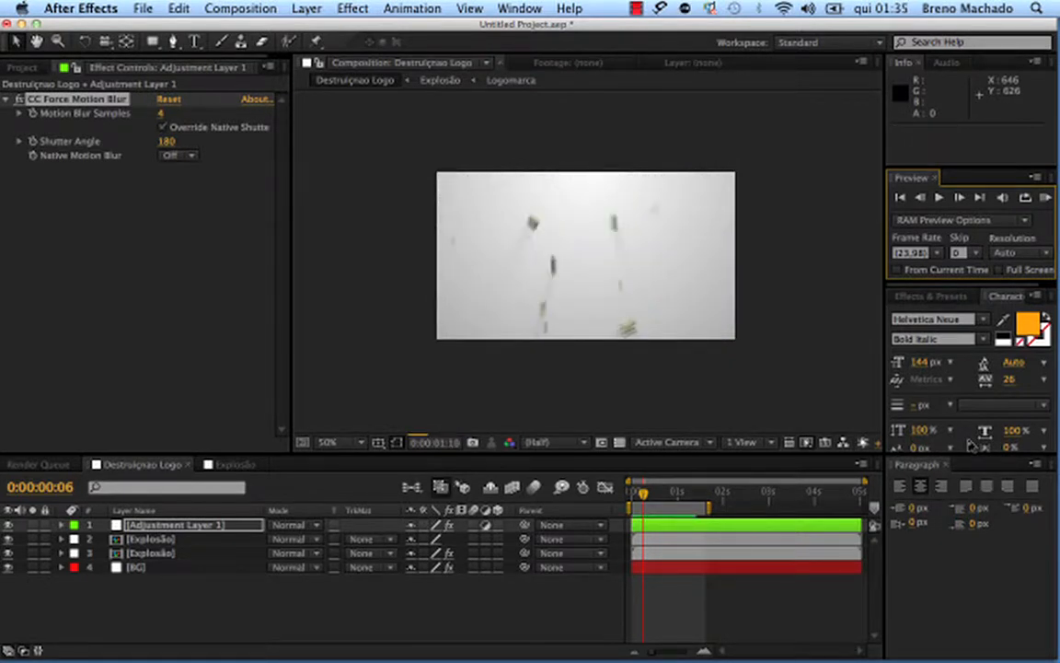
click(1045, 198)
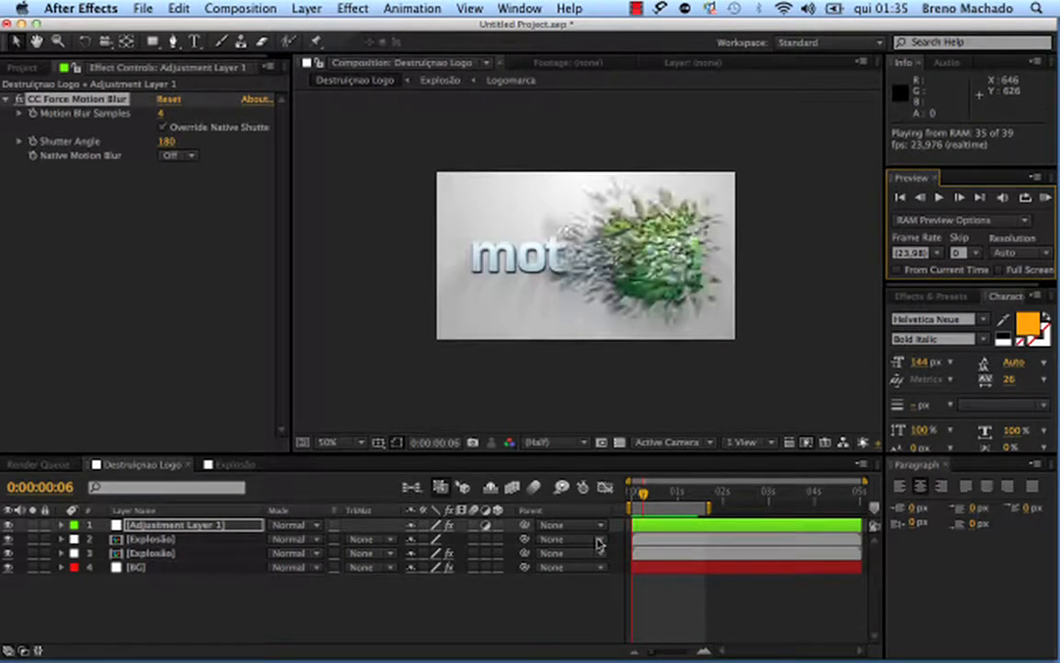
click(655, 497)
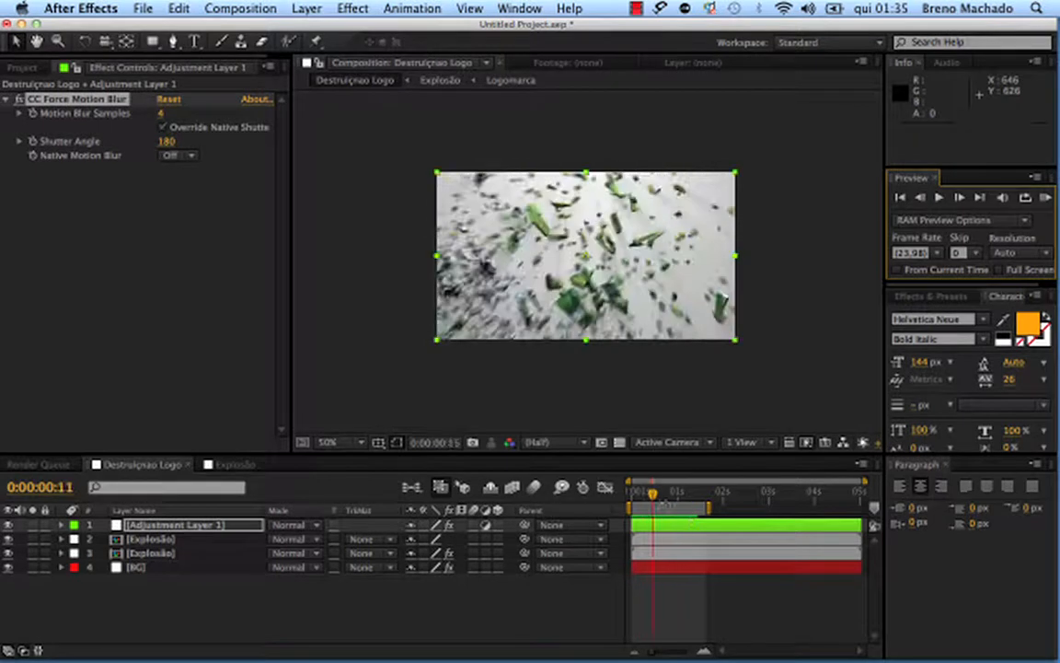
mouse_move(654, 497)
mouse_down()
mouse_move(635, 497)
mouse_move(652, 497)
mouse_up()
key(KP_0)
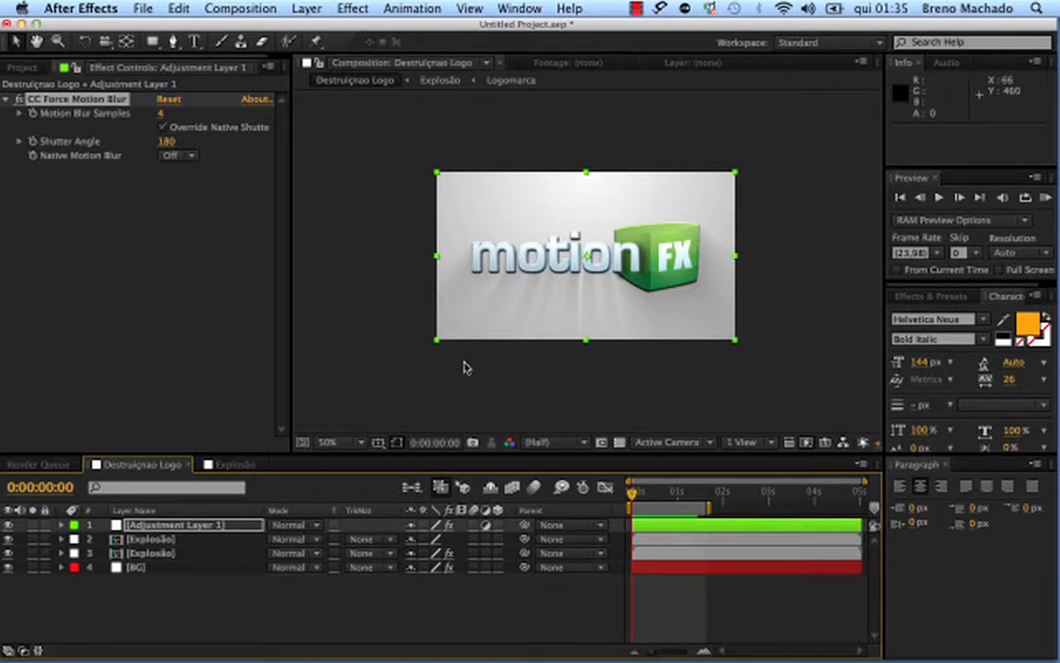
click(310, 597)
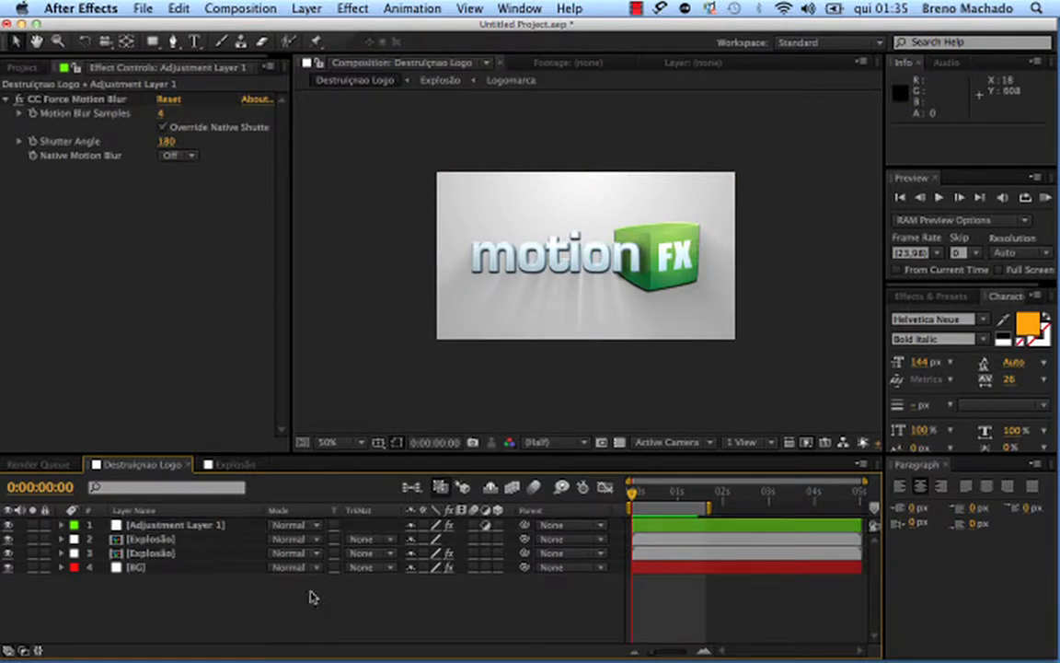
- Delete the Ramp effect from the BG layer
click(170, 567)
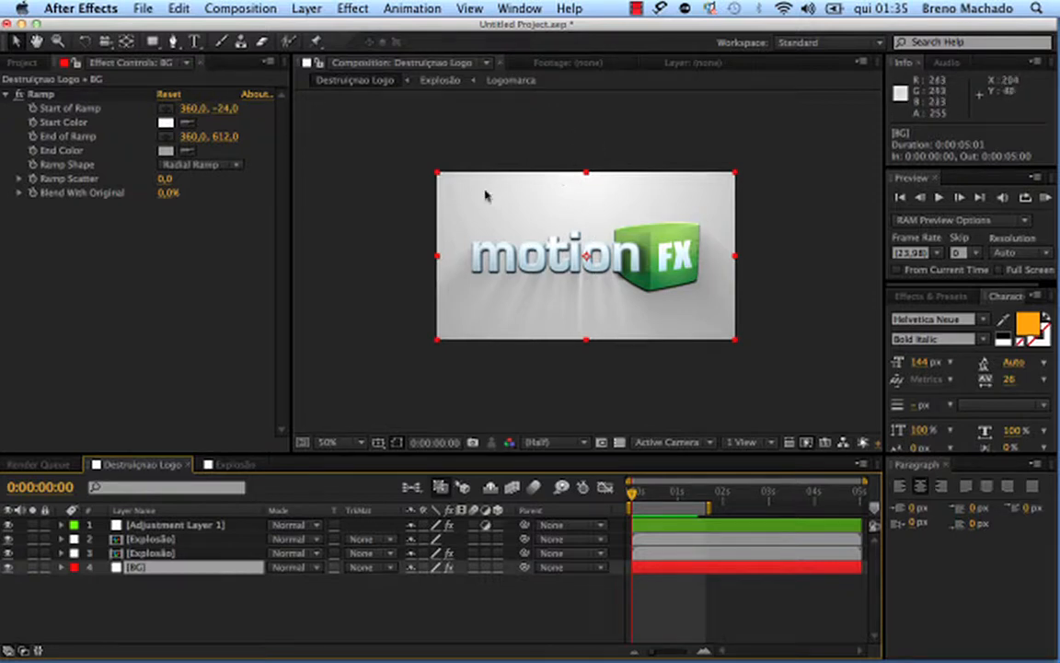
click(55, 258)
drag(41, 94, 173, 267)
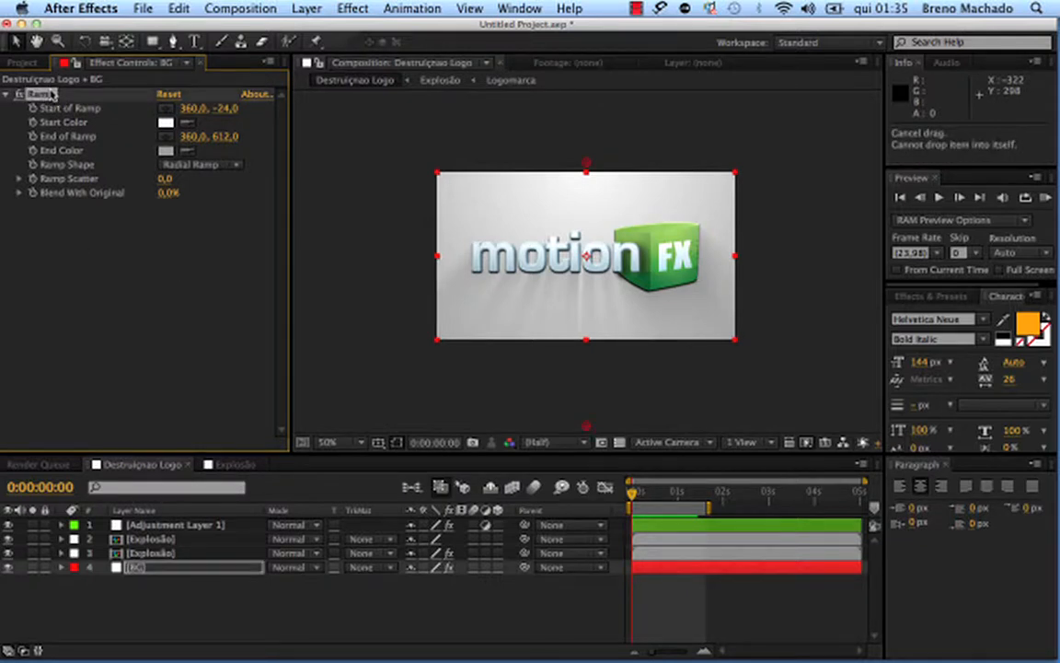
key(Delete)
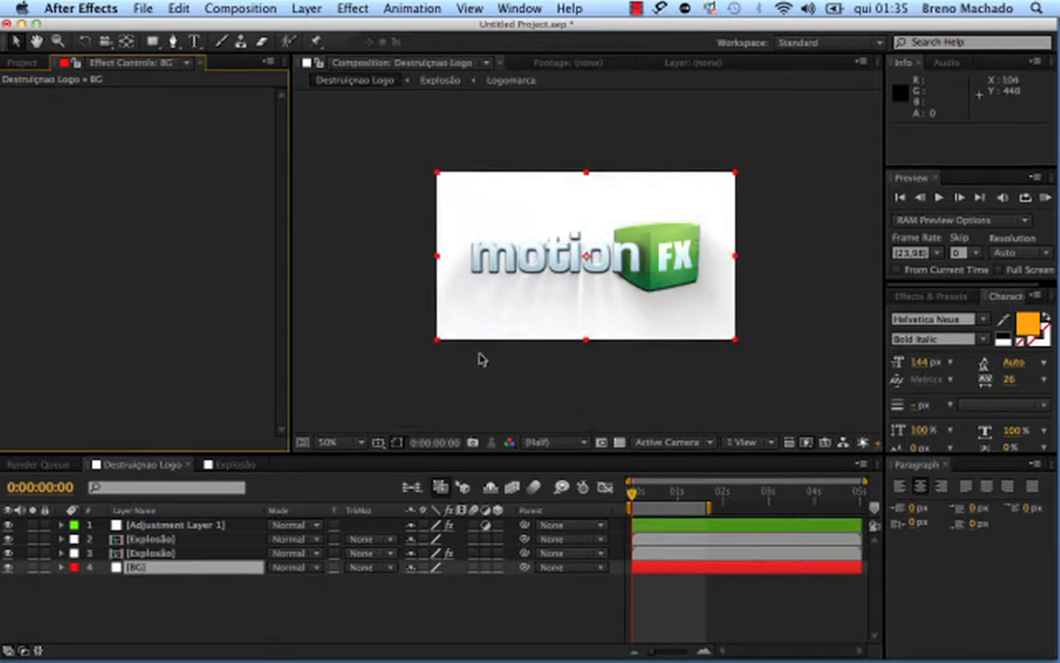
click(165, 611)
click(161, 568)
click(256, 590)
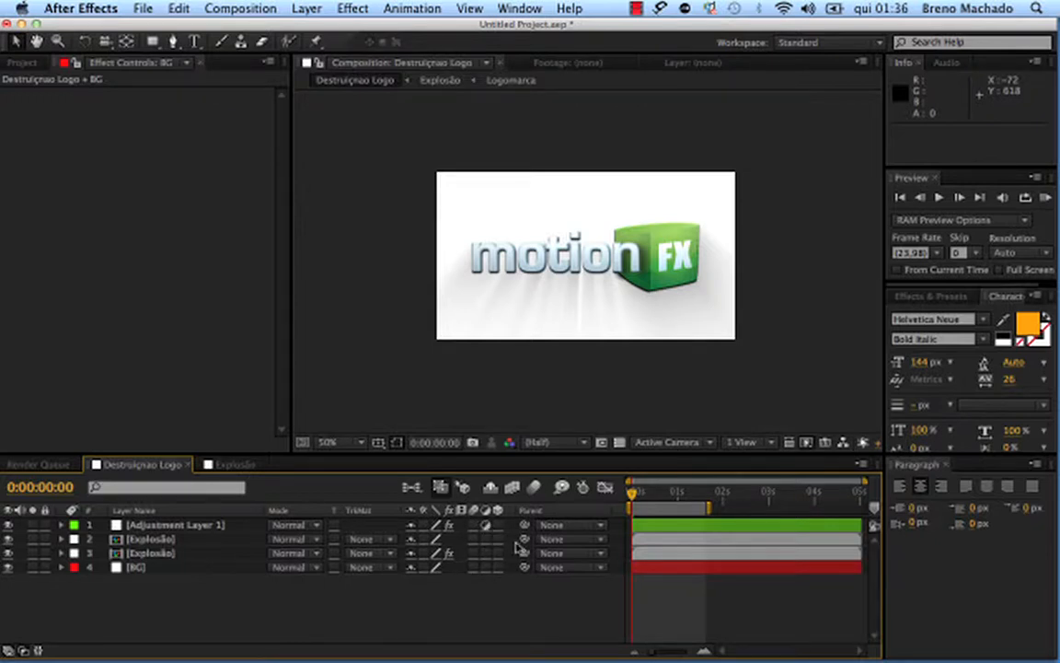
click(206, 525)
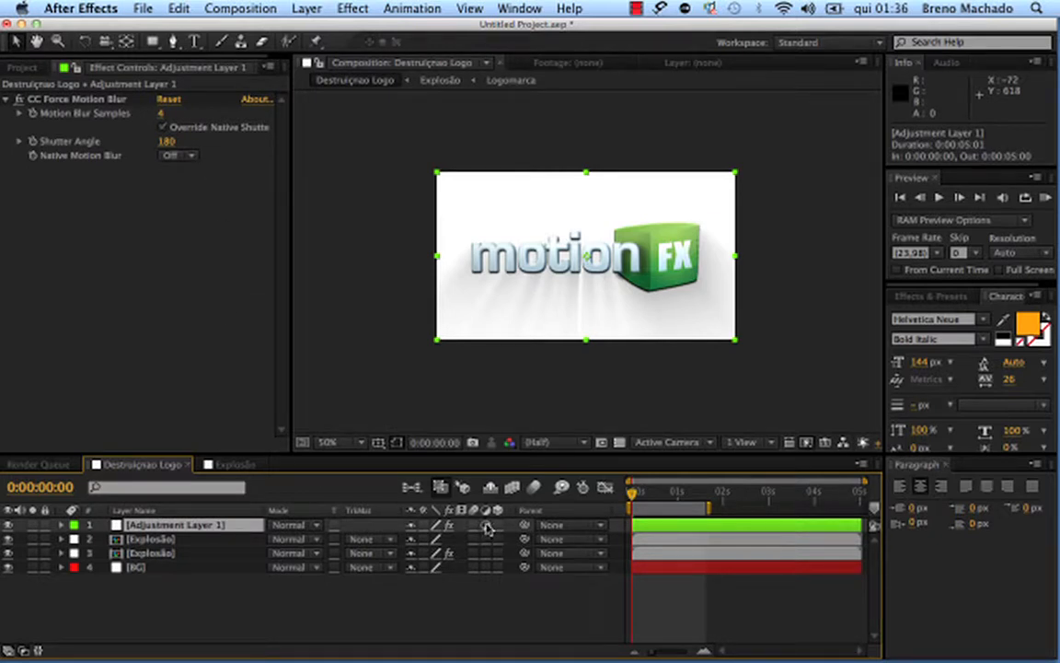
click(208, 553)
key(ctrl+Up)
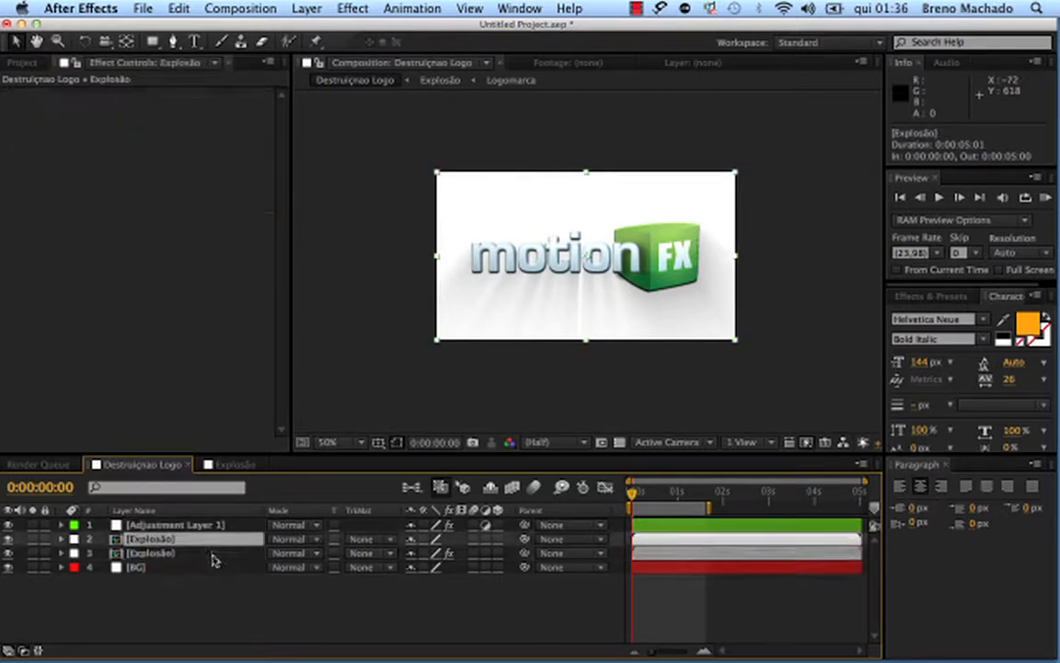
click(213, 558)
key(ctrl+Up)
click(204, 526)
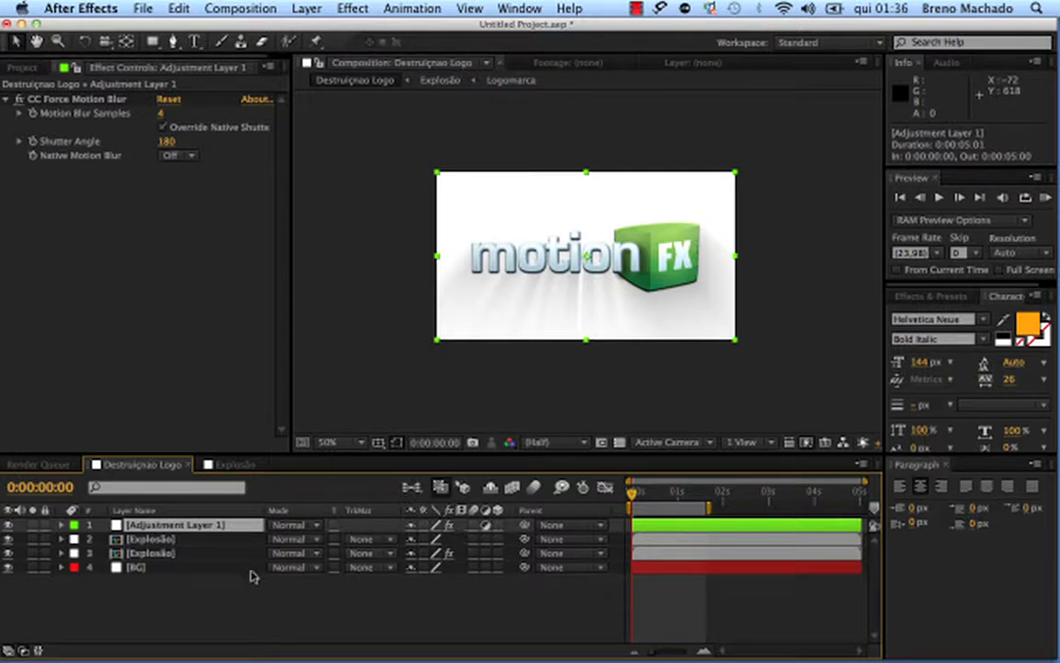
drag(219, 574, 301, 575)
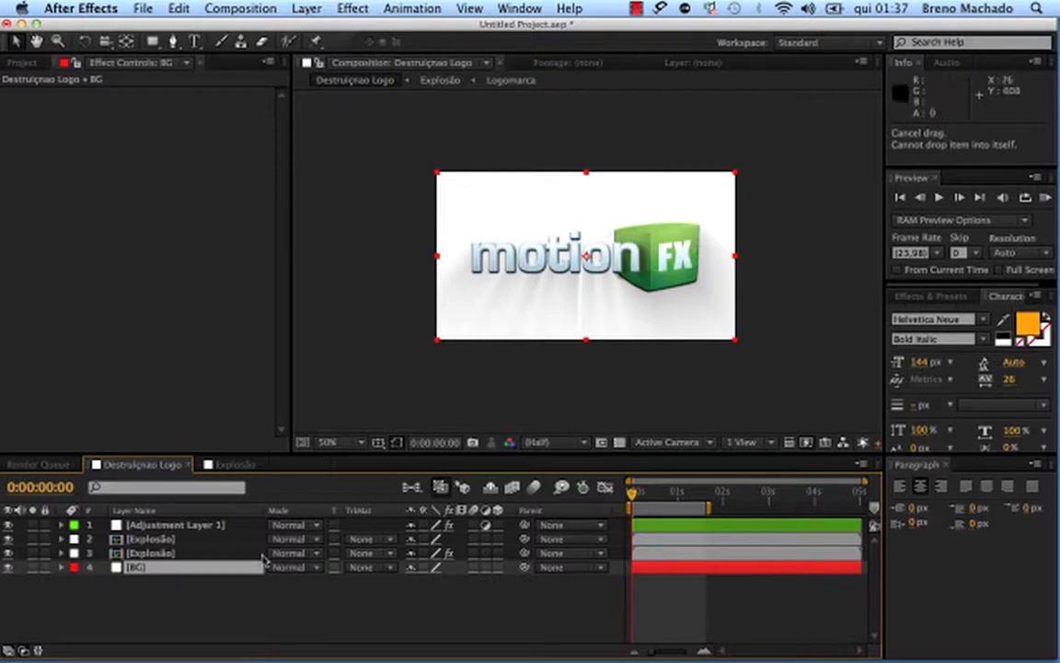
click(203, 553)
click(221, 567)
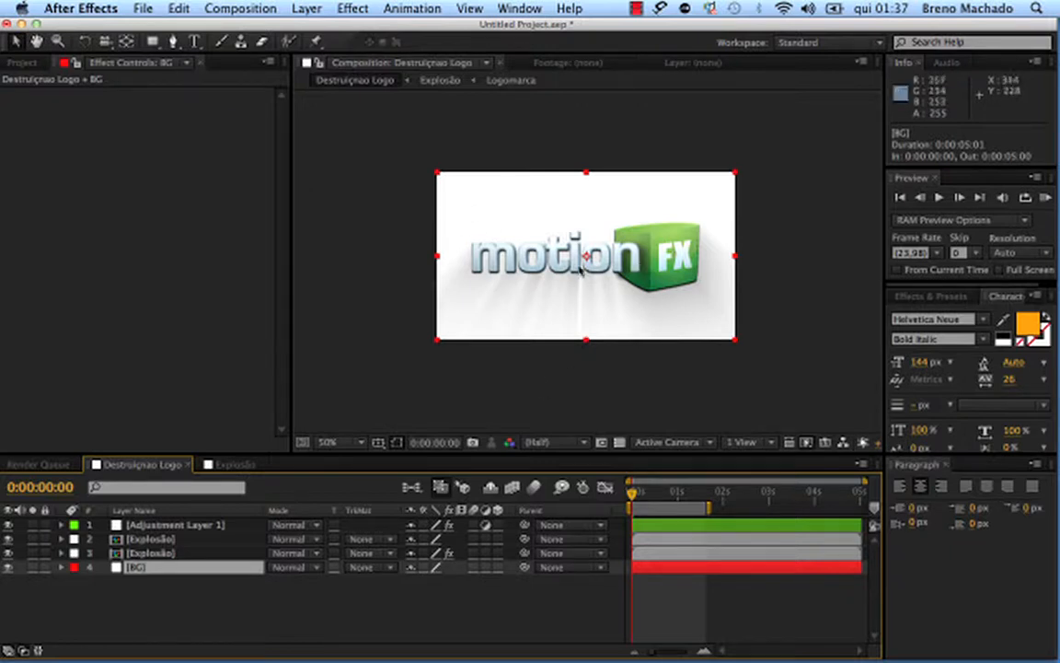
click(323, 610)
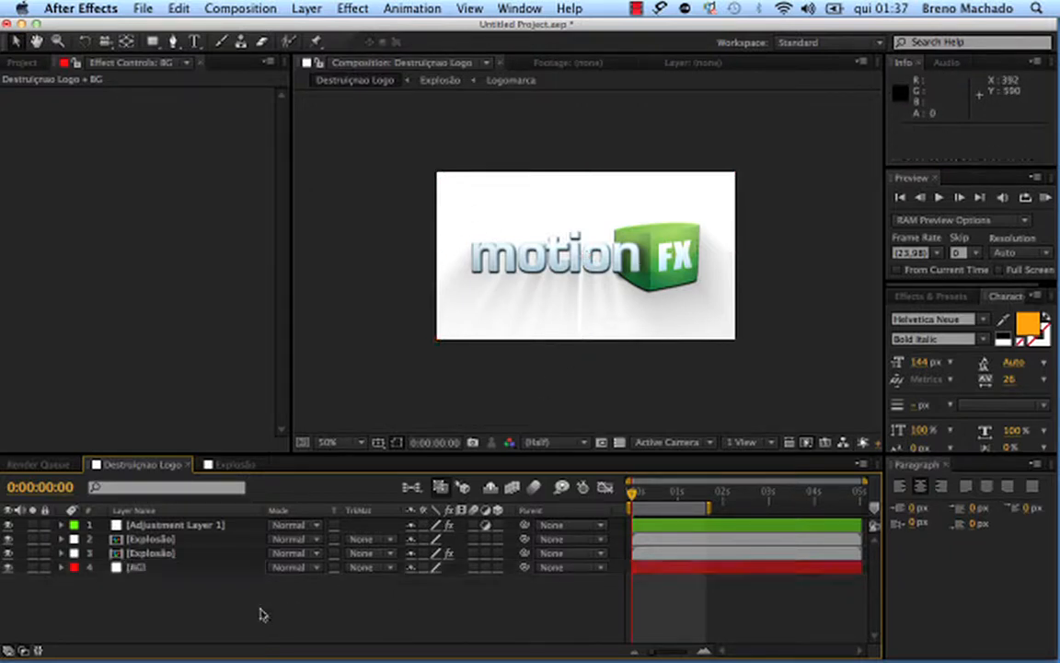
click(175, 567)
click(177, 524)
click(184, 567)
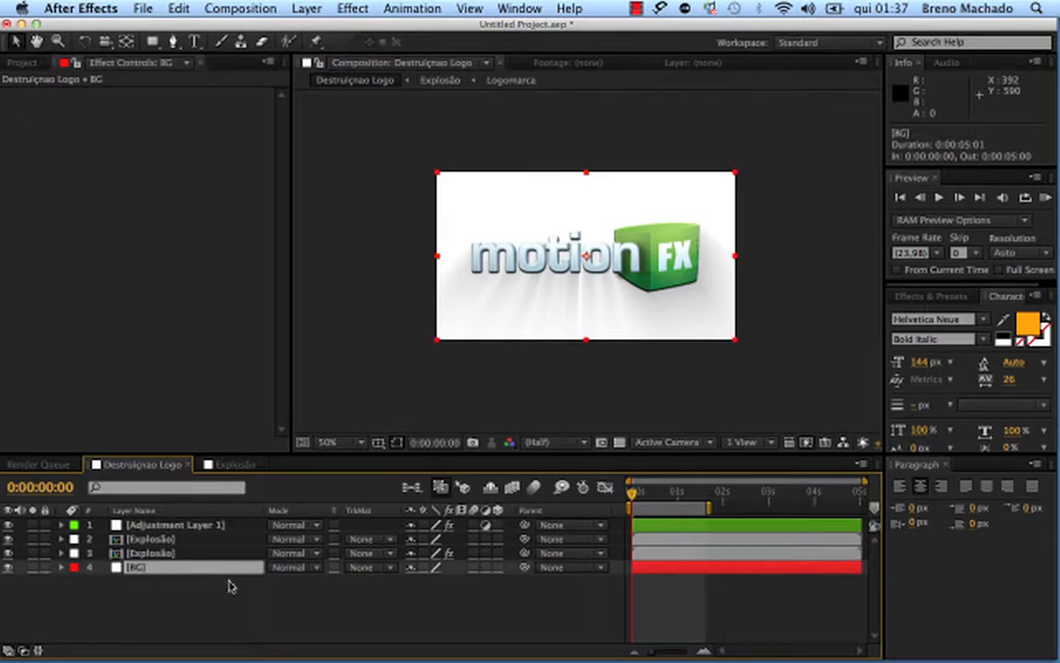
click(402, 599)
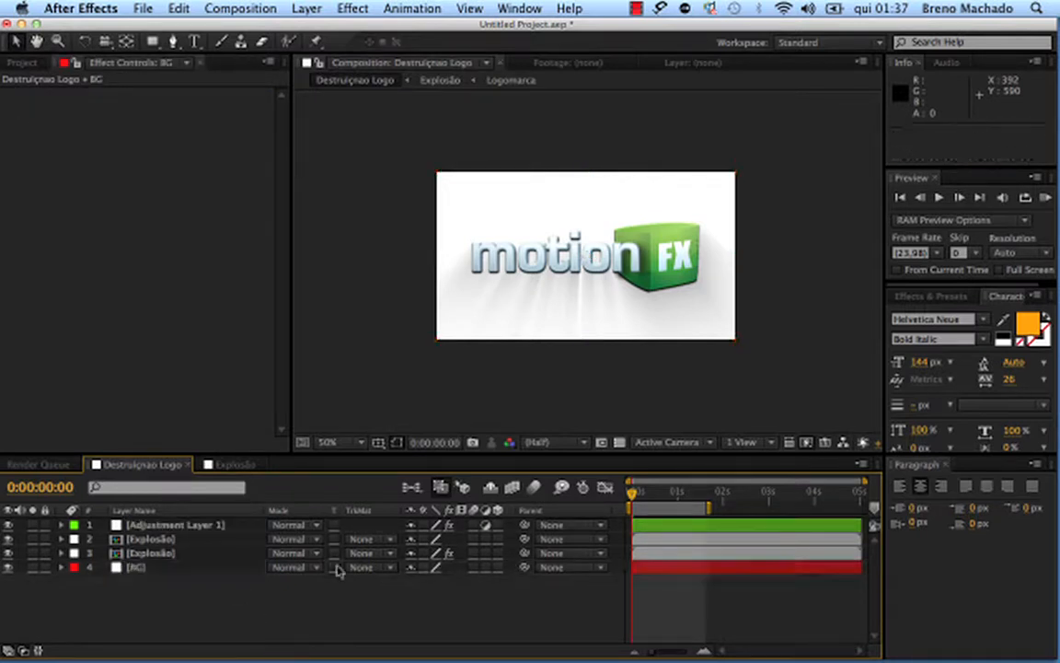
click(217, 572)
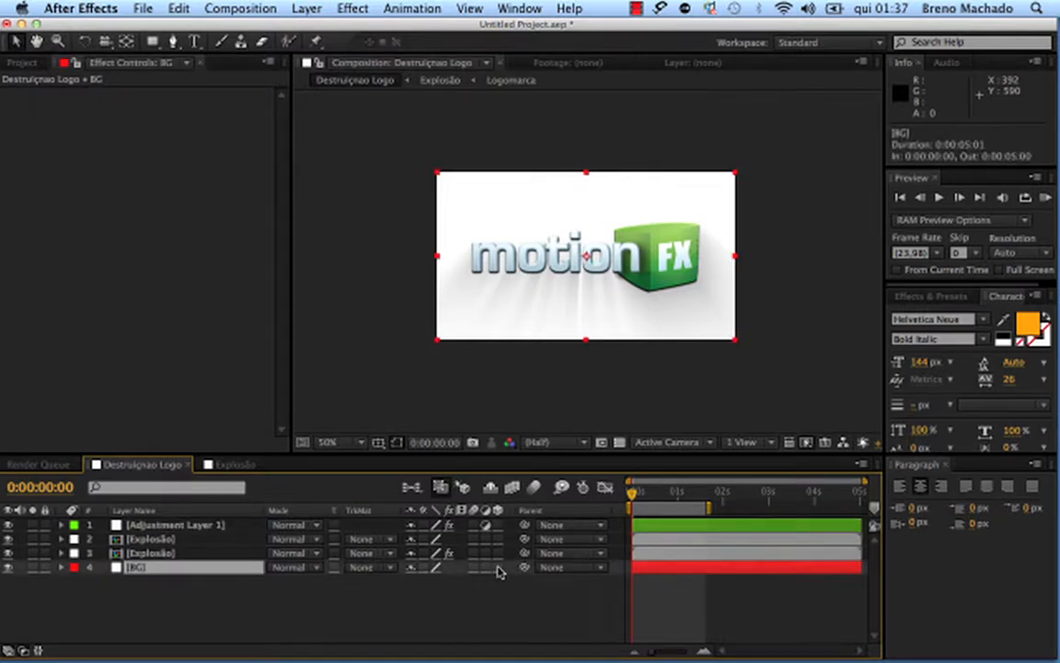
click(497, 594)
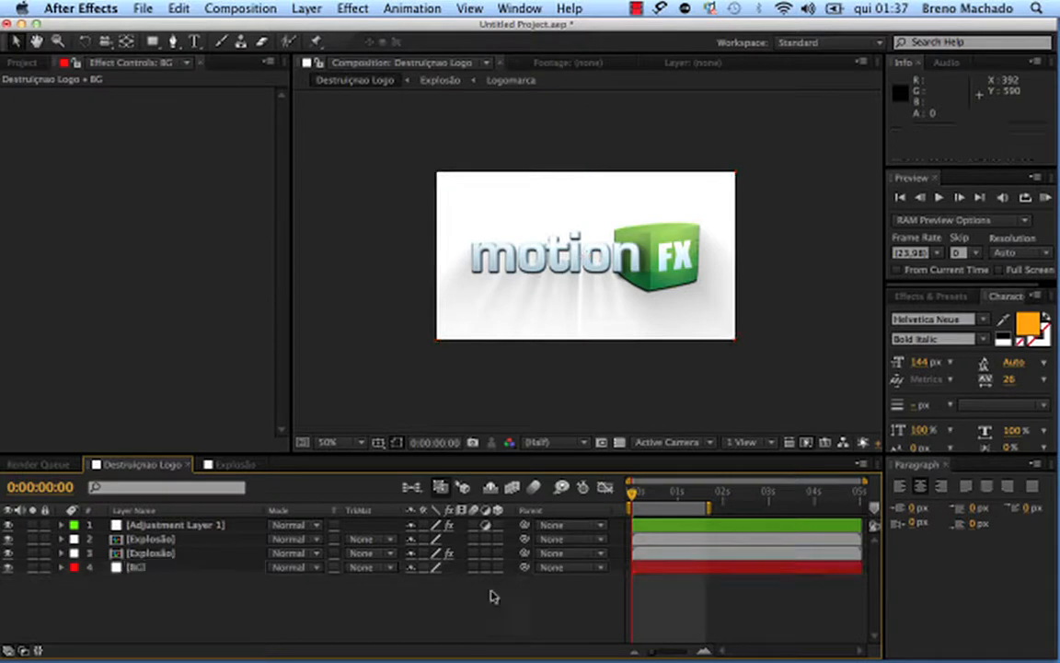
- Make the BG layer a 3D layer and hide Adjustment Layer 1
click(203, 572)
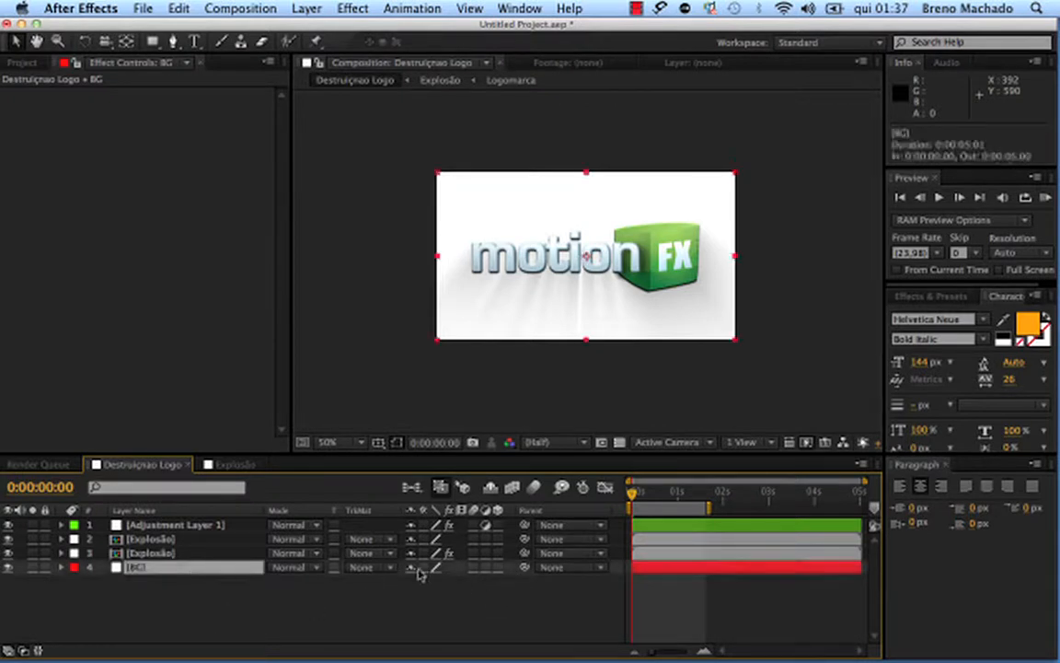
click(497, 569)
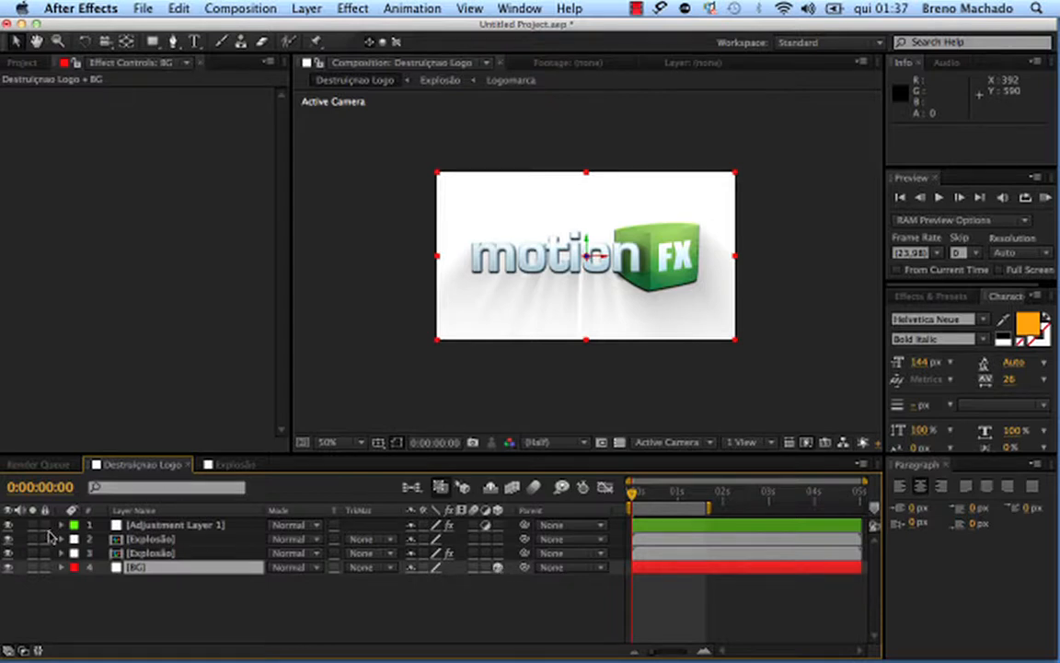
click(8, 524)
click(203, 525)
click(196, 577)
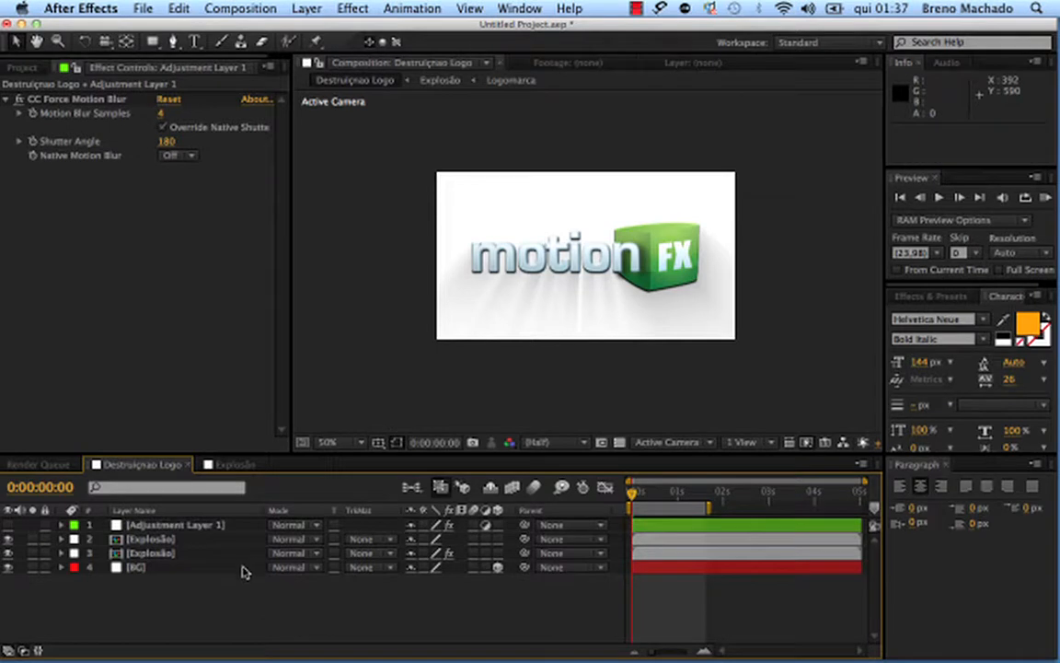
- Create a new light of type Point in the composition
click(308, 9)
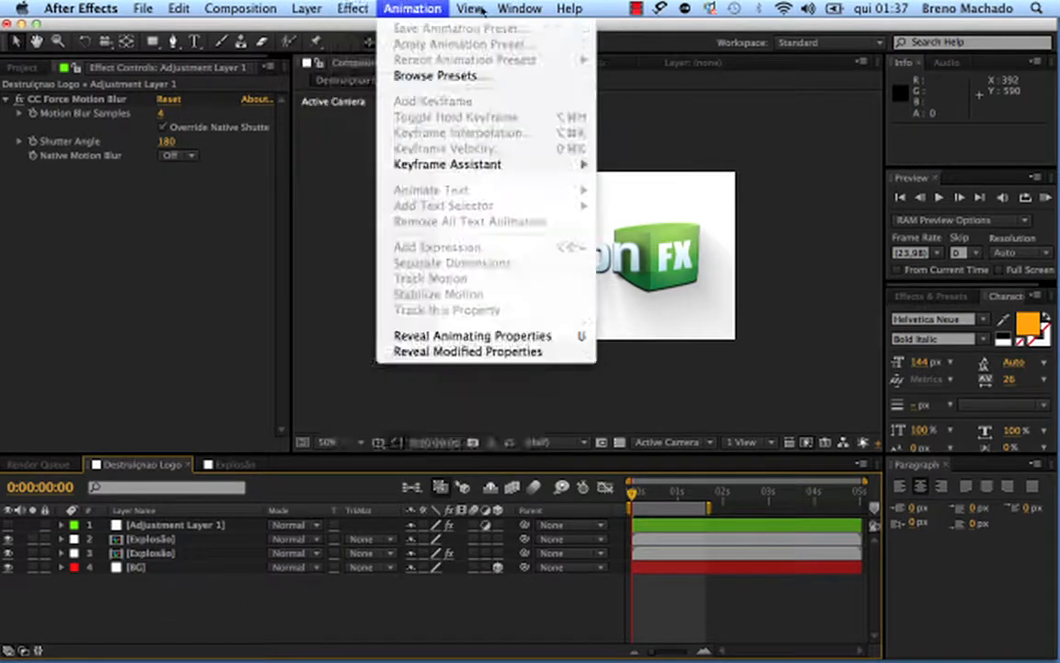
mouse_move(318, 28)
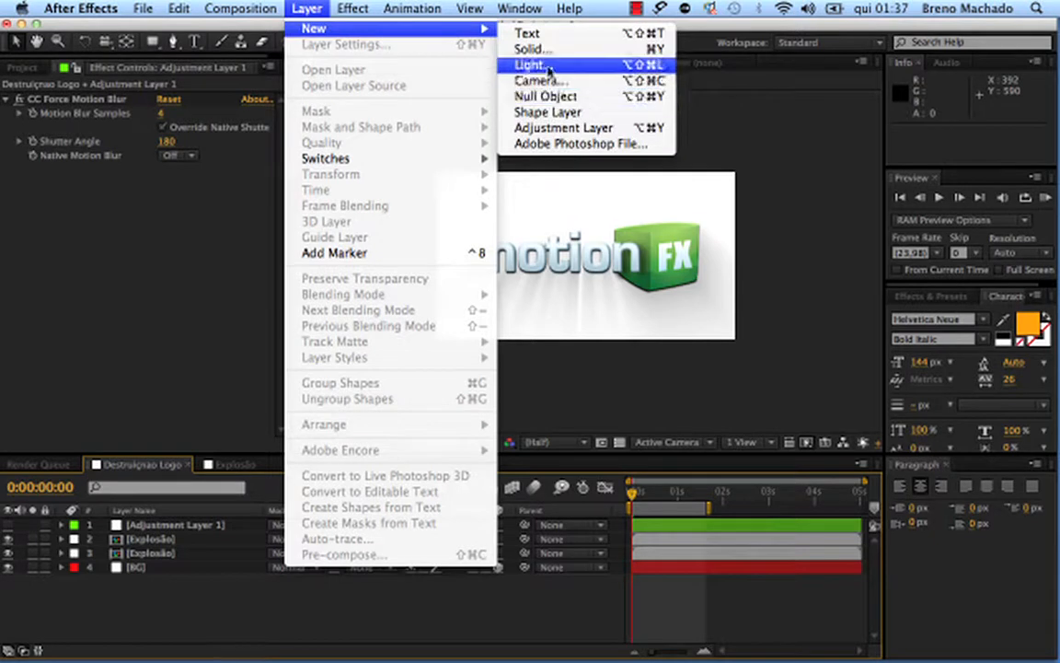
click(550, 70)
click(378, 381)
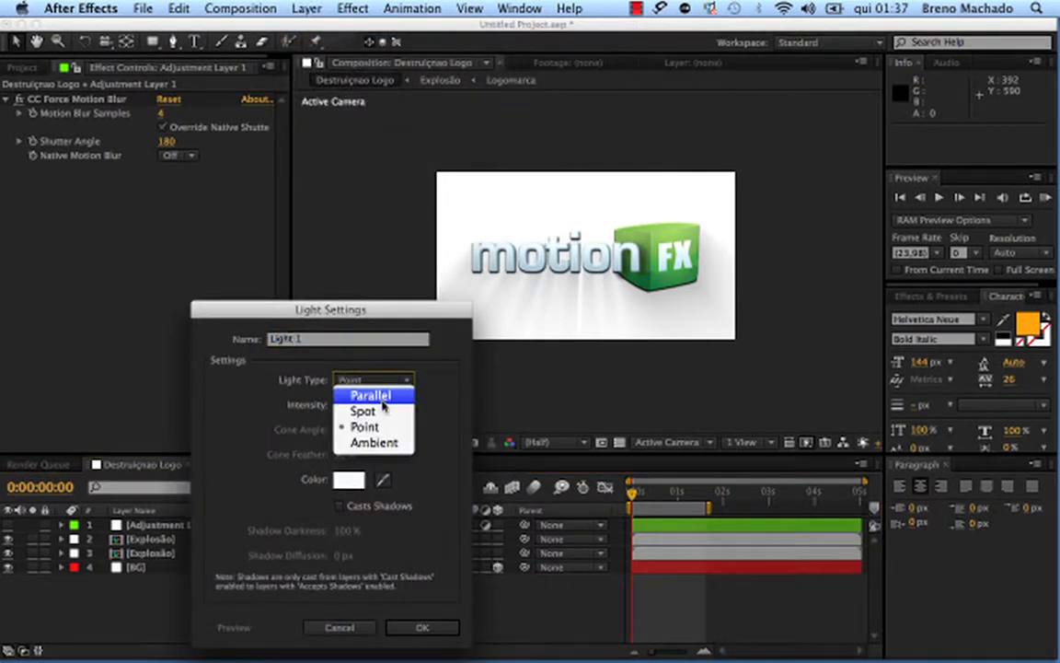
click(367, 426)
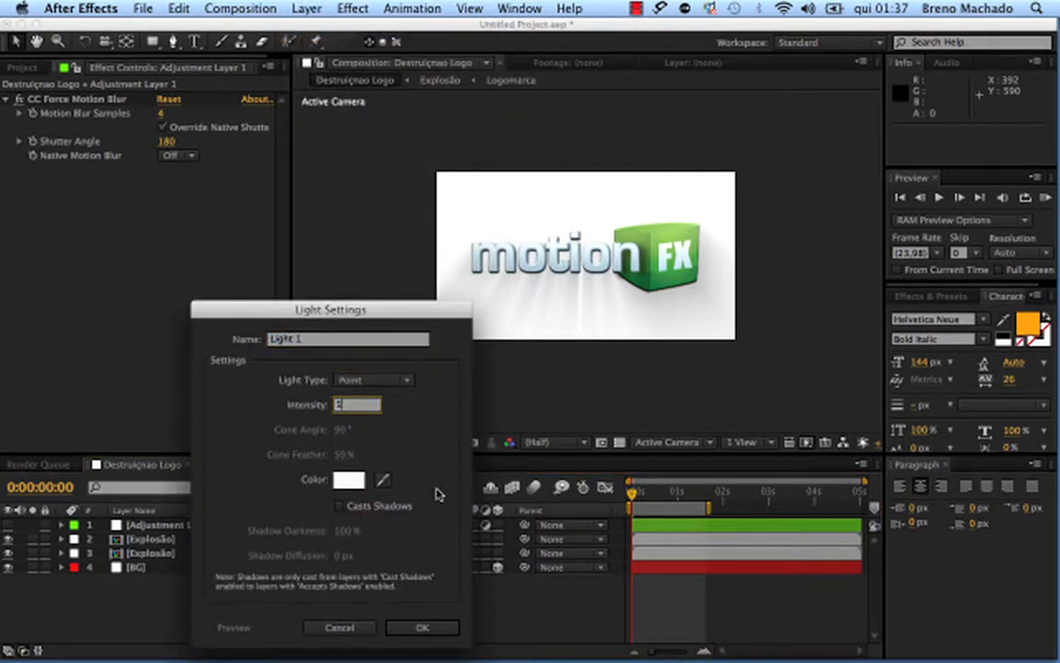
click(421, 627)
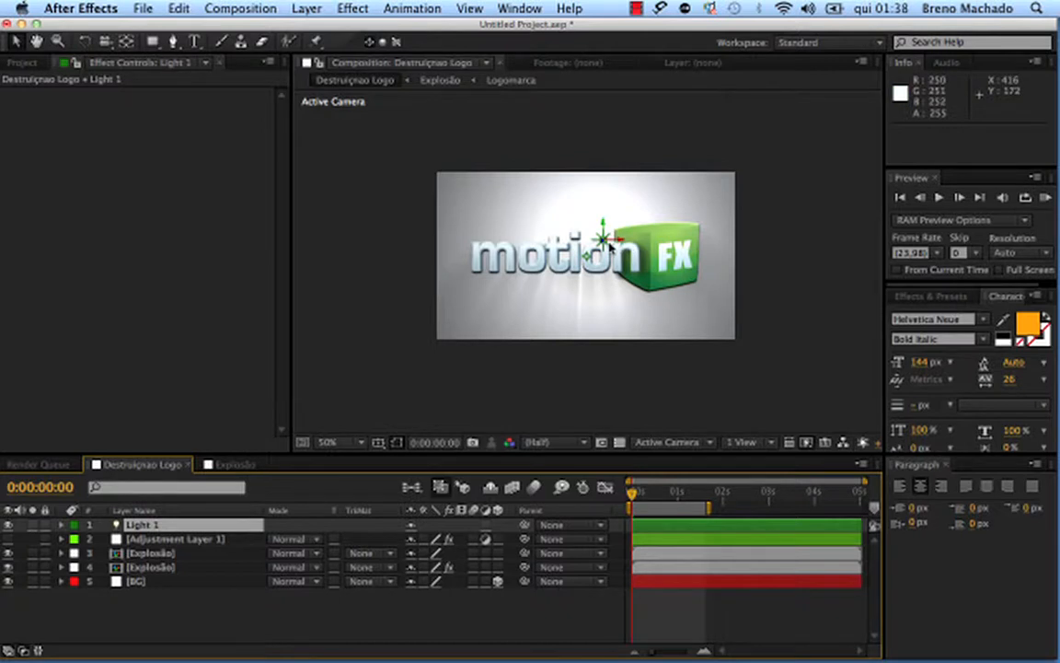
- Move the point light above the logo, just outside the frame, to about position 354, 12.5, -348.4
scroll(610, 247, up, 2)
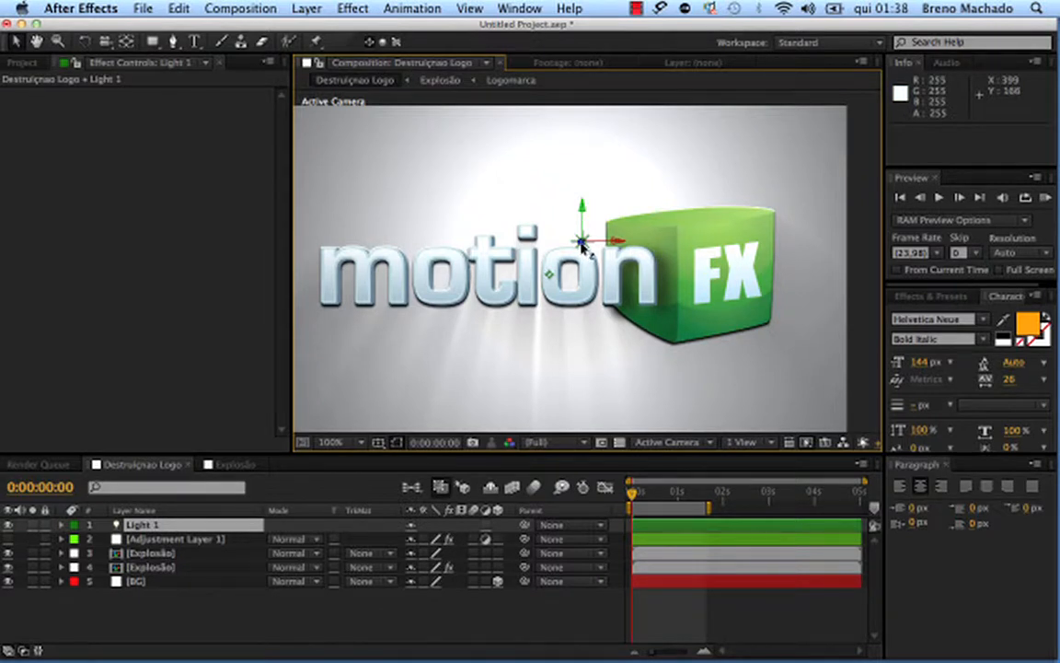
drag(582, 244, 555, 238)
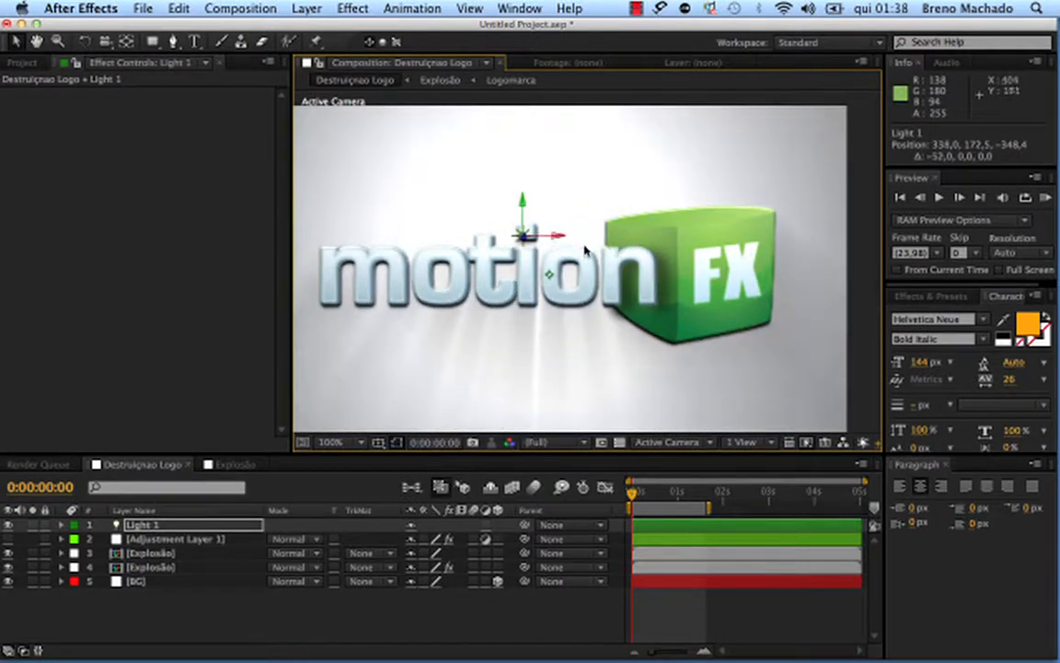
click(230, 582)
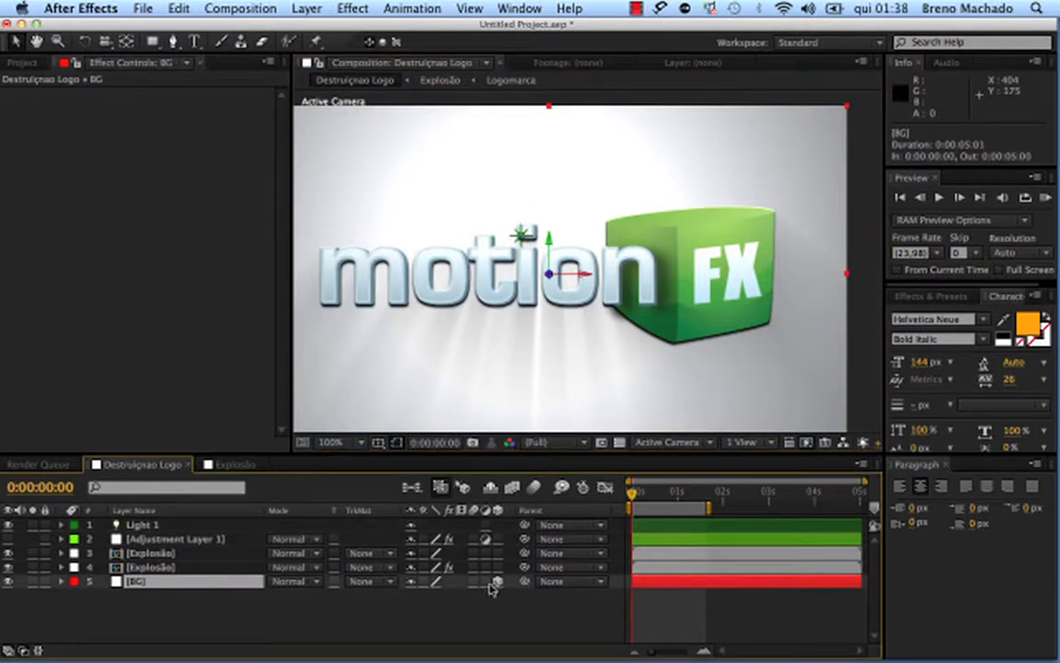
mouse_move(175, 526)
mouse_down()
mouse_move(198, 539)
mouse_move(188, 617)
mouse_move(177, 522)
mouse_up()
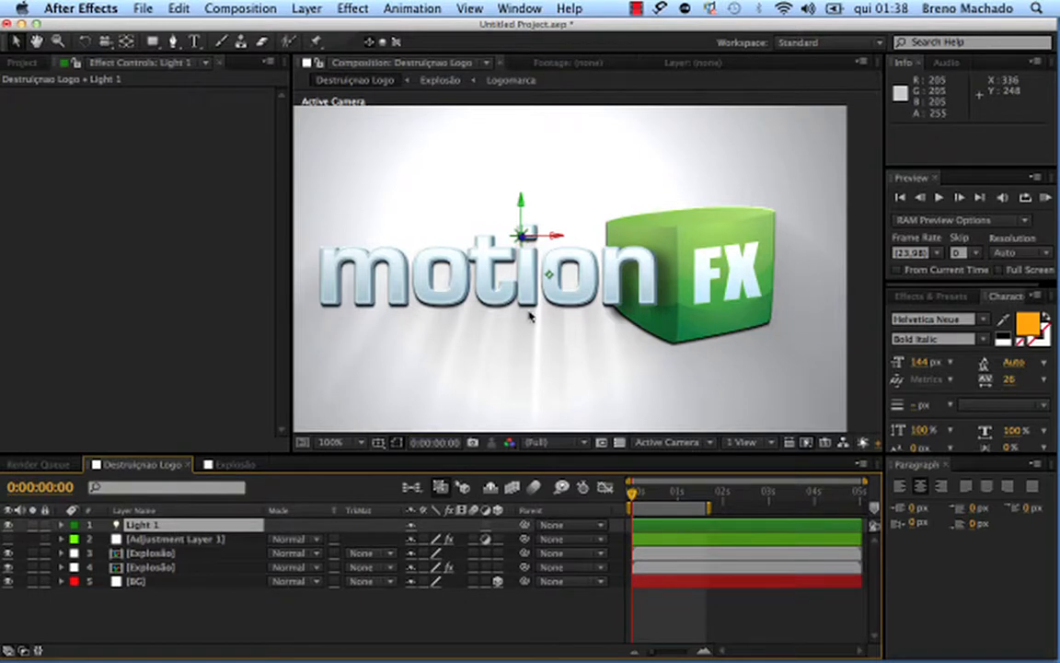
scroll(530, 315, down, 2)
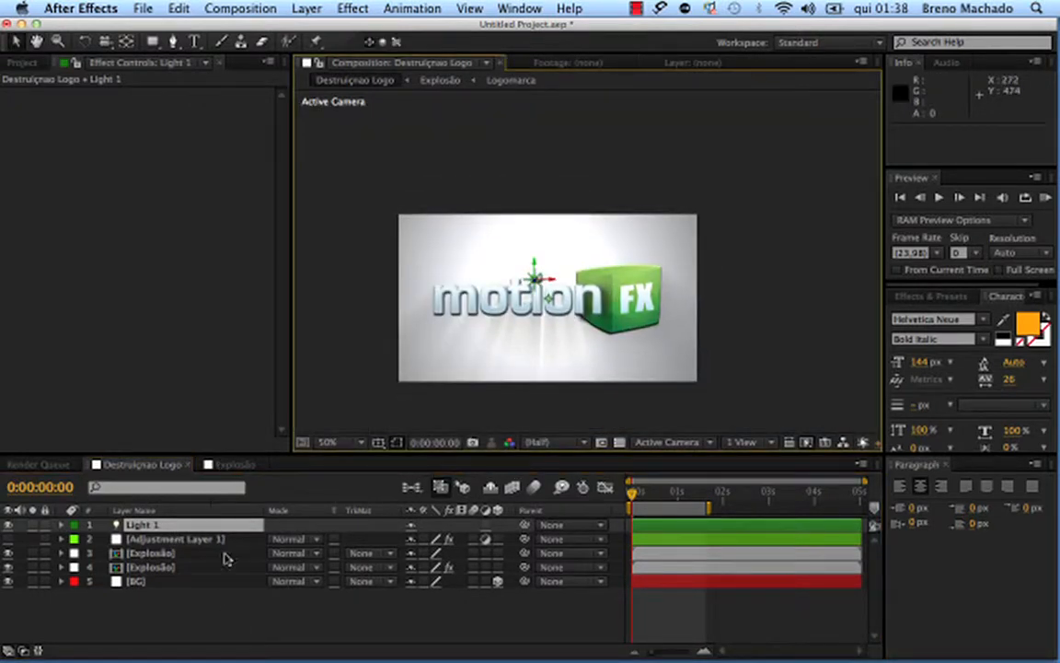
drag(535, 264, 547, 166)
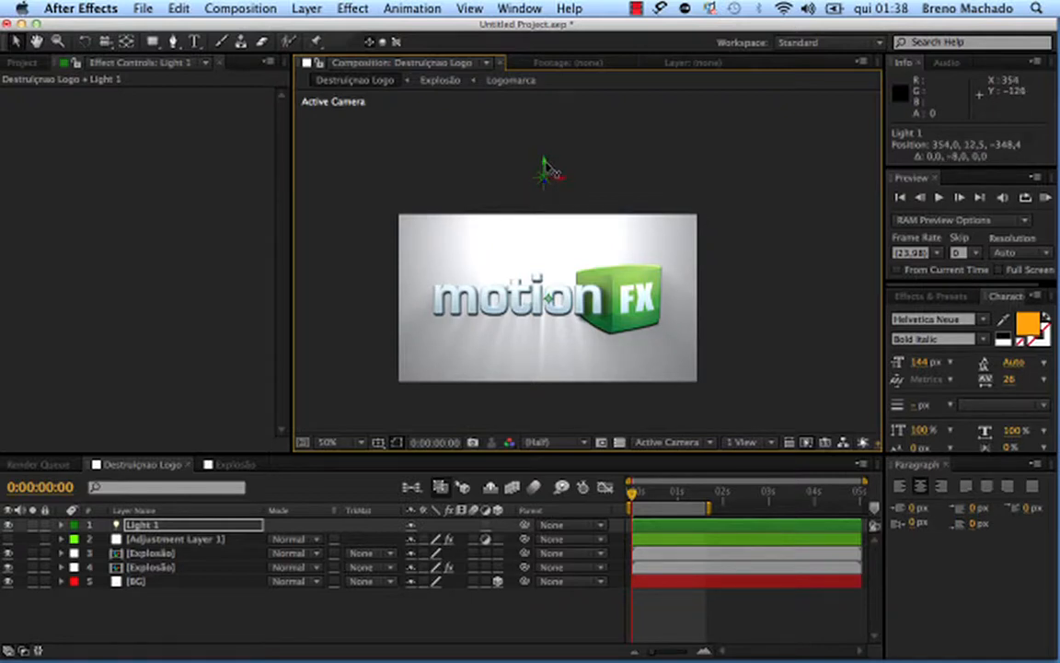
click(361, 624)
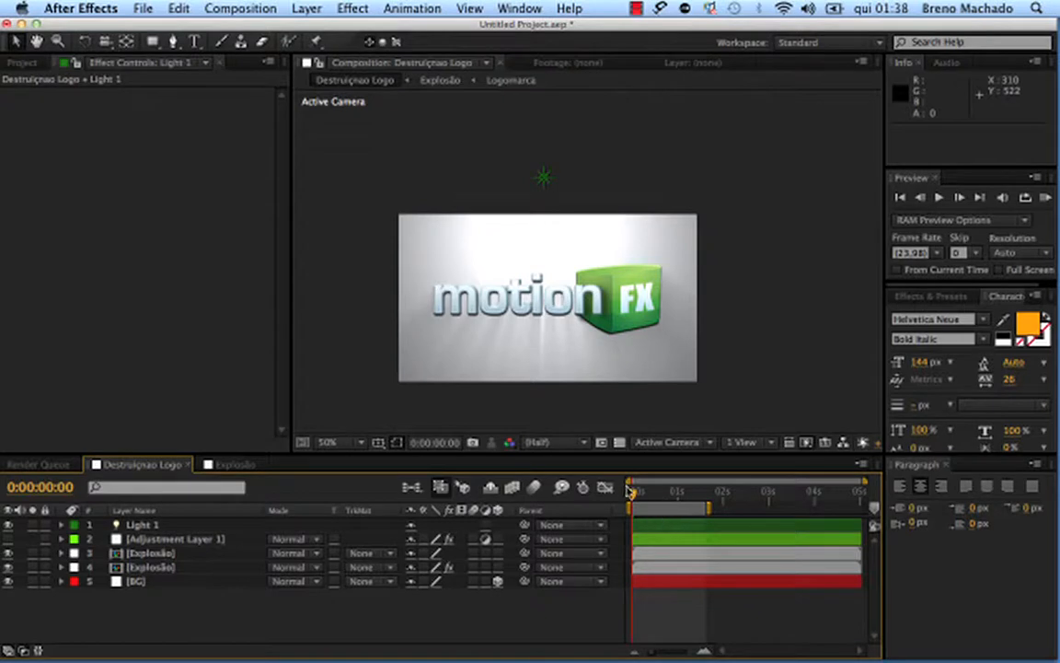
- Create a white 720 × 405 px solid named Camada Ajuste at the start of the composition
mouse_move(629, 490)
mouse_down()
mouse_move(644, 494)
mouse_move(632, 495)
mouse_up()
key(super+y)
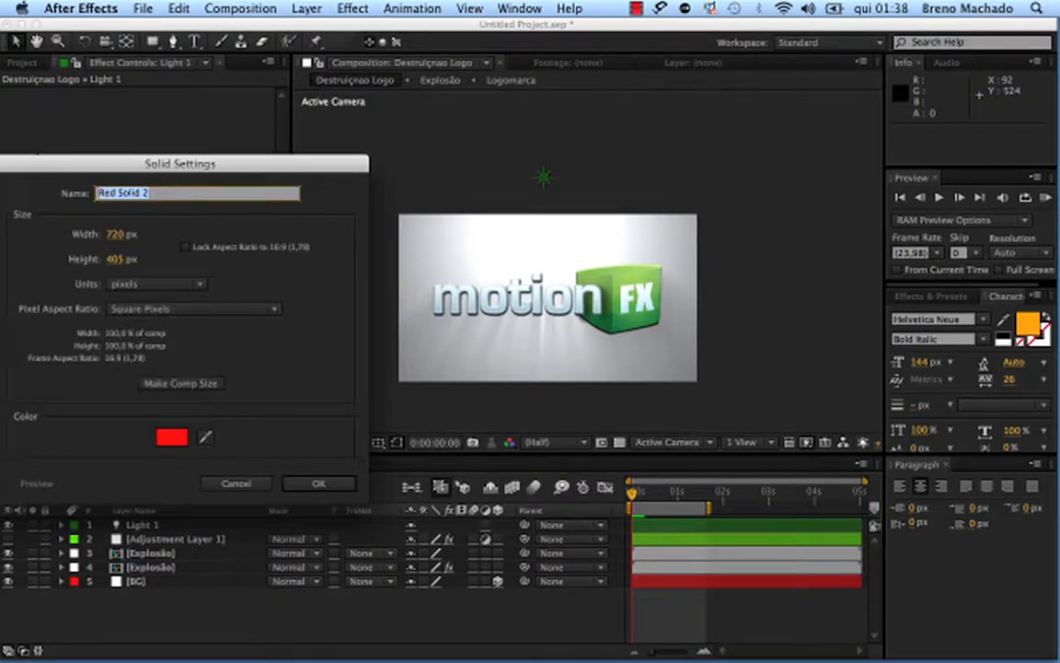
text(Camada Ajuste)
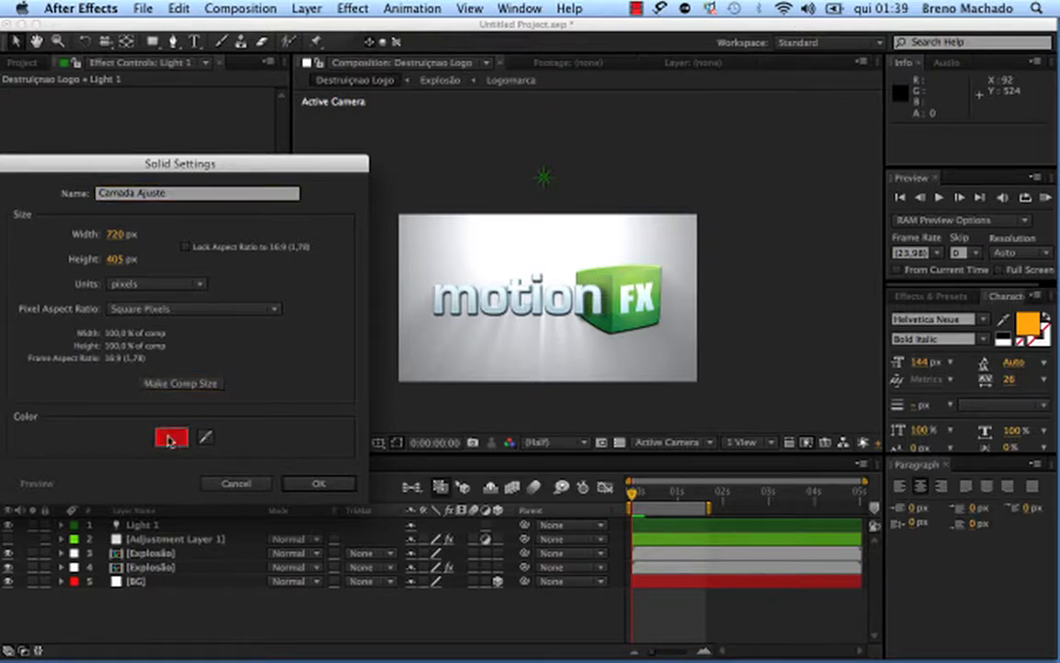
click(172, 436)
click(63, 340)
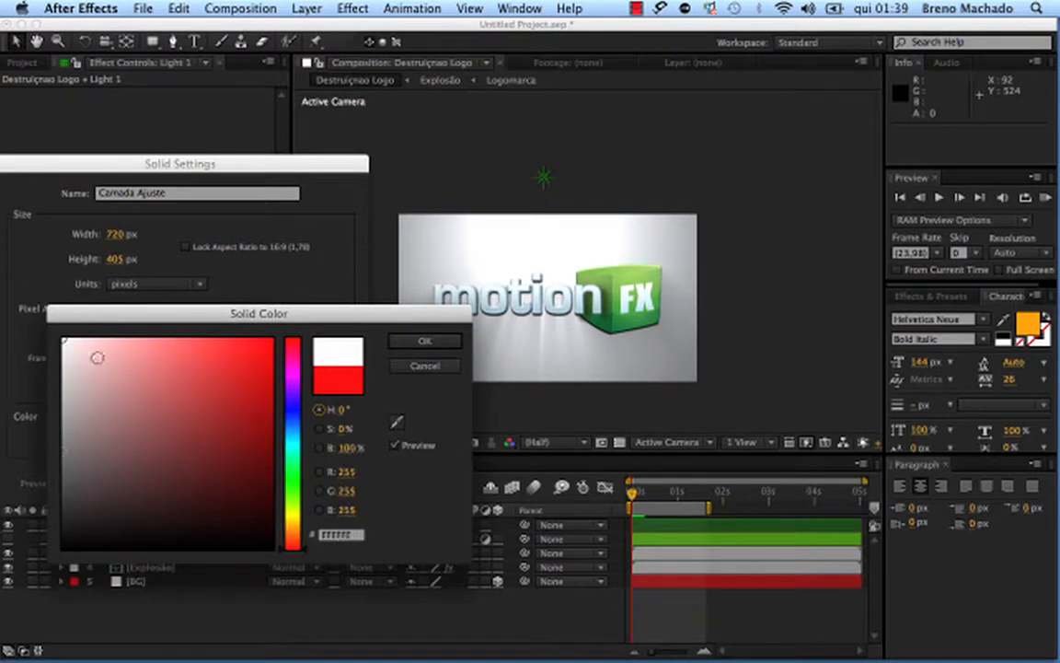
click(424, 342)
click(309, 484)
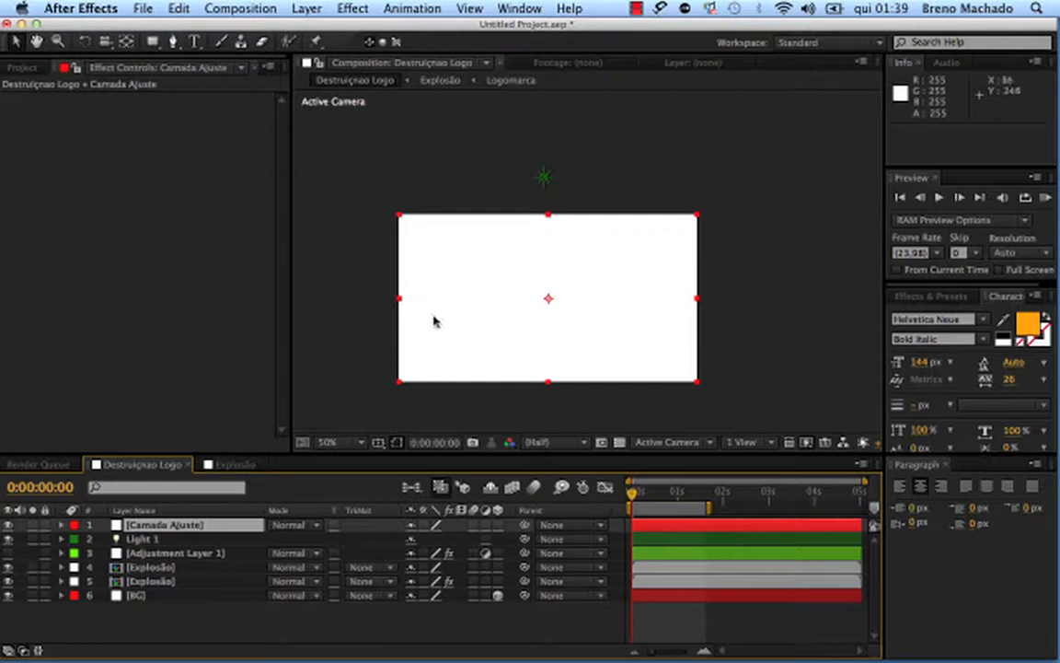
- Turn Camada Ajuste into an adjustment layer and place it between Light 1 and Adjustment Layer 1
click(486, 525)
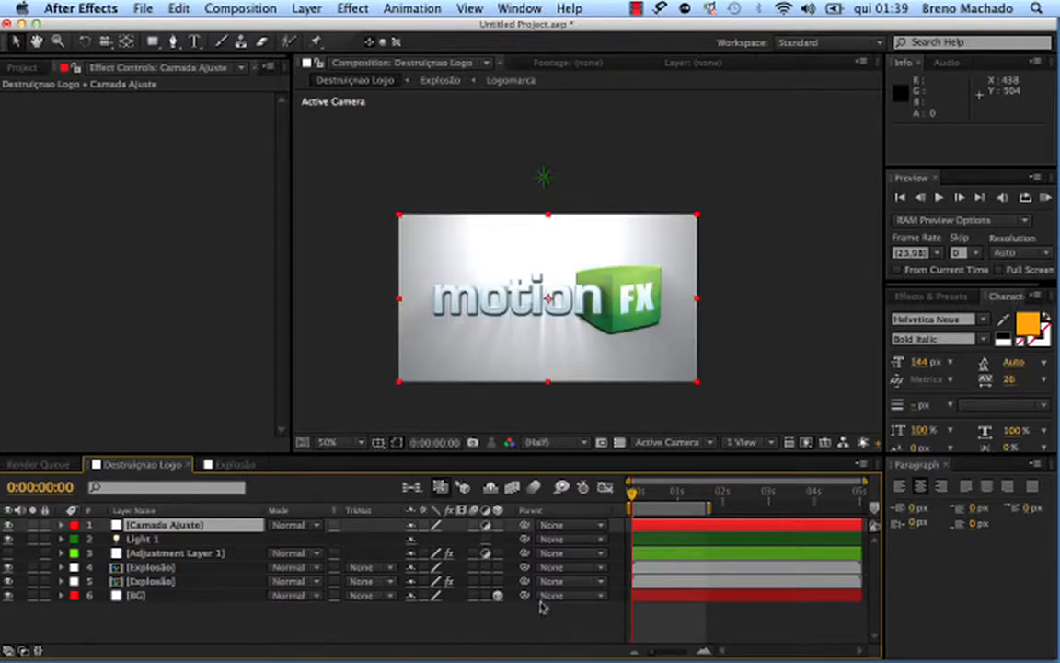
drag(218, 525, 222, 553)
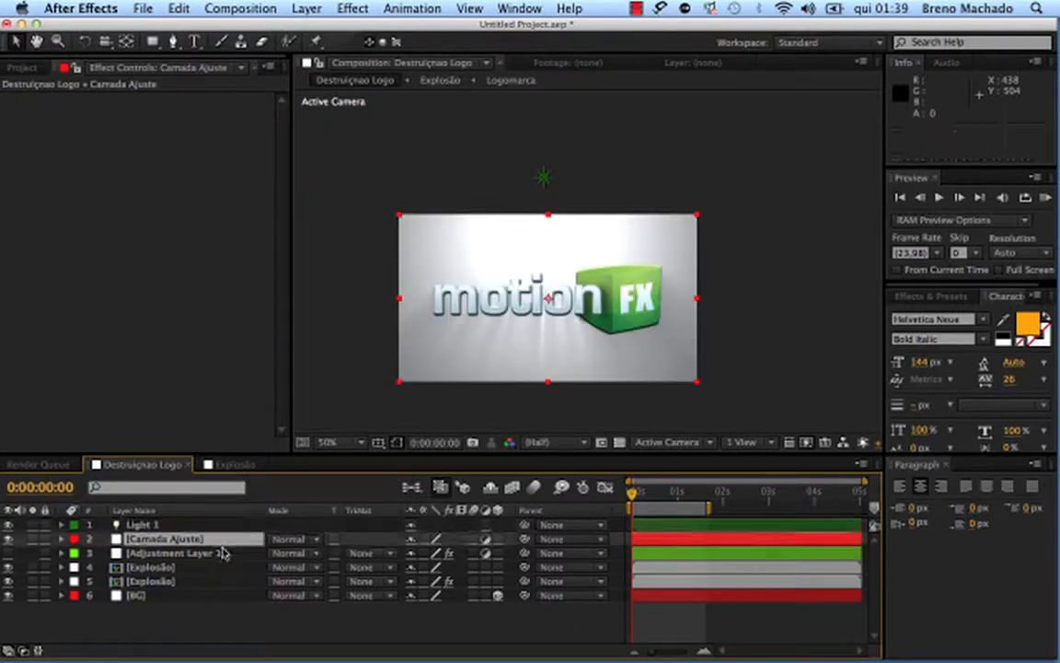
click(152, 553)
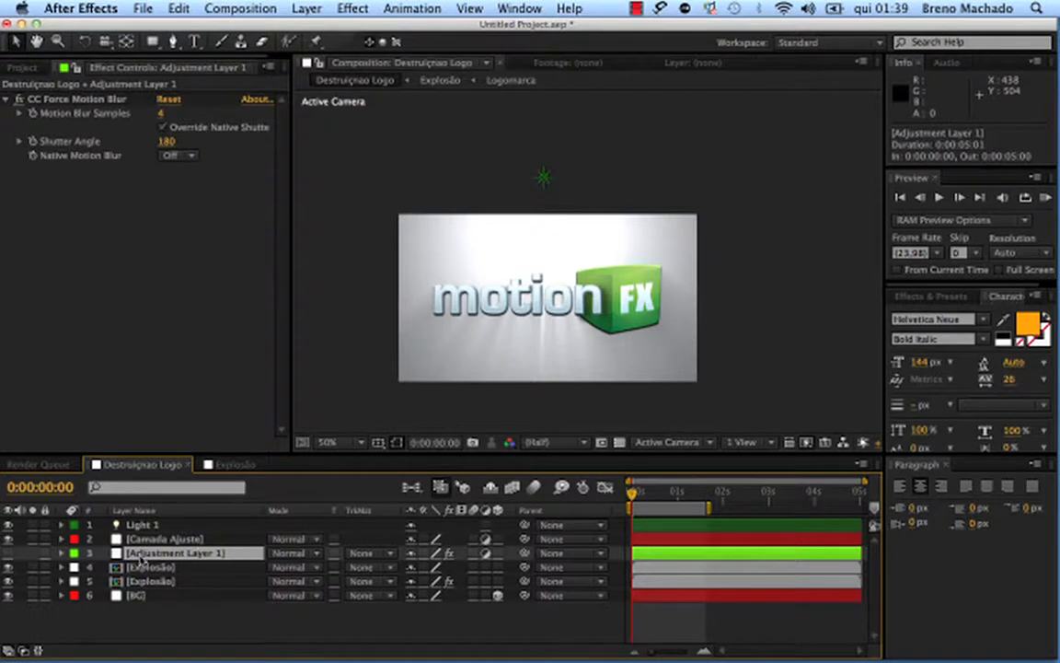
click(195, 540)
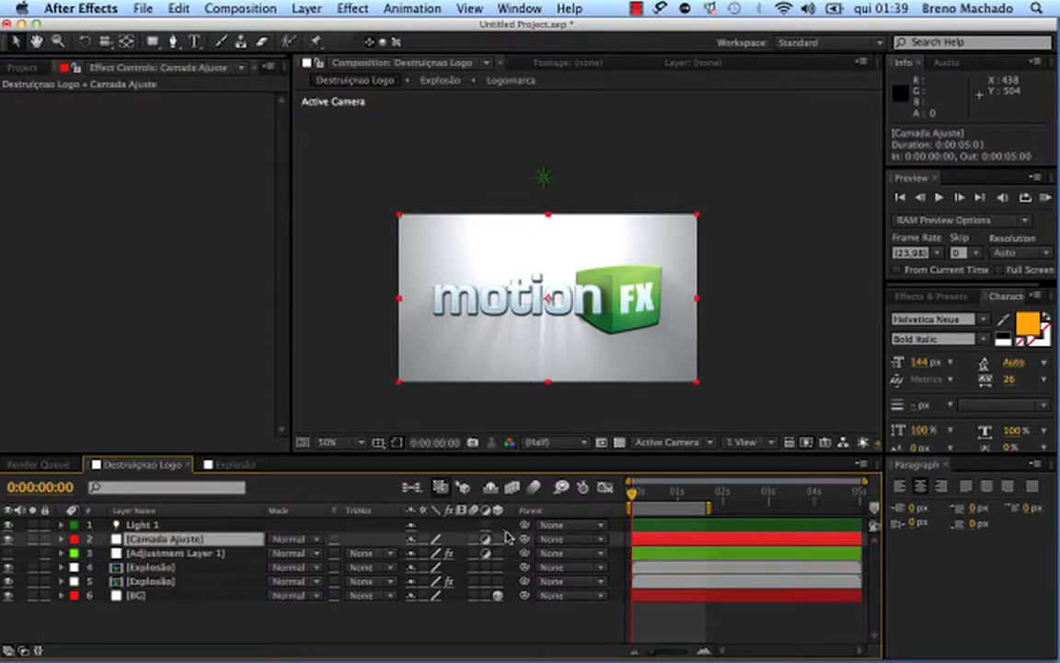
click(184, 552)
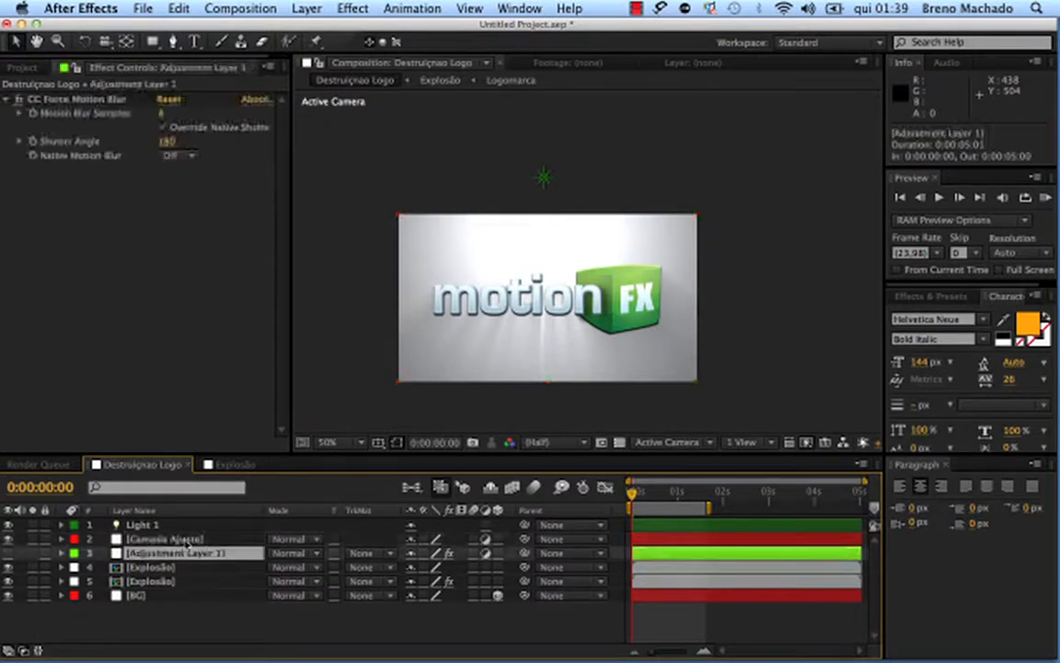
click(195, 538)
click(184, 553)
click(503, 540)
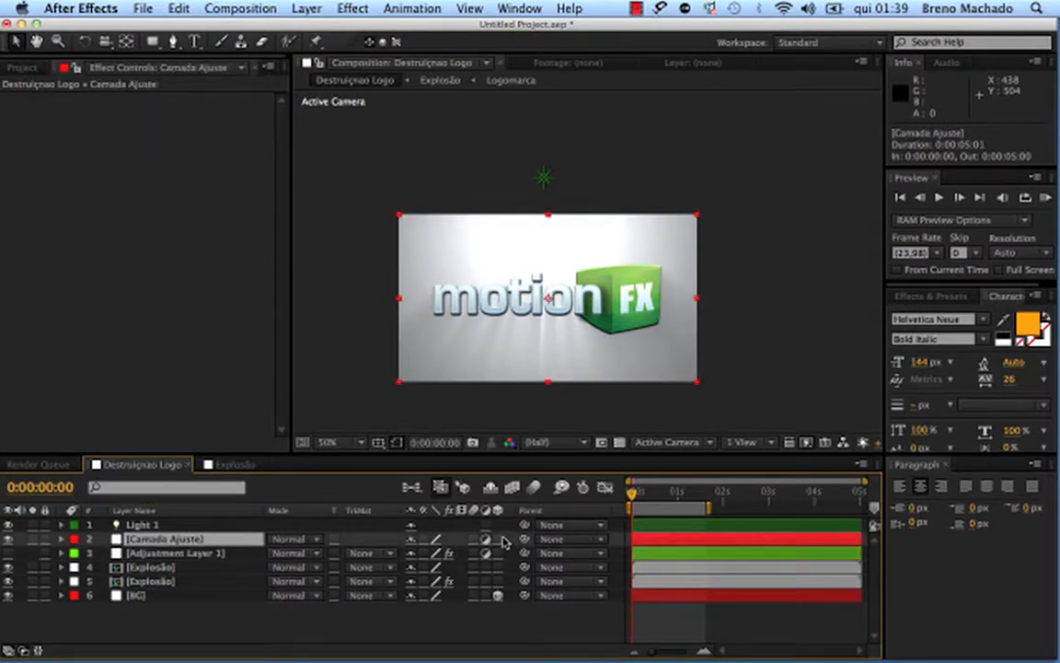
- Apply the Lens Flare effect to Camada Ajuste and set its lens type to 105mm Prime
click(362, 11)
mouse_move(431, 288)
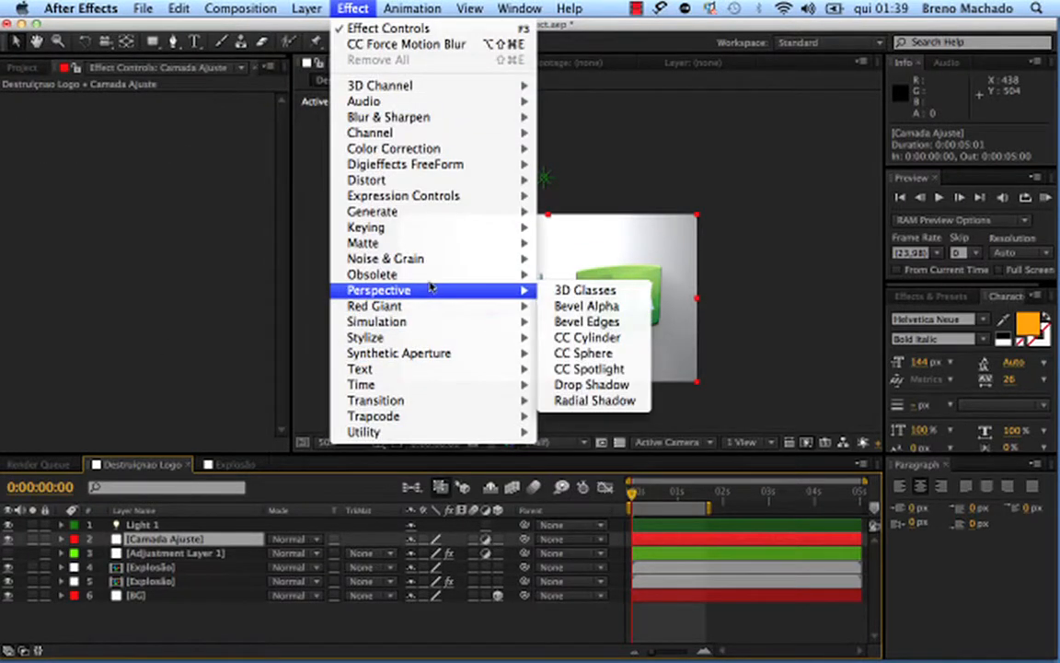
mouse_move(432, 233)
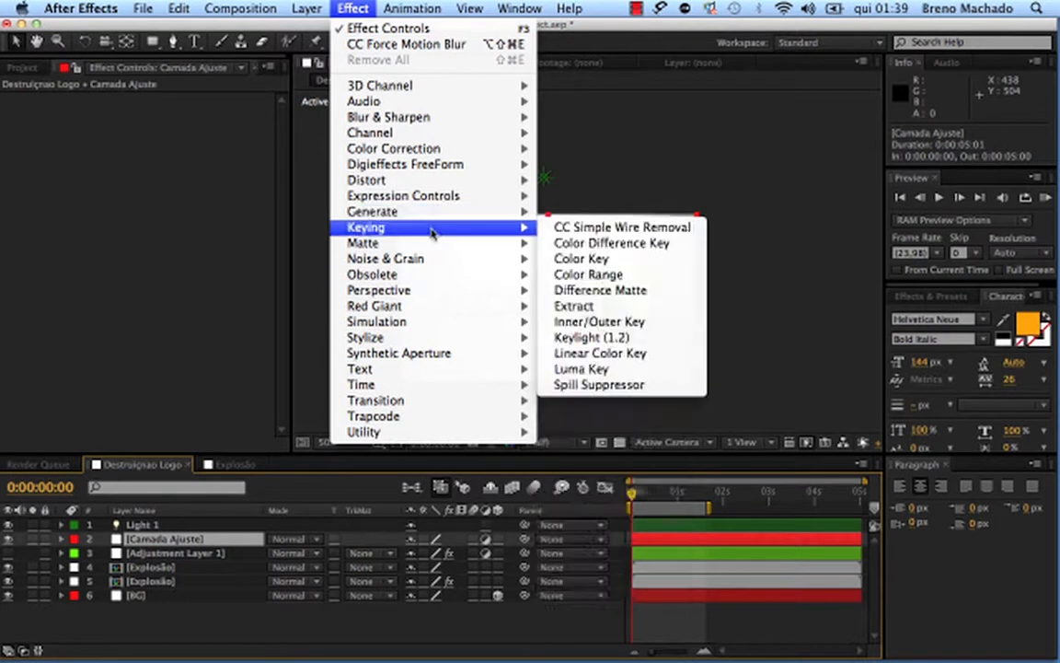
mouse_move(445, 328)
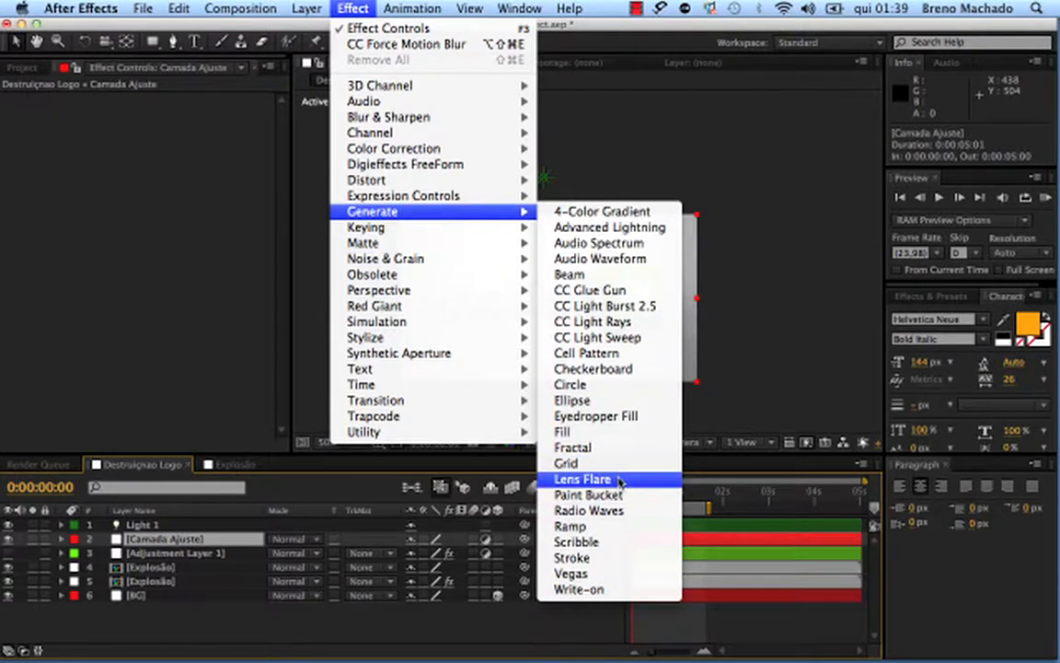
click(619, 479)
click(216, 142)
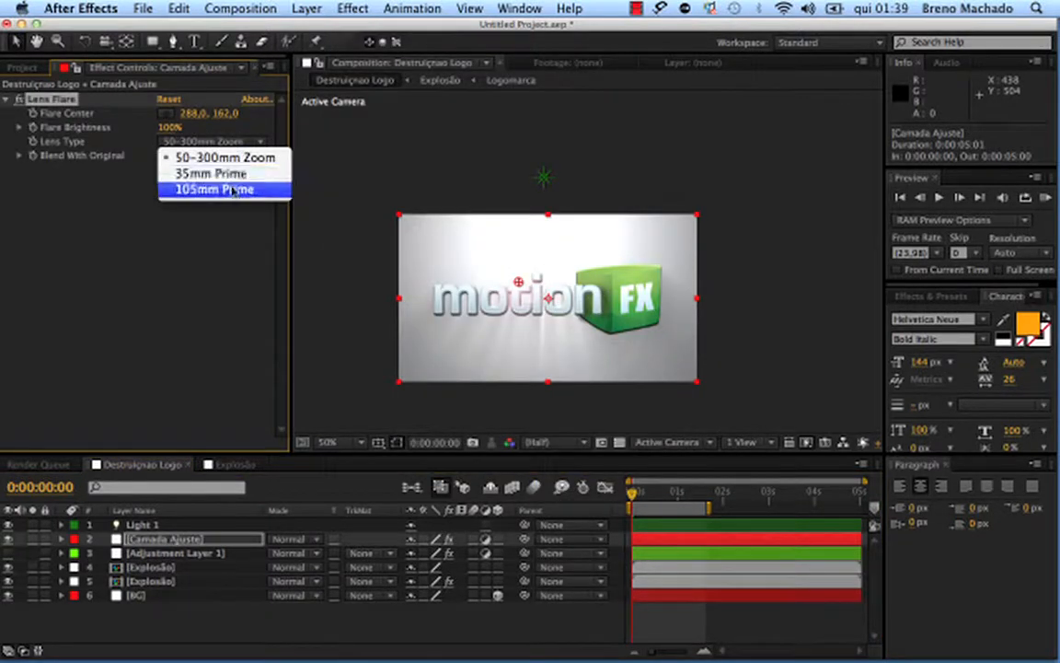
click(234, 190)
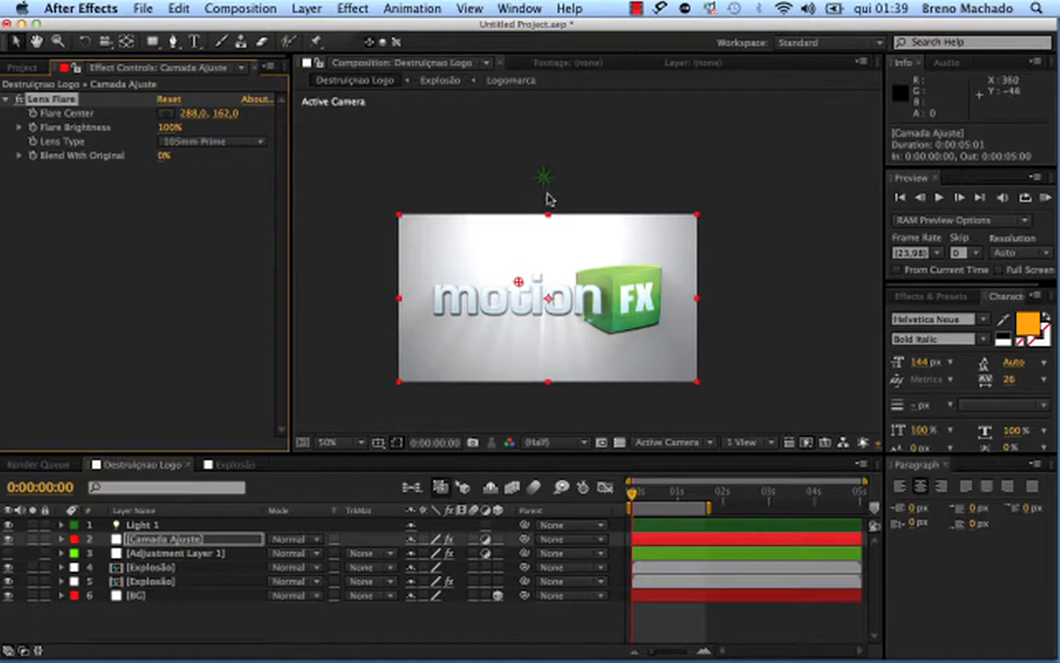
- Isolate the Camada Ajuste and BG layers and move the flare center near the frame's lower-left corner, about 32, 376
drag(228, 122, 360, 156)
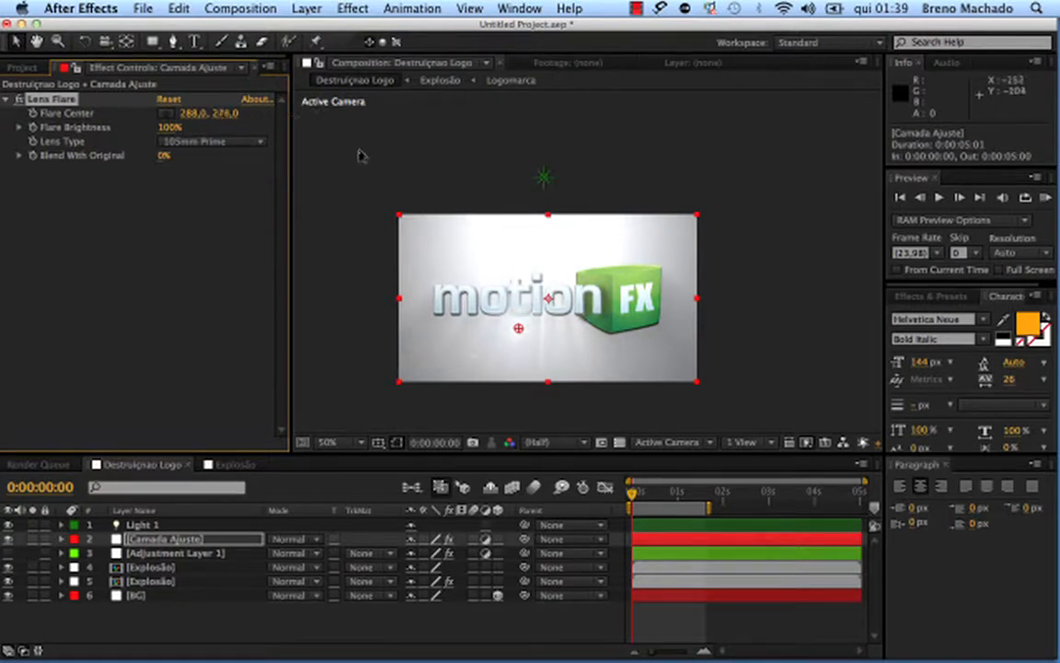
click(32, 539)
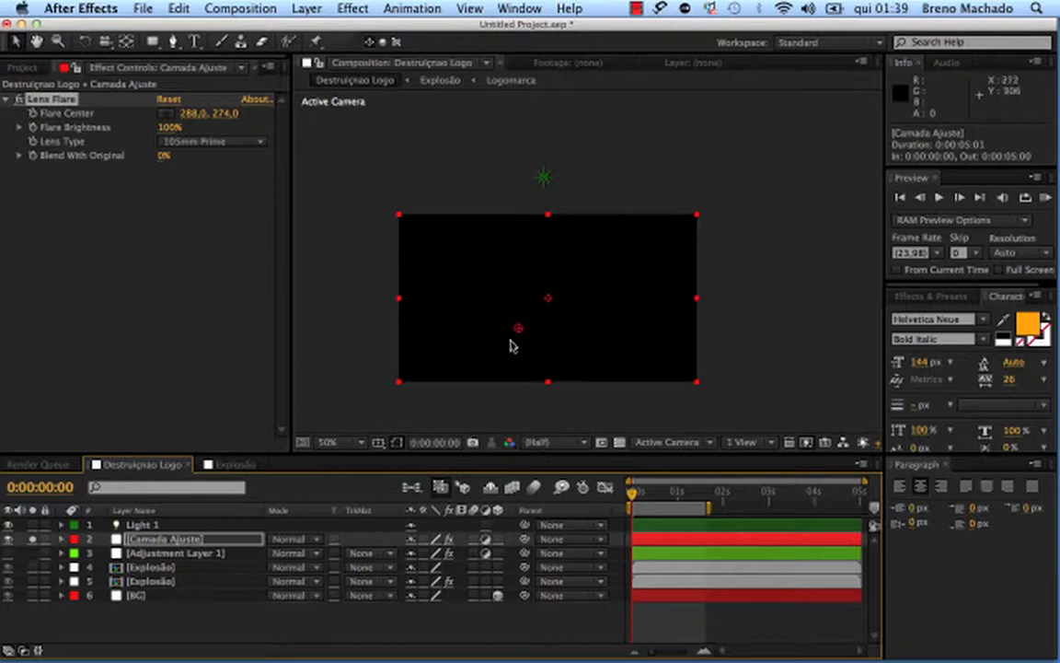
click(33, 538)
click(32, 539)
click(32, 595)
drag(518, 329, 409, 368)
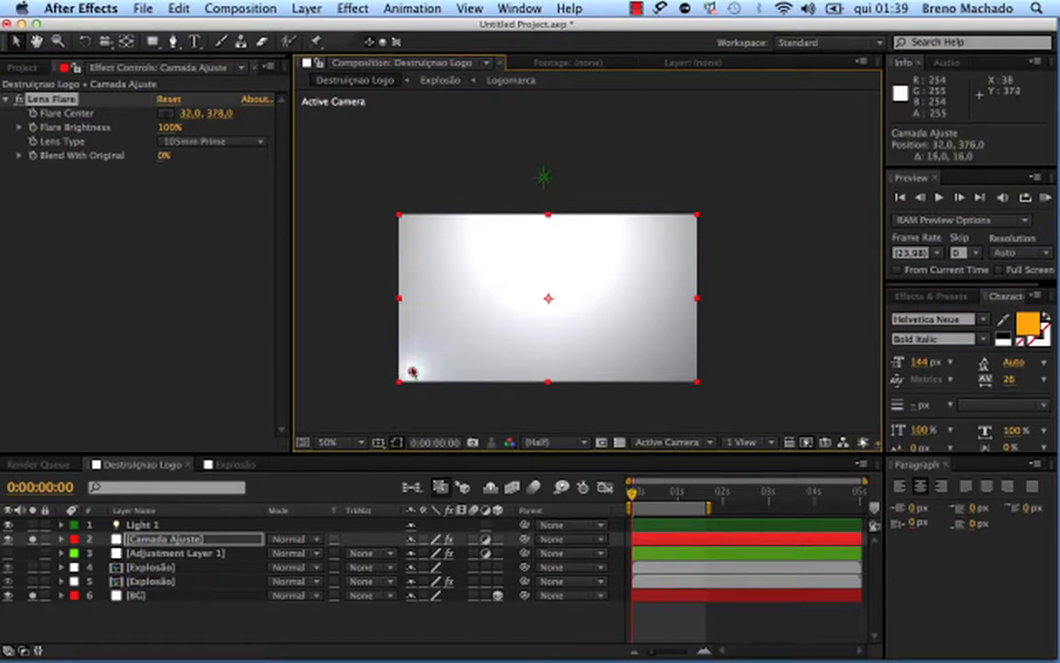
click(32, 596)
- Turn off the adjustment switch of Camada Ajuste and change its solid color to black
click(195, 540)
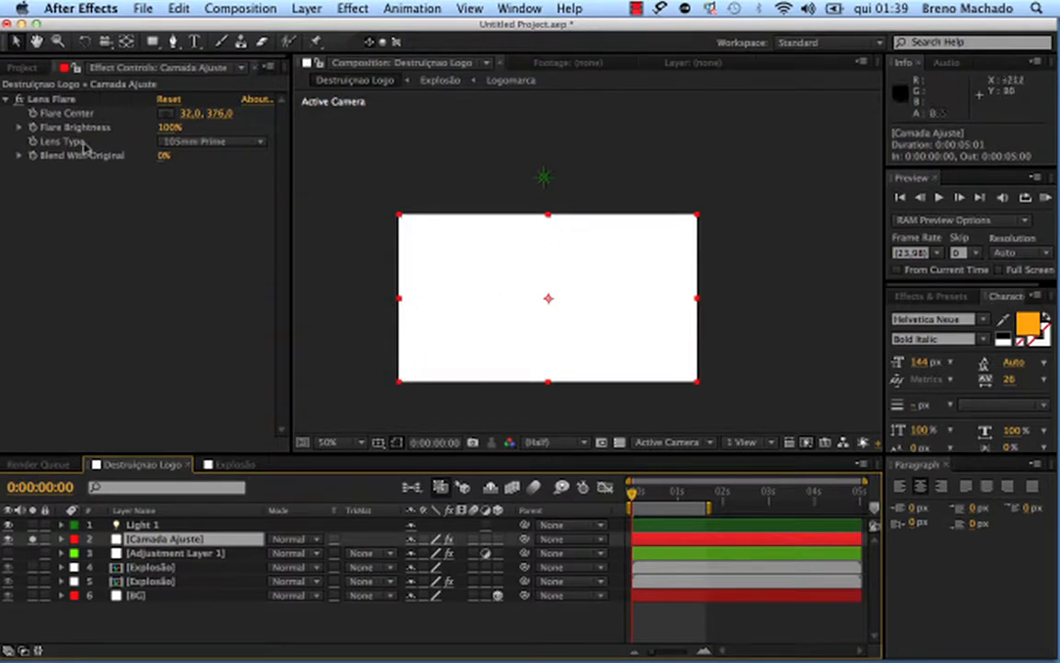
key(super+shift+y)
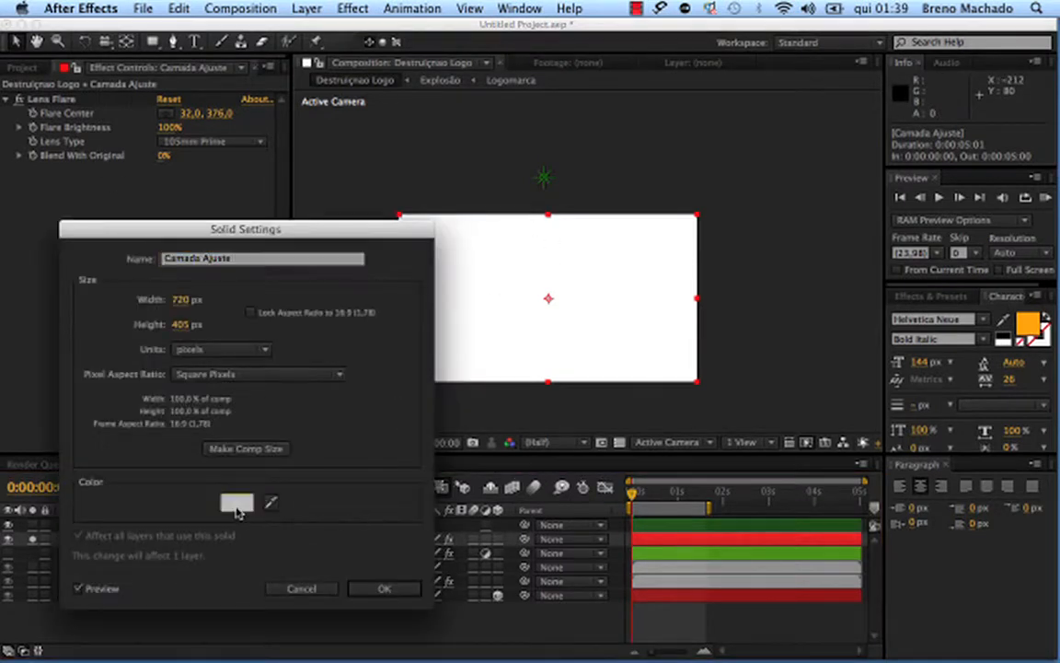
click(237, 503)
drag(170, 467, 44, 575)
click(430, 345)
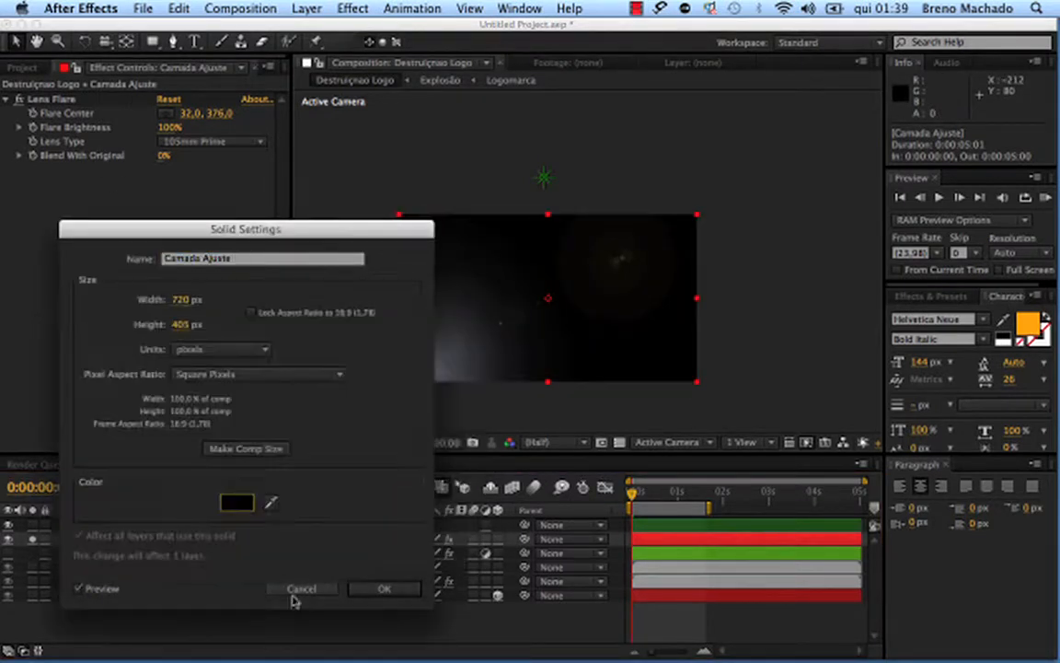
click(382, 589)
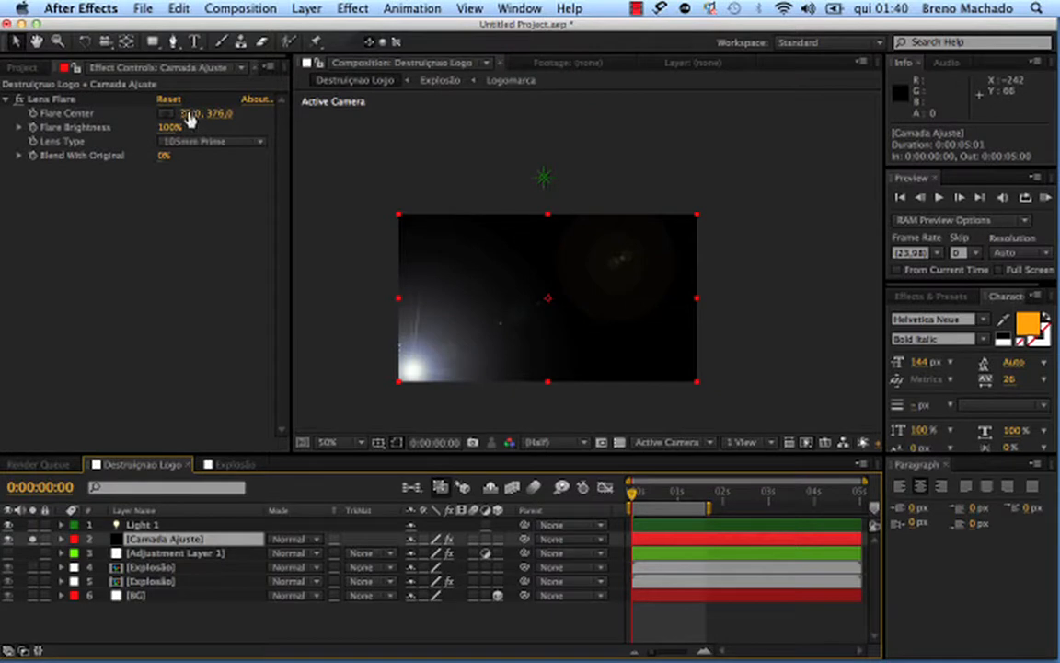
- Move the Lens Flare center just above the middle of the frame's upper edge, to about 360, -36
drag(189, 120, 283, 123)
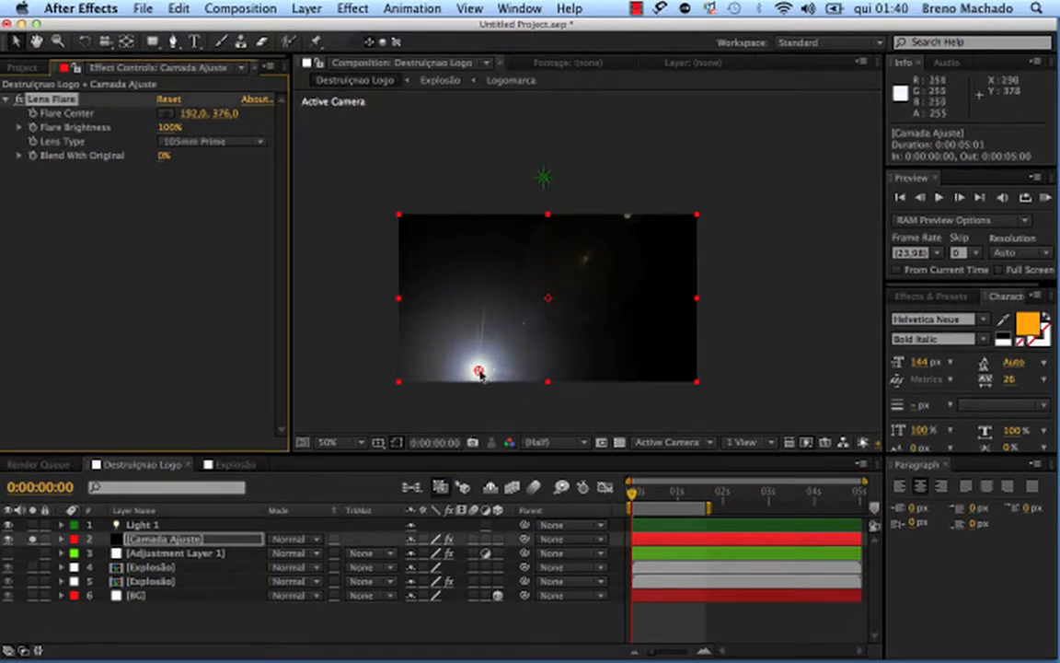
drag(480, 373, 547, 212)
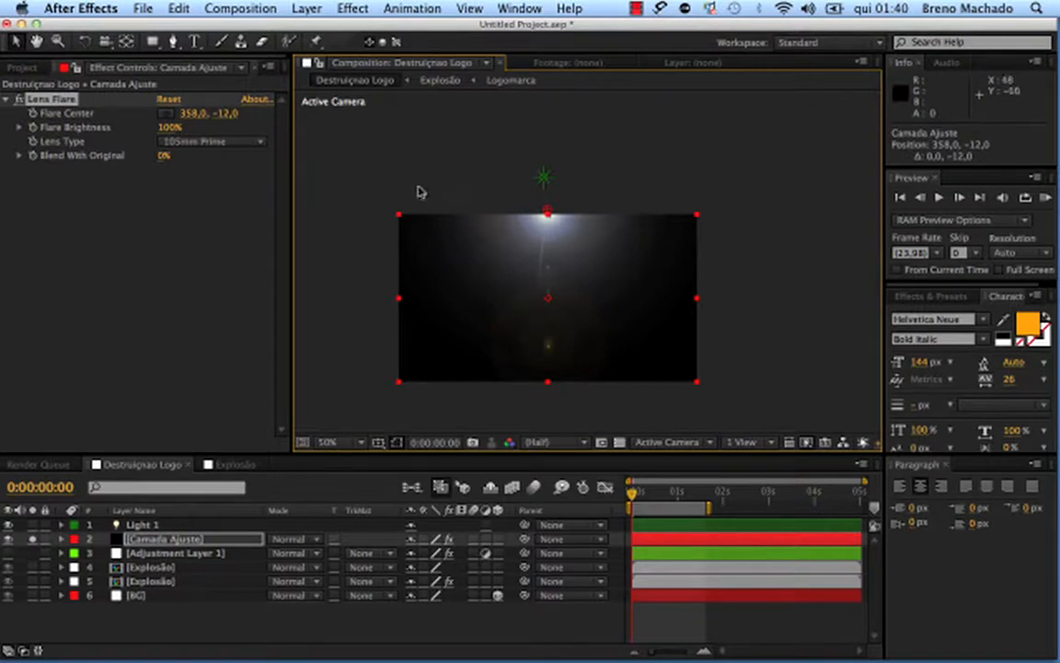
drag(169, 128, 181, 129)
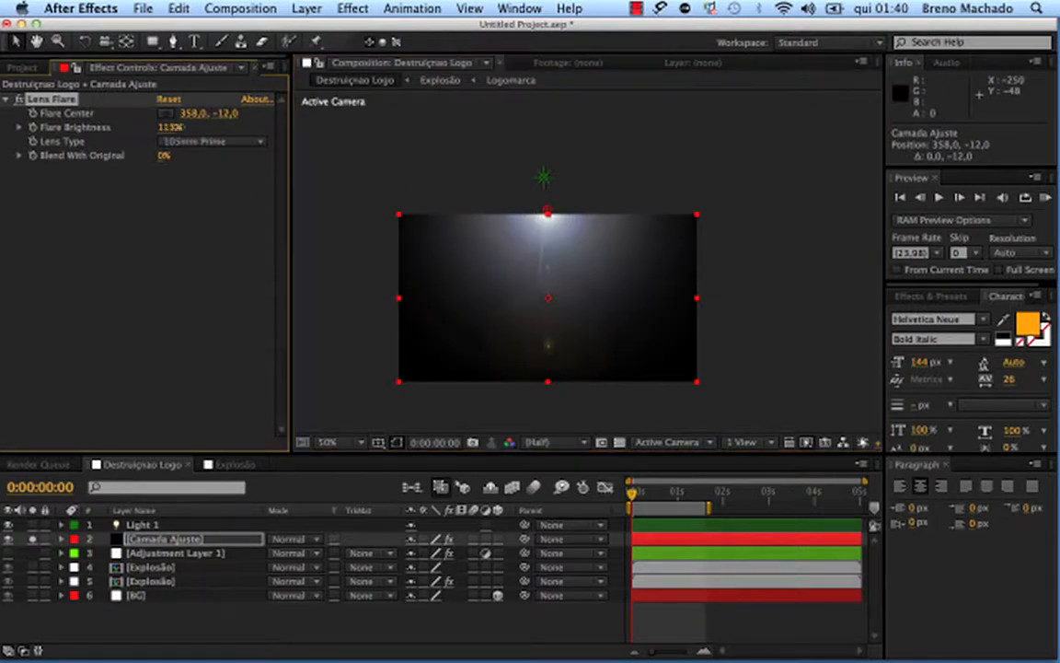
drag(547, 213, 548, 198)
- Set the flare brightness to 115% and stop soloing the Camada Ajuste layer
click(170, 127)
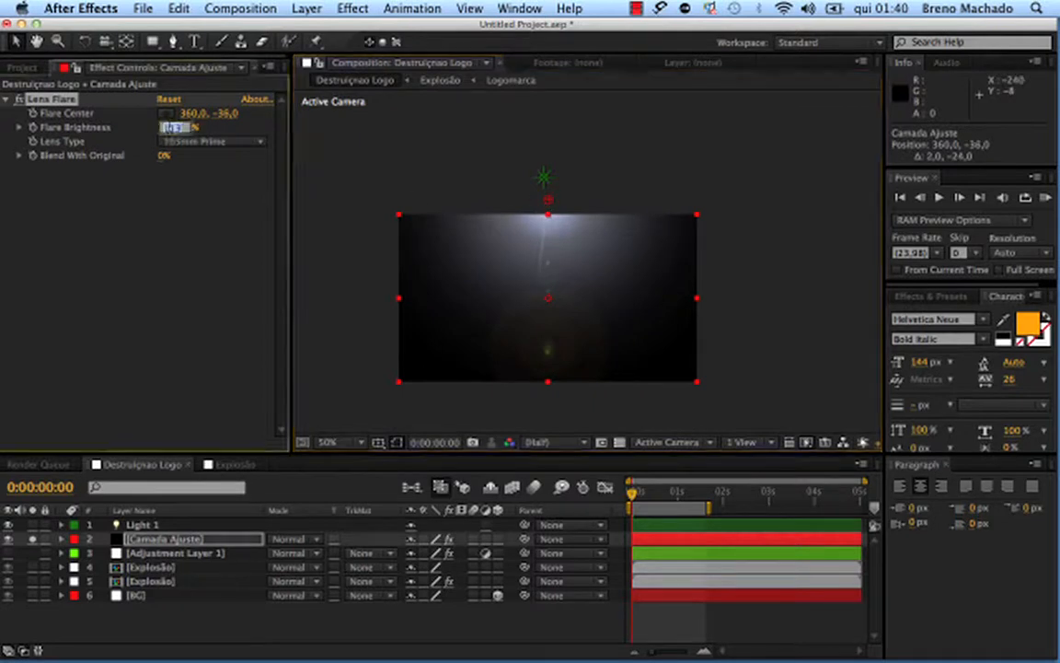
text(115)
key(Return)
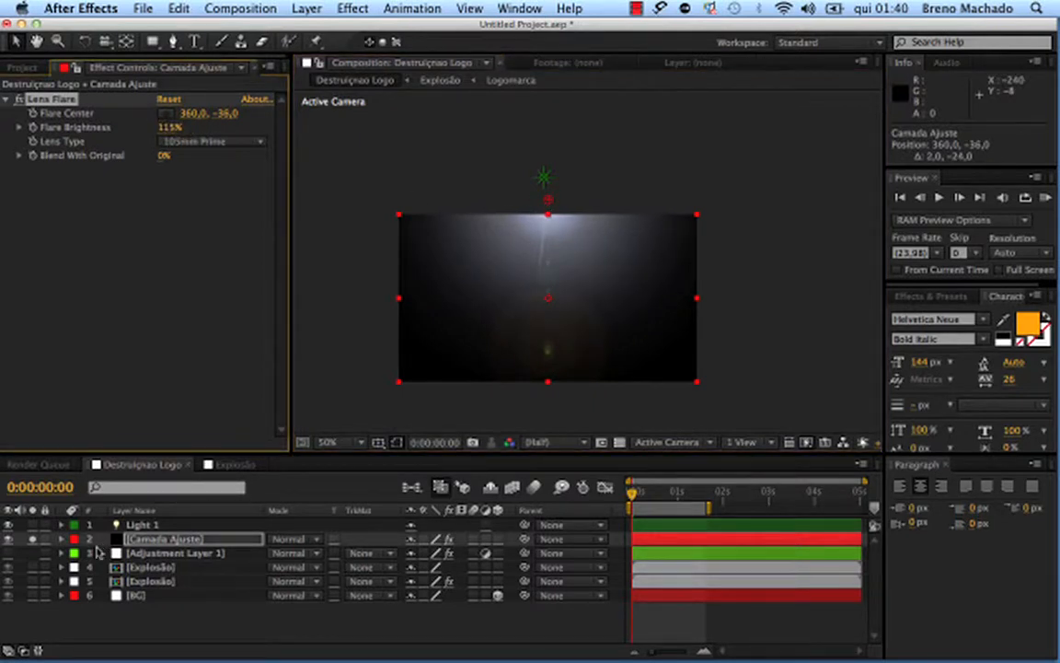
click(35, 548)
- Change the Camada Ajuste solid color to white (FFFFFF) and make it an adjustment layer again
click(136, 542)
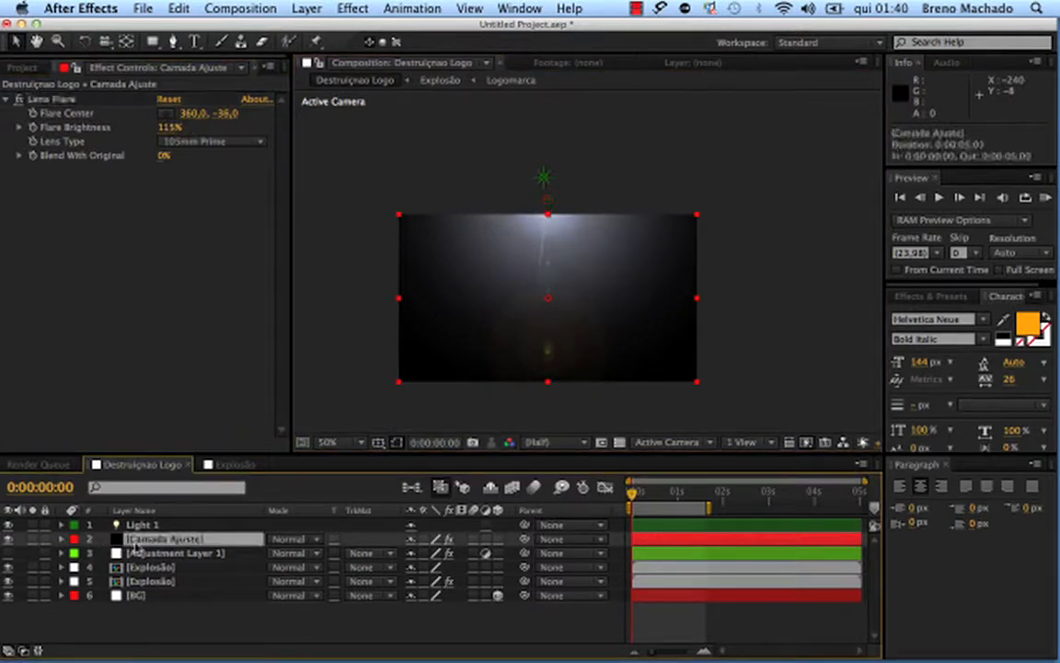
key(super+shift+y)
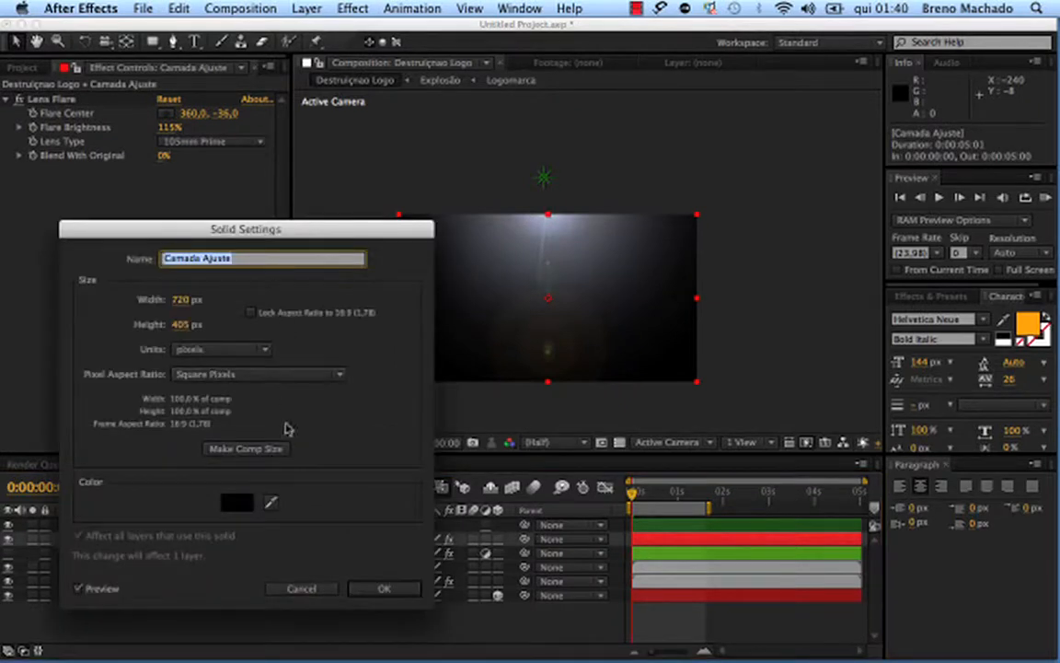
click(304, 590)
key(super+shift+y)
click(229, 497)
click(130, 427)
drag(130, 426, 64, 340)
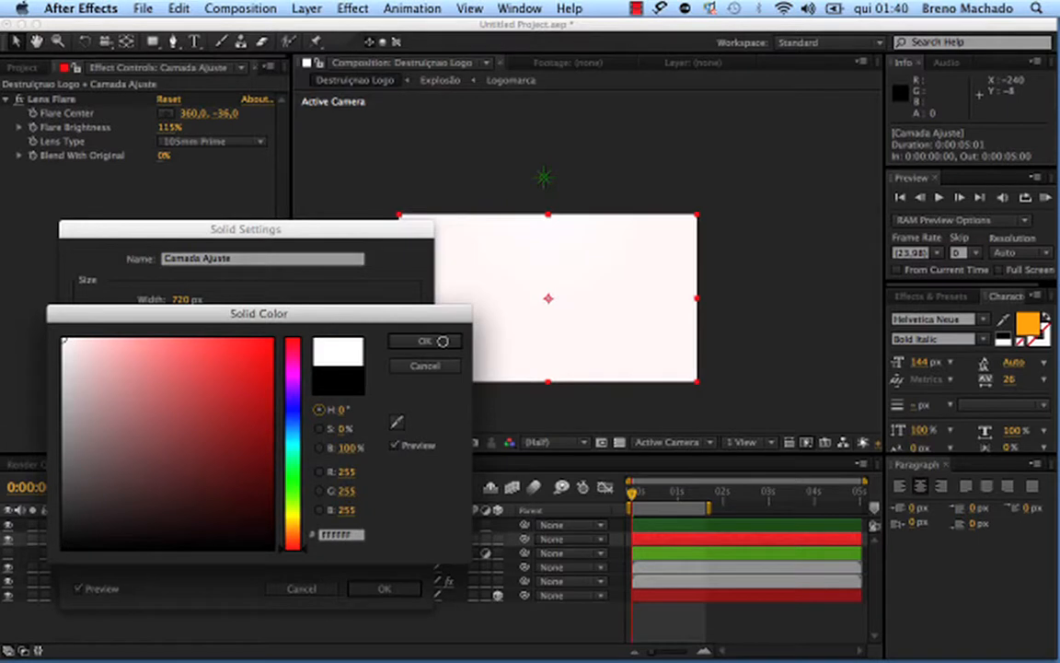
click(425, 342)
click(387, 588)
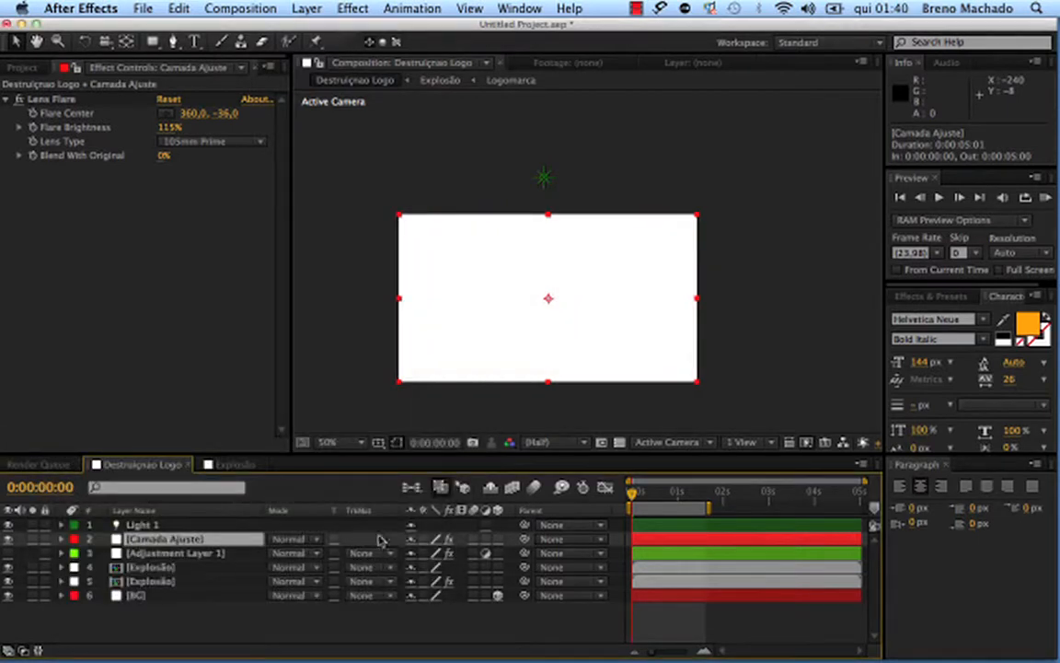
click(485, 540)
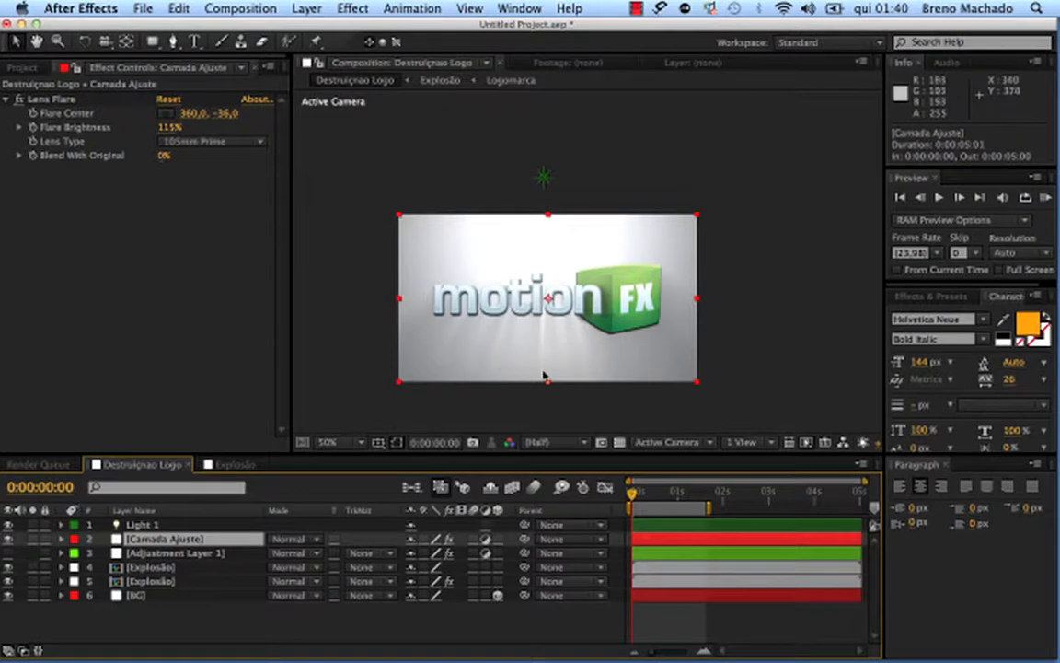
- Enlarge the composition view to 100% and examine the lit background around the logo
key(.)
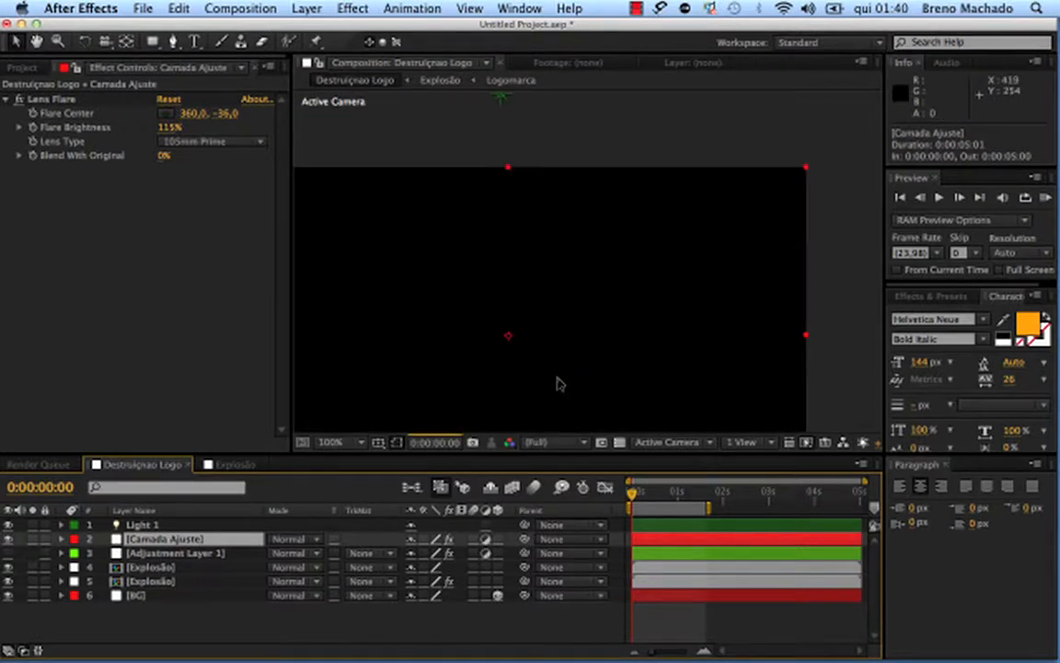
scroll(512, 281, down, 4)
scroll(516, 239, up, 2)
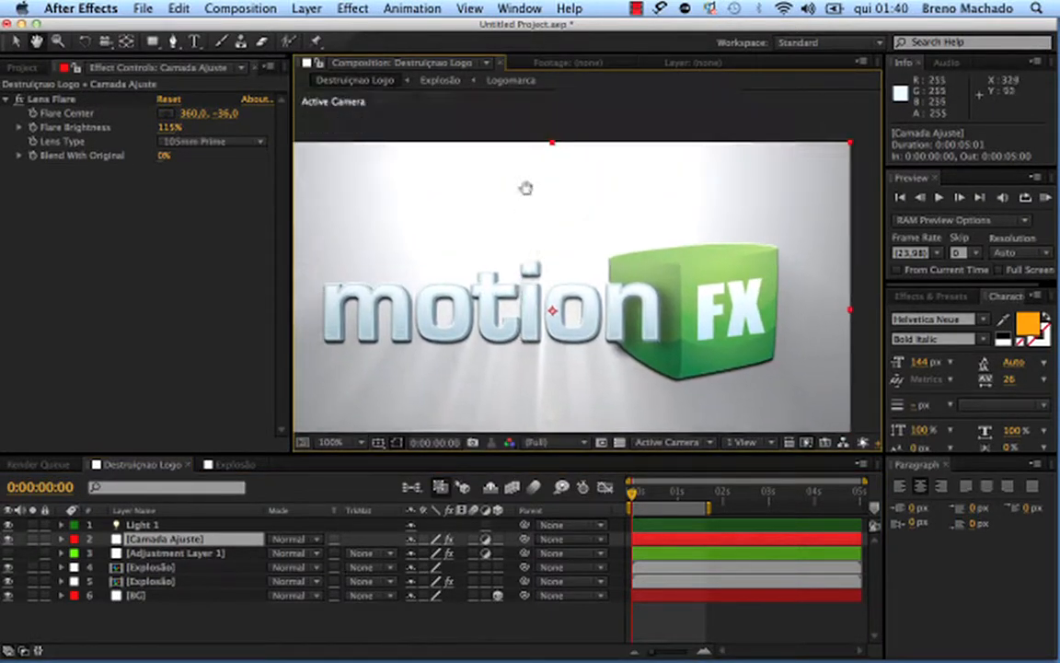
scroll(538, 198, down, 4)
scroll(556, 145, up, 5)
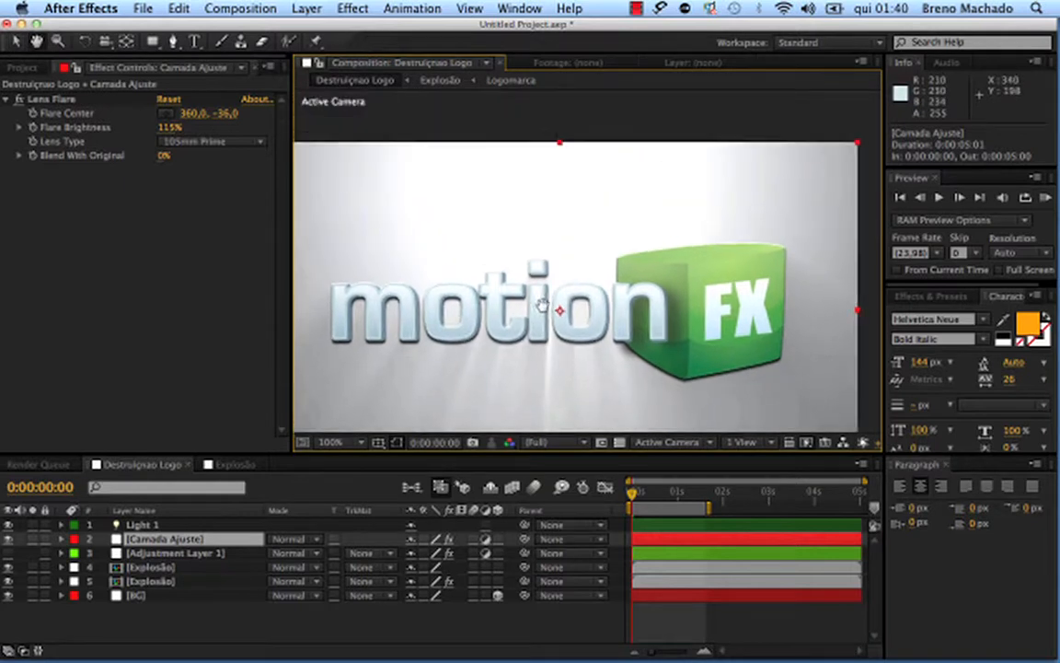
- Change the Lens Flare lens type to 35mm Prime and move its center just inside the frame's upper edge, to about 365, 21
click(247, 143)
click(267, 176)
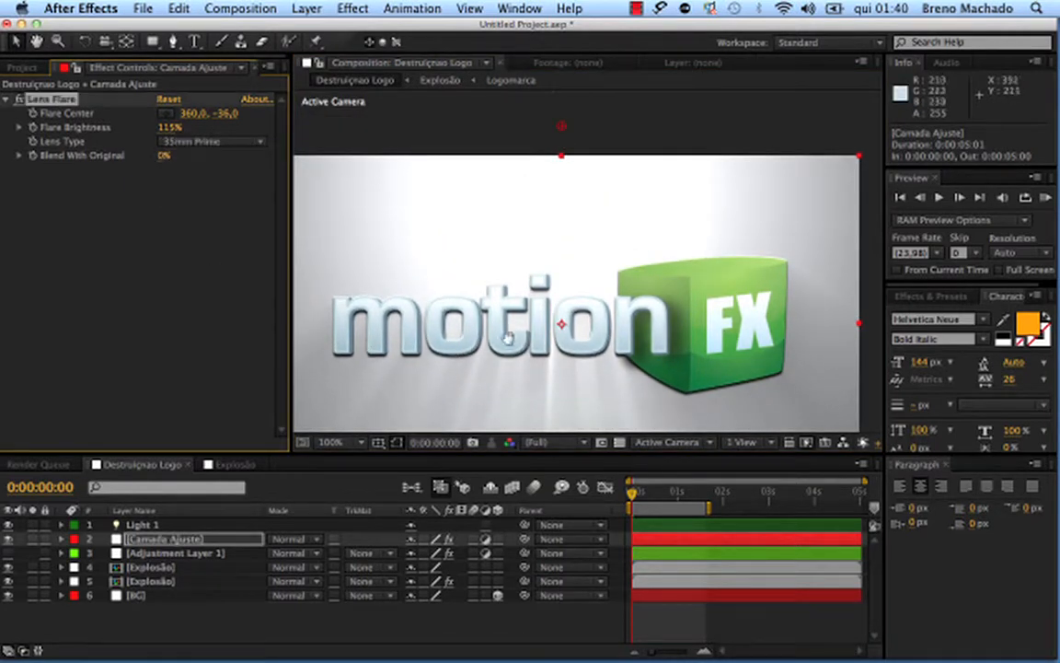
scroll(508, 339, down, 3)
drag(550, 147, 551, 191)
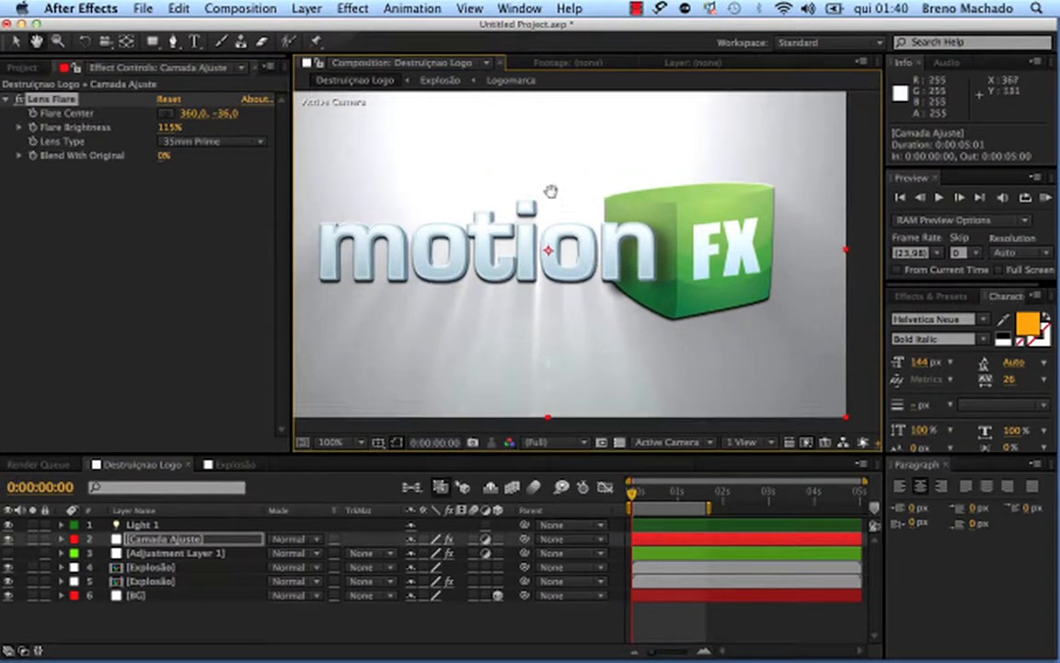
scroll(550, 139, up, 2)
drag(552, 112, 557, 164)
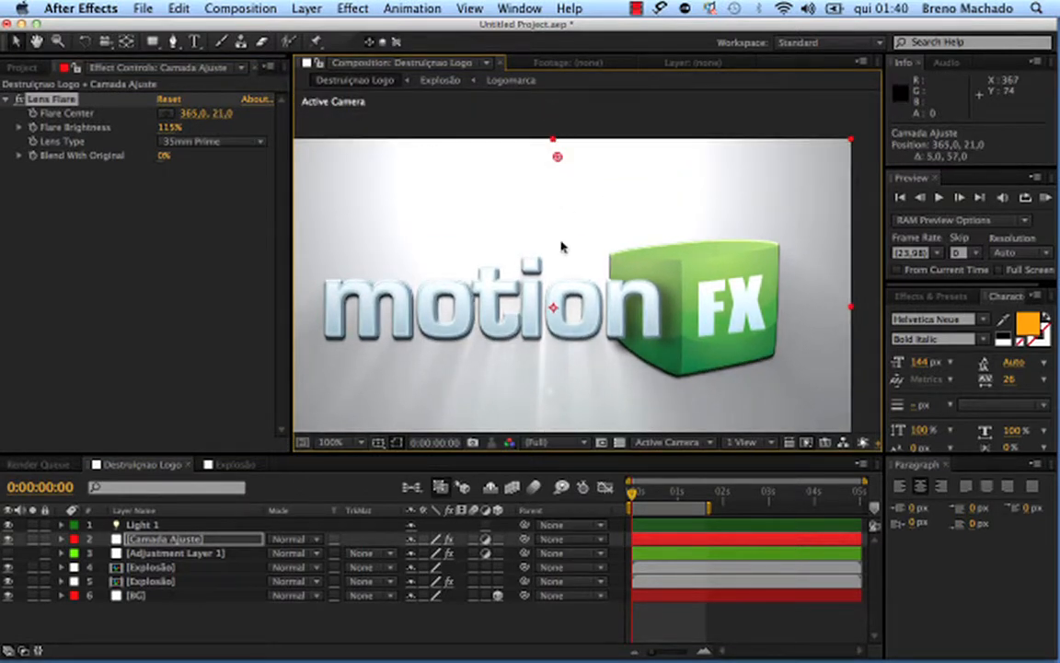
drag(563, 244, 563, 169)
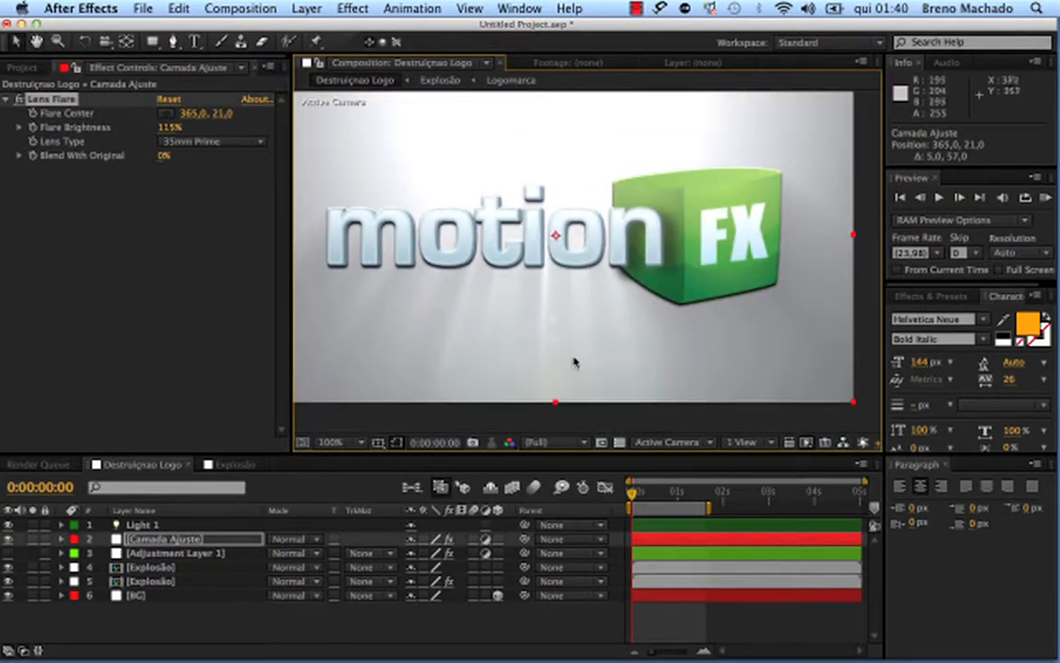
scroll(627, 358, up, 1)
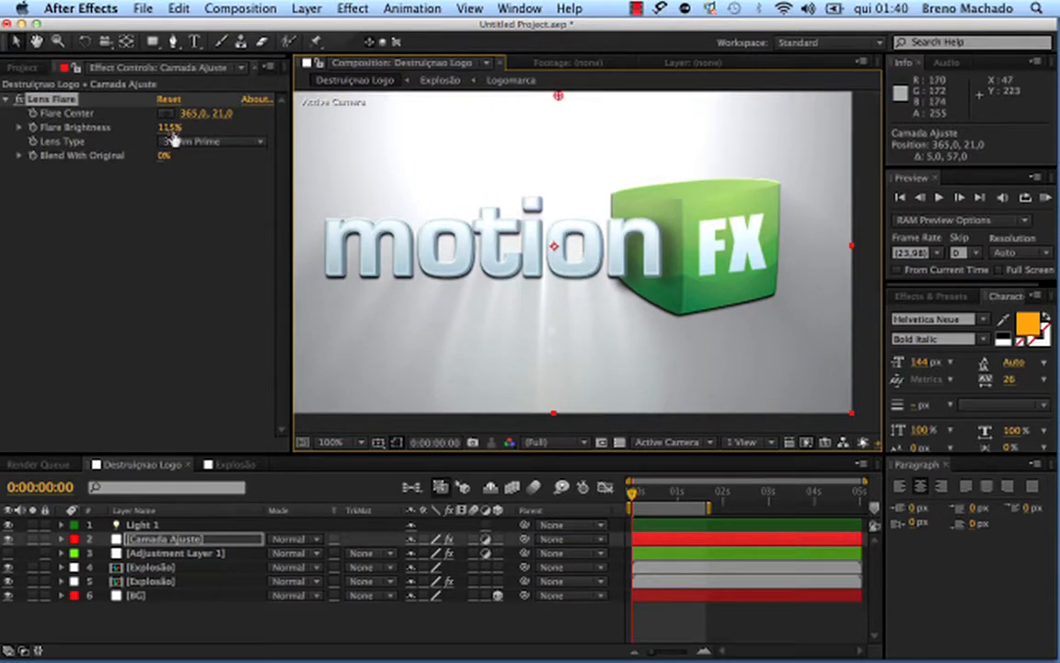
- Raise the Lens Flare brightness to 145% and lower its center to about 357, 60, above the logo text
mouse_move(170, 127)
mouse_down()
mouse_move(189, 128)
mouse_move(171, 128)
mouse_up()
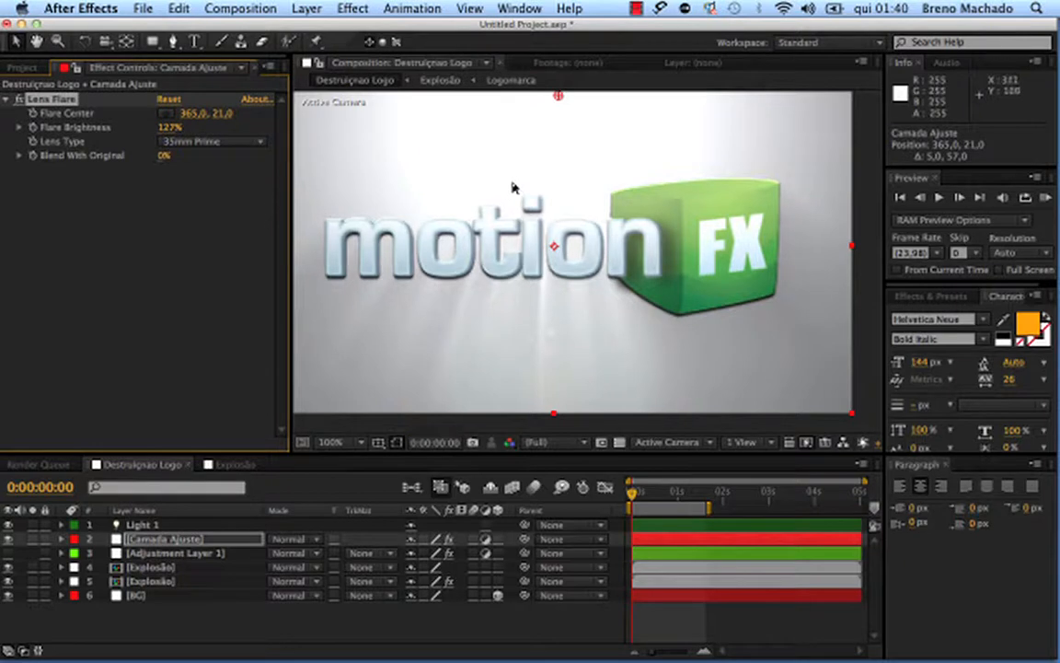
drag(566, 195, 593, 232)
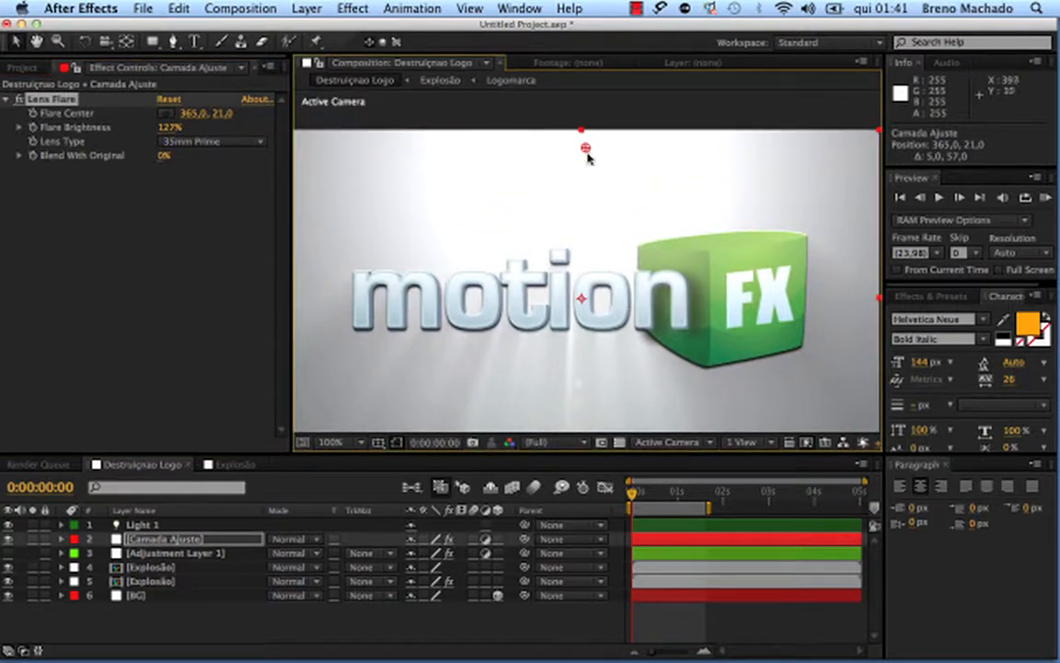
drag(585, 147, 592, 185)
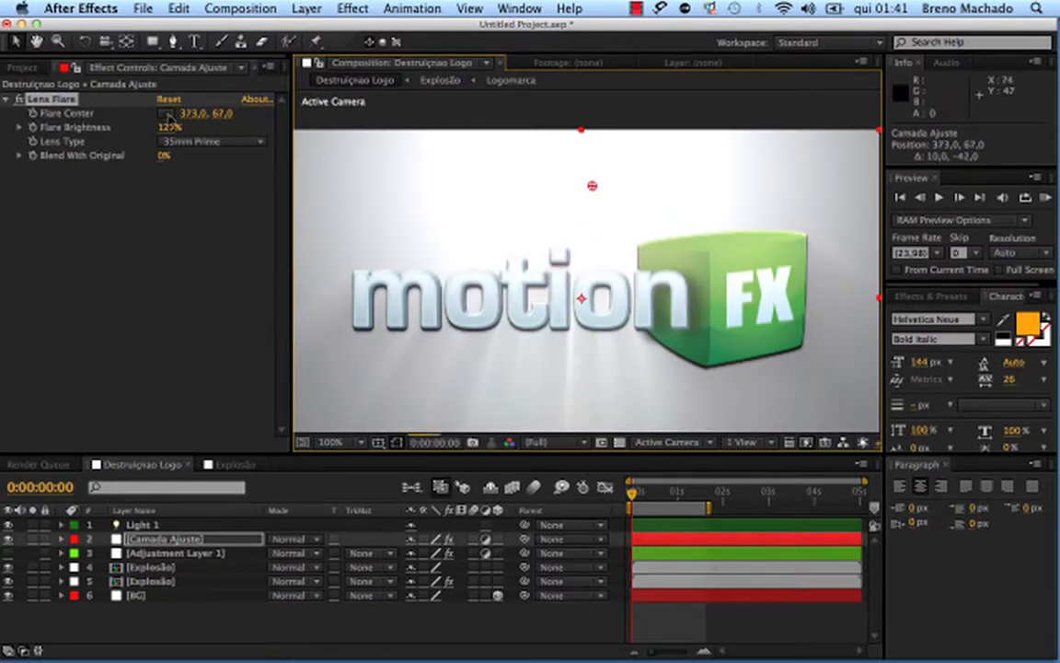
drag(169, 127, 183, 127)
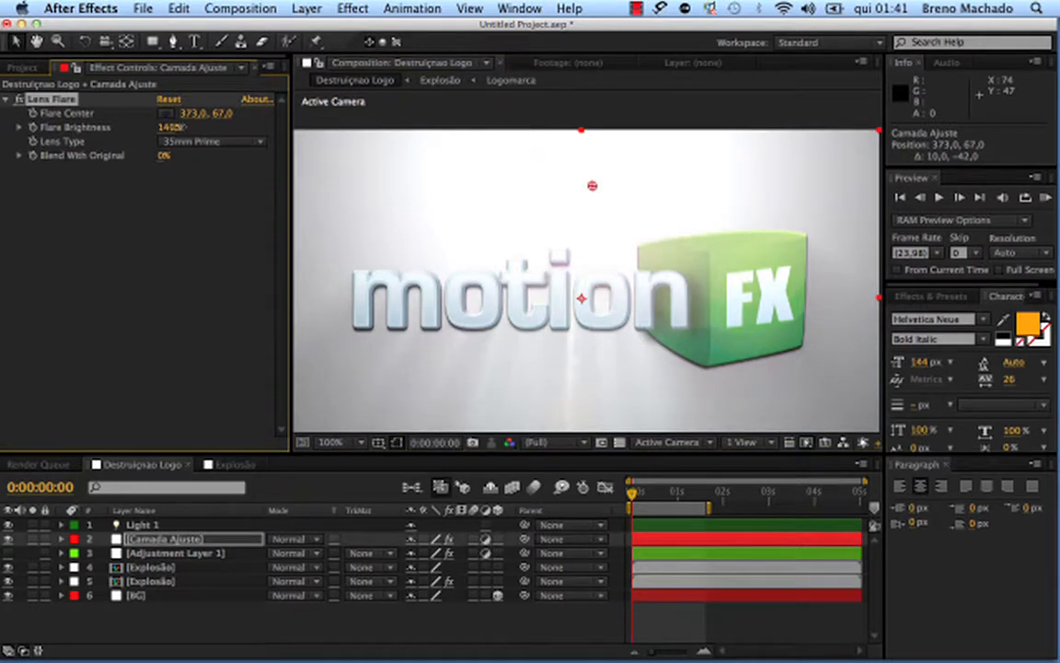
mouse_move(592, 185)
mouse_down()
mouse_move(584, 158)
mouse_move(579, 180)
mouse_up()
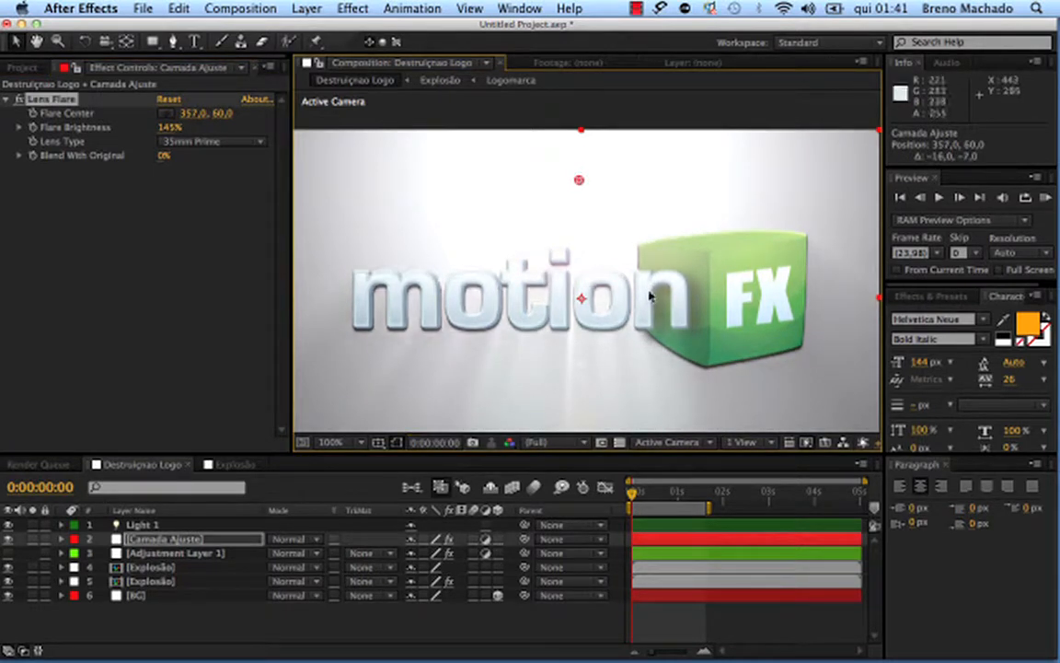
key(comma)
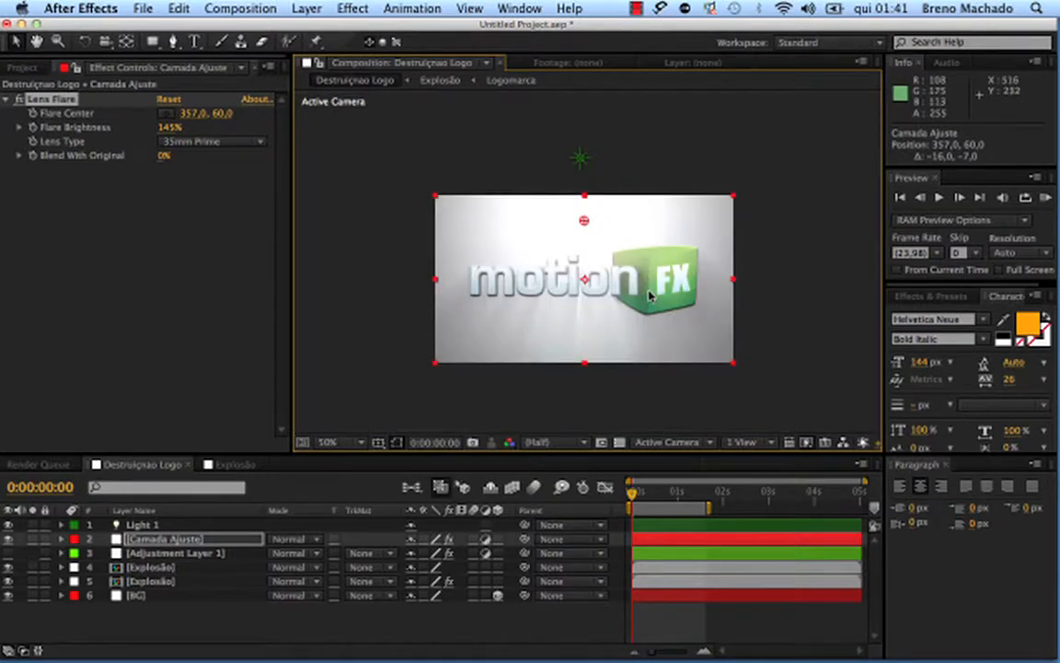
click(177, 610)
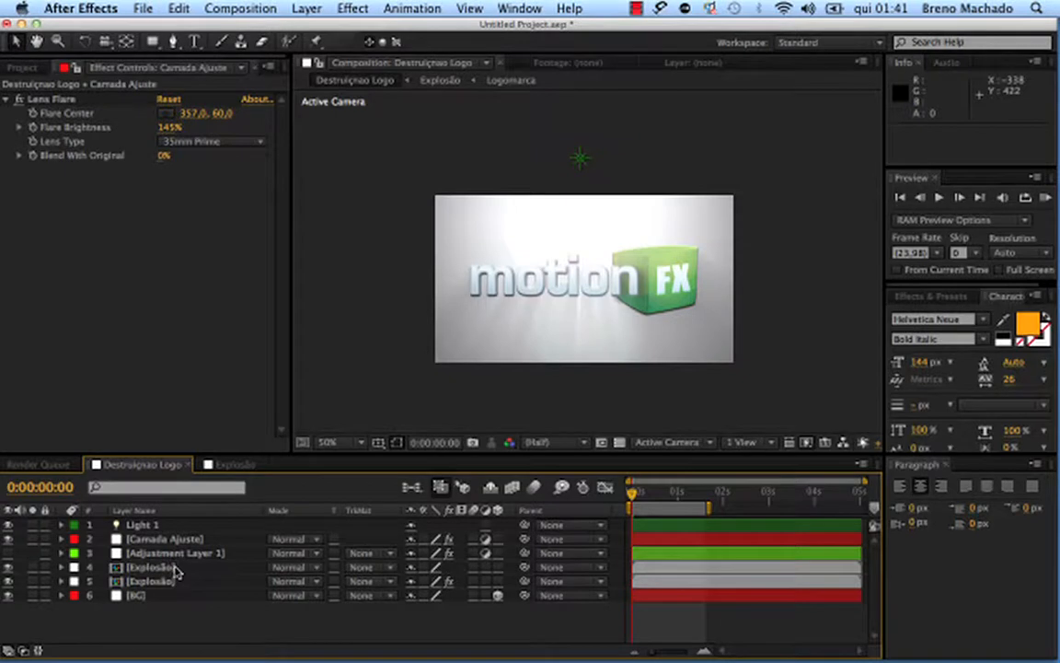
- Open the upper Explosão precomposition and add a new adjustment layer above its Shatter layers
double_click(175, 570)
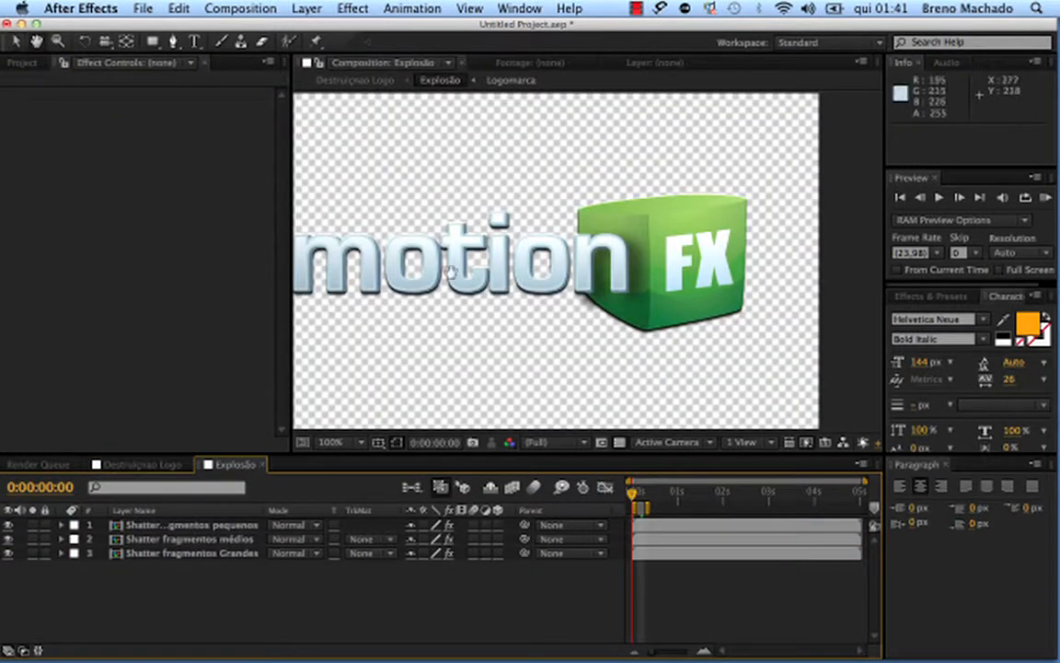
drag(451, 272, 518, 267)
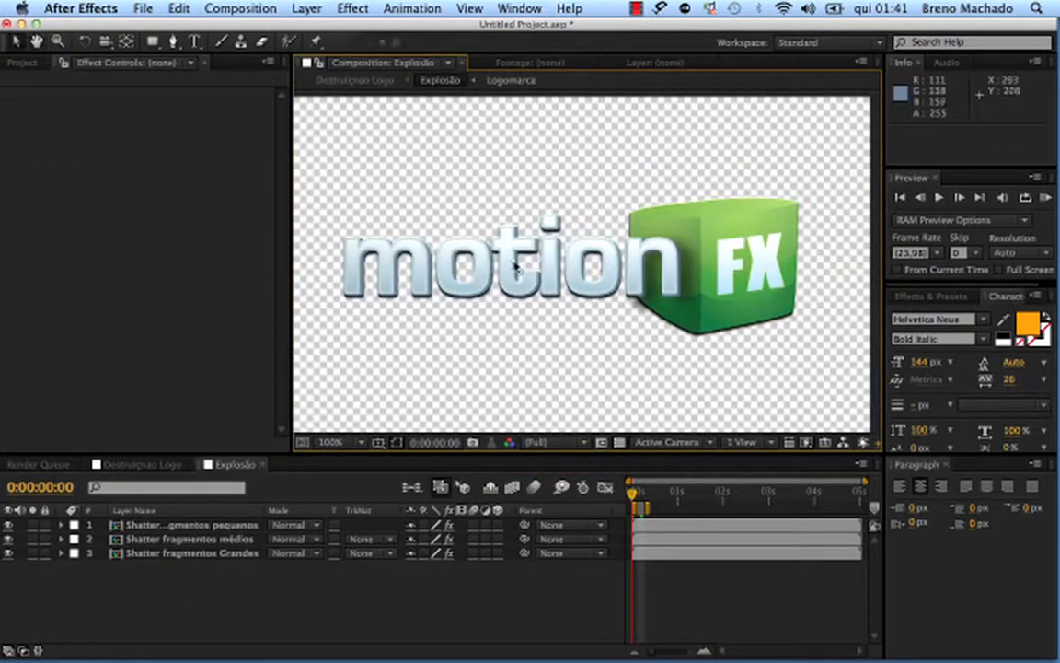
right_click(221, 582)
mouse_move(288, 509)
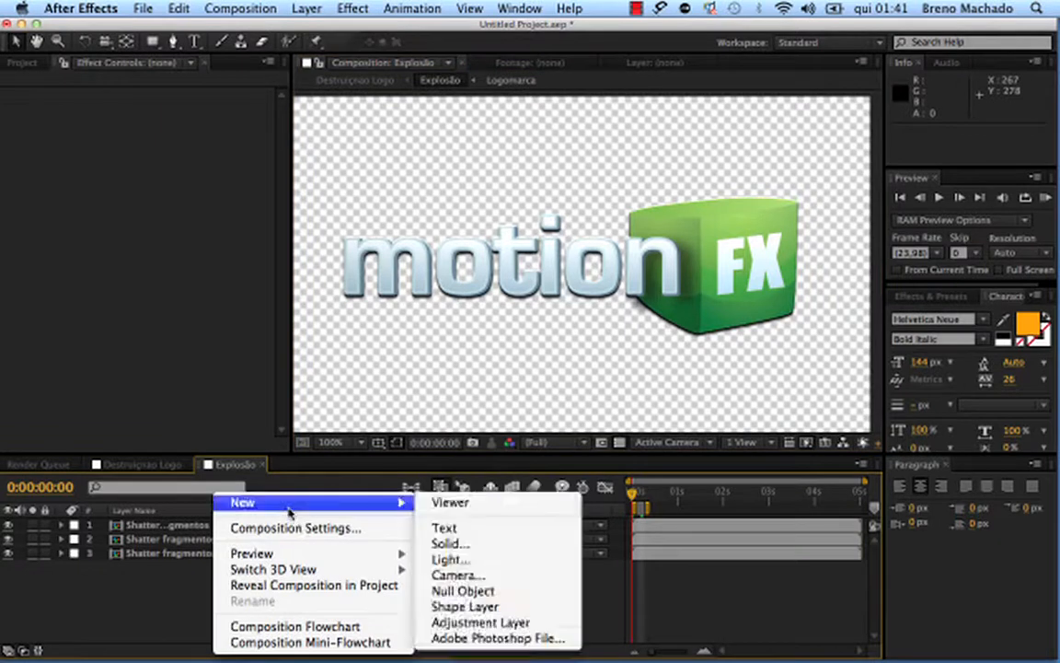
click(488, 623)
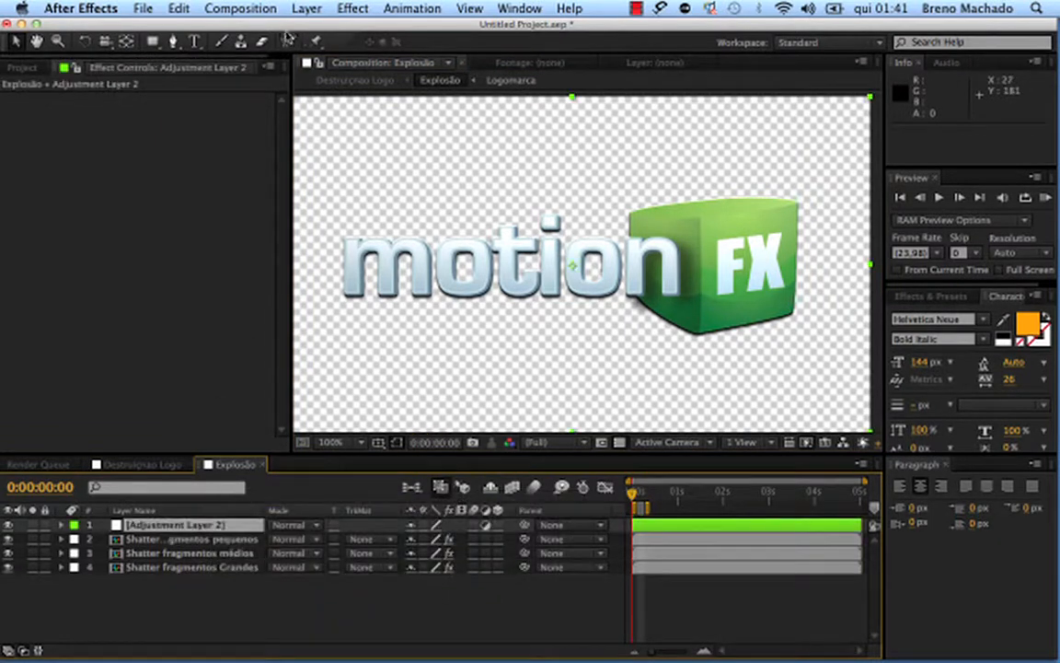
- Apply the CC Light Sweep effect to the new adjustment layer
click(348, 9)
mouse_move(410, 211)
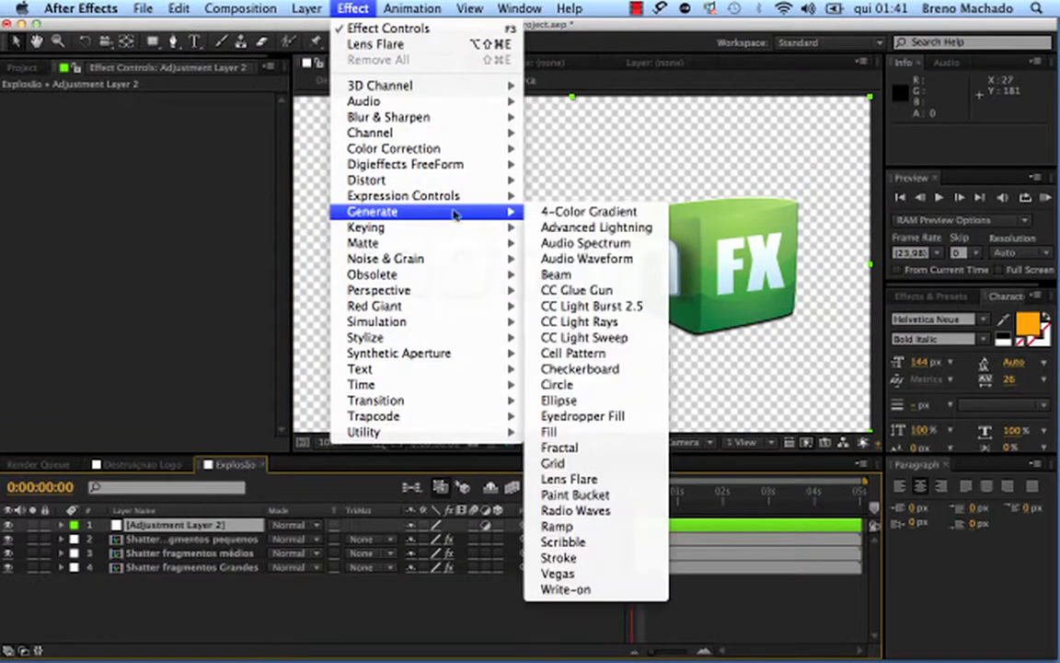
click(668, 338)
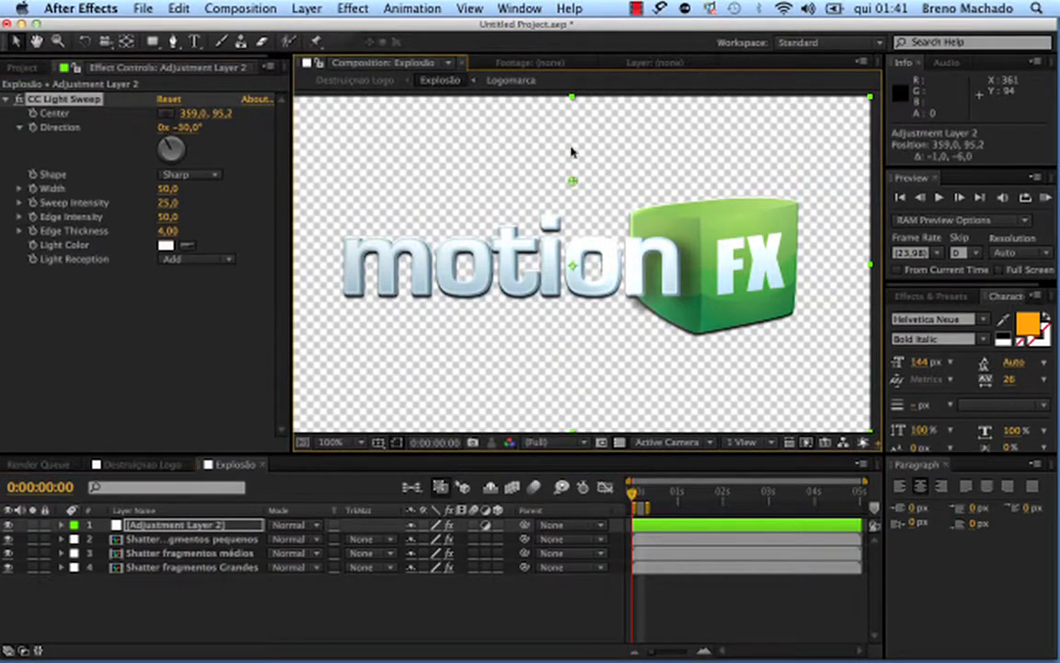
- Try the light sweep center at several points around the logo, ending above the green cube at about 464, 87
drag(572, 152, 571, 107)
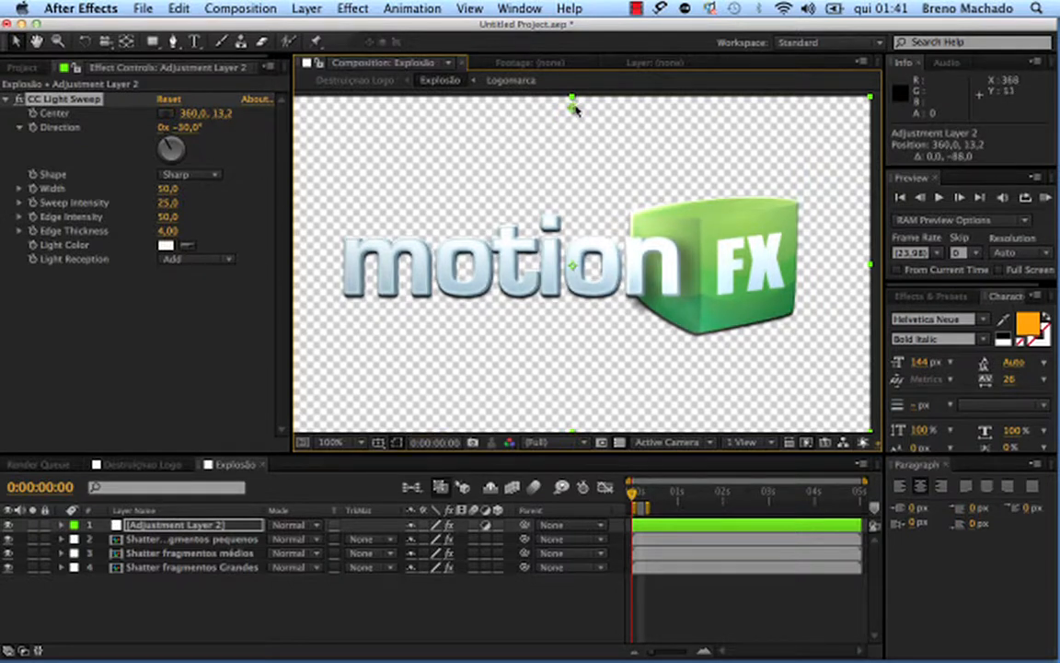
drag(571, 107, 539, 176)
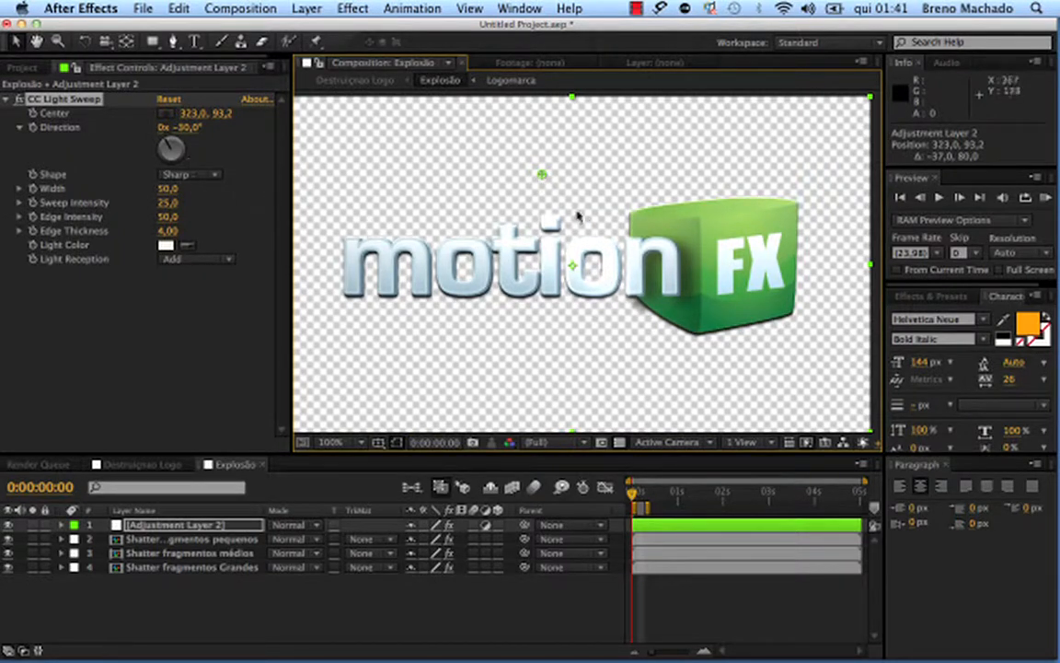
drag(543, 178, 656, 167)
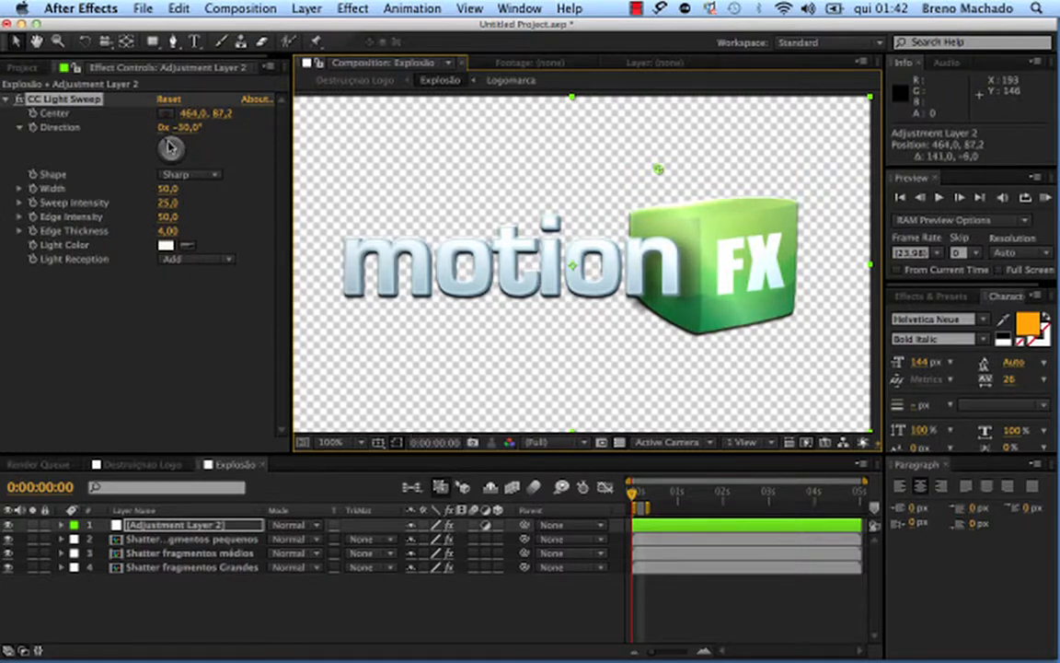
- Set the light sweep direction to 0° and move its center just above the frame's upper edge, to about 352, -26
drag(169, 147, 172, 145)
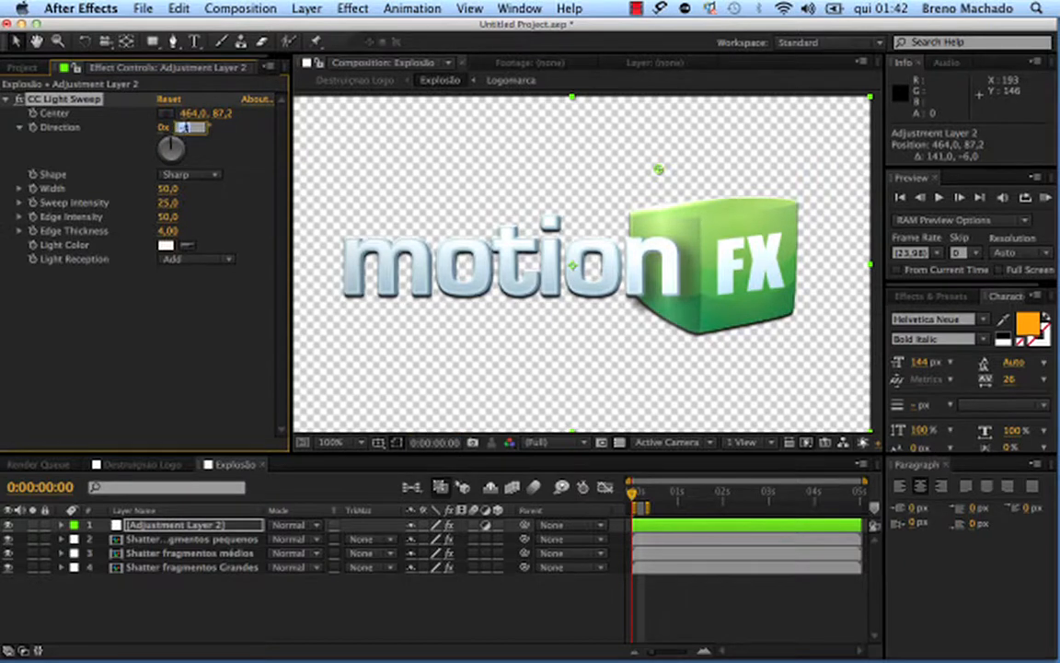
drag(658, 170, 562, 89)
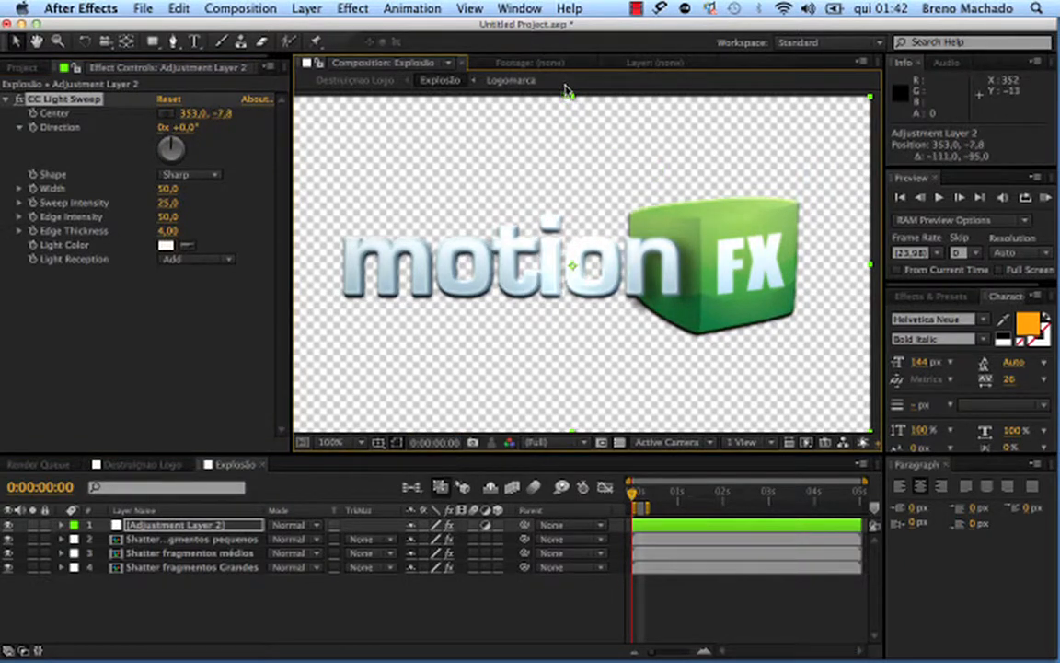
drag(574, 148, 565, 191)
drag(551, 143, 553, 132)
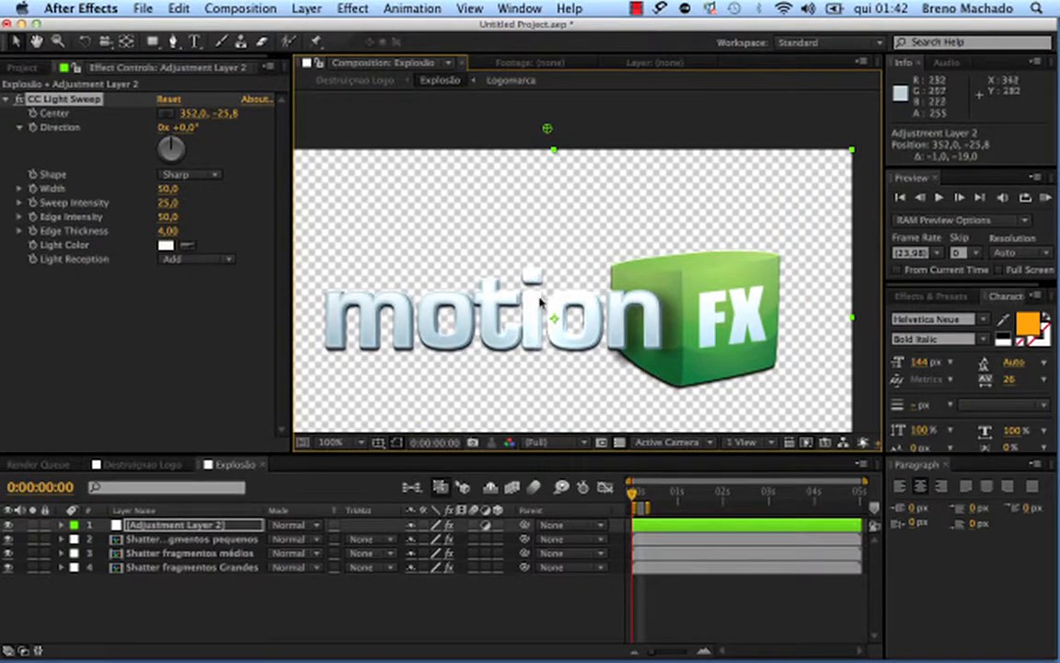
- Show the explosion at 0:00:00:05 without the transparency grid and set the light sweep width to 80
drag(634, 494, 642, 498)
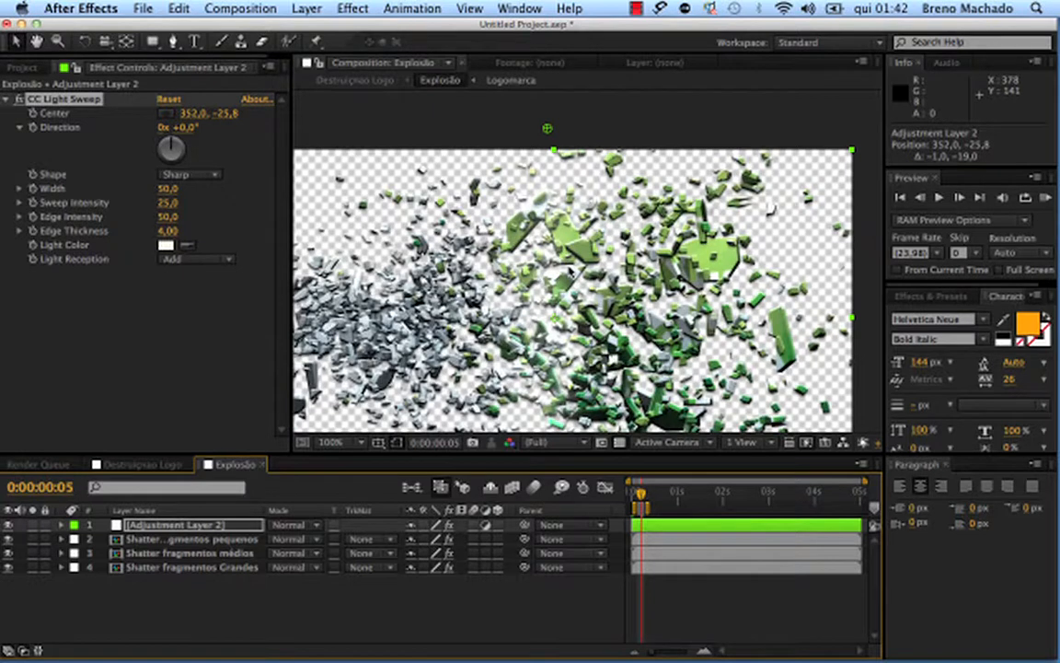
click(619, 443)
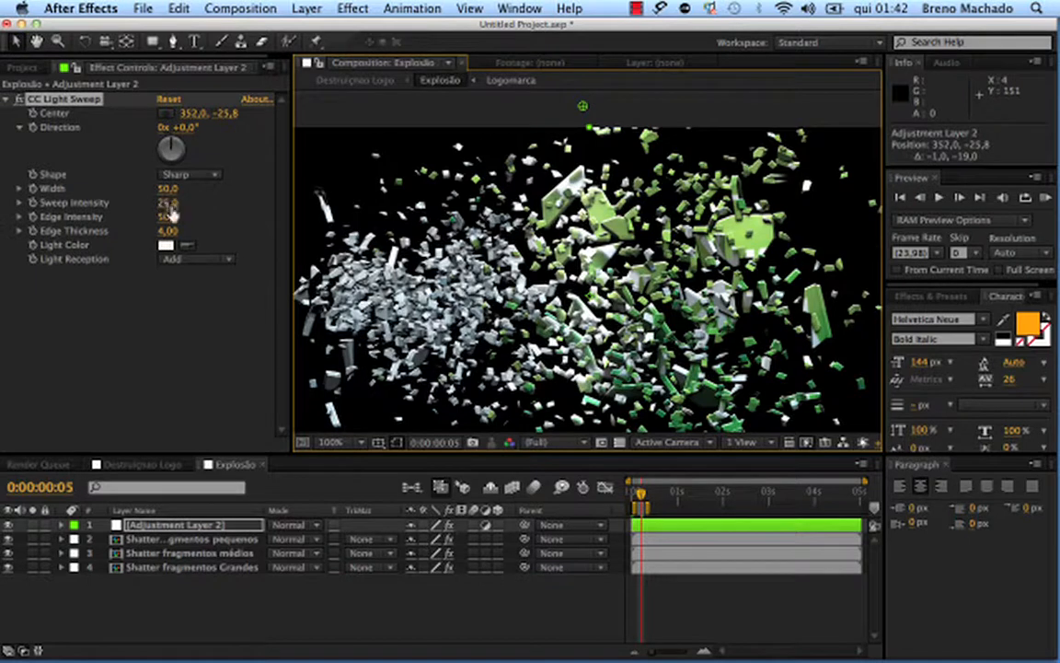
drag(168, 191, 182, 188)
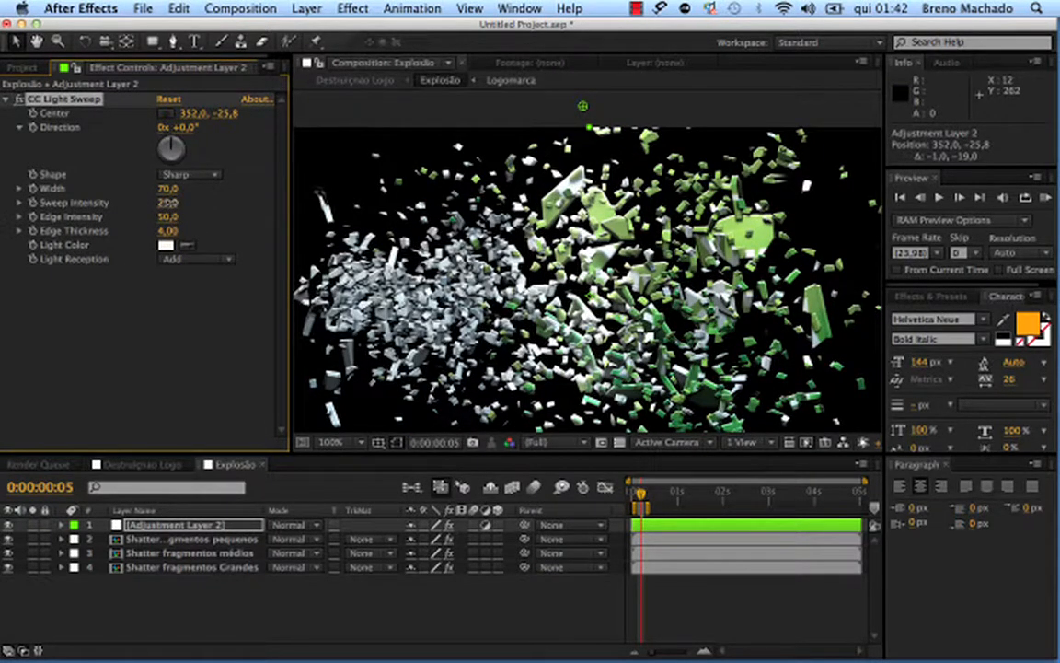
click(167, 202)
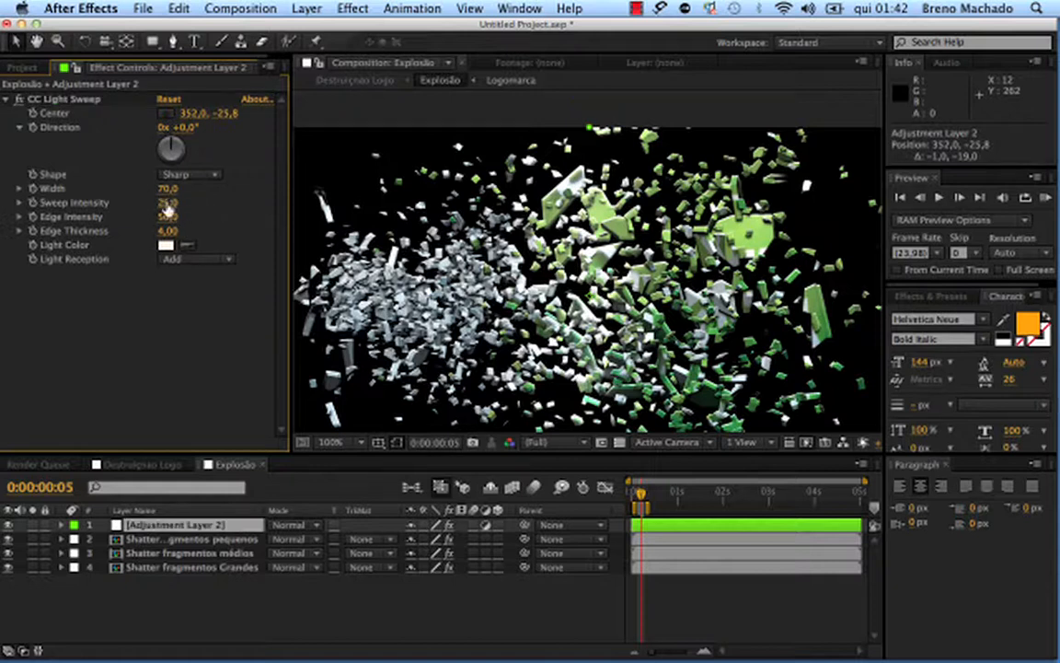
key(Return)
drag(169, 188, 184, 208)
click(167, 188)
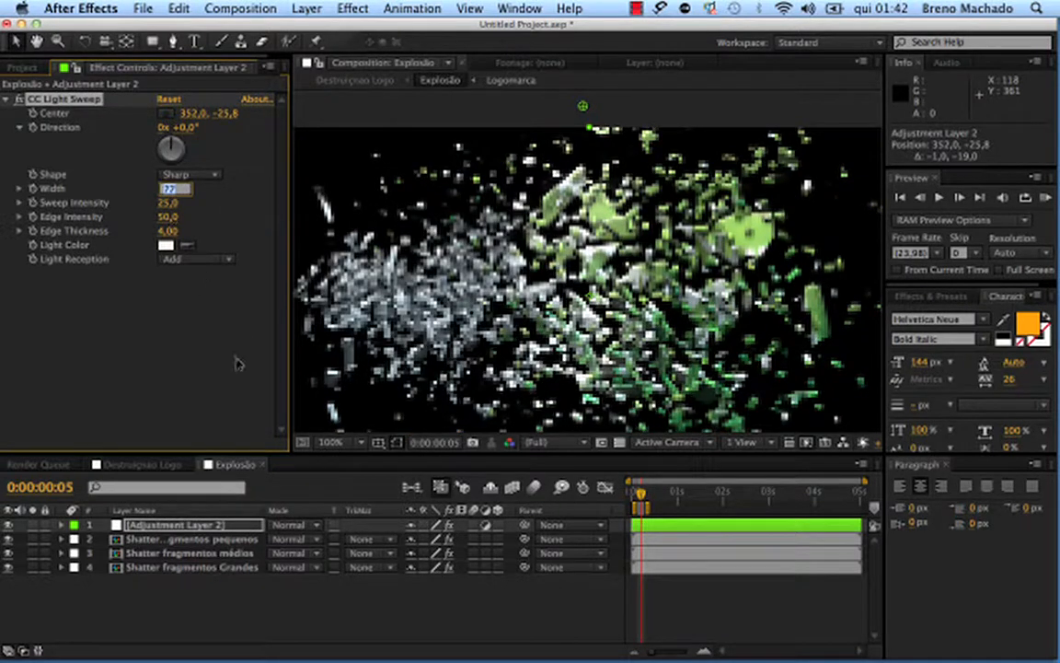
text(80)
key(Return)
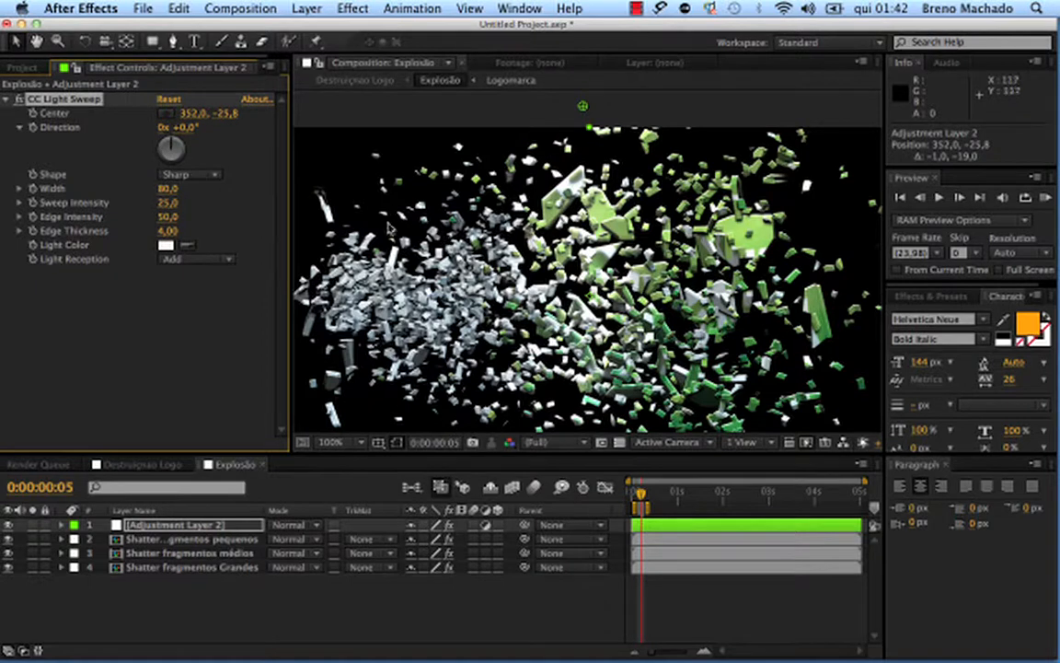
key(space)
drag(483, 297, 417, 269)
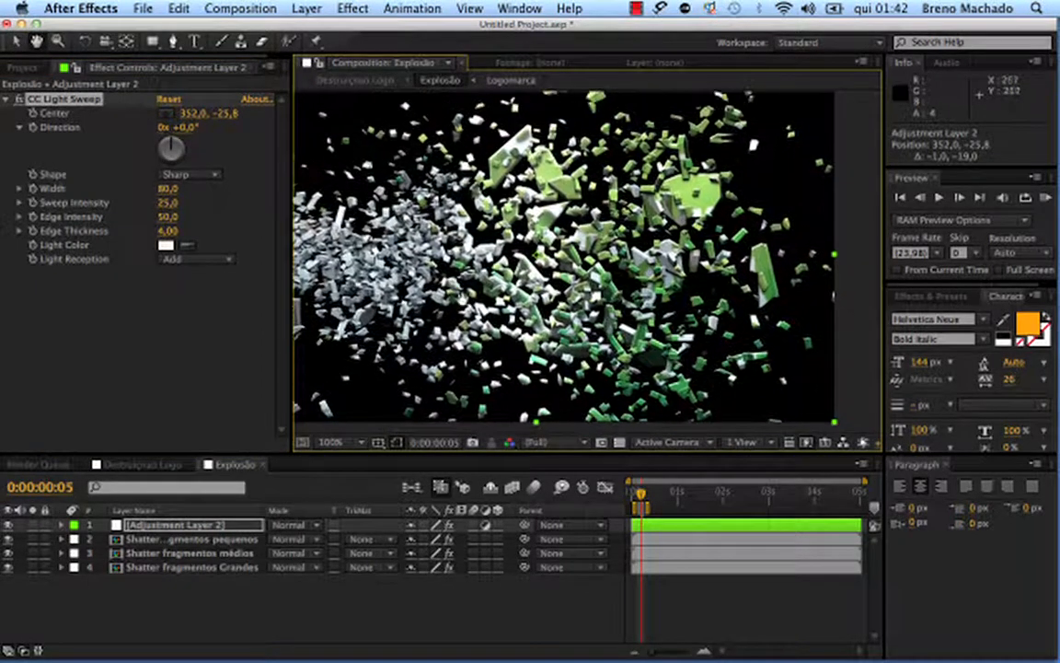
- Switch to the main logo composition and correct its name to Destruição Logo
key(Tab)
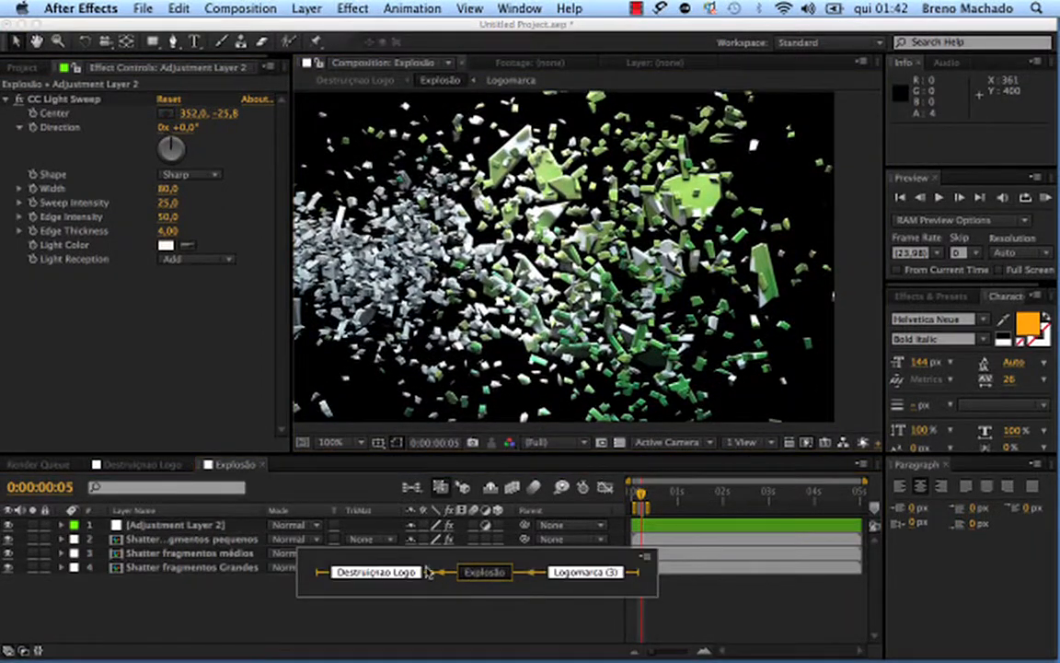
click(403, 572)
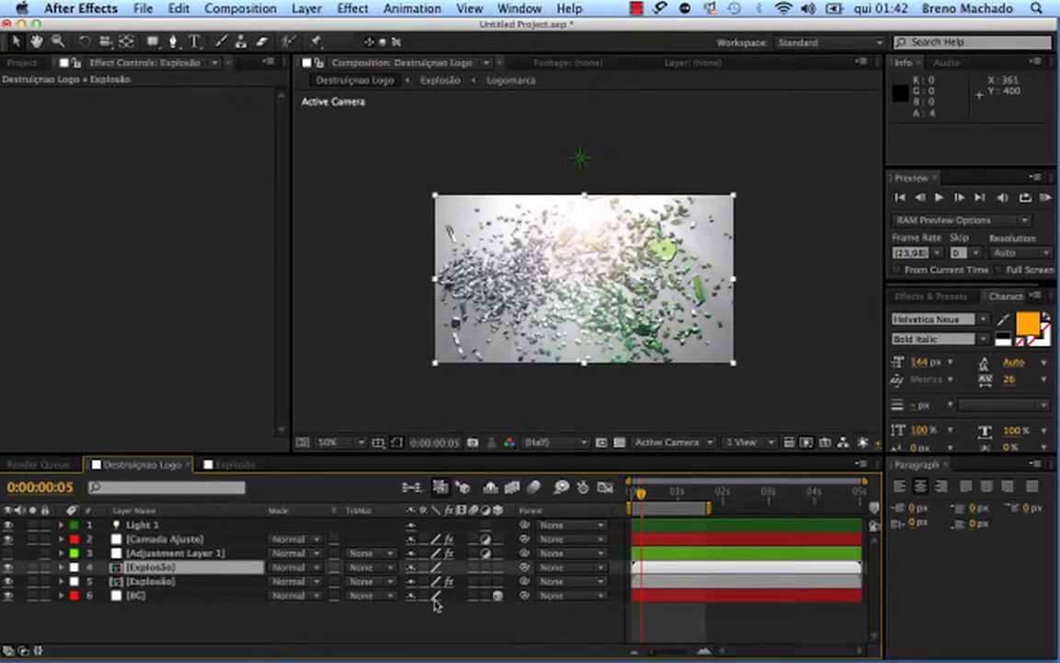
click(260, 611)
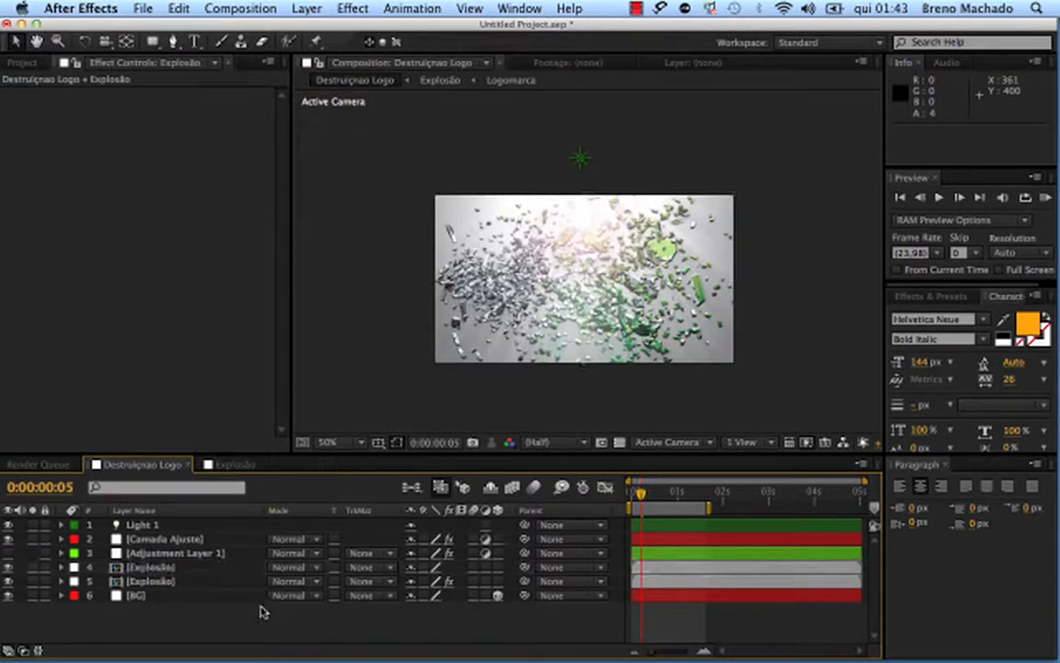
key(super+k)
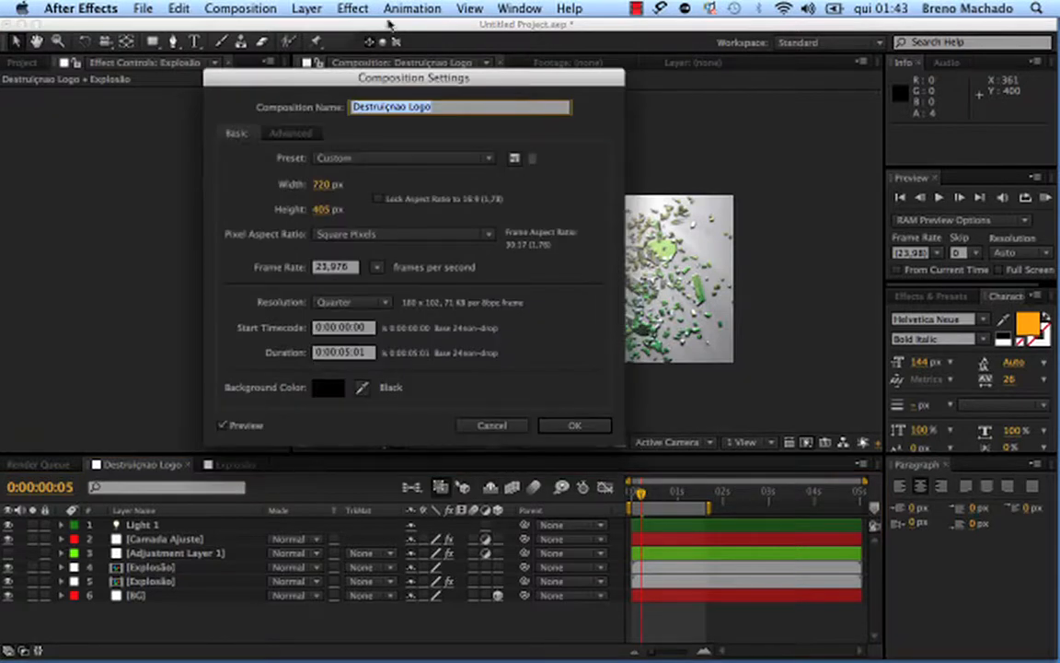
drag(428, 85, 338, 192)
click(305, 213)
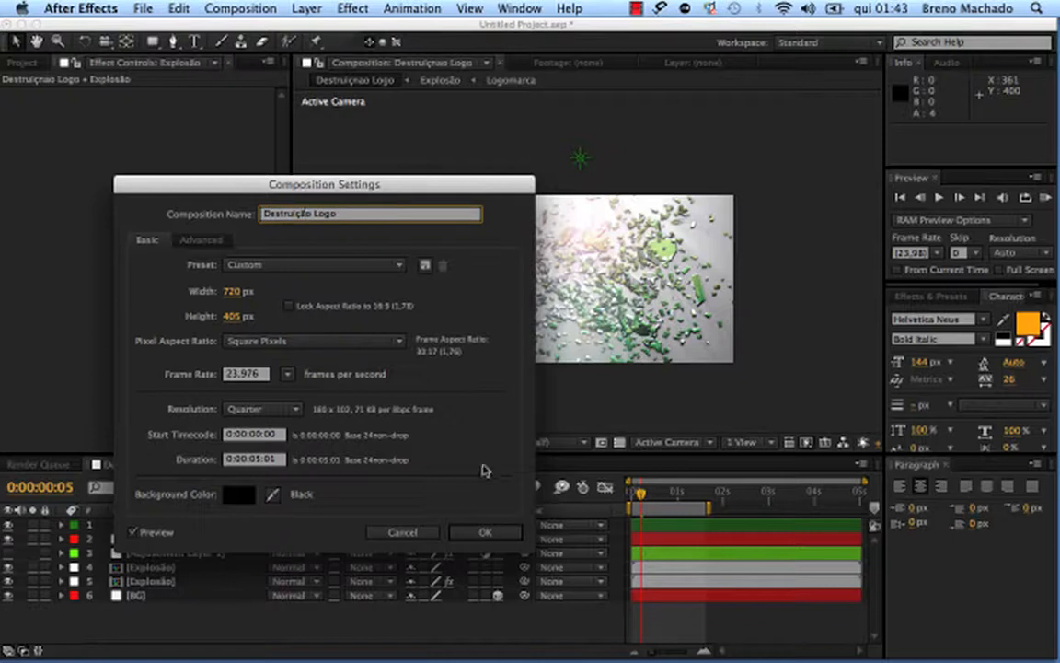
click(482, 532)
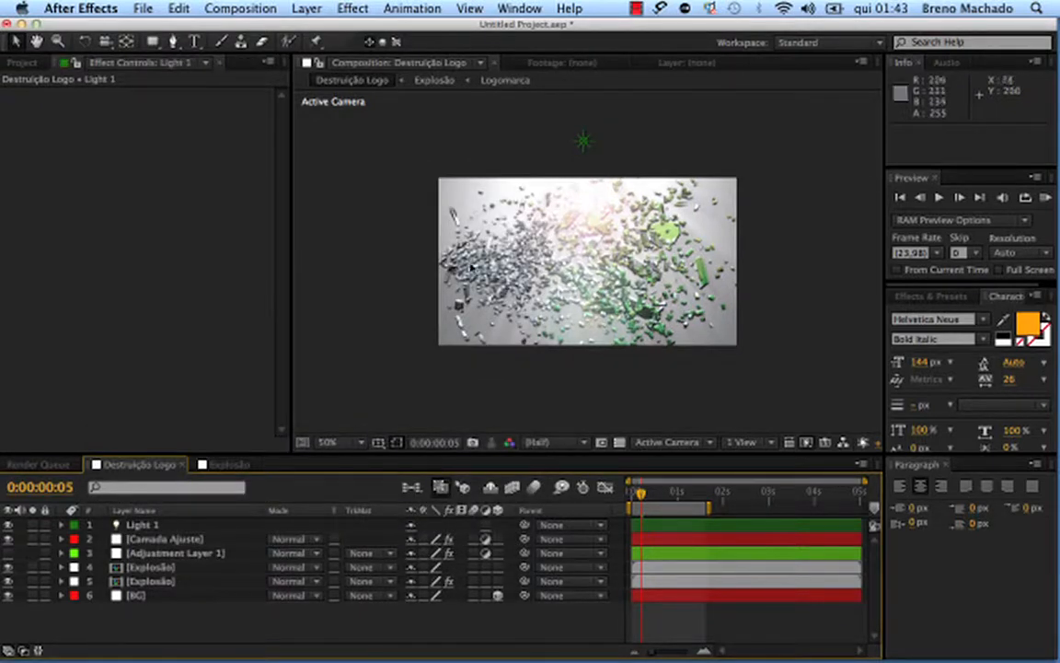
- Scrub the explosion forward to 0:00:00:20 to examine the flying fragments with motion blur shown
click(645, 495)
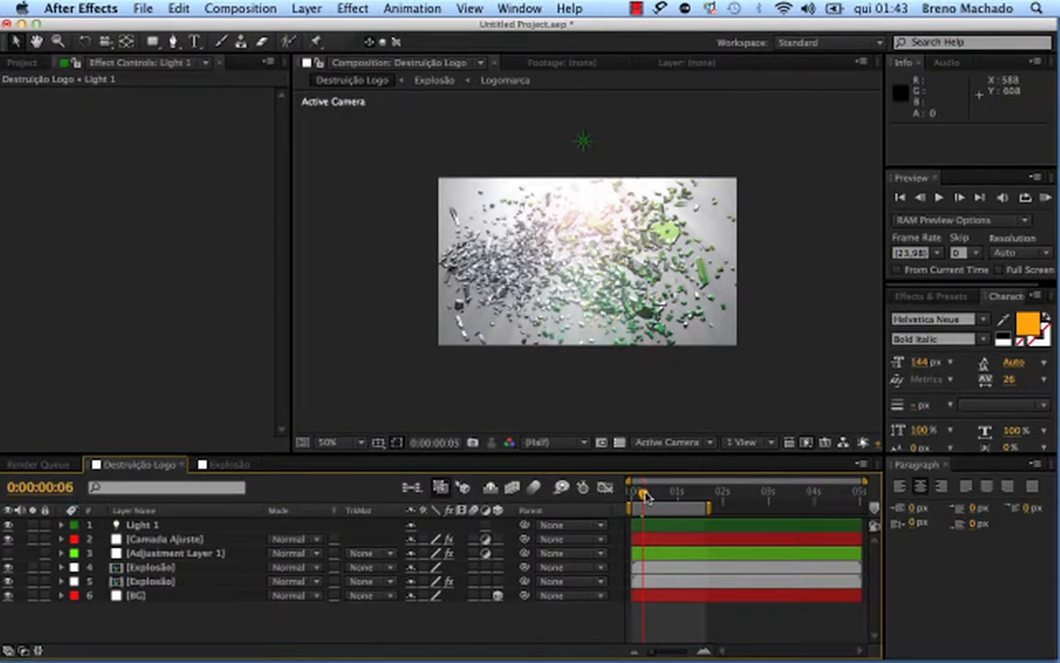
key(Page_Down)
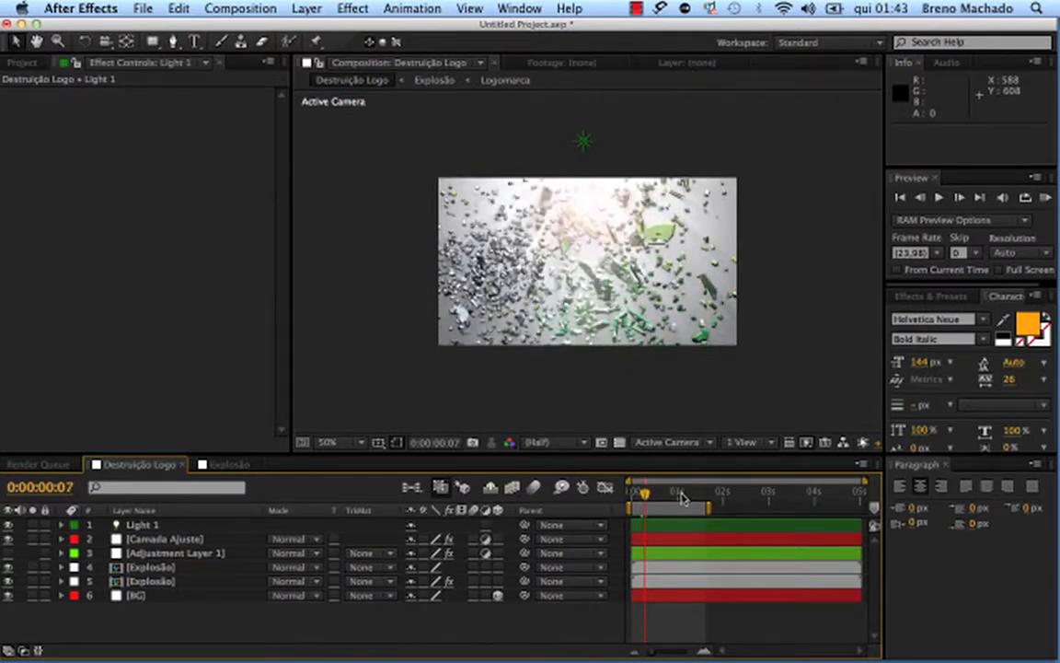
click(654, 495)
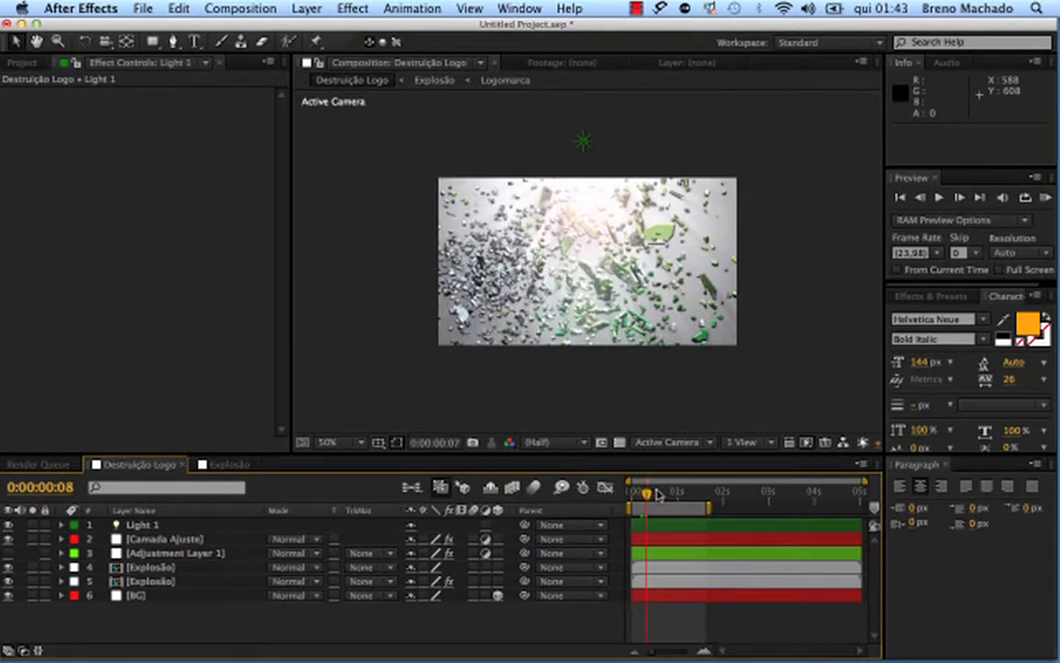
drag(656, 494, 670, 494)
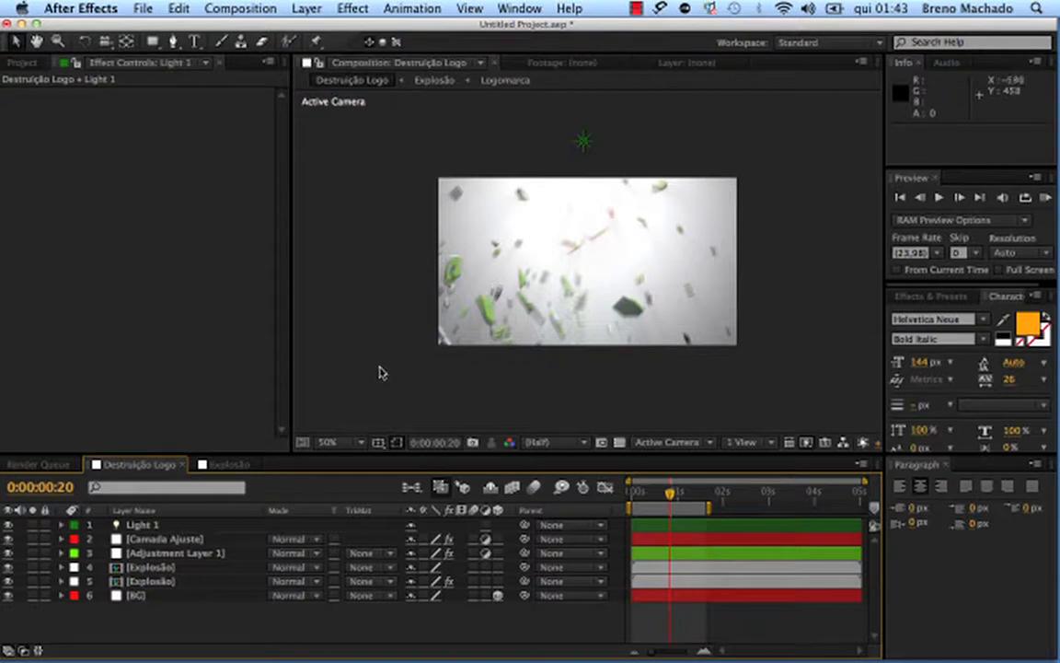
- Hide the Camada Ajuste and Adjustment Layer 1 layers and return to 0:00:00:00
click(162, 554)
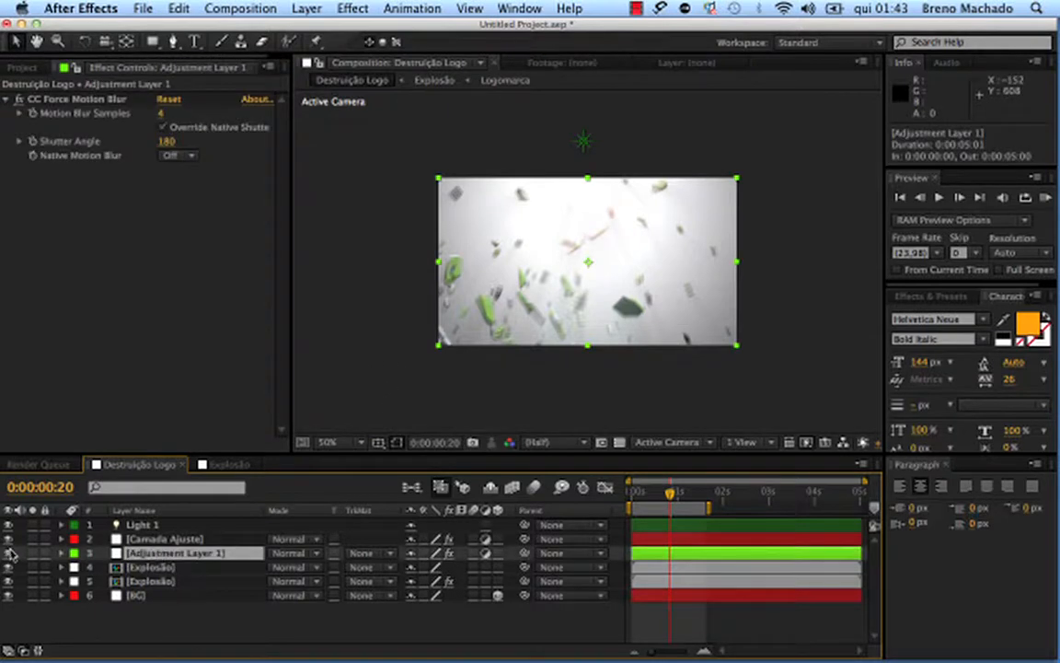
click(9, 553)
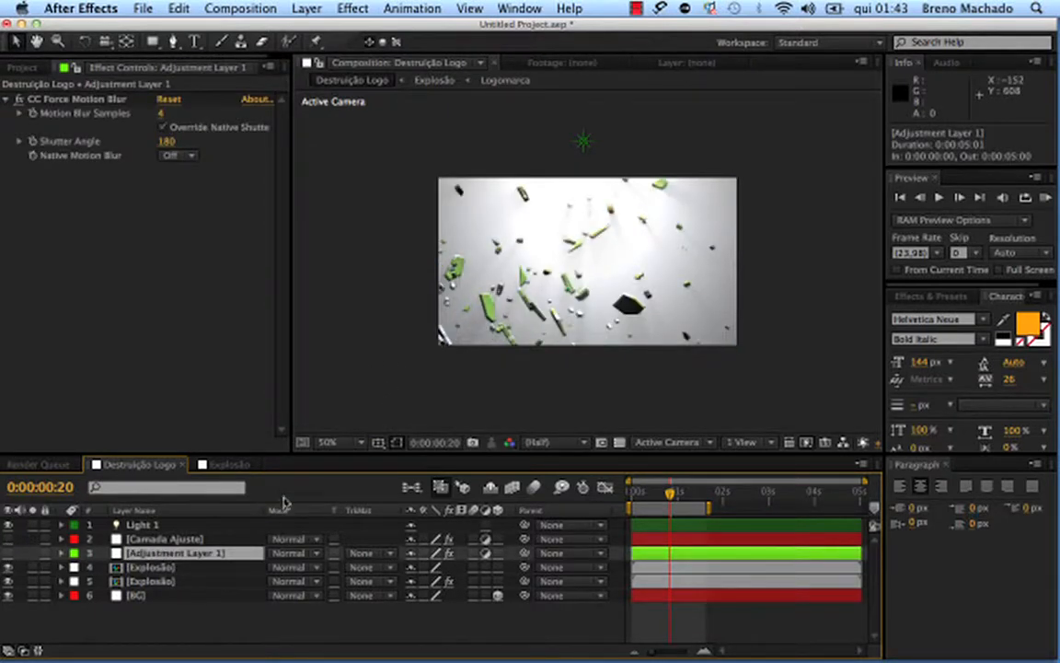
drag(670, 493, 632, 494)
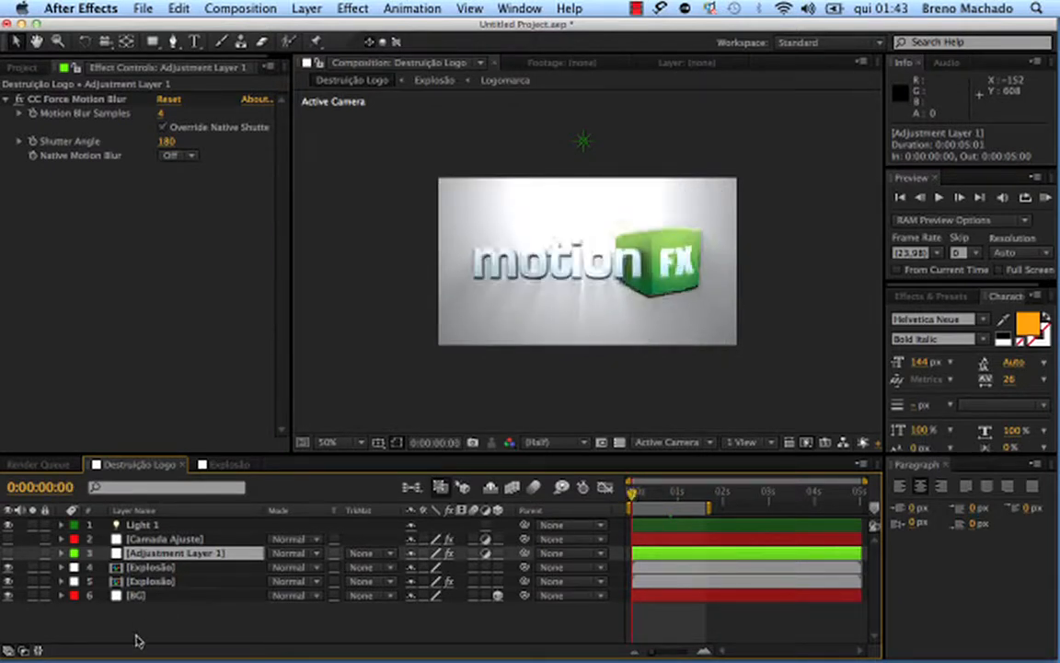
- Set the composition preview resolution to Quarter and turn on Draft 3D for faster scrubbing
drag(245, 453, 245, 386)
mouse_move(632, 423)
mouse_down()
mouse_move(650, 424)
mouse_move(632, 424)
mouse_up()
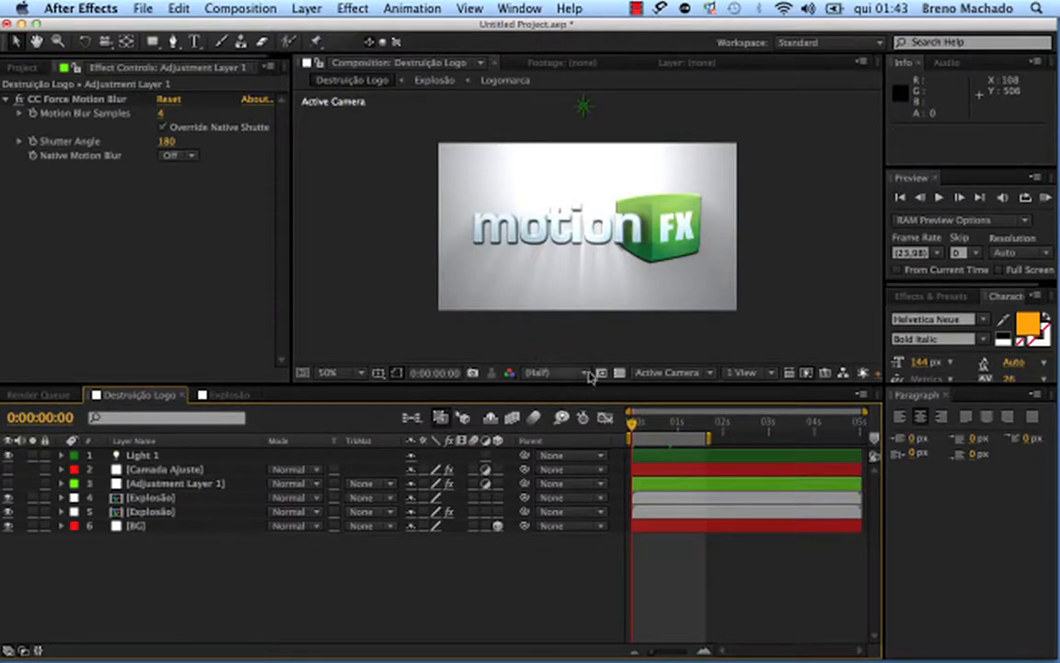
click(578, 373)
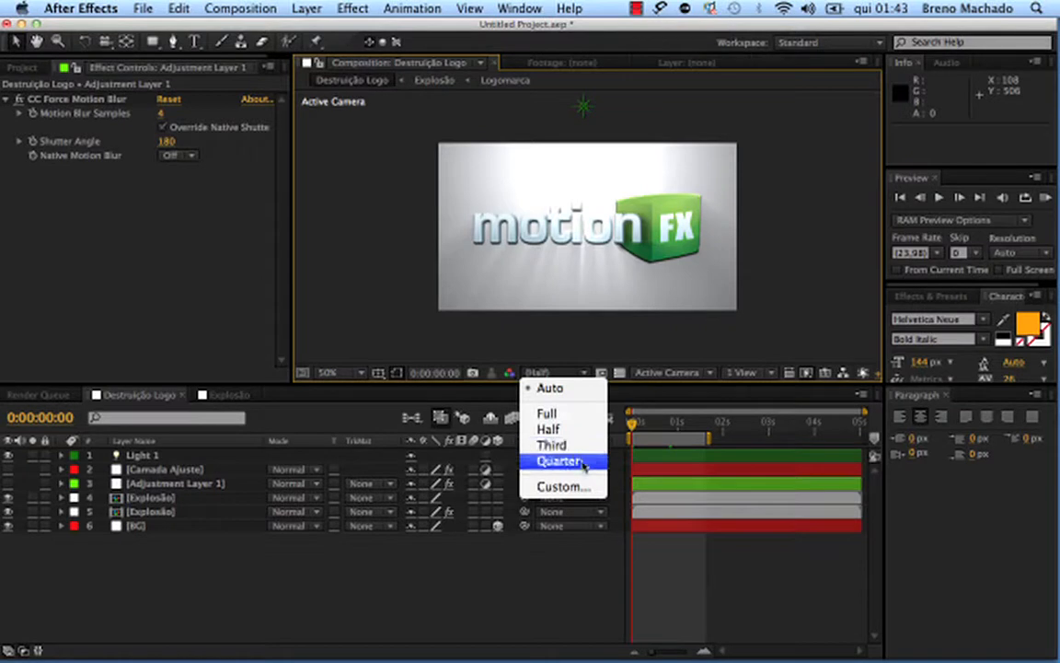
click(516, 461)
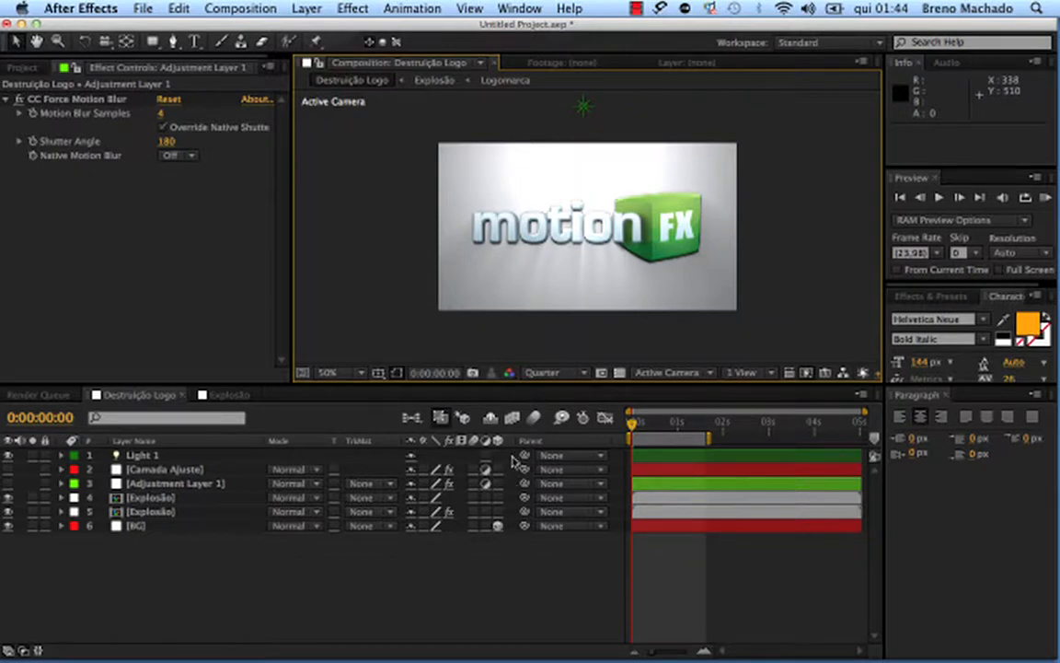
click(463, 419)
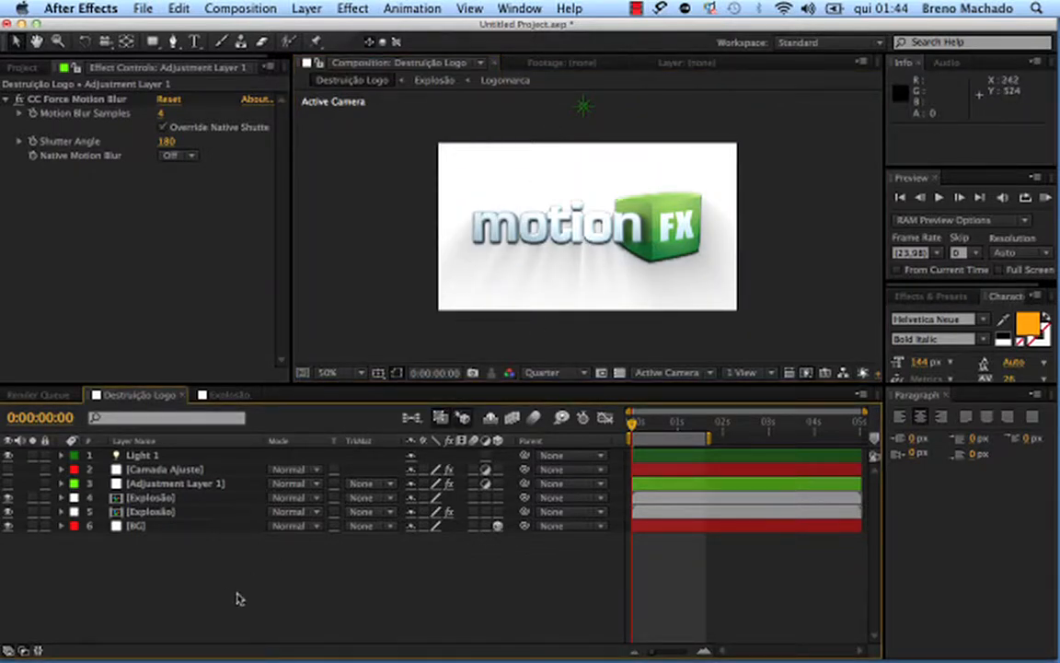
mouse_move(639, 429)
mouse_down()
mouse_move(663, 422)
mouse_move(628, 427)
mouse_move(661, 426)
mouse_move(642, 426)
mouse_up()
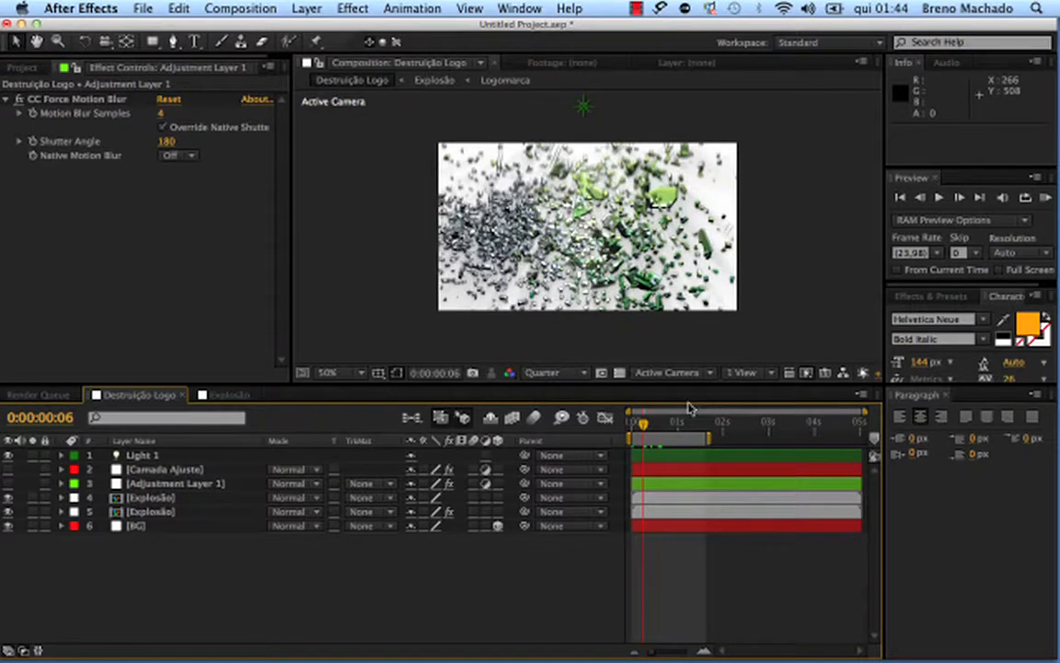
drag(642, 426, 632, 425)
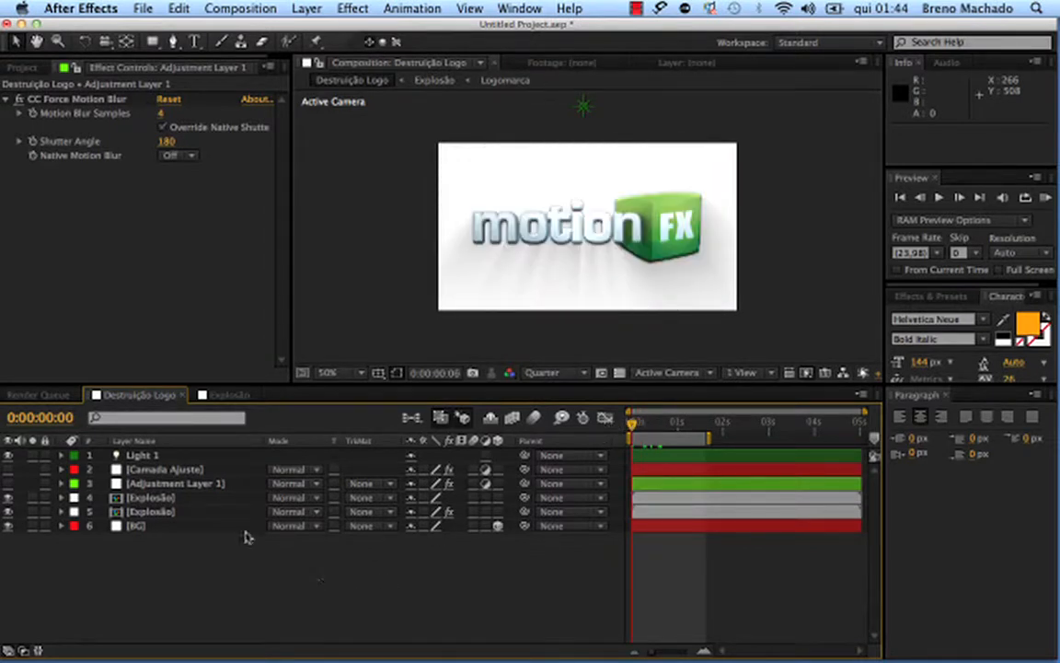
- Add a null object to the Destruição Logo composition above the light layer
right_click(304, 540)
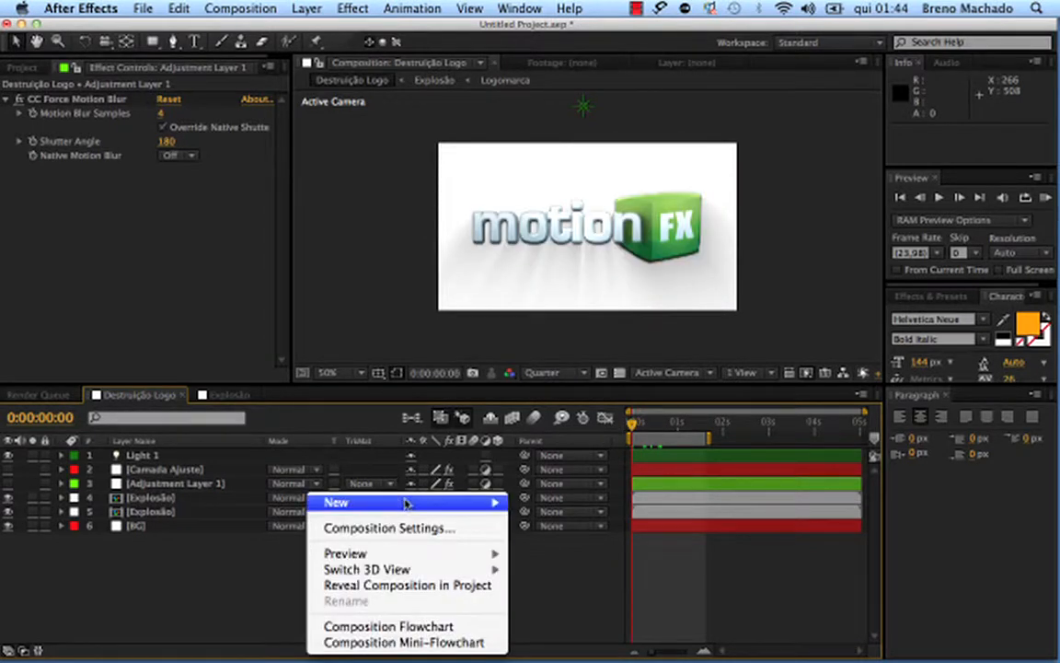
mouse_move(407, 503)
click(595, 592)
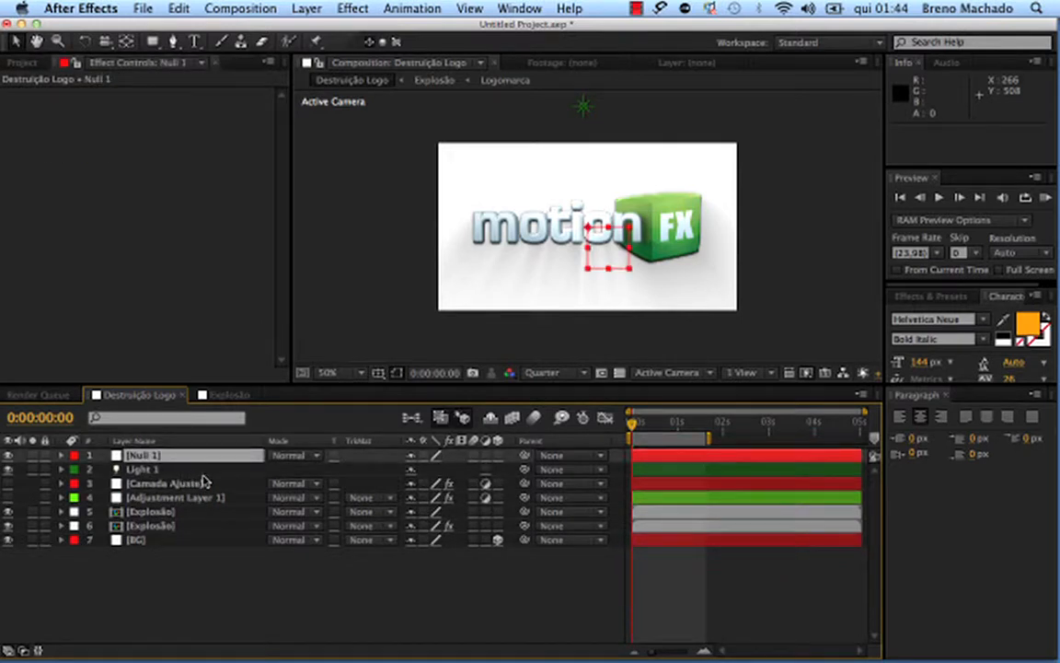
click(179, 471)
click(199, 457)
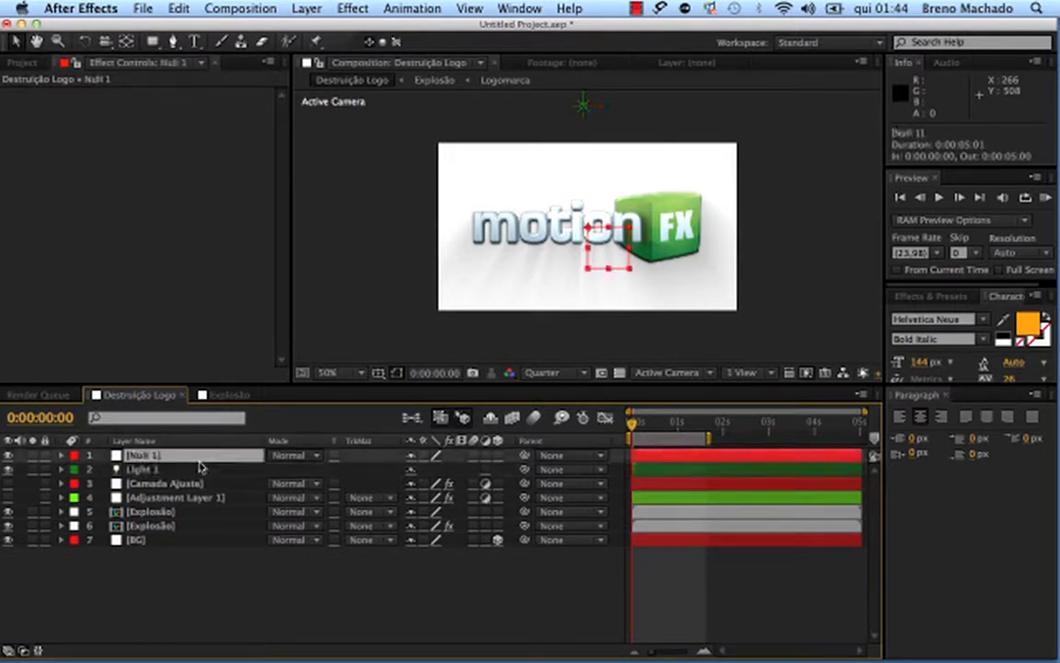
click(605, 316)
- Parent Light 1 and both Explosão layers to the null, leaving out BG and the adjustment layers
click(179, 469)
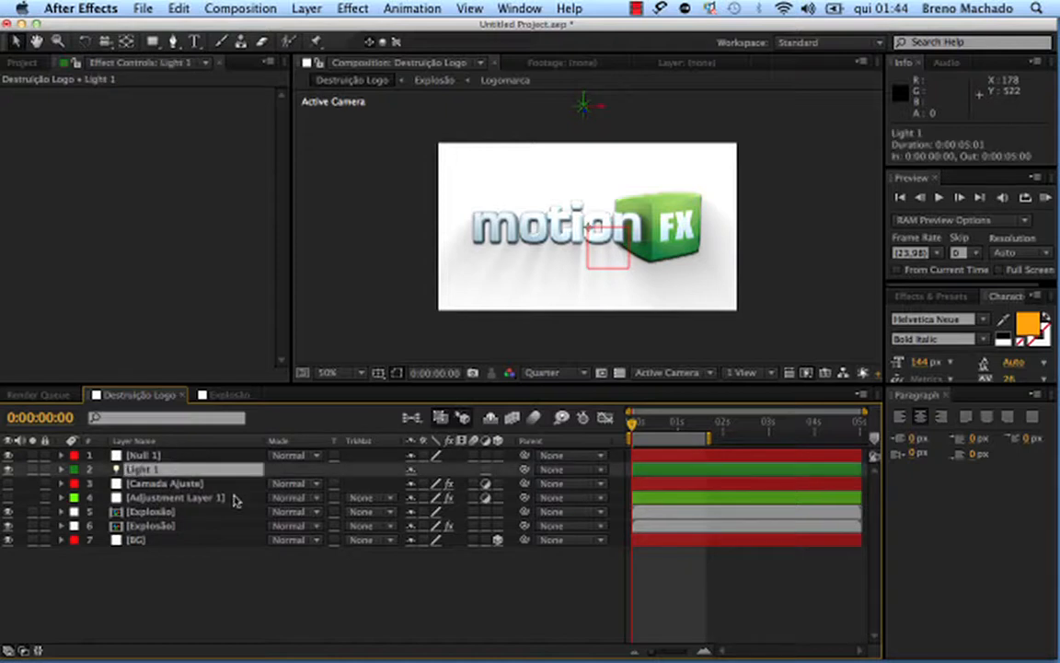
shift+click(179, 542)
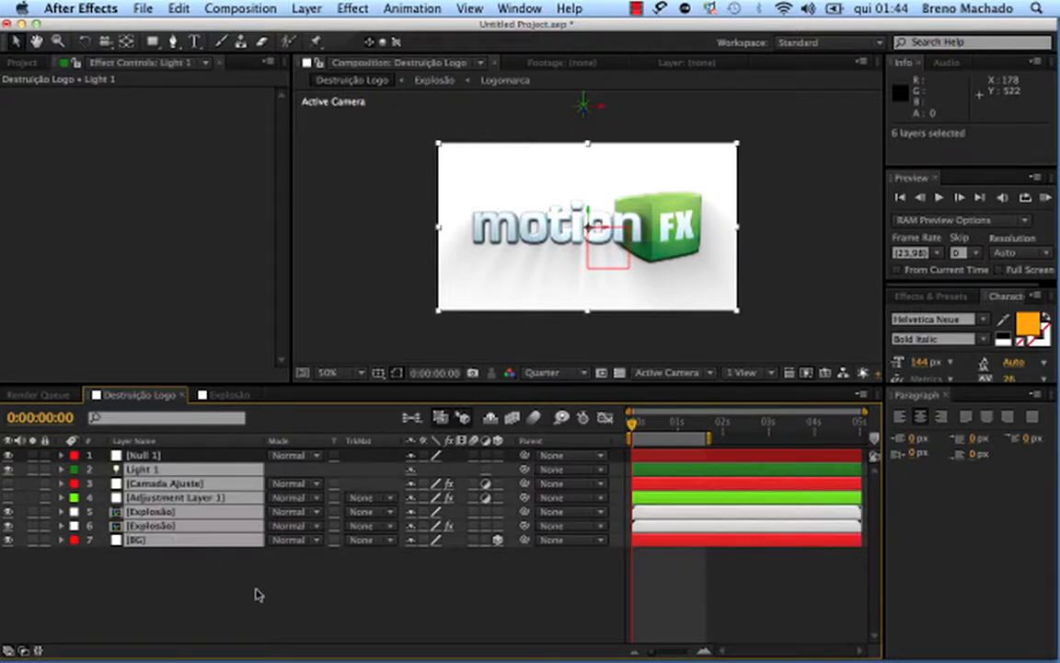
click(202, 498)
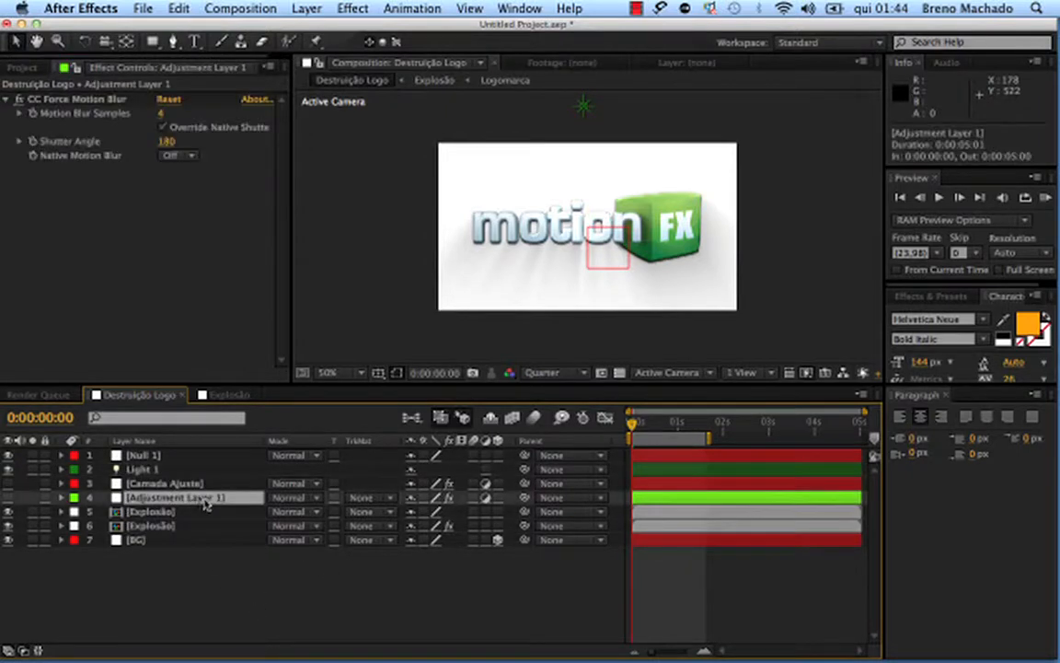
click(180, 470)
super+click(184, 511)
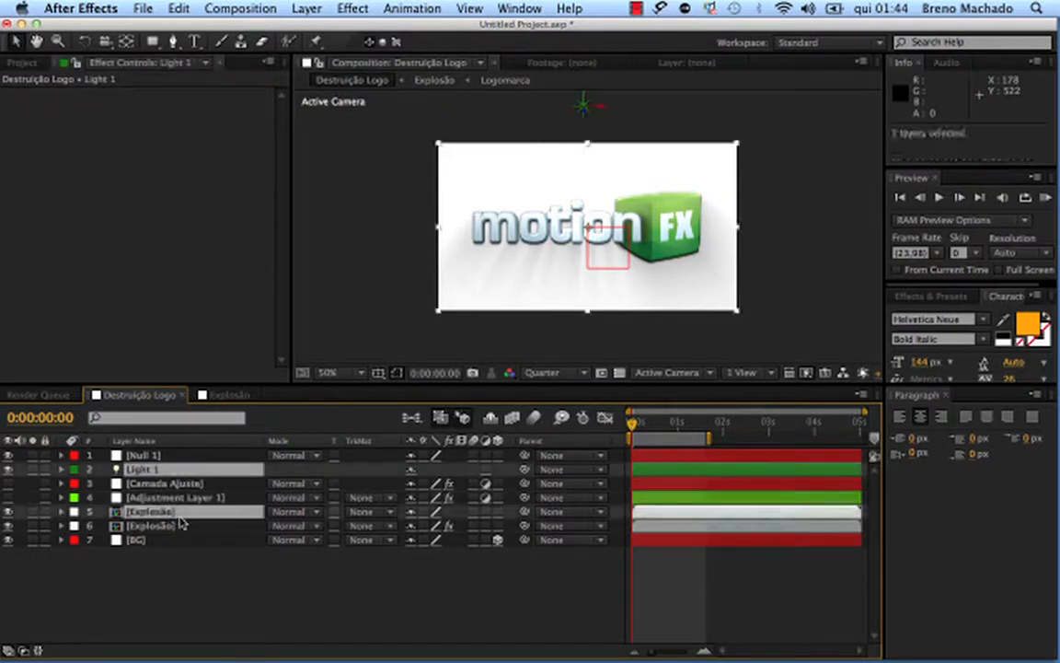
super+click(184, 526)
super+click(184, 543)
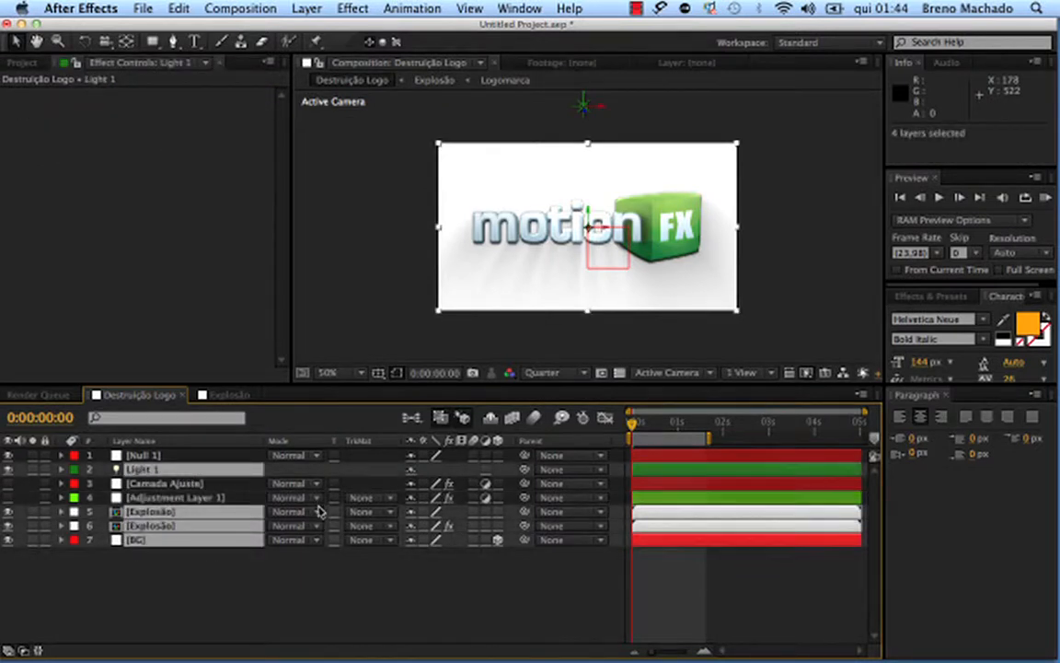
super+click(216, 540)
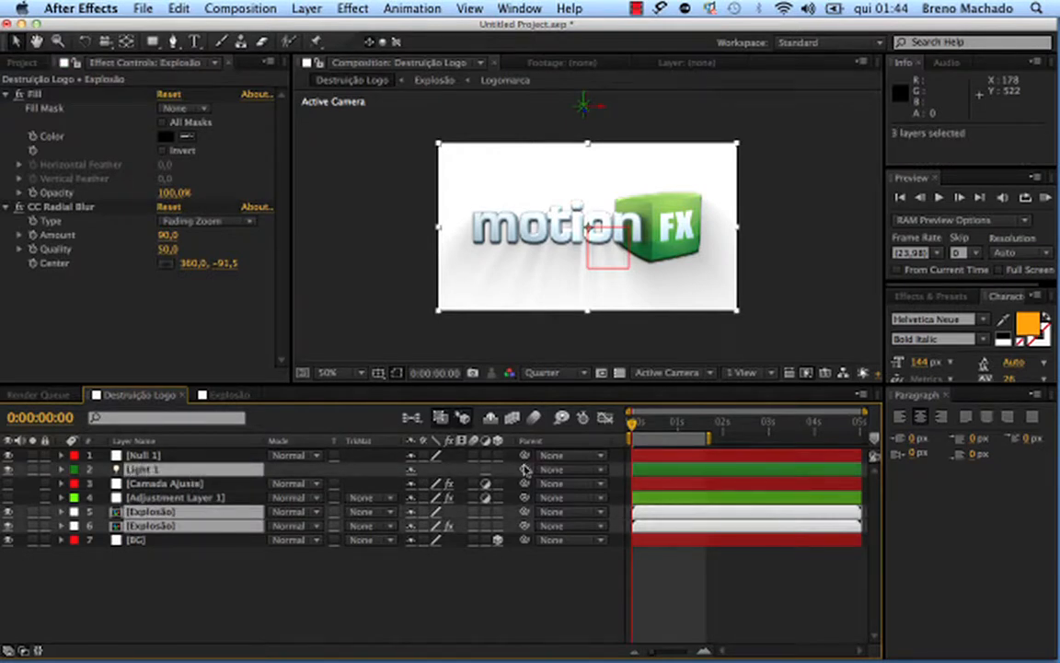
drag(525, 469, 165, 455)
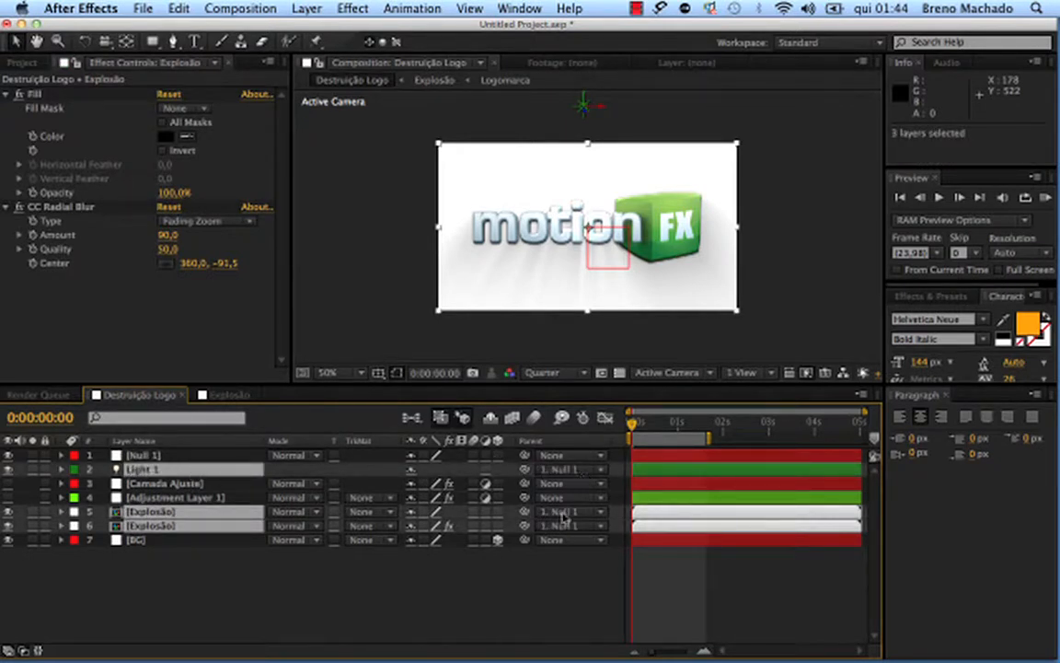
- Rename the null layer as Camera Shake
key(super+Up)
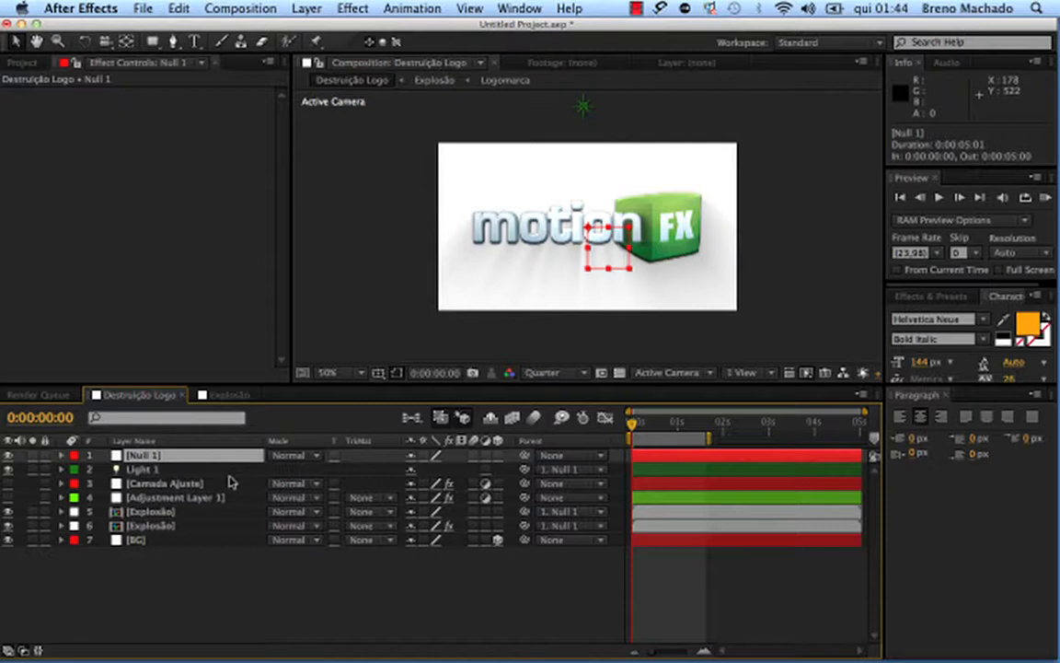
key(Return)
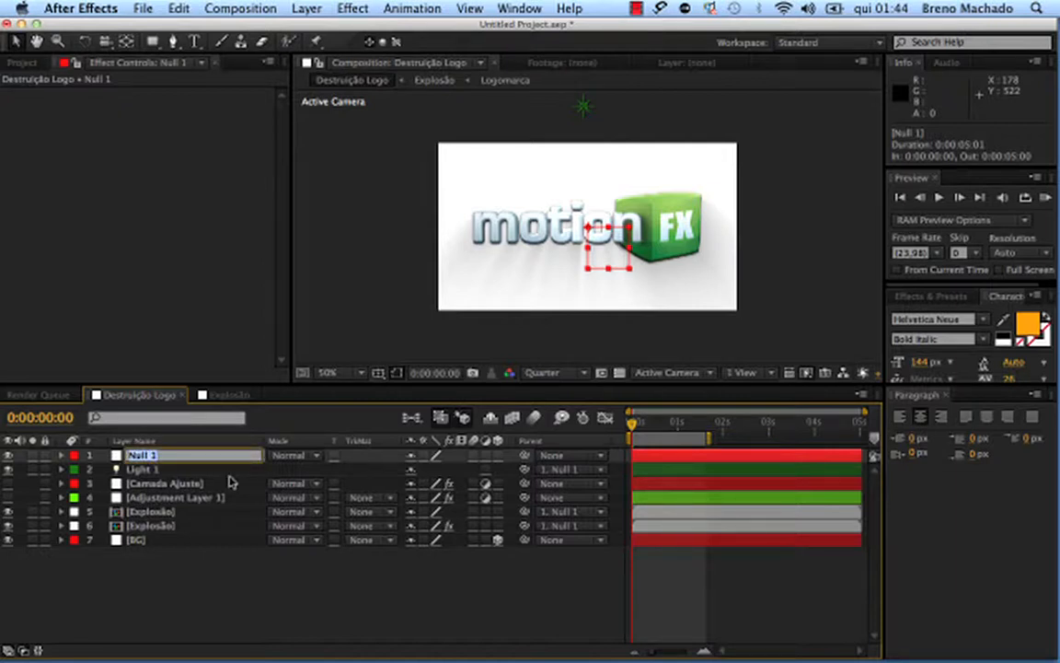
text(Camera Shake)
- Rename Adjustment Layer 1, which carries CC Force Motion Blur, as Motion Blur
drag(175, 497, 141, 476)
key(ctrl+z)
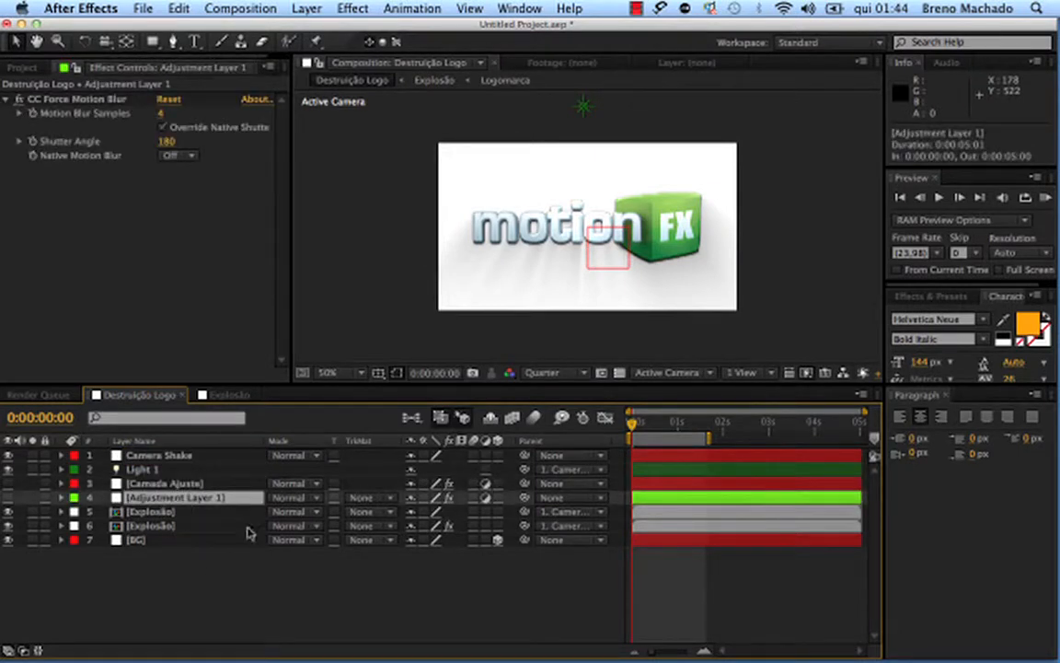
key(Return)
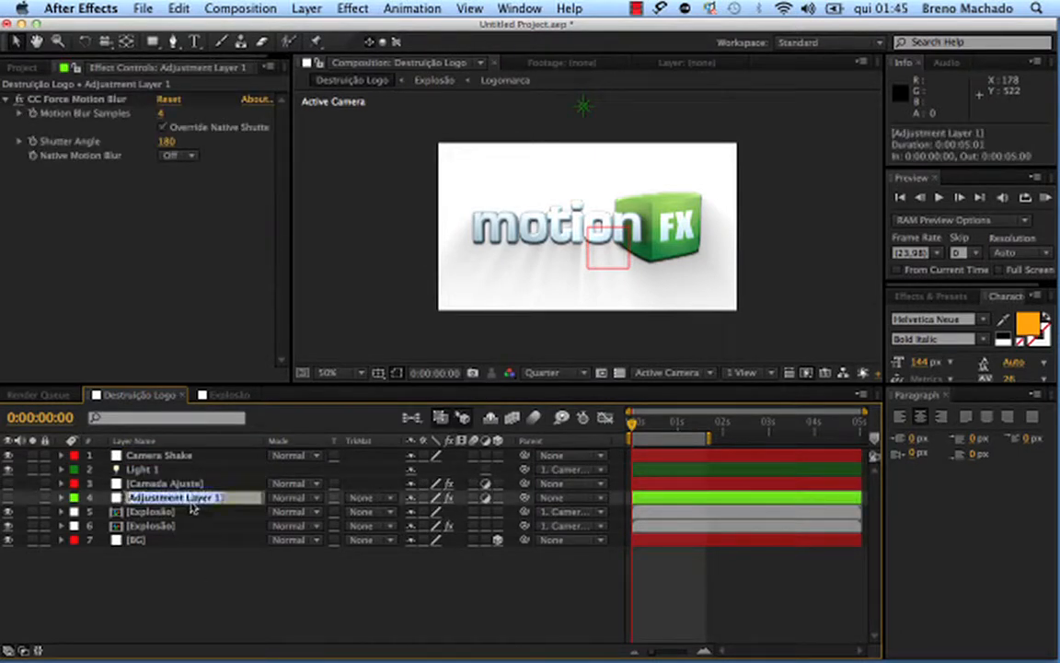
text(Motion Blur)
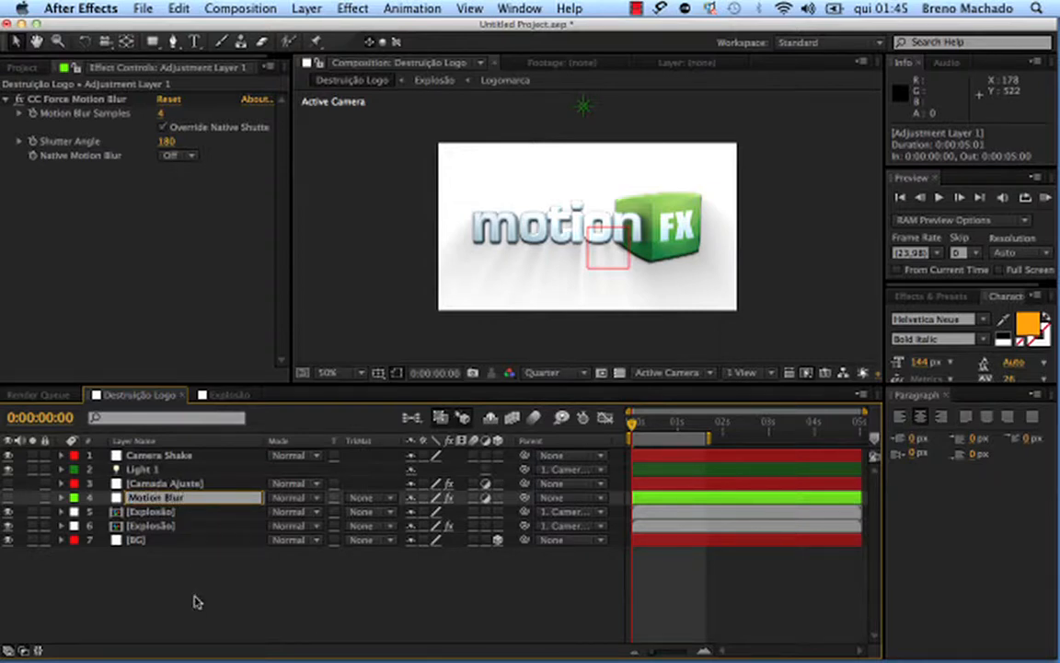
click(171, 483)
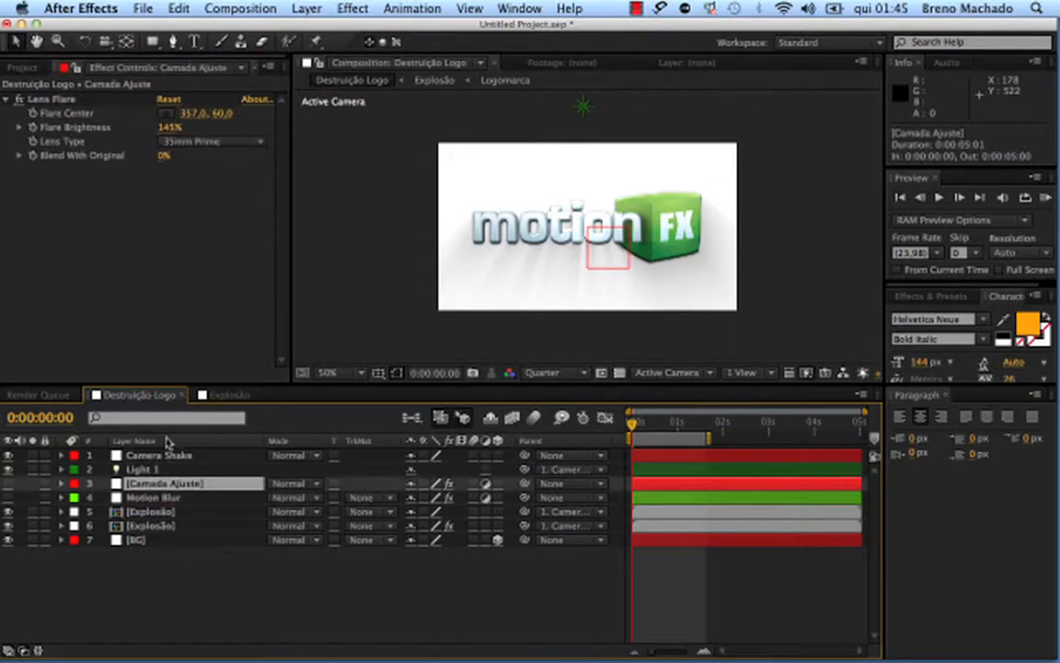
- Rename the Camada Ajuste adjustment layer, which carries the Lens Flare effect, as Lens Flare
mouse_move(175, 490)
mouse_down()
mouse_move(174, 480)
mouse_move(187, 488)
mouse_up()
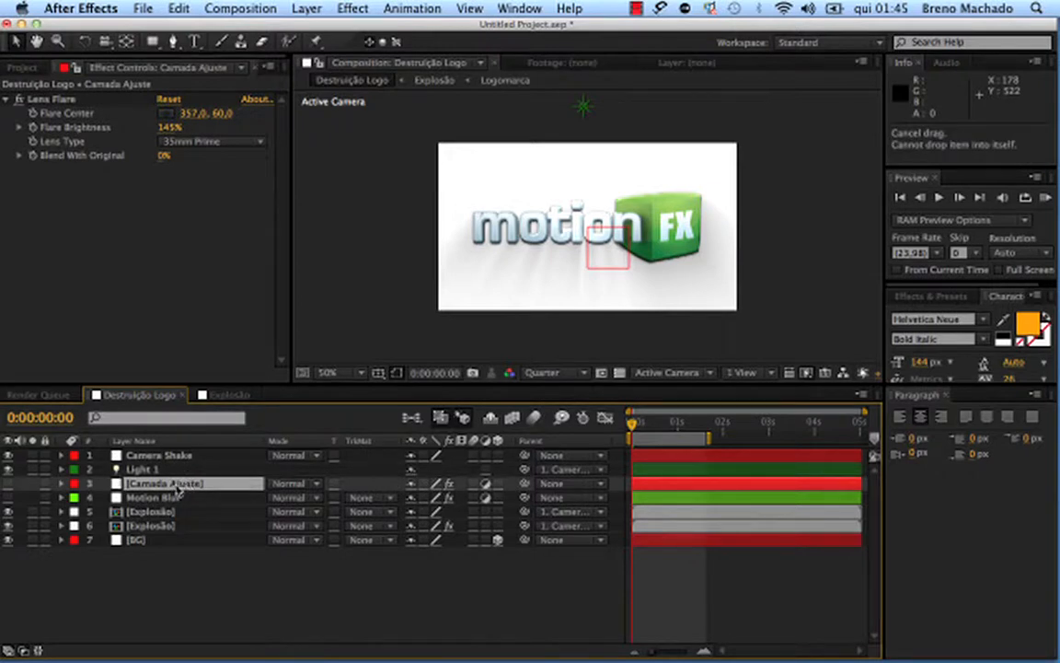
click(178, 488)
key(Return)
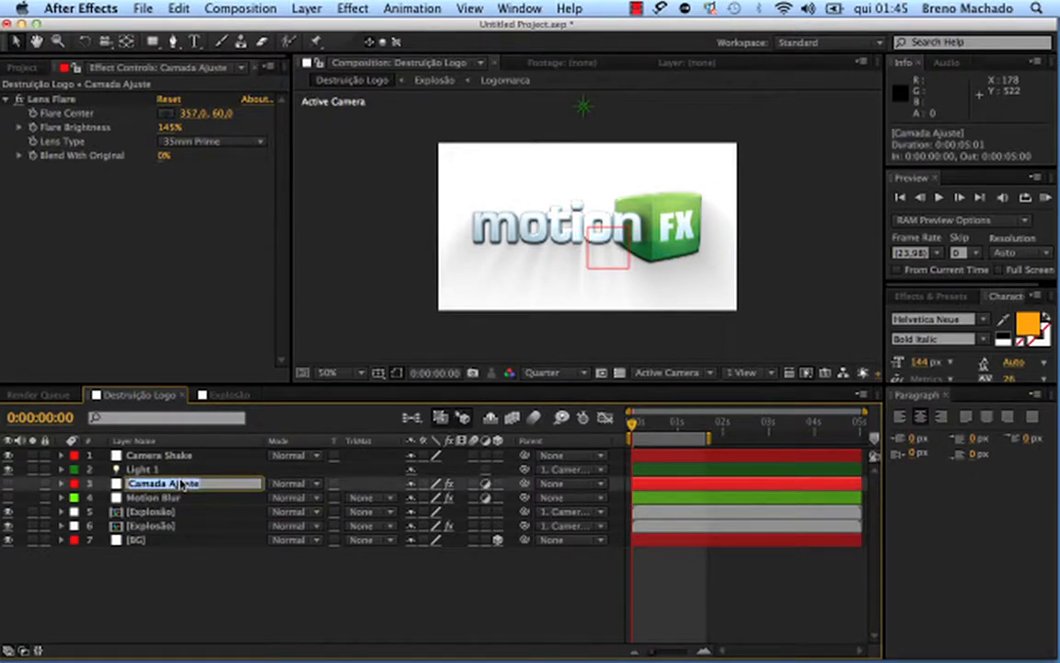
text(C)
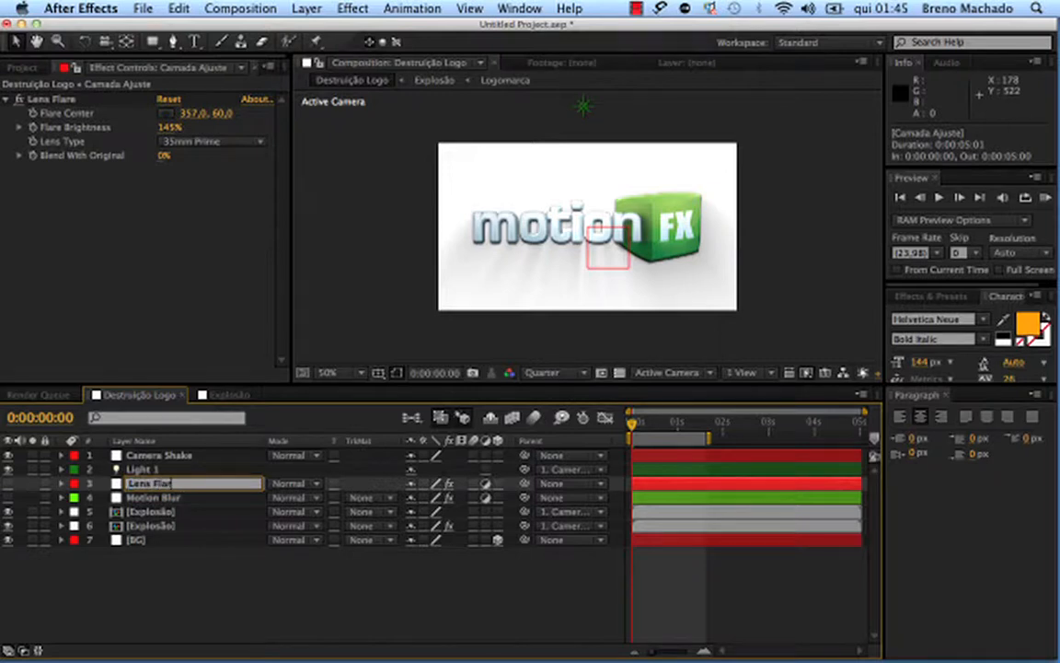
key(Return)
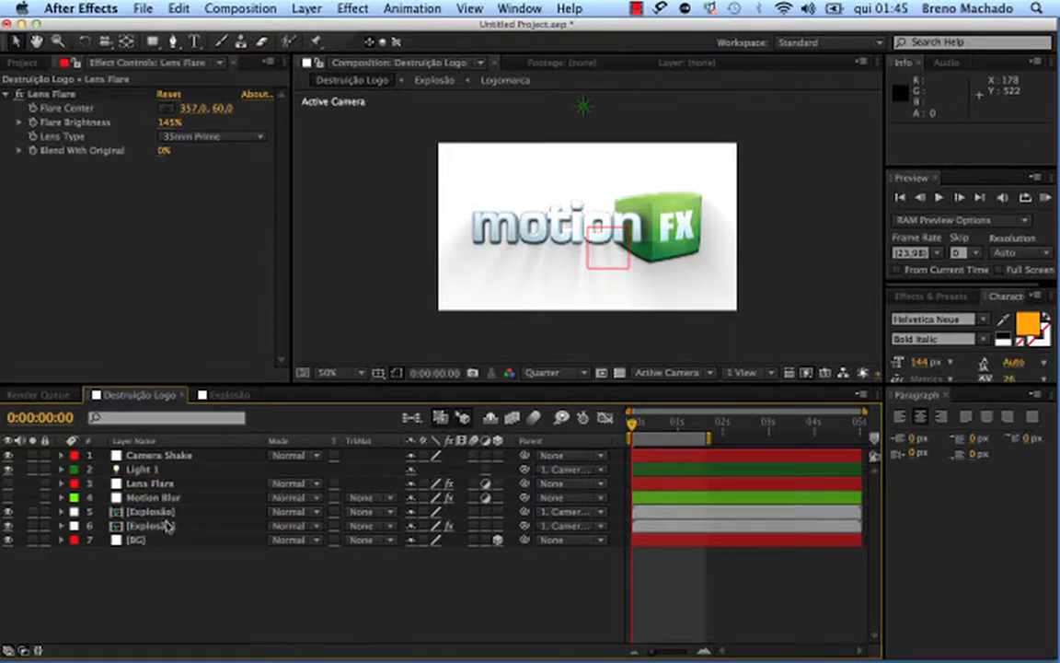
- Rename the lower Explosão layer, which carries Fill and CC Radial Blur, as Sombra
click(208, 529)
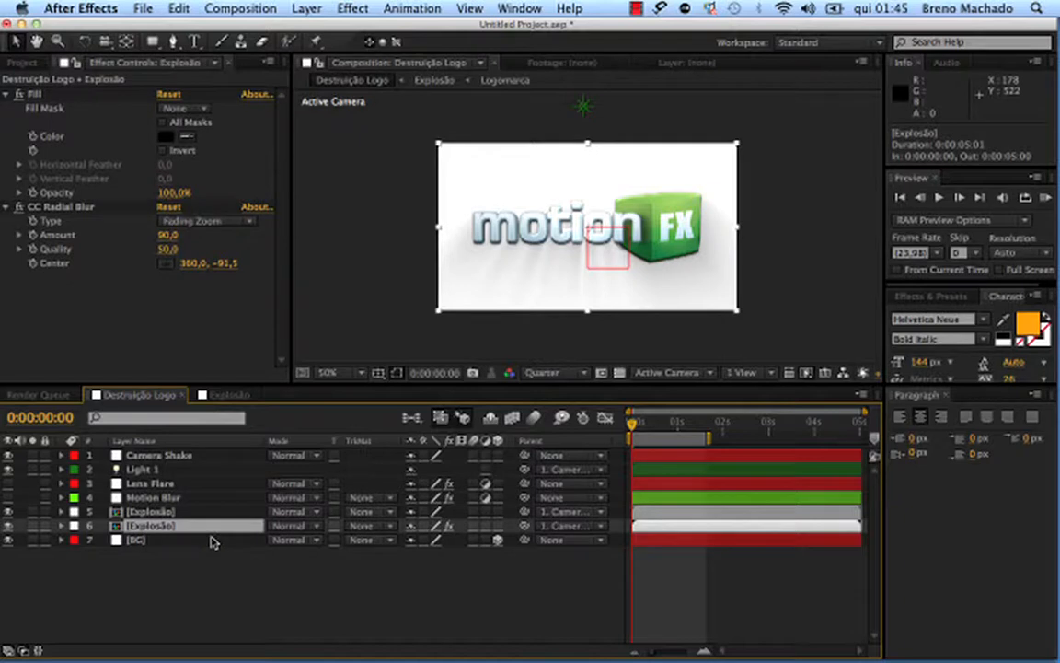
key(Return)
text(Sombra)
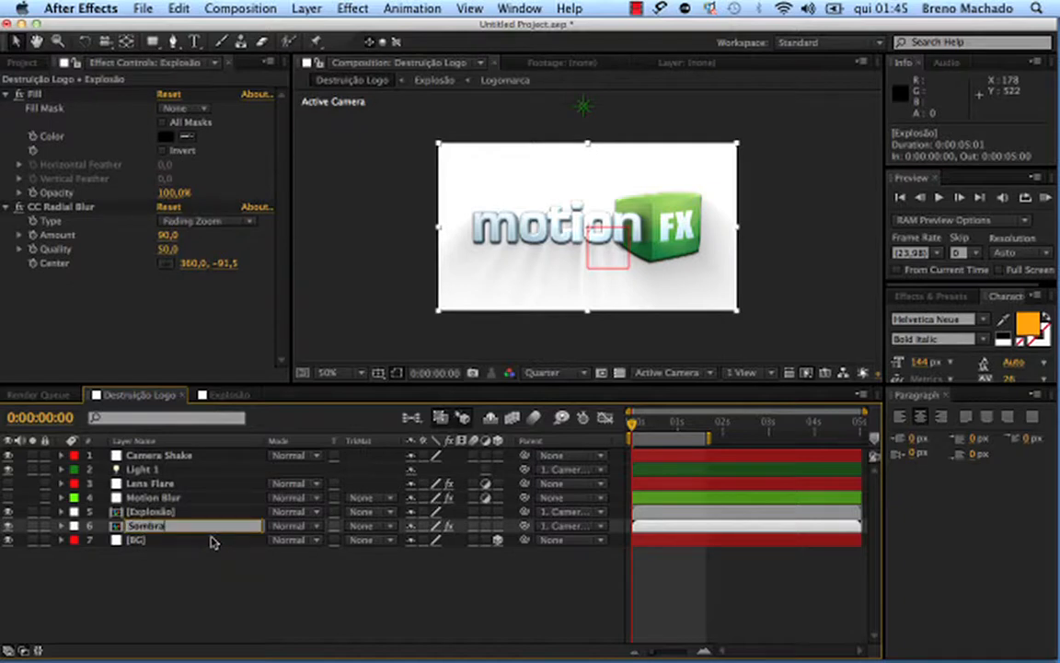
click(200, 585)
click(173, 514)
- Set the Sombra layer's opacity to 35%
click(180, 528)
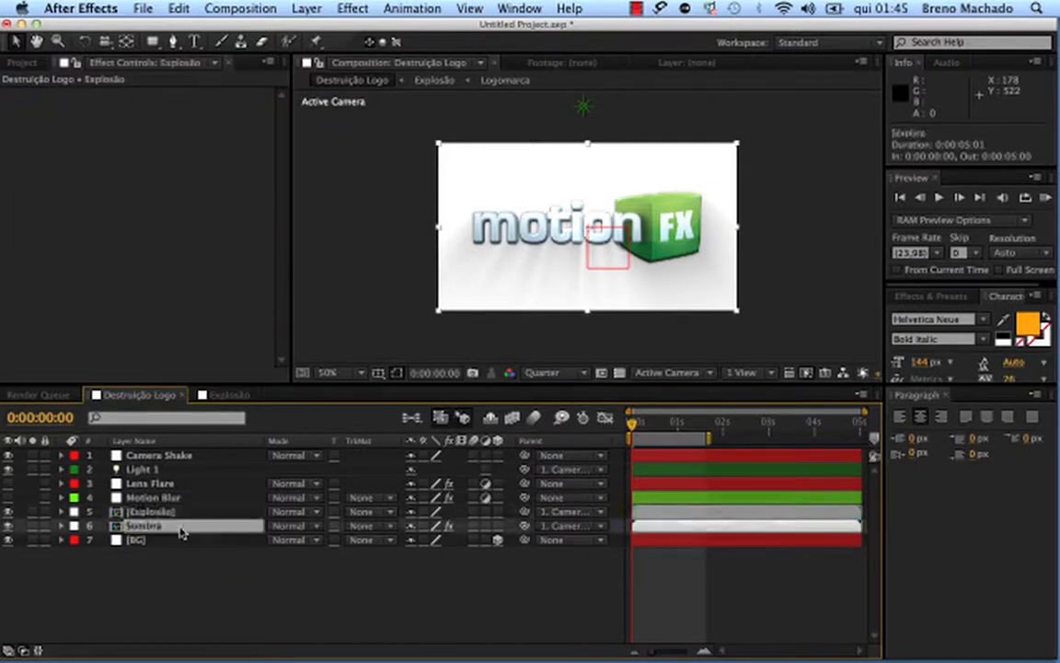
key(t)
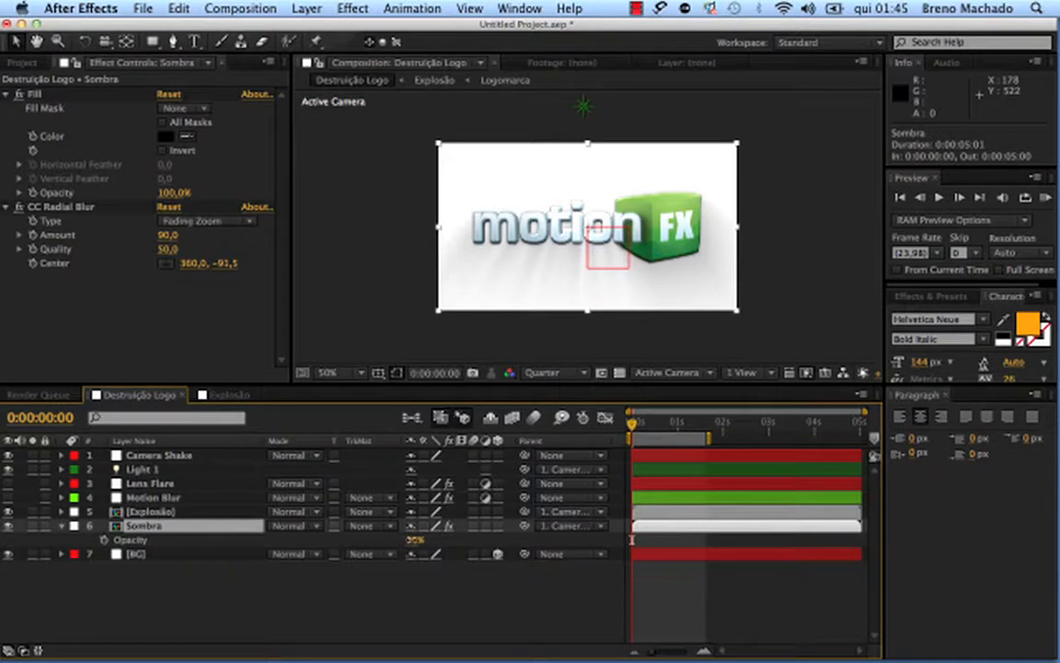
drag(415, 540, 392, 540)
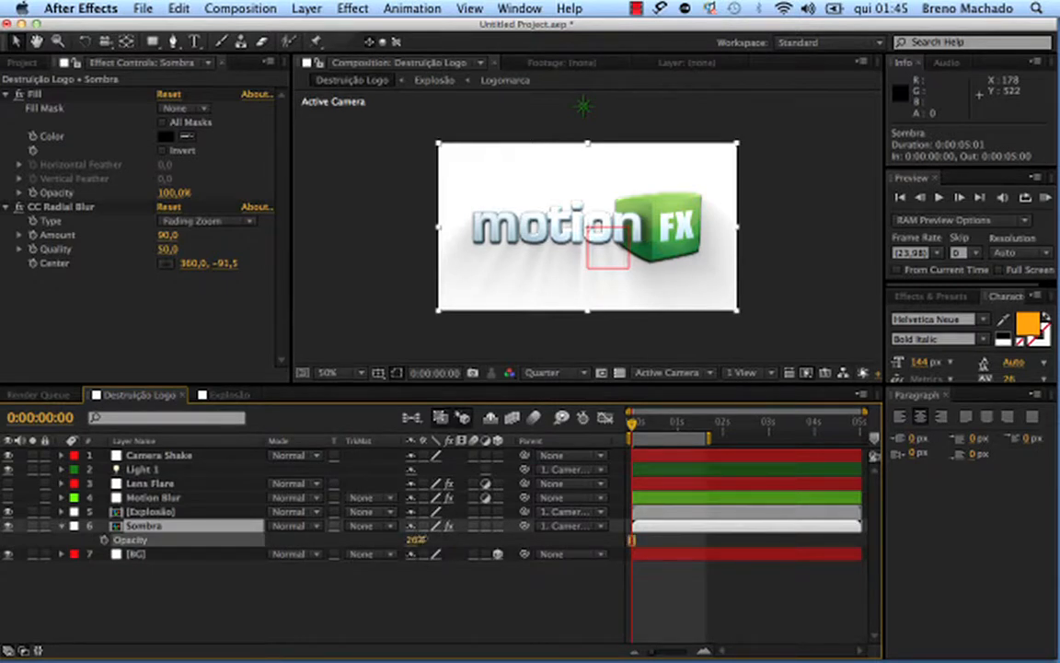
click(419, 540)
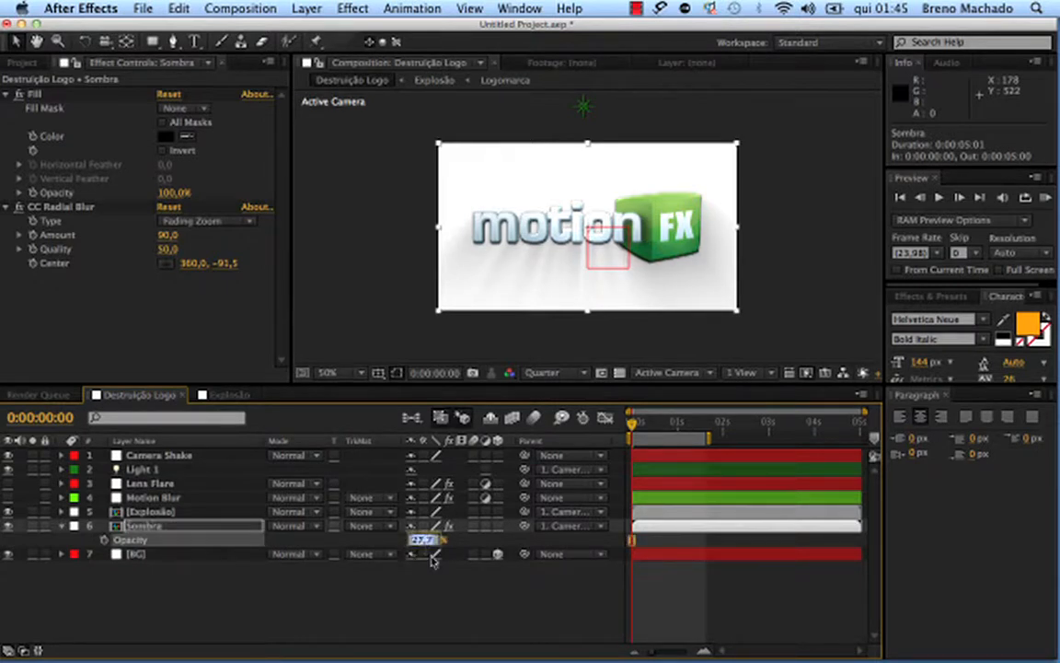
text(35)
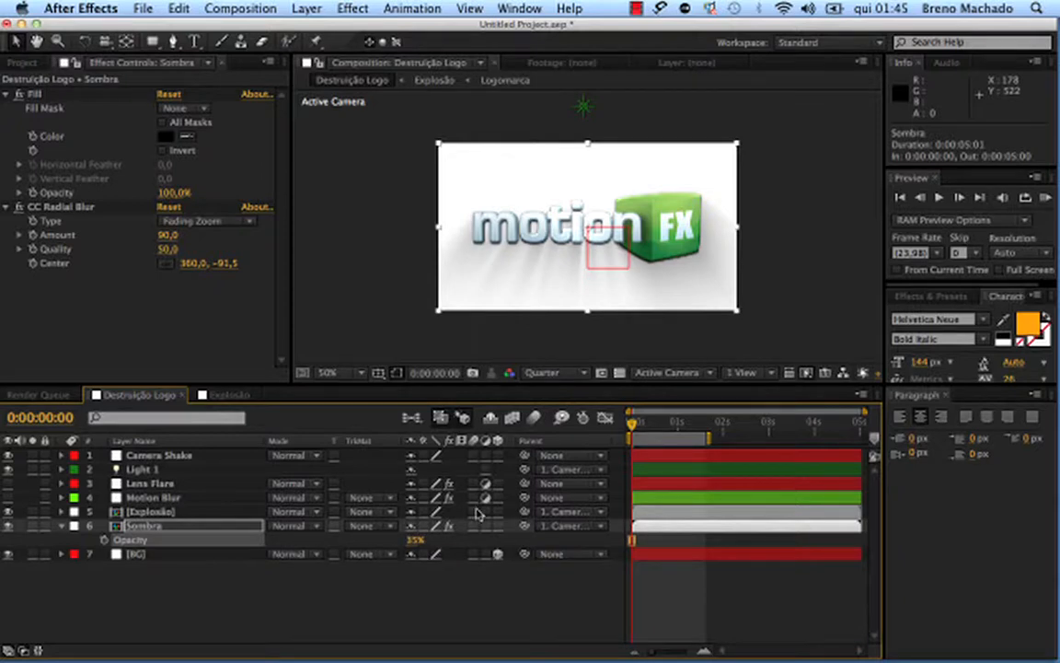
click(441, 618)
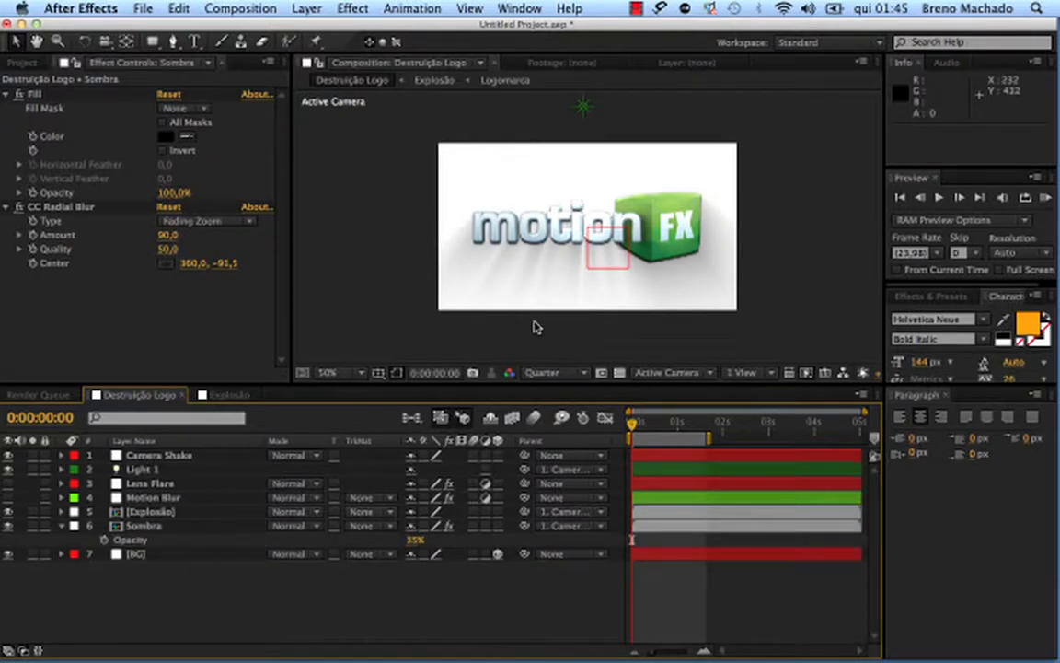
- Examine the logo, its shadow and the background lighting at Full resolution and 100% zoom with Draft 3D off
key(period)
click(553, 373)
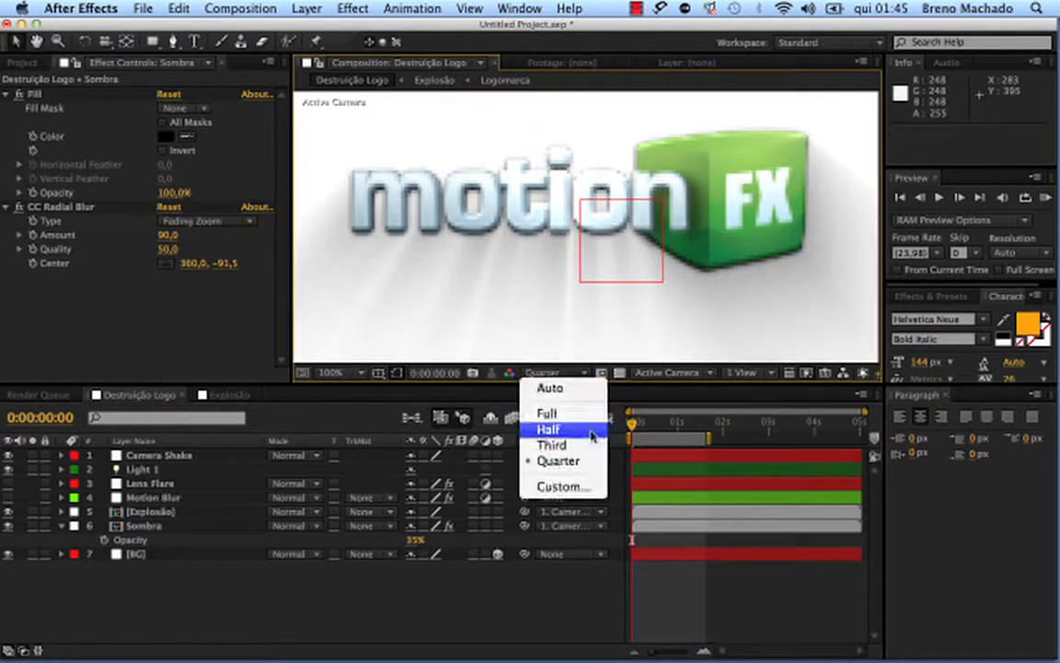
click(594, 412)
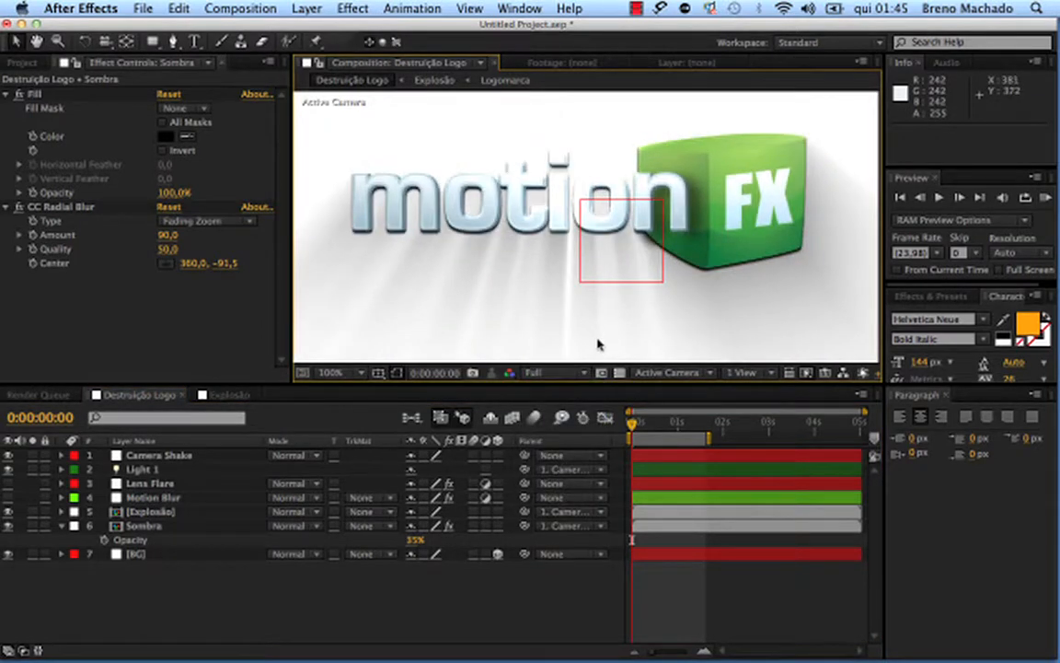
drag(531, 260, 605, 268)
mouse_move(538, 215)
mouse_down()
mouse_move(473, 236)
mouse_move(516, 194)
mouse_move(542, 293)
mouse_move(521, 200)
mouse_up()
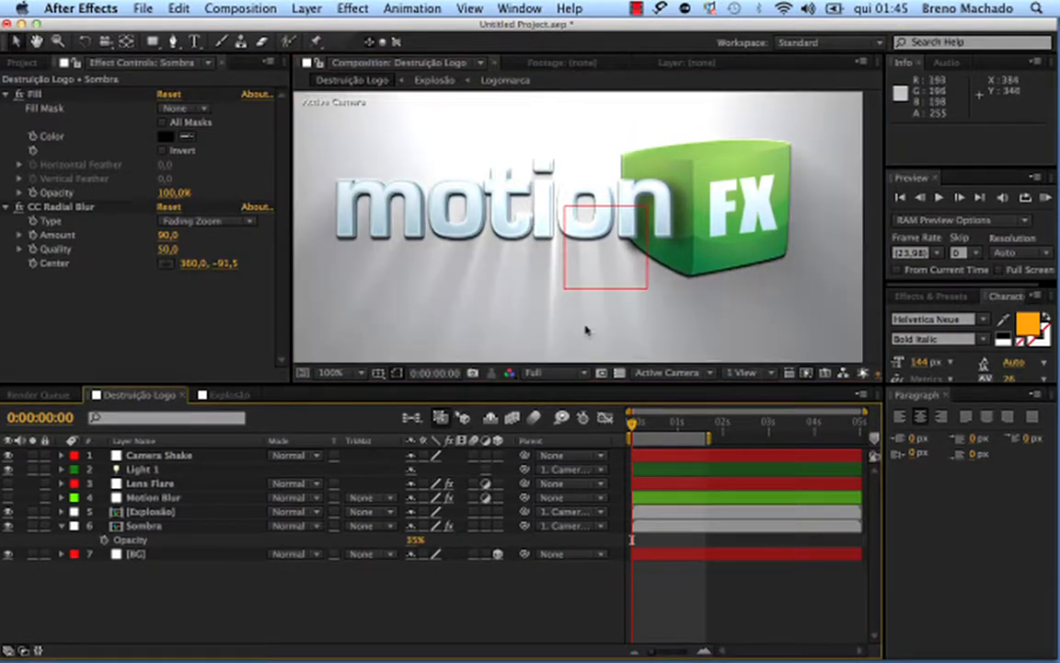
drag(500, 301, 573, 256)
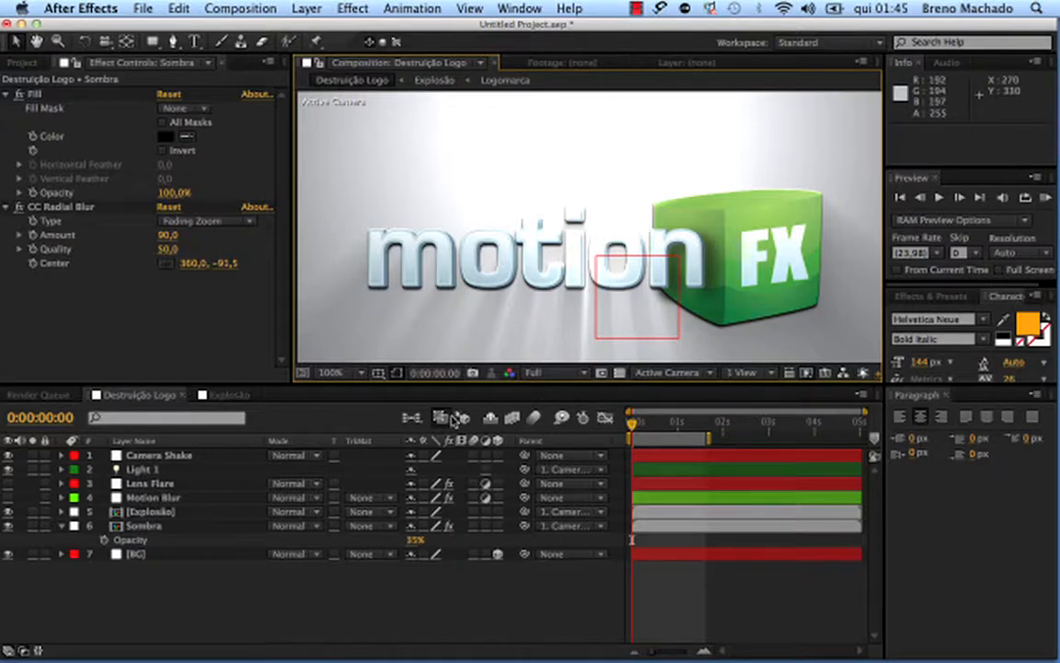
mouse_move(511, 221)
mouse_down()
mouse_move(447, 202)
mouse_move(536, 243)
mouse_move(505, 220)
mouse_up()
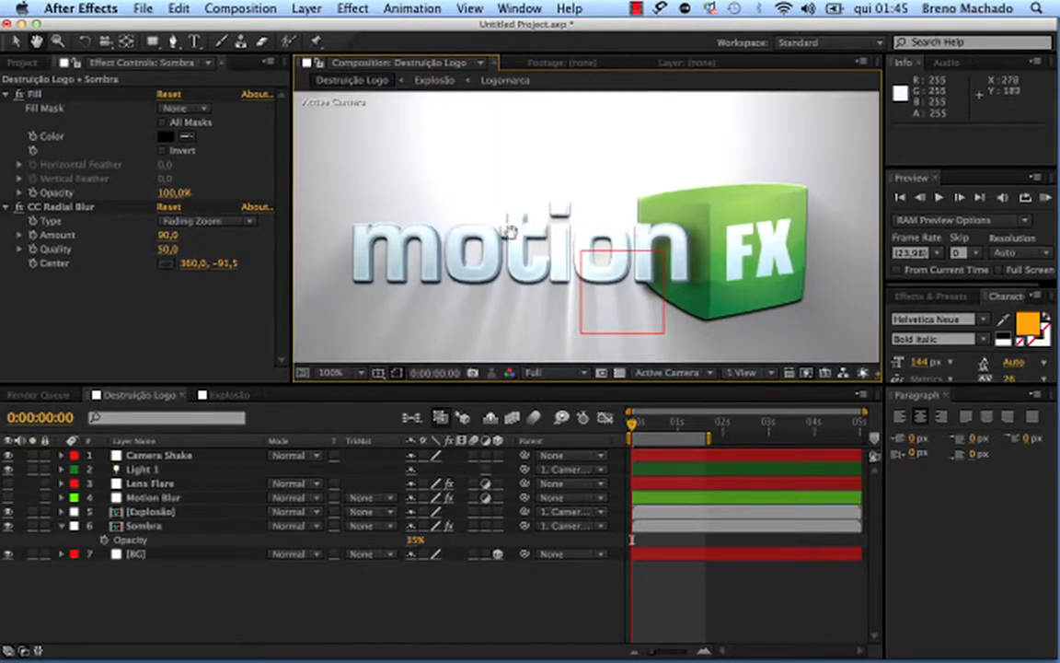
- Turn Draft 3D back on and return the preview resolution to Quarter
click(463, 419)
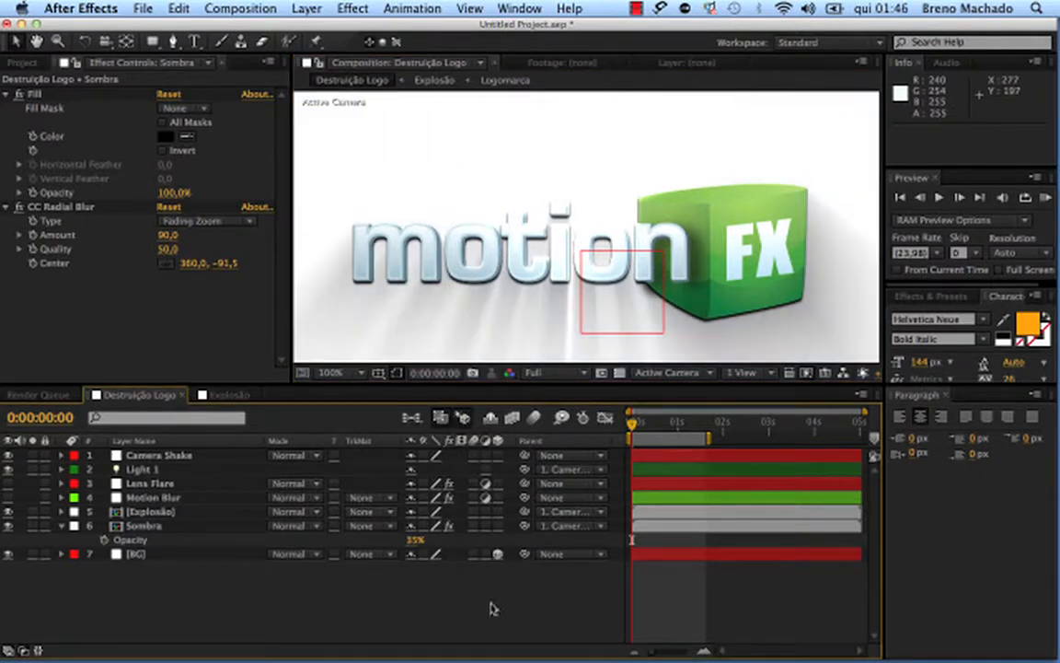
click(549, 372)
click(566, 459)
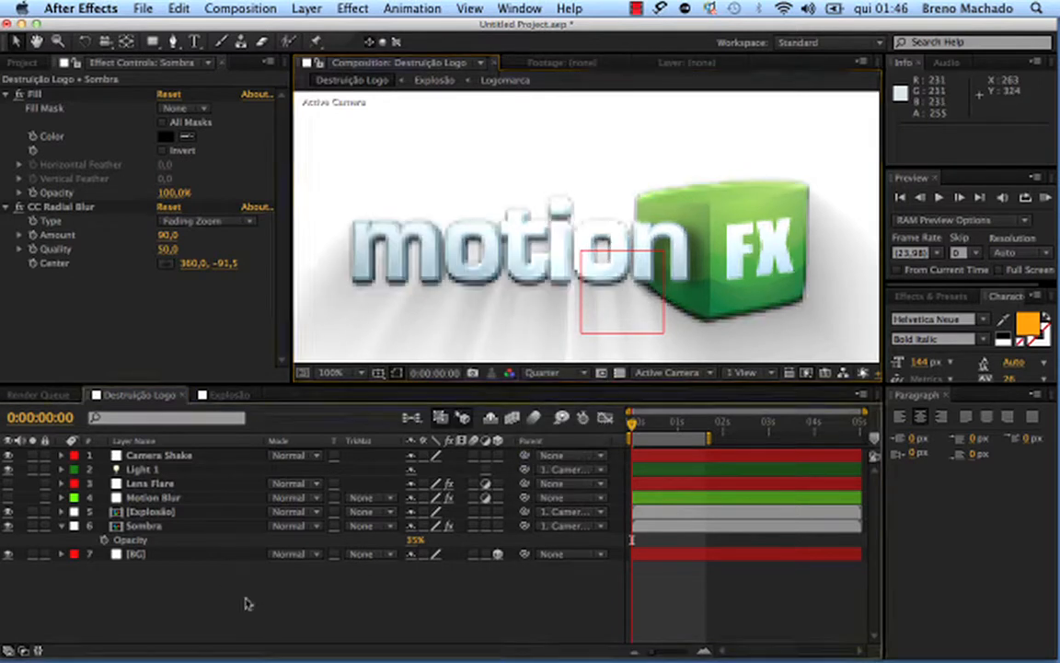
- Review the layer stack from Camera Shake through Light 1 and Lens Flare down to BG, undoing any accidental reordering
drag(158, 455, 248, 479)
key(super+z)
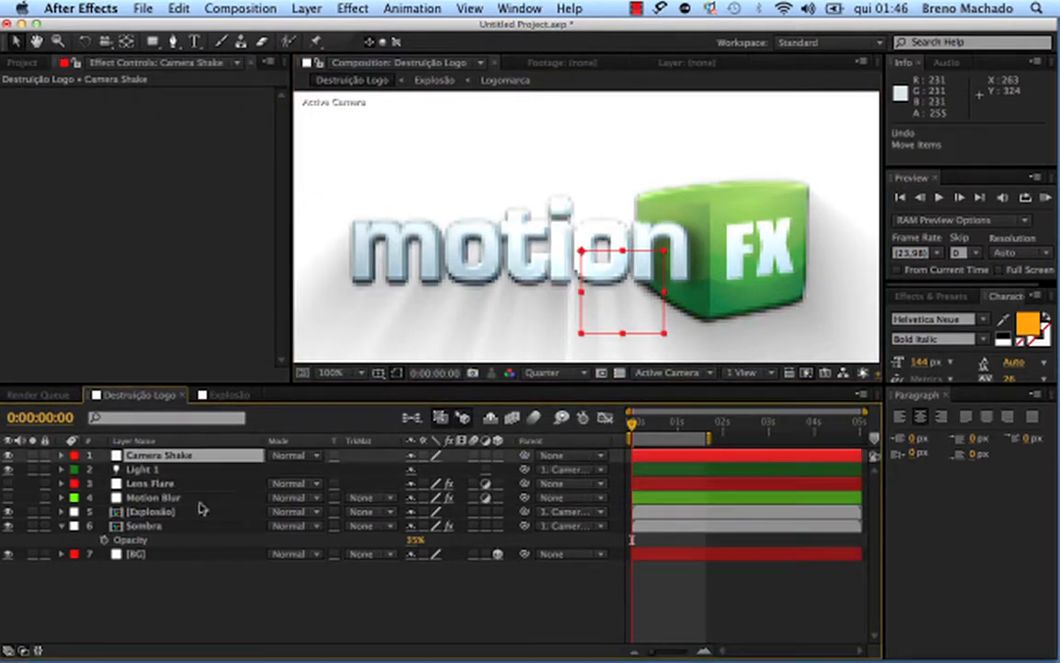
click(170, 469)
click(184, 483)
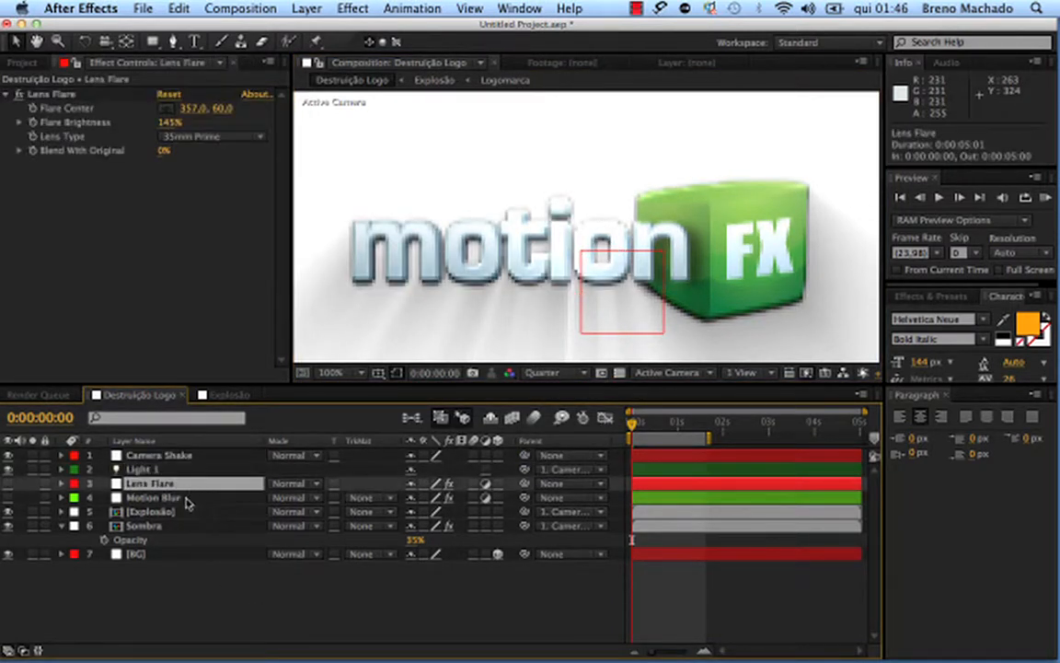
click(165, 470)
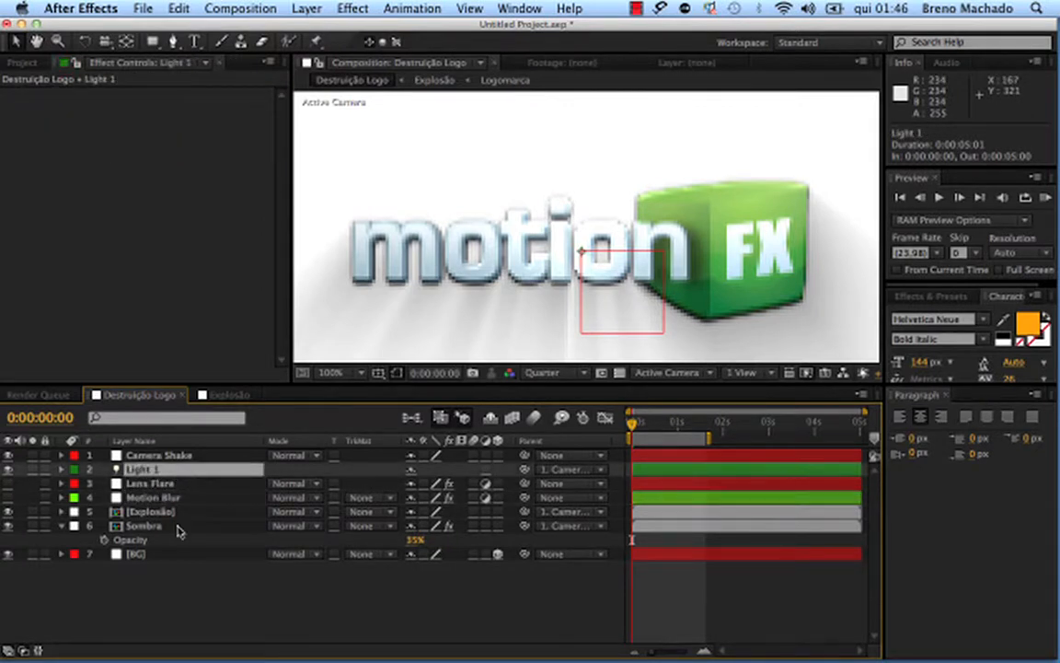
click(212, 553)
- Try shifting Light 1 slightly above the composition frame and undo the move
key(space)
drag(485, 174, 485, 271)
scroll(485, 271, down, 1)
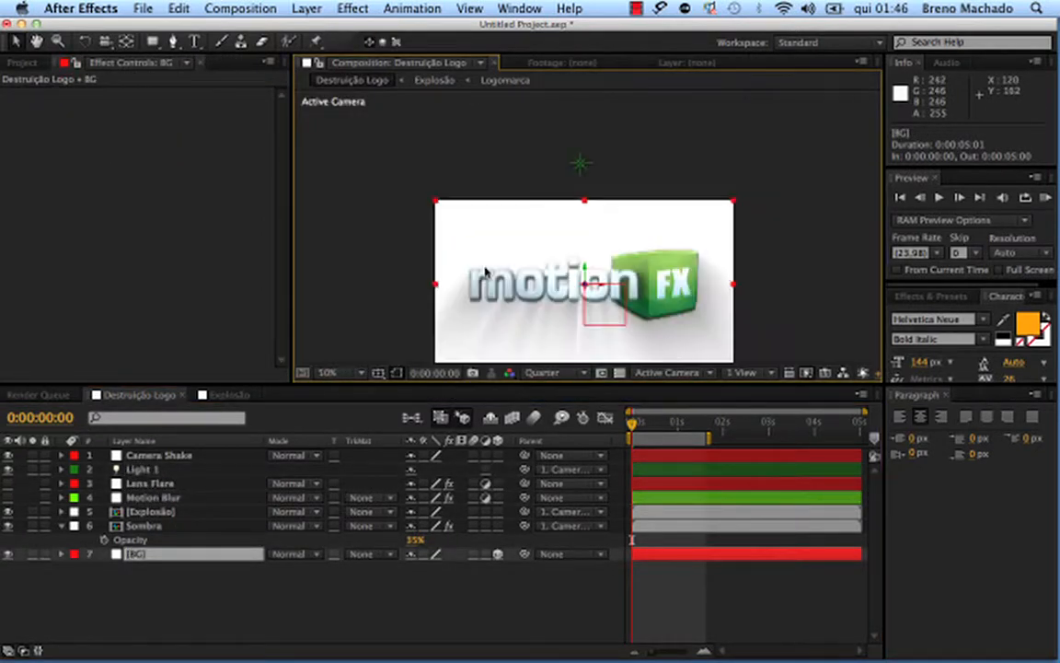
key(space)
drag(581, 299, 574, 289)
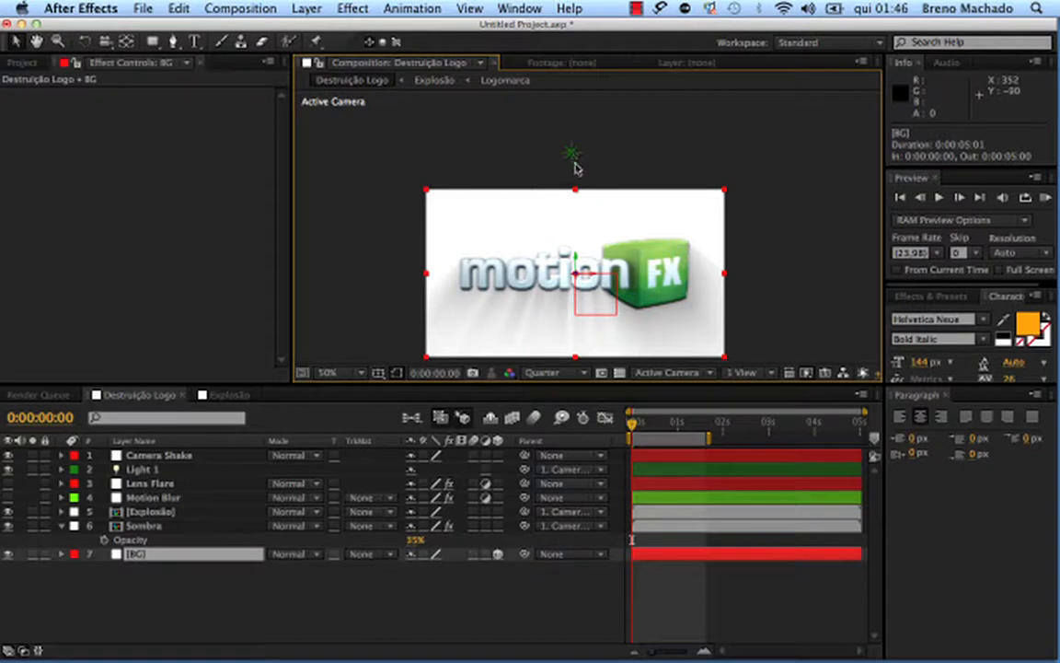
mouse_move(572, 158)
mouse_down()
mouse_move(547, 164)
mouse_move(569, 136)
mouse_move(560, 175)
mouse_move(578, 168)
mouse_up()
key(super+z)
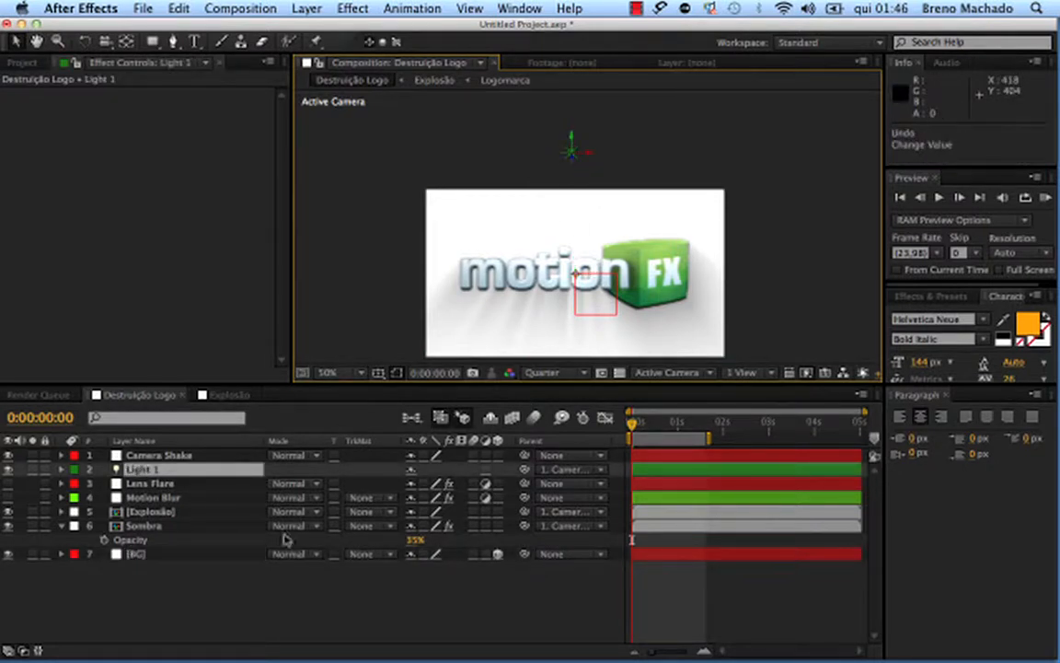
- Check the Sombra, Explosão and Light 1 layers that are parented to the Camera Shake null
click(192, 524)
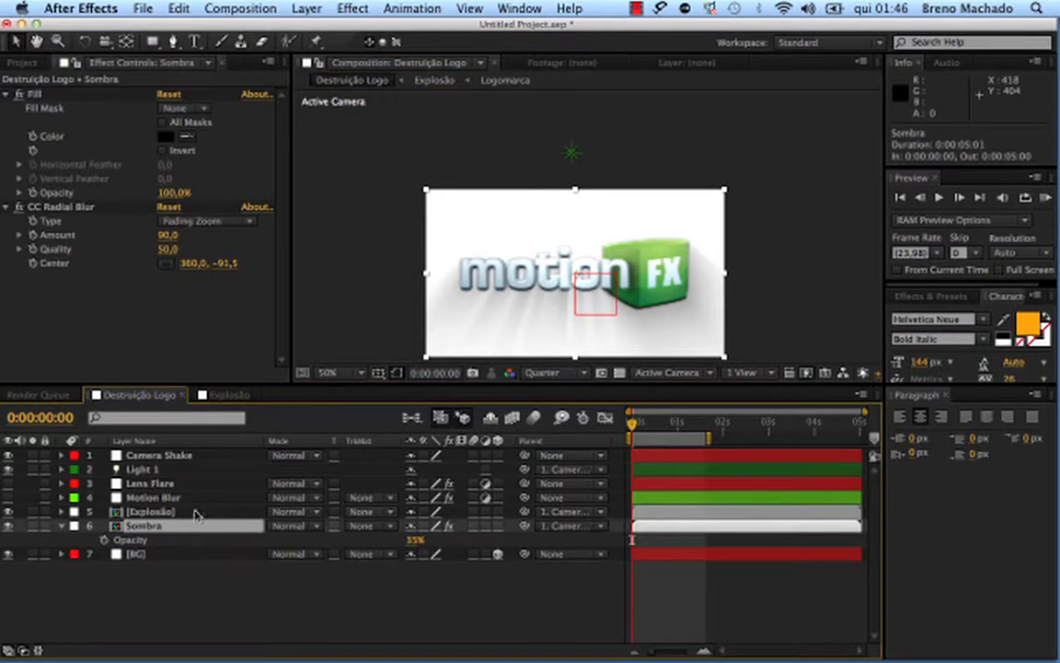
click(198, 511)
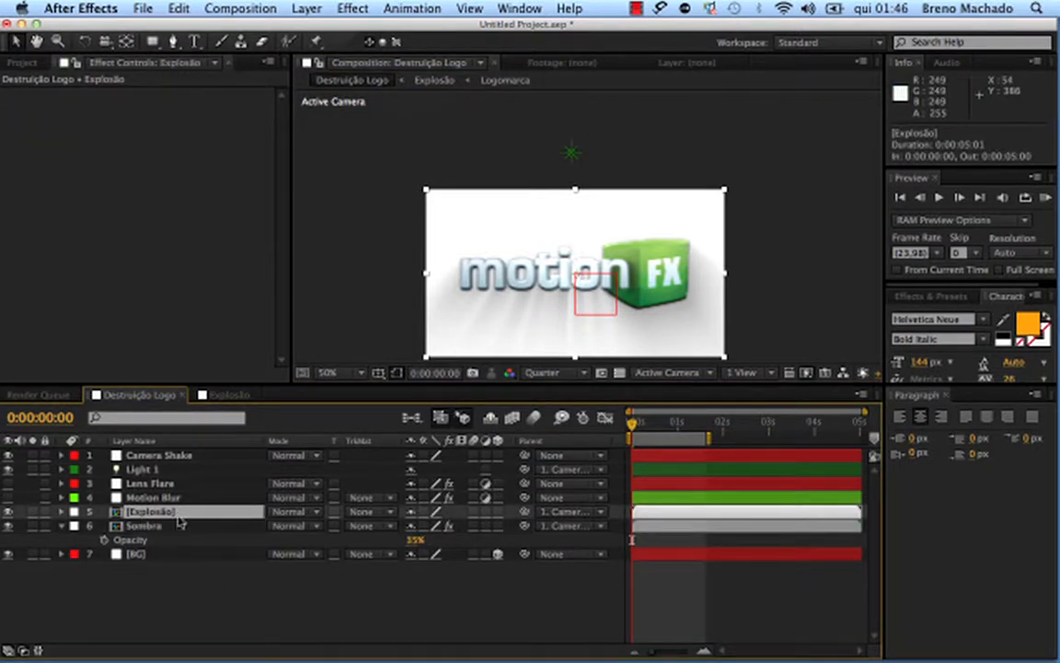
click(211, 526)
shift+click(184, 511)
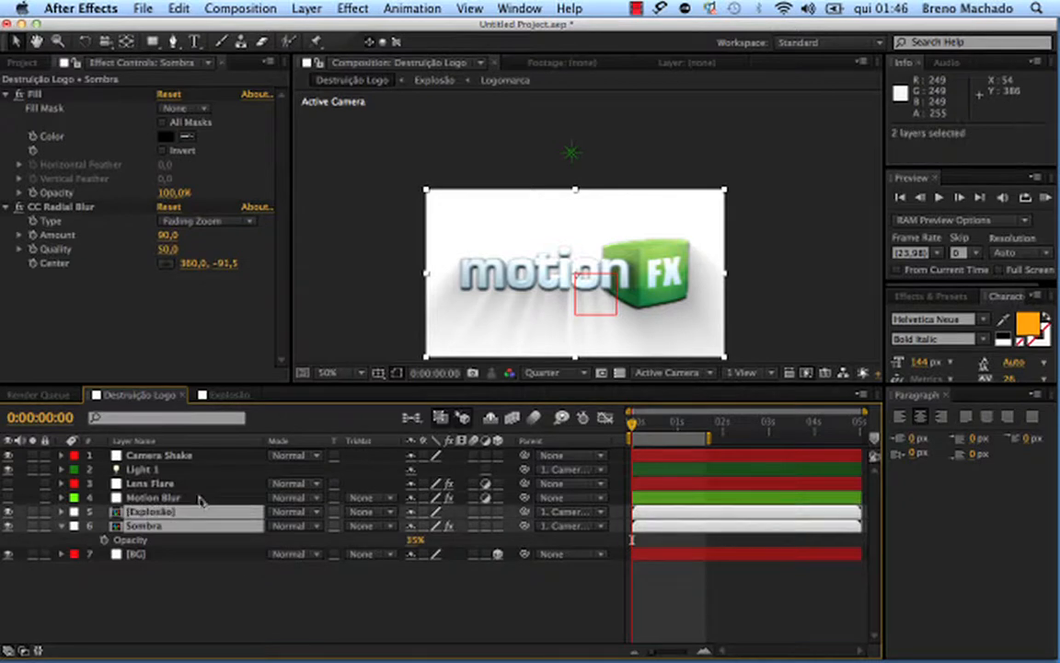
click(175, 469)
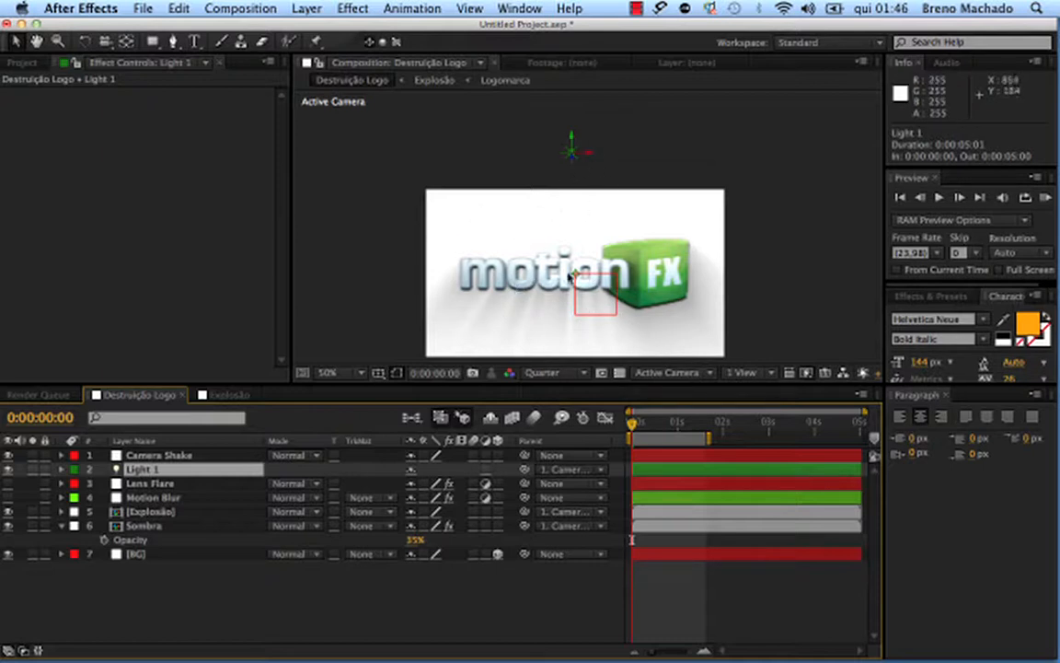
- Reveal the Camera Shake null's transform properties and set a Position keyframe at 0:00:00:00
click(201, 456)
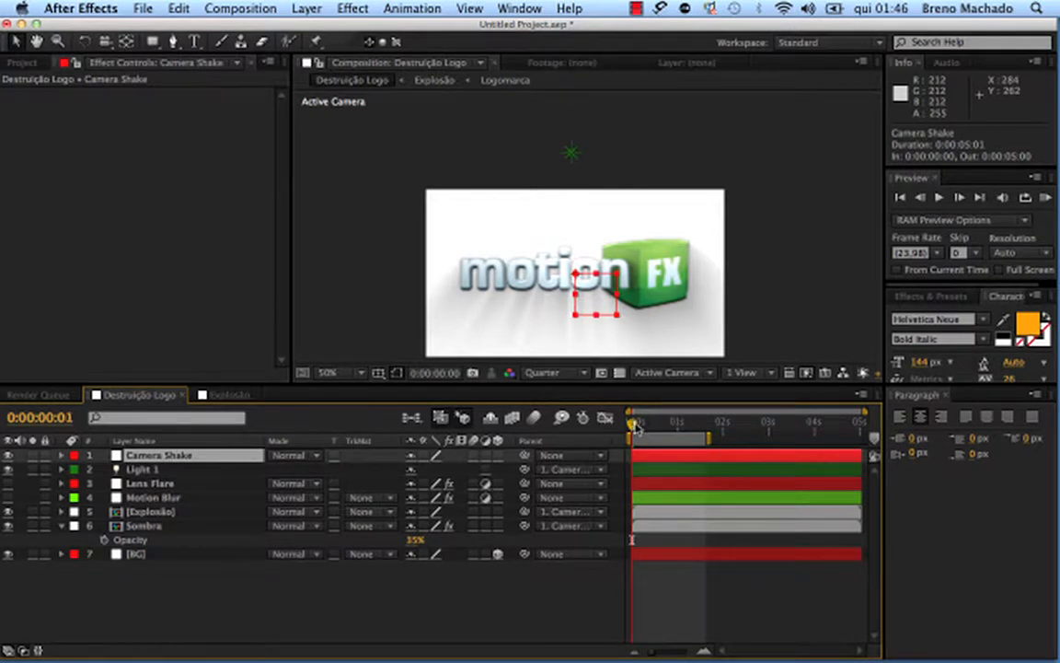
drag(635, 425, 633, 422)
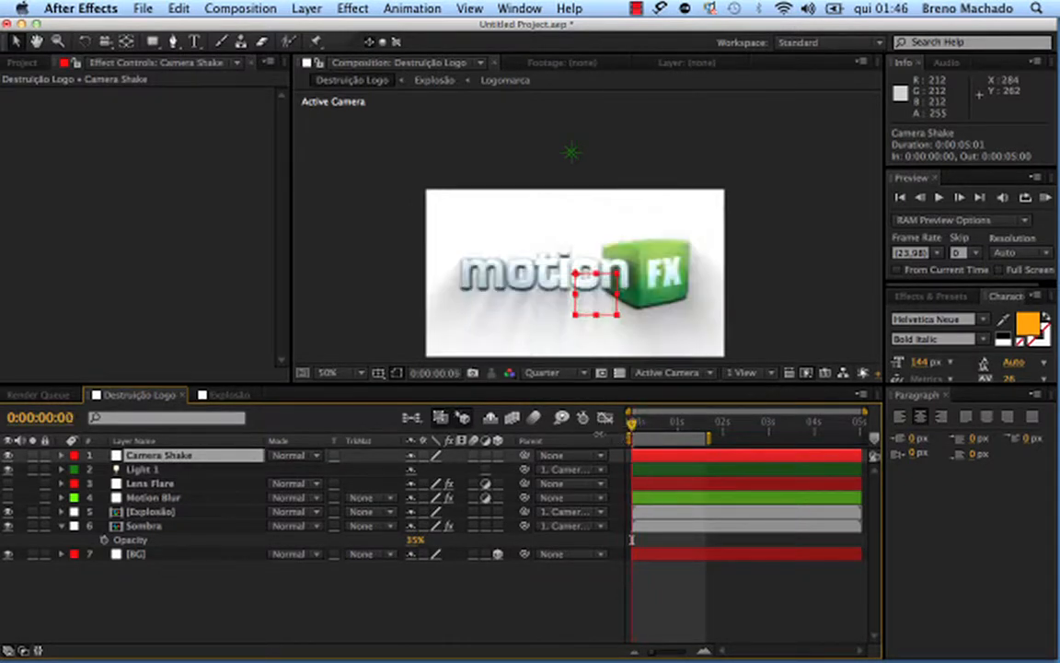
click(62, 454)
click(78, 471)
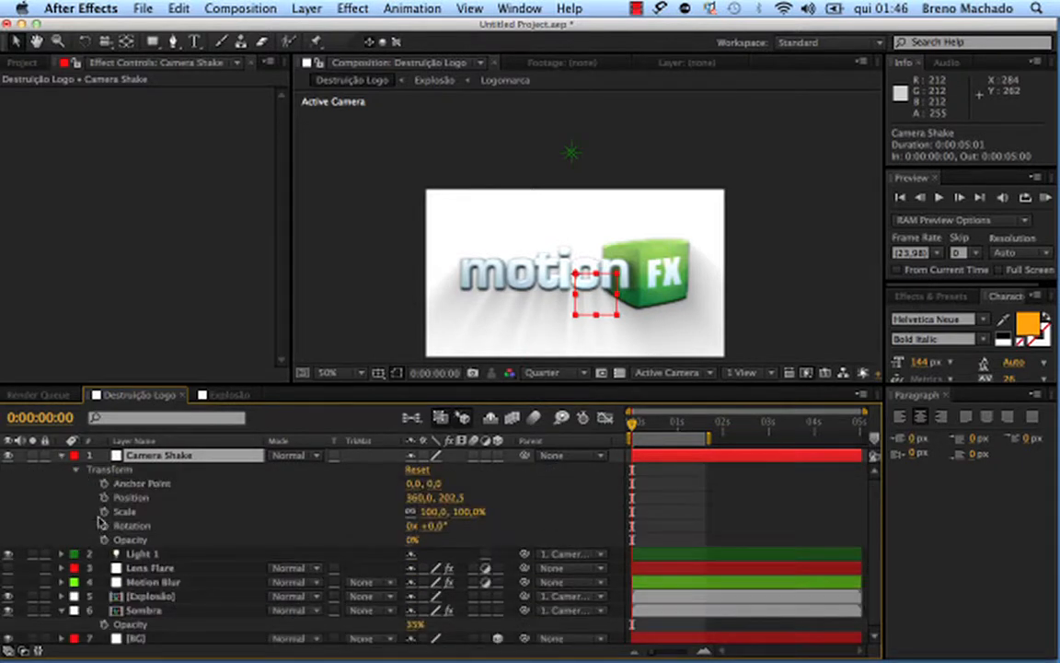
click(104, 497)
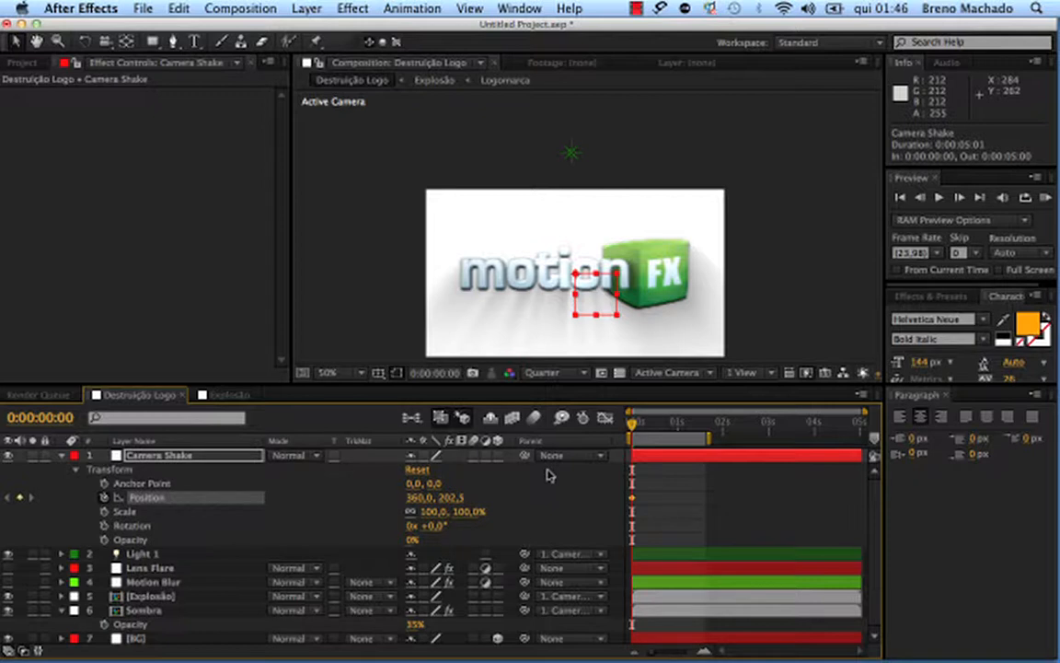
- Add an expression to the Camera Shake null's Position property, leaving the default transform.position text in place
alt+click(104, 498)
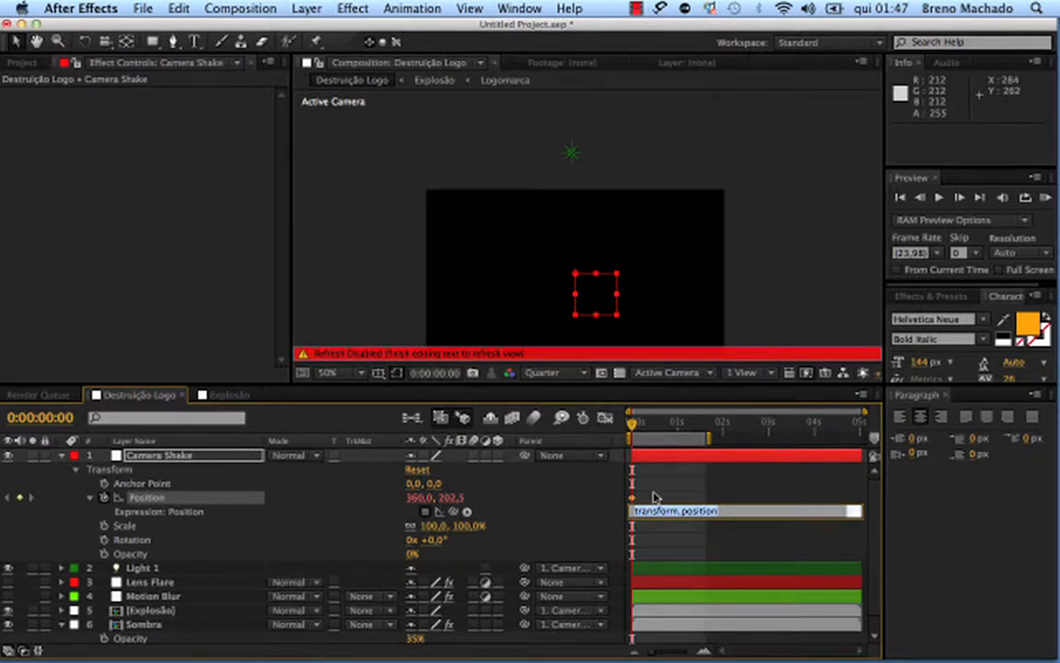
click(730, 512)
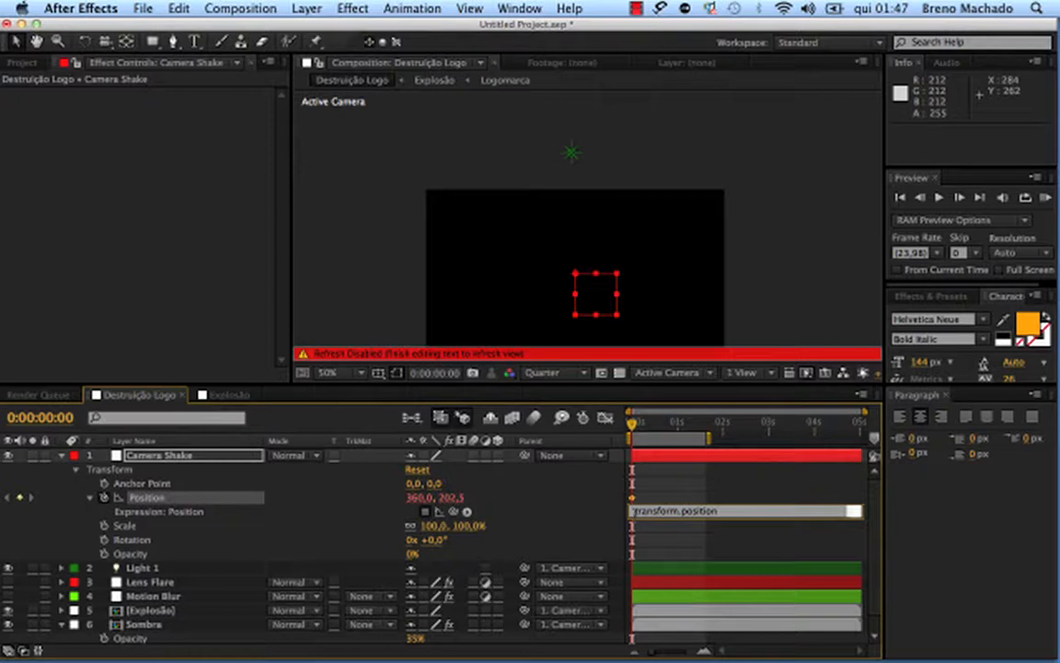
key(super+a)
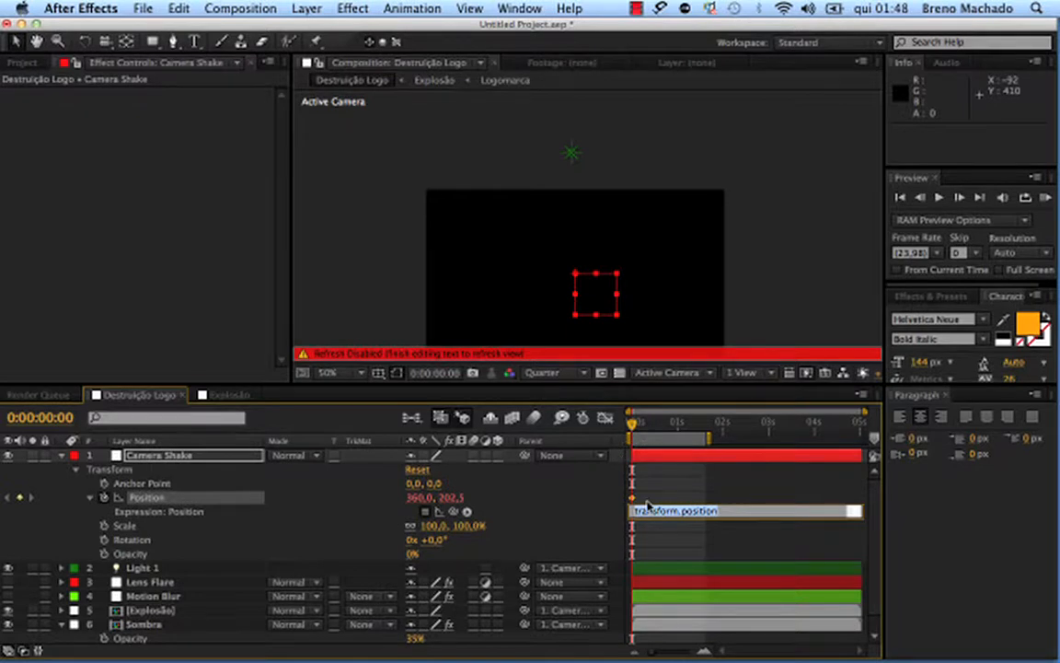
click(727, 510)
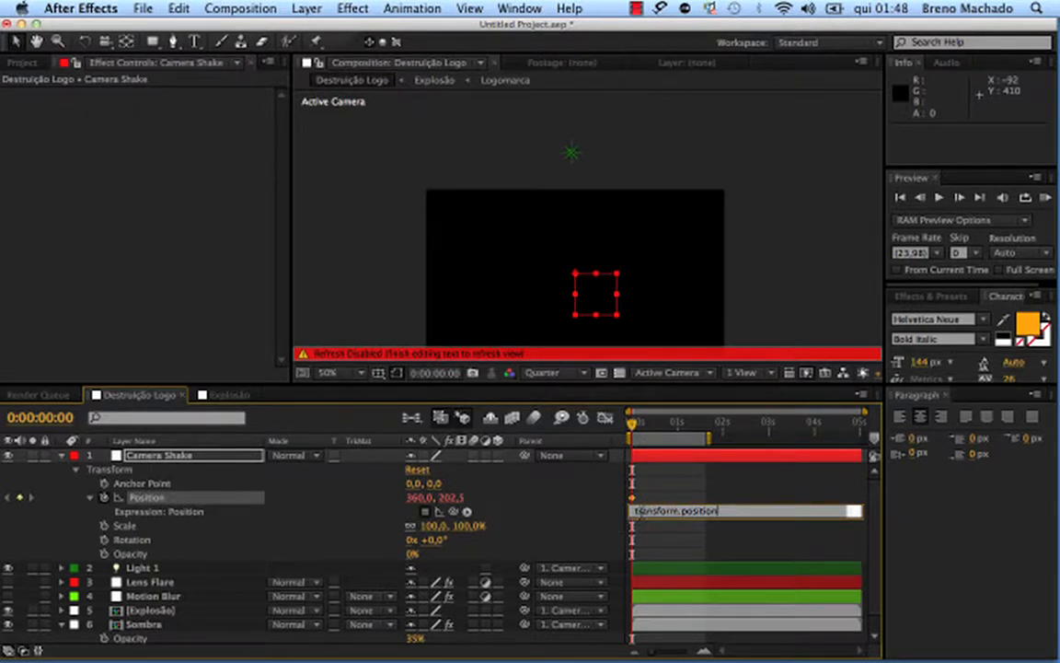
click(728, 509)
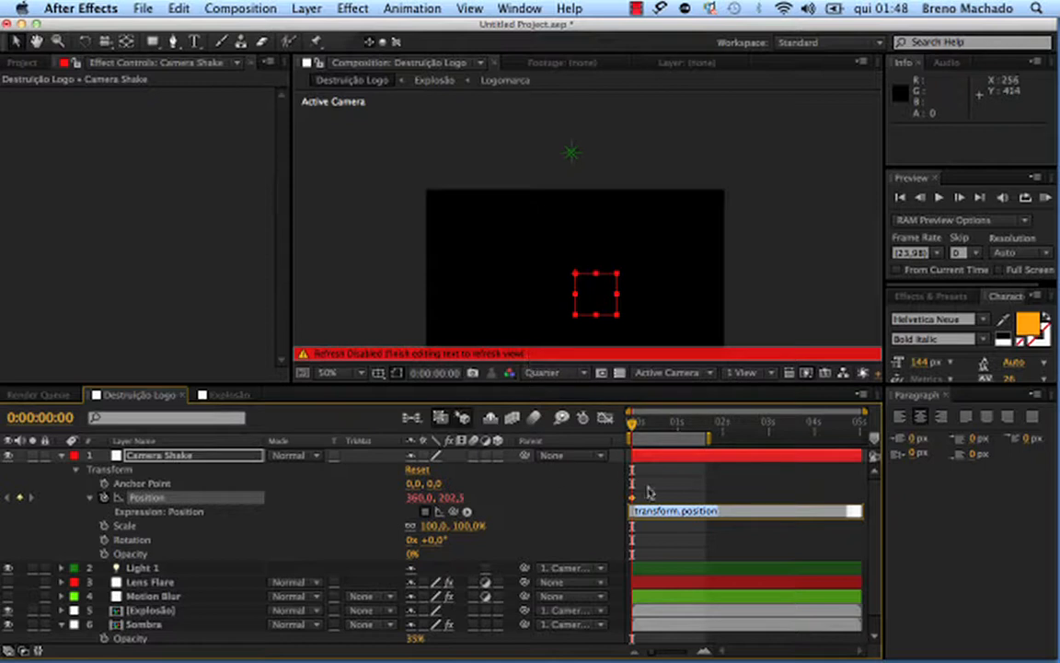
click(512, 477)
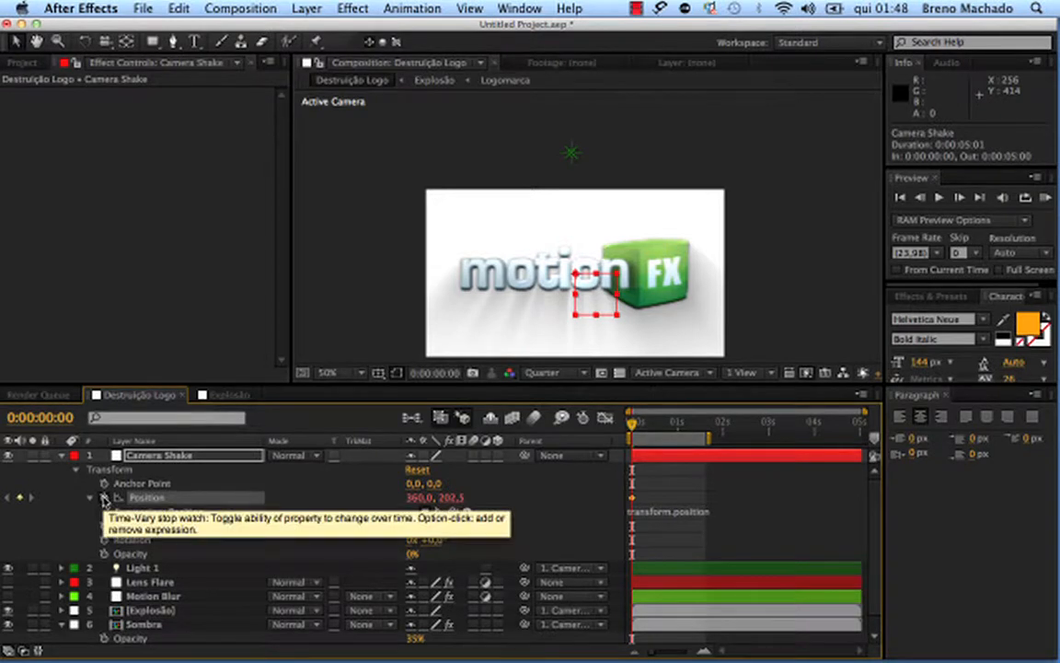
click(365, 549)
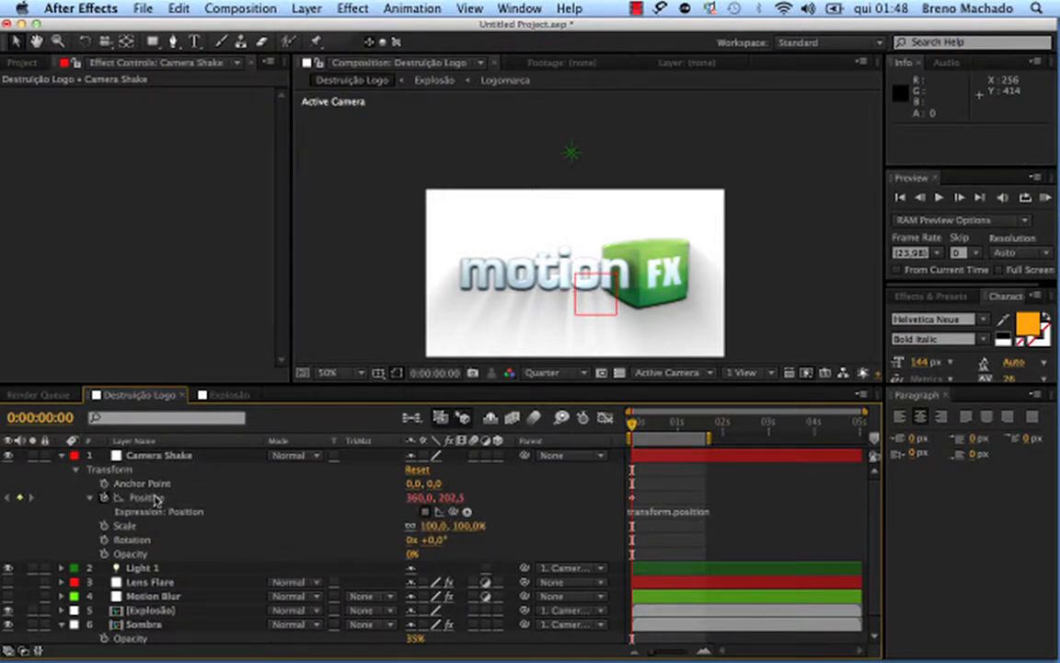
- Apply a Slider Control expression effect to the Camera Shake null
click(143, 454)
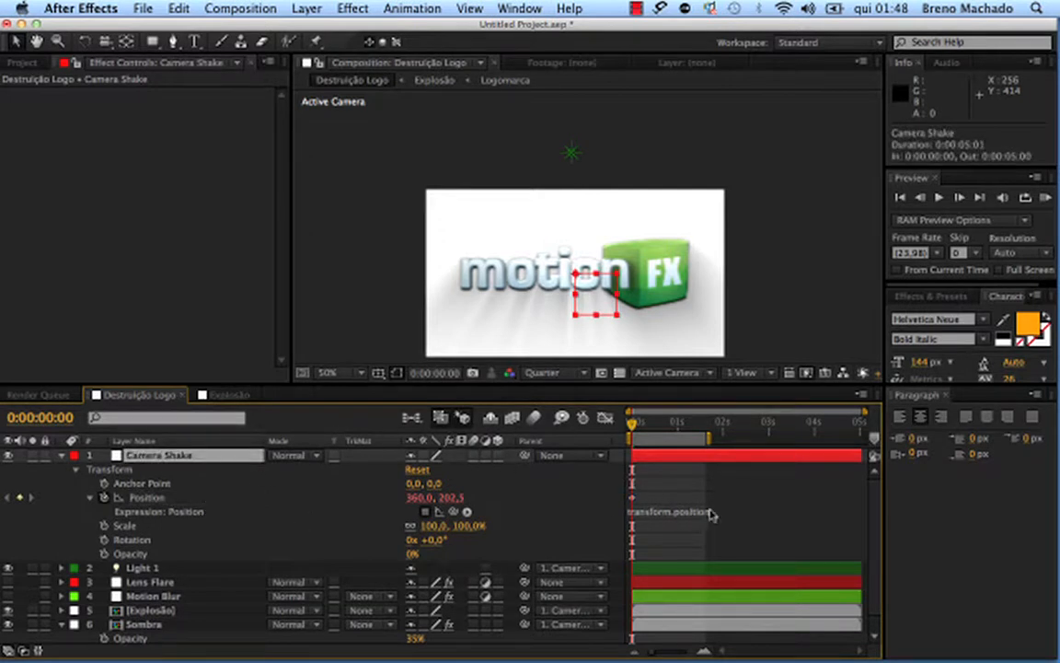
click(446, 483)
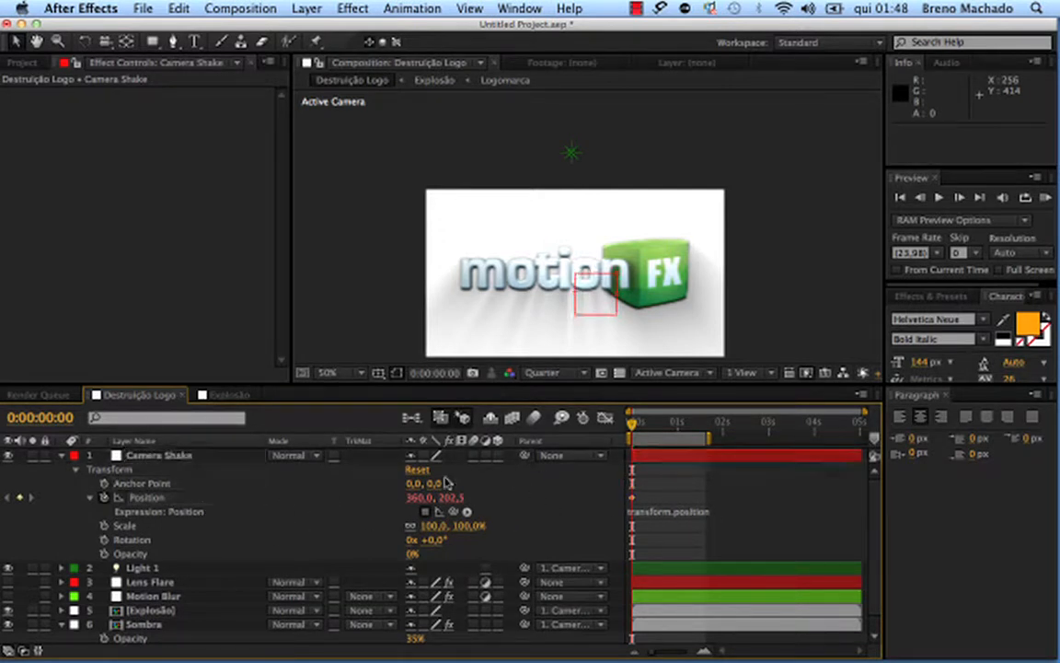
click(198, 455)
click(353, 8)
mouse_move(428, 180)
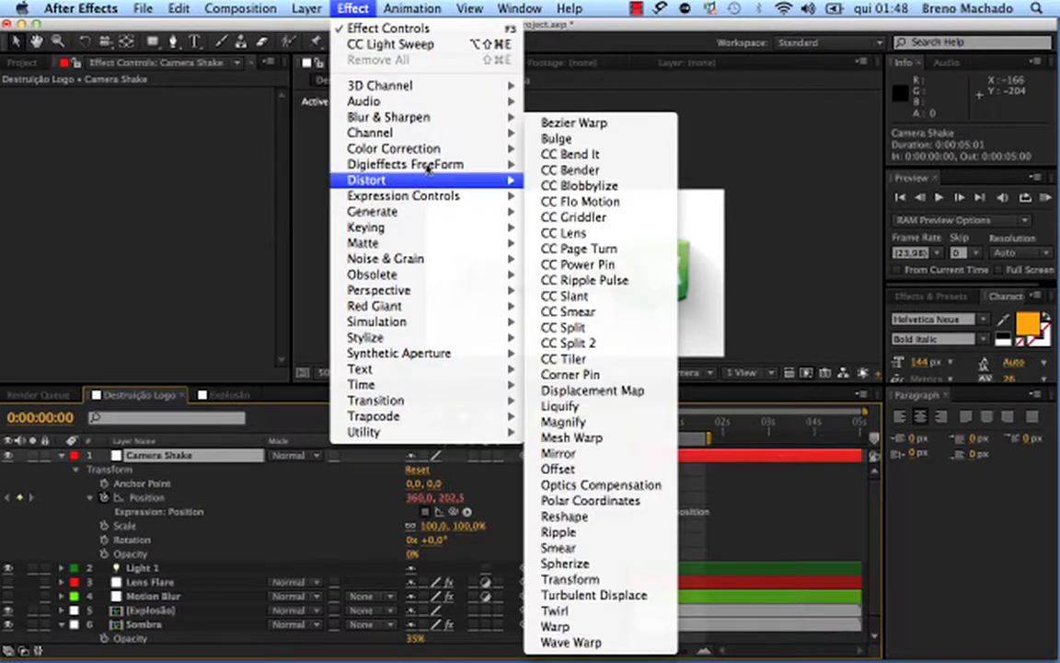
mouse_move(502, 196)
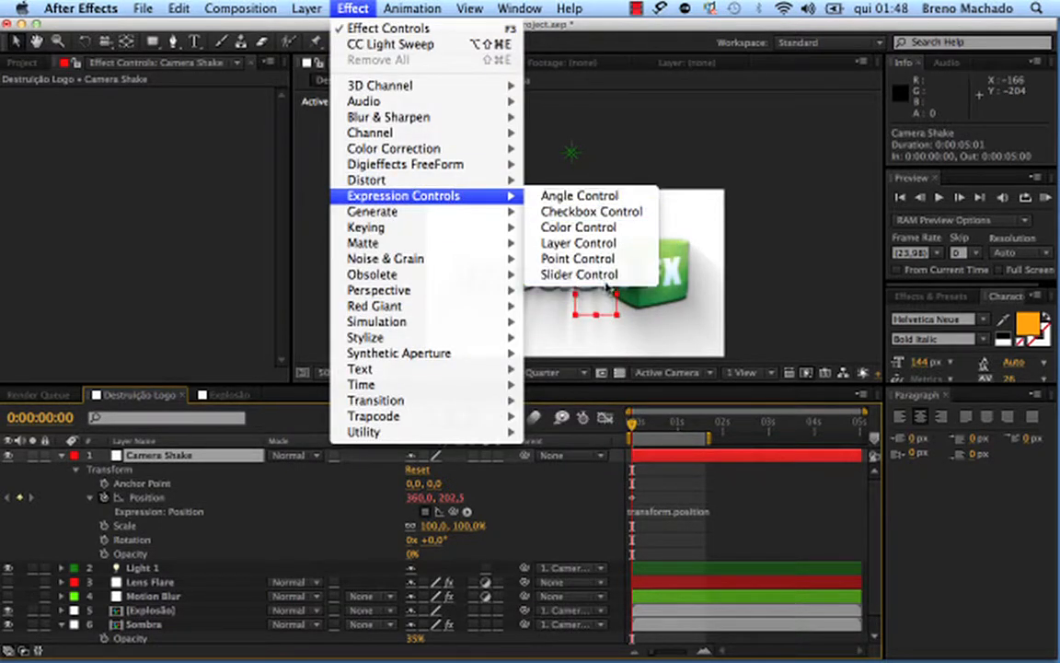
click(578, 274)
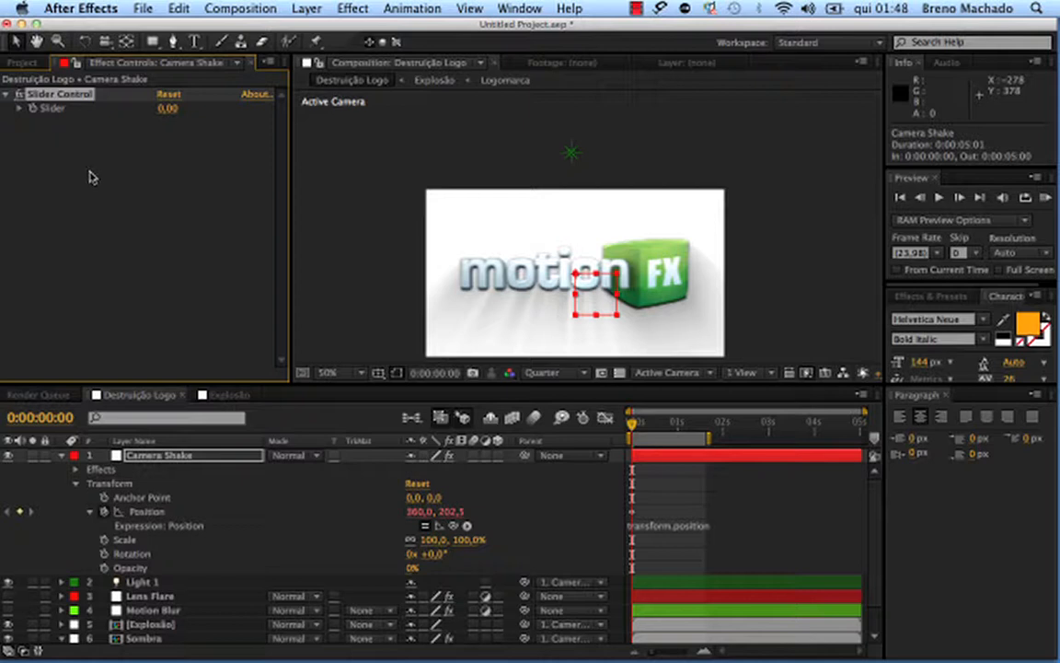
- Rename the Slider Control effect on the Camera Shake null as Velocidade
key(Return)
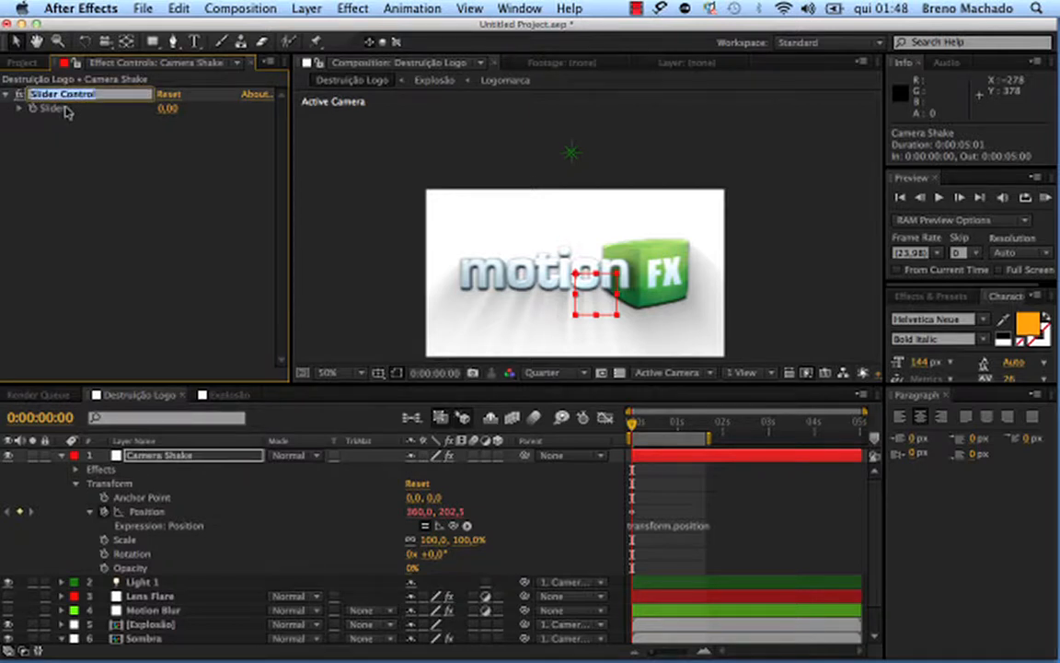
key(Return)
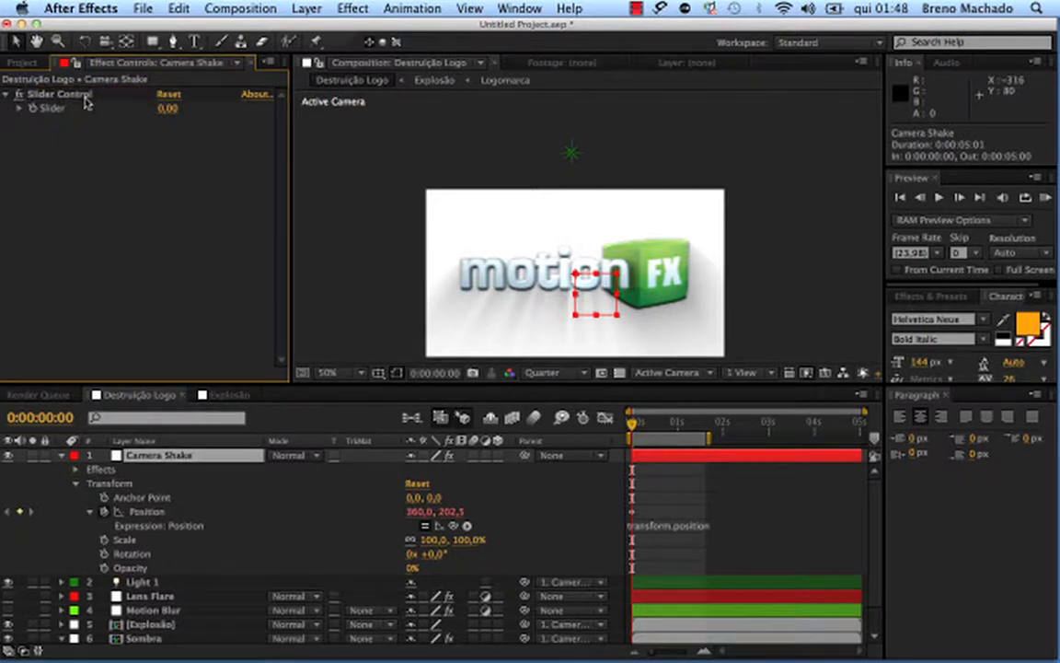
key(Return)
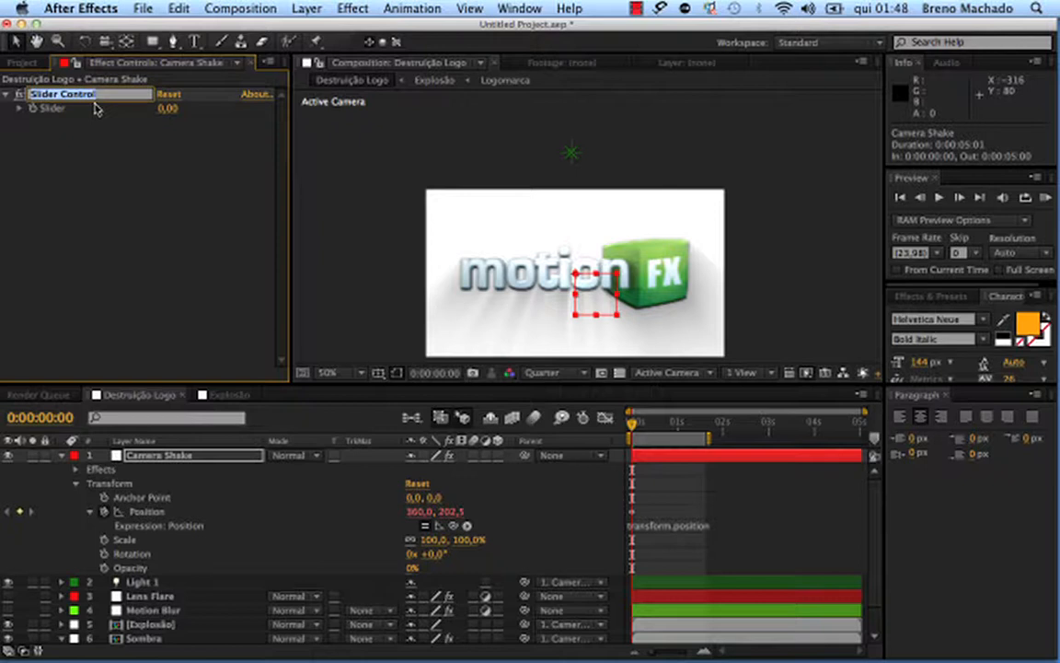
text(V)
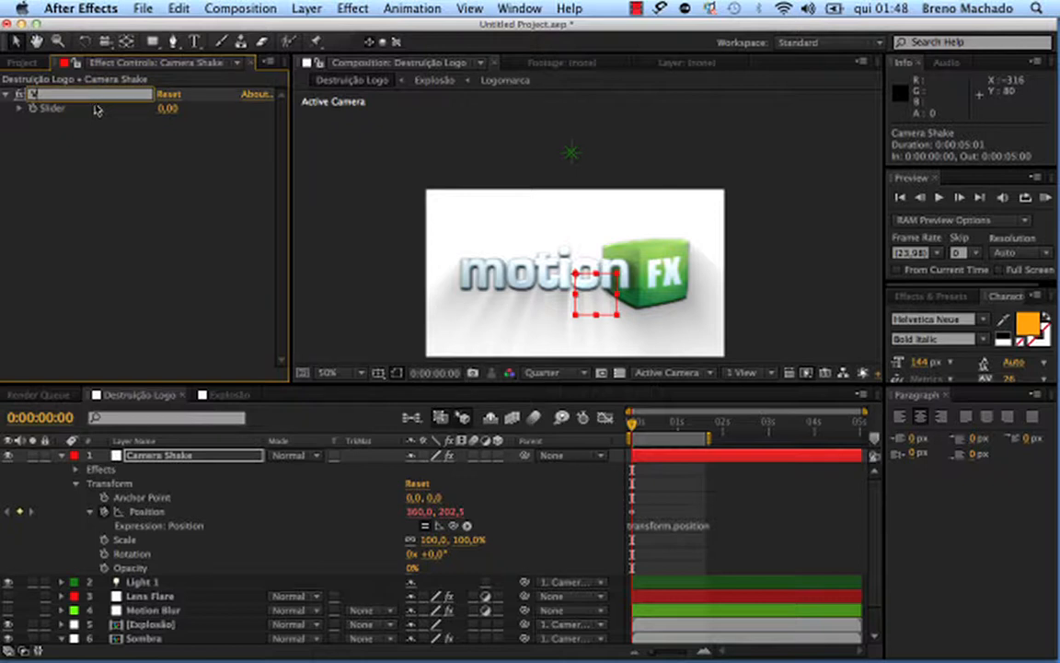
text(elocidade)
key(Return)
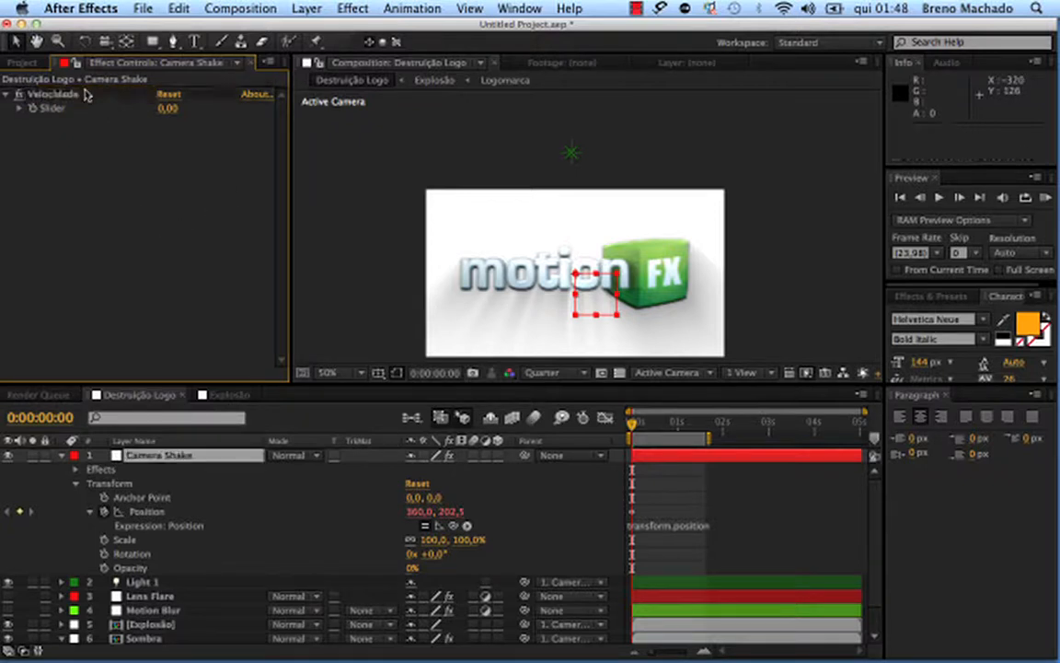
- Duplicate the Velocidade slider effect and rename the copy as Distancia
key(ctrl+d)
key(Return)
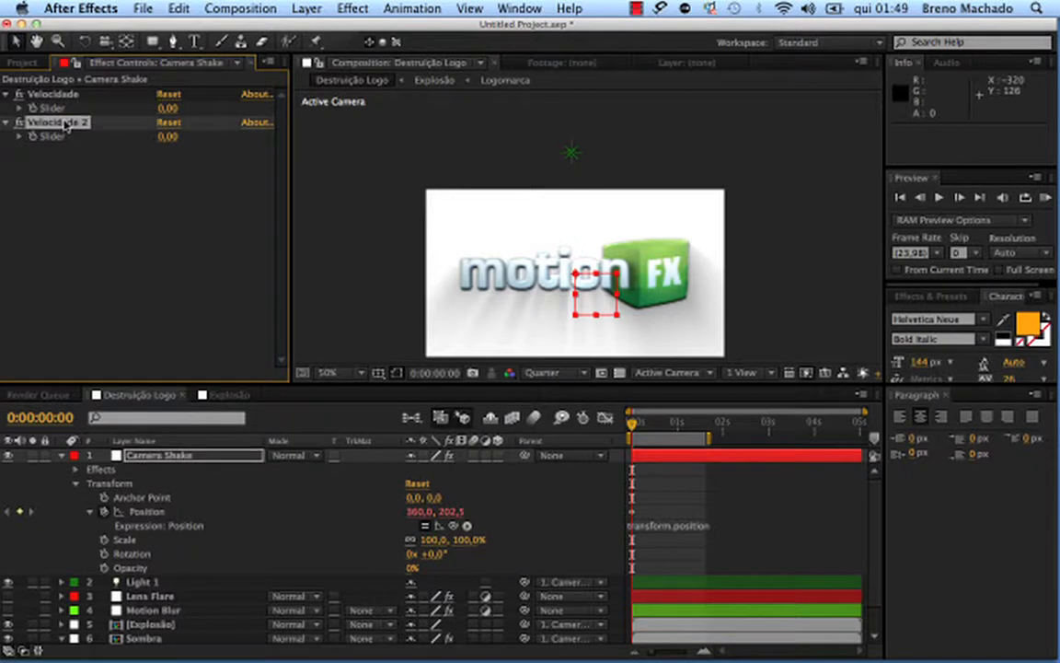
text(I)
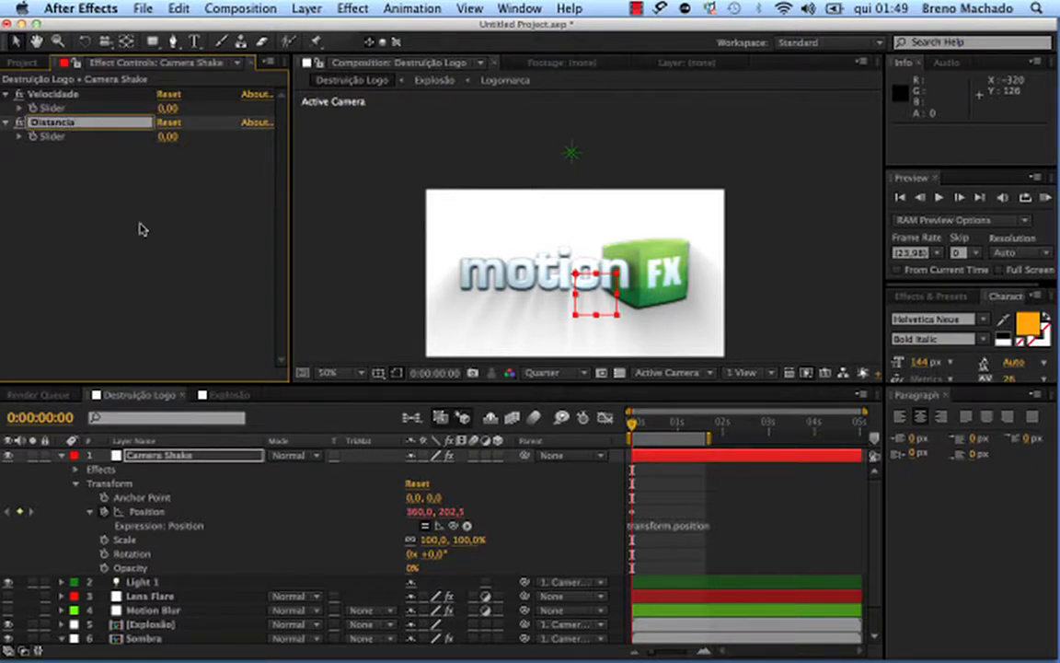
click(91, 123)
click(211, 456)
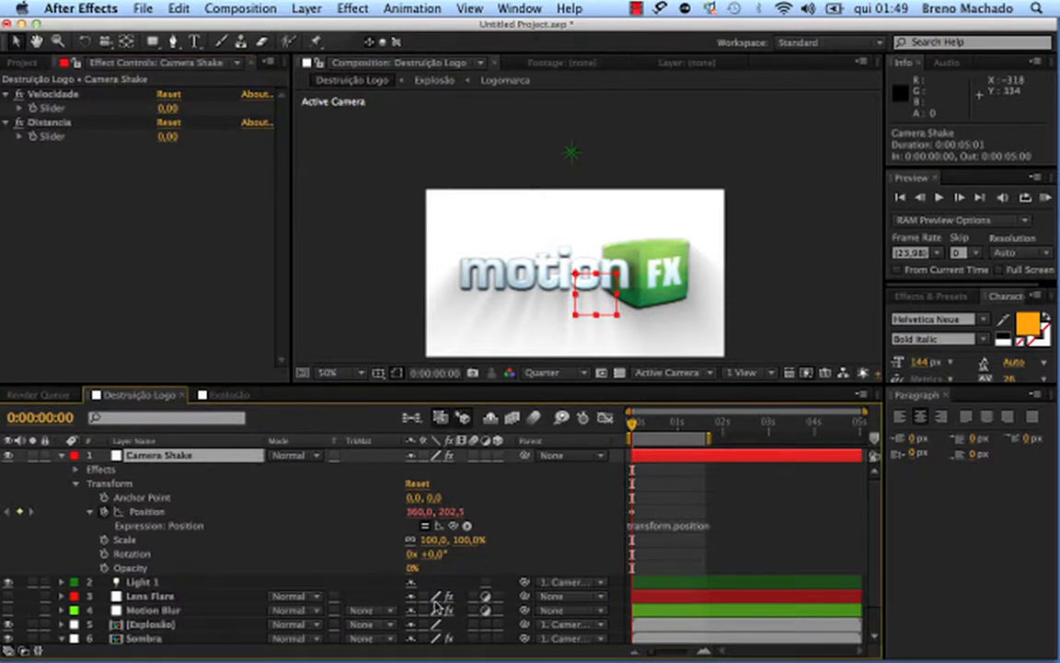
- Replace Camera Shake's Position expression with a wiggle( call that links the Velocidade slider as frequency and the Distancia slider as amplitude, separated by a comma
click(733, 522)
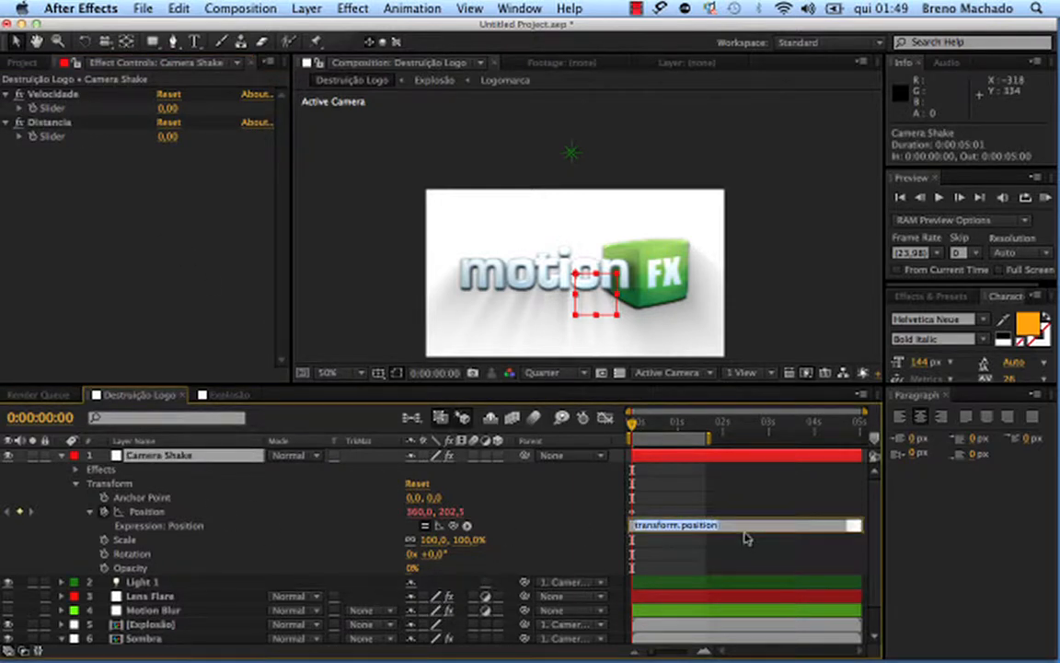
text(wiggle()
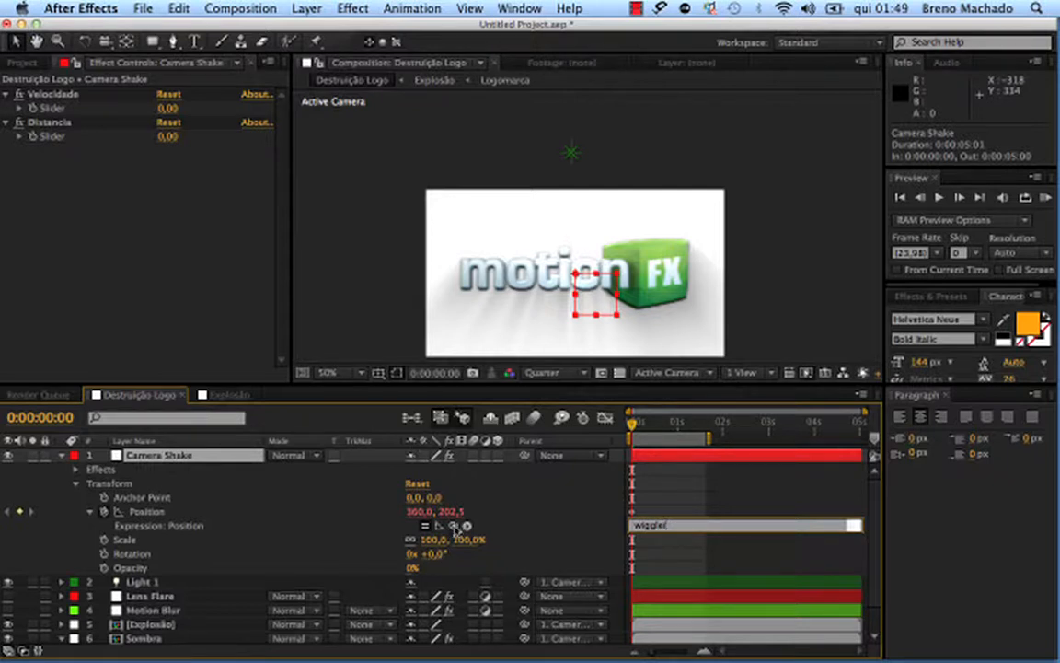
drag(454, 527, 465, 502)
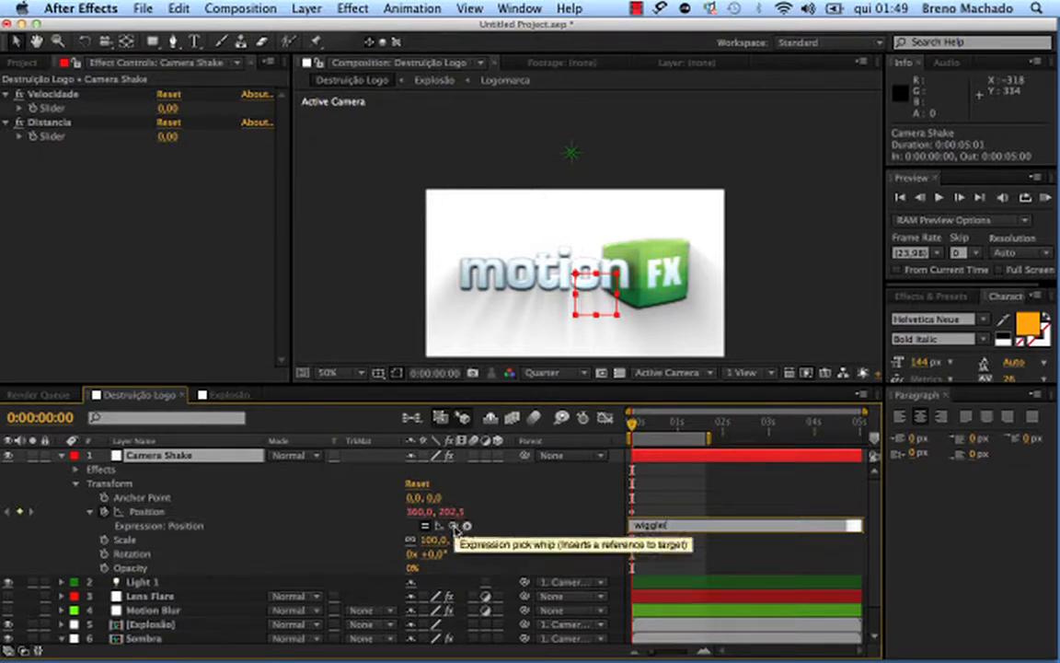
mouse_move(457, 529)
mouse_down()
mouse_move(419, 465)
mouse_move(307, 356)
mouse_move(167, 160)
mouse_move(164, 108)
mouse_move(44, 106)
mouse_move(50, 98)
mouse_move(57, 109)
mouse_up()
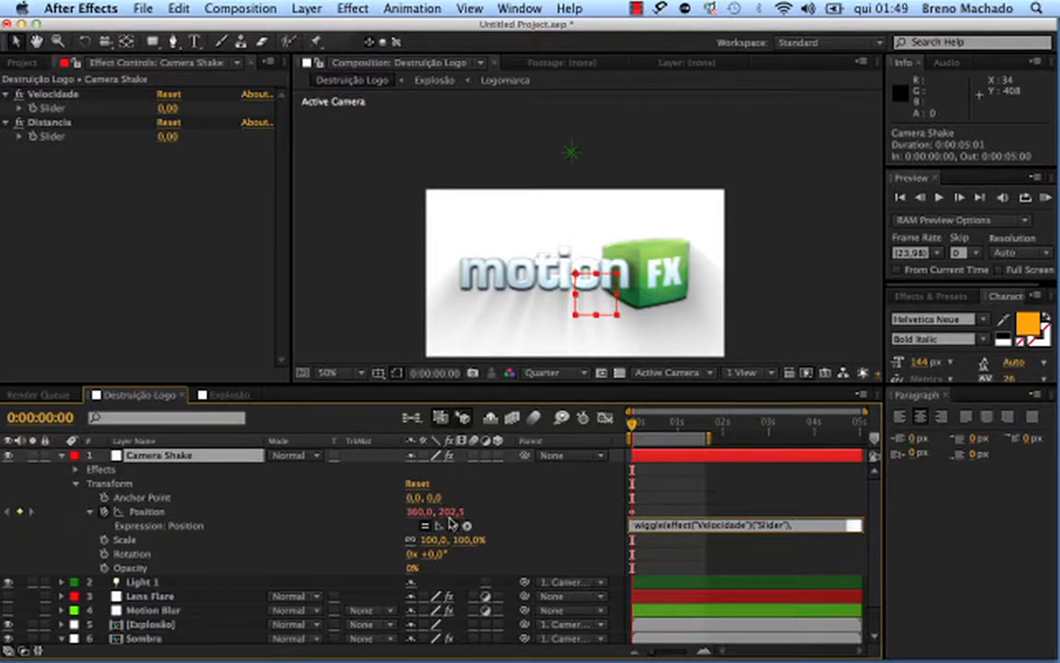
drag(450, 521, 63, 140)
click(776, 528)
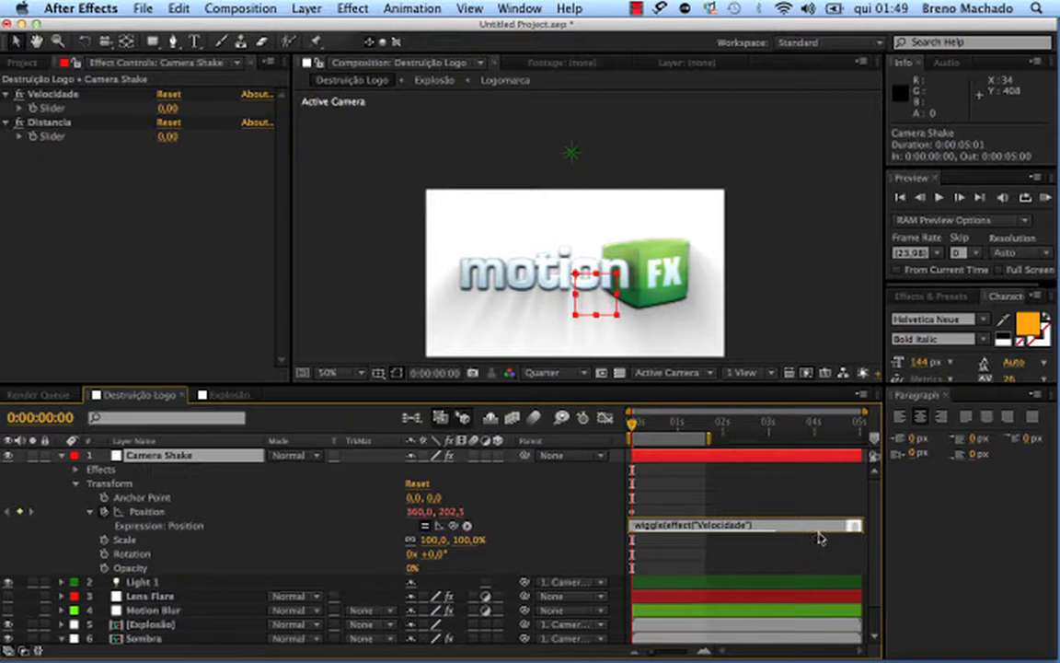
key(Down)
key(Up)
click(640, 539)
click(638, 295)
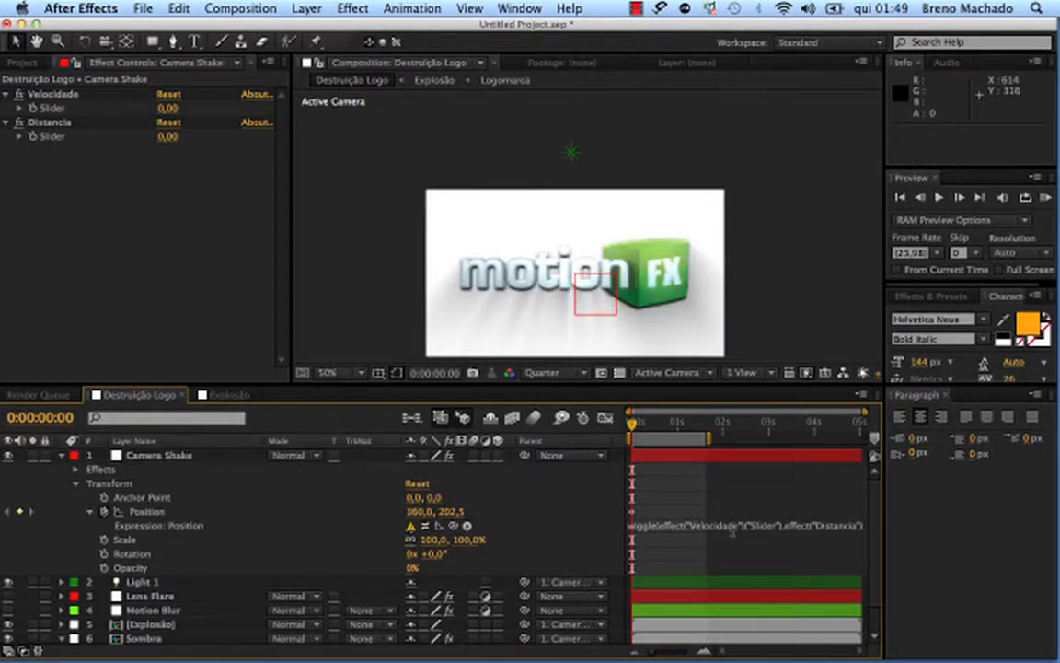
- Close the parenthesis of the Position expression so it reads wiggle(effect("Velocidade")("Slider"),effect("Distancia")("Slider")), and select the Position property
click(730, 532)
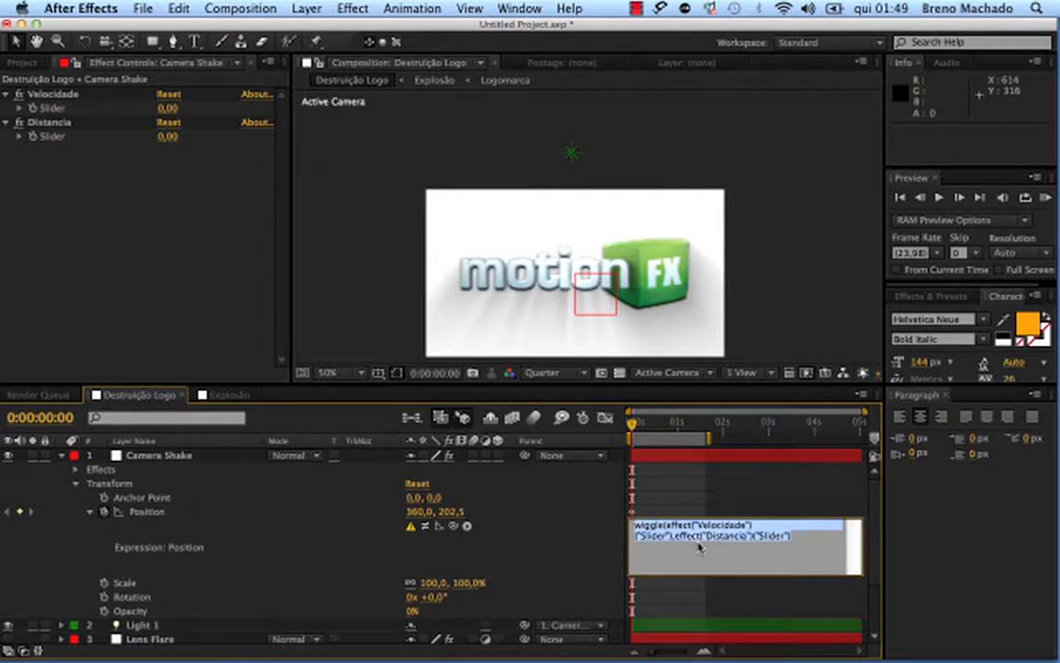
click(540, 544)
click(651, 296)
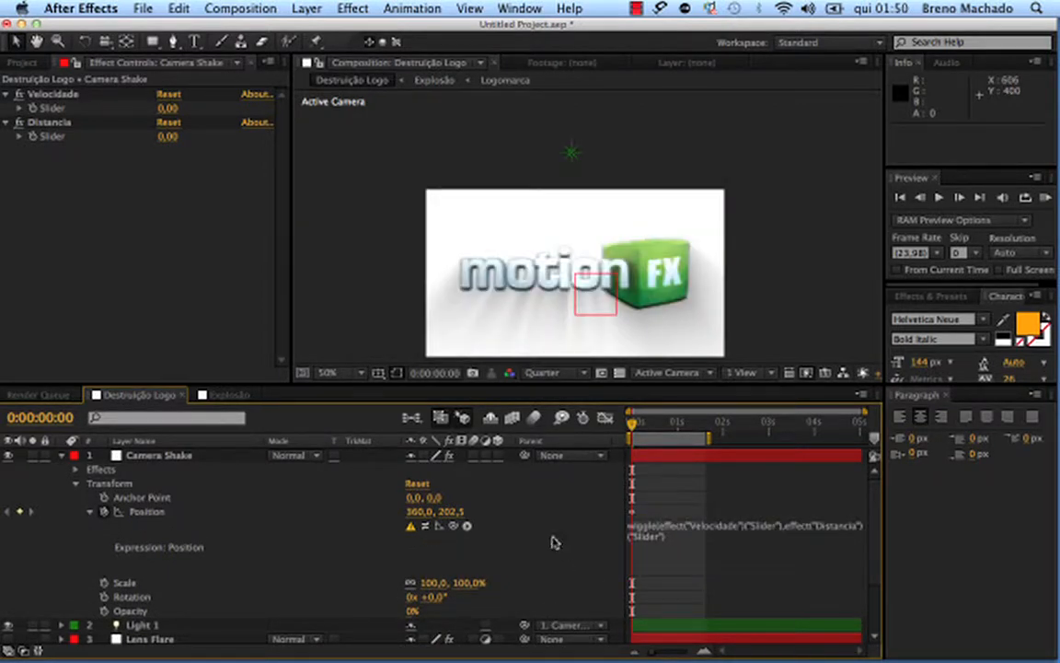
click(706, 543)
click(797, 545)
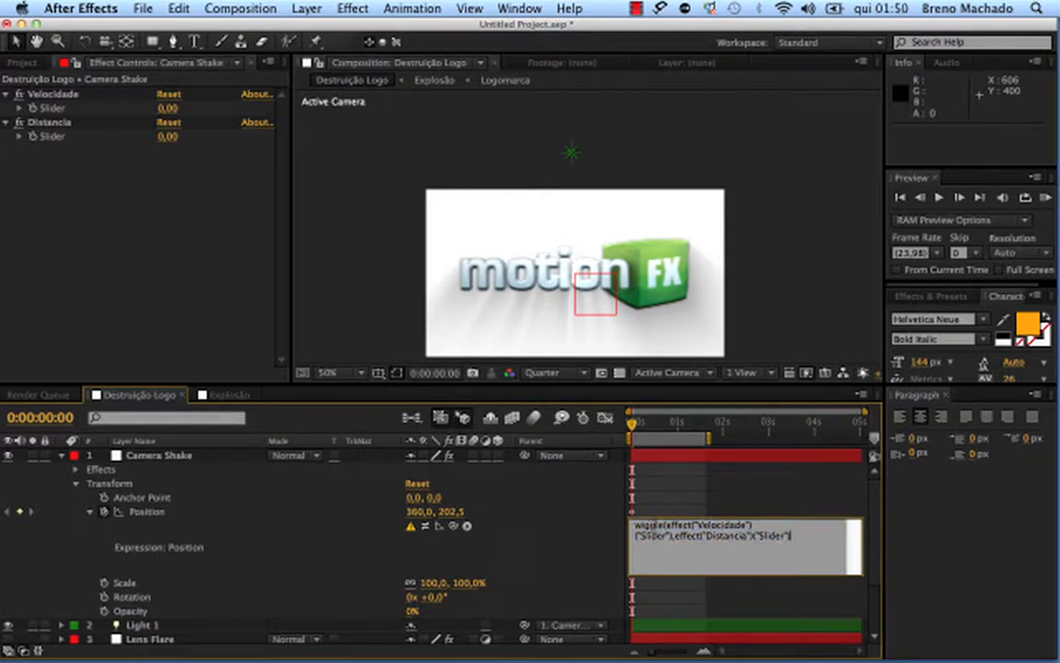
click(645, 474)
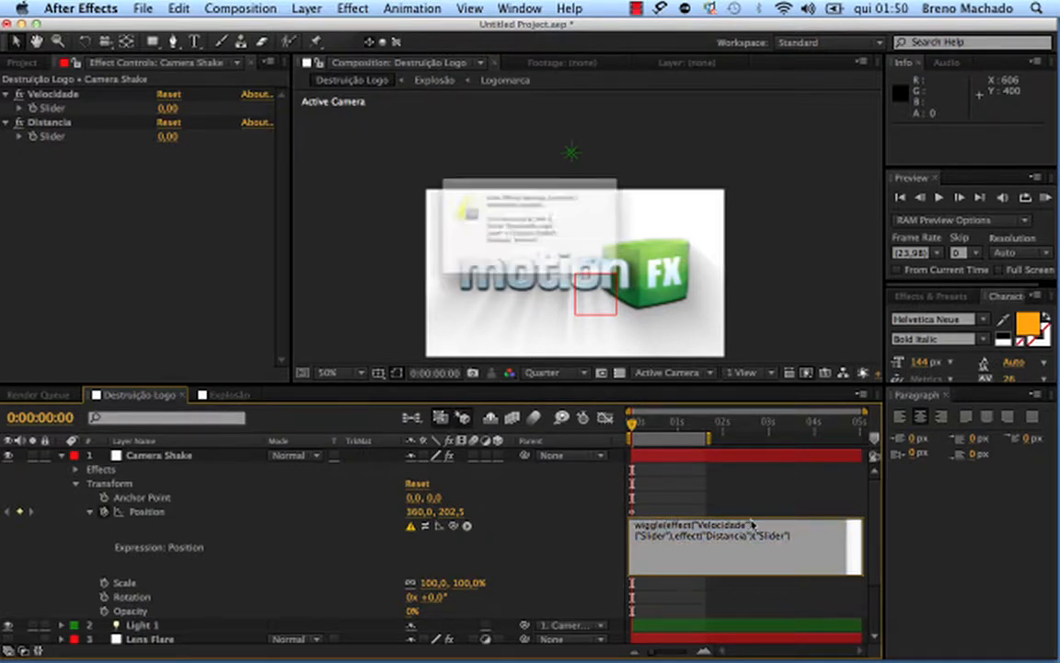
click(657, 299)
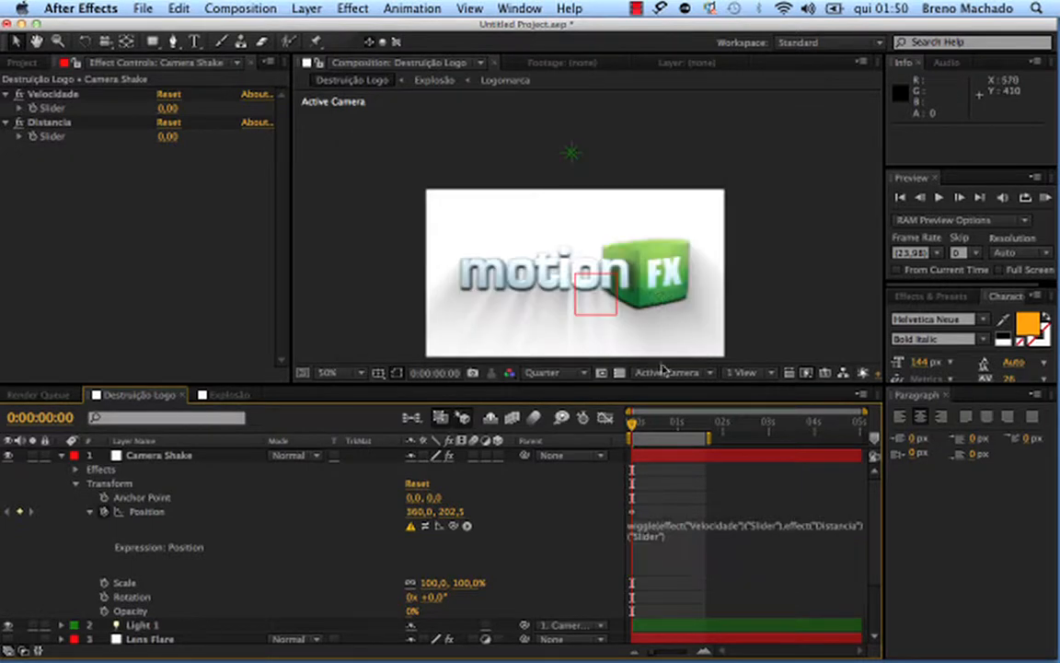
click(682, 543)
click(833, 478)
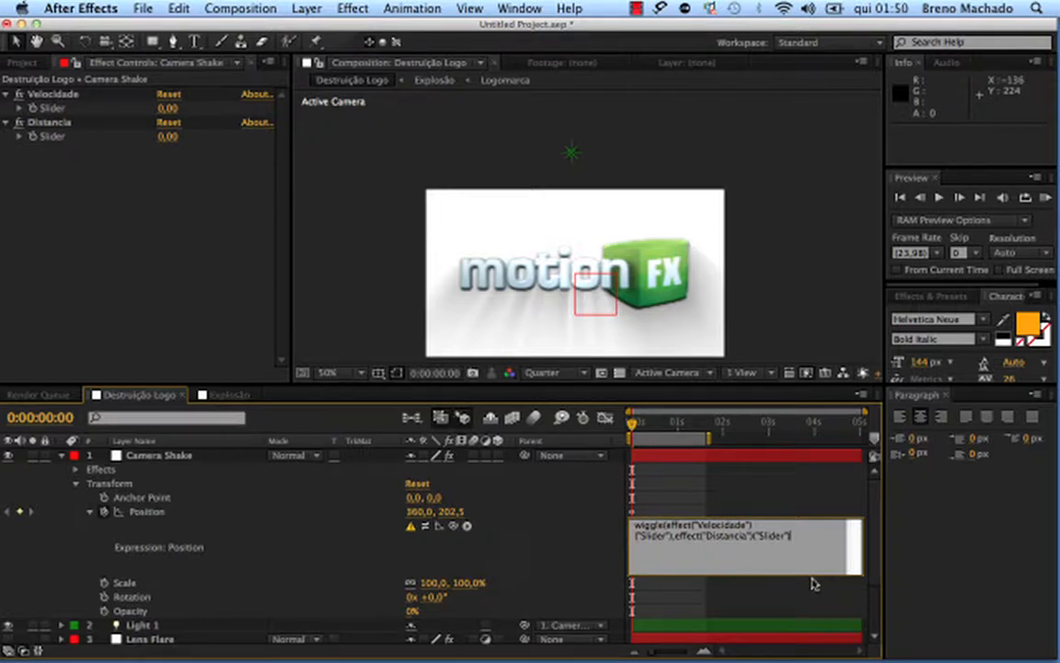
click(521, 546)
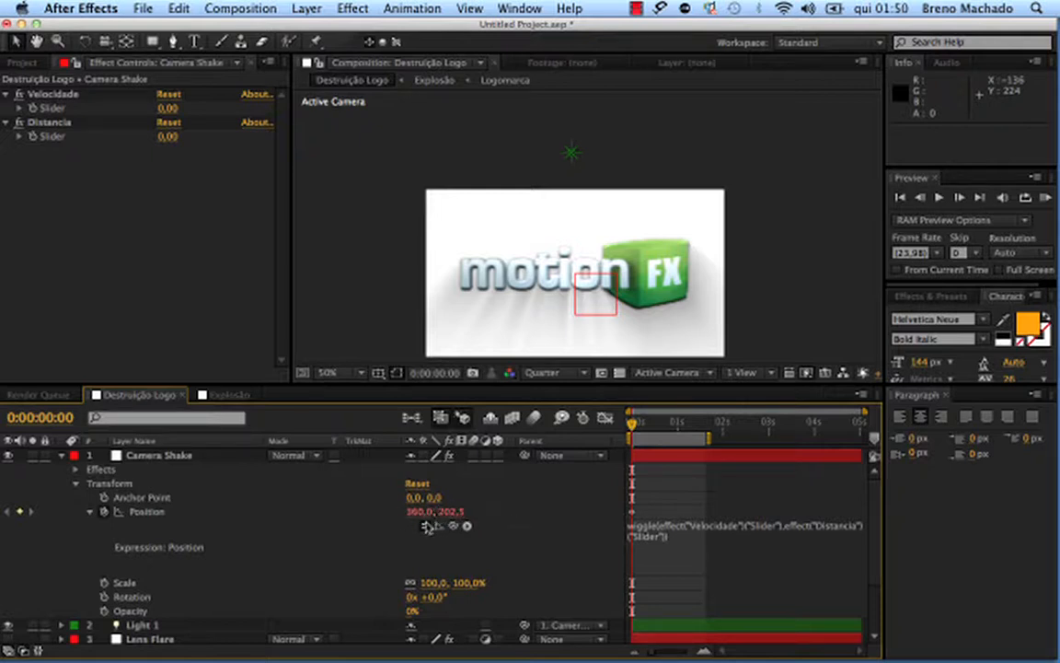
drag(148, 512, 282, 536)
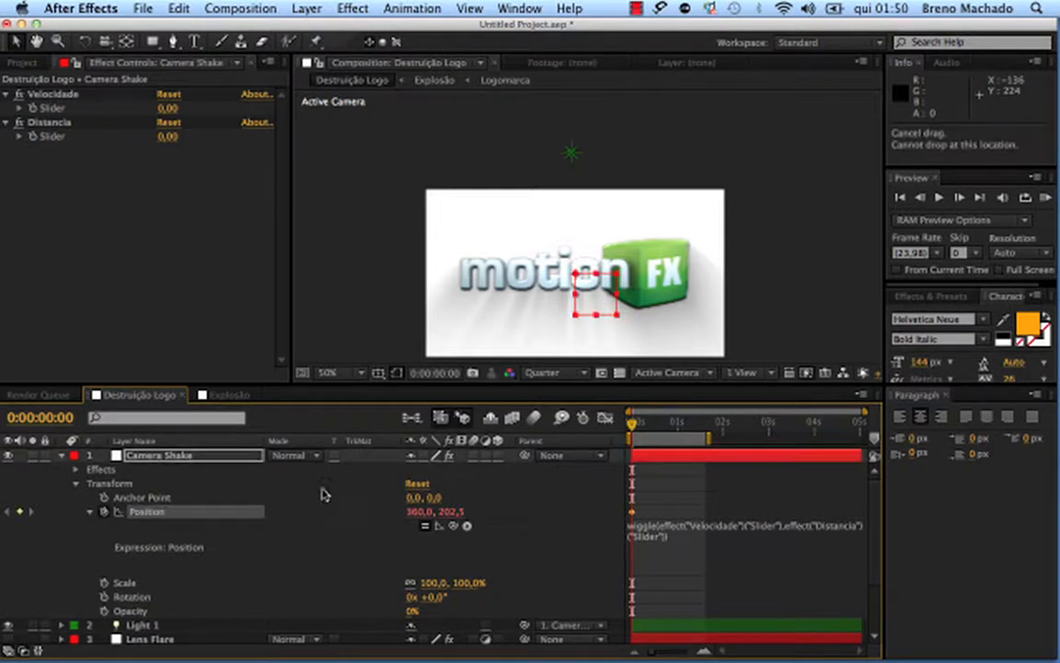
click(190, 509)
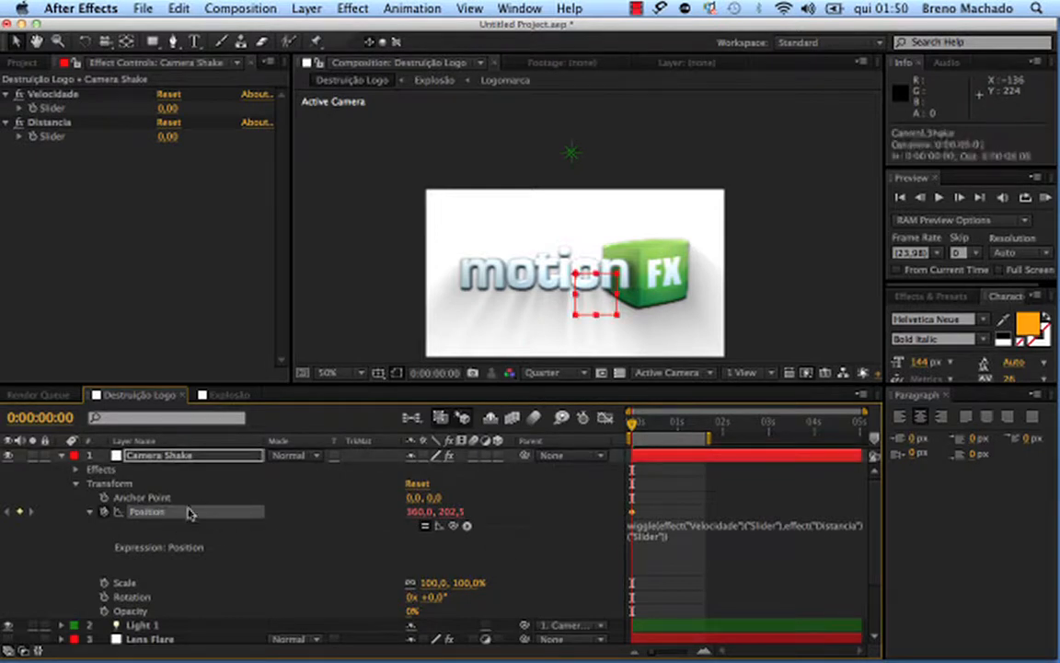
- Remove the Camera Shake Position keyframe at 0:00:00:00 and scrub through the start of the explosion to check the motion
click(632, 497)
click(633, 512)
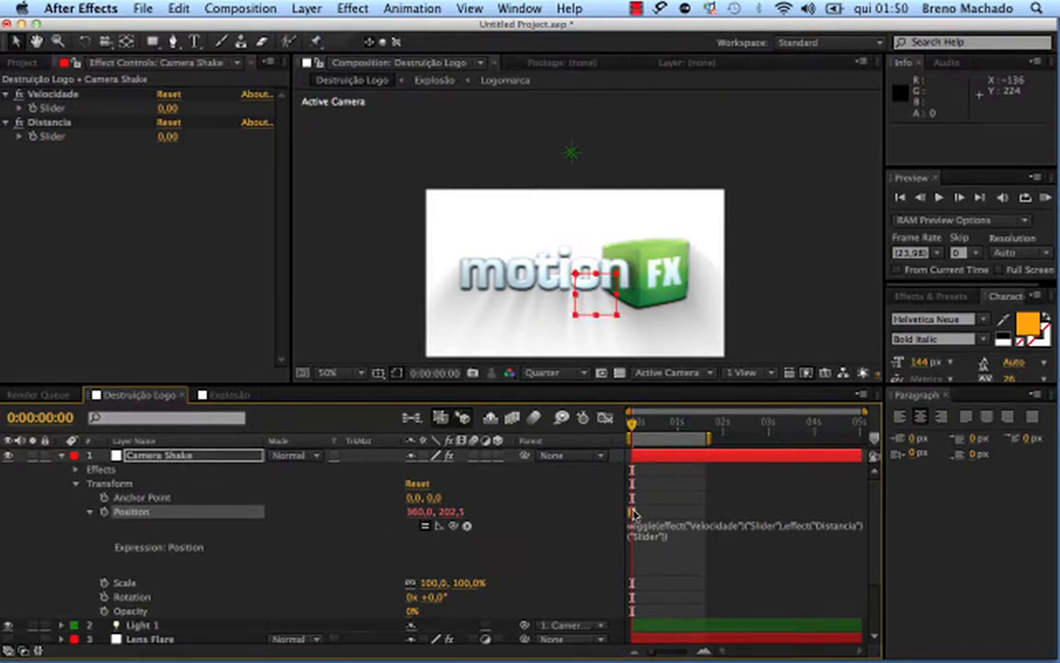
drag(634, 427, 636, 426)
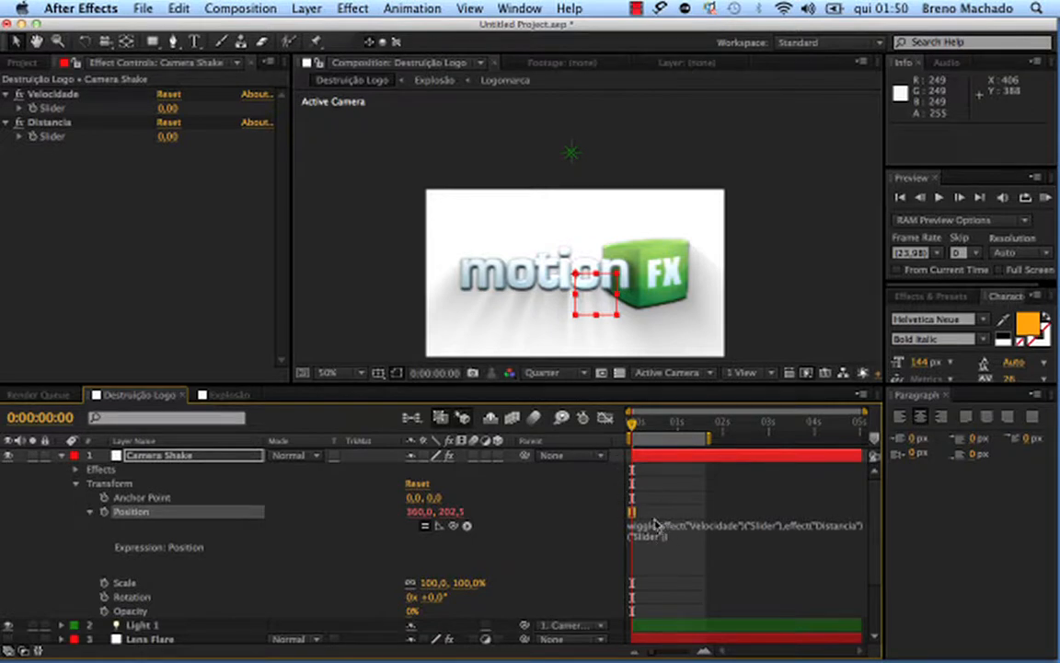
key(space)
drag(555, 289, 568, 252)
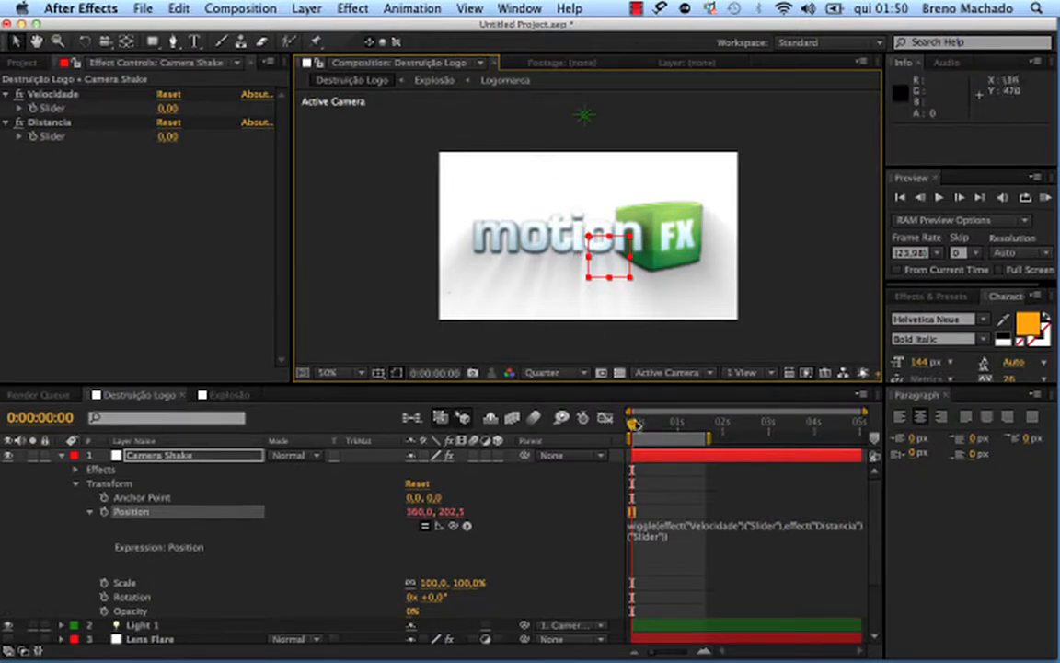
click(634, 423)
drag(659, 425, 633, 424)
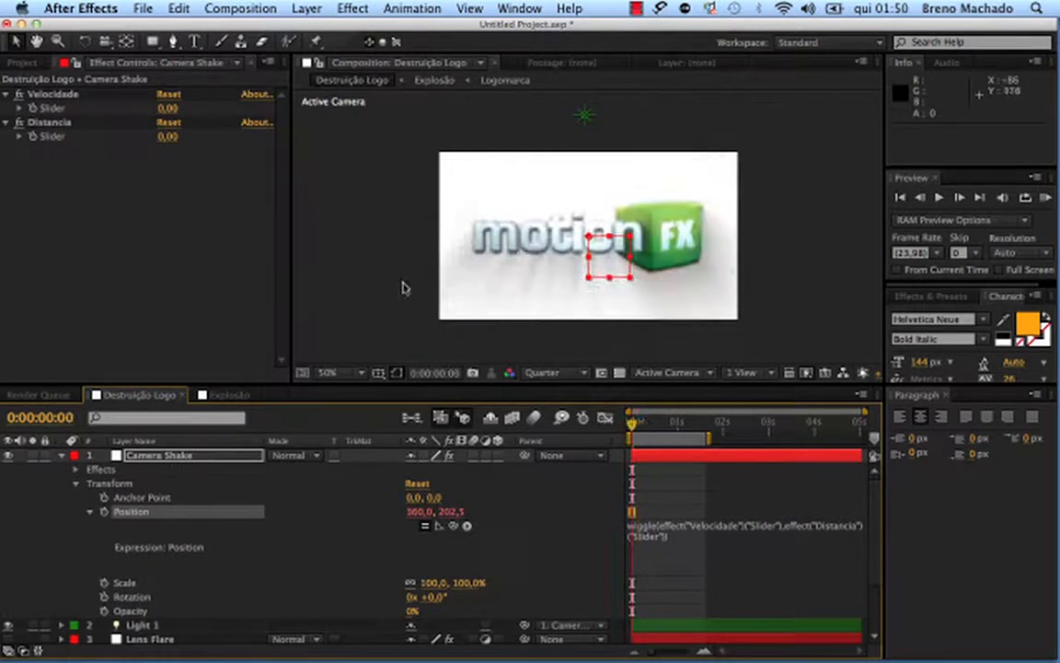
- Set Camera Shake's Velocidade slider to 1 and its Distancia slider to 10
click(169, 109)
text(1)
key(Return)
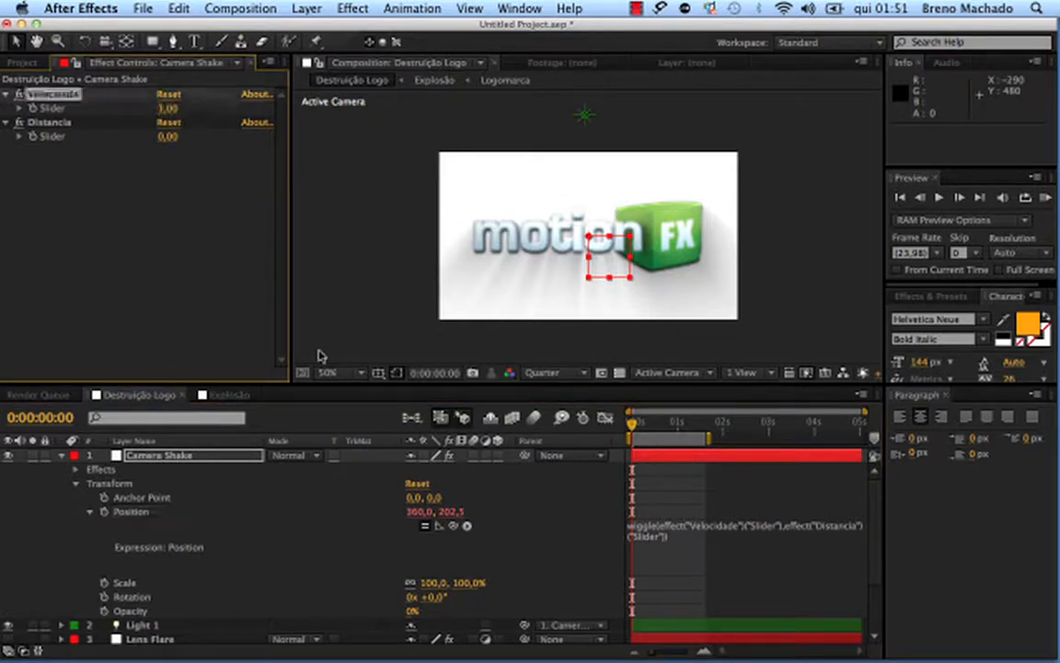
click(168, 137)
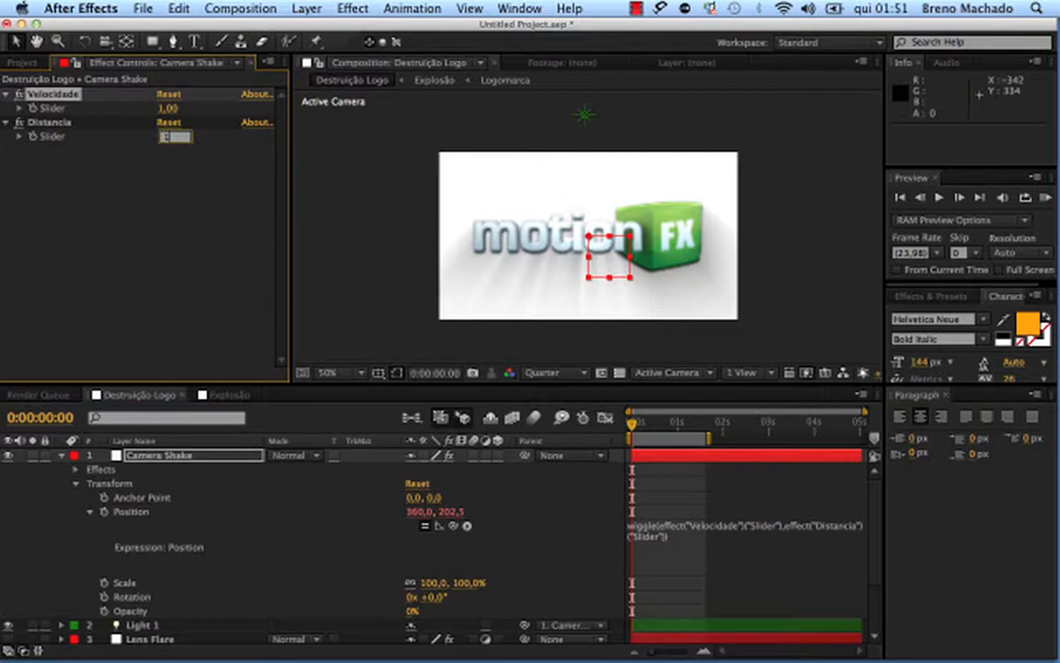
key(Return)
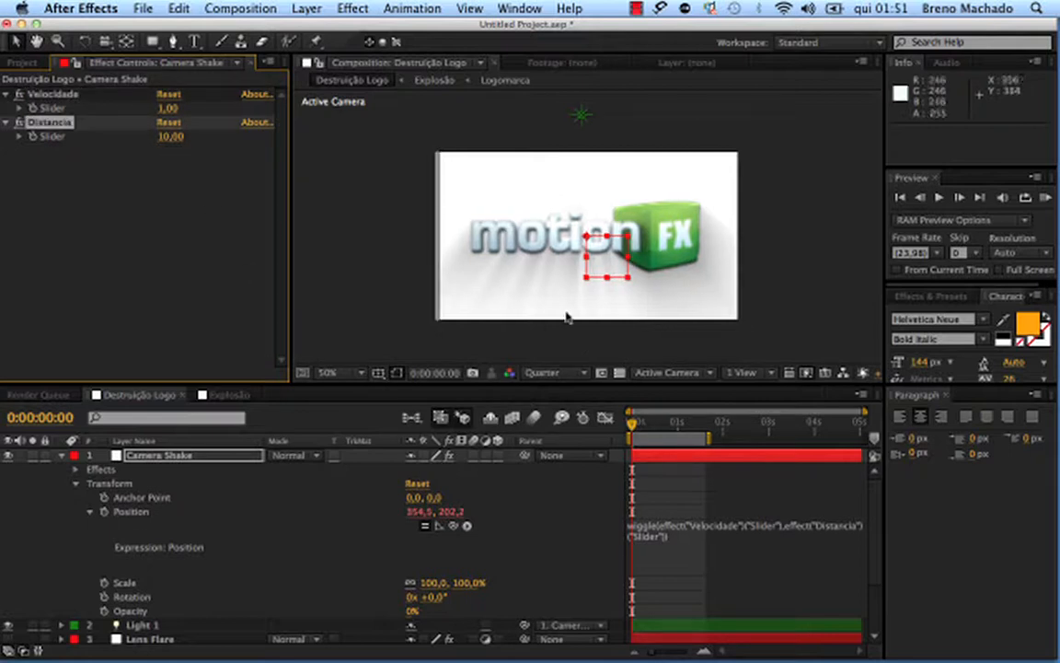
- RAM preview the explosion from the start to judge the shake, and return the time to 0:00:00:00
mouse_move(633, 423)
mouse_down()
mouse_move(654, 423)
mouse_move(632, 423)
mouse_up()
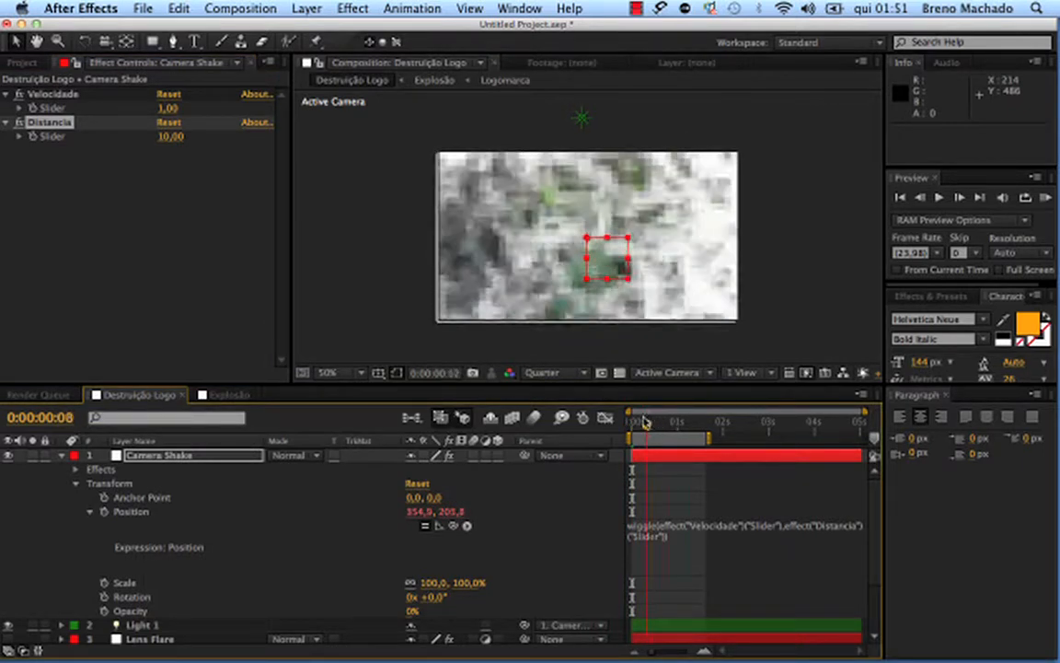
click(1046, 197)
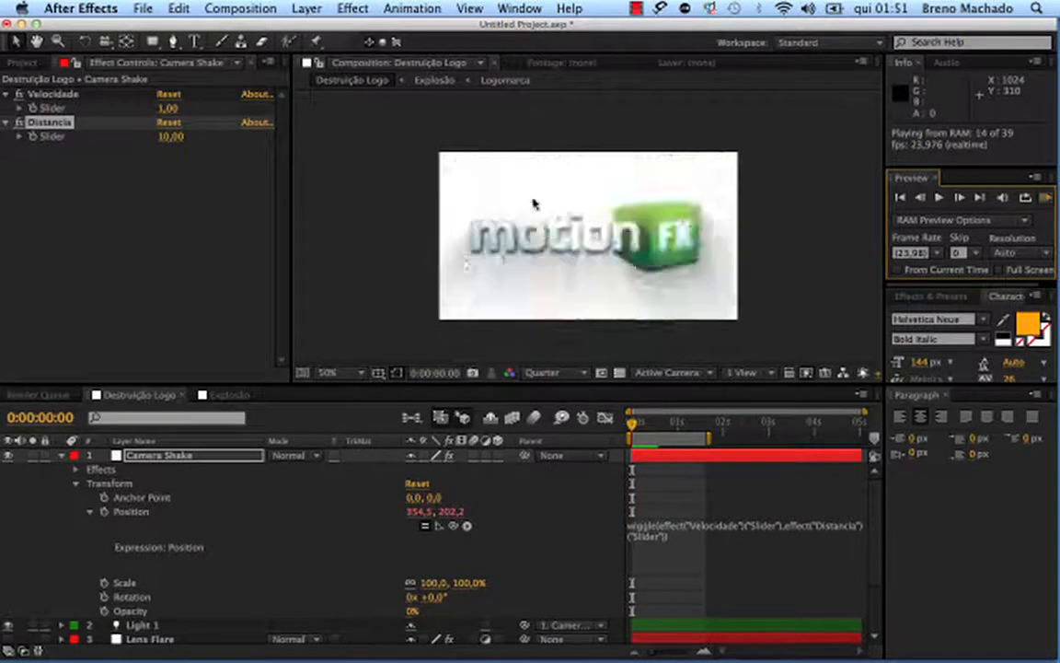
click(551, 258)
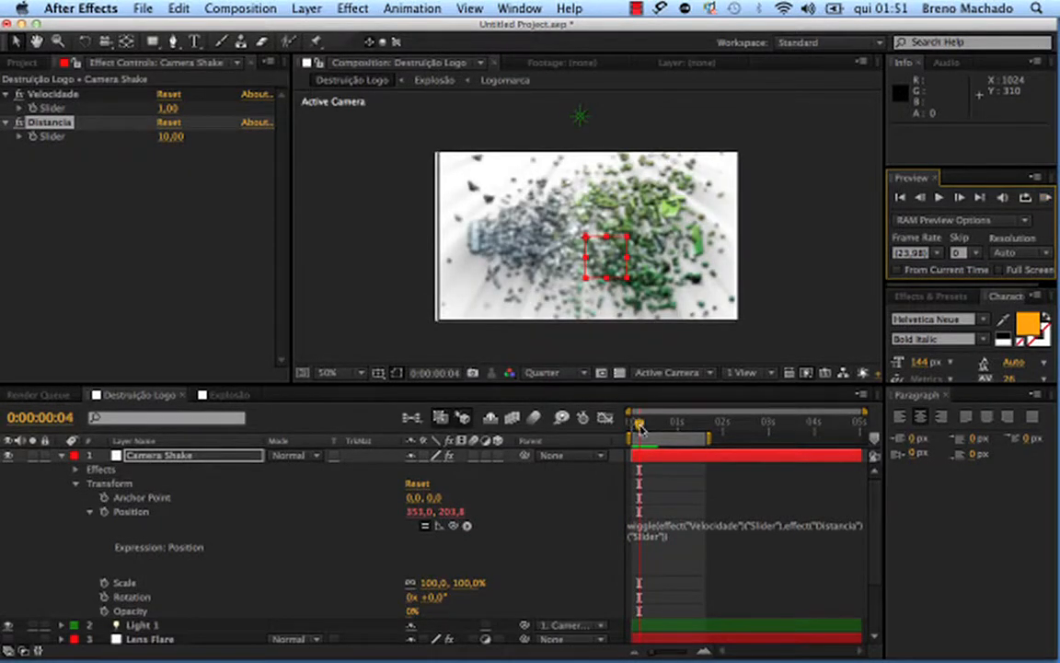
drag(639, 426, 632, 426)
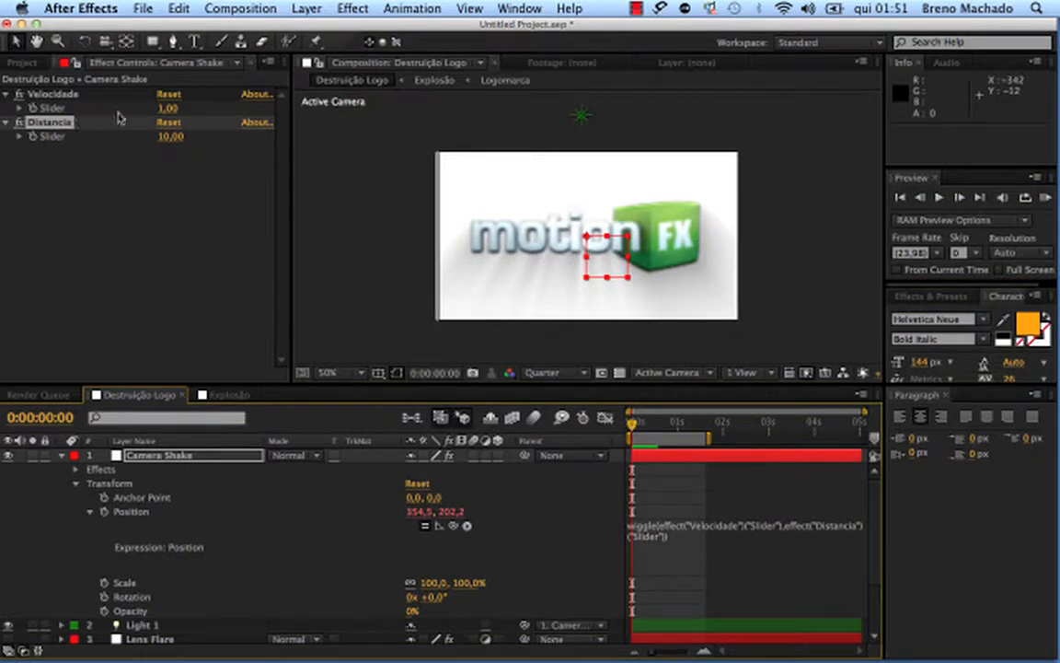
- Set the Velocidade slider to 10 and the Distancia slider to 5, and check the shake from the first frame
click(169, 109)
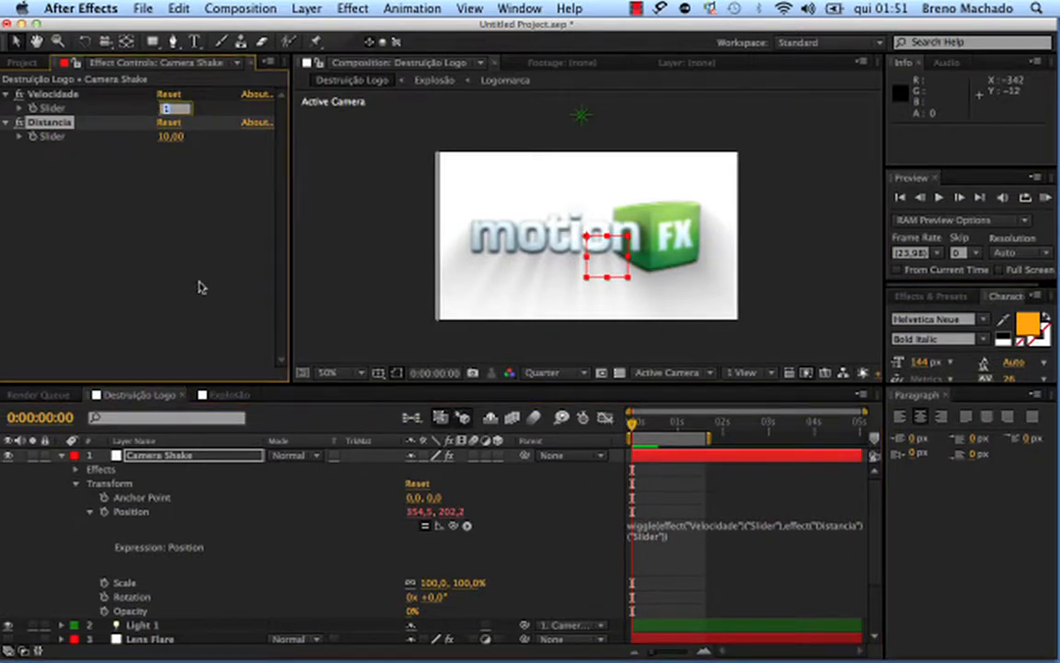
key(Return)
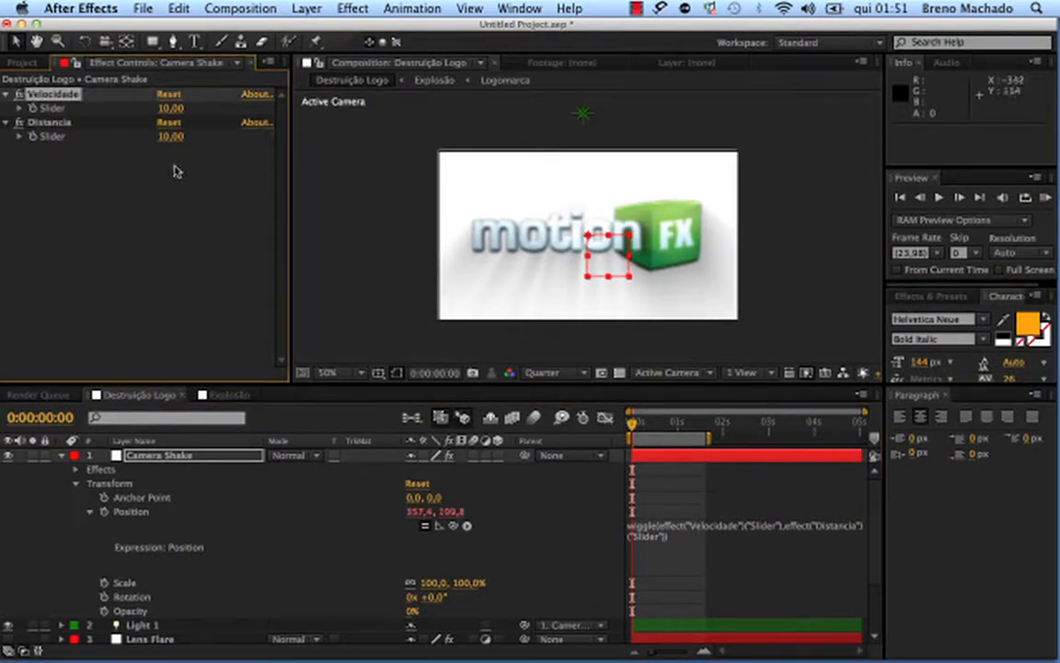
click(168, 137)
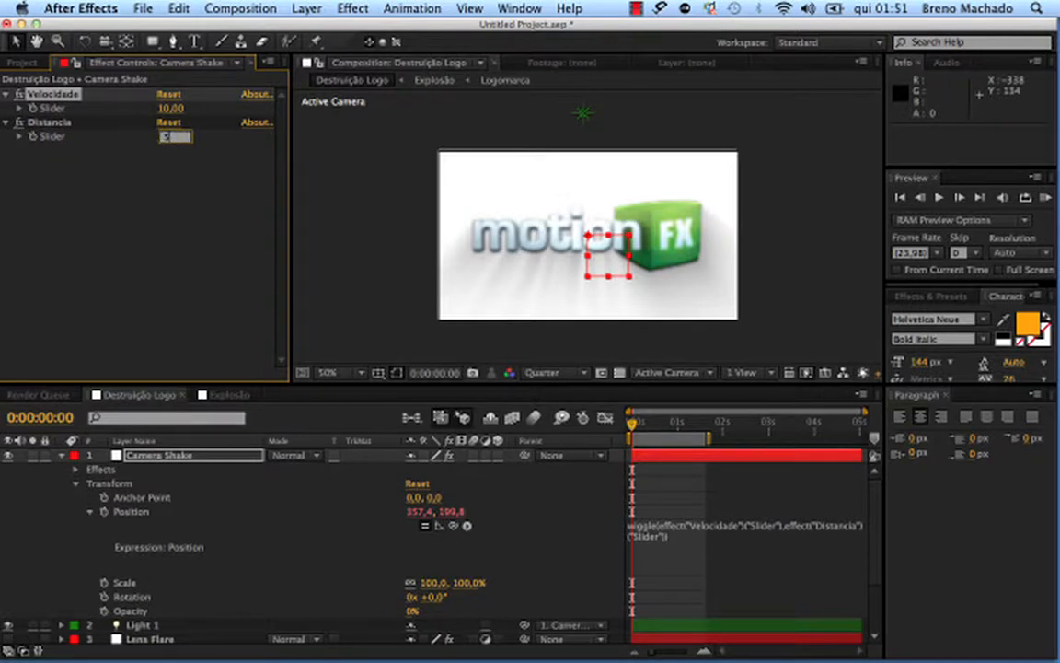
key(Return)
click(167, 136)
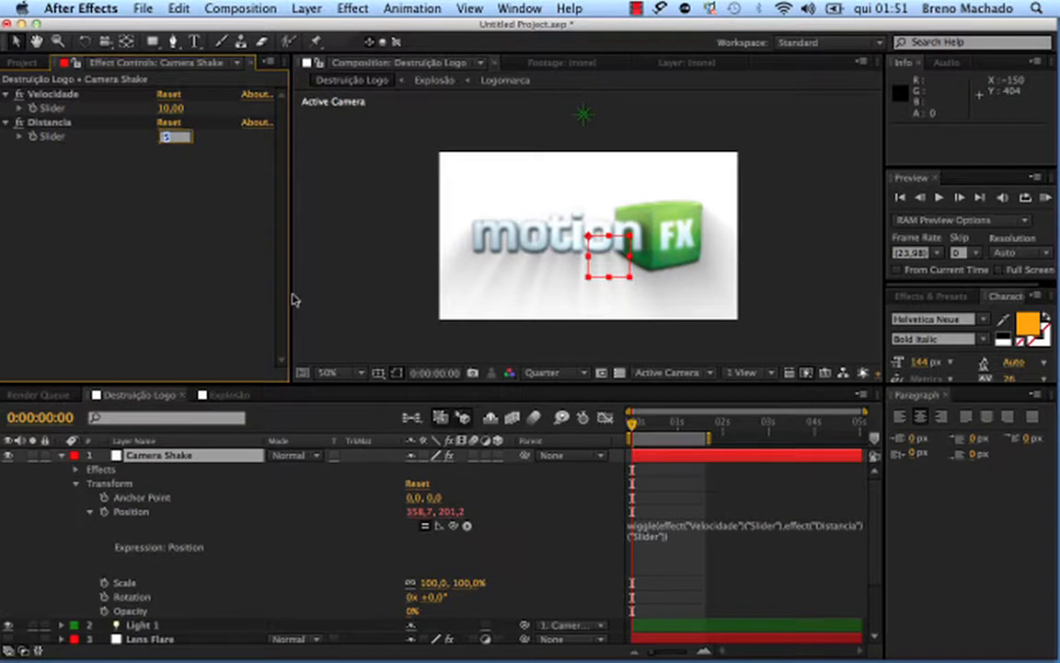
key(Return)
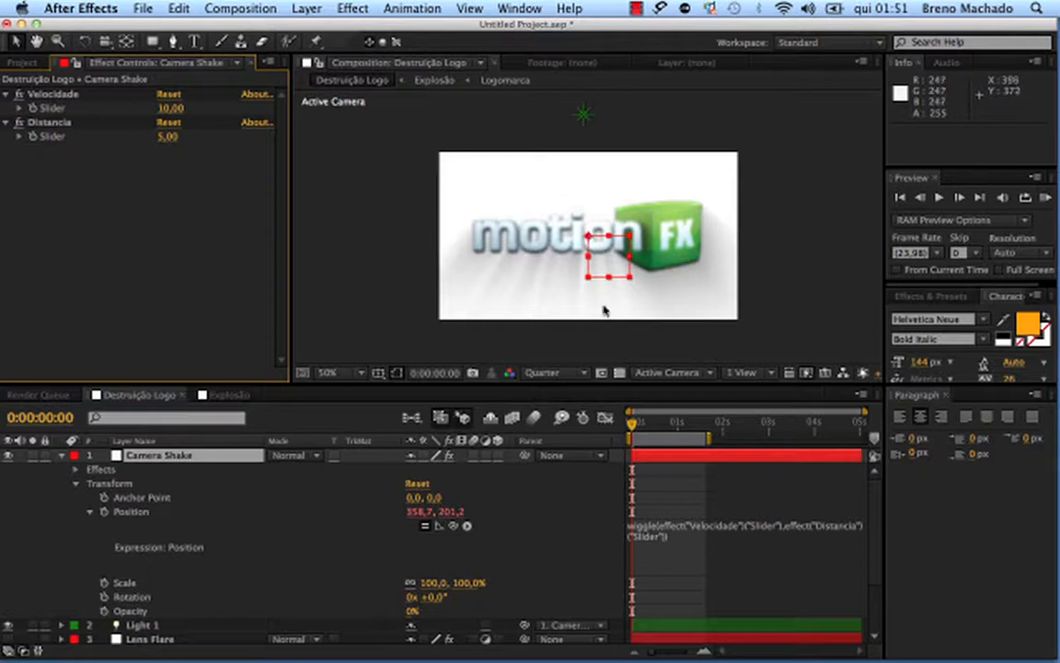
mouse_move(632, 423)
mouse_down()
mouse_move(644, 423)
mouse_move(631, 424)
mouse_up()
- Raise the Velocidade slider to 25 and preview the camera shake, stopping at 0:00:00:06
click(169, 107)
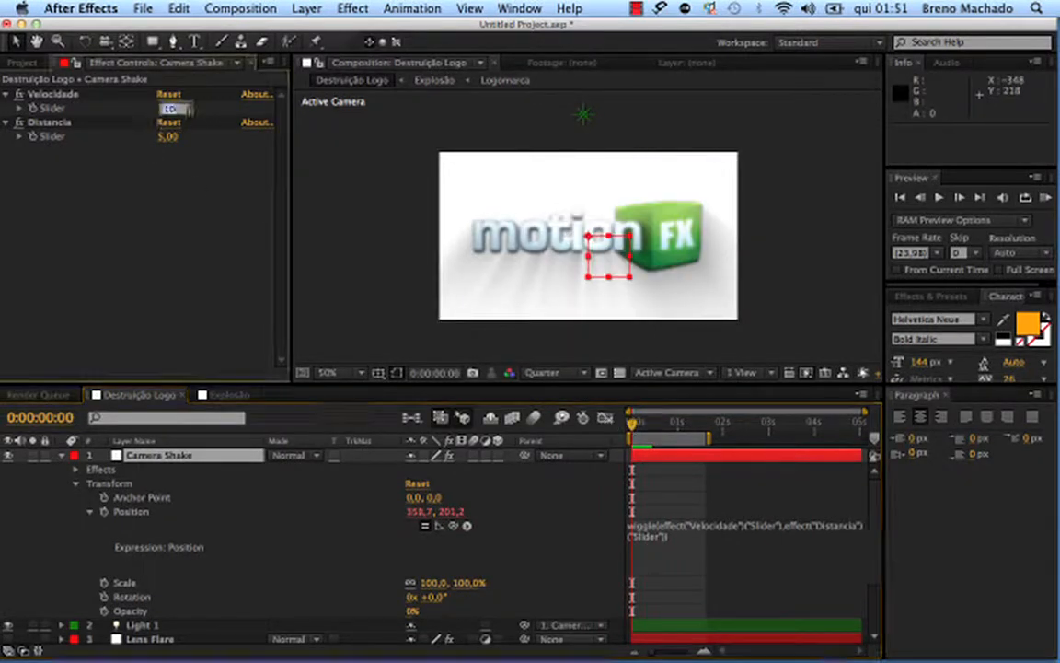
text(25)
key(Return)
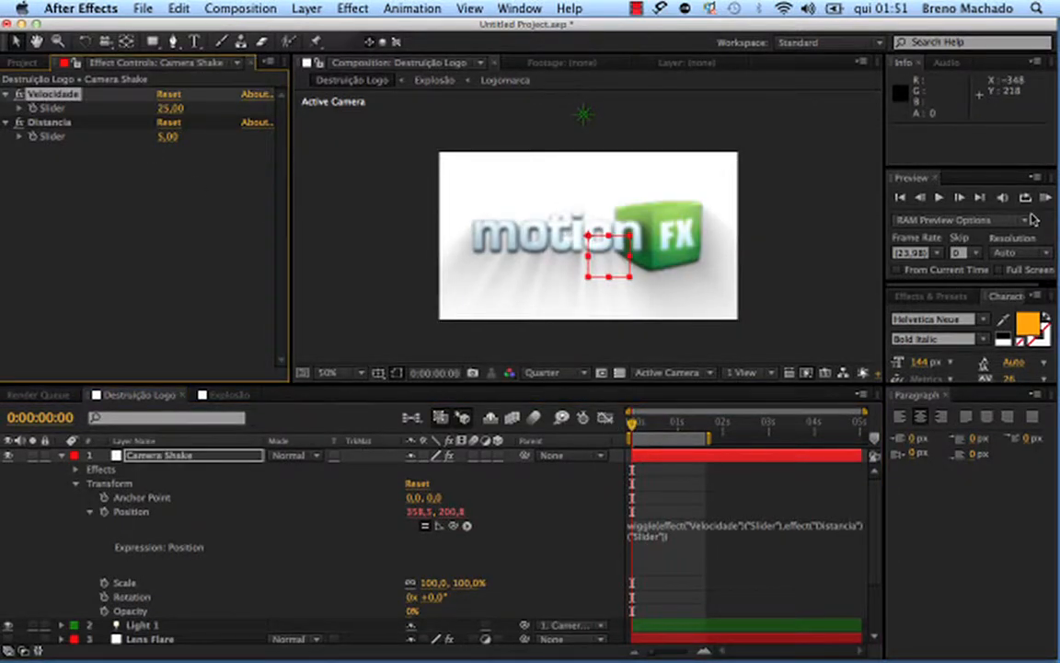
click(938, 198)
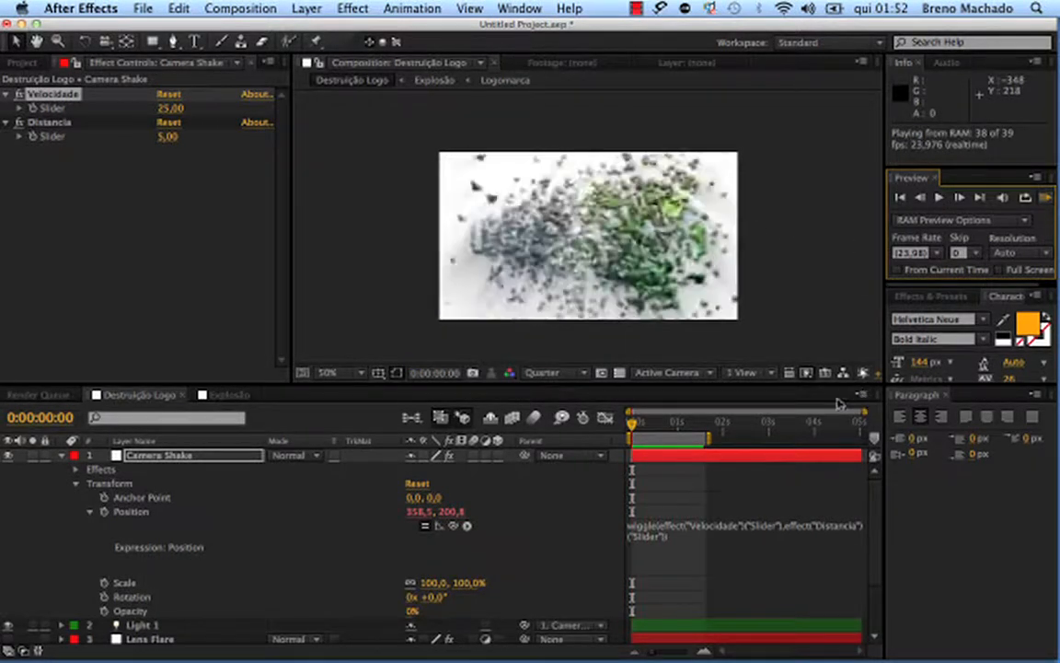
mouse_move(654, 423)
mouse_down()
mouse_move(633, 424)
mouse_move(656, 423)
mouse_move(643, 423)
mouse_up()
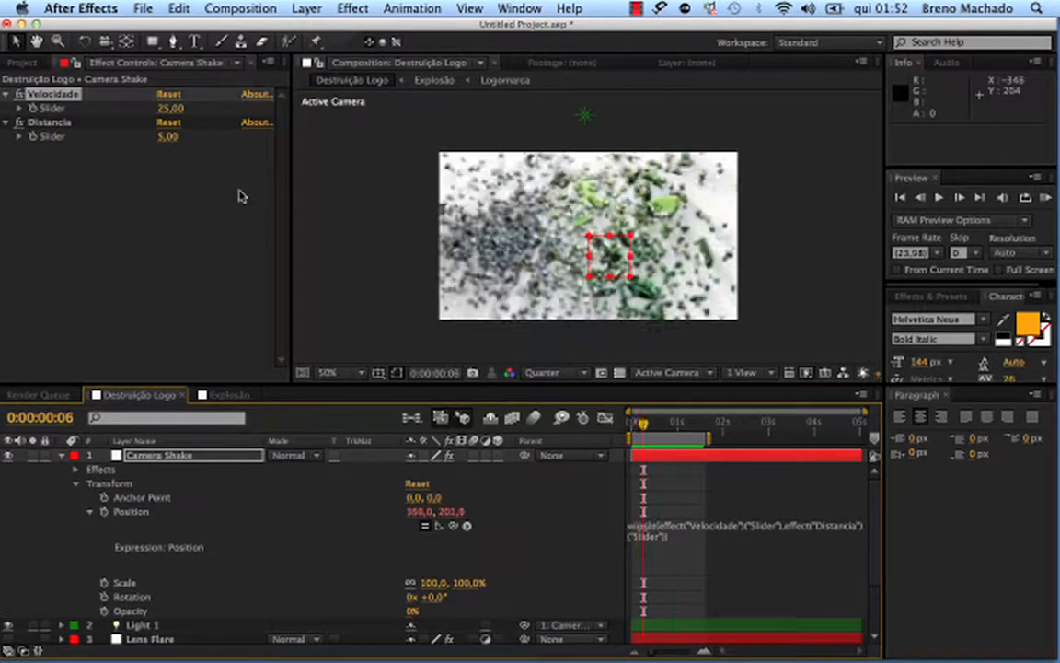
- Set the Distancia slider to 3 and the Velocidade slider to 50, and scrub the first frames to check the shake
click(169, 136)
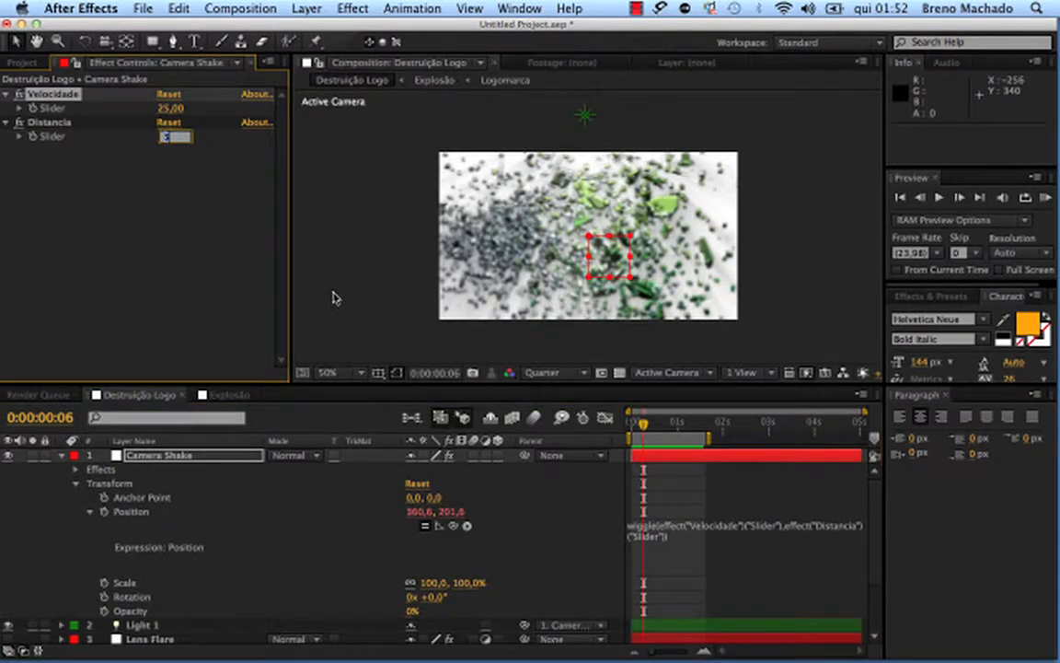
key(Return)
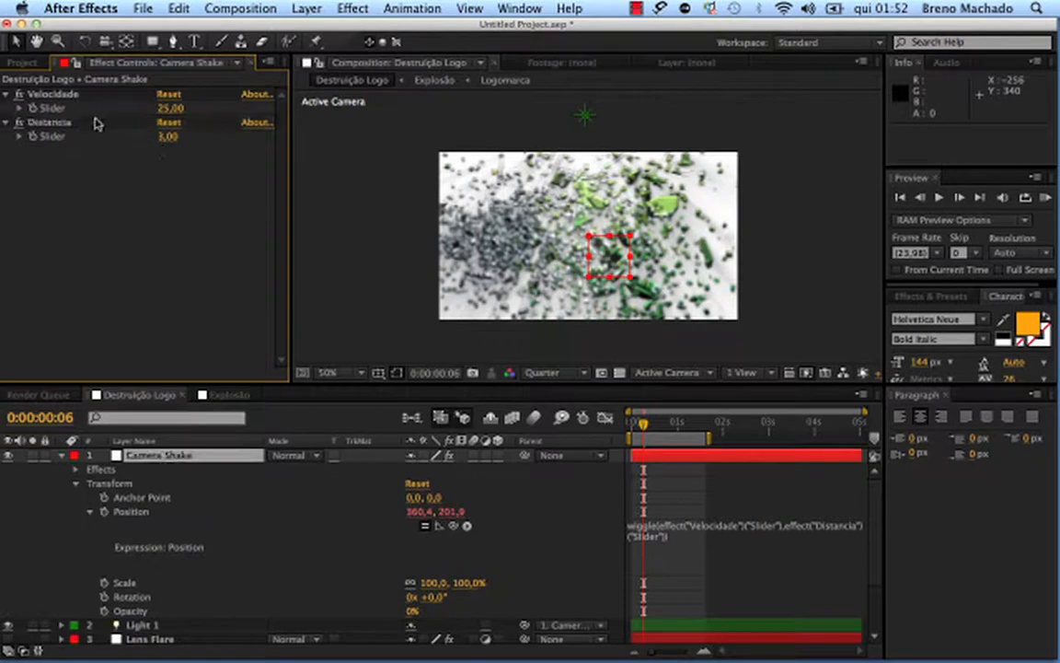
drag(94, 119, 165, 139)
click(170, 109)
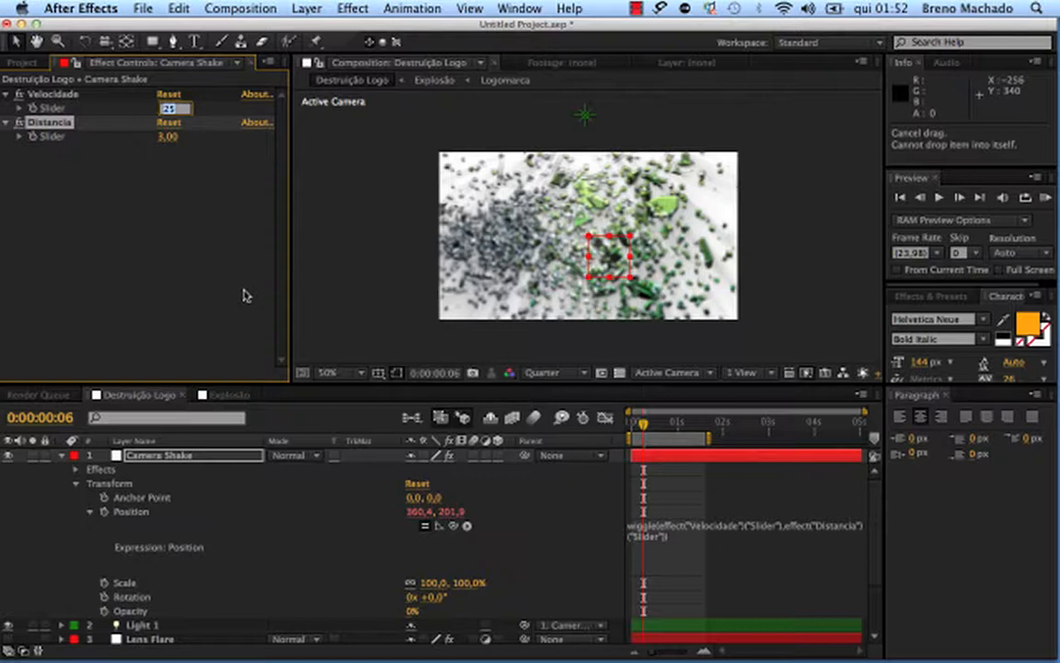
text(50)
key(Return)
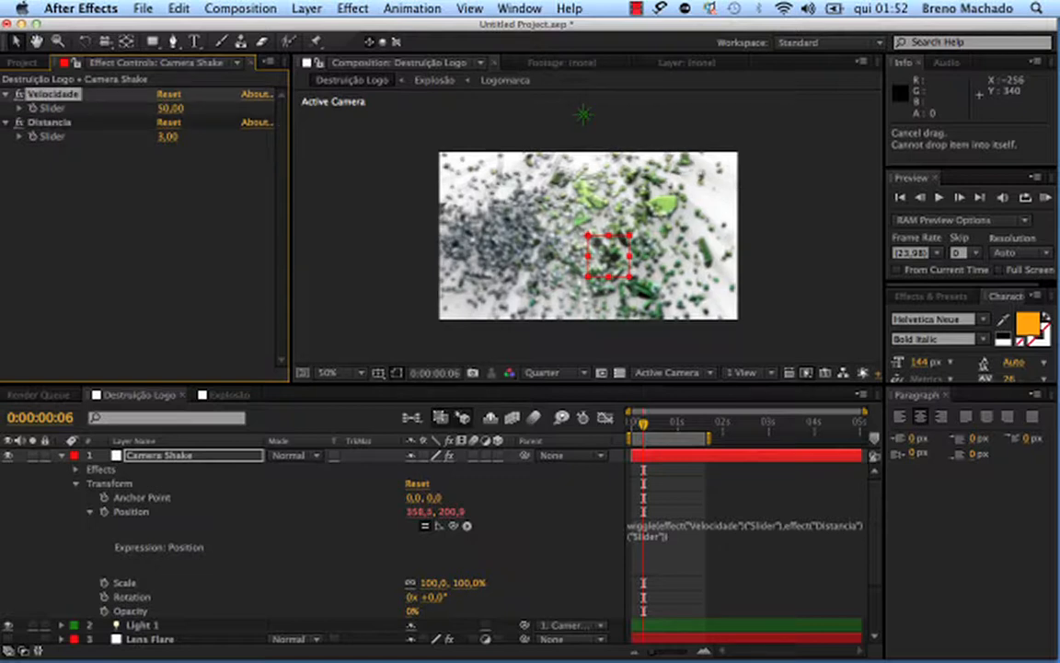
drag(644, 429, 636, 431)
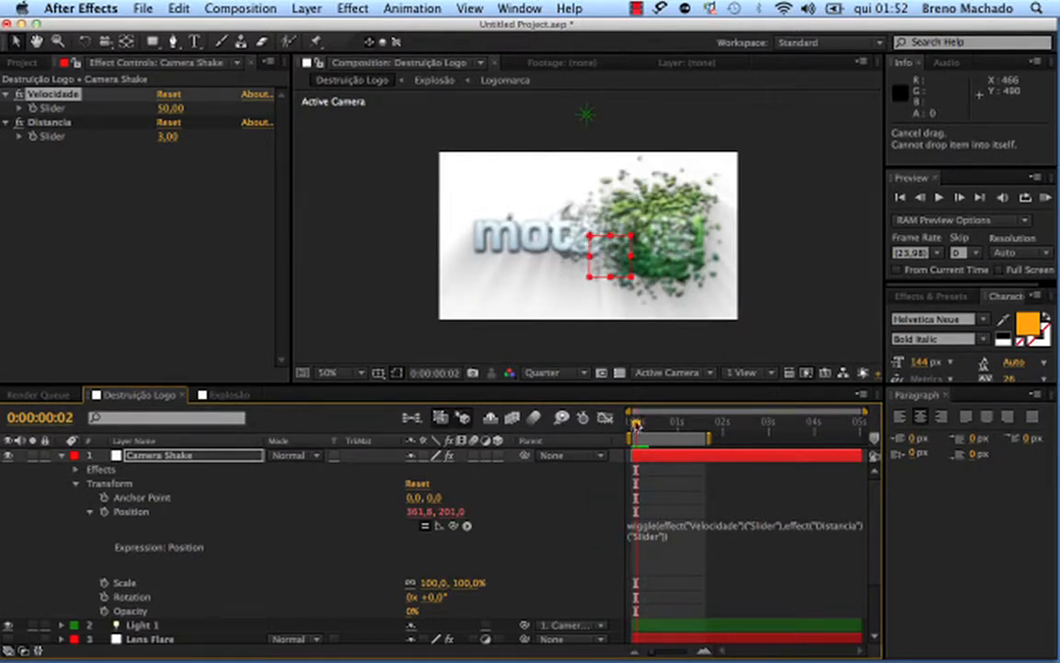
- Go back to frame 0:00:00:01 and switch the composition's preview resolution to Full at 100% magnification
key(Page_Up)
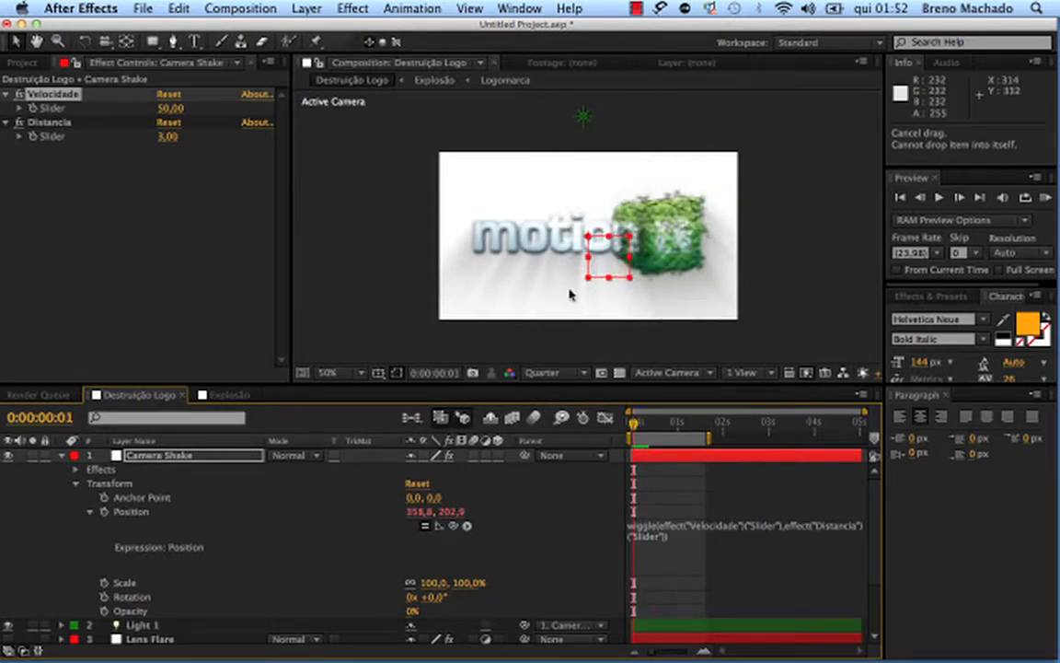
scroll(570, 295, up, 2)
click(554, 373)
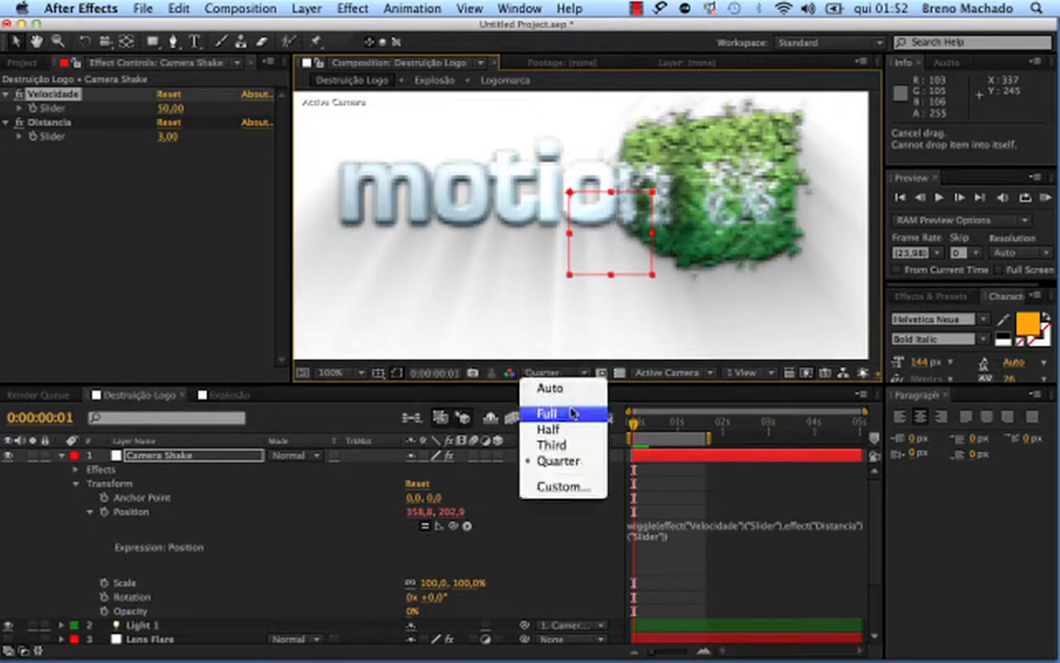
click(572, 414)
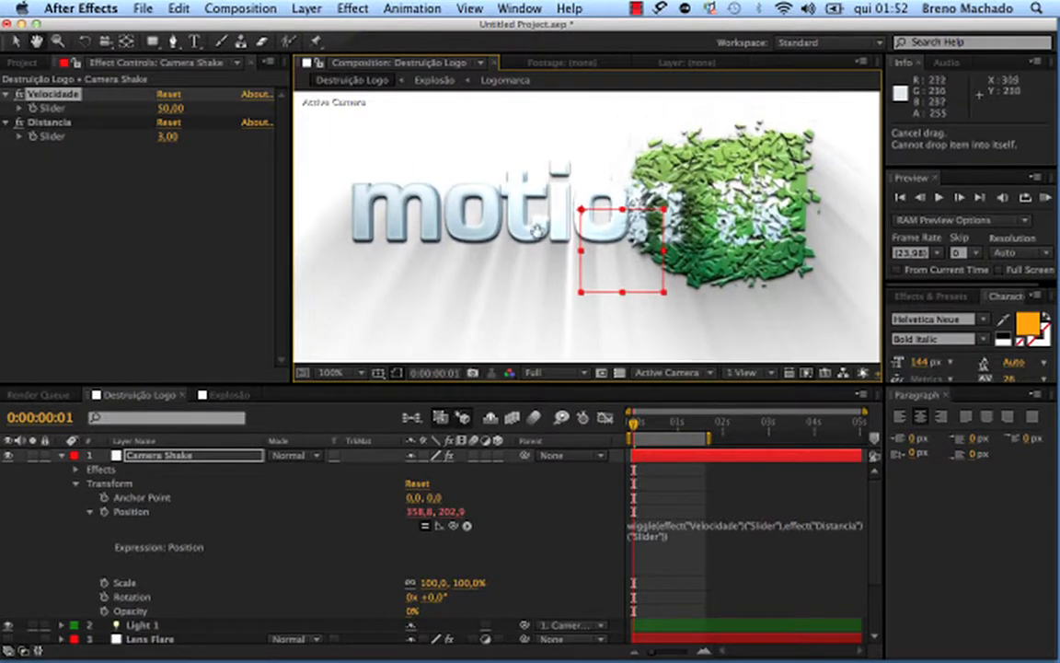
- RAM preview the explosion's opening frames at full resolution, and return the time to 0:00:00:00
drag(634, 423, 632, 423)
click(1046, 197)
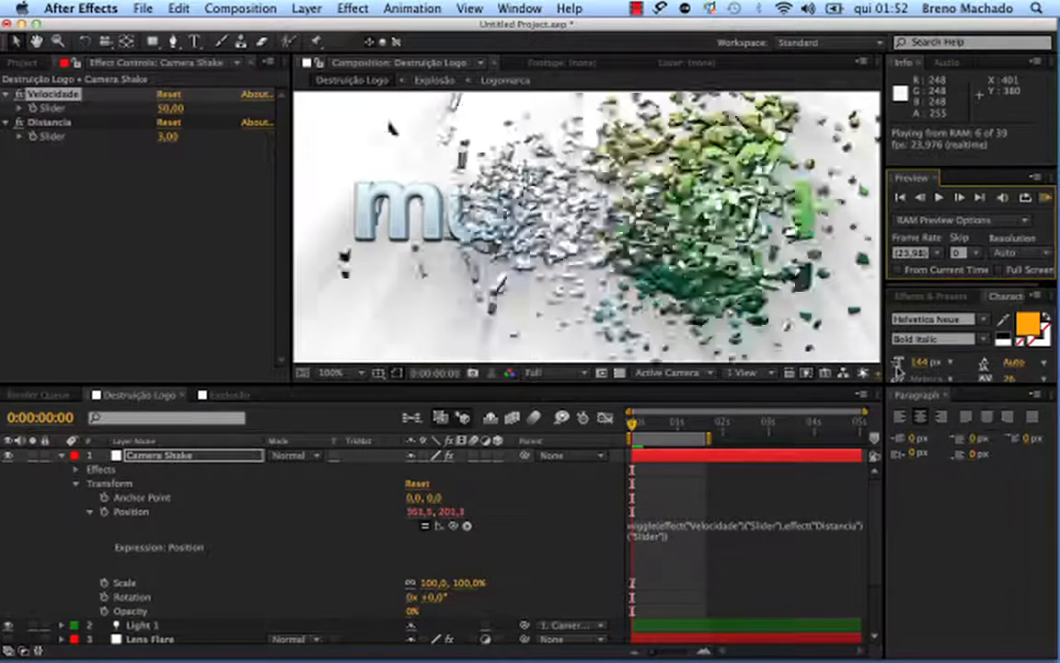
click(637, 422)
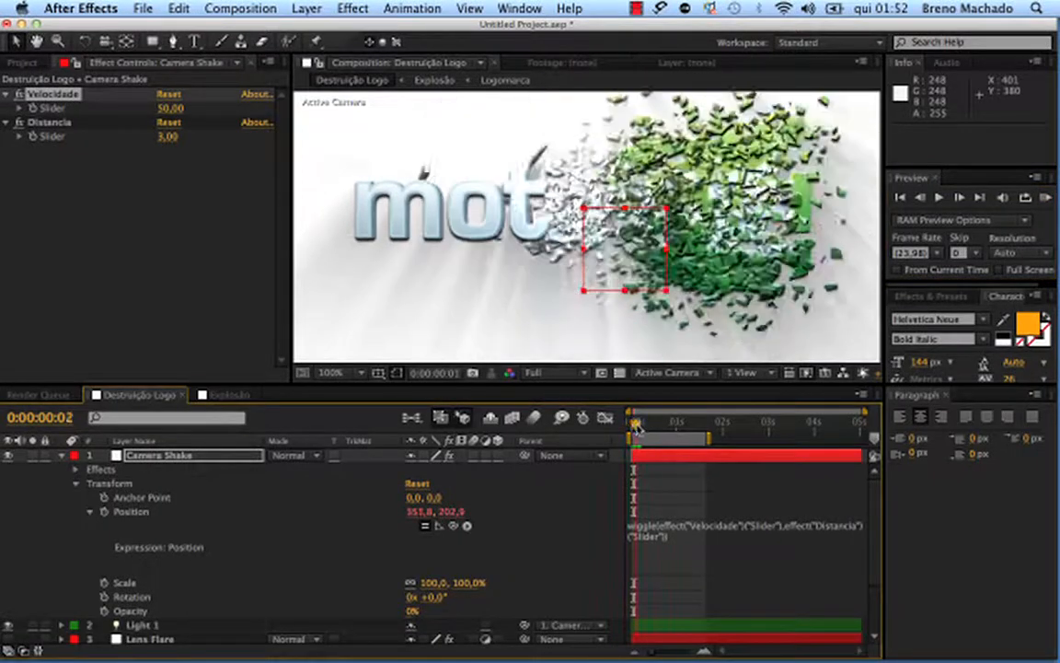
mouse_move(633, 424)
mouse_down()
mouse_move(657, 424)
mouse_move(633, 426)
mouse_up()
- Set the Distancia slider to 5 and the Velocidade slider to 75, and check the shake from the first frame
click(171, 136)
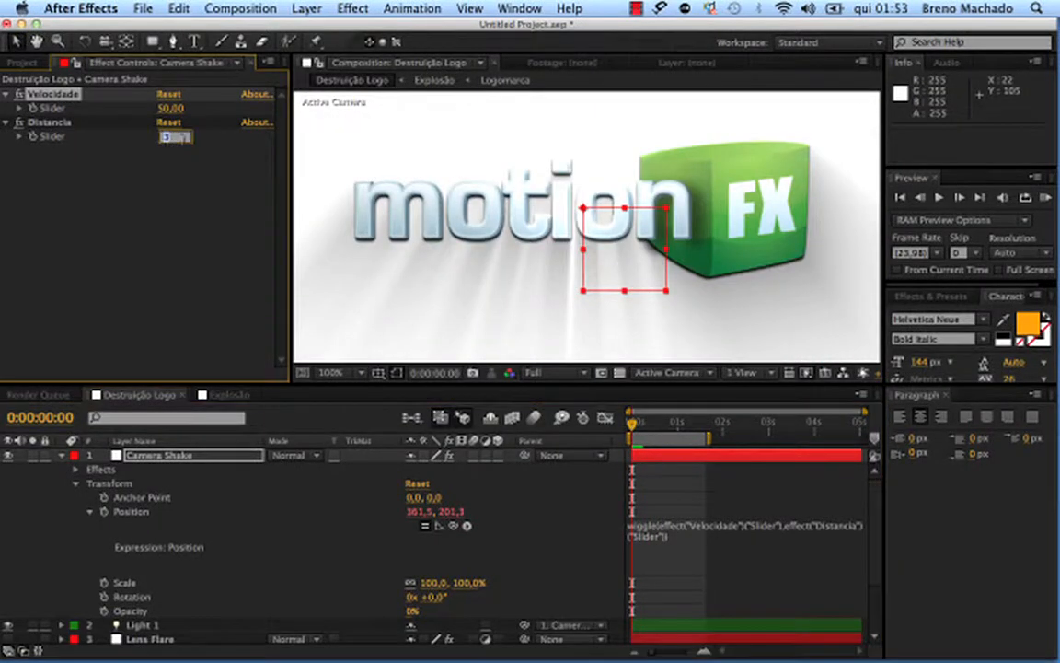
text(5)
key(Return)
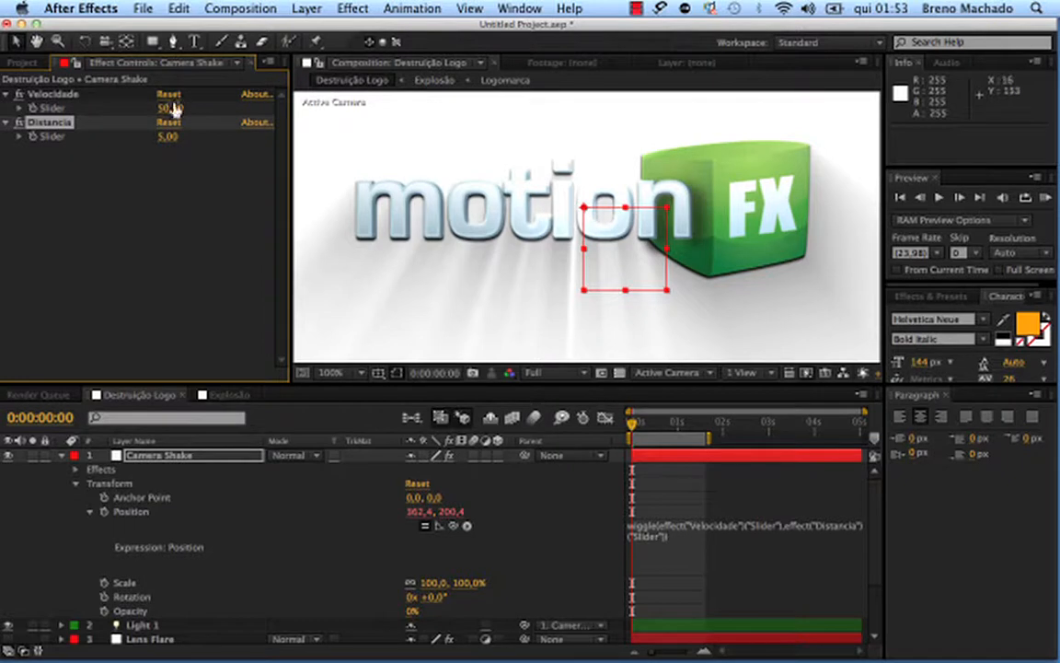
click(171, 107)
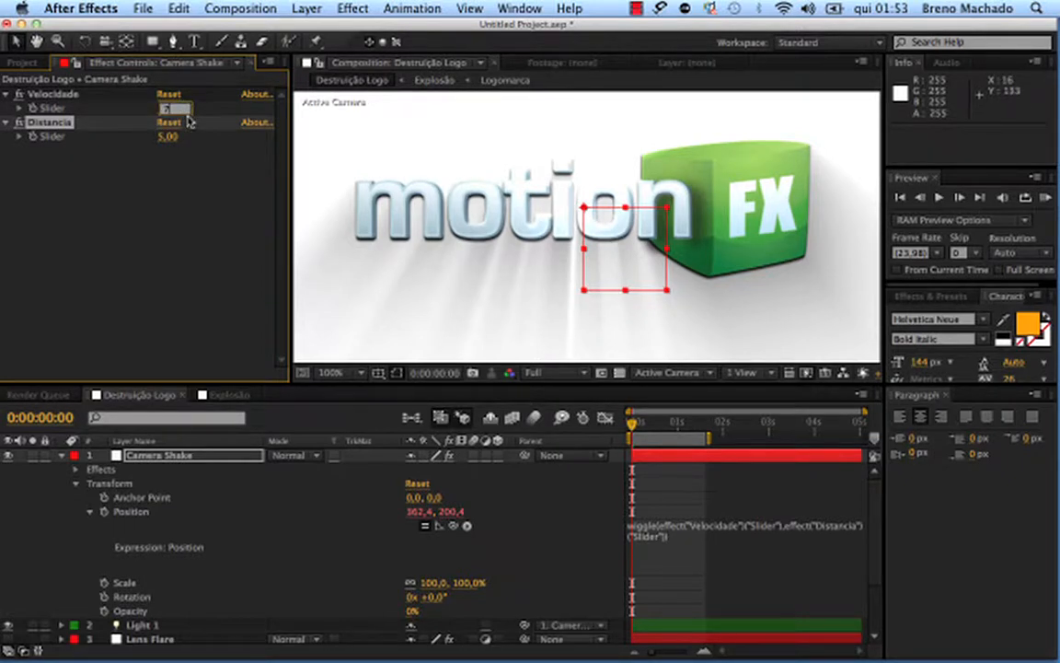
text(75)
key(Return)
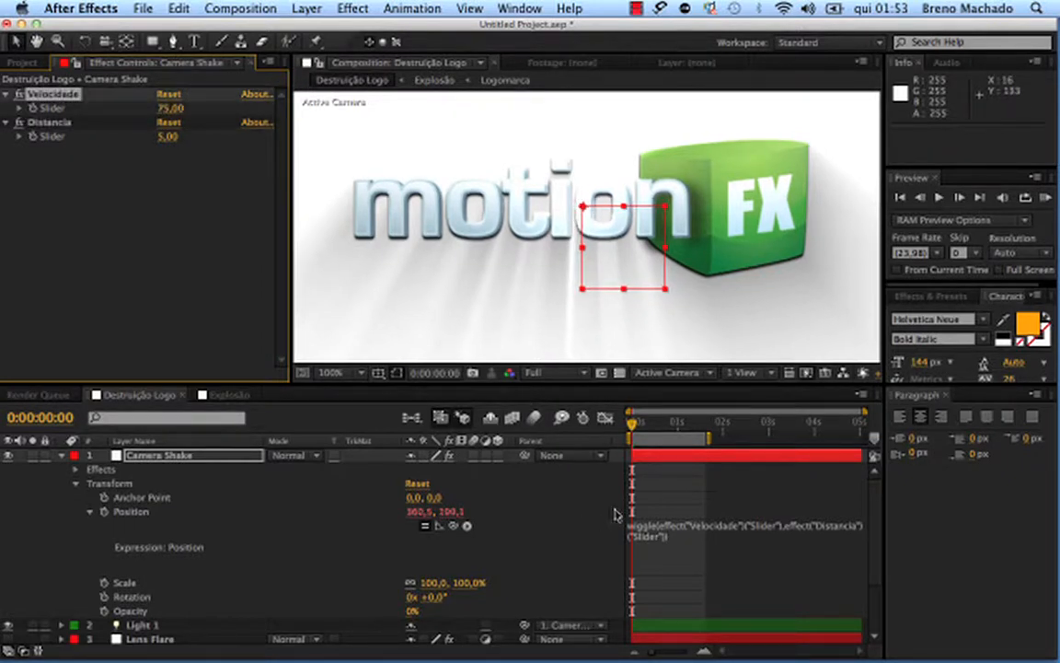
mouse_move(634, 423)
mouse_down()
mouse_move(664, 425)
mouse_move(634, 425)
mouse_up()
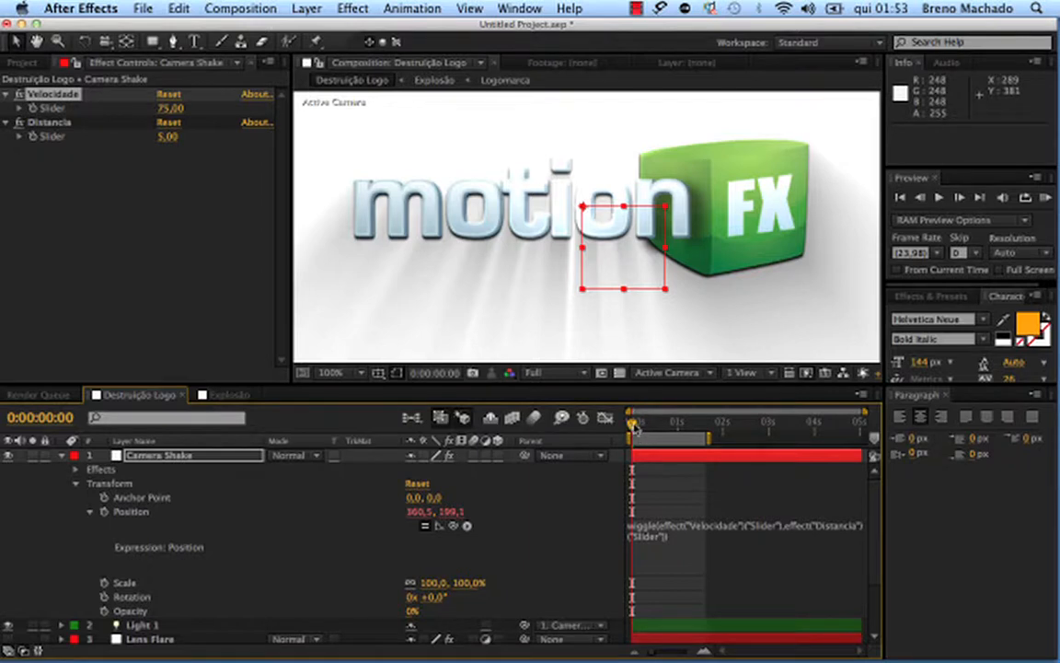
- Keyframe Camera Shake's Velocidade slider at 75 on frame 0:00:00:05 and delete its keyframe at the first frame
mouse_move(633, 426)
mouse_down()
mouse_move(646, 426)
mouse_move(633, 426)
mouse_up()
click(171, 280)
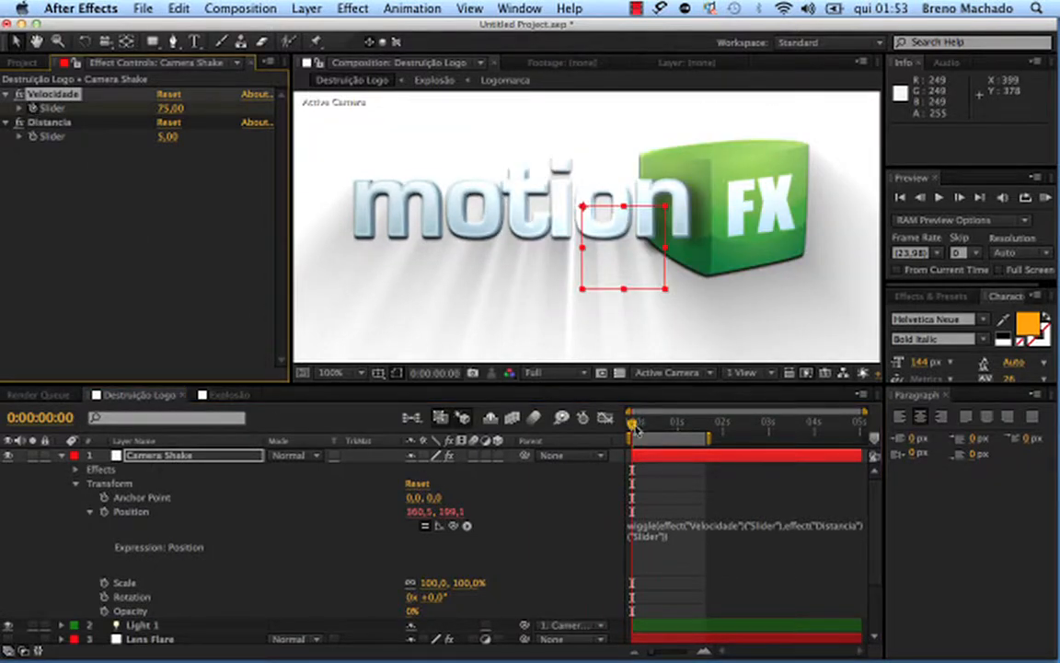
drag(635, 428, 641, 424)
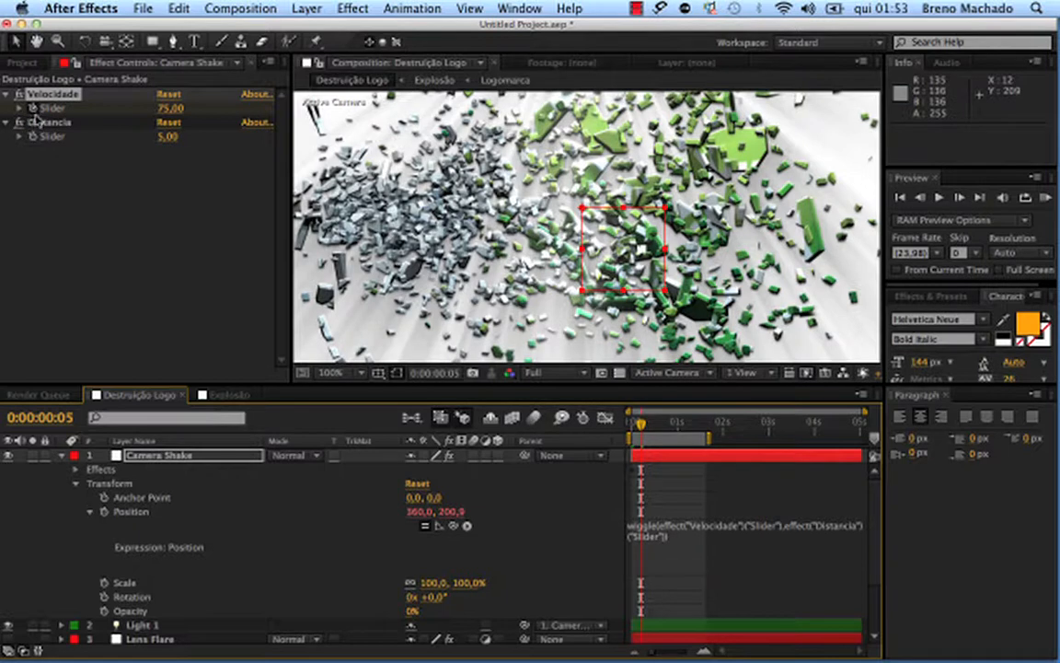
drag(185, 463, 177, 460)
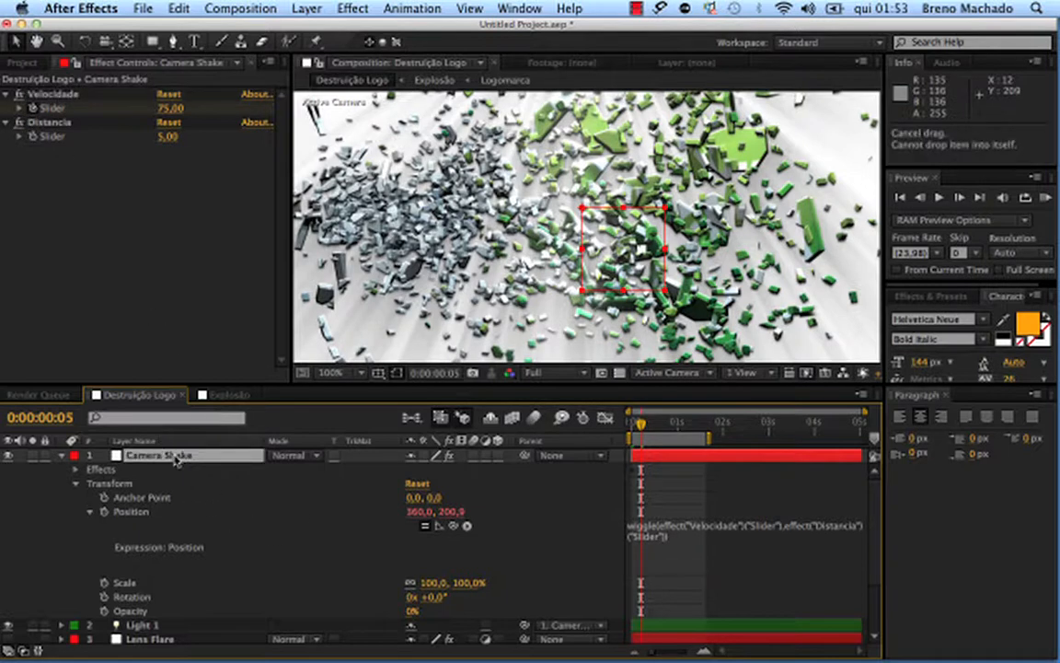
key(u)
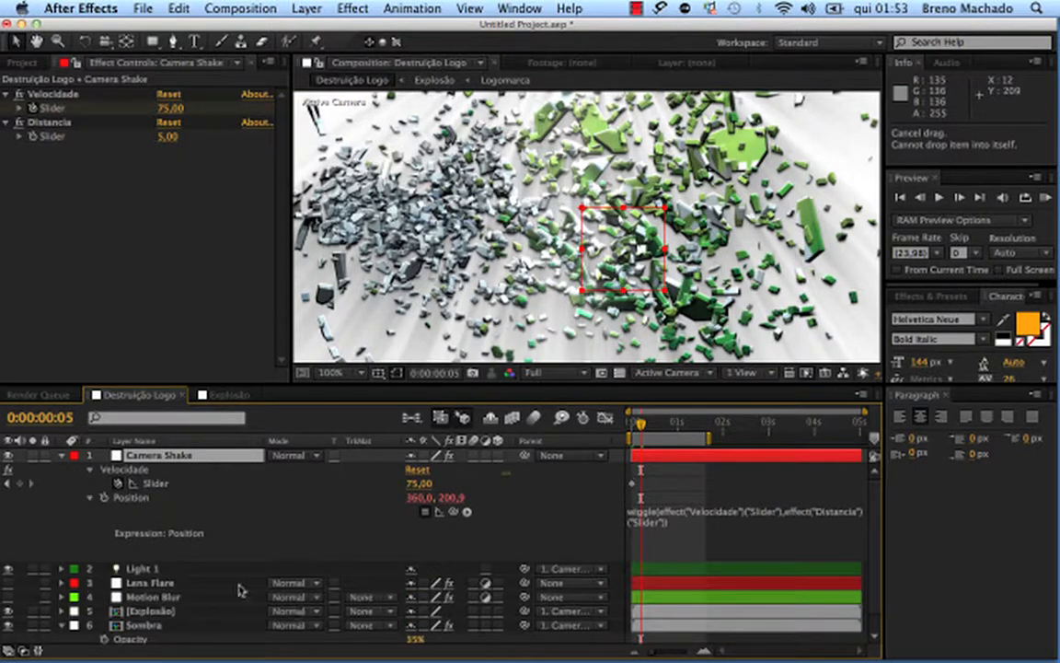
click(19, 482)
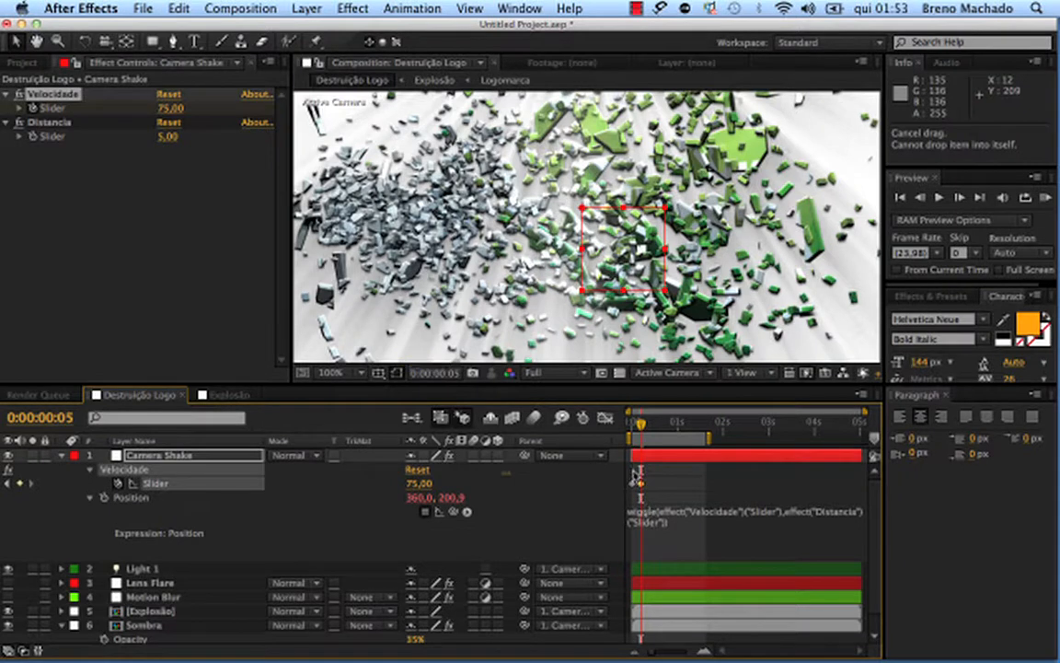
drag(637, 474, 626, 495)
key(Delete)
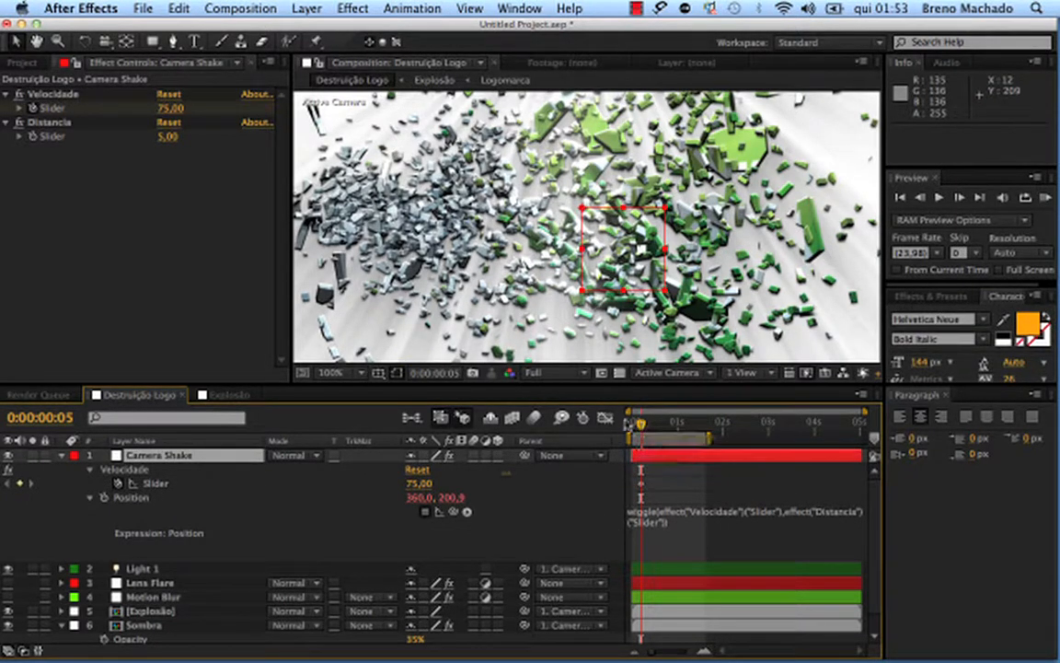
- Add a Velocidade keyframe with value 0 at 0:00:00:14 so the shake dies out
drag(641, 425, 659, 425)
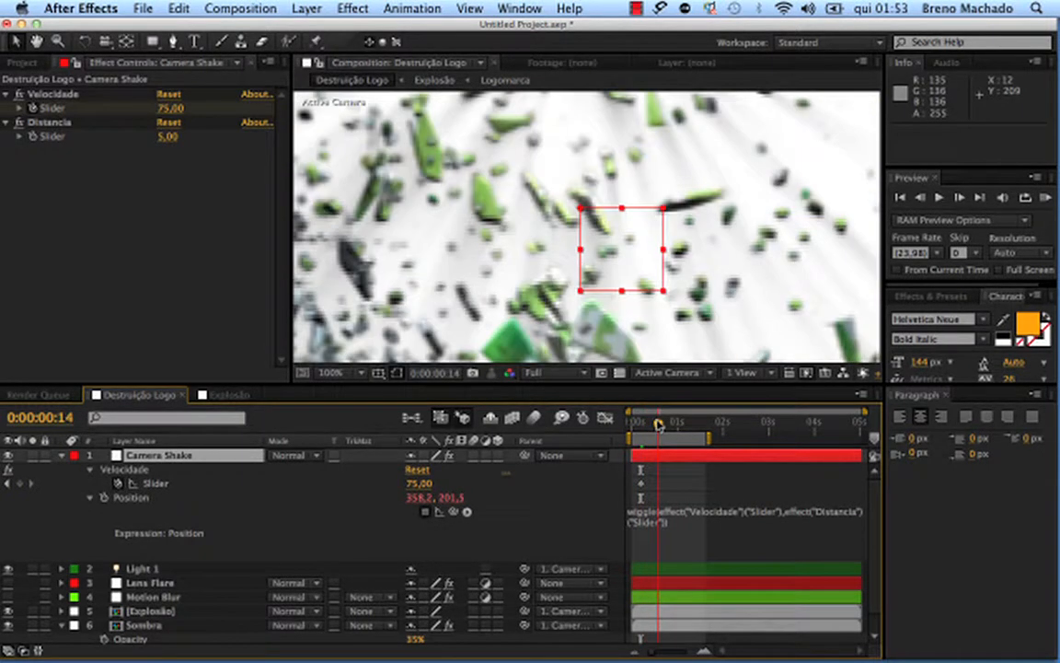
mouse_move(419, 480)
mouse_down()
mouse_move(373, 480)
mouse_move(420, 482)
mouse_up()
click(419, 483)
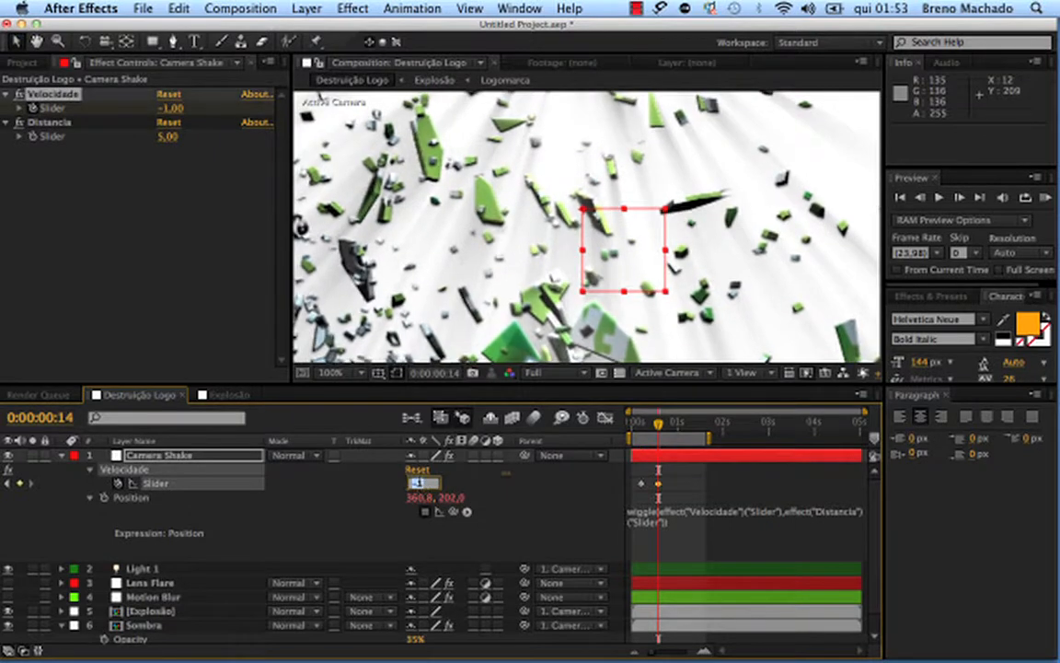
key(Return)
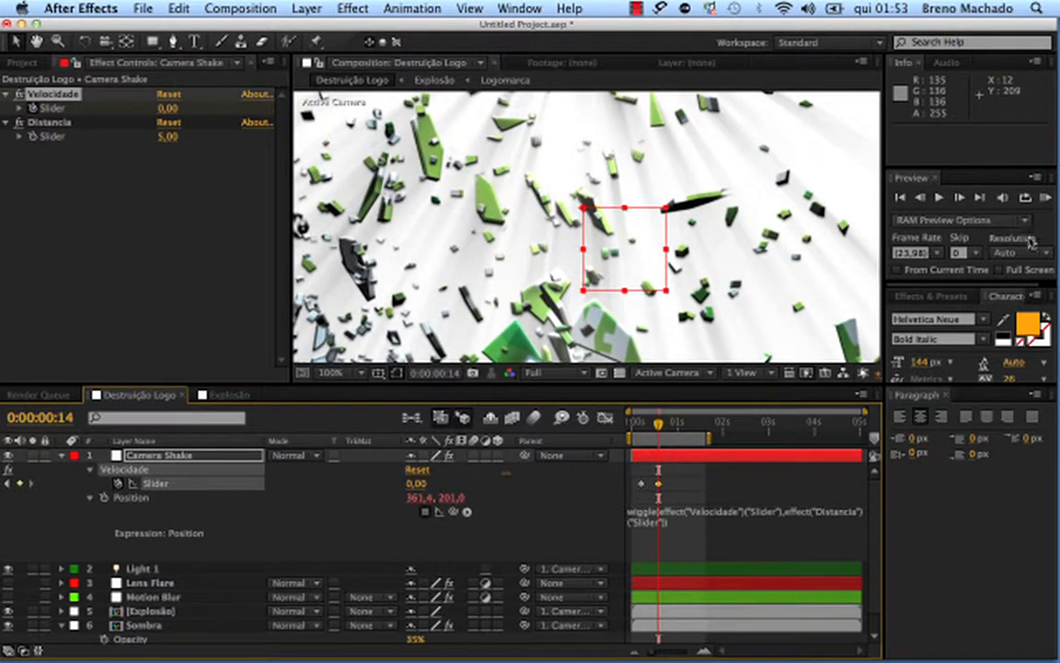
- RAM preview the explosion to check how the keyframed camera shake fades
click(1045, 198)
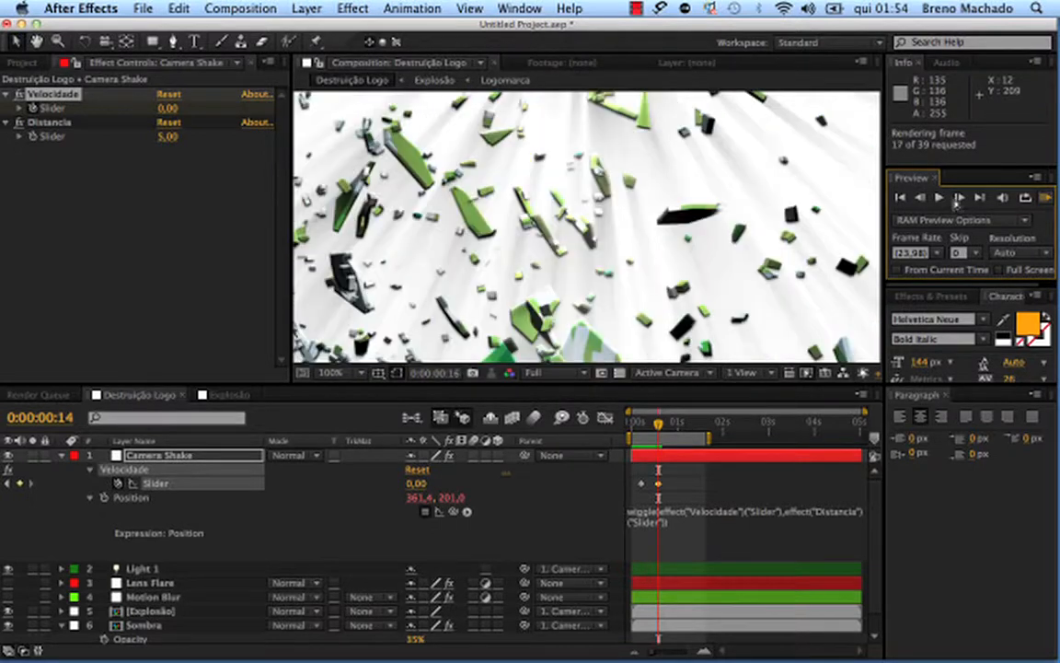
click(1046, 199)
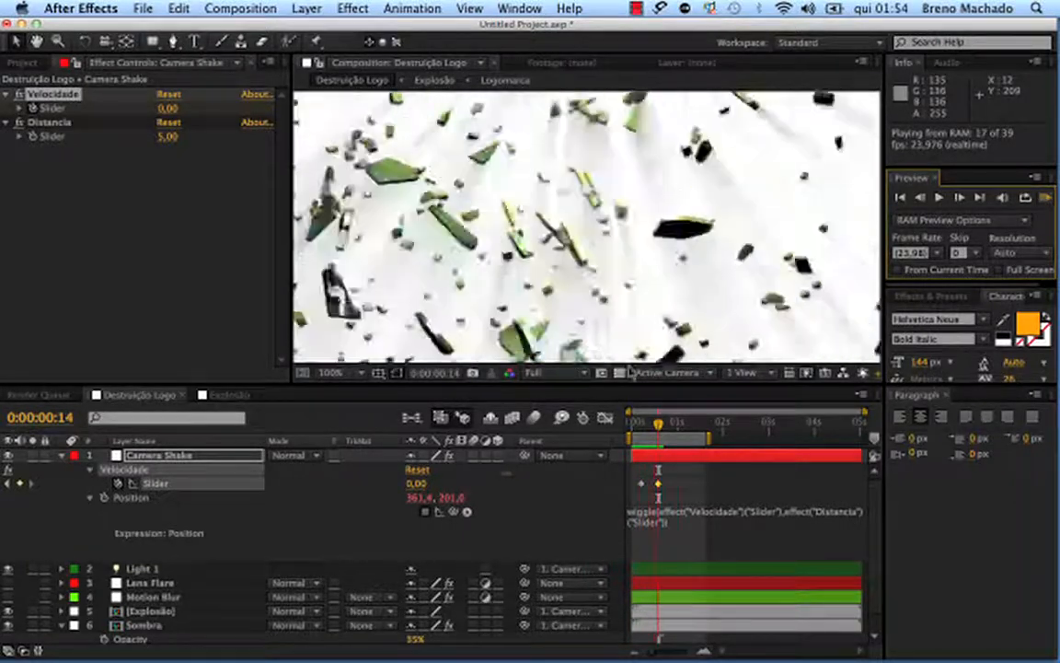
click(621, 339)
scroll(621, 339, down, 2)
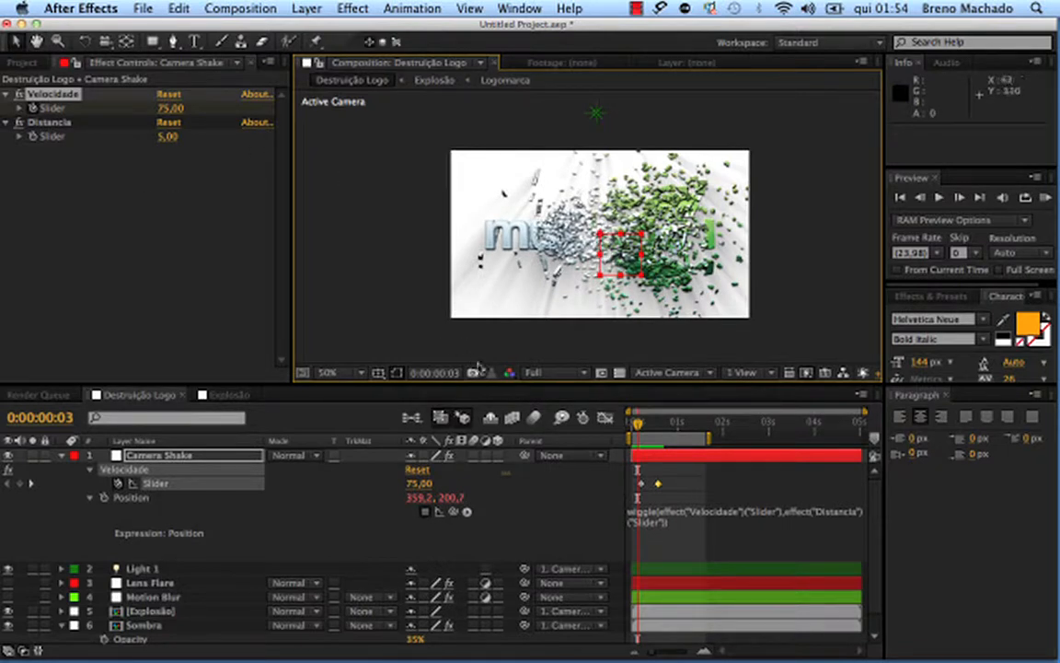
- Collapse the Camera Shake layer, turn on the Motion Blur layer's visibility and check the blur through frame 0:00:00:05
mouse_move(638, 425)
mouse_down()
mouse_move(655, 426)
mouse_move(638, 426)
mouse_up()
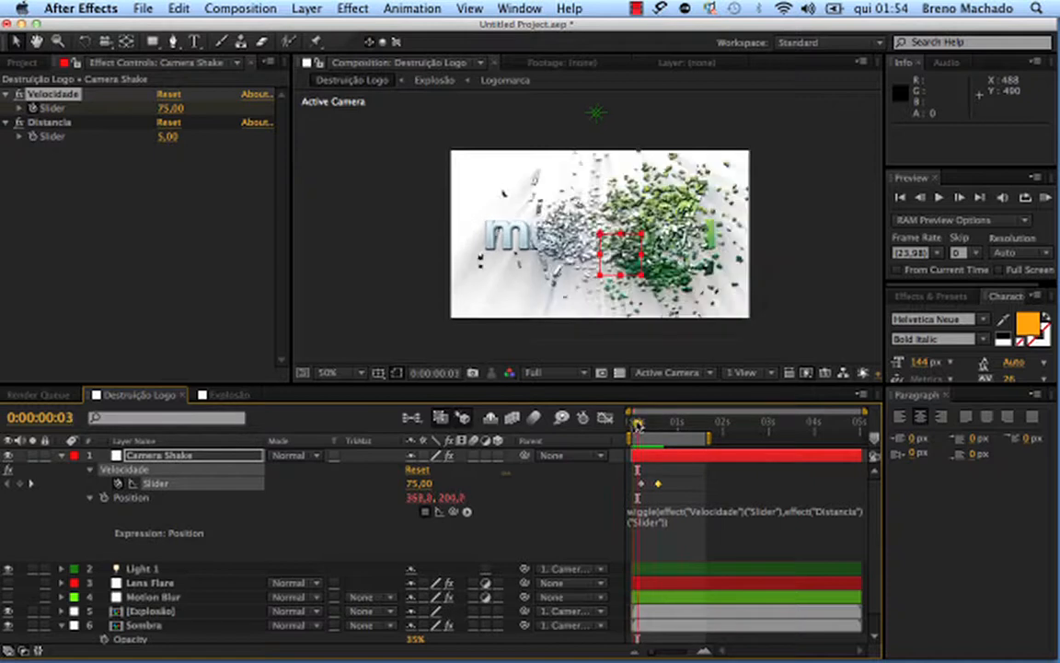
click(62, 455)
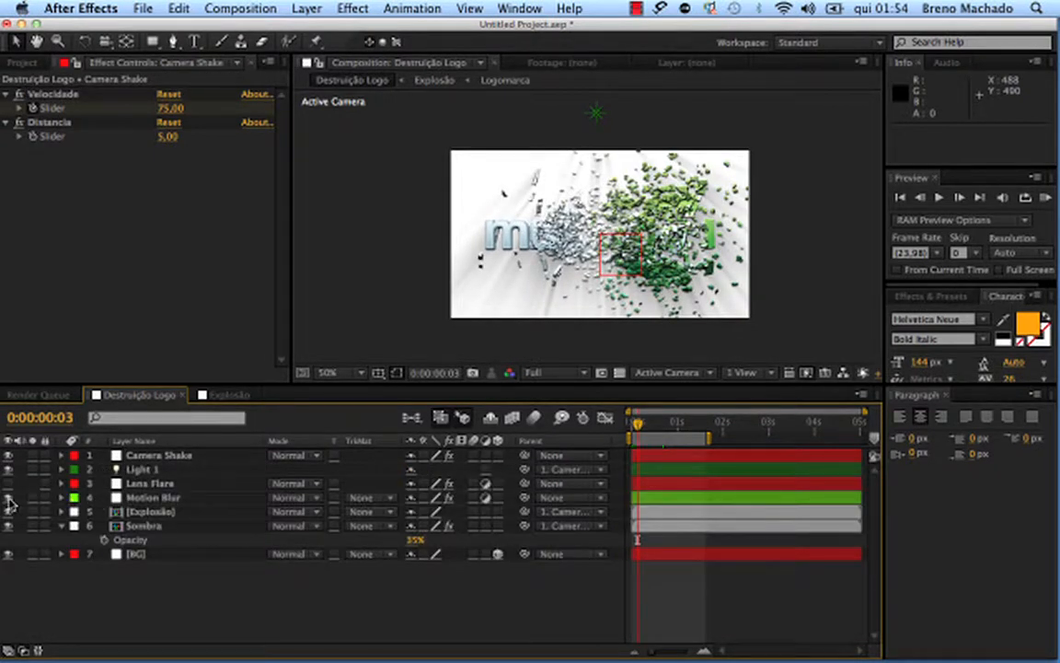
click(635, 421)
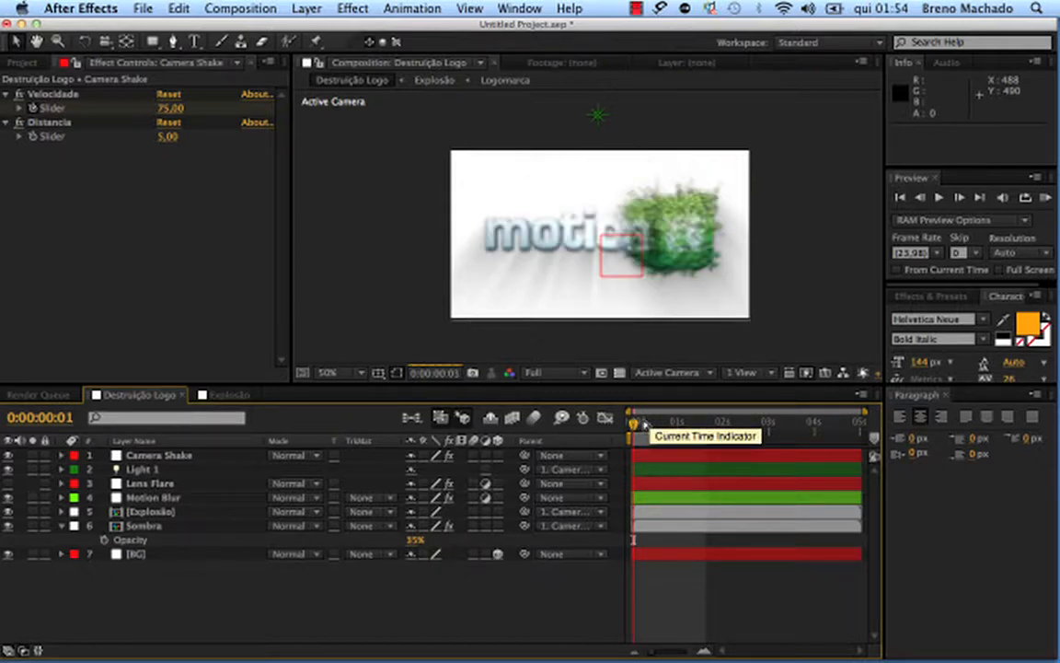
click(637, 425)
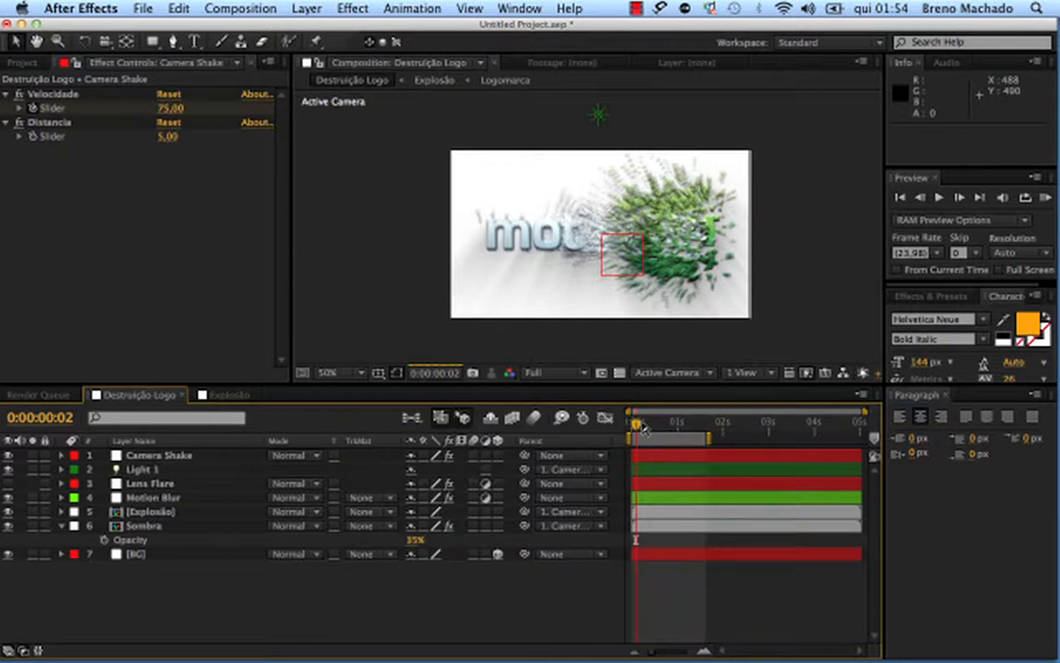
drag(638, 427, 641, 426)
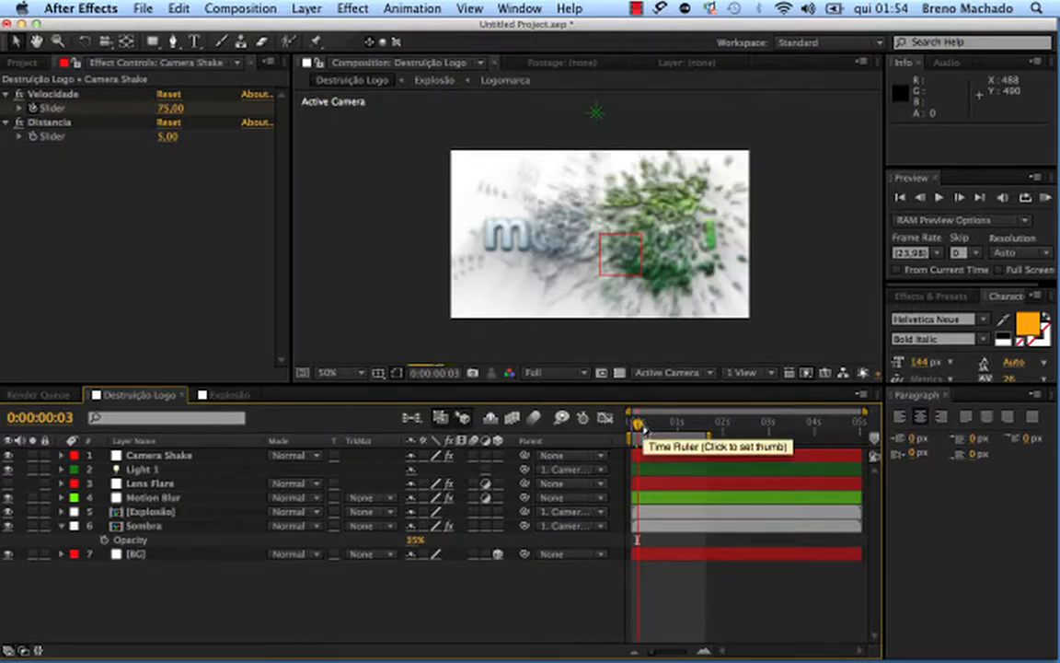
drag(638, 426, 642, 426)
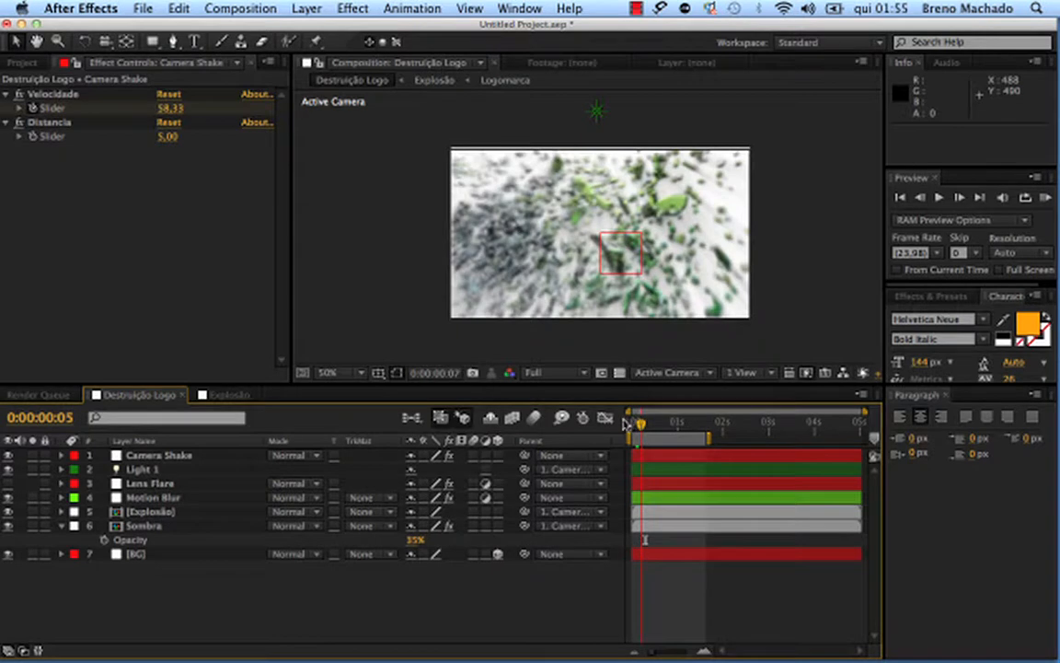
- At the first frame, turn off Draft 3D and set the composition's preview resolution to Auto
key(Home)
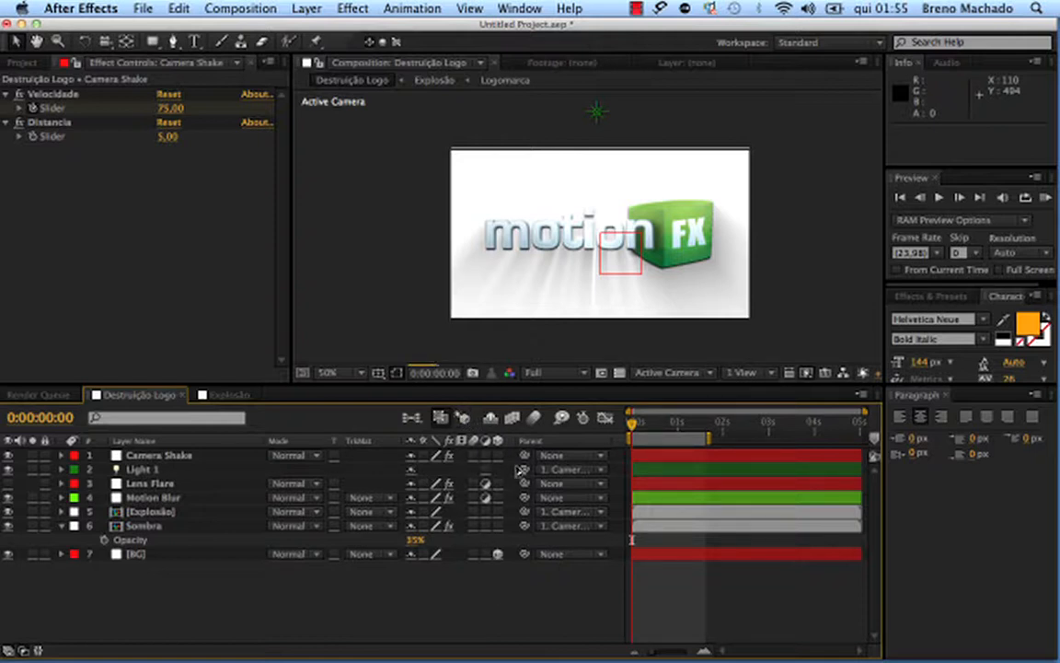
click(581, 376)
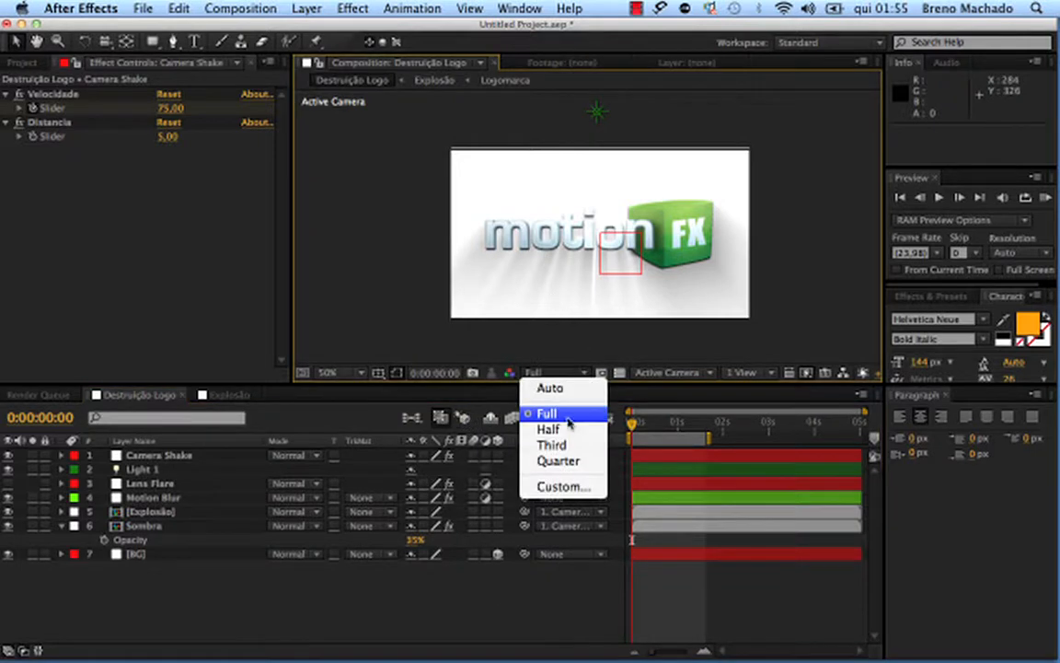
click(582, 351)
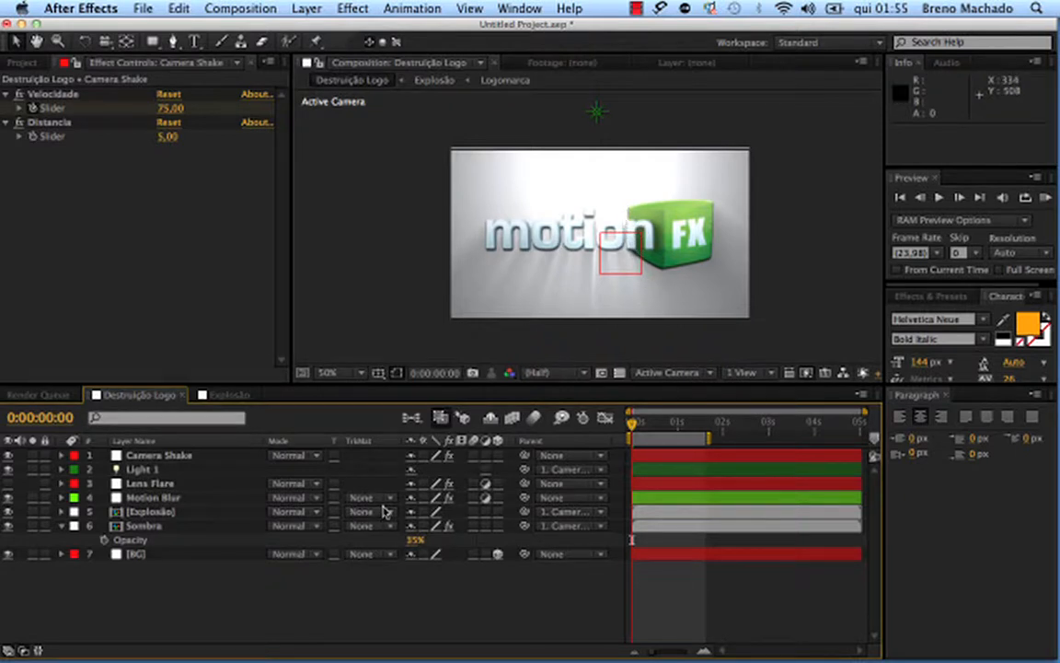
- Duplicate the Explosão layer and apply Freeze Frame to the upper copy at 0:00:00:00
drag(187, 511, 167, 520)
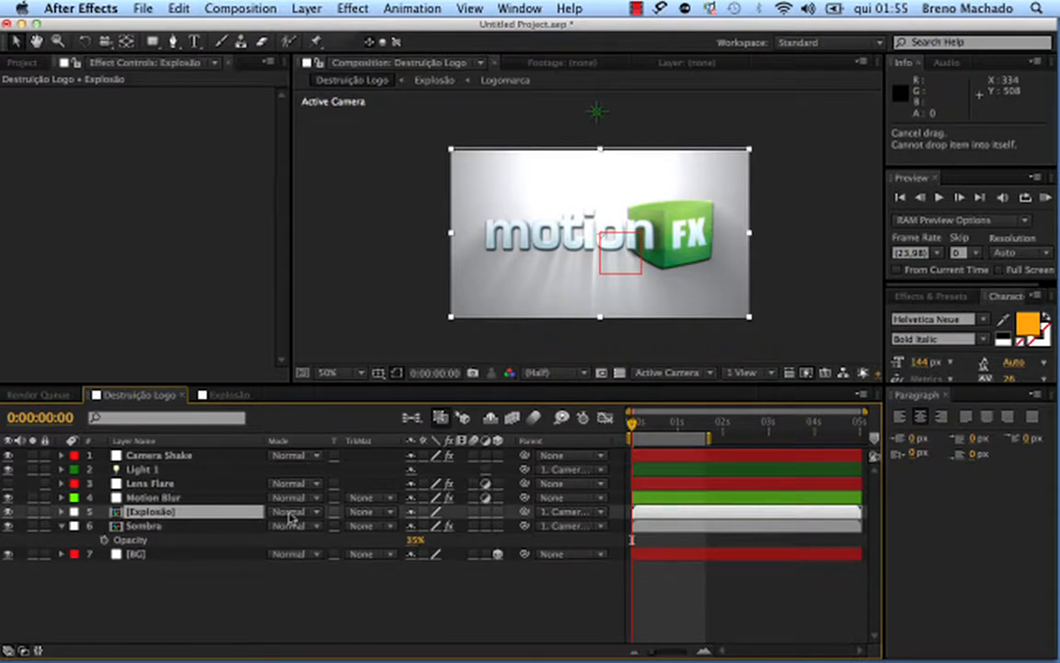
key(super+d)
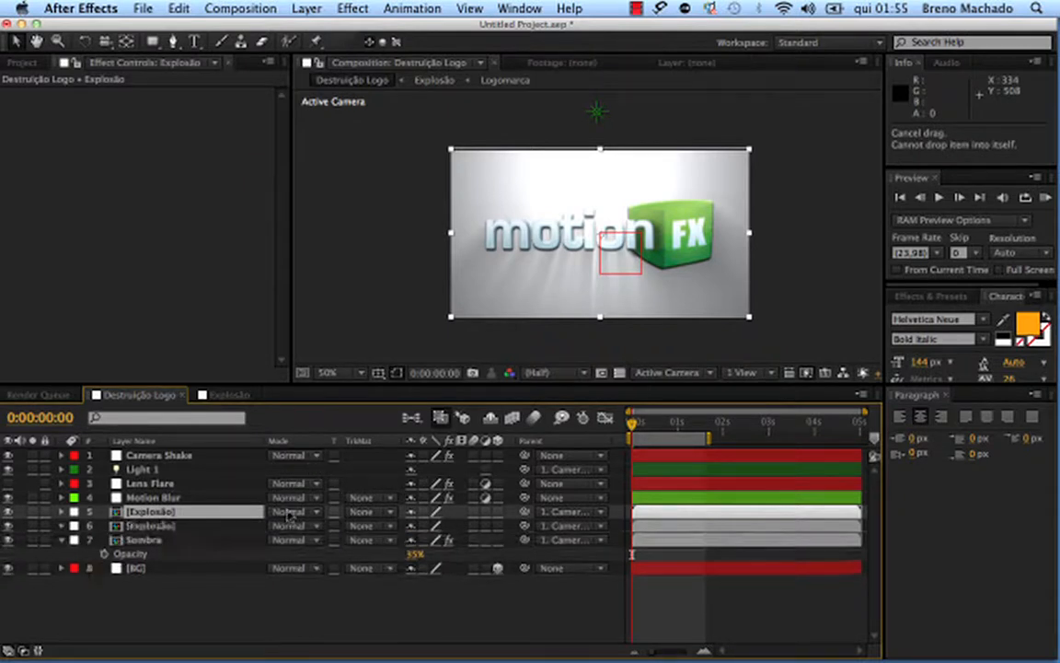
right_click(211, 517)
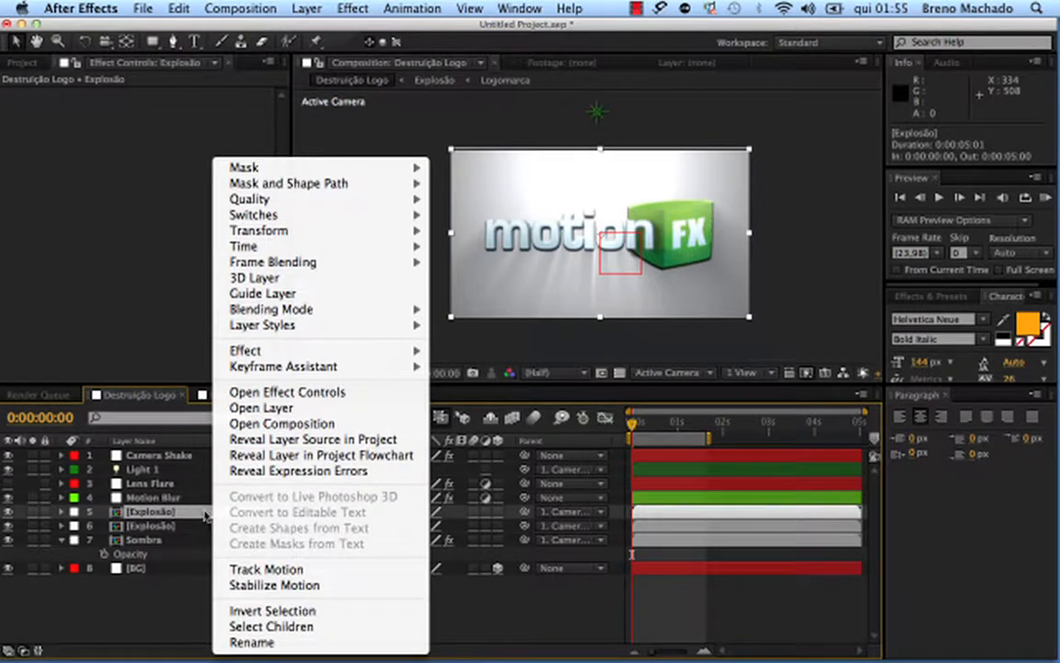
click(177, 521)
right_click(179, 517)
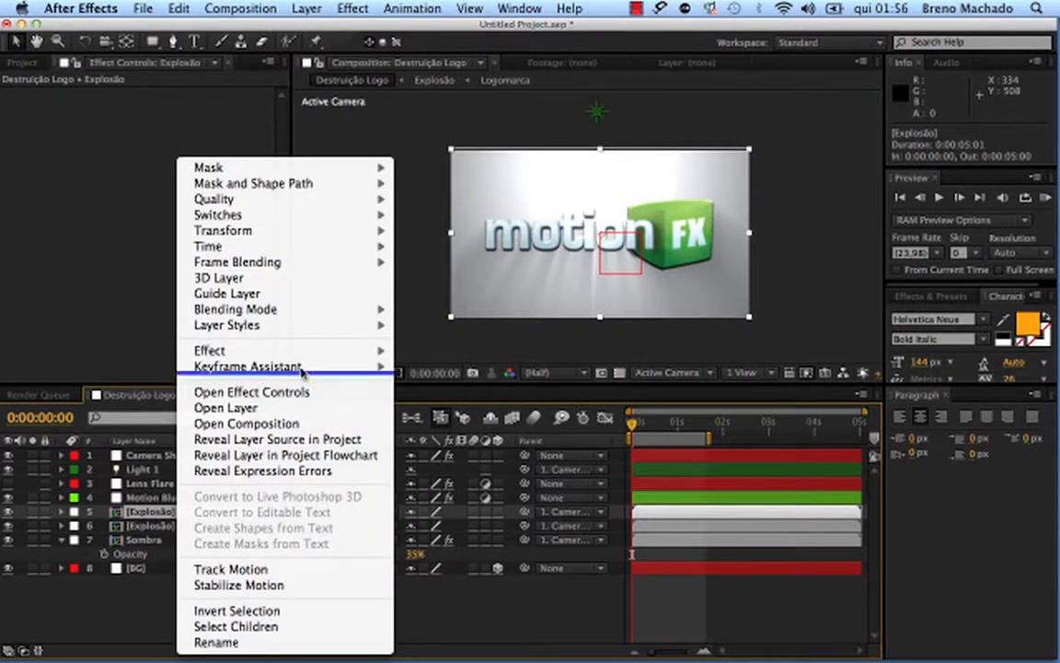
mouse_move(313, 252)
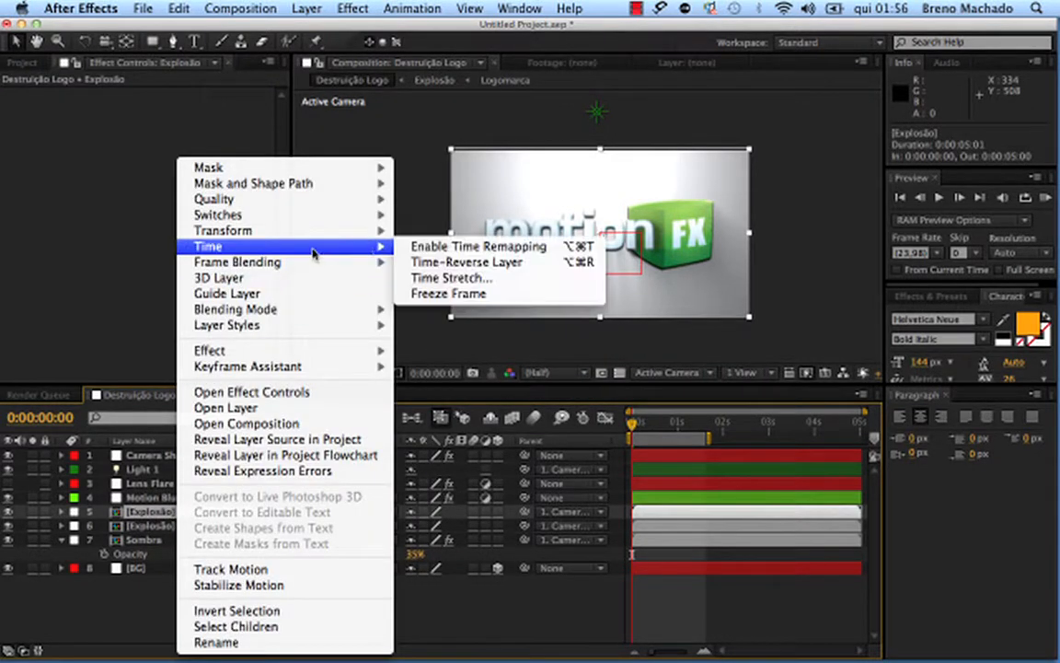
click(470, 293)
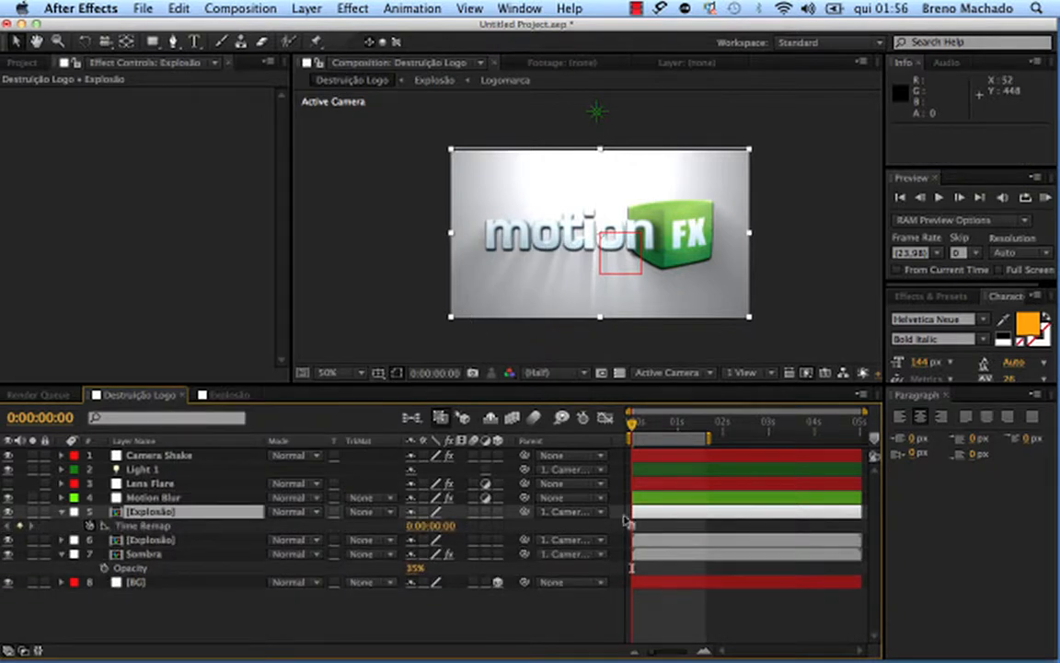
- Solo the frozen Explosão layer and RAM preview its shake with the work area ending near 0:00:00:15
drag(634, 423, 571, 386)
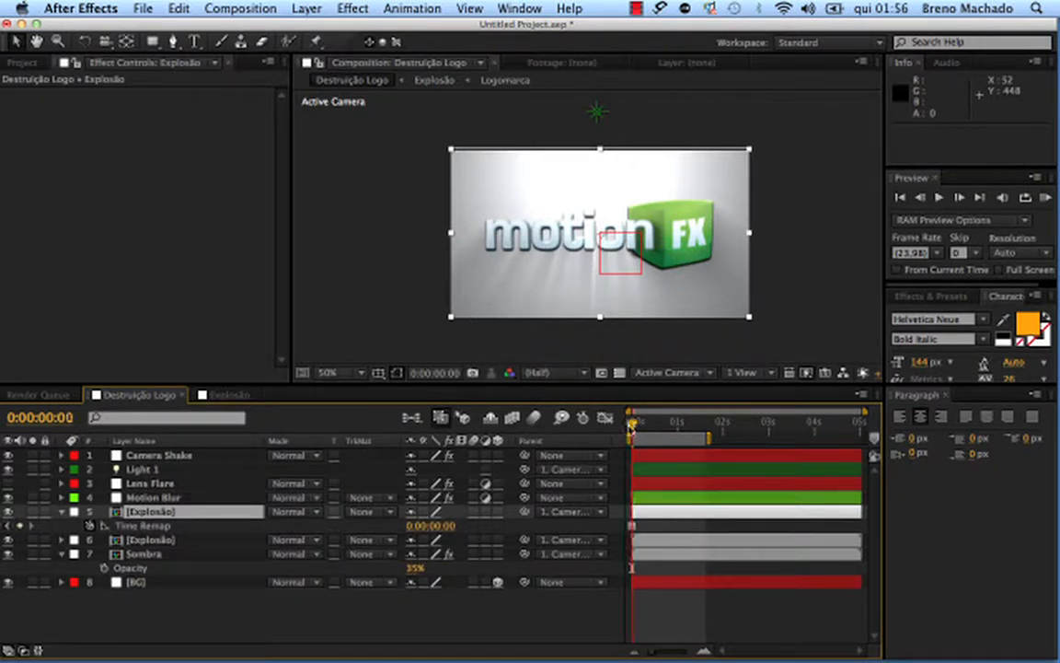
click(32, 511)
drag(635, 426, 661, 425)
click(1045, 197)
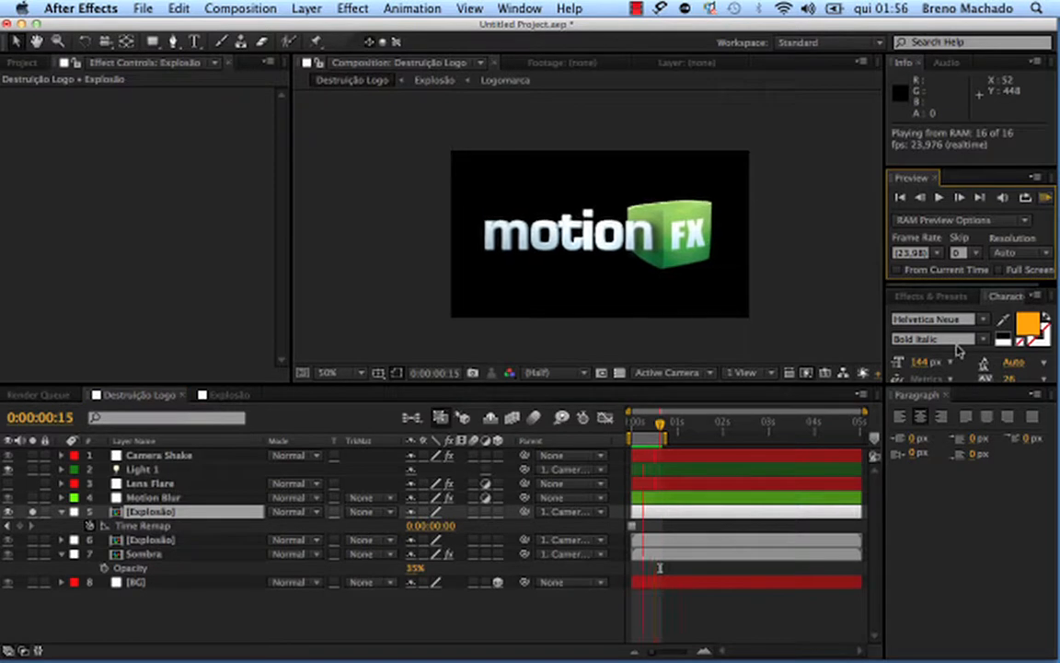
key(space)
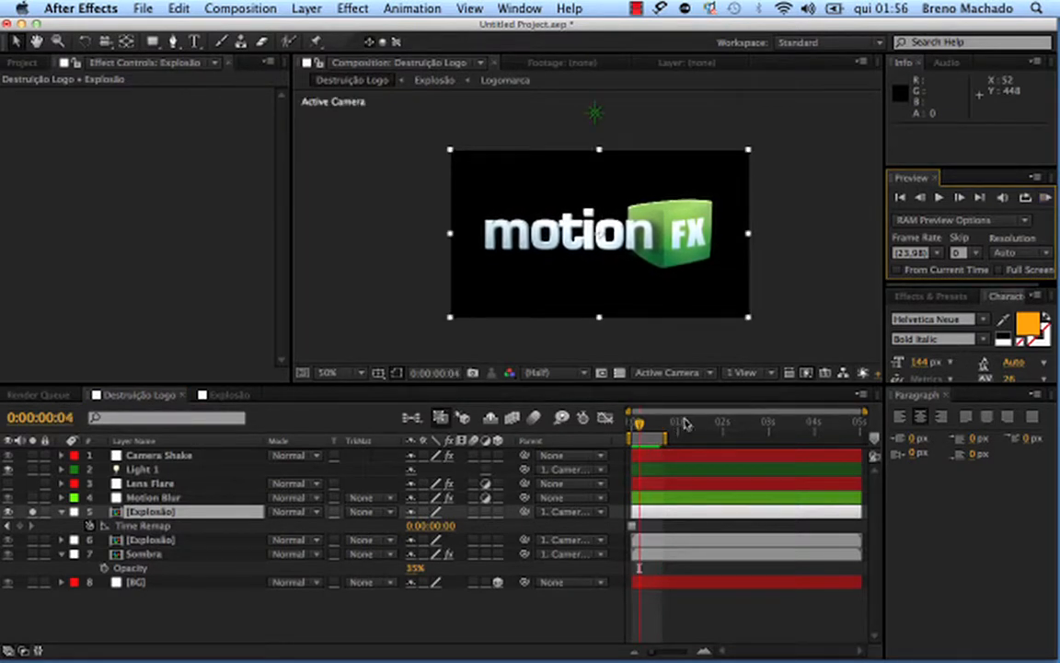
- Extend the work area's end to about 1.5 seconds and RAM preview the frozen logo again
drag(666, 438, 706, 438)
click(1046, 197)
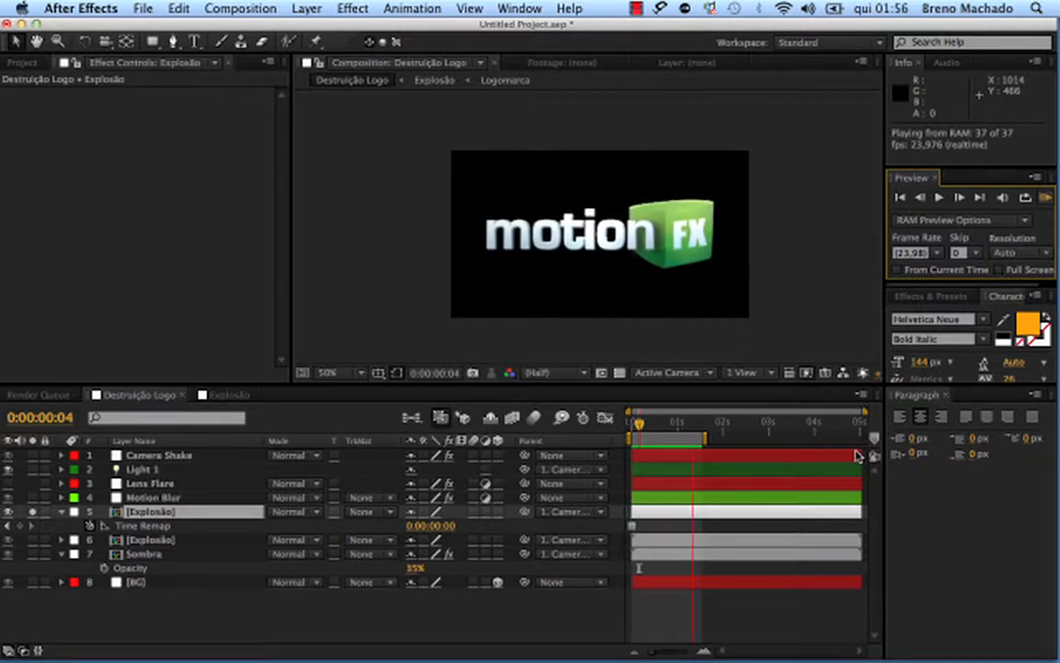
click(658, 438)
- Set Camera Shake's Distancia slider to 10 and RAM preview the stronger shake on the frozen logo
click(180, 454)
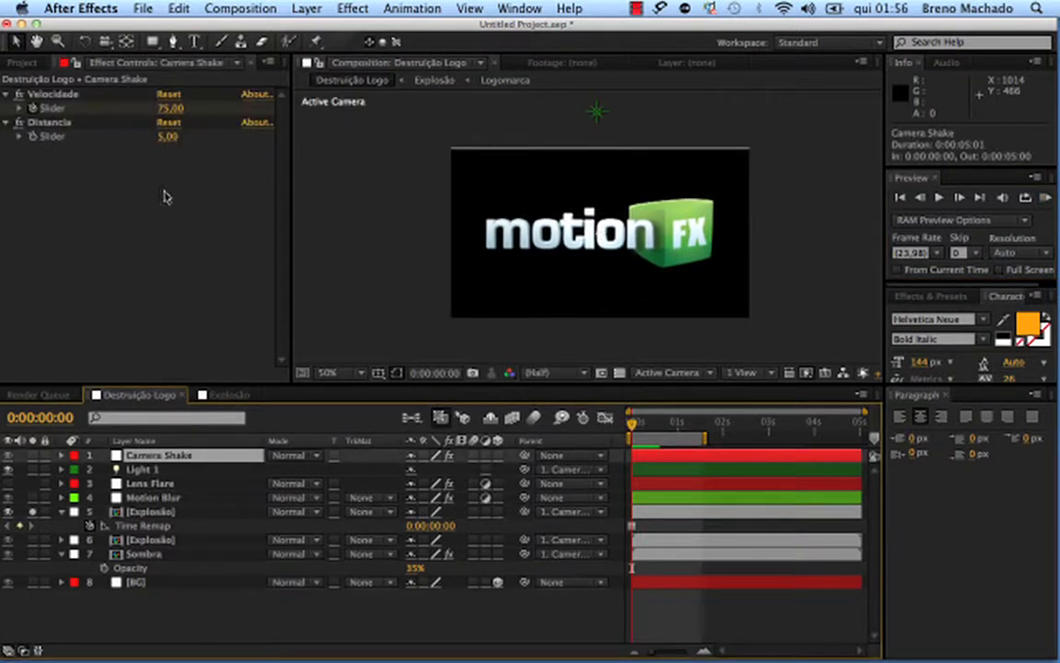
click(165, 136)
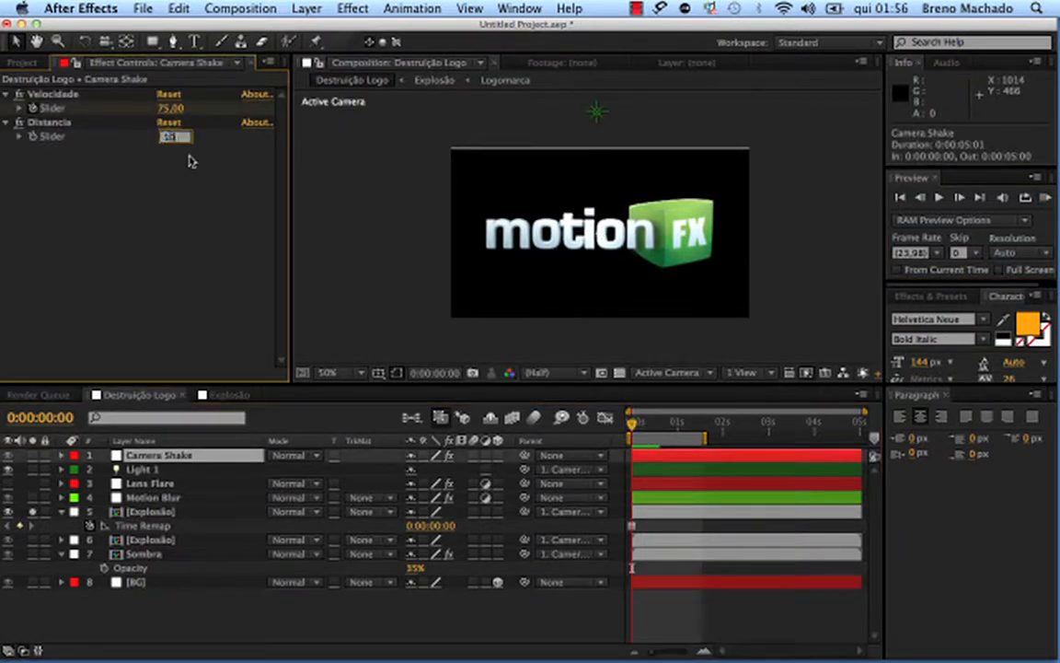
text(10)
key(Return)
click(1045, 199)
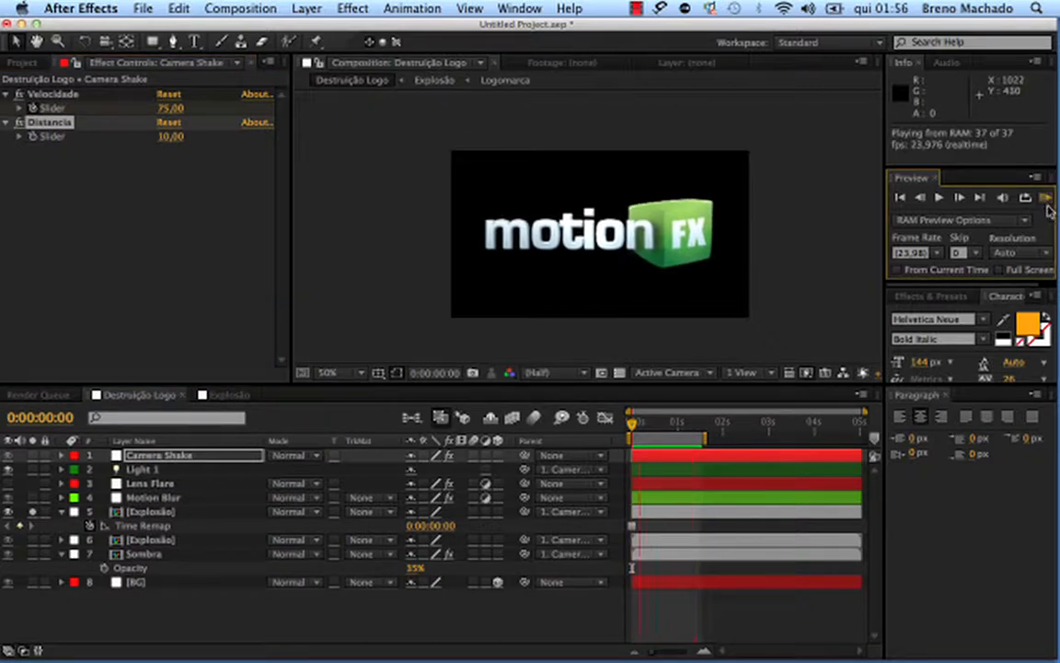
click(221, 175)
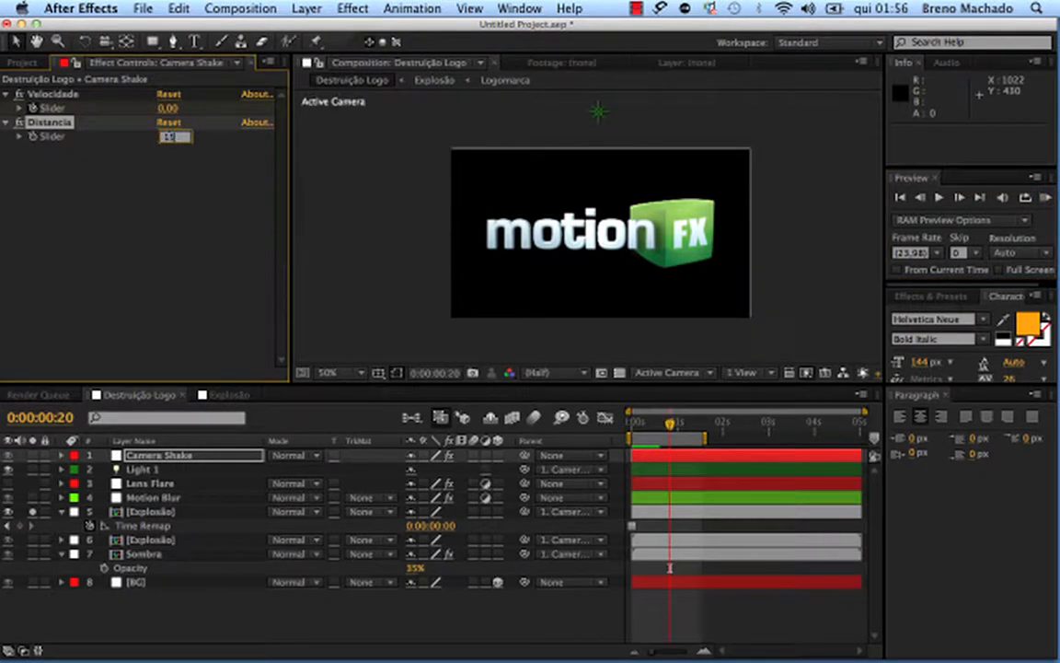
- Set Camera Shake's Distancia slider to 12 and RAM preview the frozen logo with the work area ending at 0:00:01:15
text(12)
key(Return)
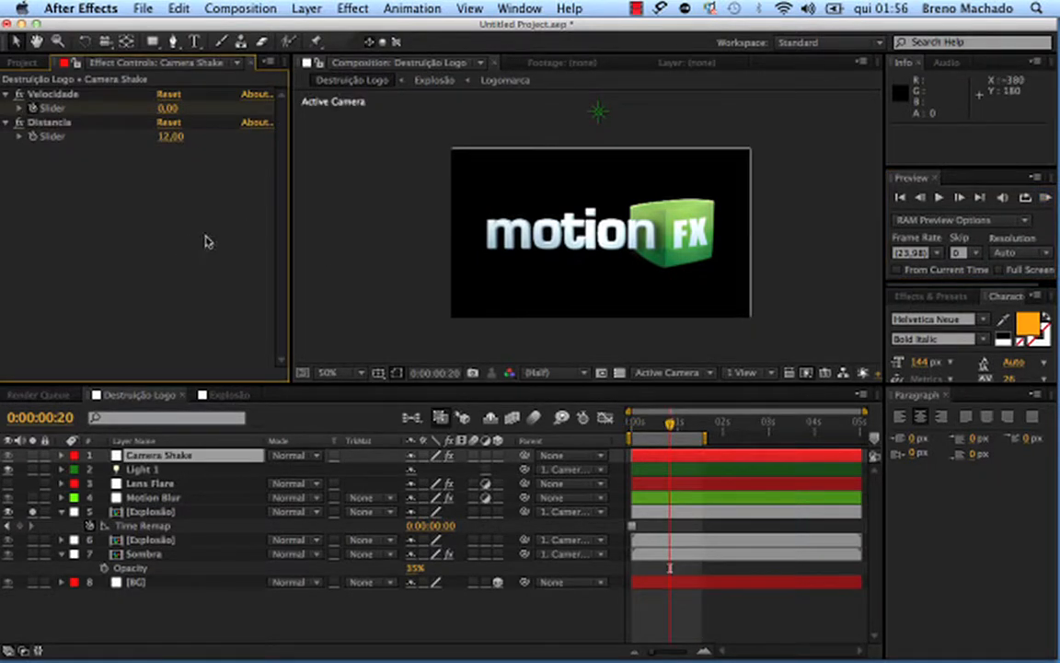
key(KP_0)
drag(683, 424, 642, 430)
key(Home)
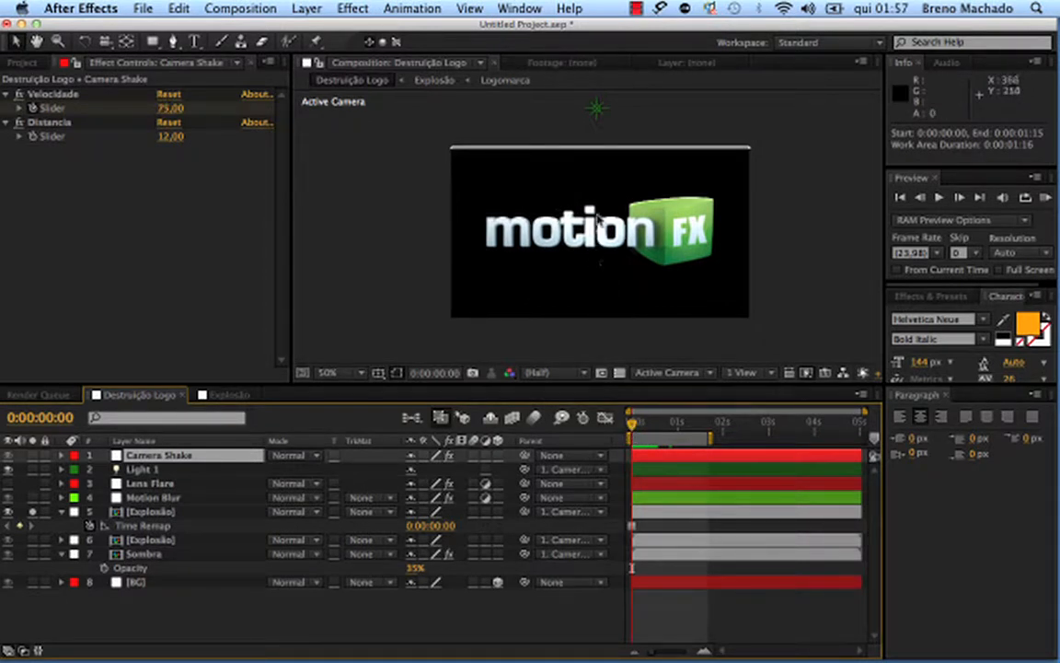
key(space)
- Shift Camera Shake's Velocidade keyframes slightly later and key Velocidade at 0 at 0:00:00:00
key(u)
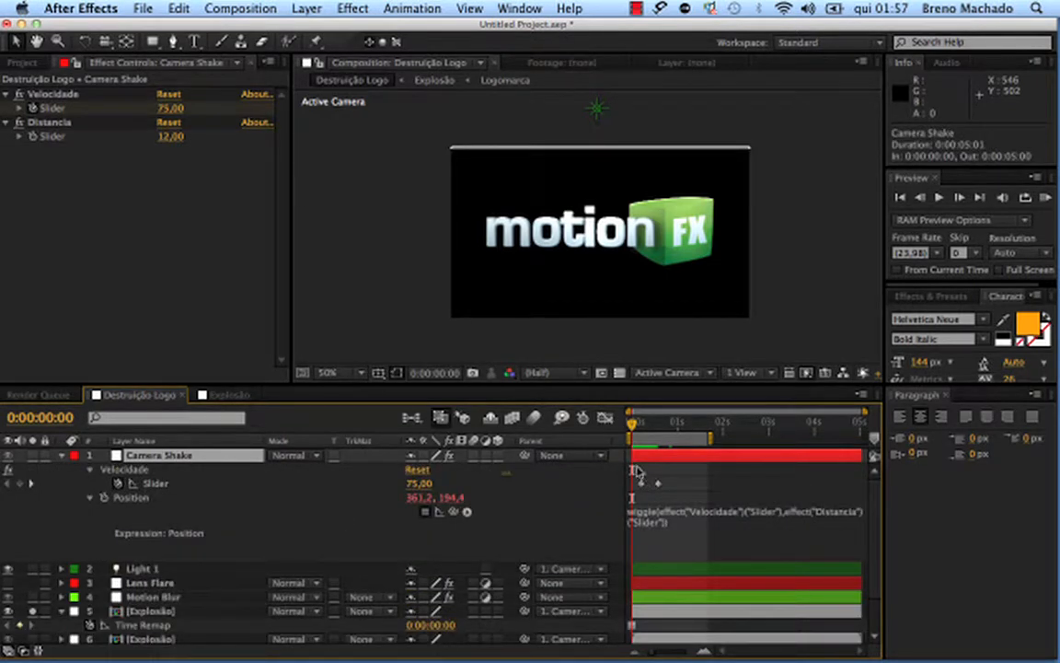
drag(633, 423, 631, 425)
click(19, 484)
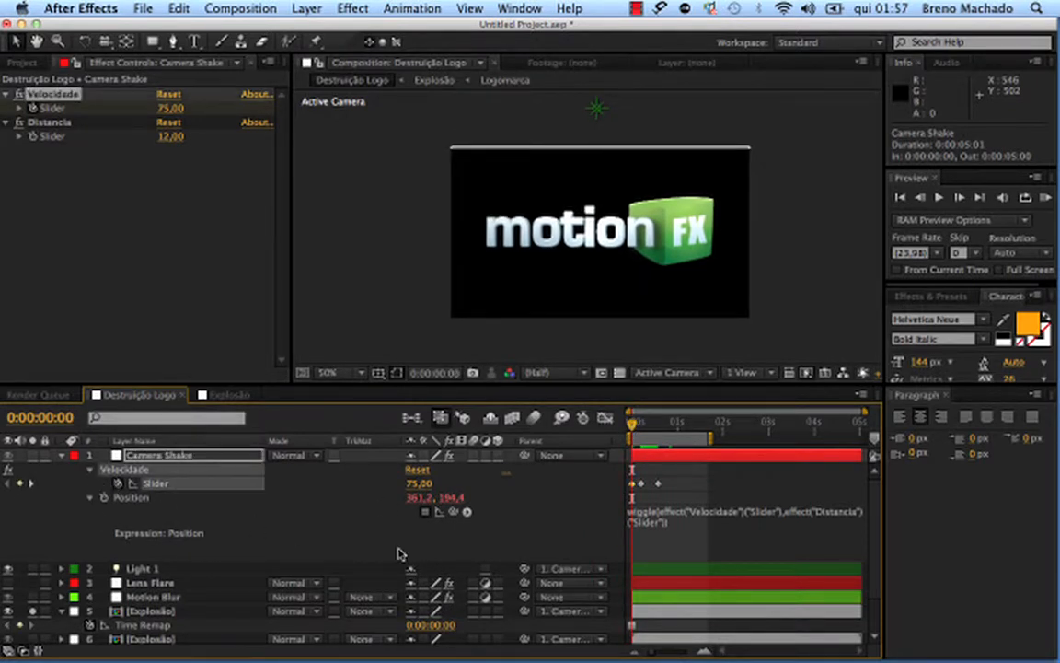
click(658, 483)
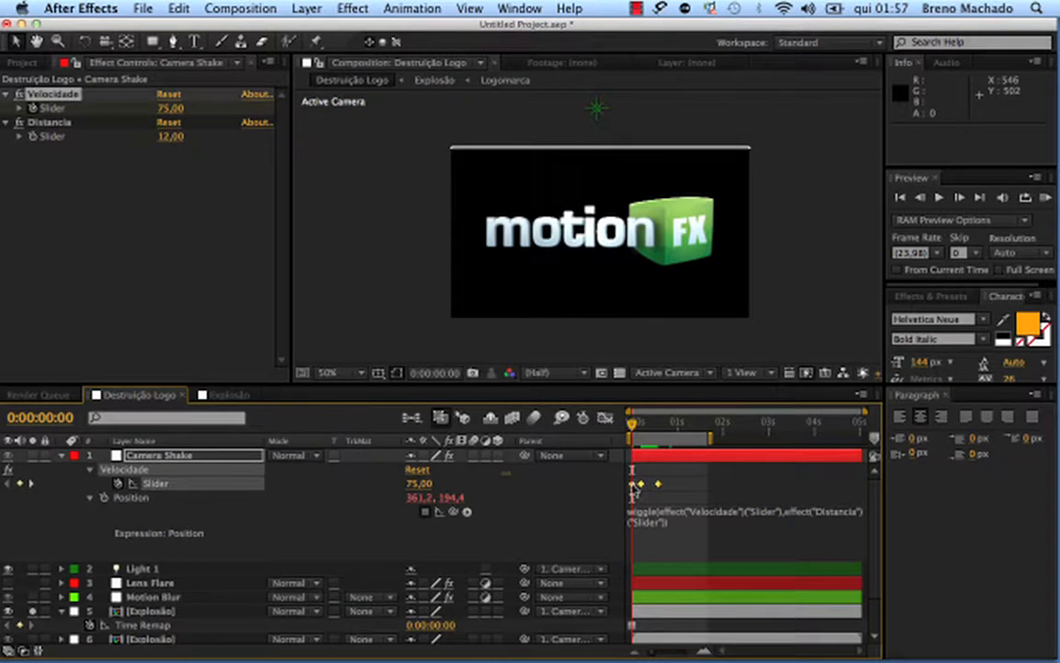
click(642, 483)
click(419, 483)
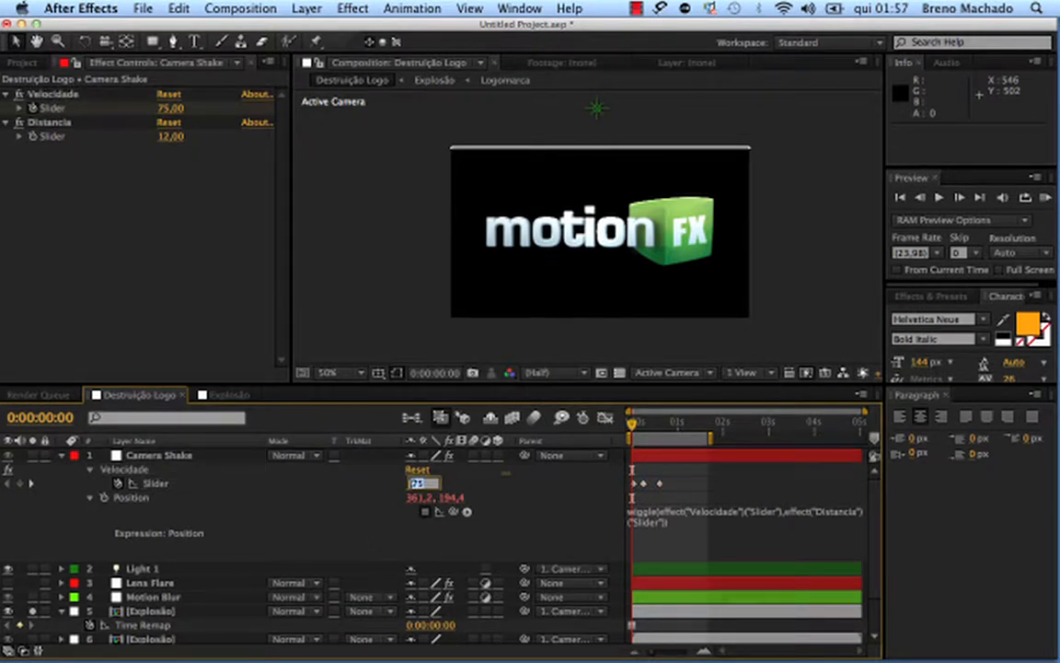
text(0)
key(Return)
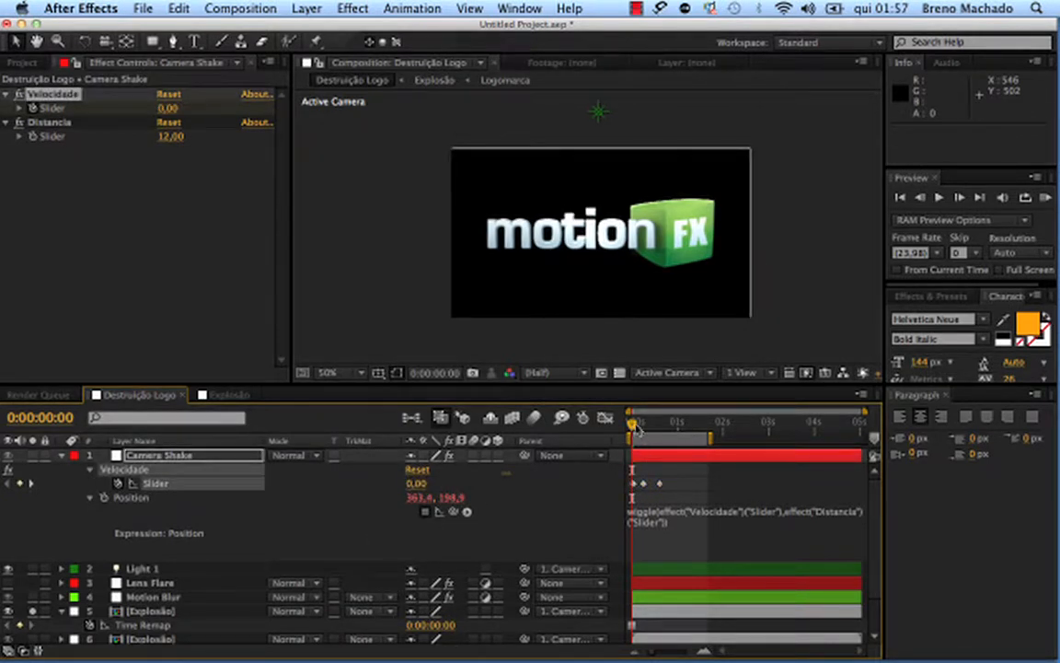
- Extend the work area's end to 0:00:04:09 and shift Camera Shake so its first Velocidade keyframe falls at 0:00:02:00, with the layer still covering the composition's start
drag(634, 425, 629, 426)
scroll(650, 462, down, 2)
scroll(652, 461, up, 2)
mouse_move(712, 439)
mouse_down()
mouse_move(835, 439)
mouse_move(723, 426)
mouse_up()
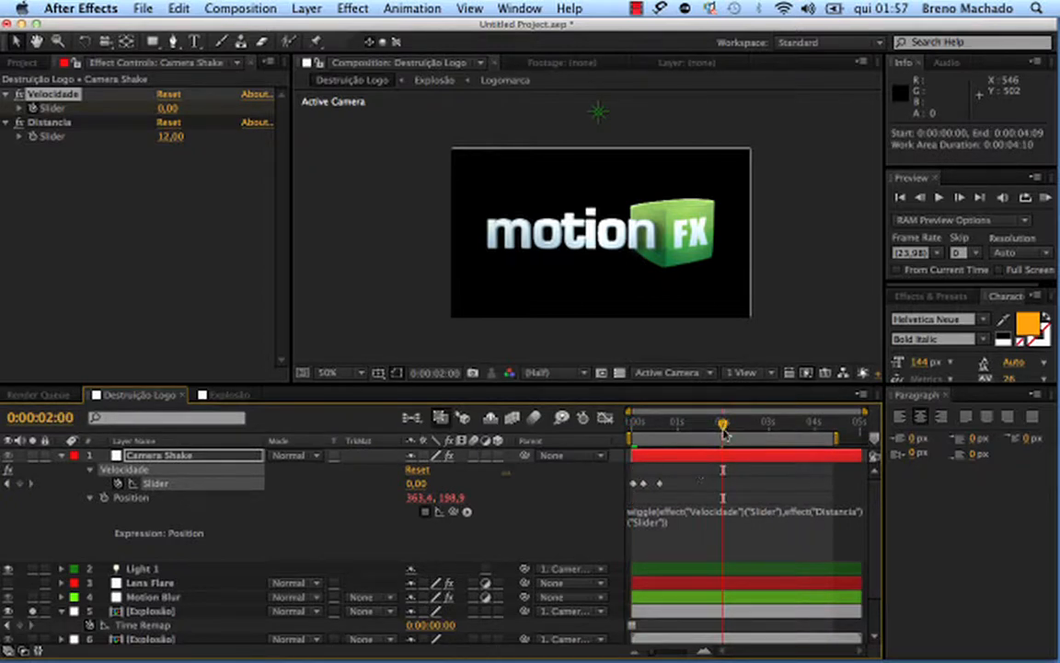
drag(658, 457, 589, 423)
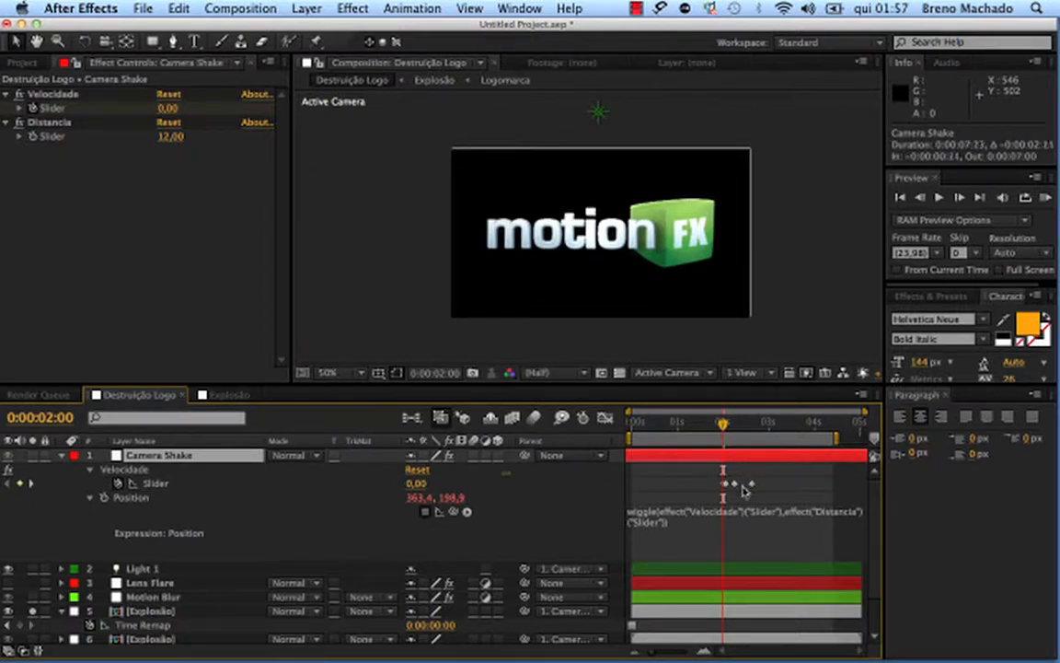
mouse_move(722, 426)
mouse_down()
mouse_move(706, 426)
mouse_move(750, 429)
mouse_move(706, 430)
mouse_move(753, 433)
mouse_move(720, 435)
mouse_up()
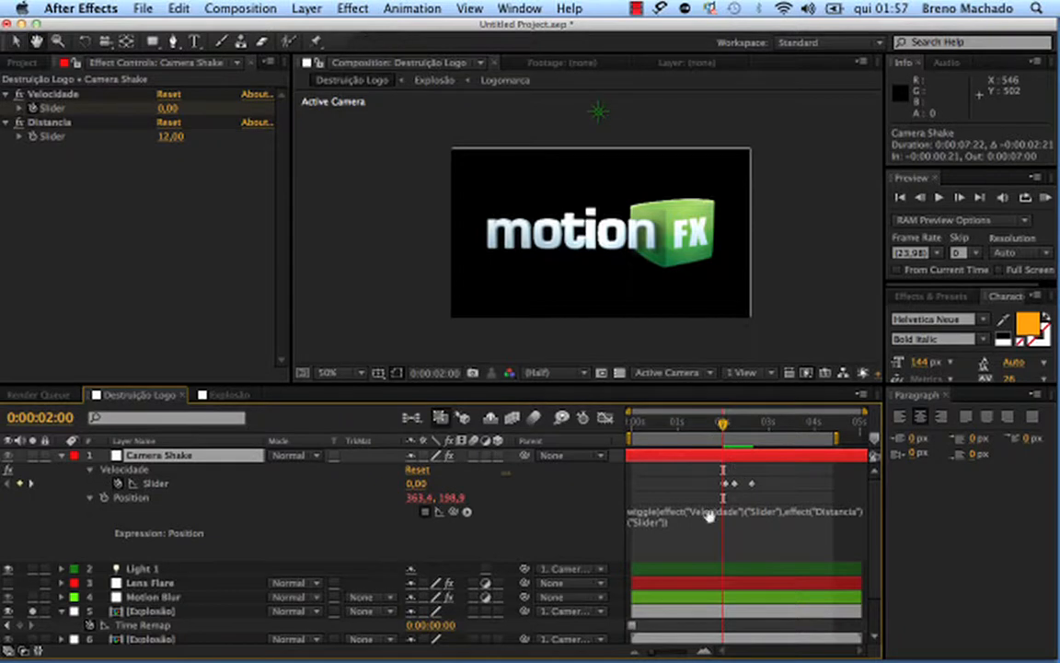
- Move the unfrozen Explosão layer and the Sombra layer together so both start at 0:00:02:00
scroll(706, 449, down, 2)
click(180, 594)
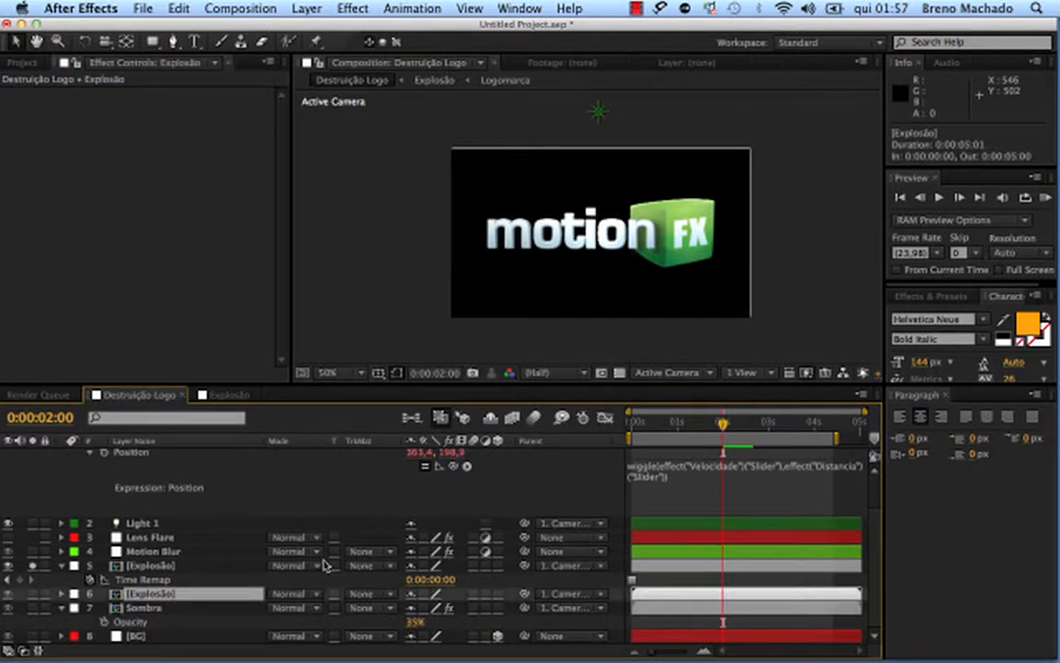
shift+click(193, 608)
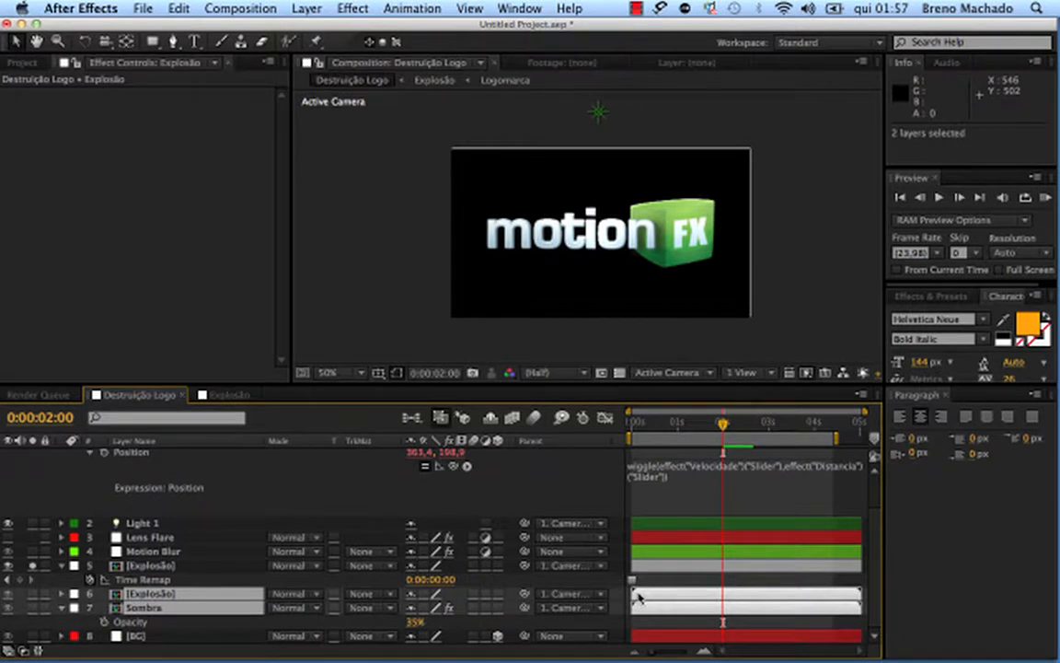
drag(638, 599, 729, 596)
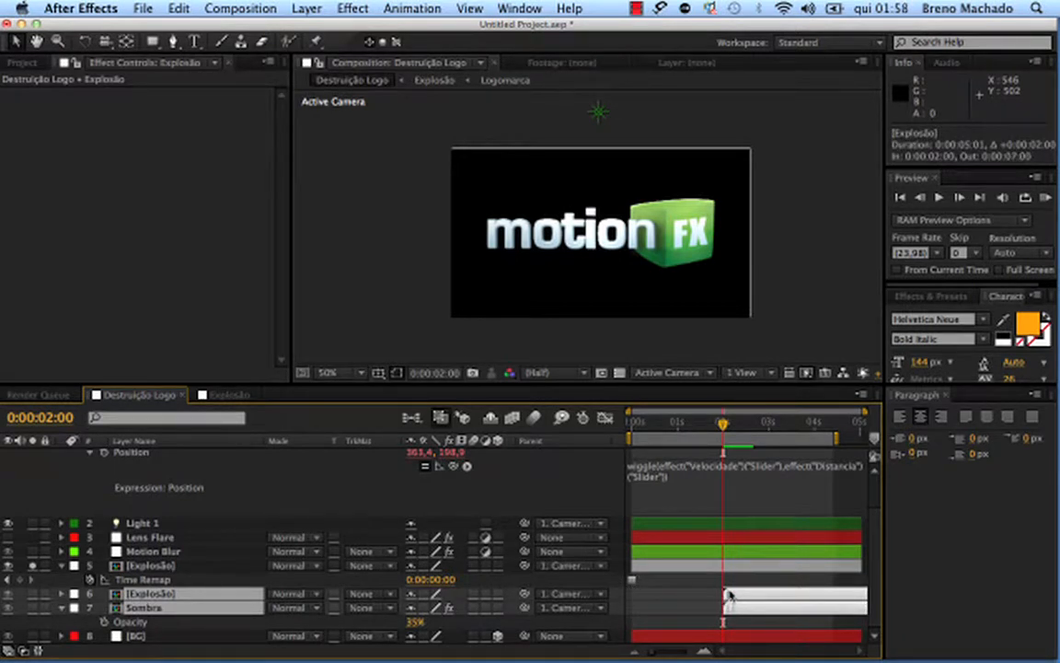
click(434, 622)
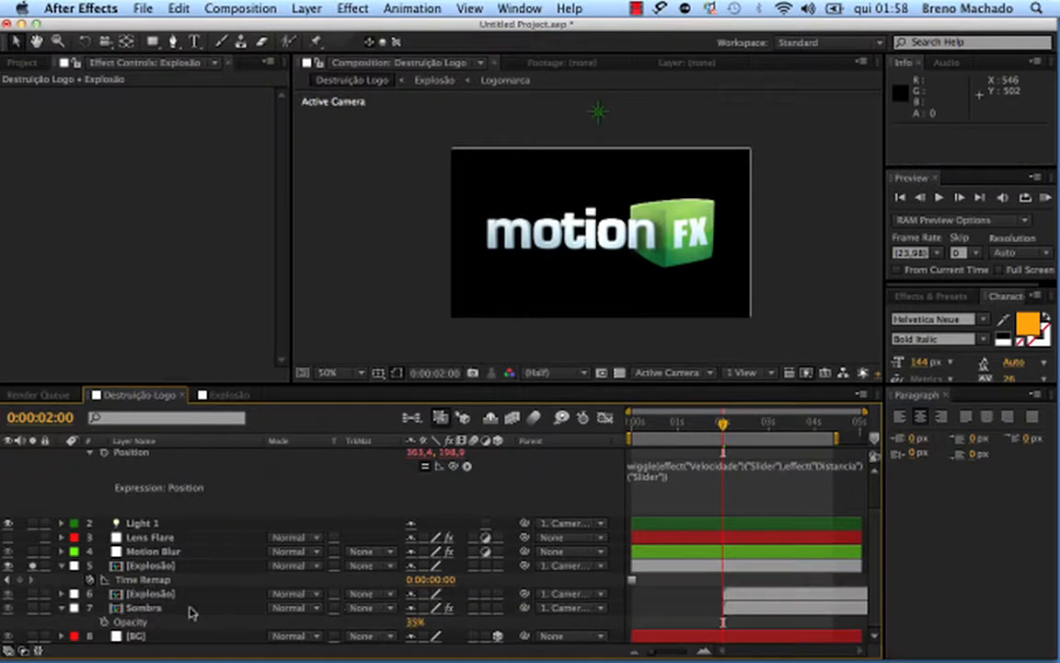
- Duplicate the Sombra layer and place the copy directly below the frozen Explosão layer
drag(191, 612, 270, 636)
key(super+d)
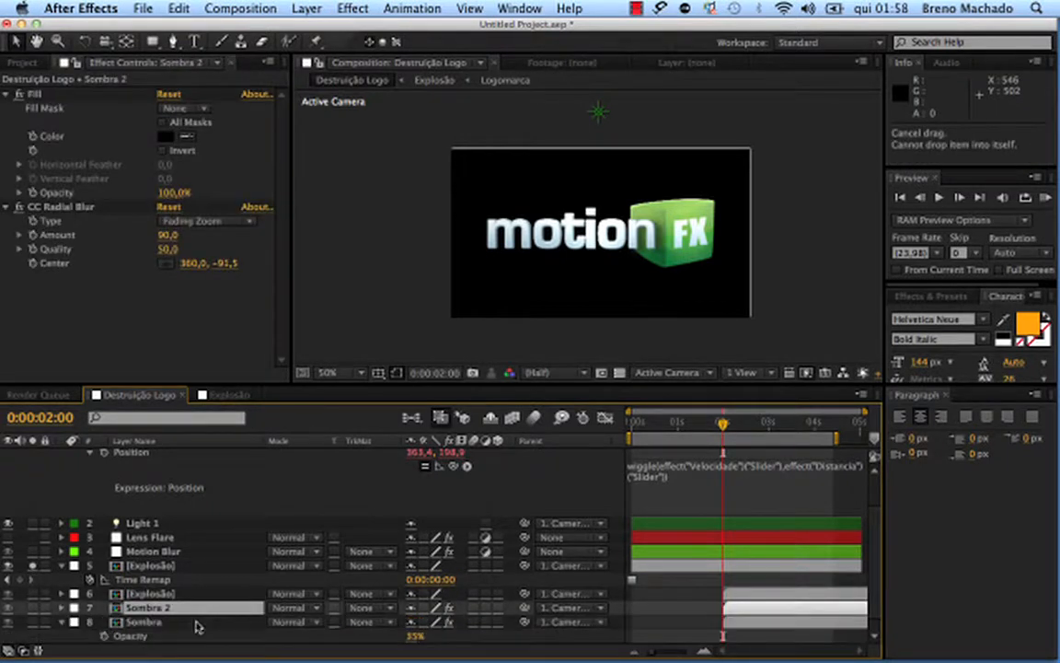
mouse_move(191, 611)
mouse_down()
mouse_move(162, 508)
mouse_move(183, 590)
mouse_up()
right_click(183, 594)
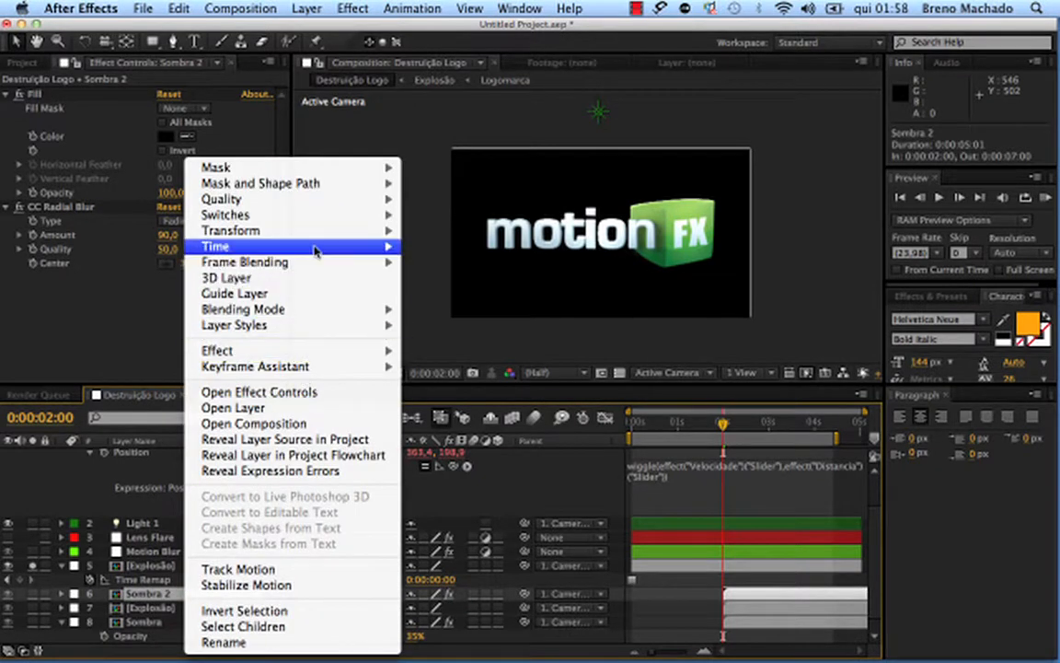
mouse_move(377, 245)
click(460, 277)
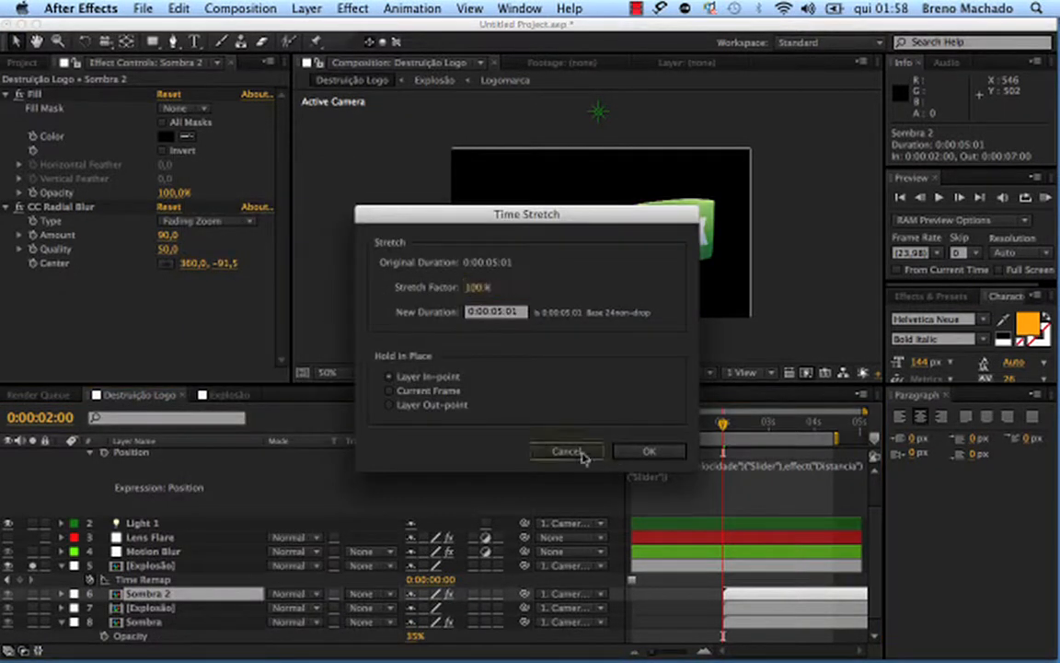
click(578, 453)
right_click(227, 601)
mouse_move(368, 246)
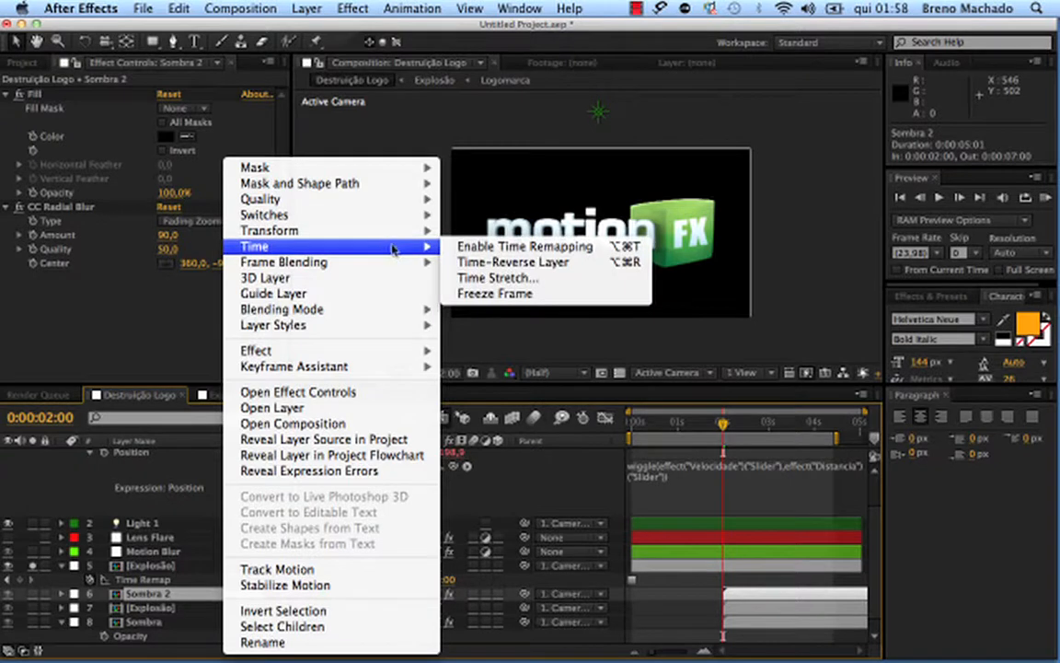
click(498, 294)
- Move the Sombra 2 layer to start at 0:00:00:00 and apply Freeze Frame to it
drag(750, 589, 663, 601)
right_click(193, 601)
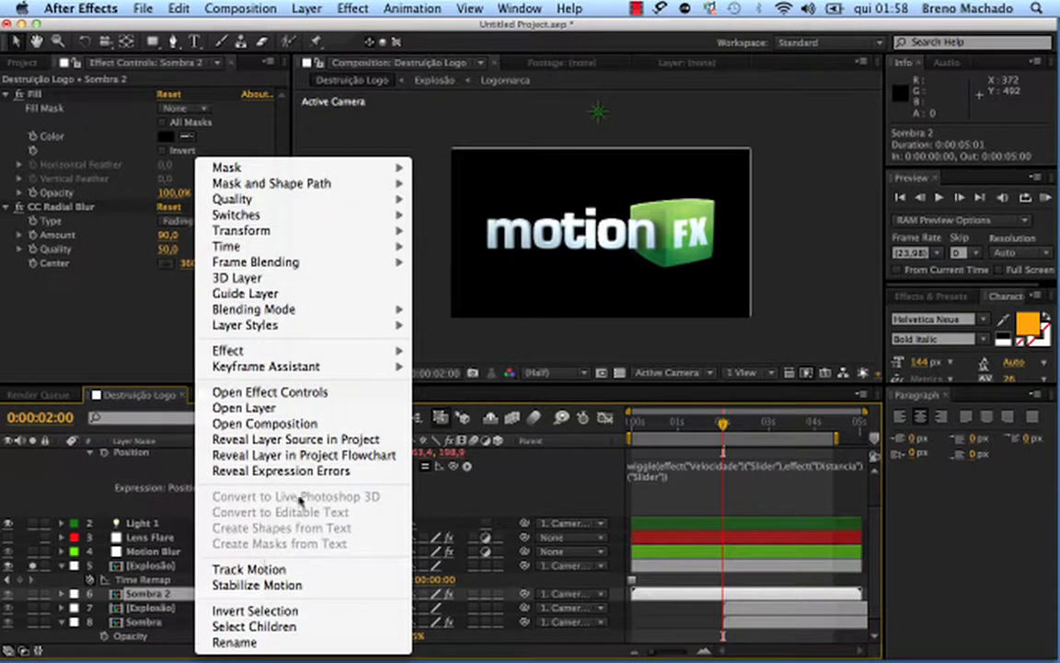
mouse_move(394, 248)
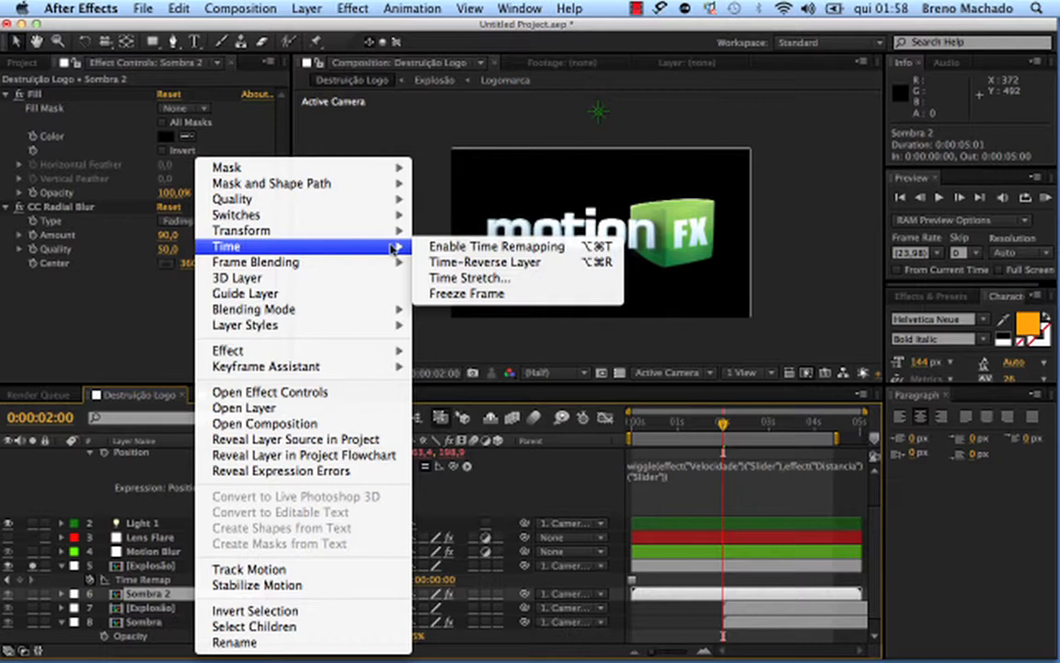
click(466, 292)
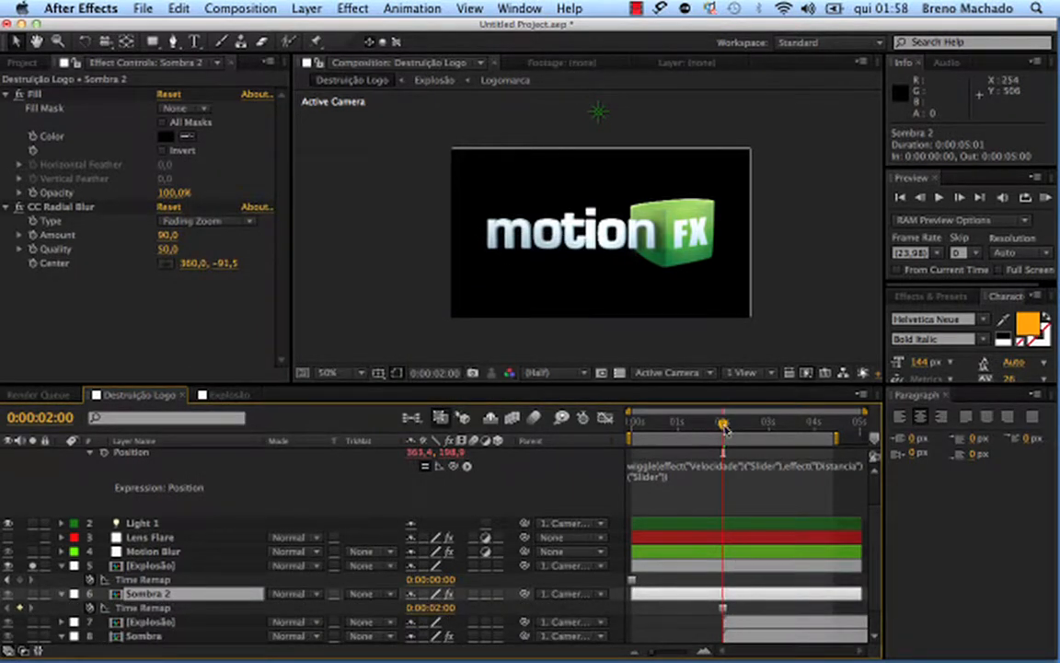
- Return to 0:00:00:00, collapse the frozen Explosão and Sombra 2 layers' properties, and solo Sombra 2 as well
drag(725, 428, 632, 427)
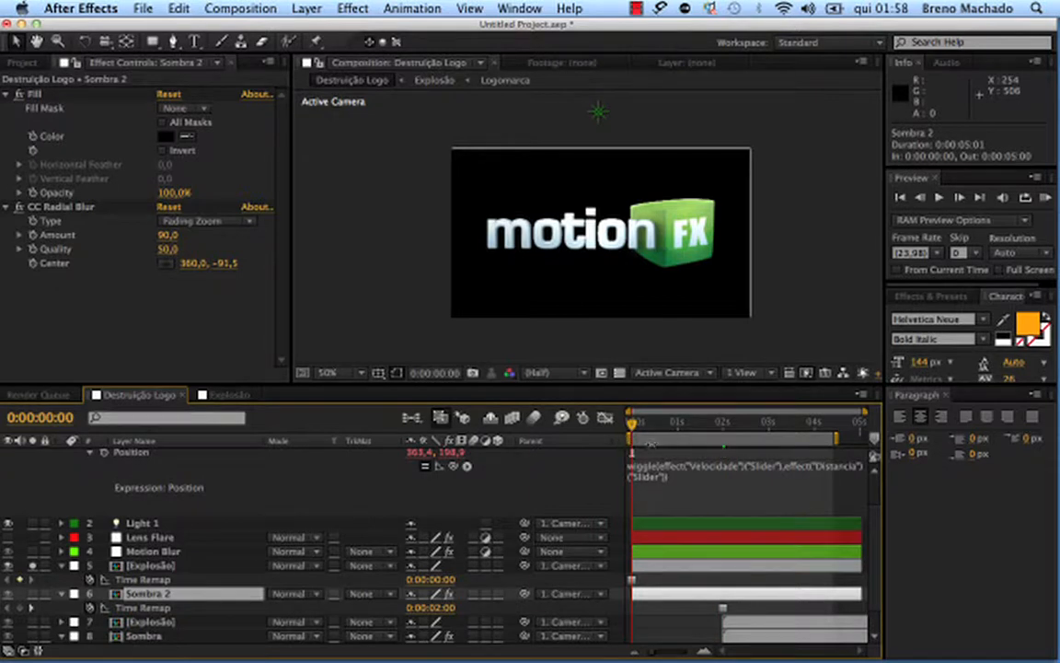
click(62, 565)
click(61, 580)
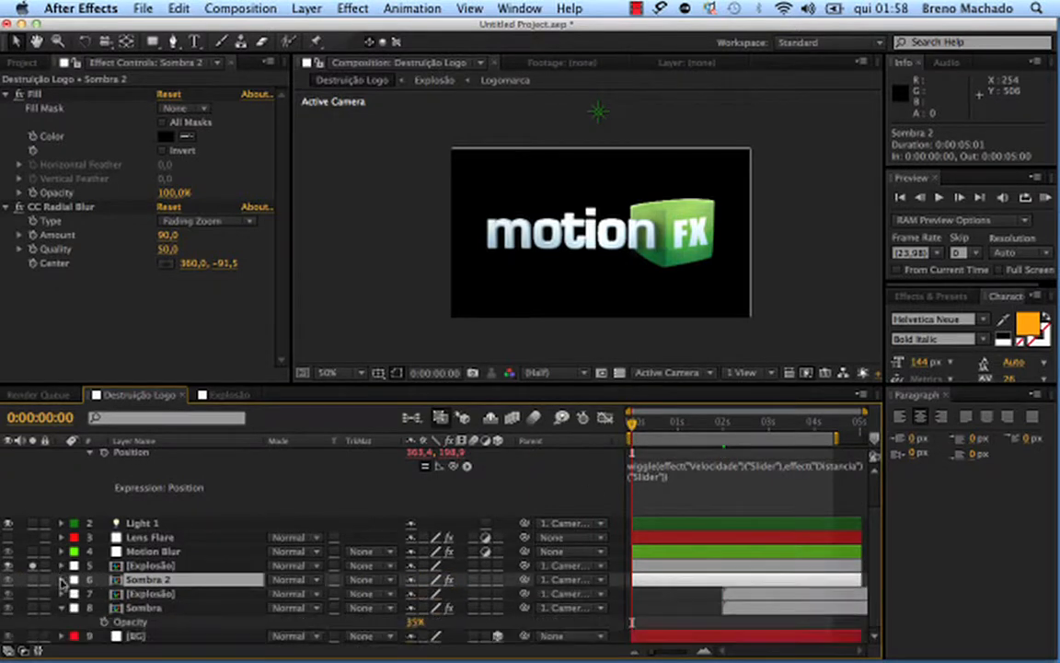
click(32, 580)
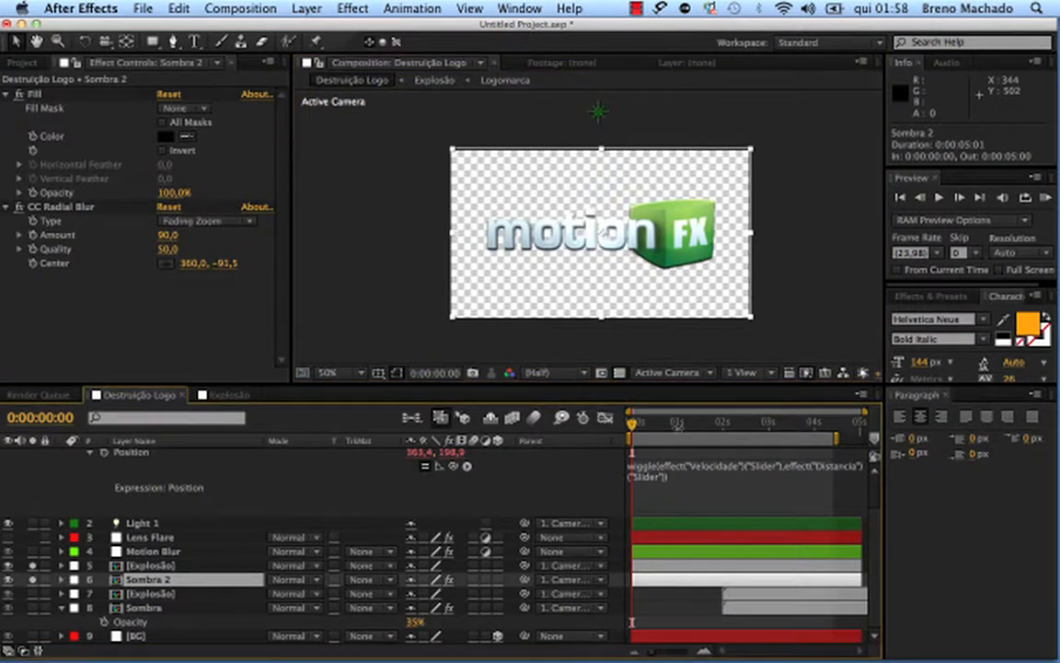
- Set Sombra 2's Time Remap to 0:00:00:00 at the first frame and turn off solo on the two frozen layers
key(u)
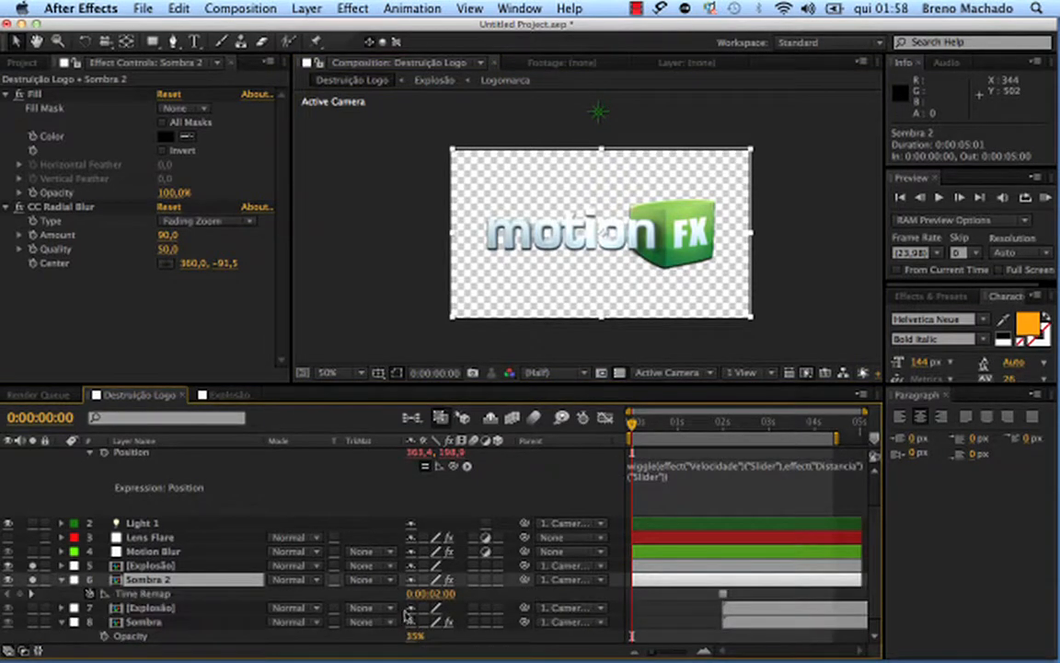
click(430, 593)
mouse_move(721, 645)
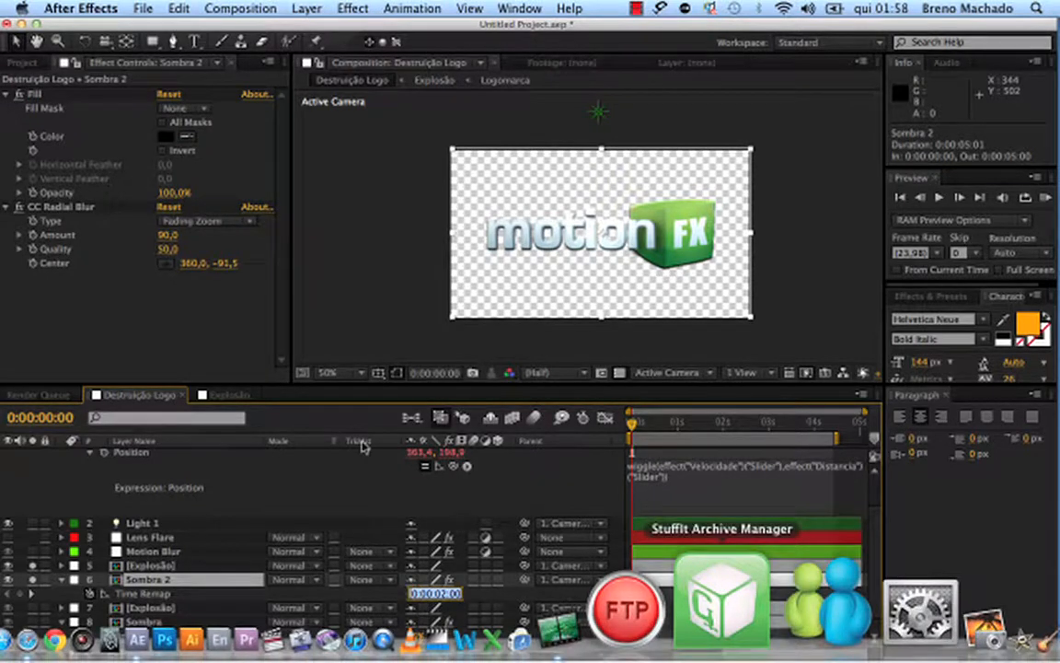
text(0)
key(Return)
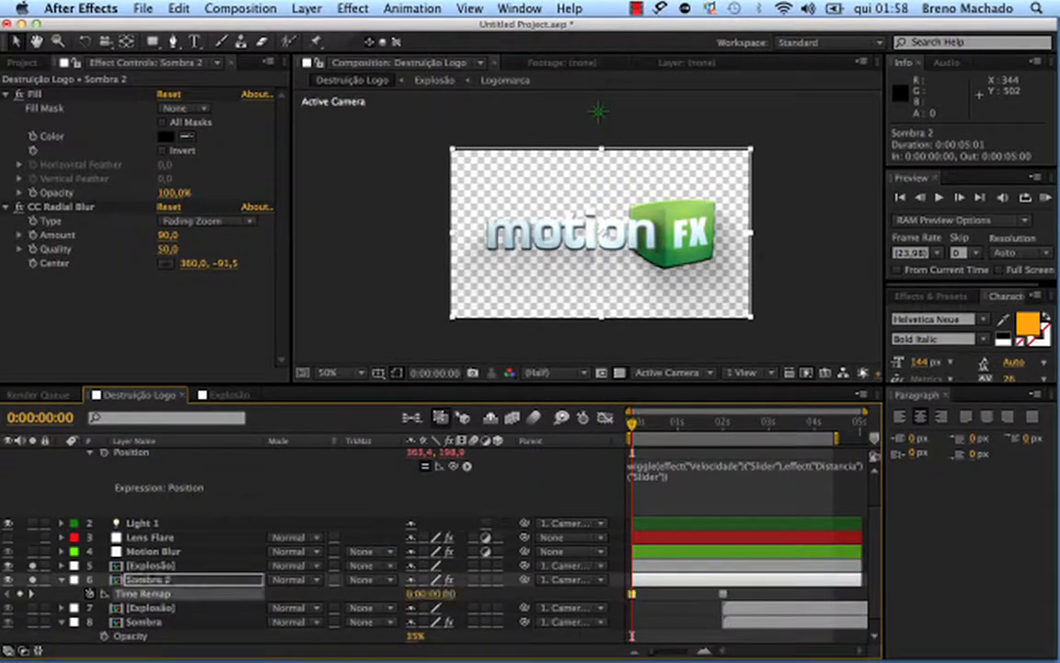
click(721, 582)
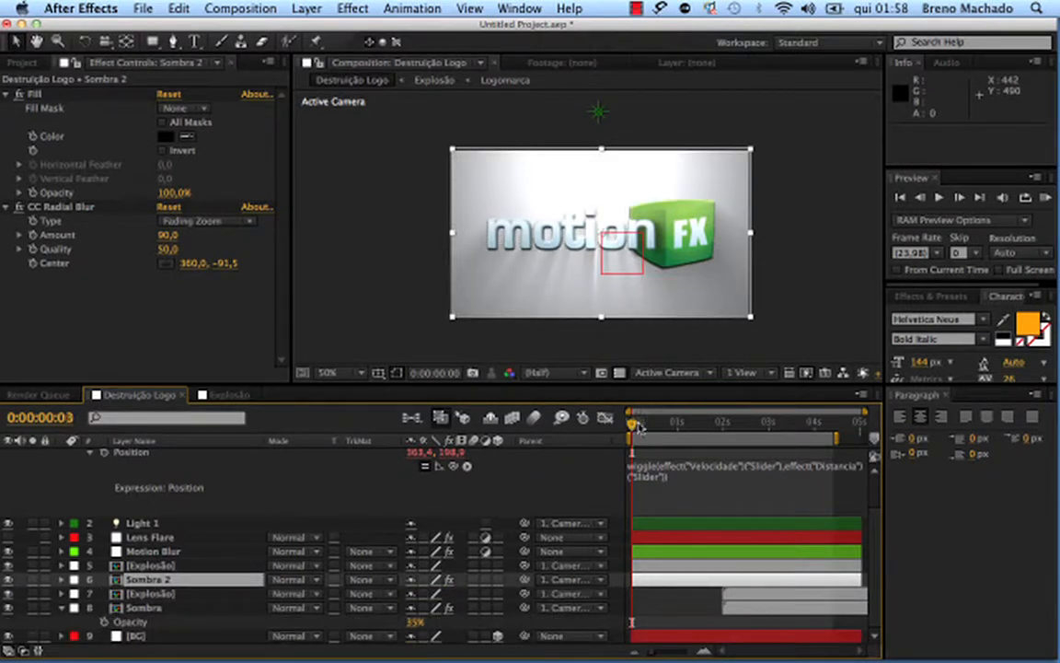
- Trim the ends of the frozen Explosão and Sombra 2 layers to 0:00:02:00, where the moving Explosão and Sombra layers begin
drag(637, 425, 715, 405)
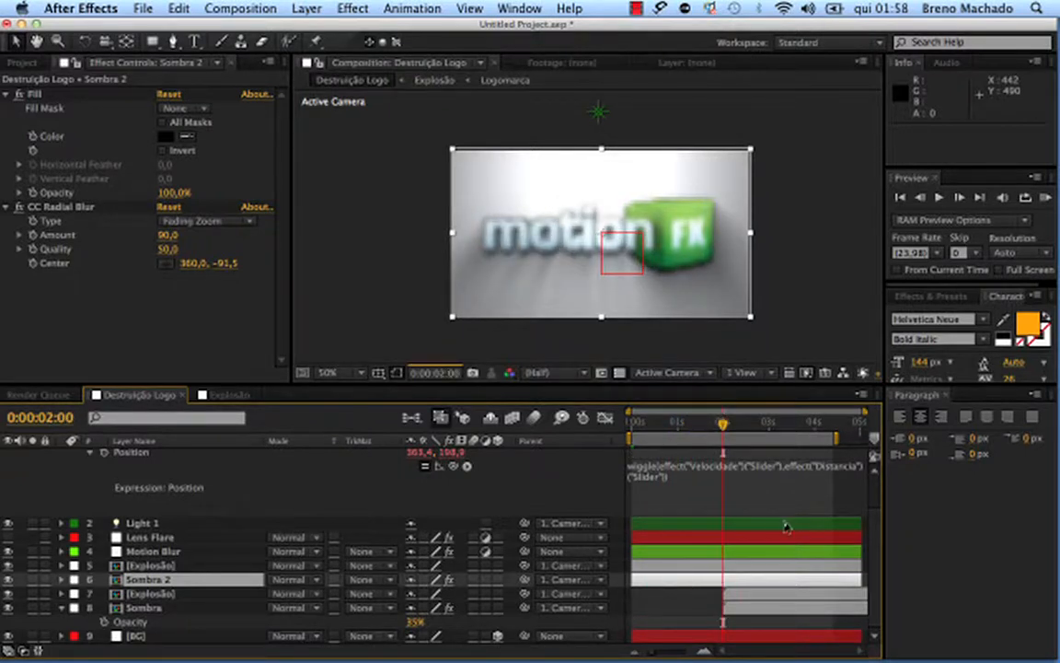
key(equal)
key(equal)
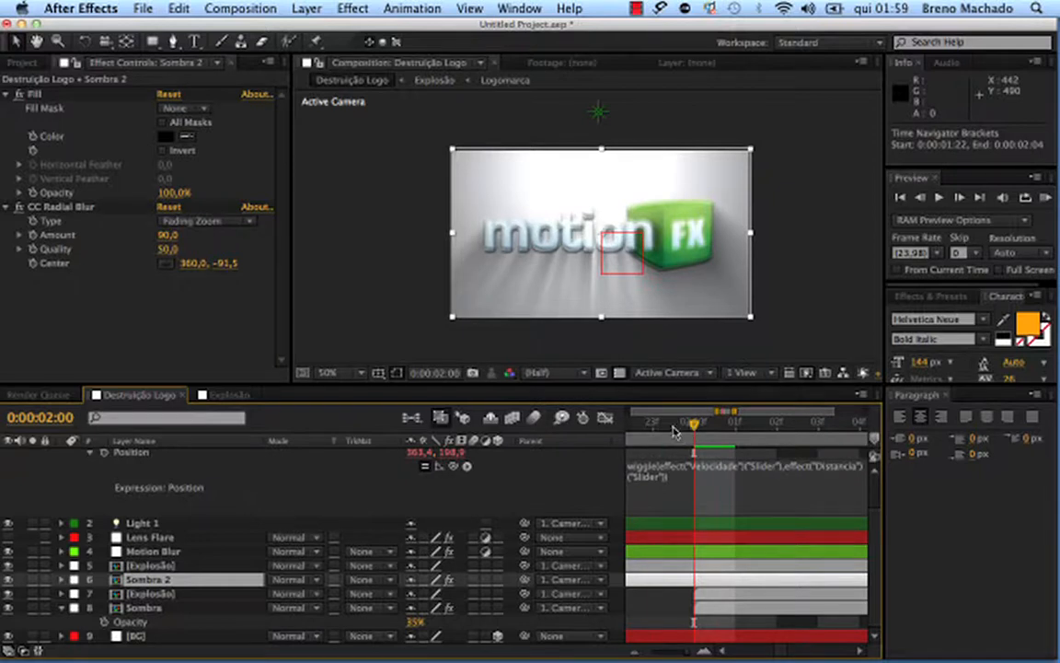
click(673, 428)
shift+click(672, 566)
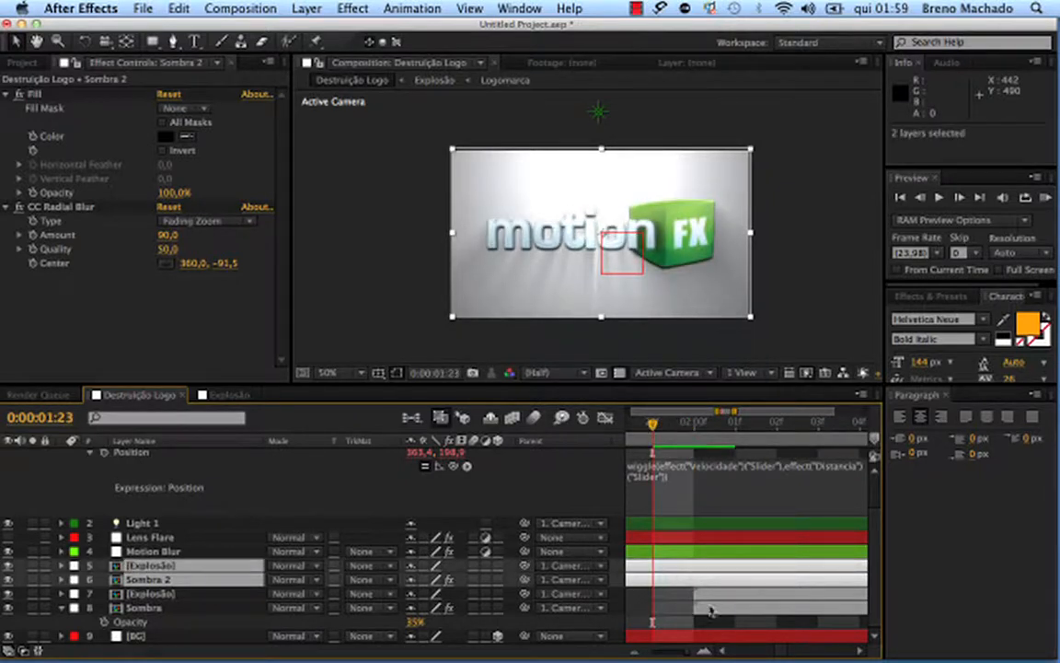
key(minus)
key(minus)
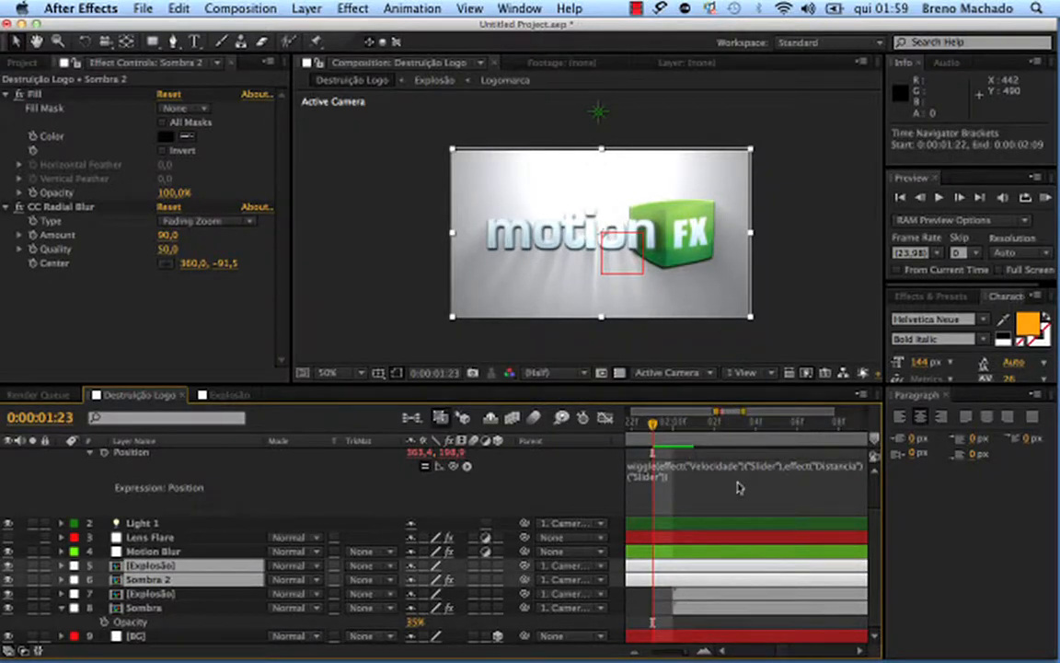
key(minus)
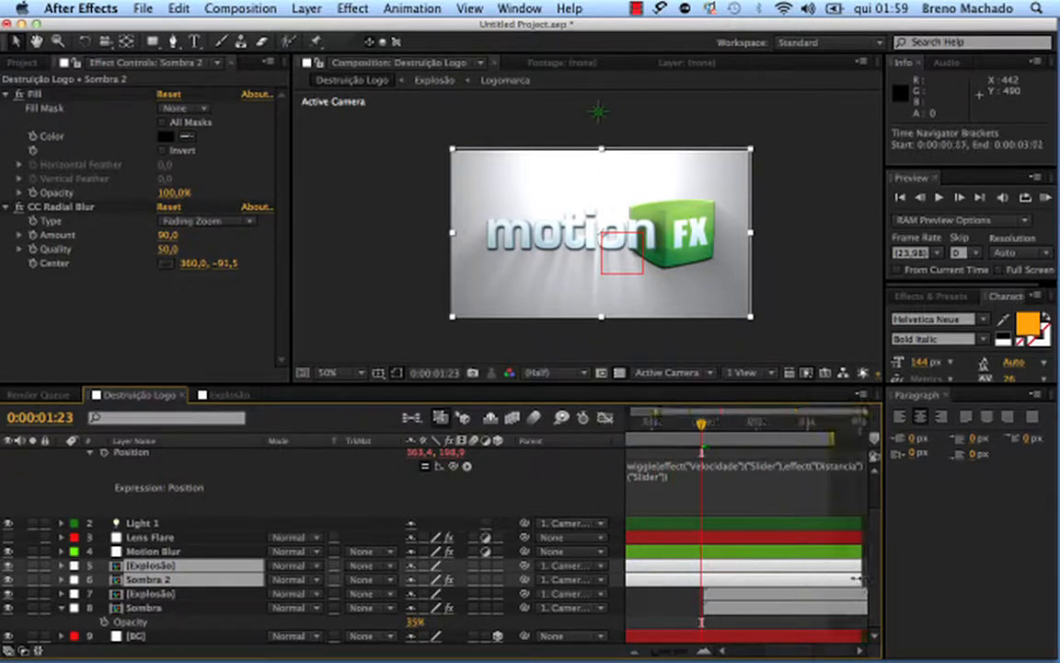
drag(862, 578, 704, 589)
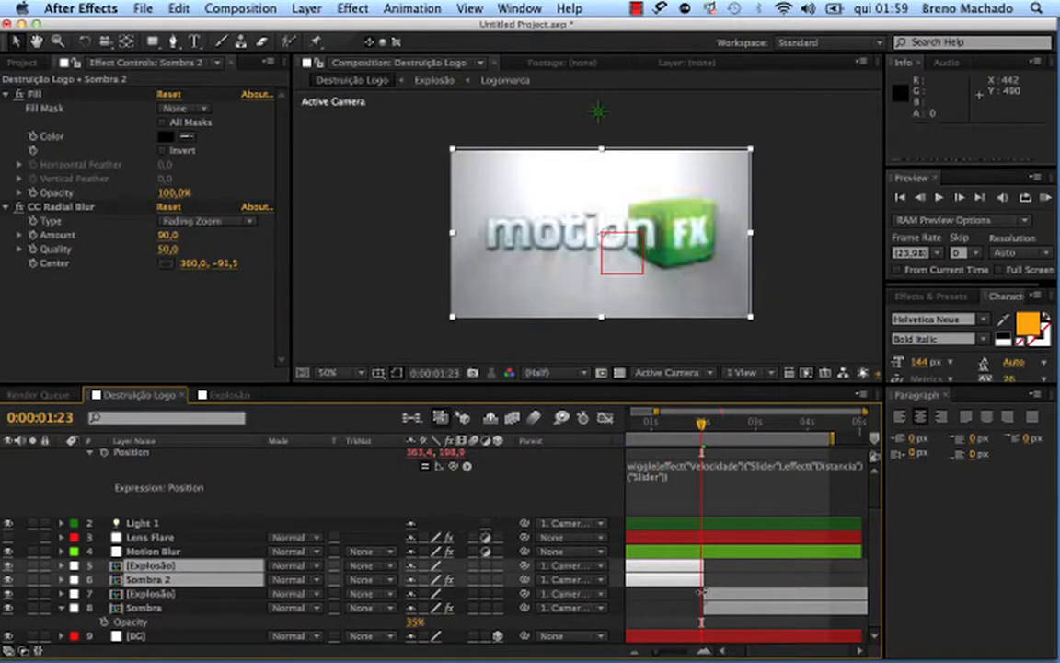
key(equal)
key(equal)
key(equal)
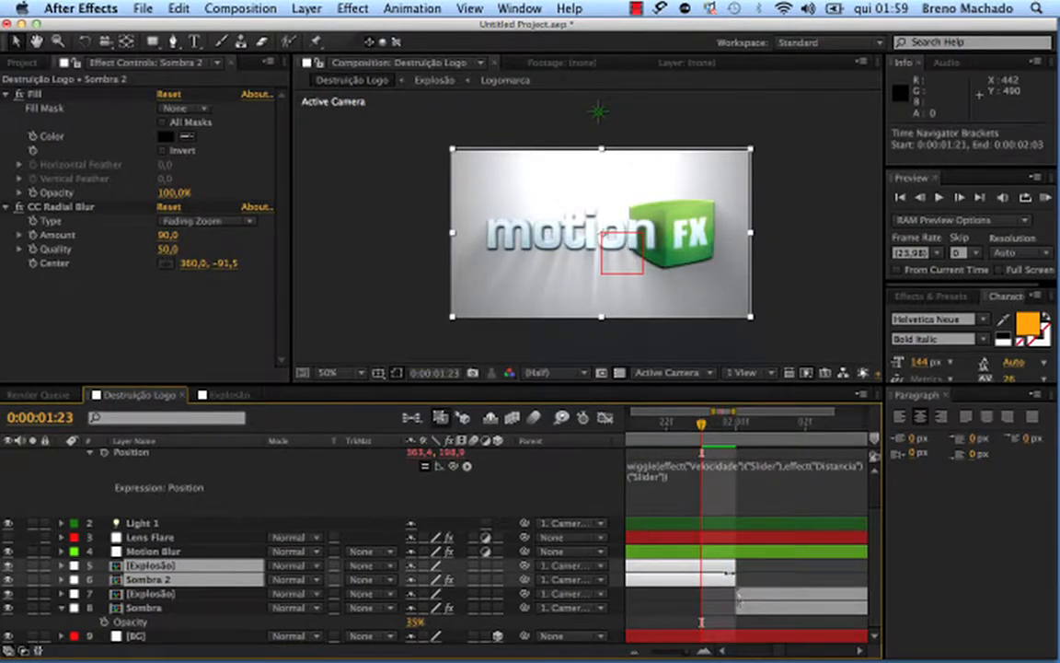
- Enable Scale keyframing on the Camera Shake layer and place its 100% keyframe at 0:00:02:00
drag(697, 426, 698, 452)
key(minus)
key(minus)
key(minus)
key(minus)
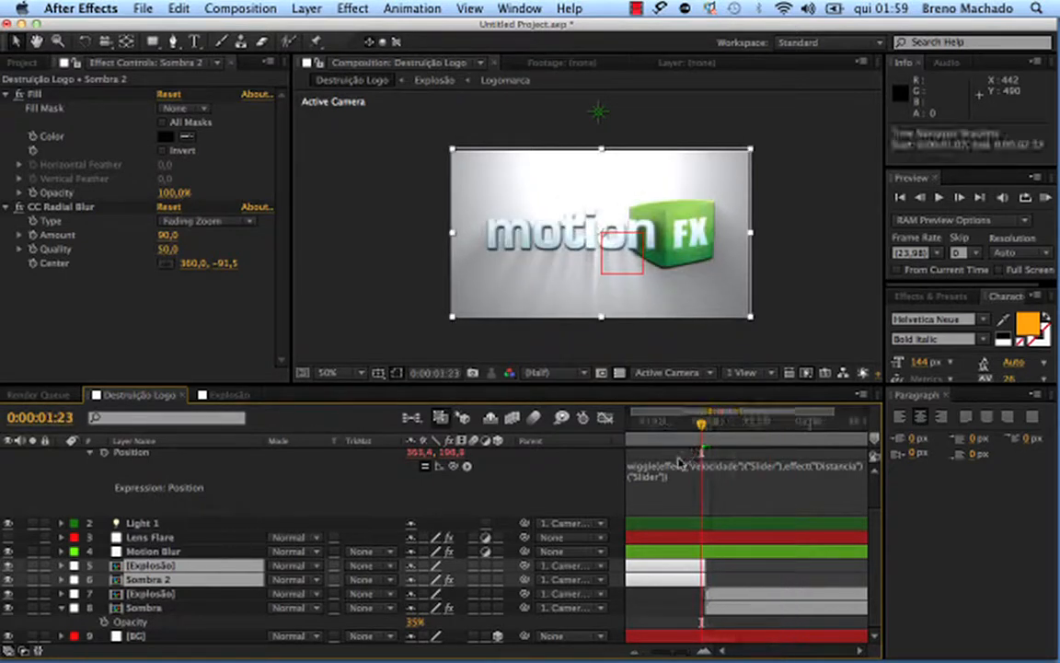
key(Home)
drag(627, 450, 557, 415)
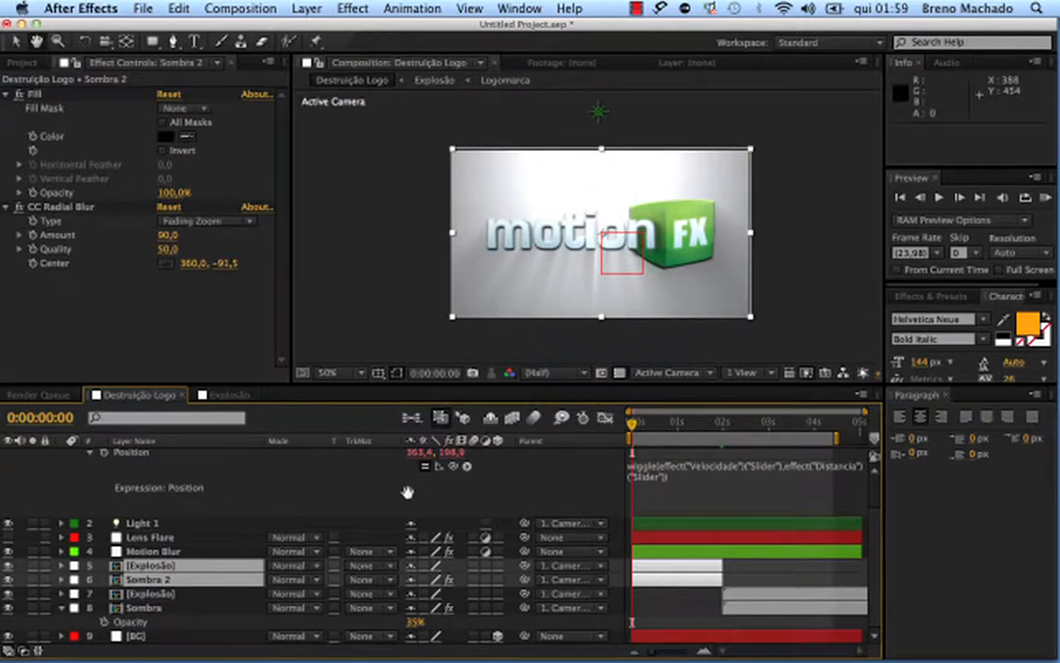
scroll(410, 492, up, 3)
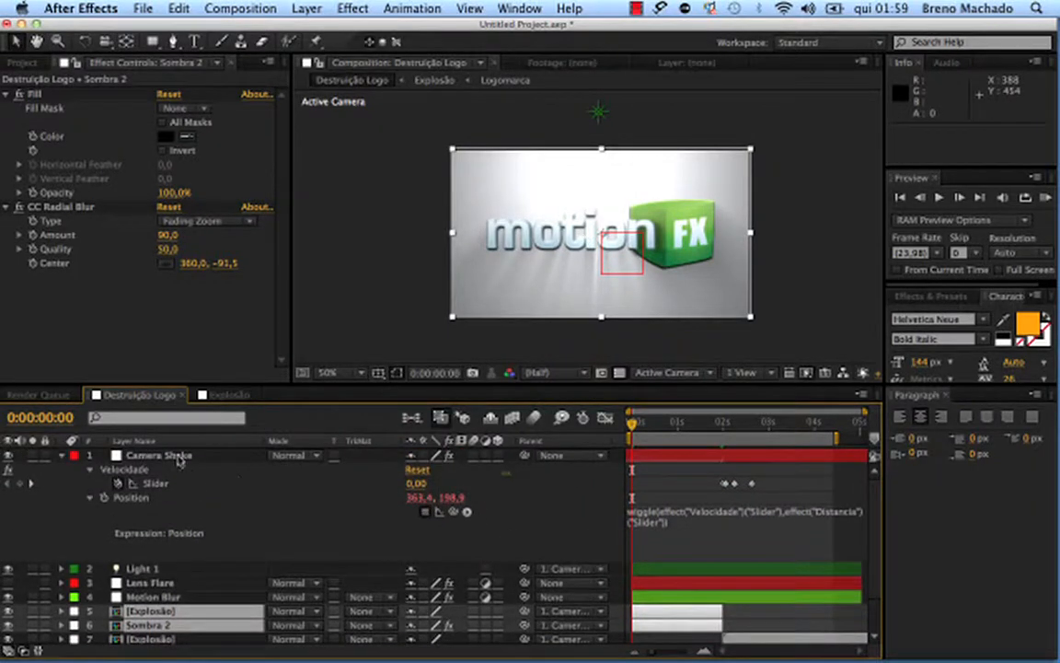
click(179, 458)
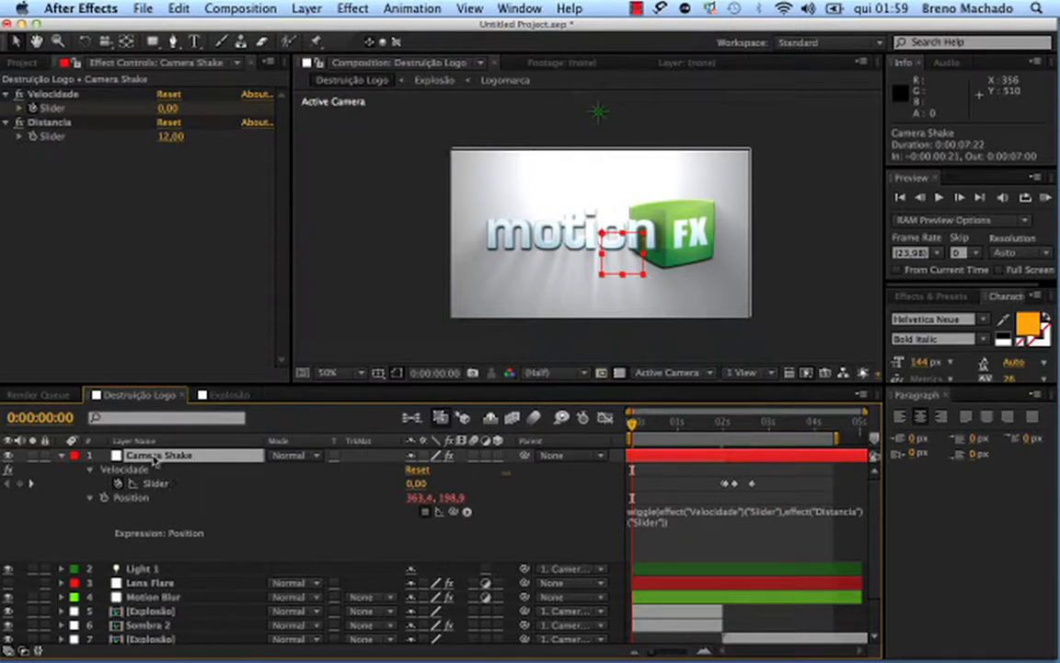
click(61, 457)
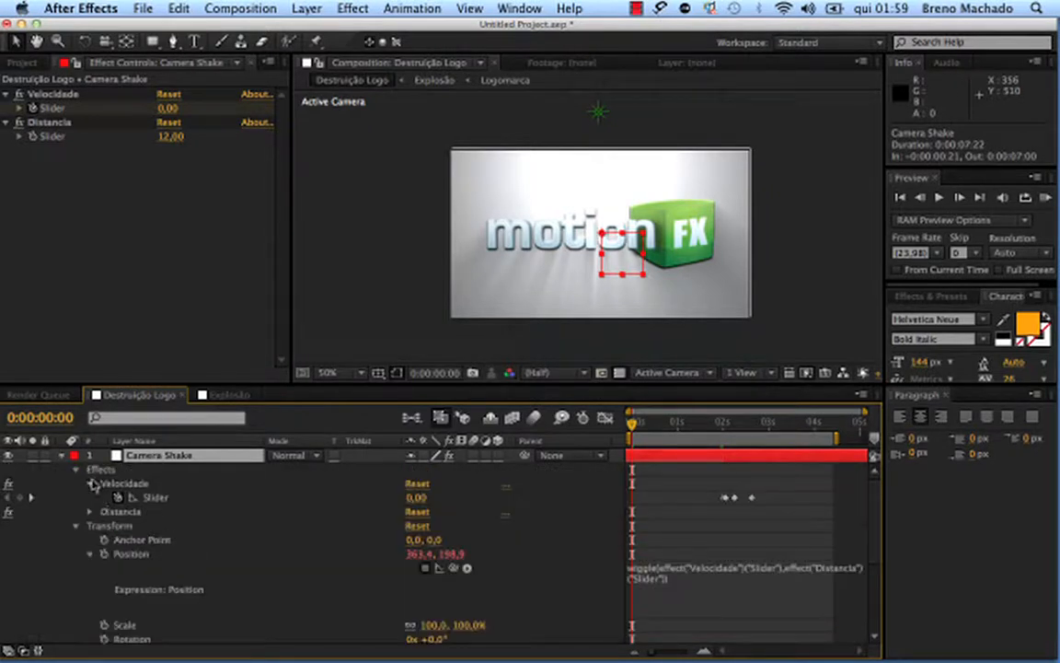
click(89, 483)
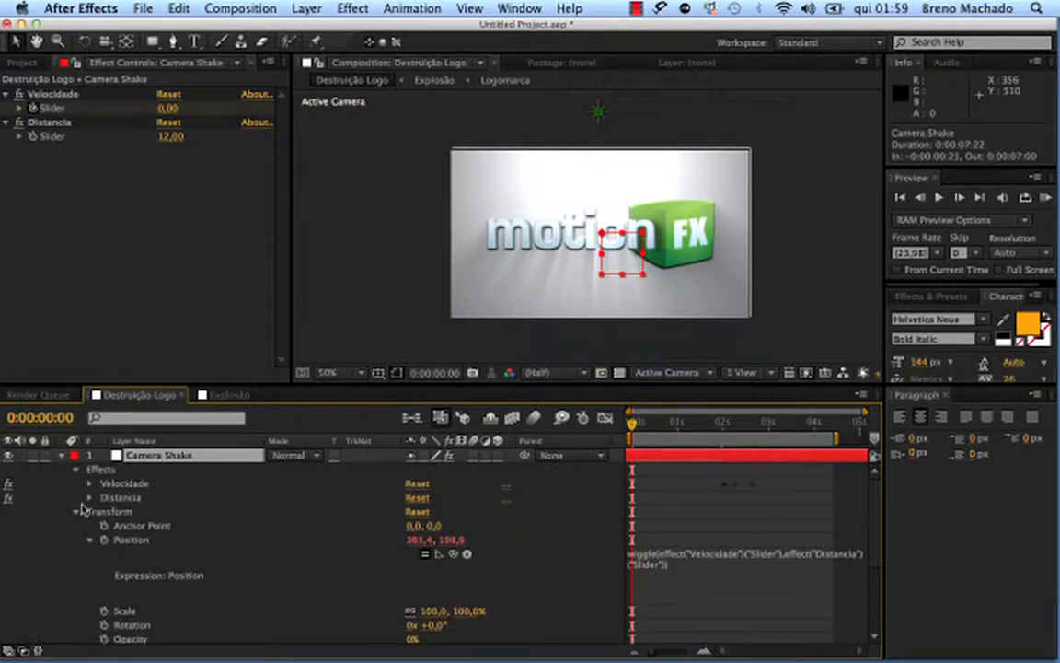
click(104, 611)
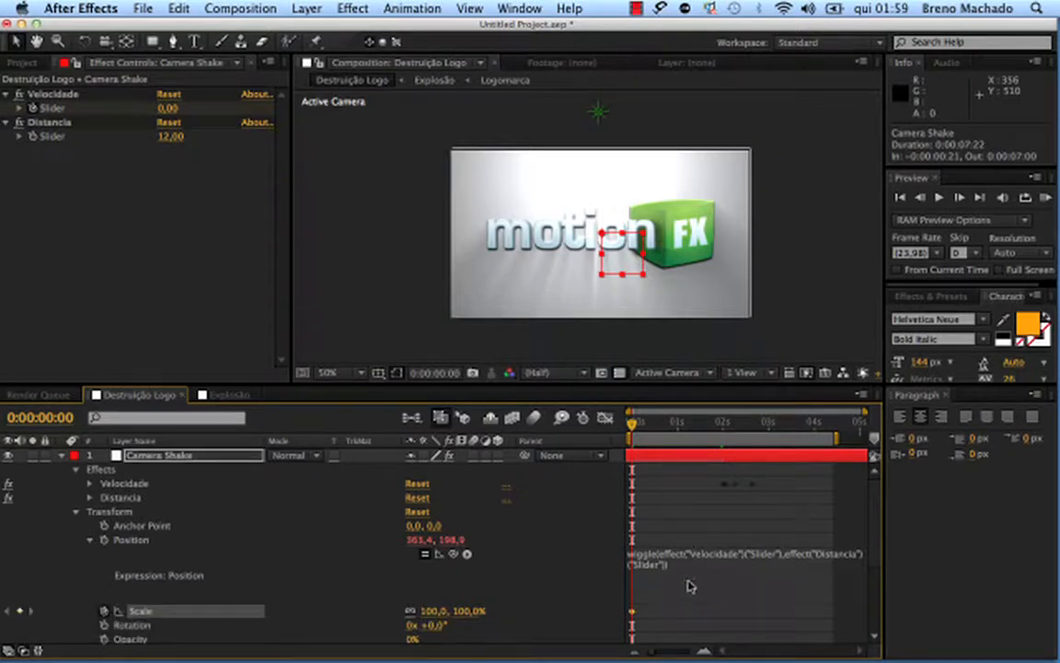
mouse_move(725, 431)
mouse_down()
mouse_move(715, 430)
mouse_move(724, 428)
mouse_up()
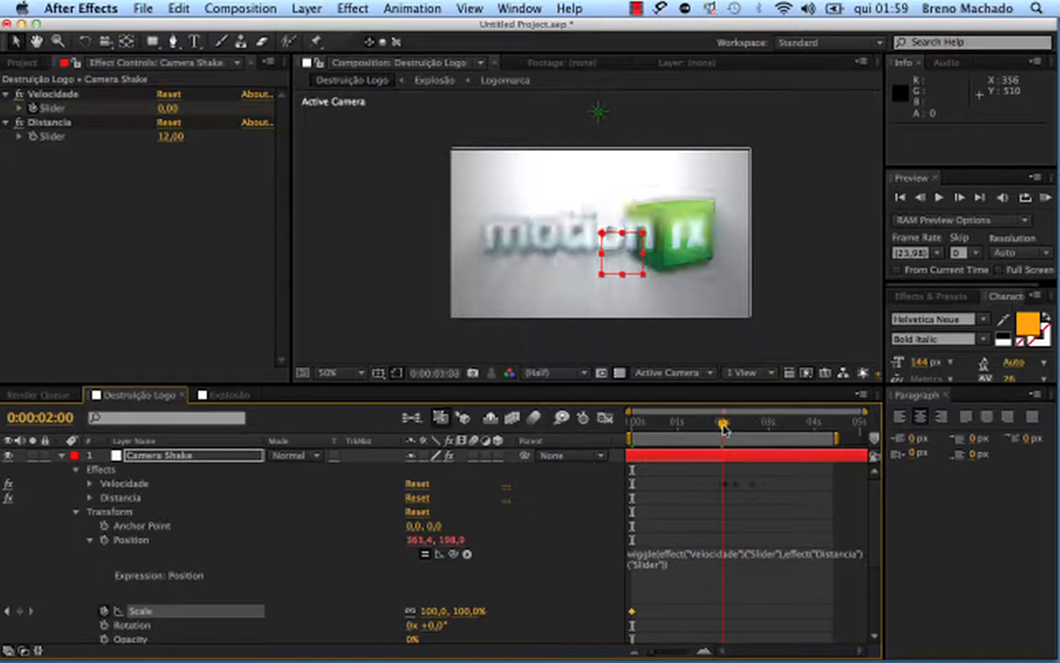
drag(632, 612, 724, 613)
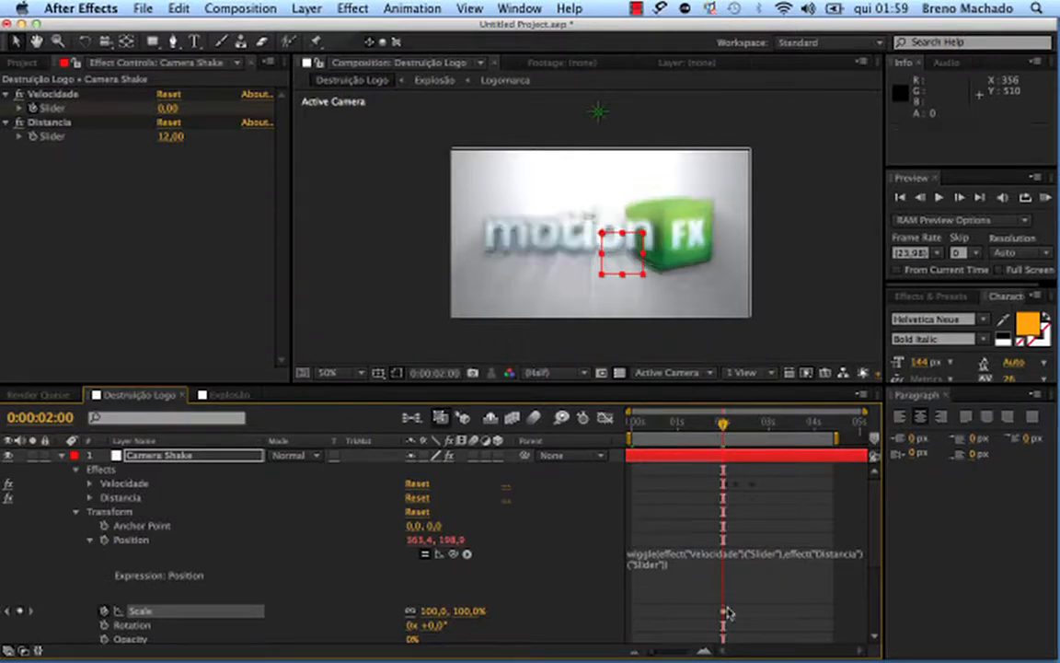
- Set the Camera Shake layer's Scale to 90% at 0:00:00:00 and check the resulting motion up to 0:00:02:10
key(Home)
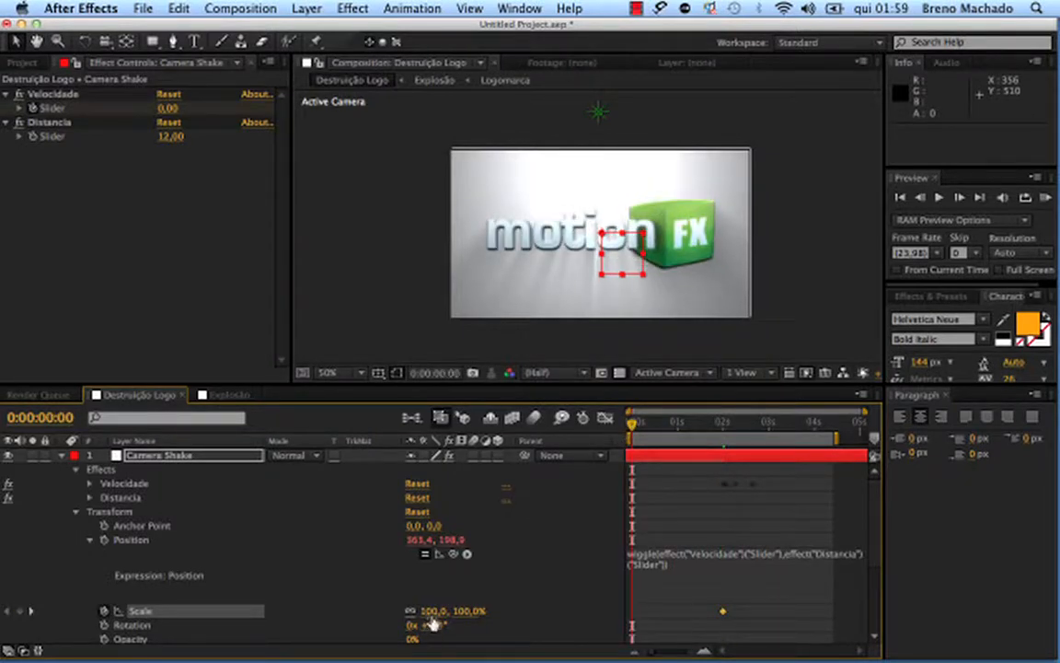
click(435, 611)
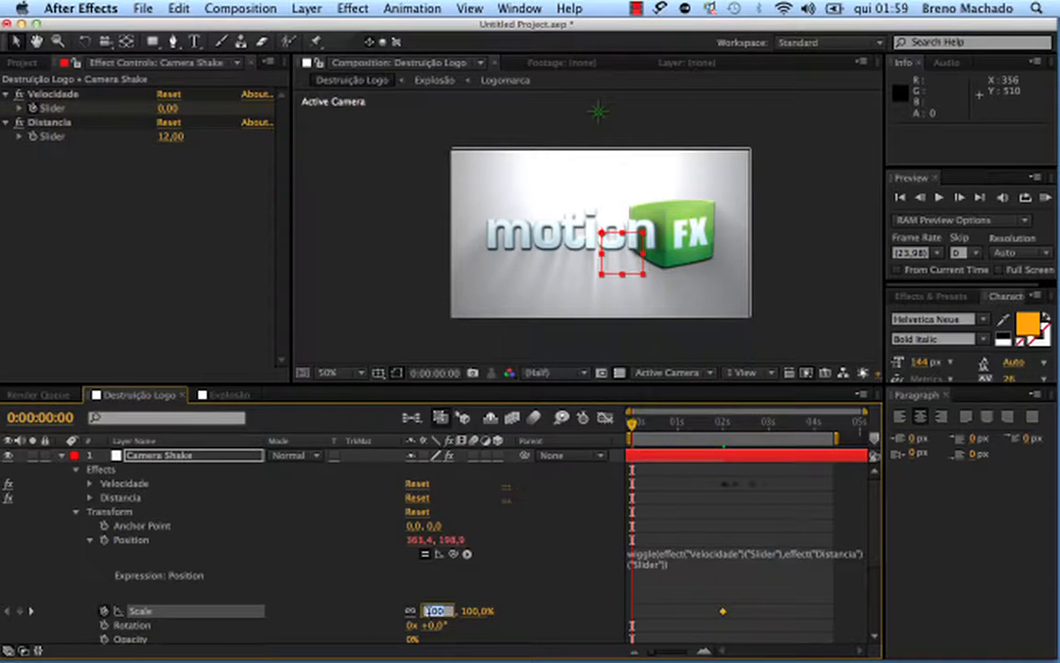
text(95)
key(Return)
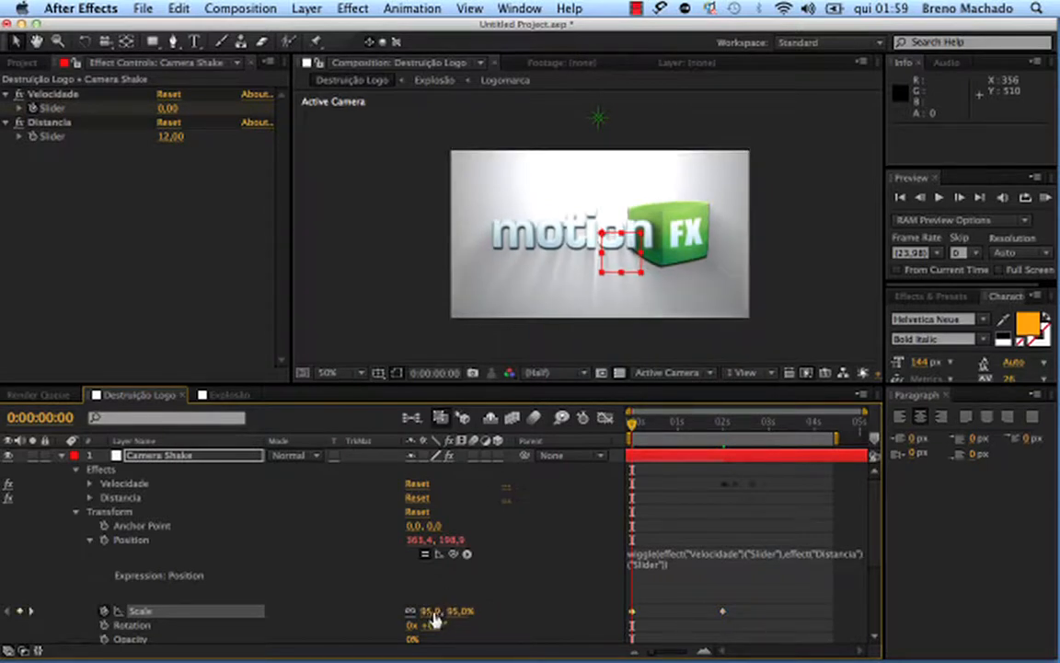
click(438, 611)
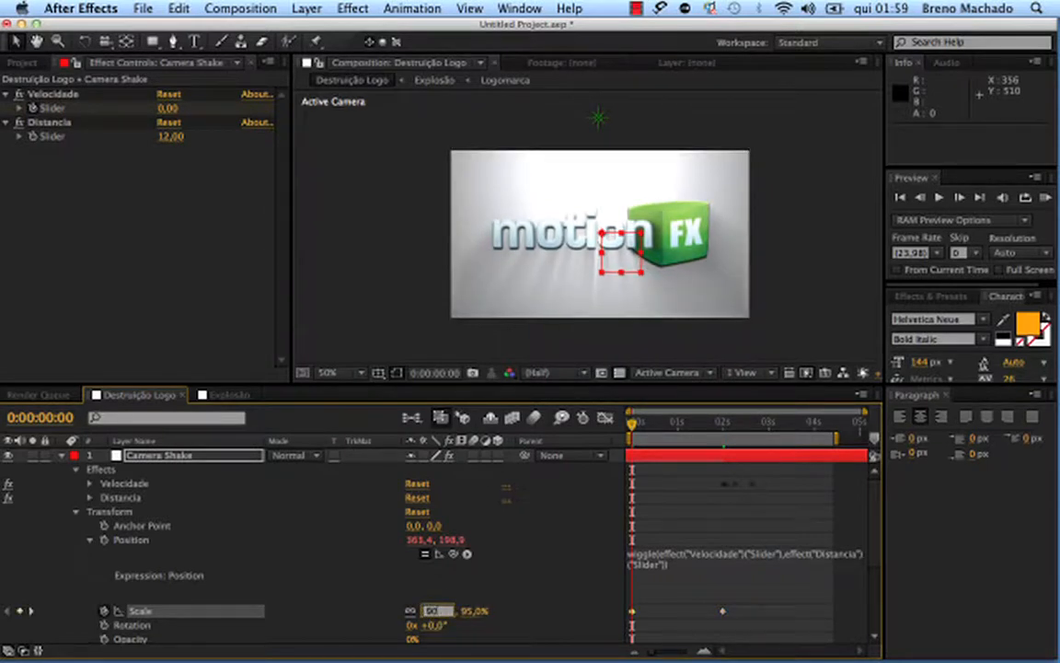
key(Return)
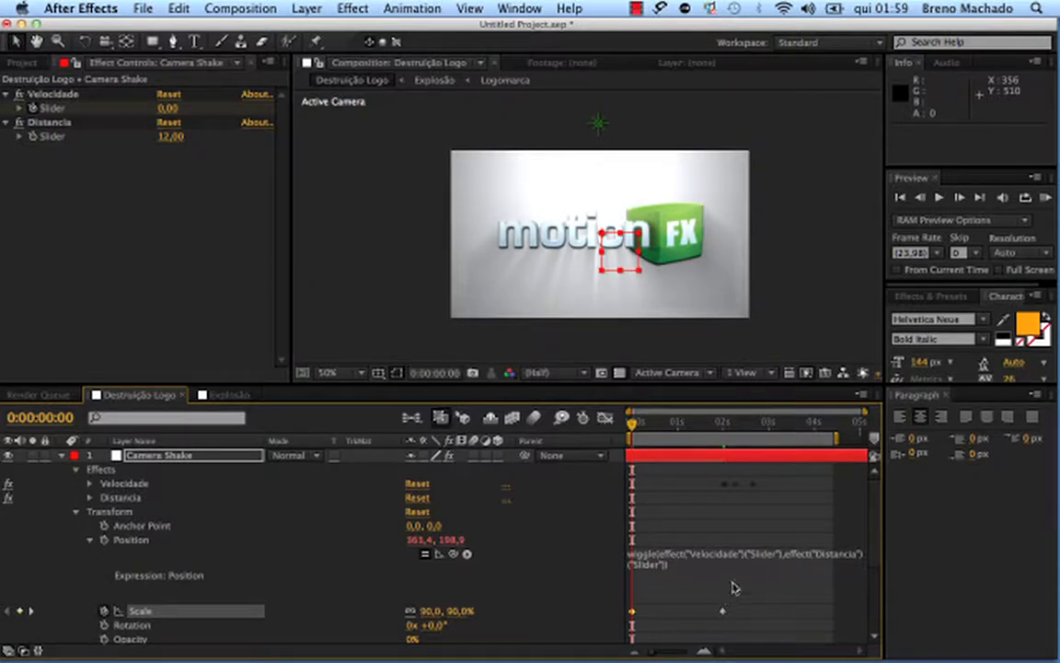
drag(747, 611, 610, 634)
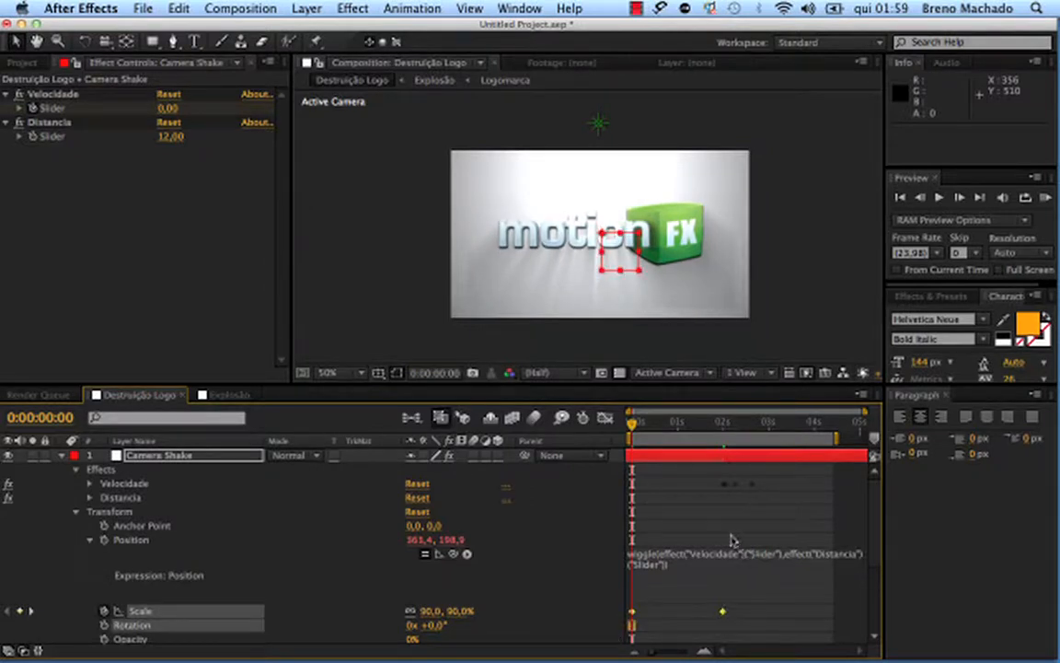
drag(637, 423, 747, 431)
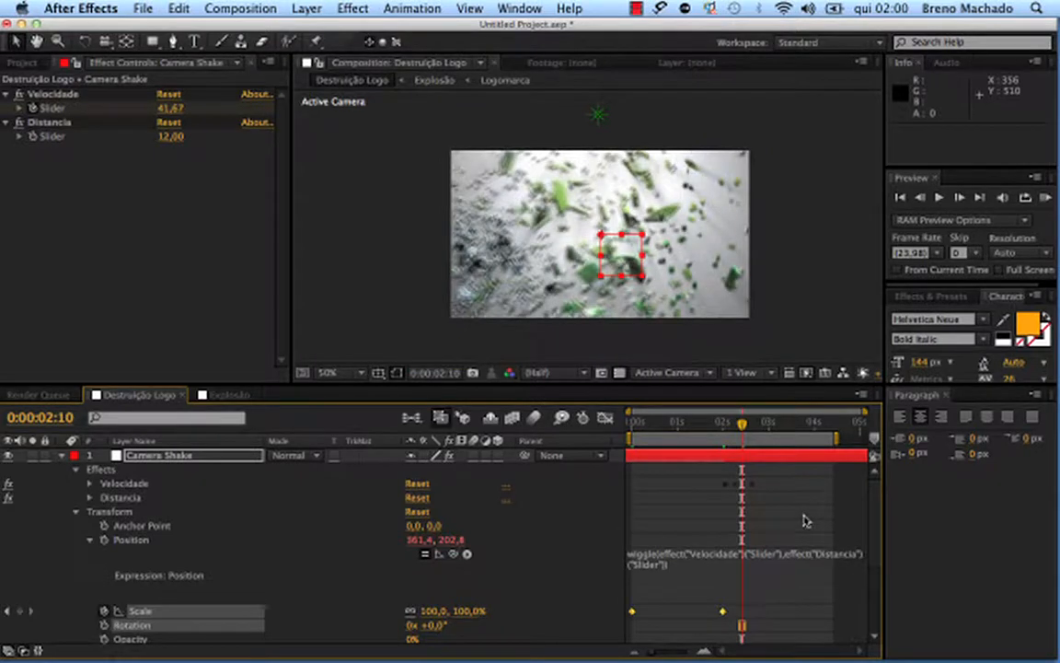
- Collapse the expanded Camera Shake and Sombra layers' properties and leave all layers deselected
click(67, 497)
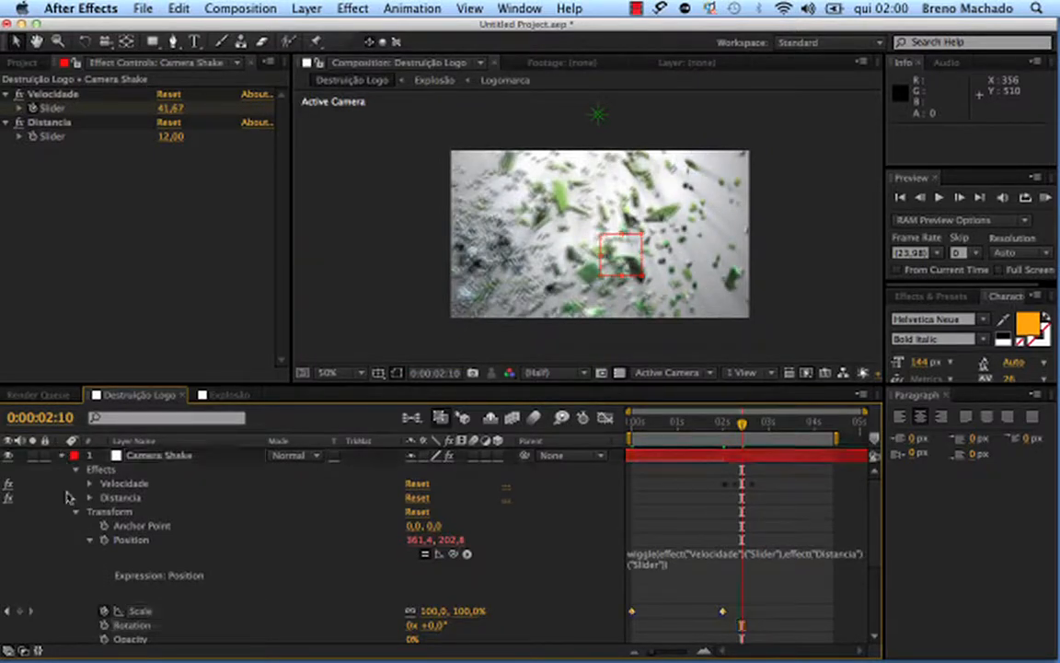
click(62, 455)
click(59, 555)
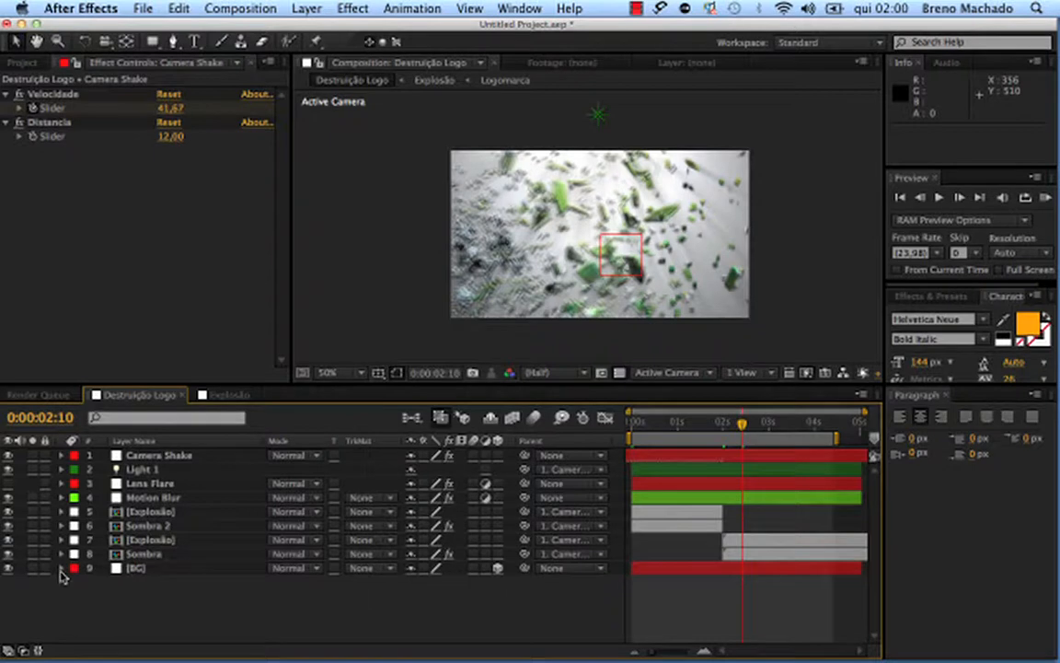
key(super+a)
click(198, 607)
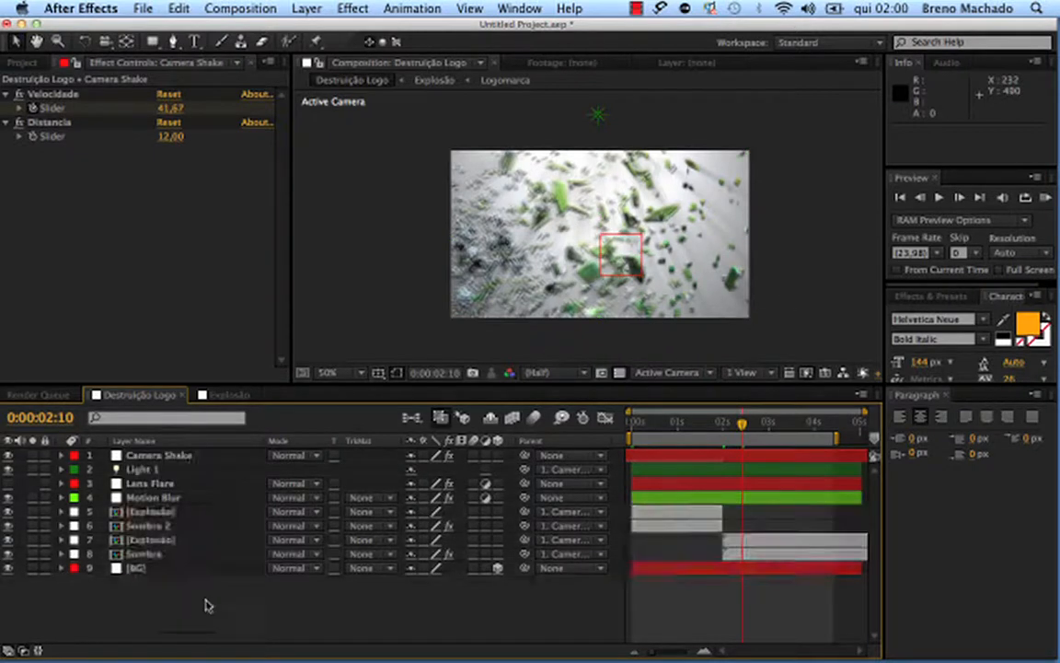
drag(206, 601, 274, 552)
click(223, 614)
- Create a black 720 × 405 px solid named VIGNETE above all other layers
key(super+y)
click(171, 433)
click(446, 347)
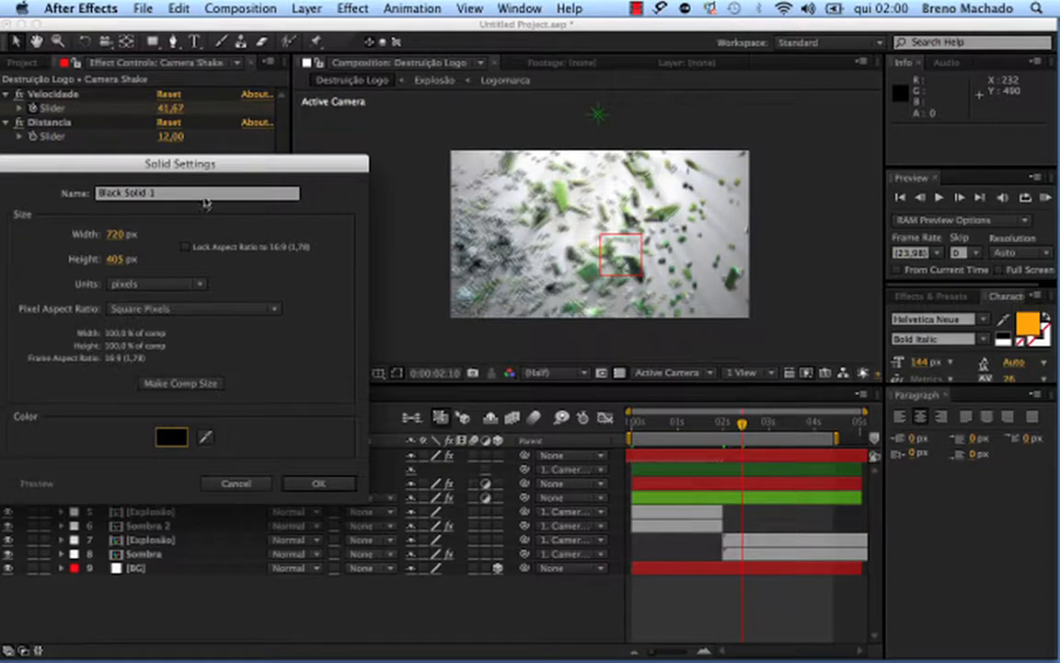
text(VigNETT)
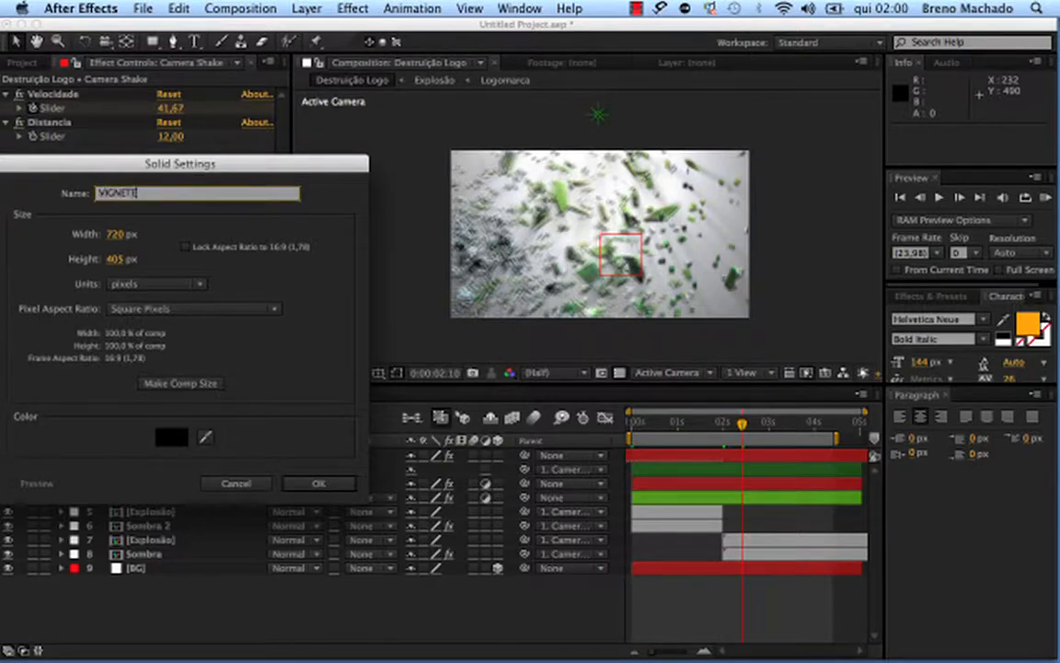
key(BackSpace)
text(E)
key(Return)
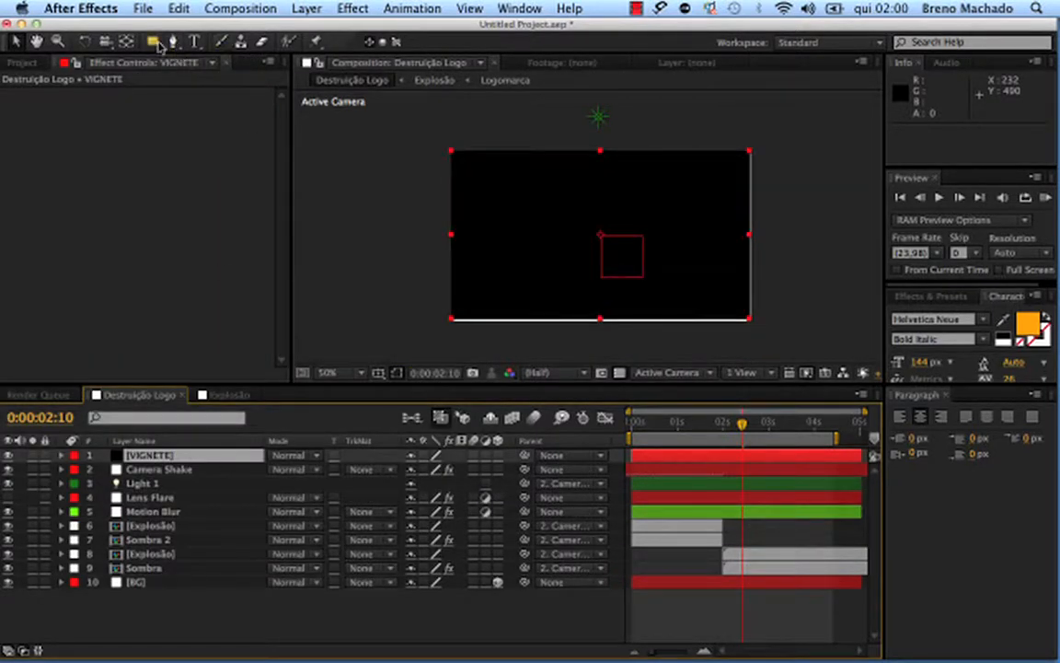
- Add a full-size elliptical mask to the VIGNETE solid and set the layer's blending mode to Multiply
drag(150, 41, 206, 84)
double_click(151, 42)
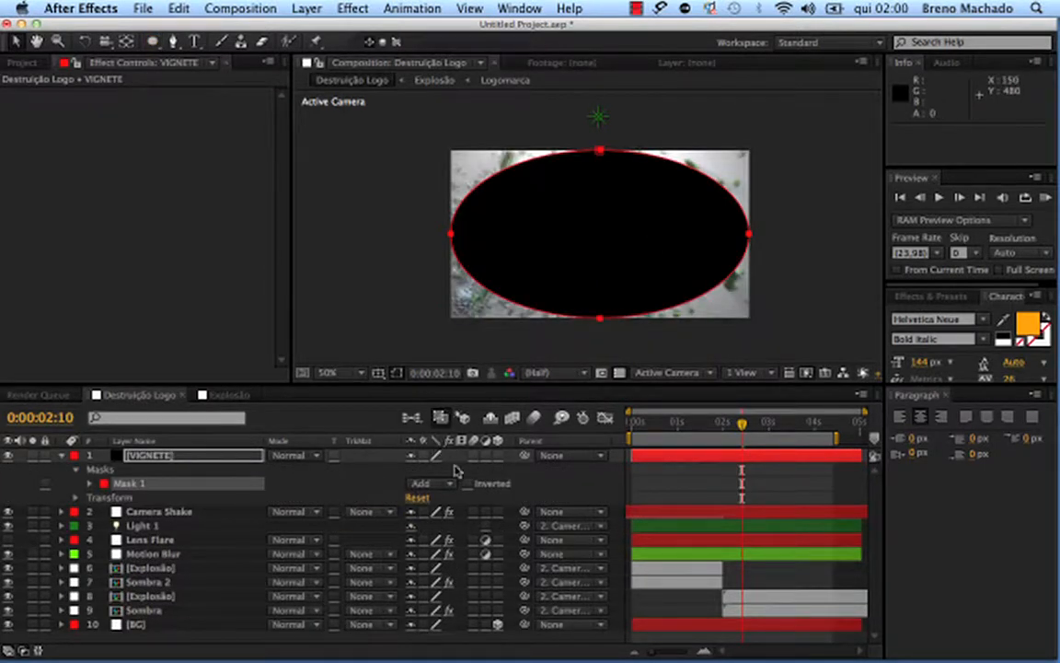
click(290, 455)
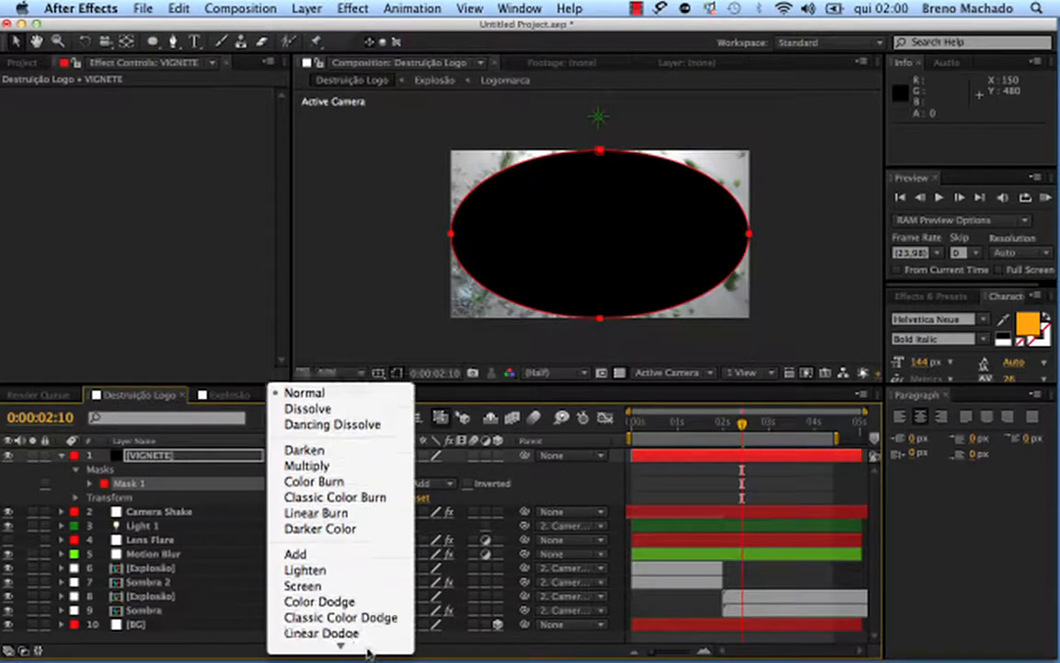
click(304, 522)
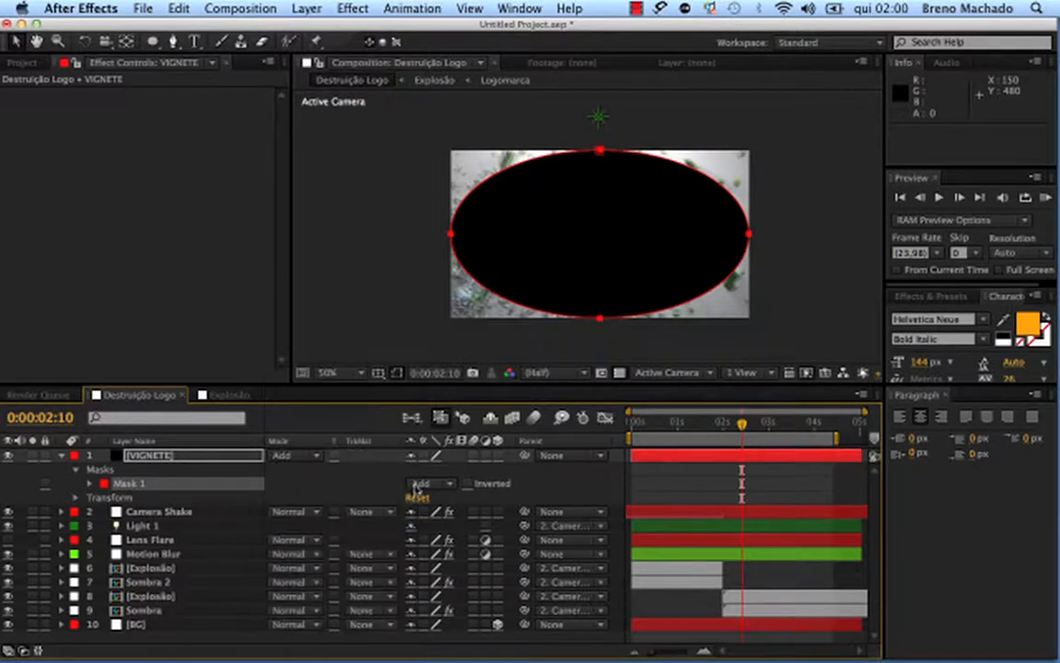
click(287, 457)
click(339, 545)
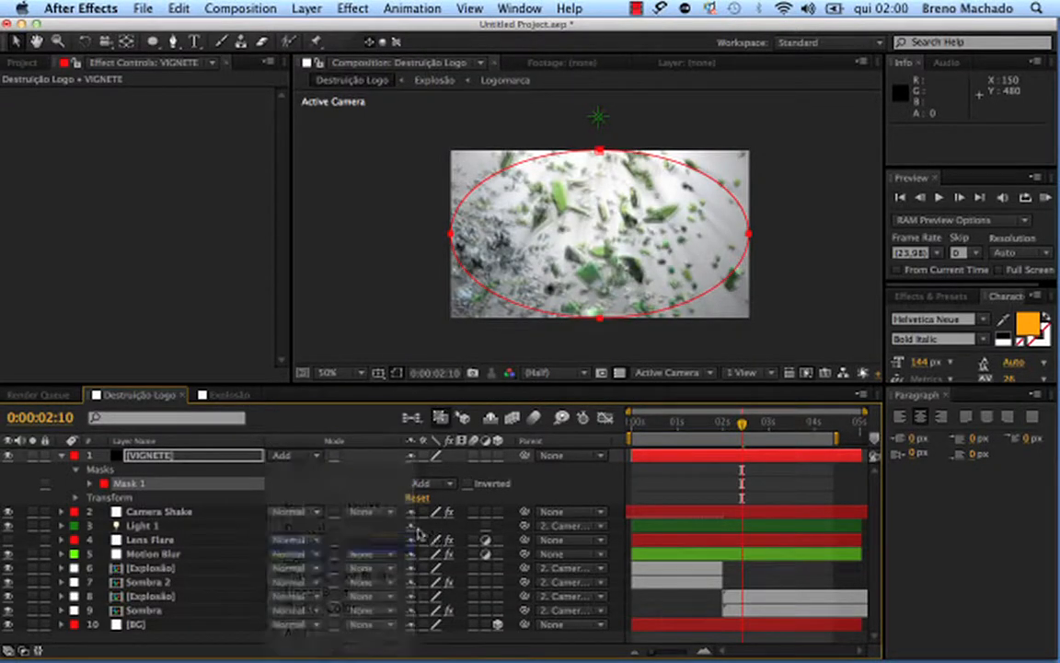
- Set the VIGNETE layer's mask mode to Subtract and its Mask Feather to about 180 pixels
click(441, 482)
click(465, 531)
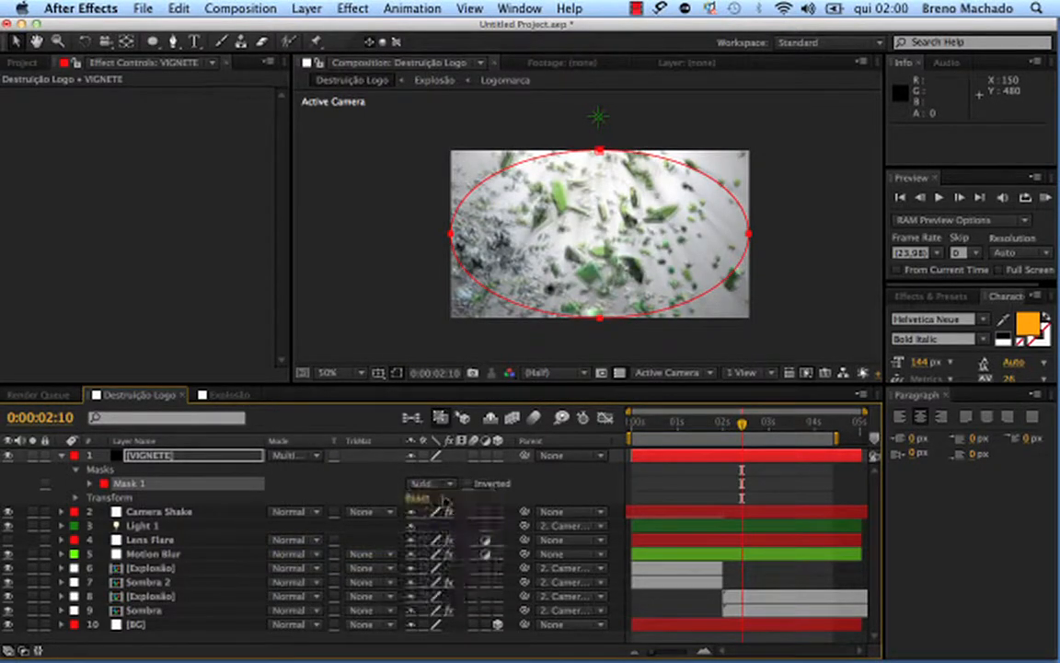
key(f)
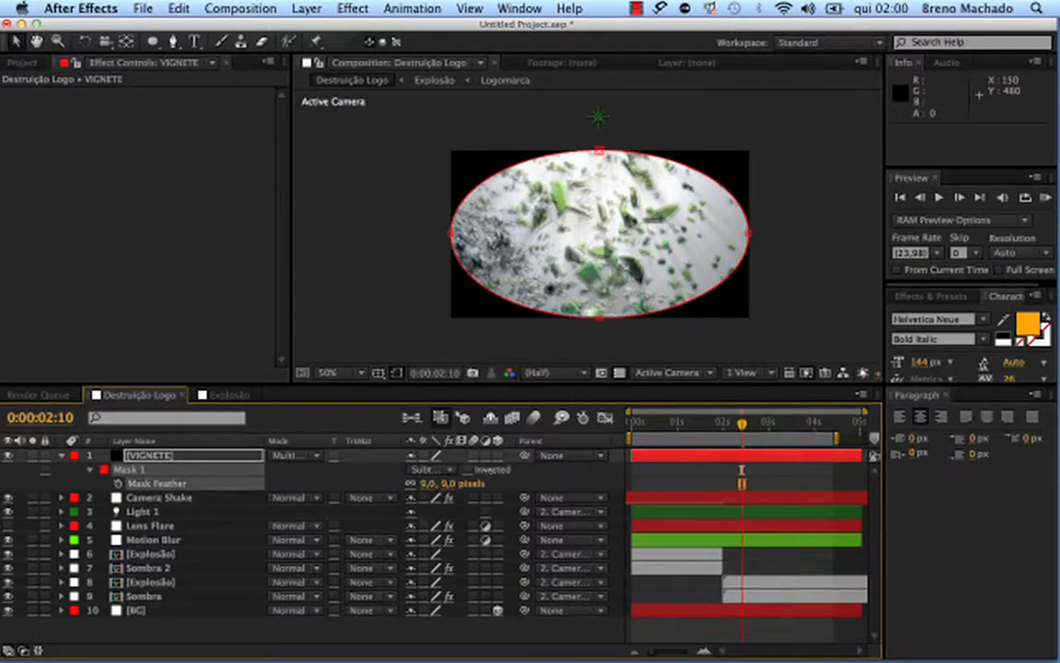
drag(428, 492, 539, 460)
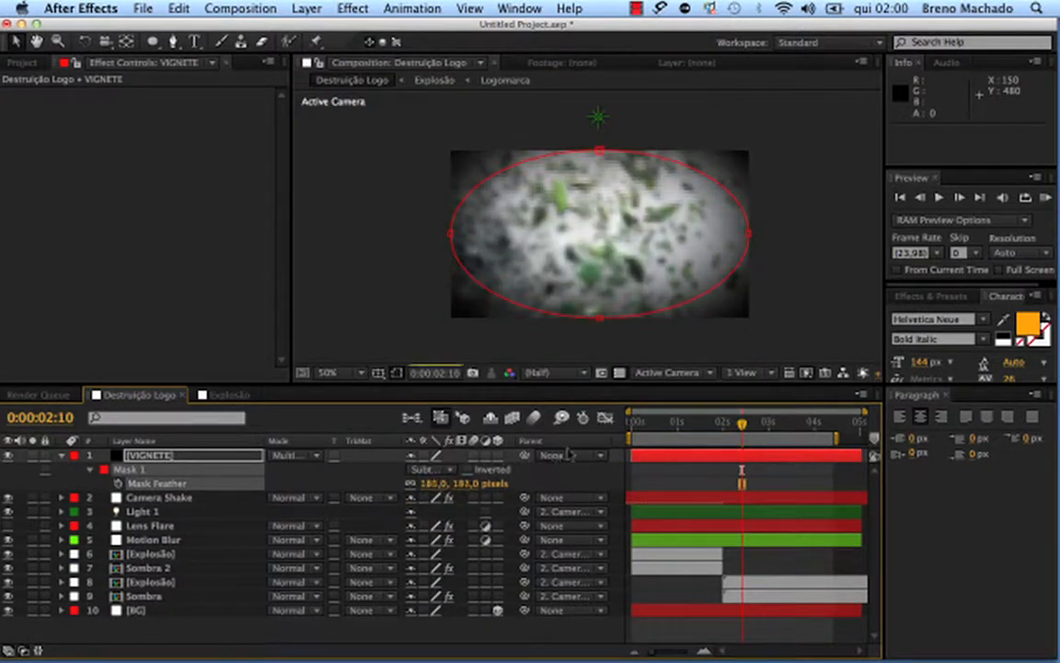
- Lower the VIGNETE layer's Opacity to 14% and move it between the Lens Flare and Motion Blur layers
click(250, 456)
key(t)
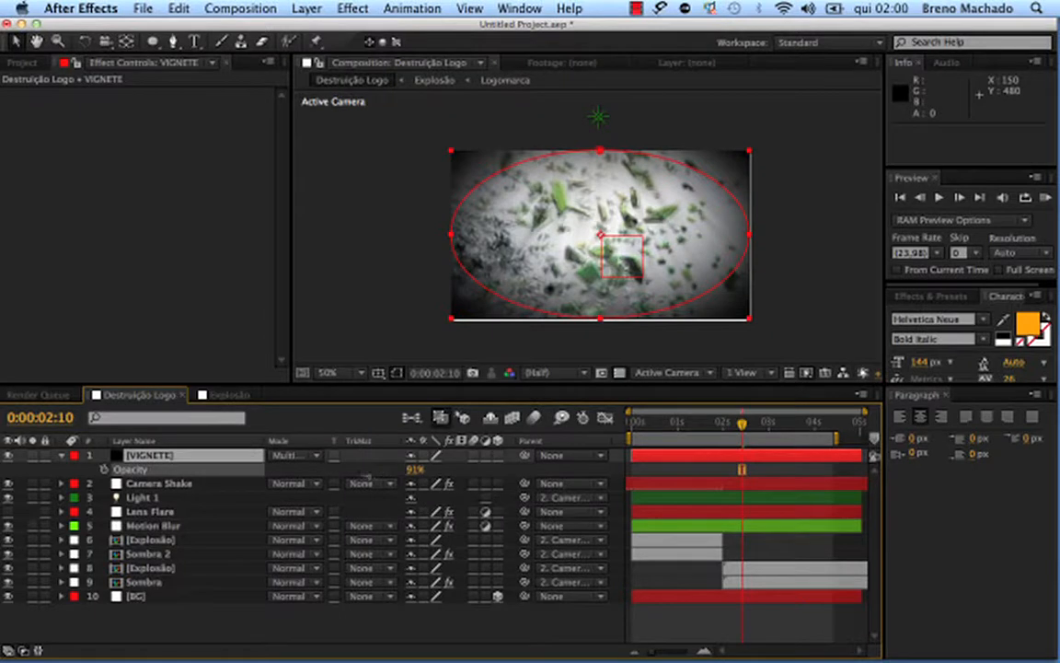
drag(415, 479, 330, 596)
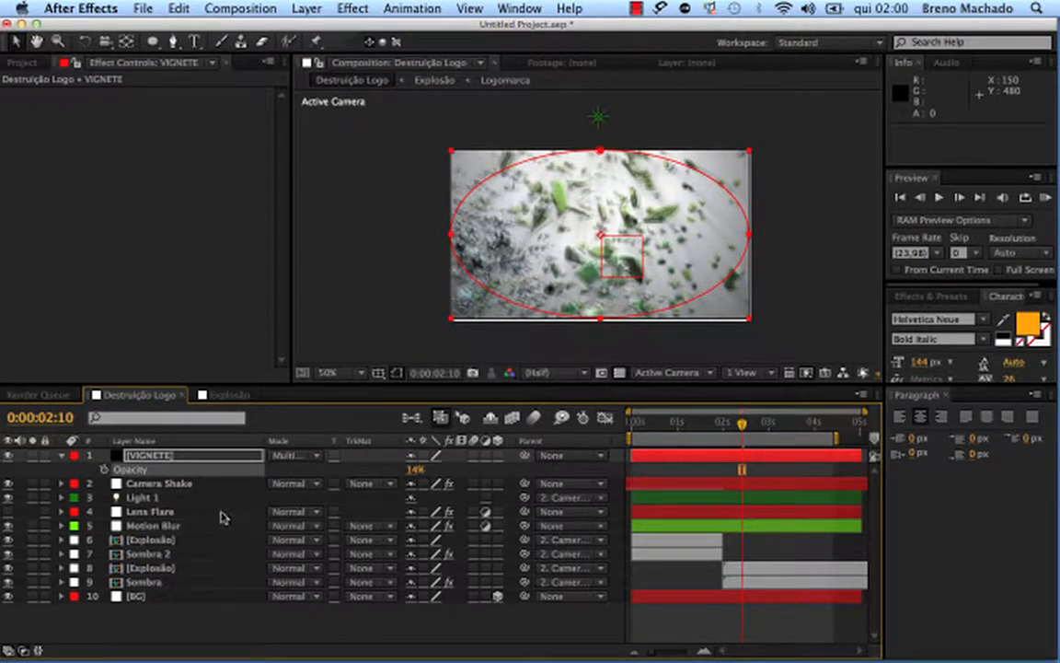
drag(184, 460, 220, 526)
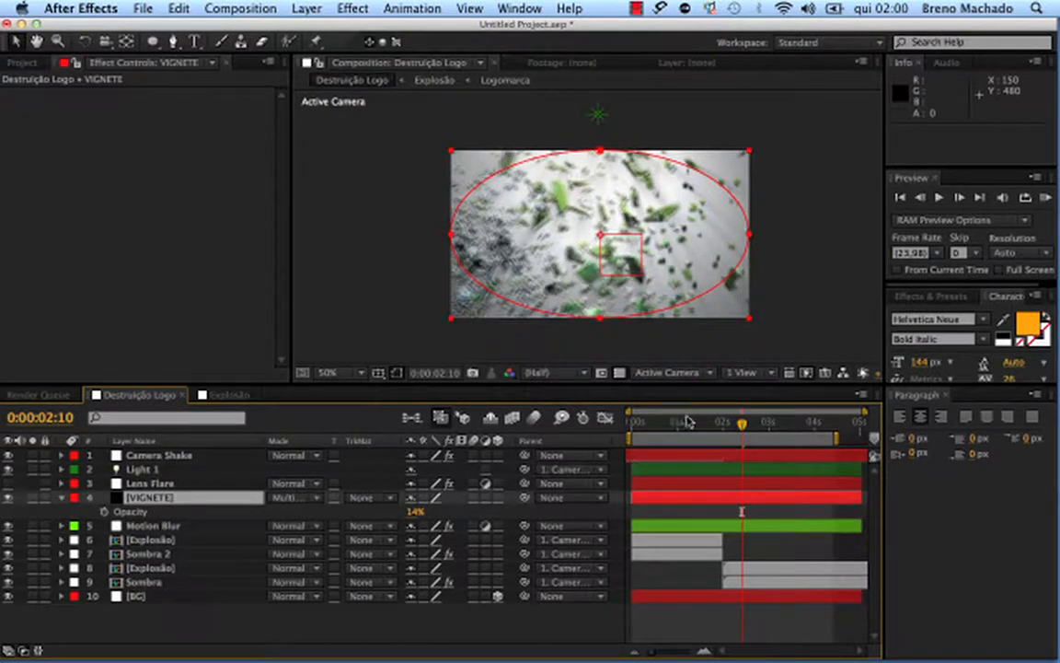
- Check the vignette over the flying debris up to 0:00:03:15 and display the project's items
drag(746, 424, 802, 425)
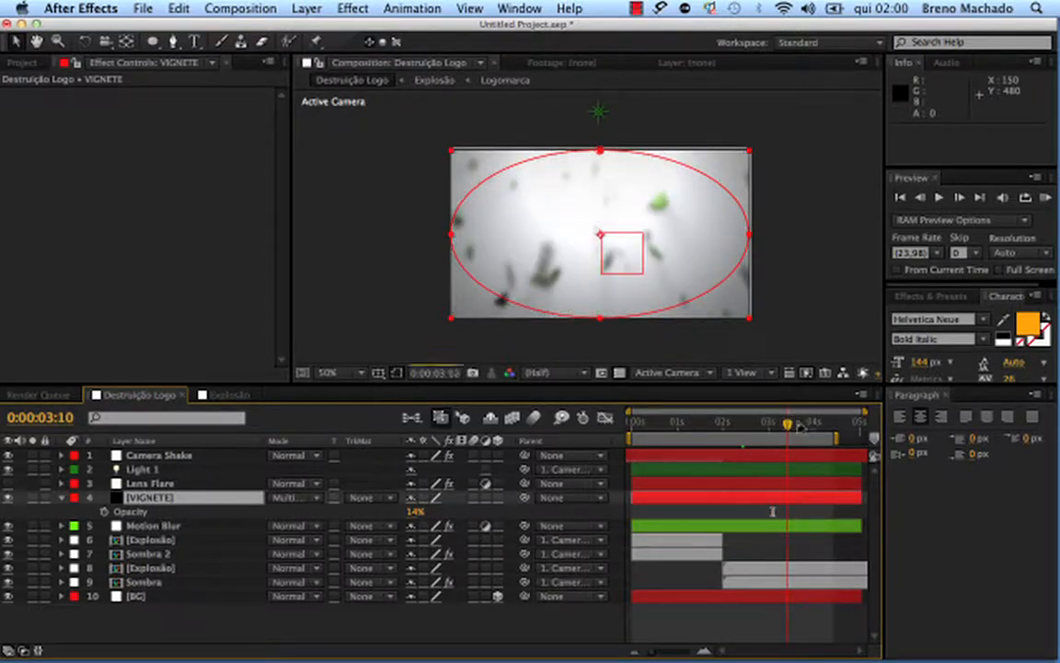
click(796, 426)
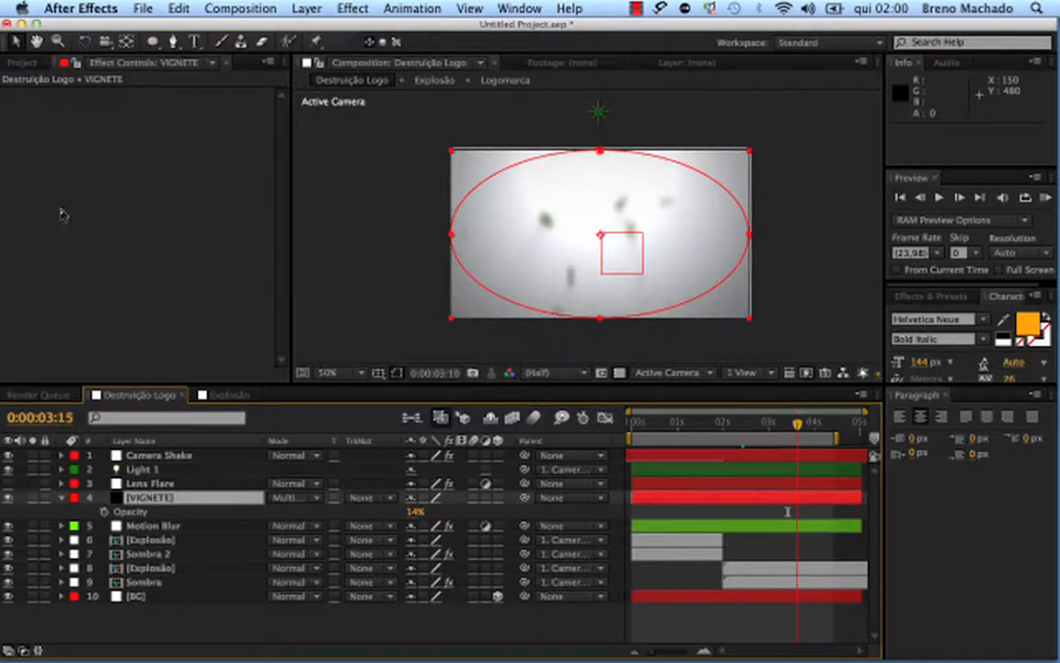
click(27, 61)
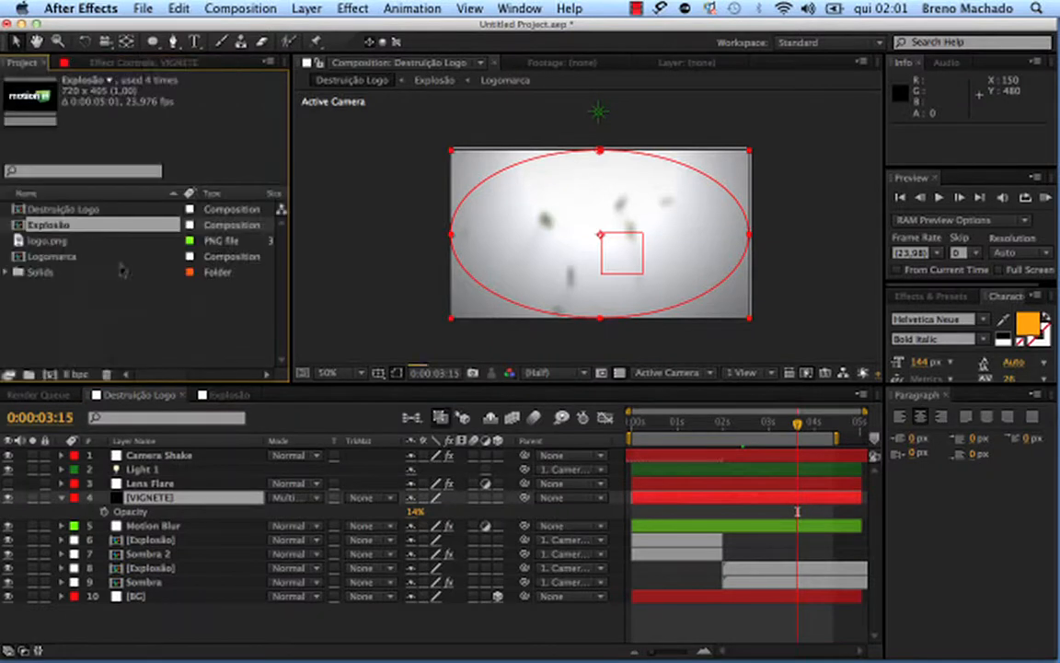
- Open the Logomarca composition from the project items and select its logo.png layer
click(89, 309)
drag(687, 423, 659, 423)
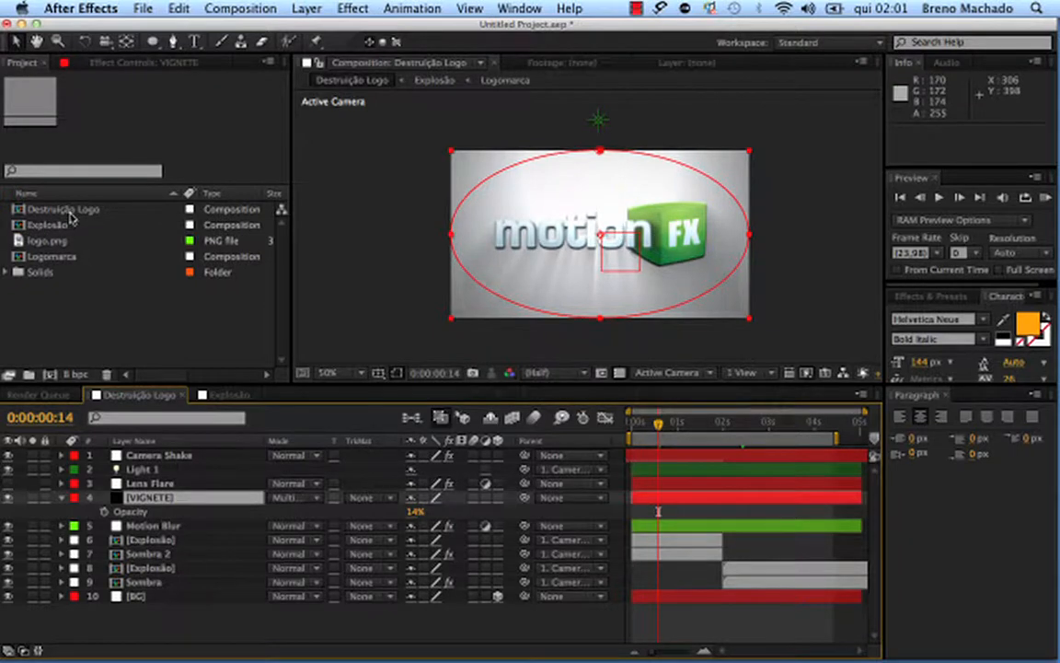
double_click(62, 257)
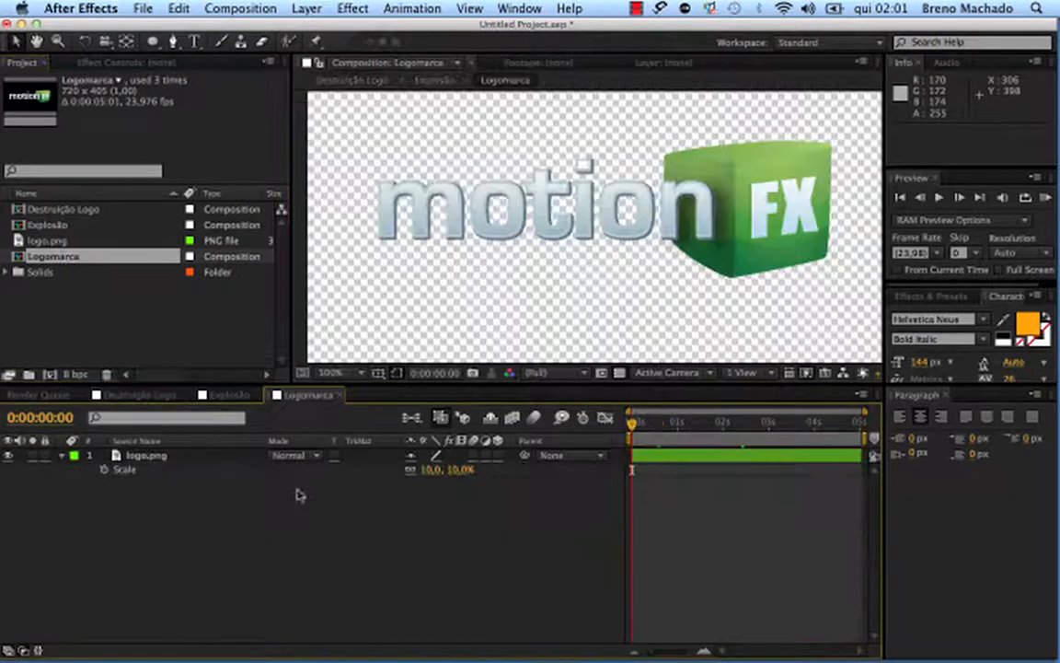
click(169, 455)
key(comma)
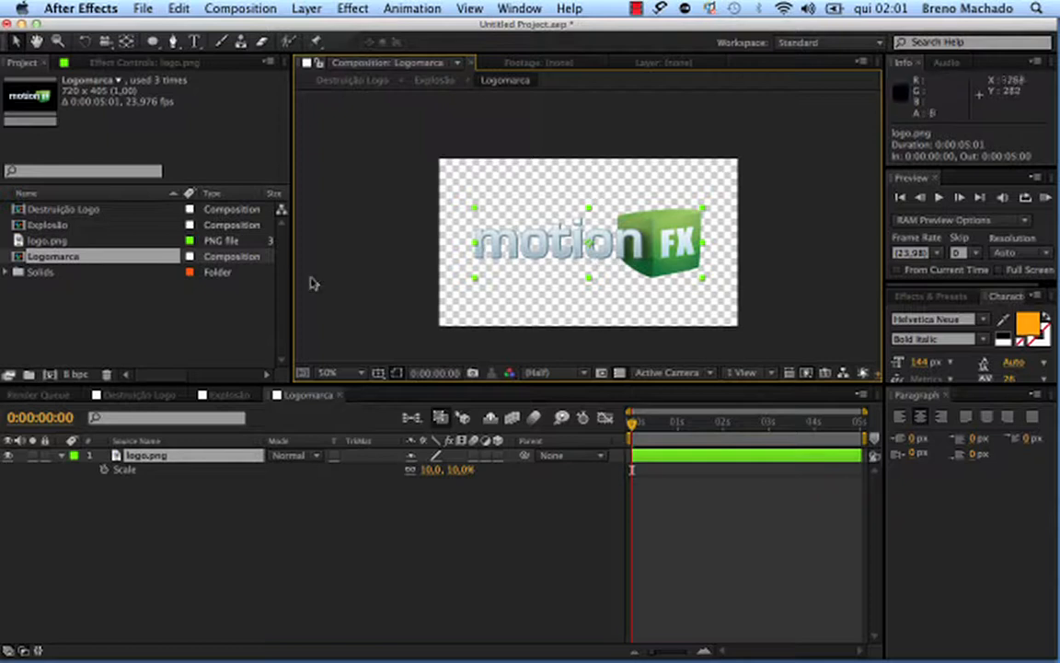
- Import coca_cola.ai from the VideoAula05 folder into the project as footage
click(106, 334)
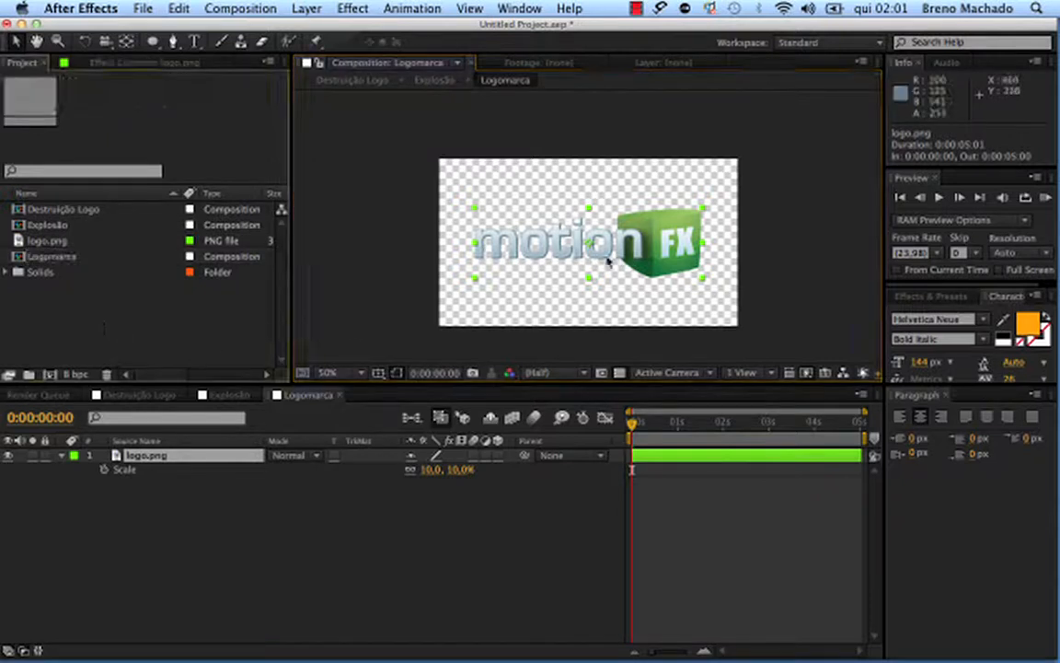
double_click(186, 330)
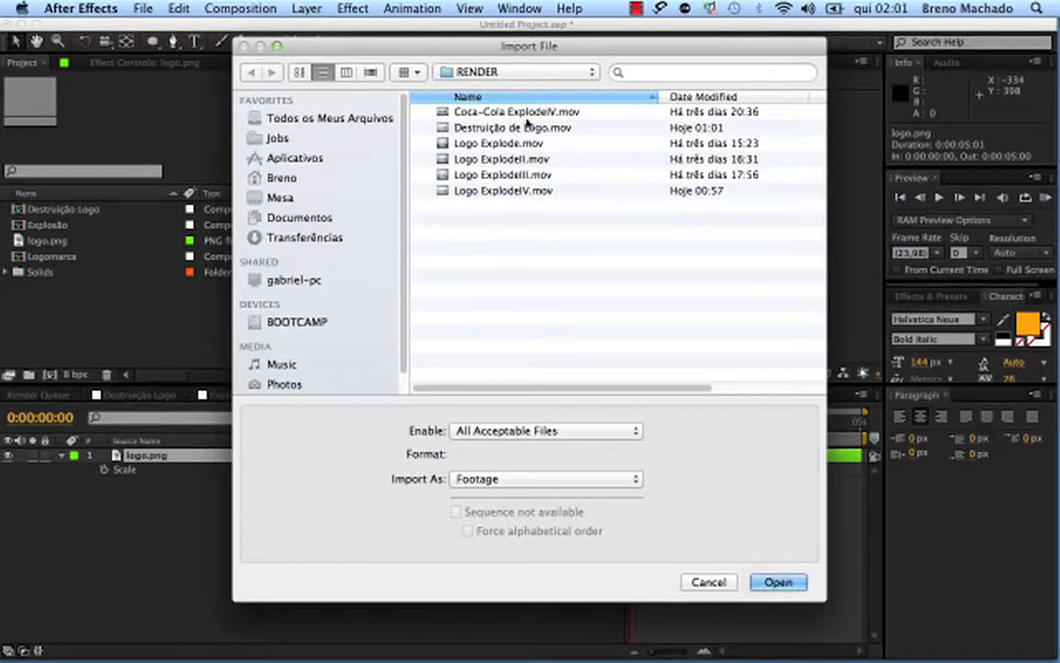
click(531, 73)
click(488, 90)
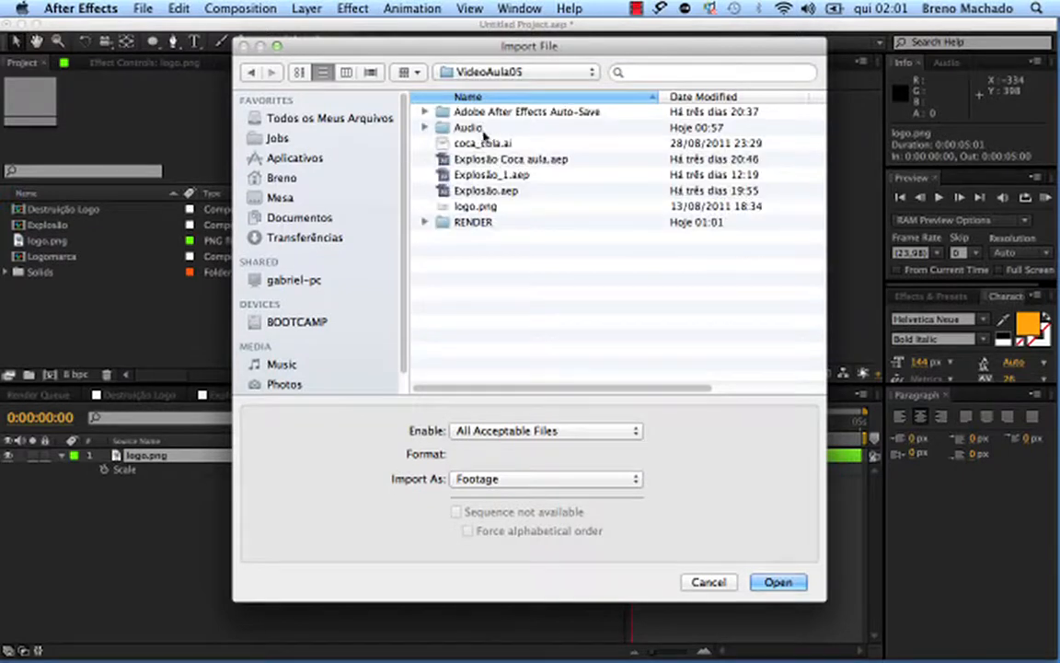
click(480, 143)
key(Return)
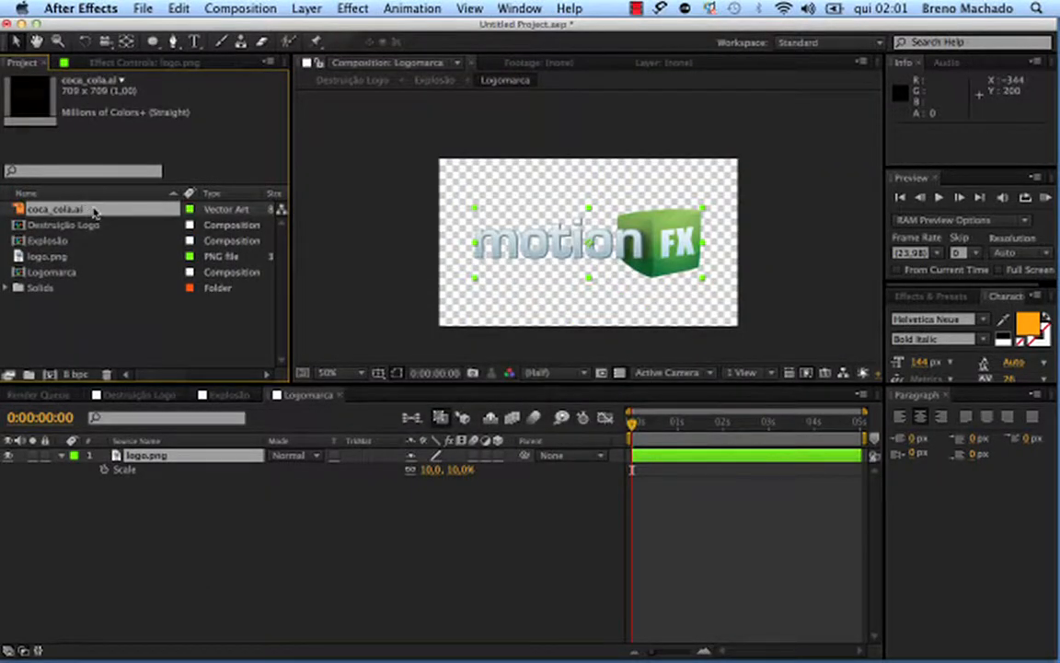
- Replace the logo.png layer in the Logomarca composition with the coca_cola.ai footage
drag(94, 211, 189, 463)
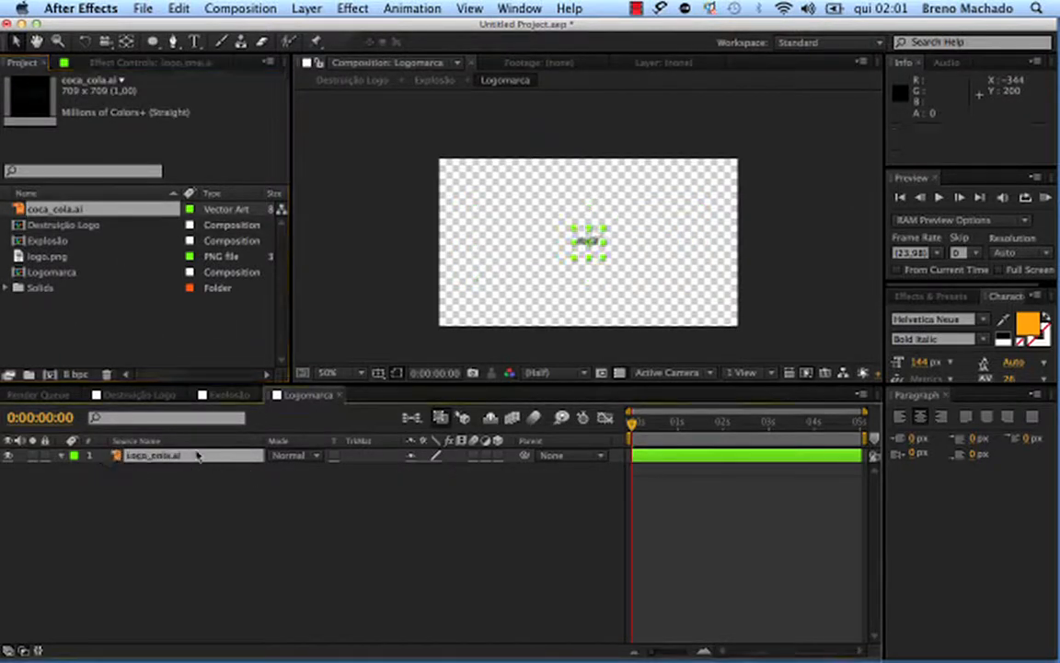
click(53, 210)
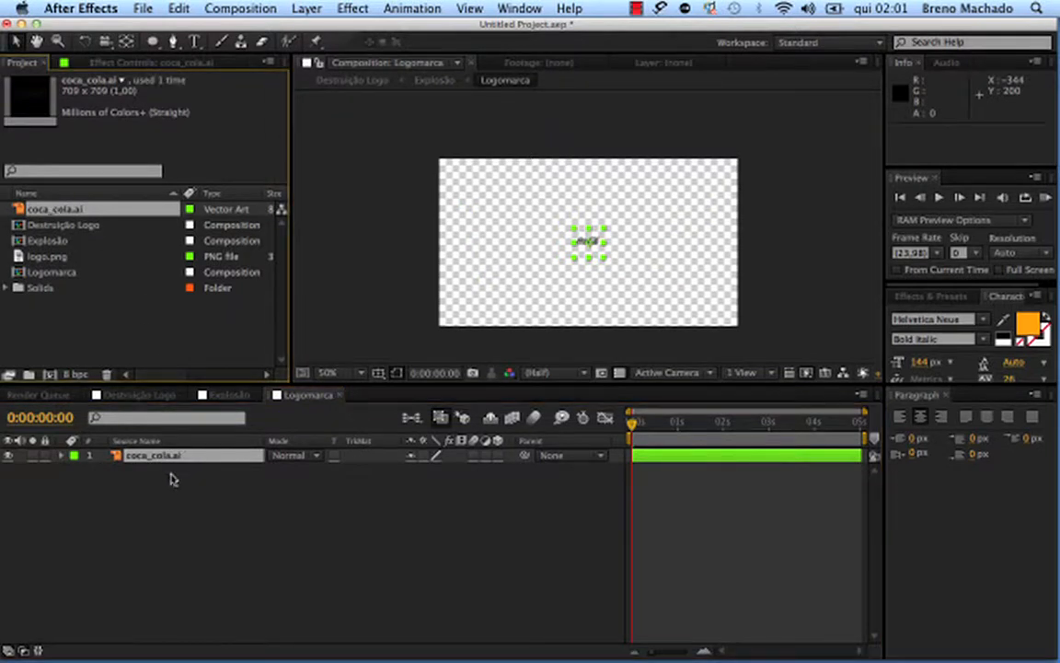
click(154, 466)
click(154, 456)
click(55, 209)
drag(55, 210, 208, 465)
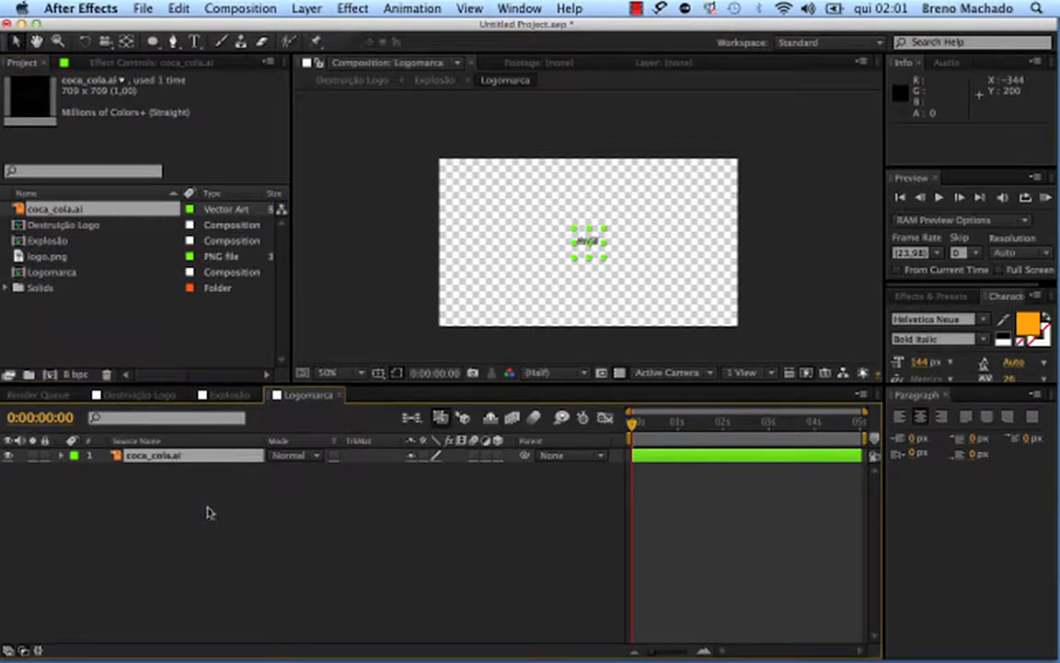
click(55, 256)
click(165, 454)
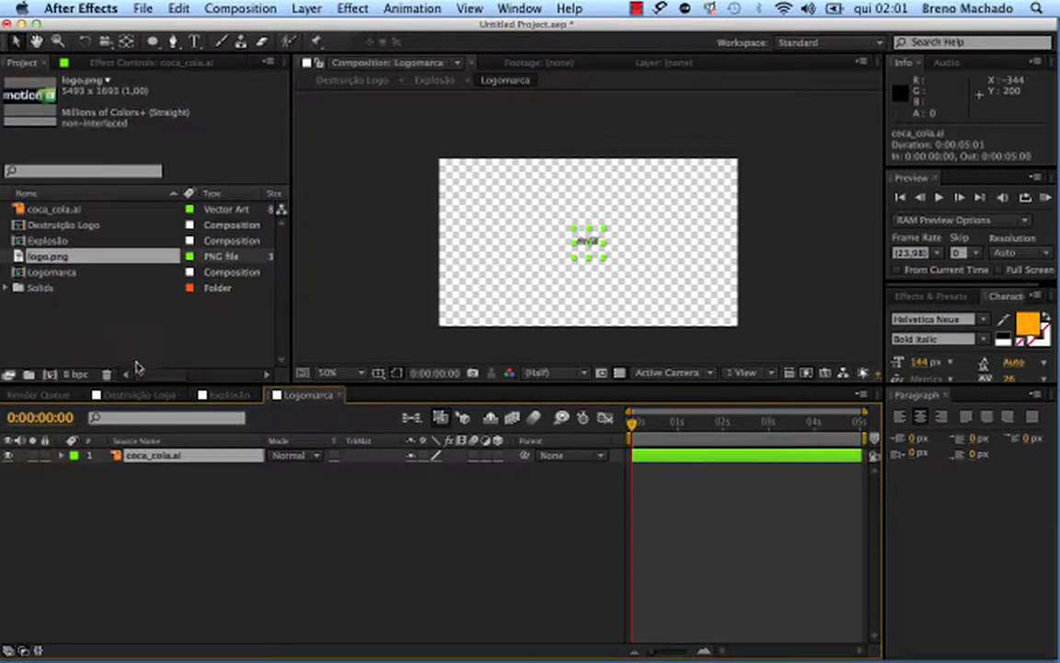
click(72, 209)
click(196, 457)
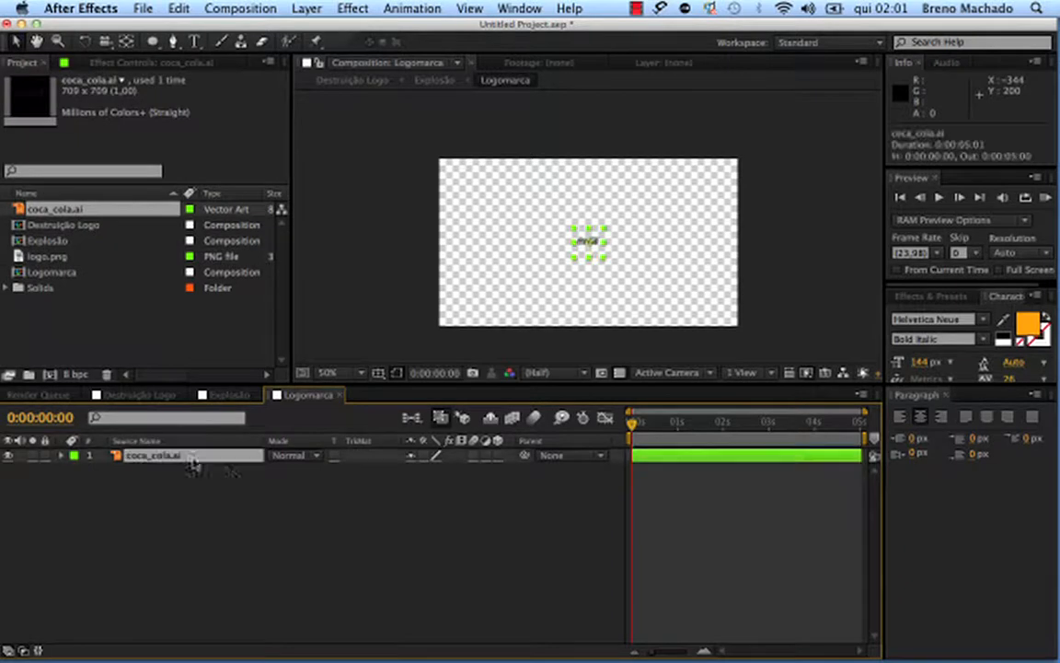
- Scale the coca_cola.ai layer to 107% and move it down to position 360, 242.5
key(s)
drag(430, 475, 498, 465)
key(shift+Down)
key(shift+Down)
key(shift+Down)
key(shift+Down)
key(shift+Down)
key(shift+Down)
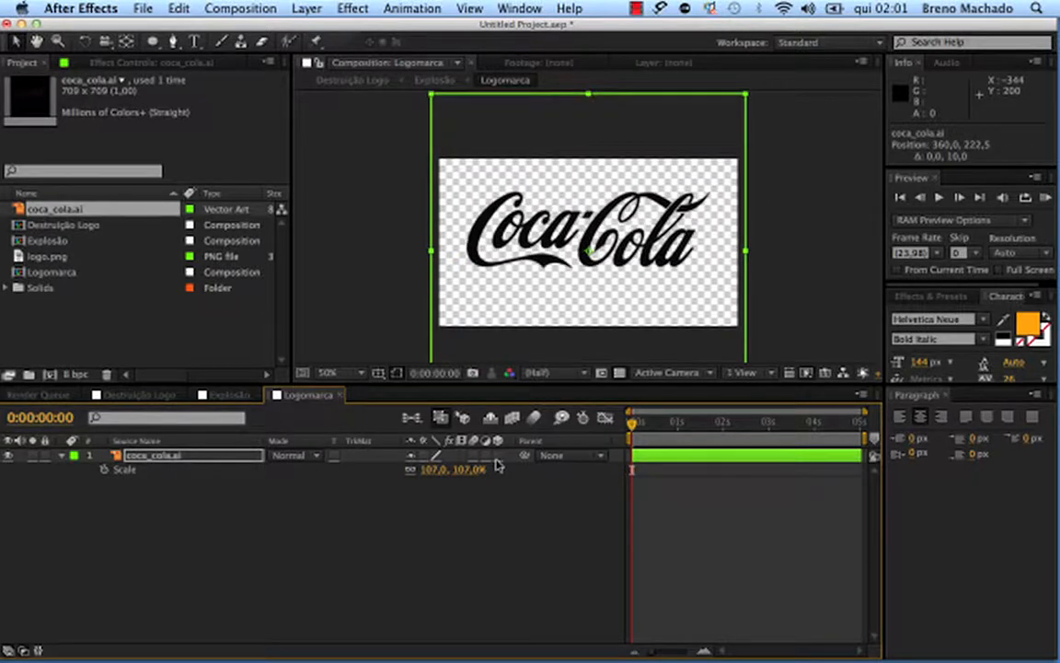
key(shift+Up)
key(shift+Up)
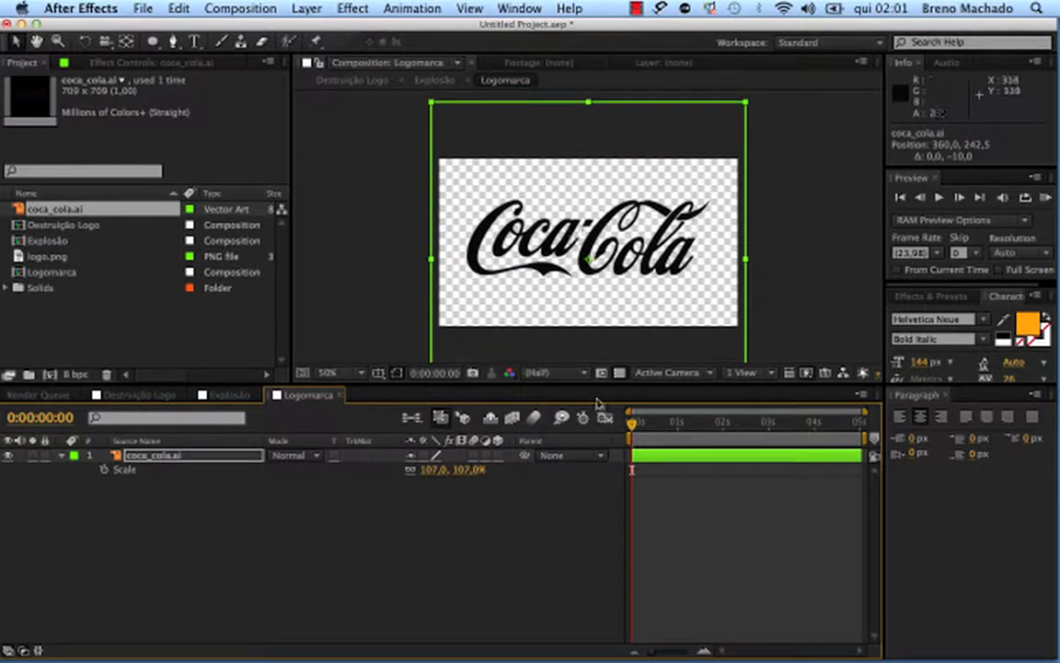
- Go through the Explosão composition to Destruição Logo and check the Coca-Cola logo before and during the explosion, ending at 0:00:01:12
click(506, 532)
key(Tab)
click(459, 522)
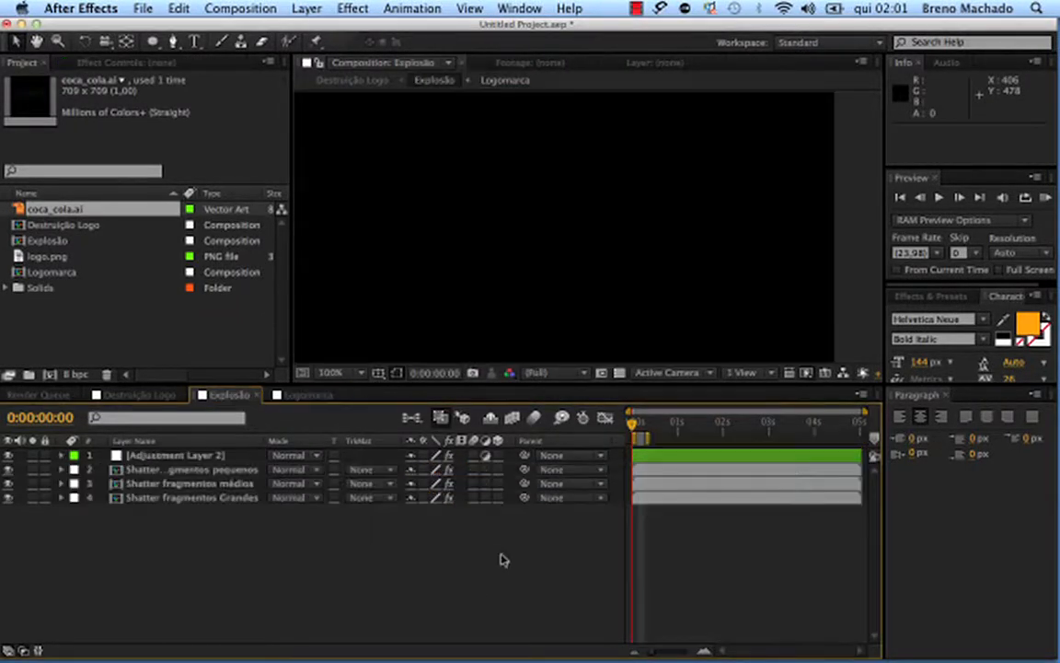
key(Tab)
click(368, 533)
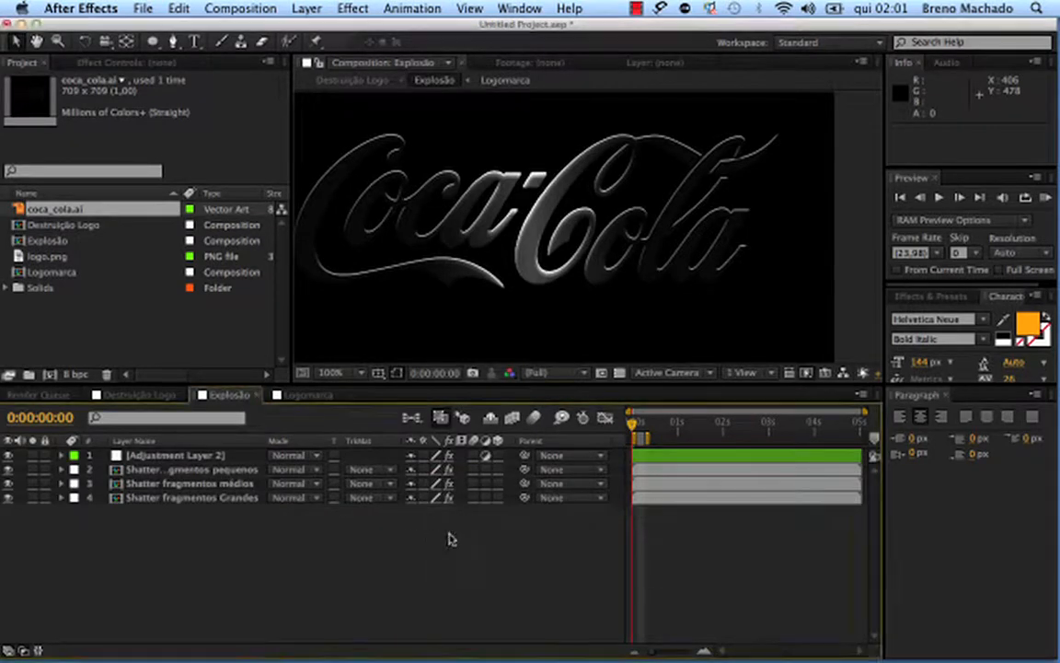
key(space)
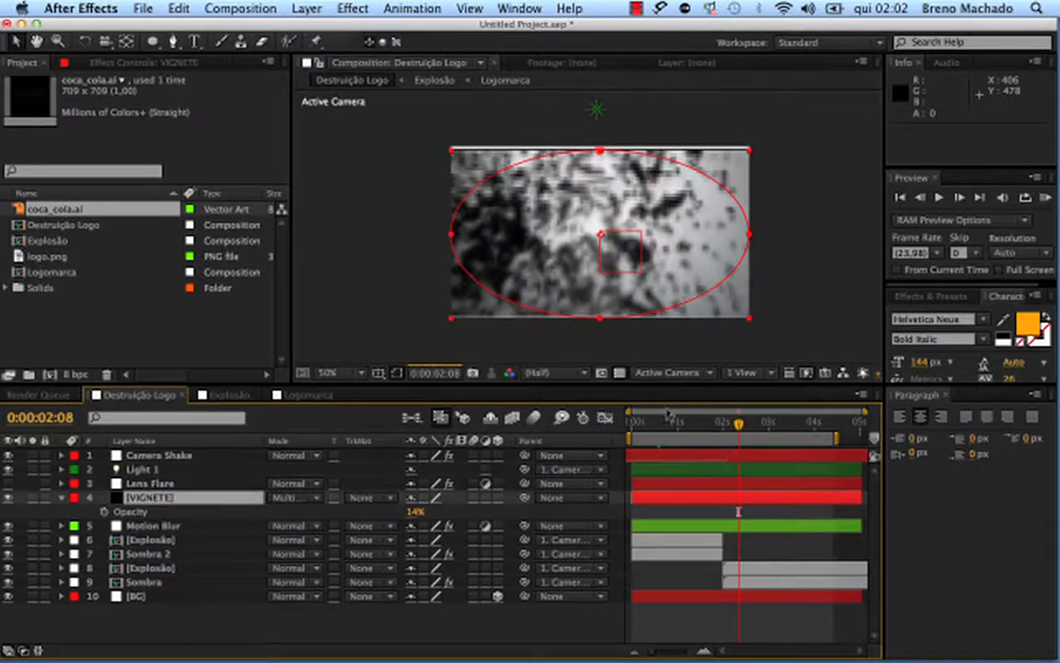
drag(746, 423, 726, 424)
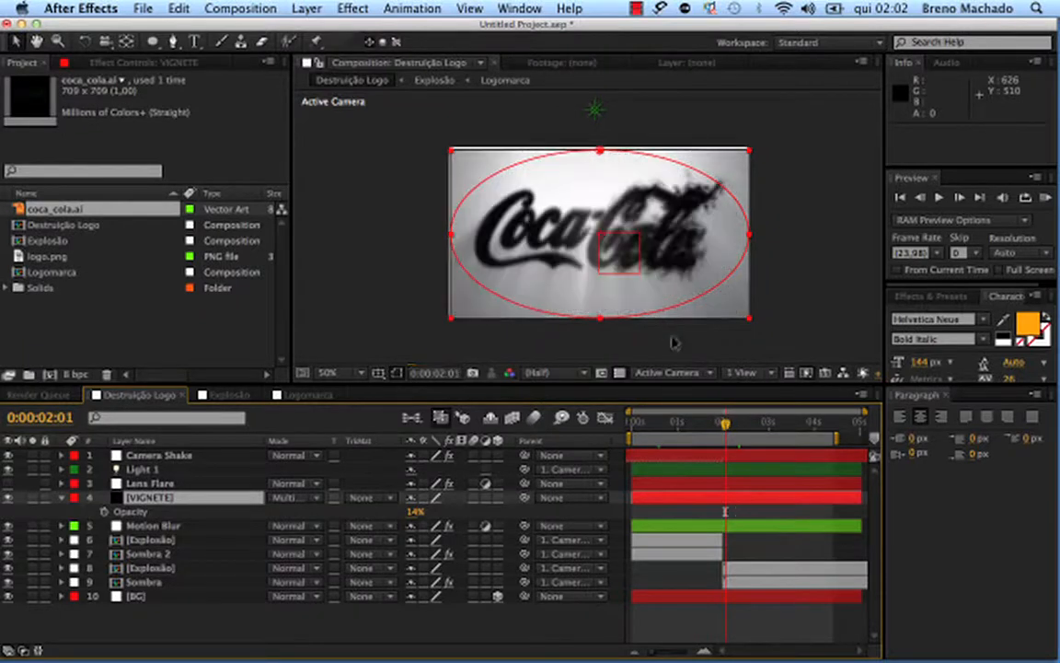
drag(715, 420, 701, 423)
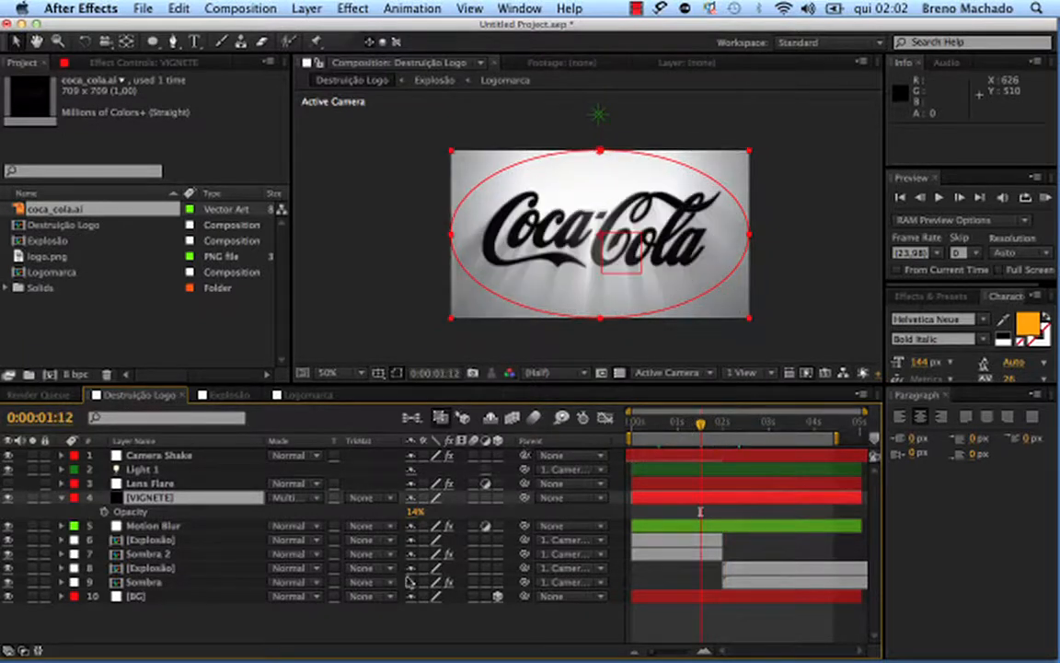
- Switch to Finder and open Coca-Cola ExplodeIV.mov from the RENDER folder in Jobs > MotionFX > VideoAula05
key(super+Tab)
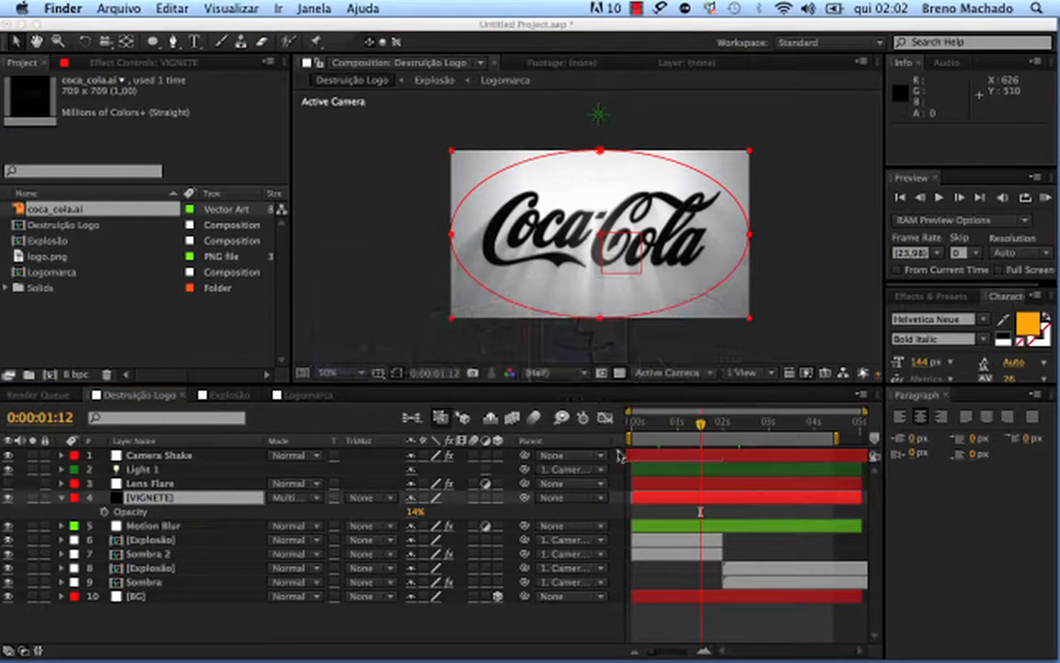
key(super+n)
click(275, 234)
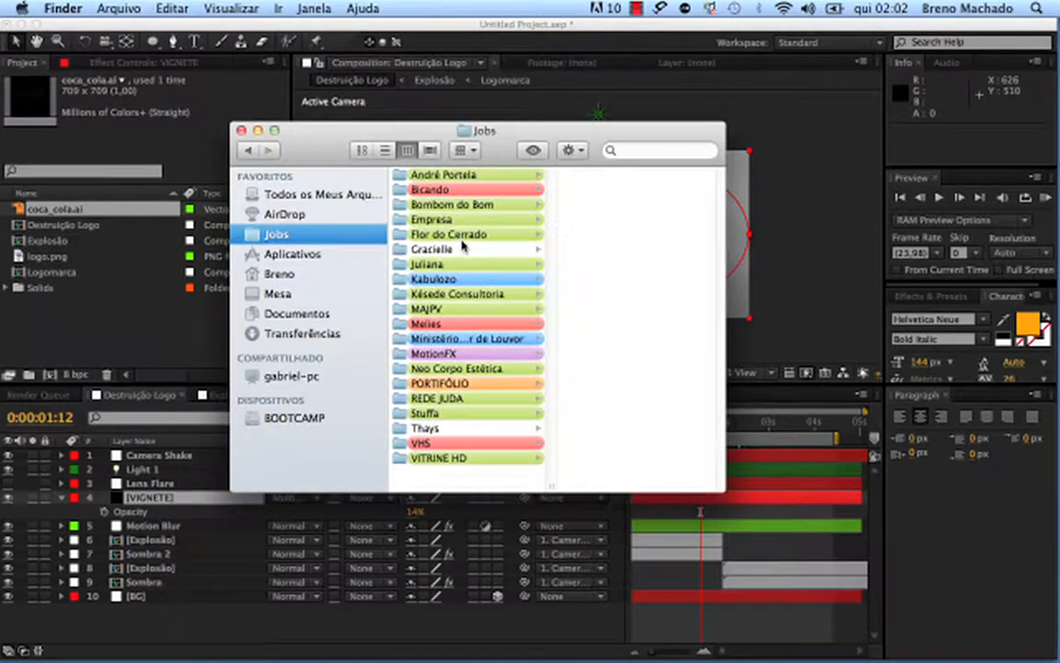
click(478, 355)
click(628, 265)
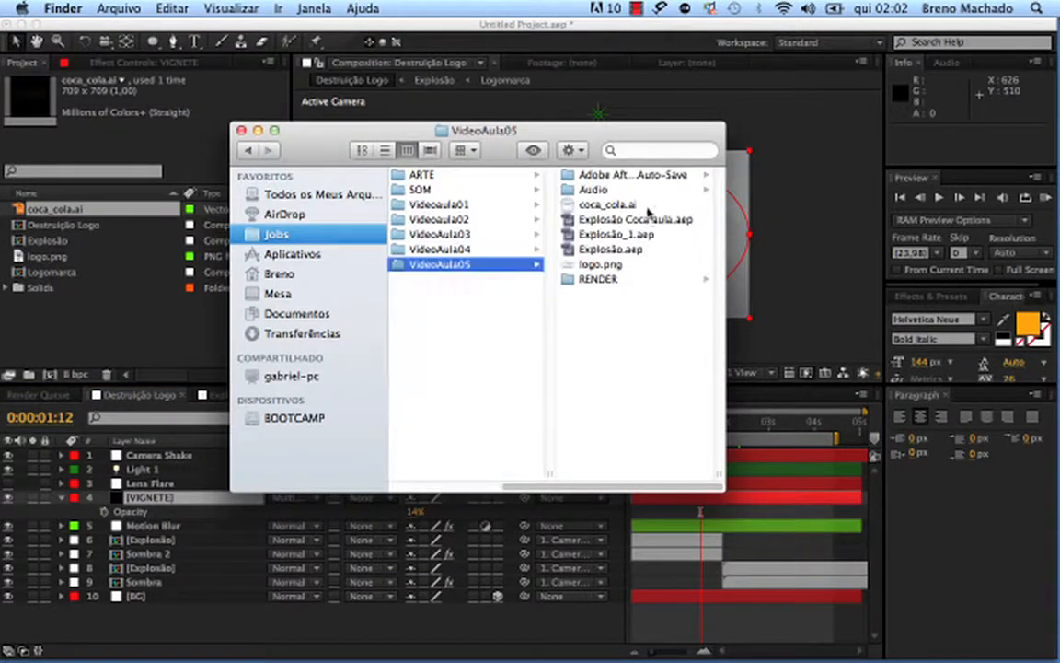
click(617, 280)
click(636, 175)
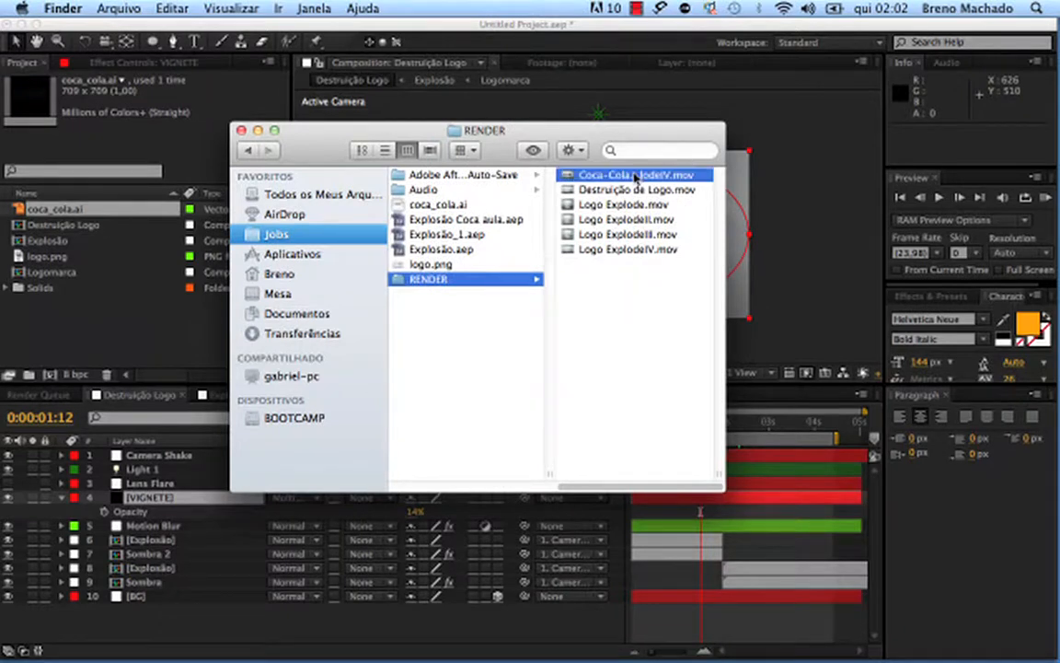
double_click(482, 177)
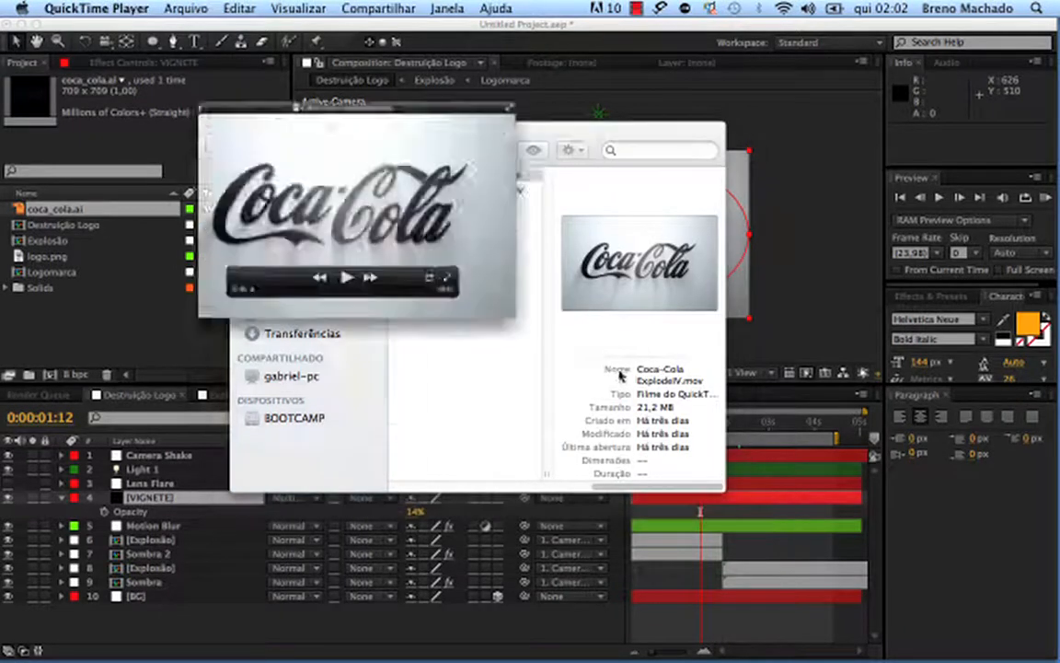
- Play the rendered Coca-Cola explosion movie in QuickTime Player, and close the movie and the Finder window
key(space)
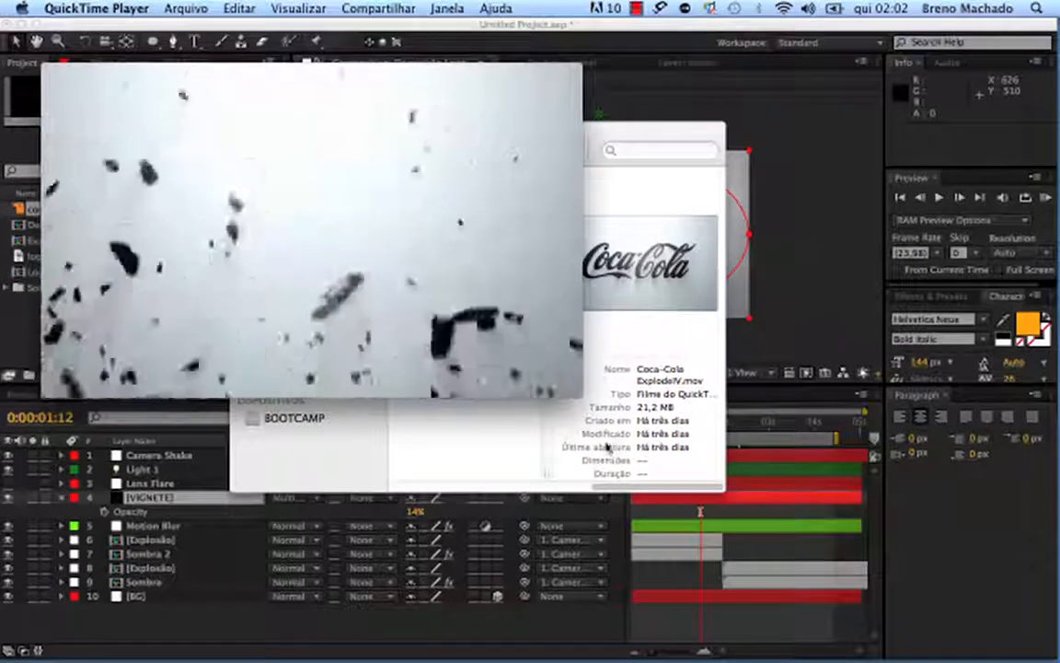
key(space)
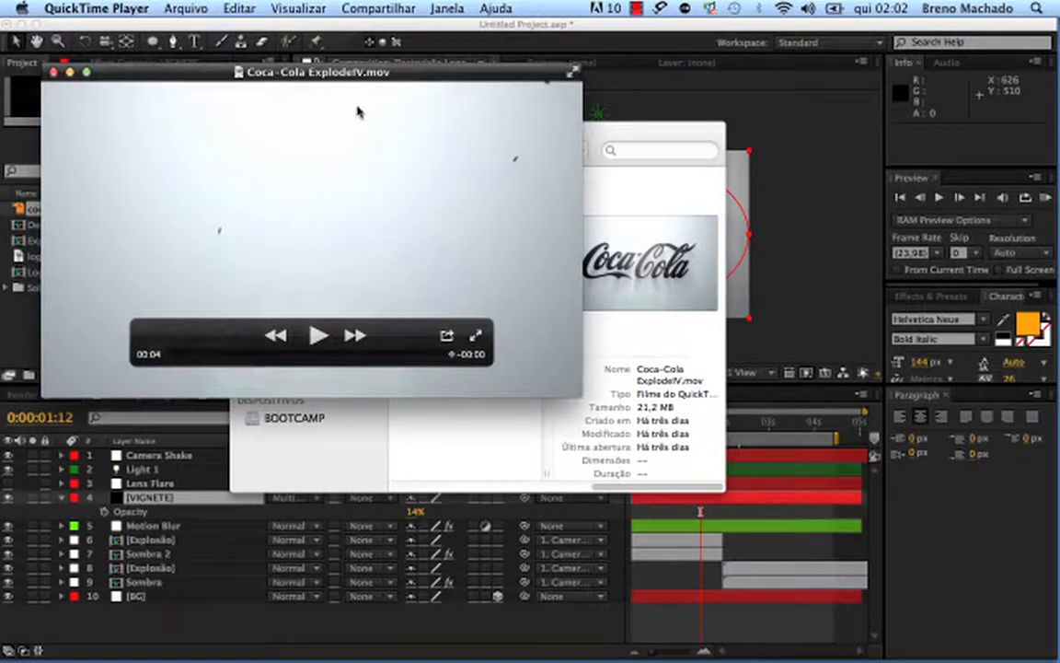
click(324, 340)
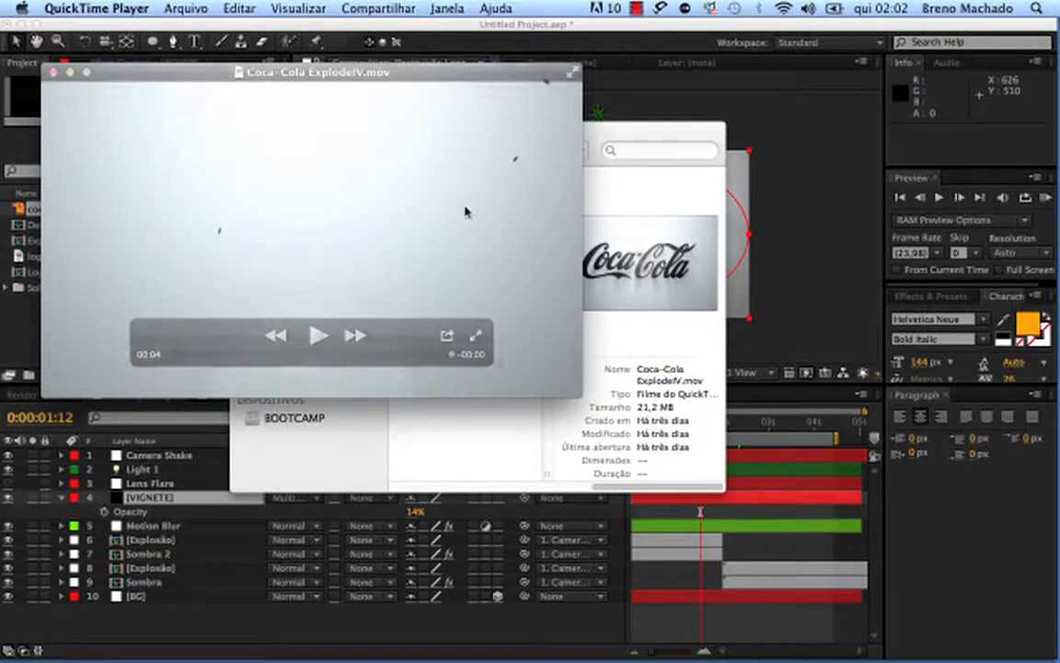
drag(326, 70, 419, 155)
key(super+w)
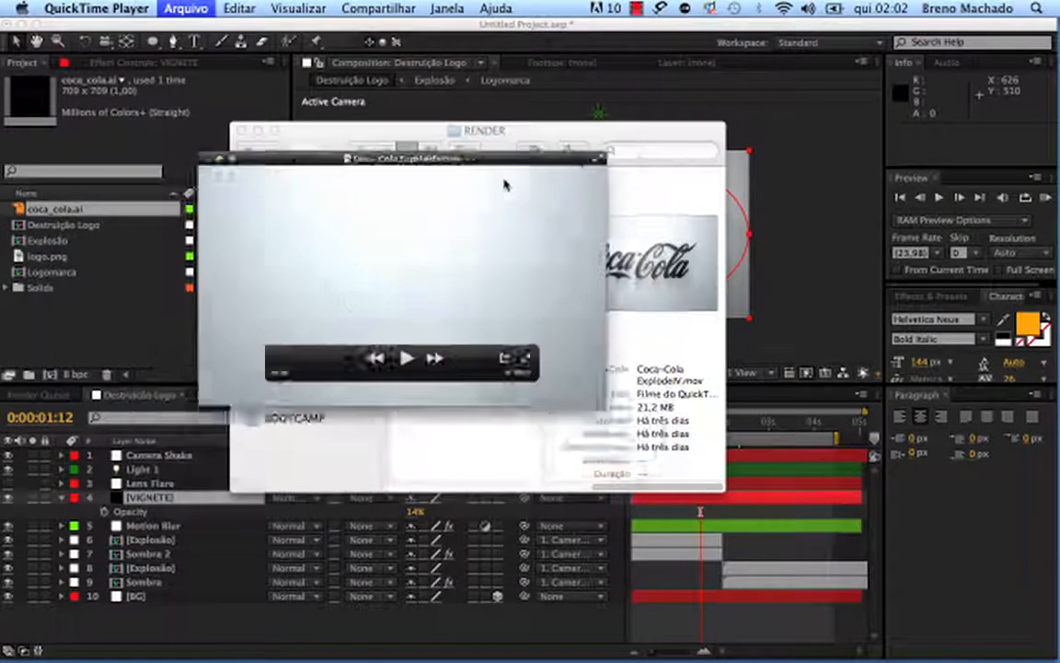
key(super+w)
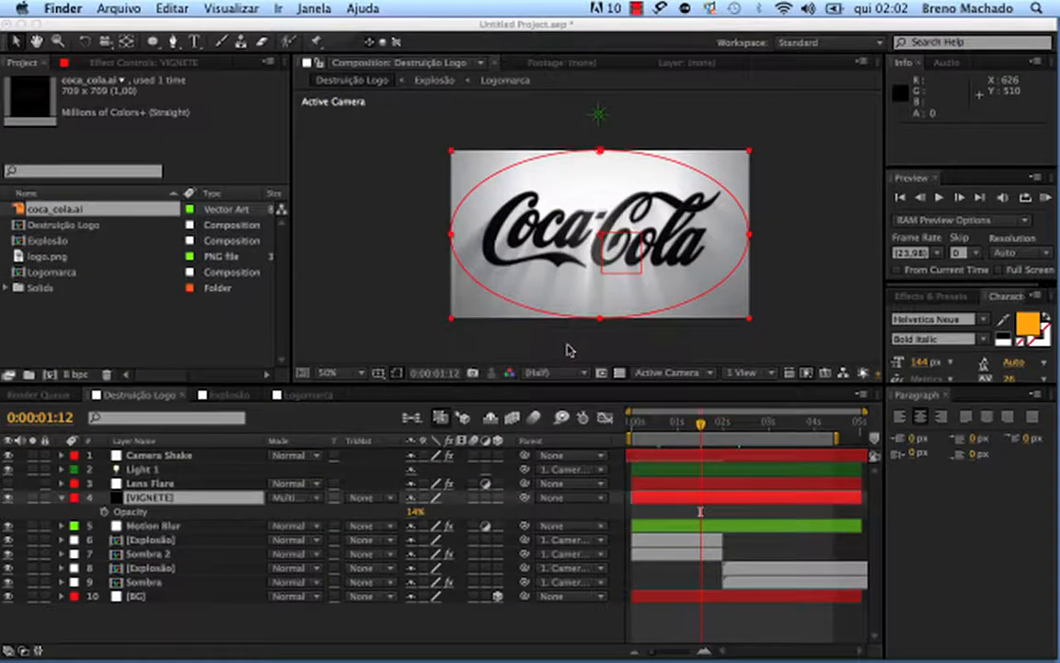